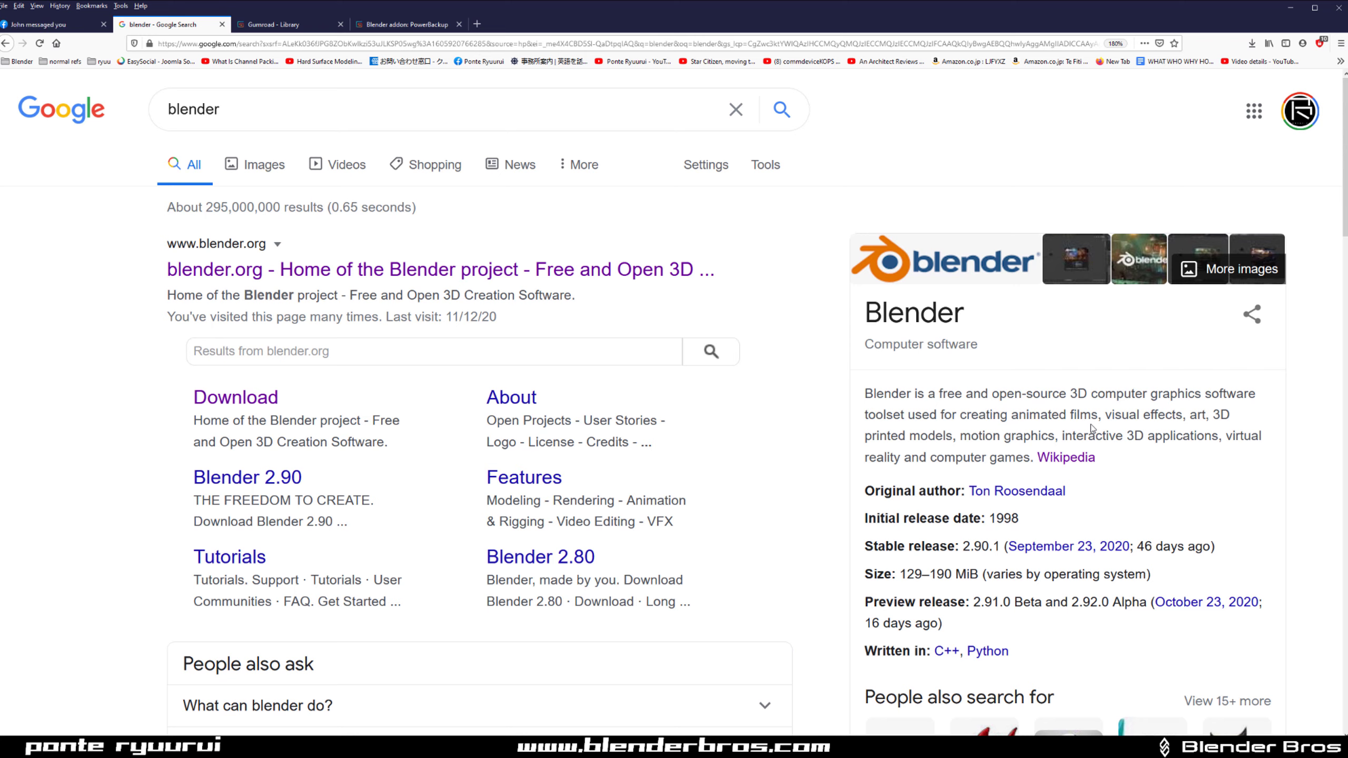
# Open the experimental daily builds page from the blender.org download page
pyautogui.click(251, 403)
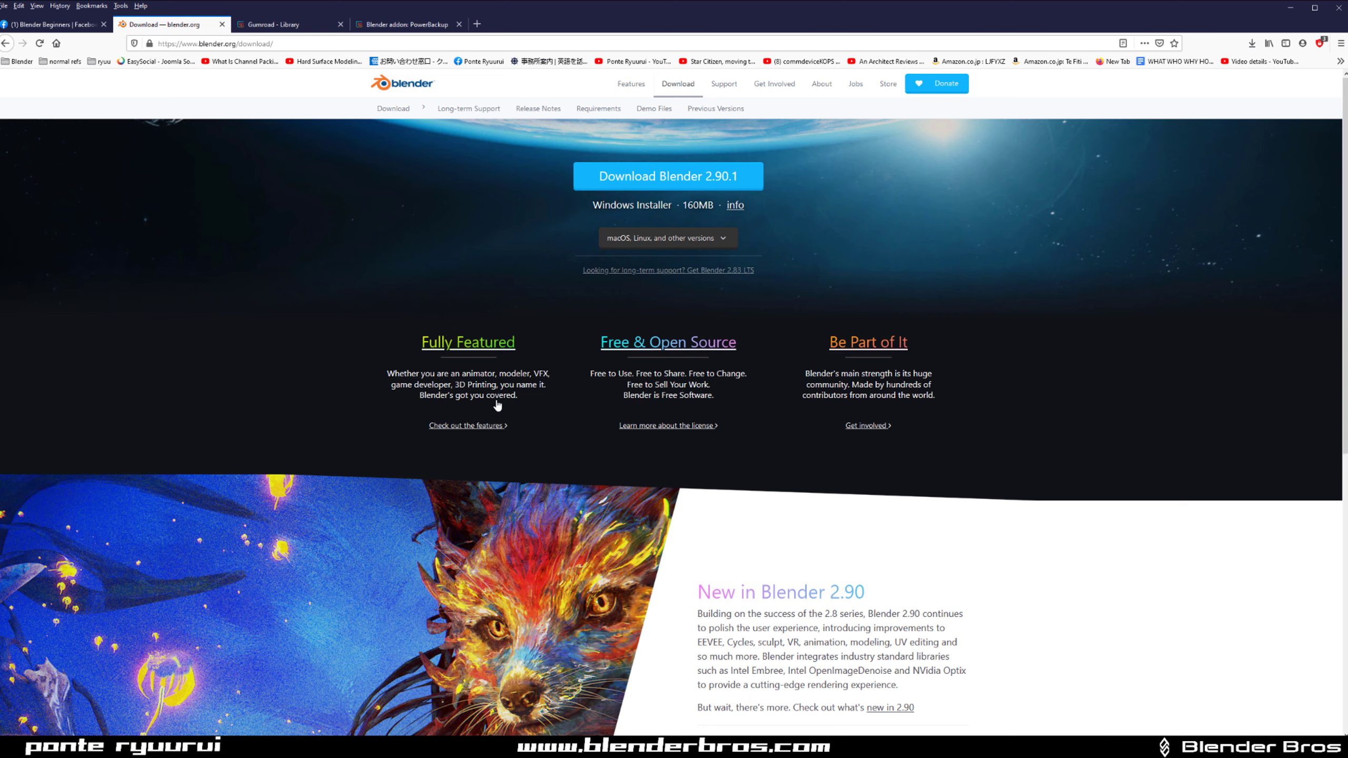
pyautogui.scroll(-5, 497, 405)
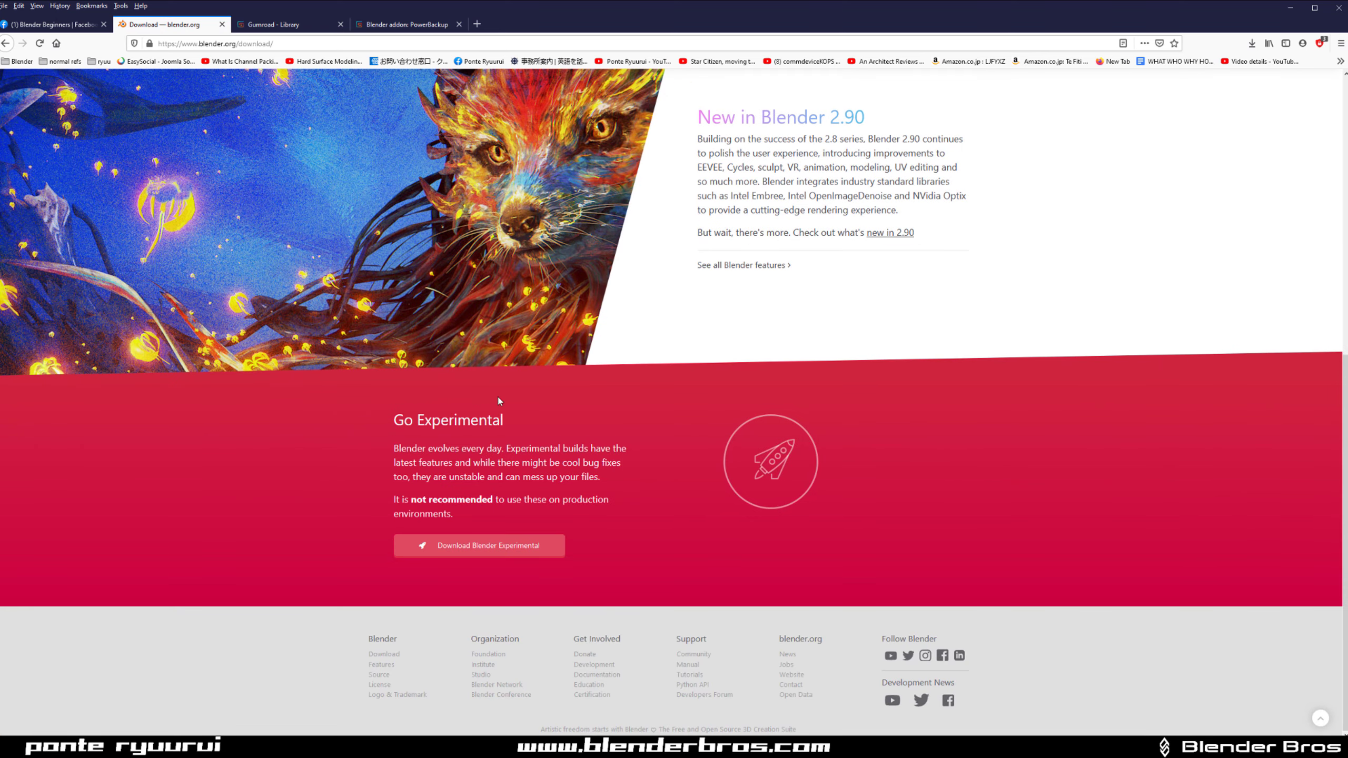
pyautogui.scroll(5, 542, 380)
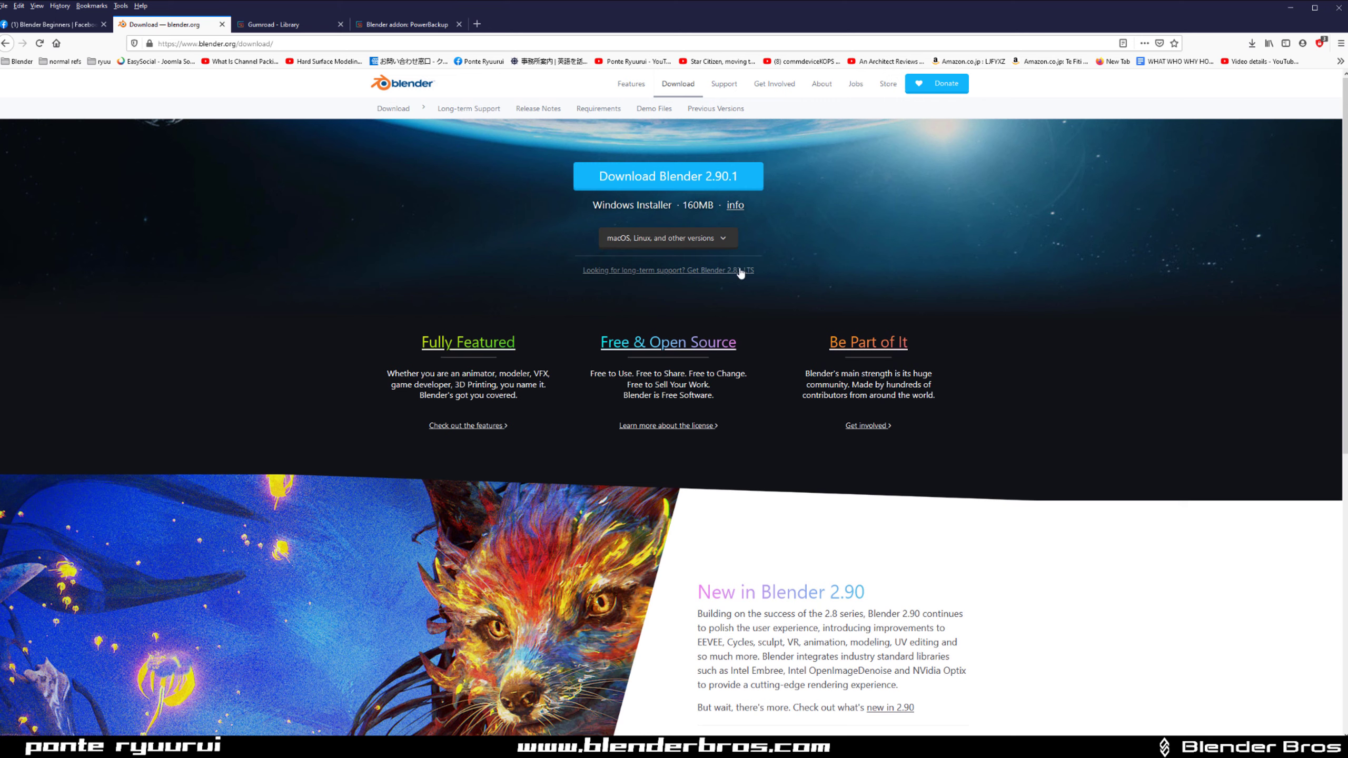
pyautogui.scroll(-8, 737, 272)
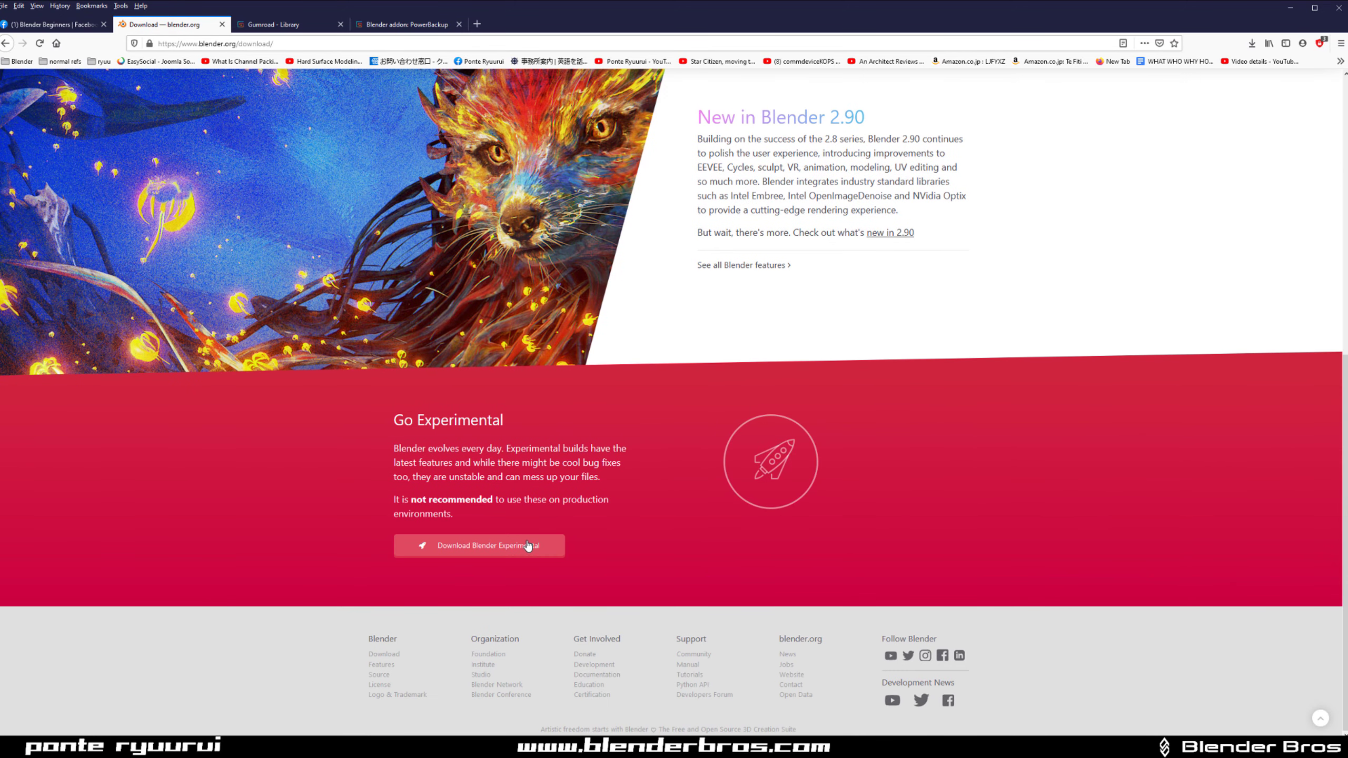
pyautogui.click(529, 546)
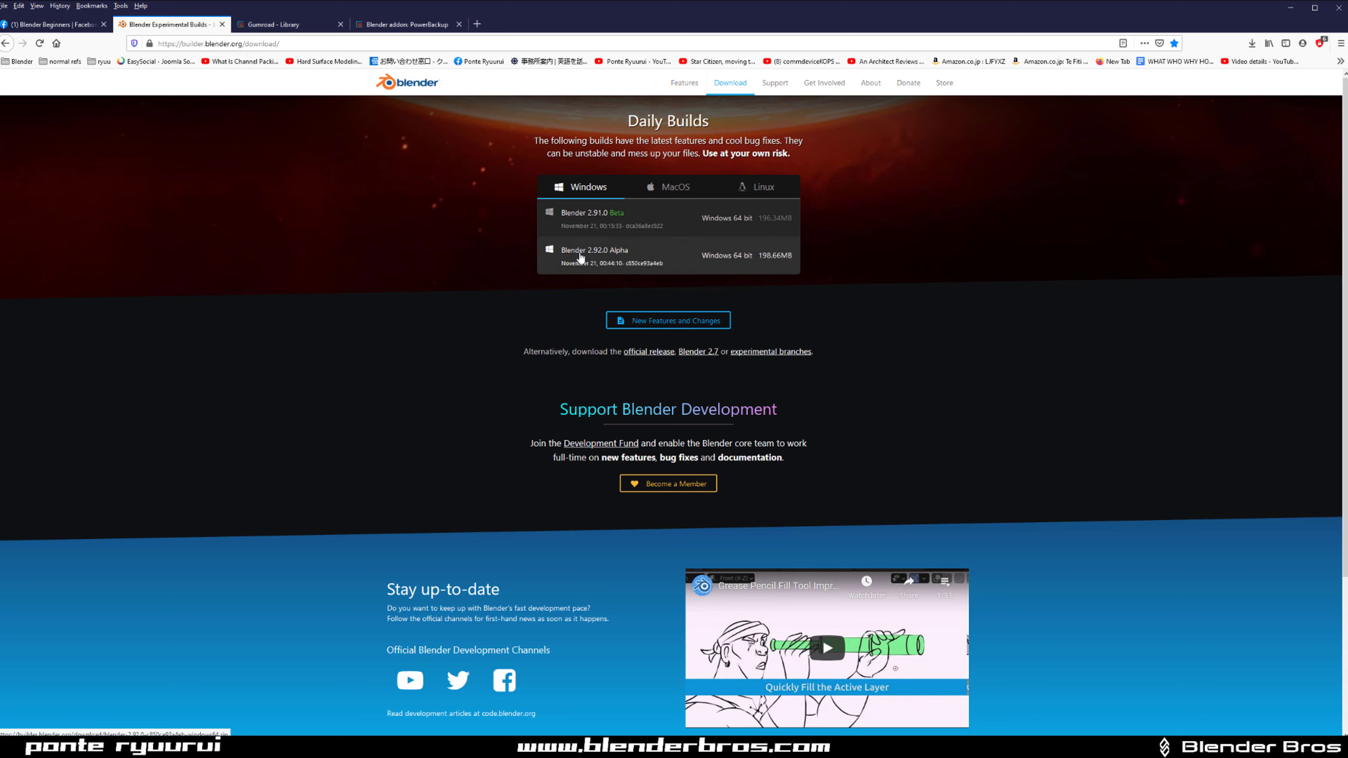
# Switch to the desktop and move the Blender 2.92.0 zip archive away from its extracted folder
pyautogui.click(1290, 8)
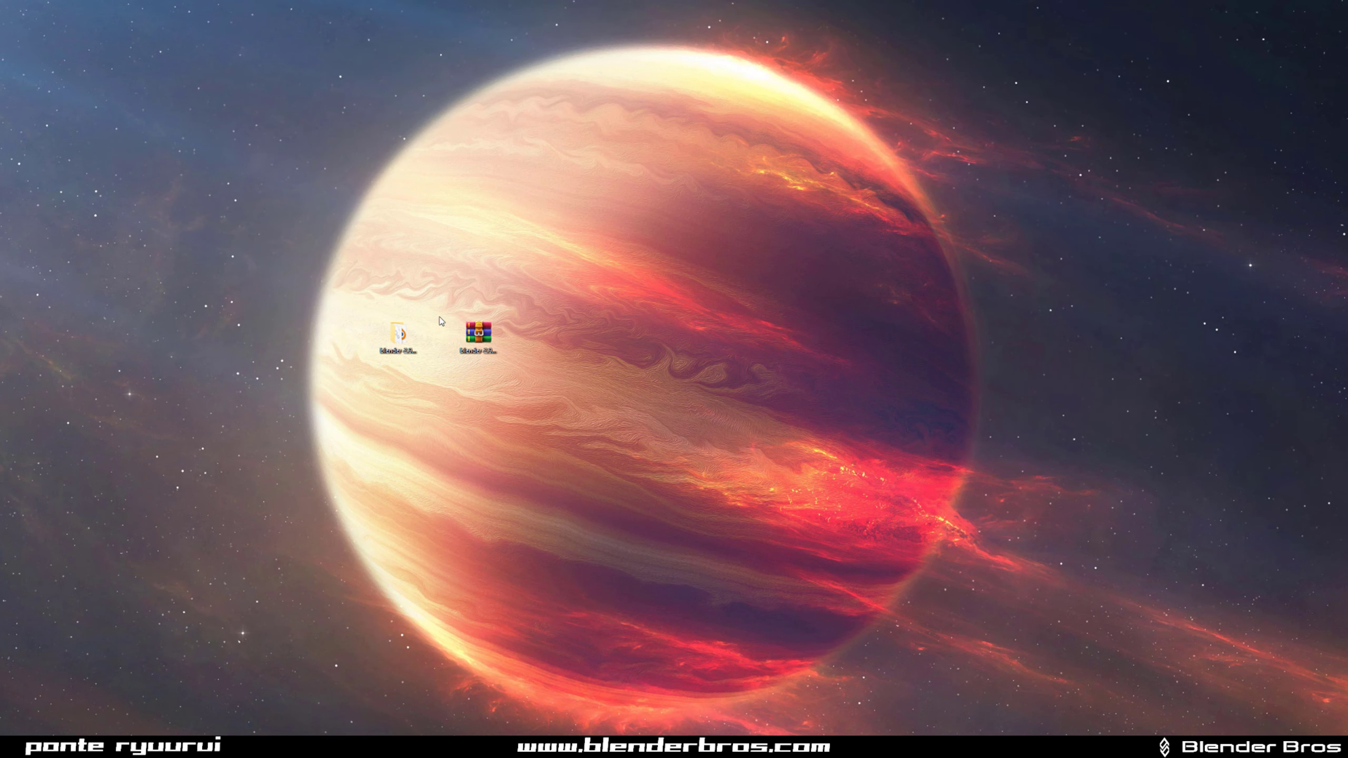
pyautogui.click(497, 334)
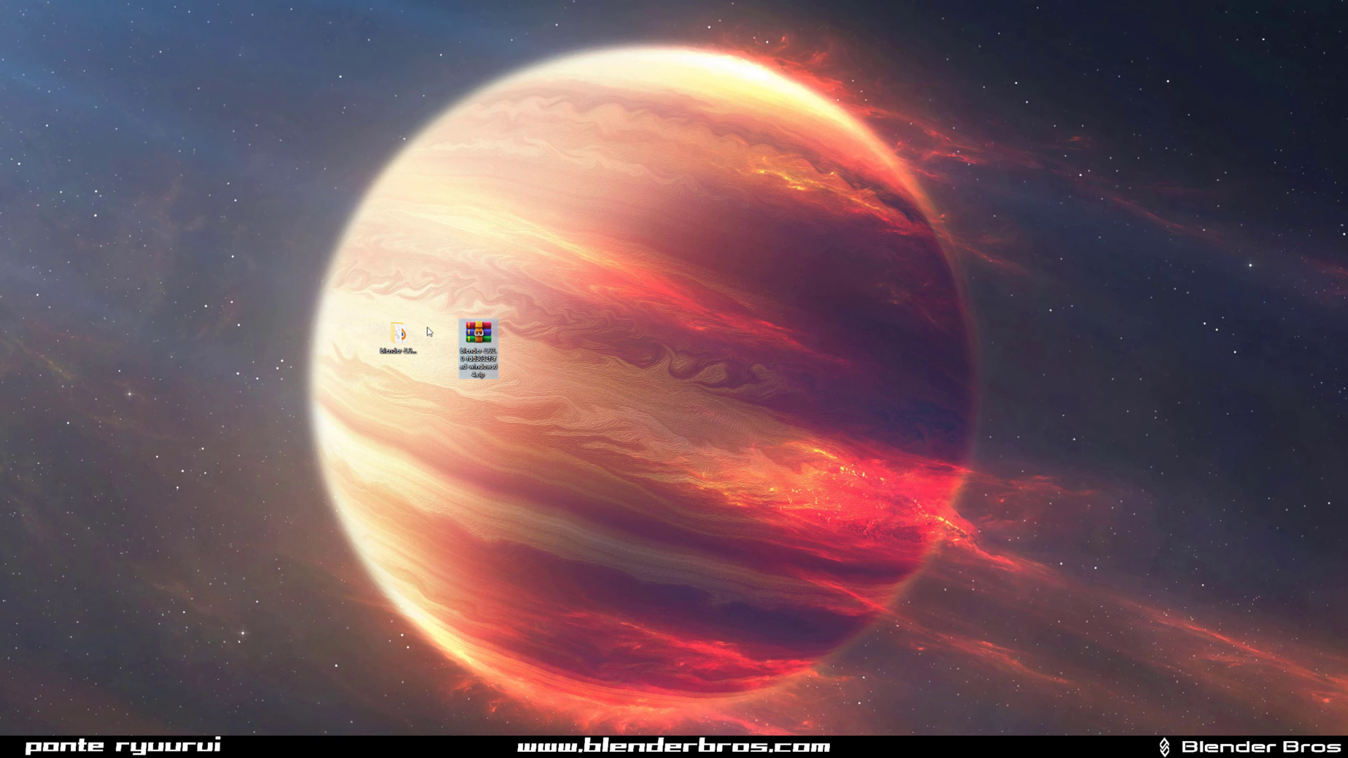
pyautogui.rightClick(476, 336)
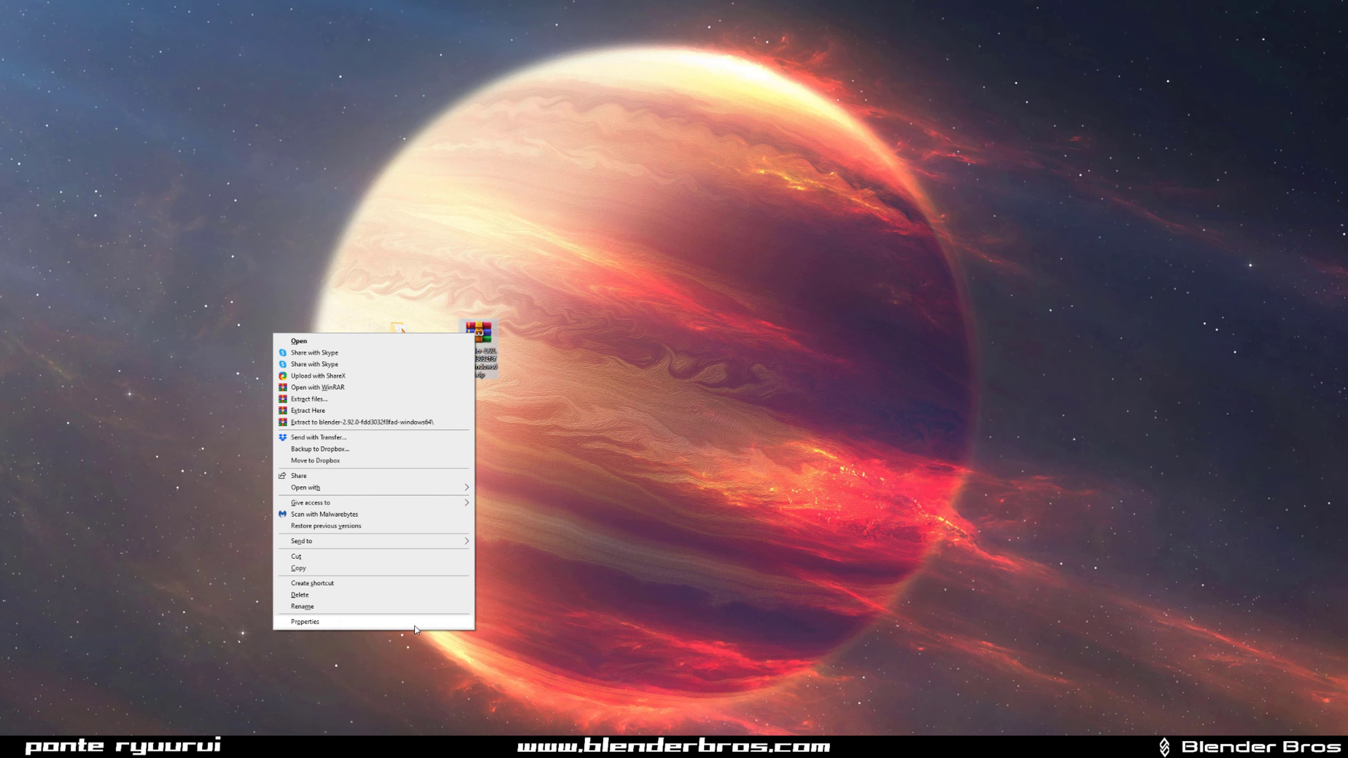
pyautogui.click(500, 259)
pyautogui.moveTo(476, 335); pyautogui.dragTo(0, 157)
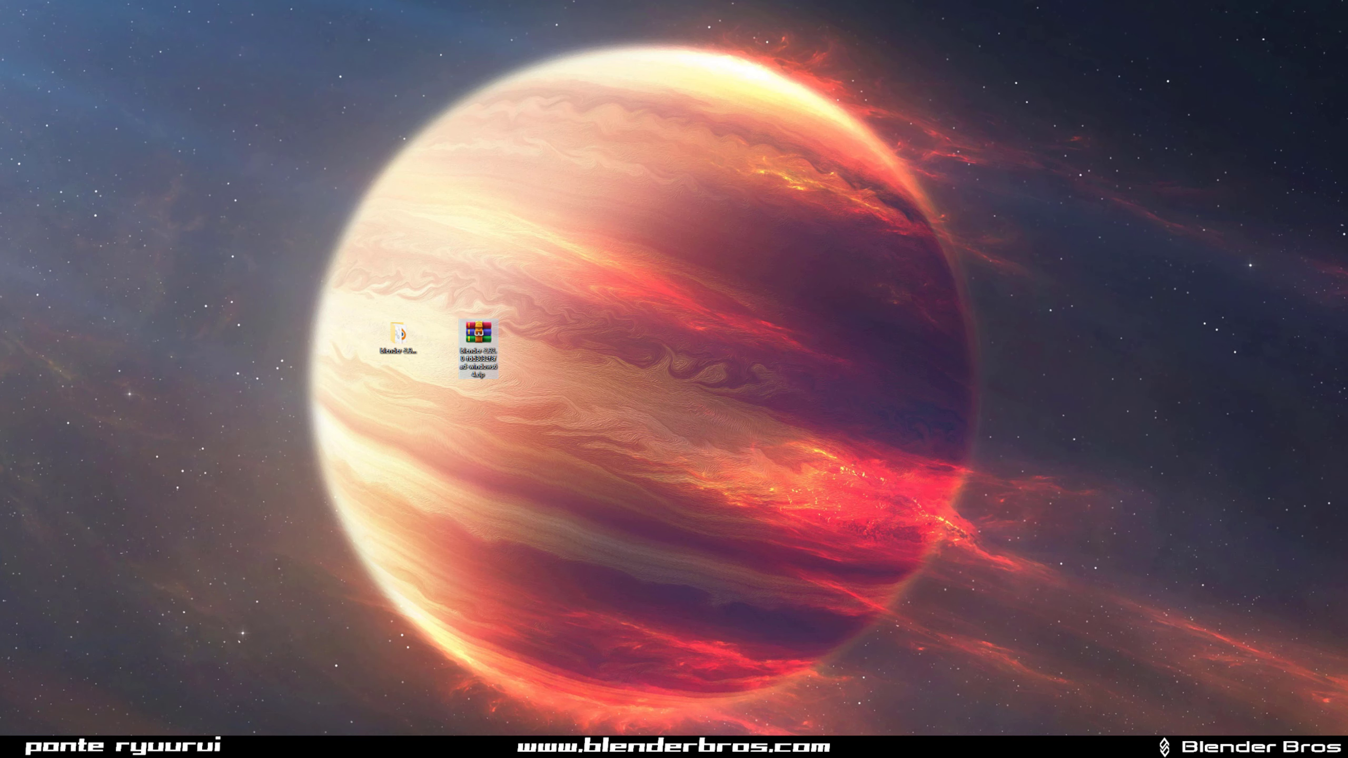
# Examine the contents of the extracted Blender 2.92.0 folder on the desktop and close its window
pyautogui.doubleClick(389, 334)
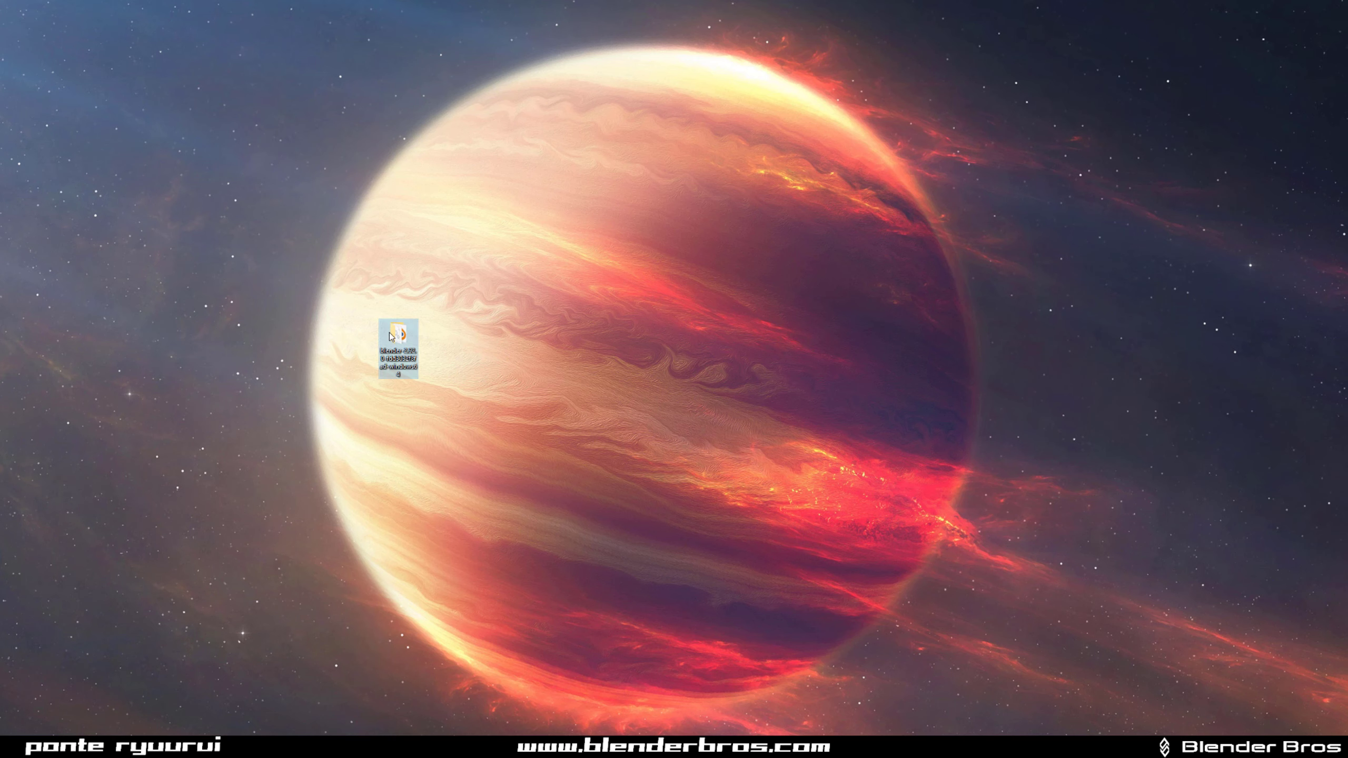
pyautogui.click(287, 232)
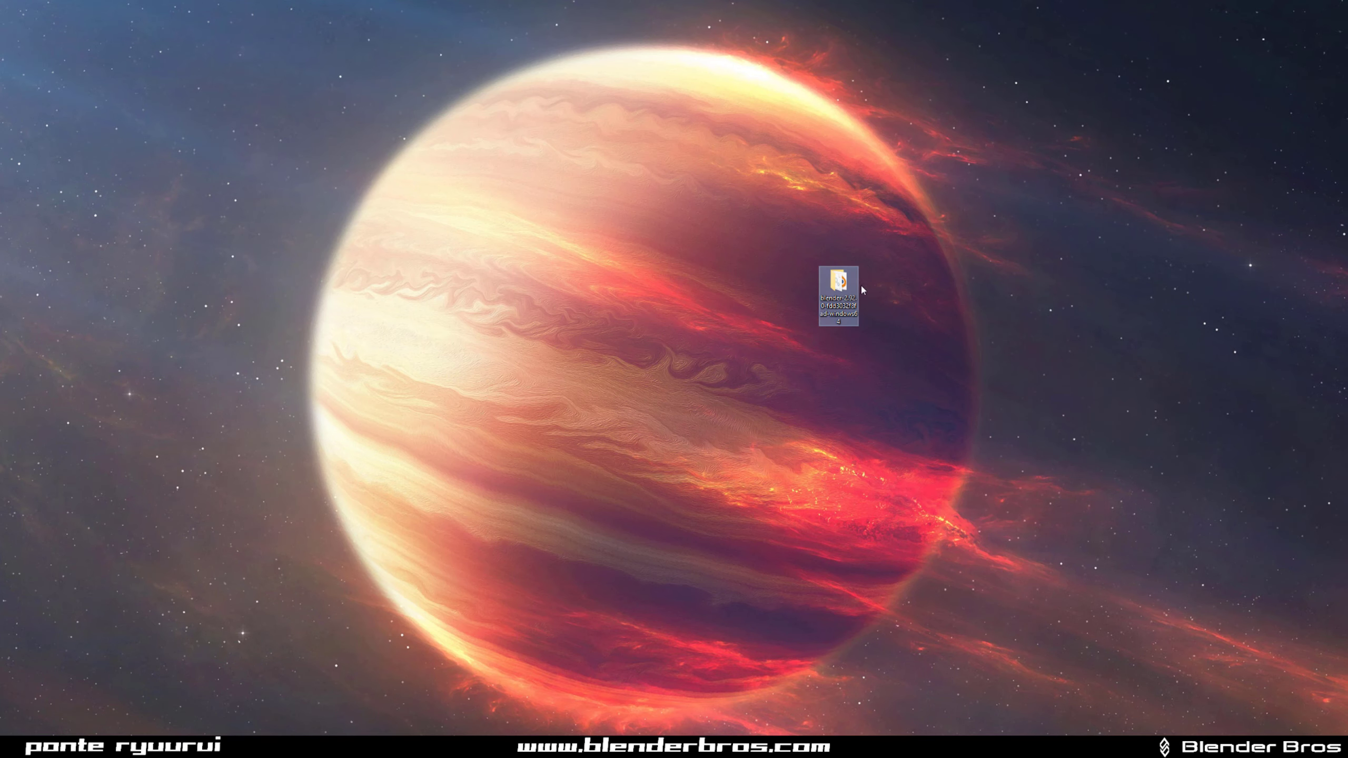
pyautogui.click(848, 274)
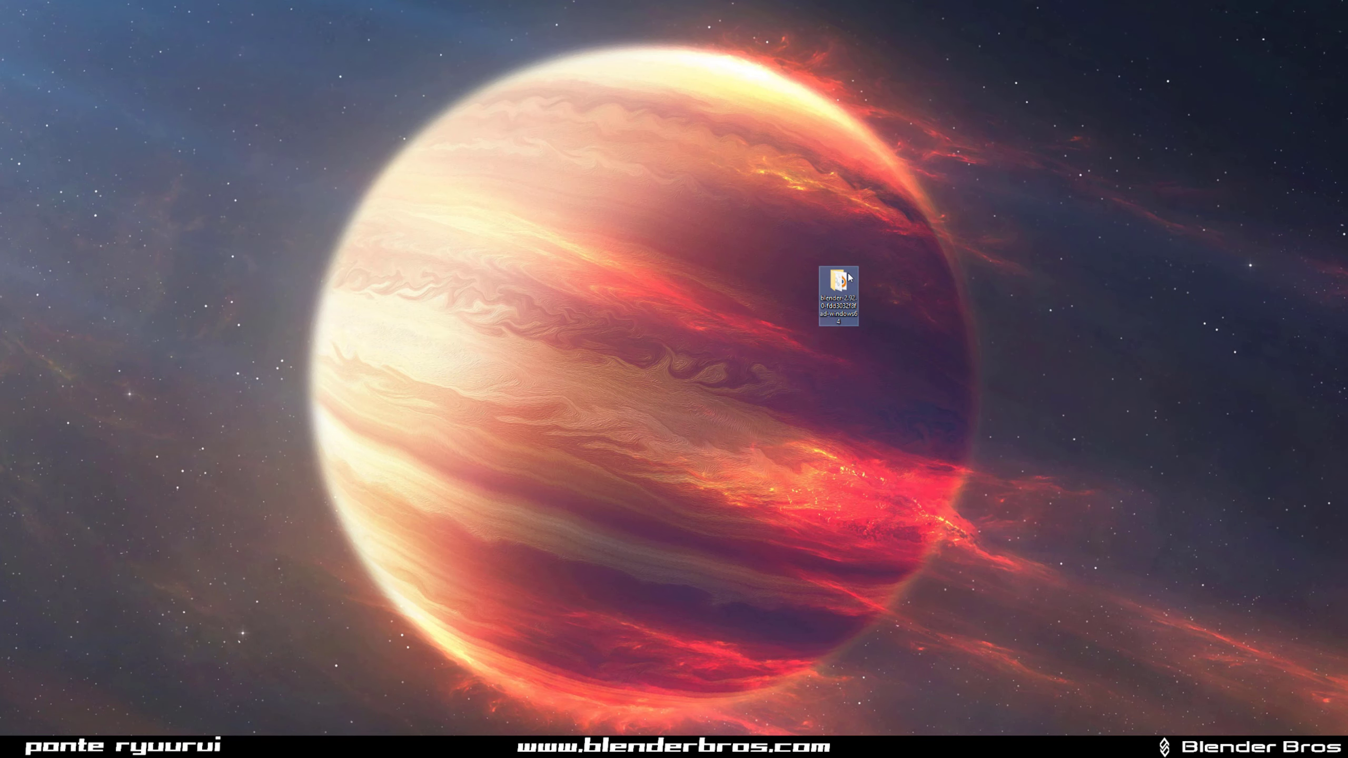
pyautogui.doubleClick(848, 276)
pyautogui.moveTo(456, 83); pyautogui.dragTo(879, 75)
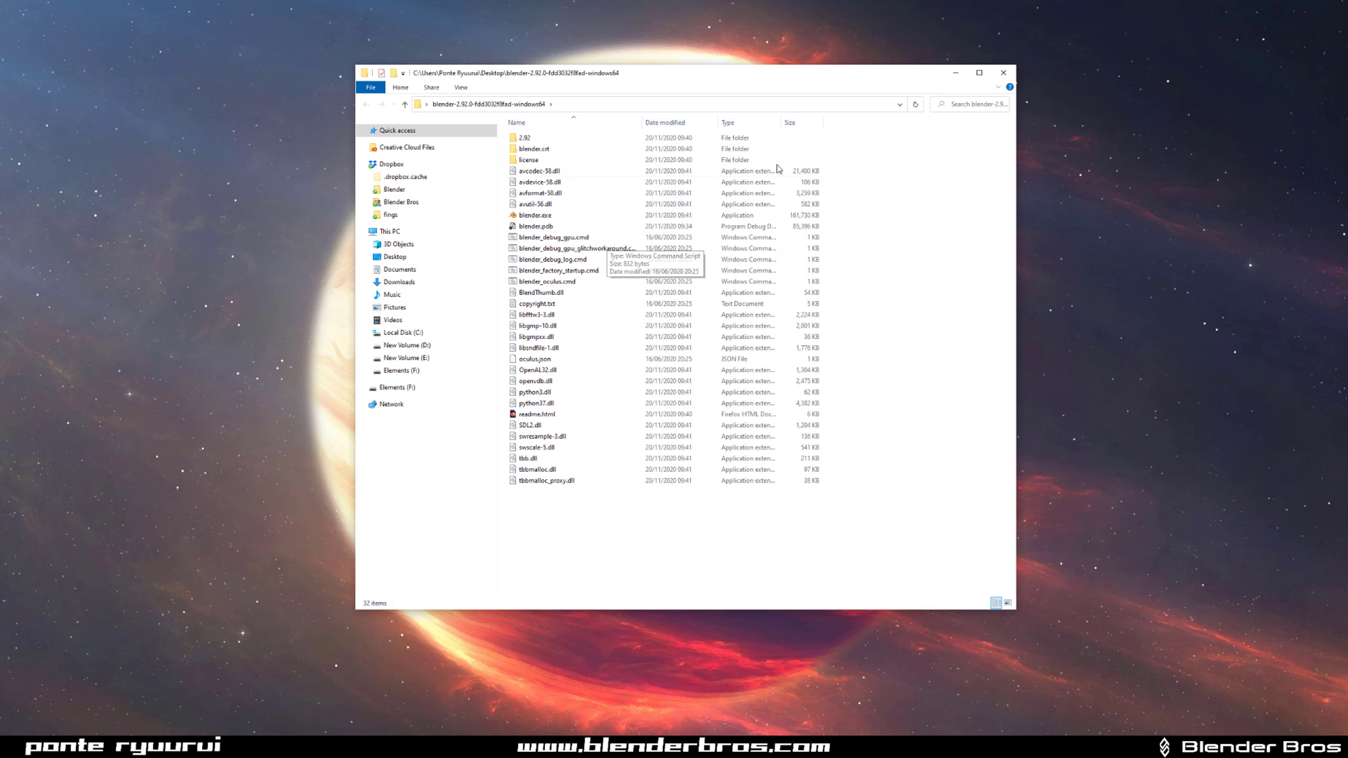
pyautogui.click(1003, 72)
pyautogui.moveTo(847, 279); pyautogui.dragTo(458, 376)
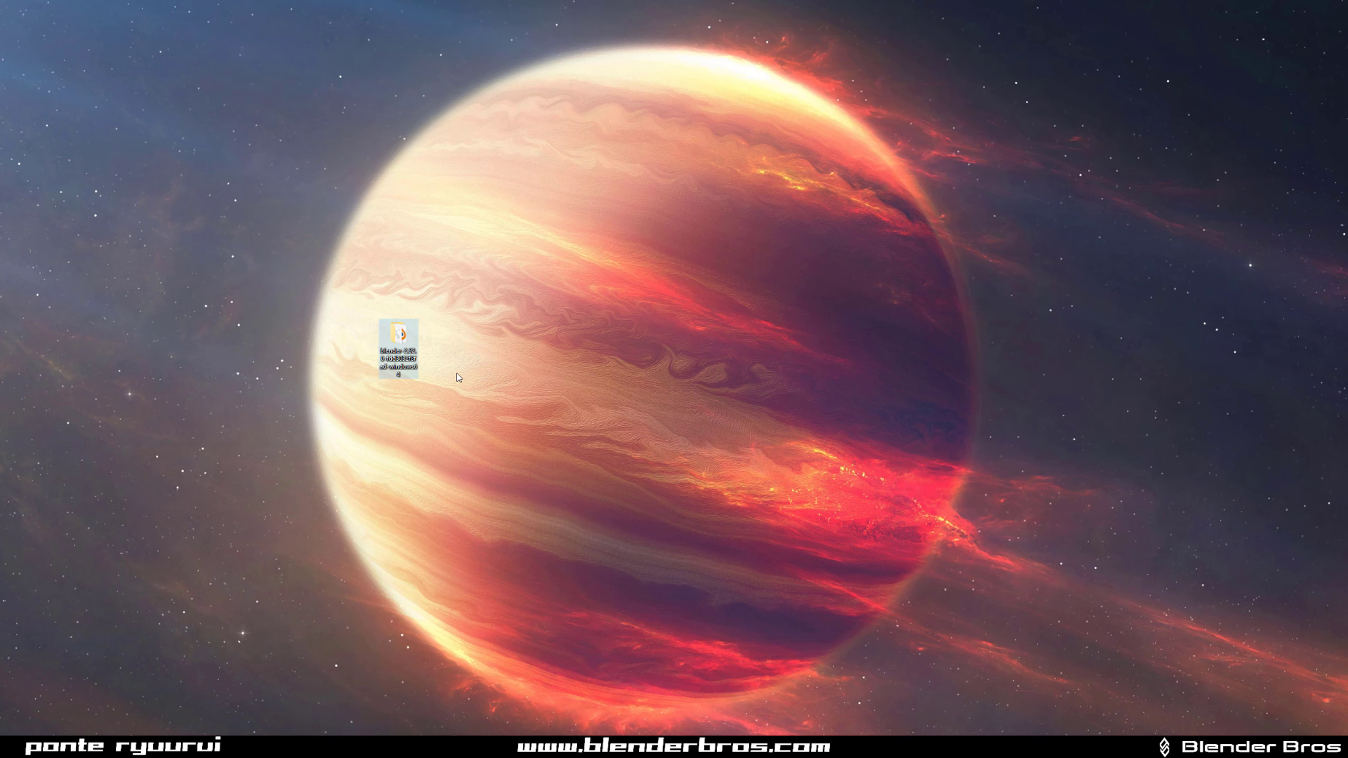
# Launch blender.exe from the extracted 2.92.0 folder, fit its window on screen and dismiss the splash screen
pyautogui.doubleClick(399, 340)
pyautogui.doubleClick(526, 216)
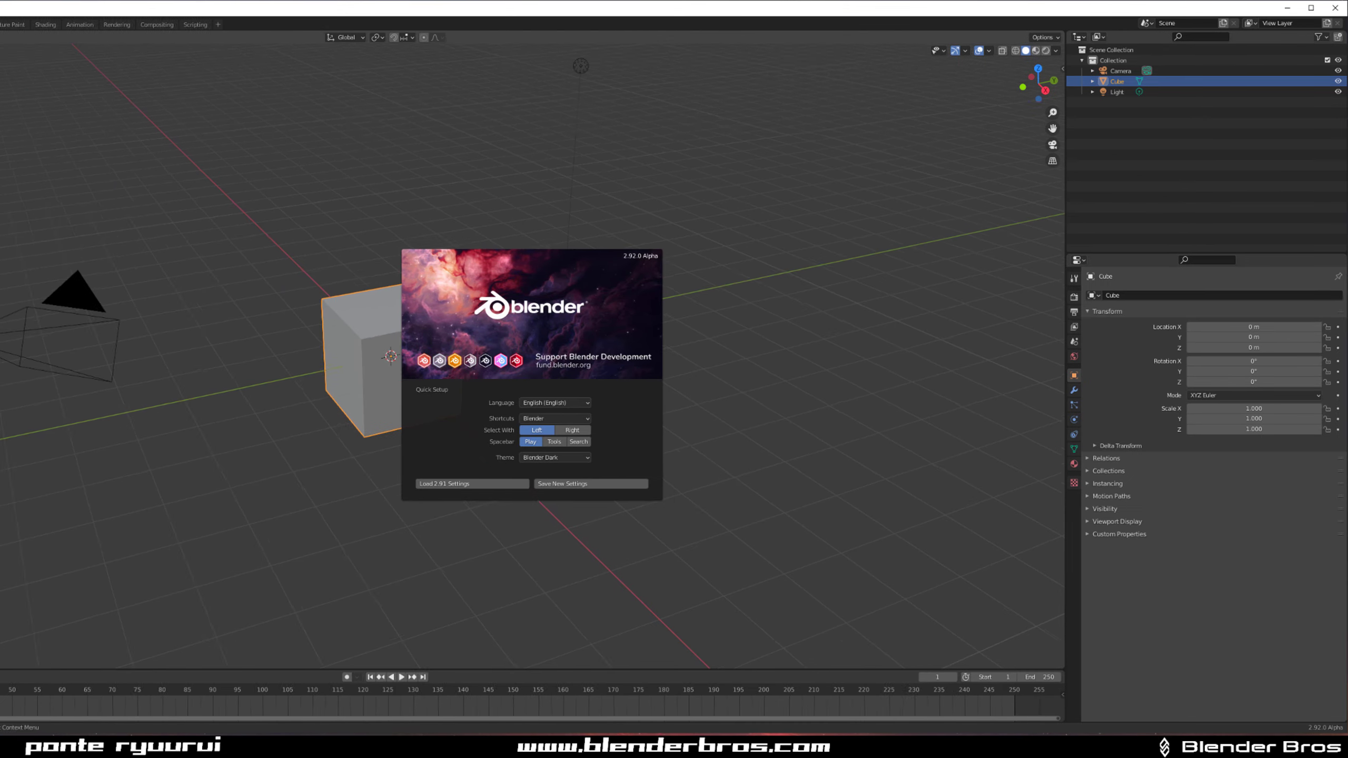
pyautogui.moveTo(144, 291); pyautogui.dragTo(1, 291)
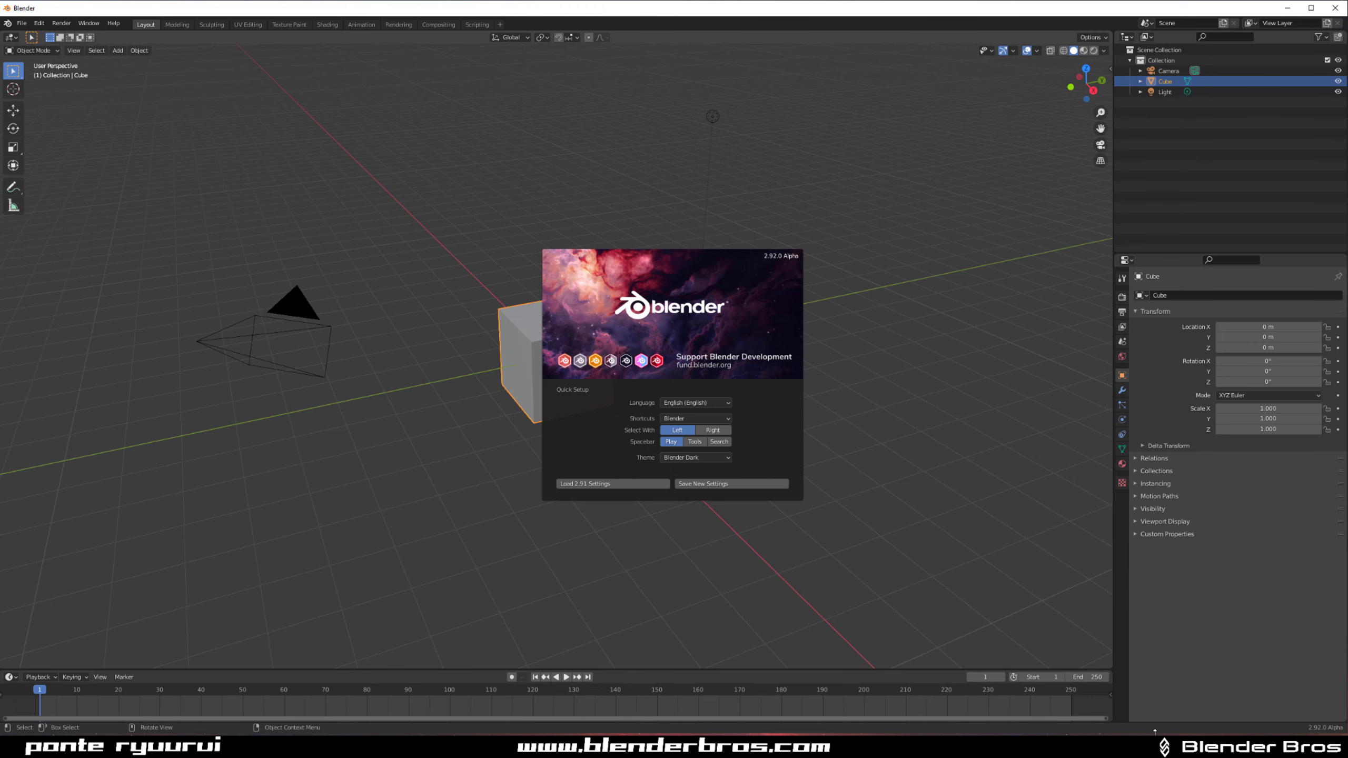
pyautogui.moveTo(1155, 732); pyautogui.dragTo(1138, 737)
pyautogui.click(901, 370)
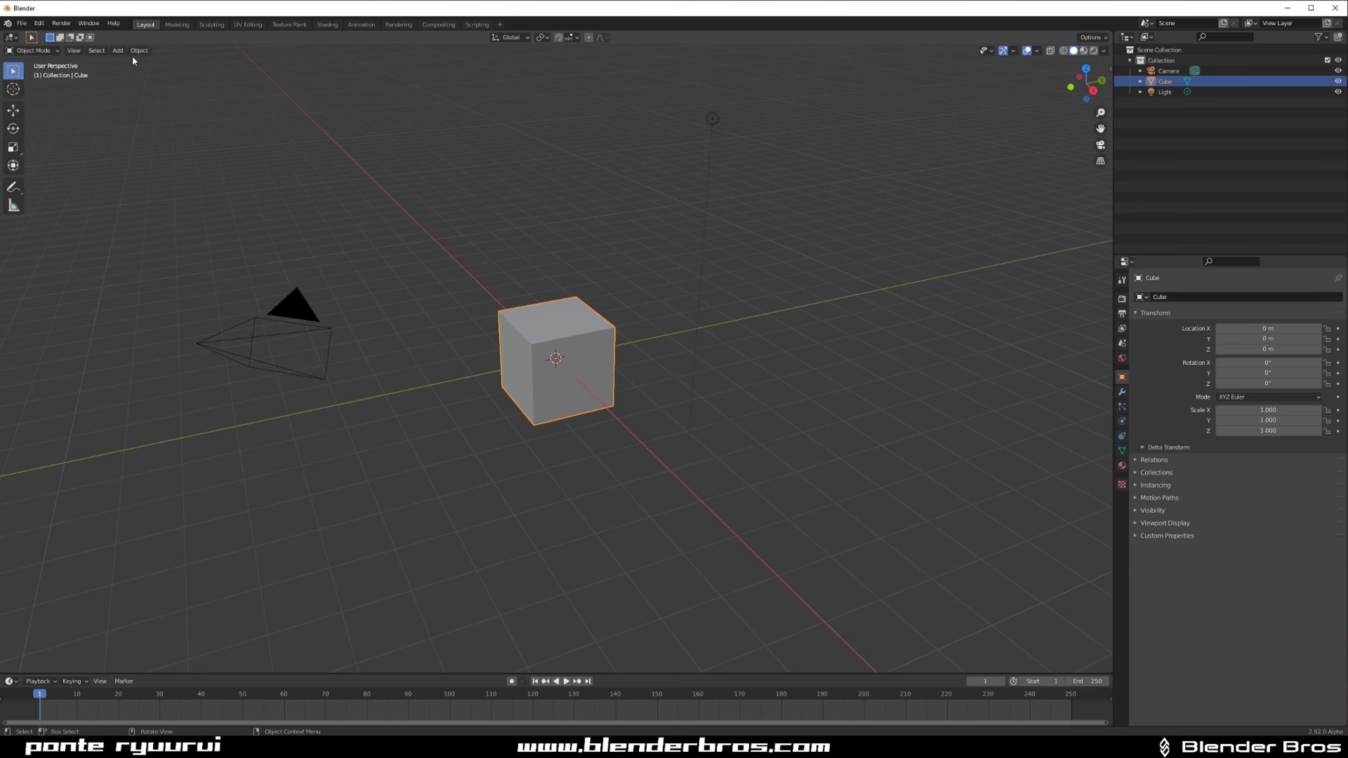
# Set the interface resolution scale to 1.5 in the Blender preferences
pyautogui.click(40, 23)
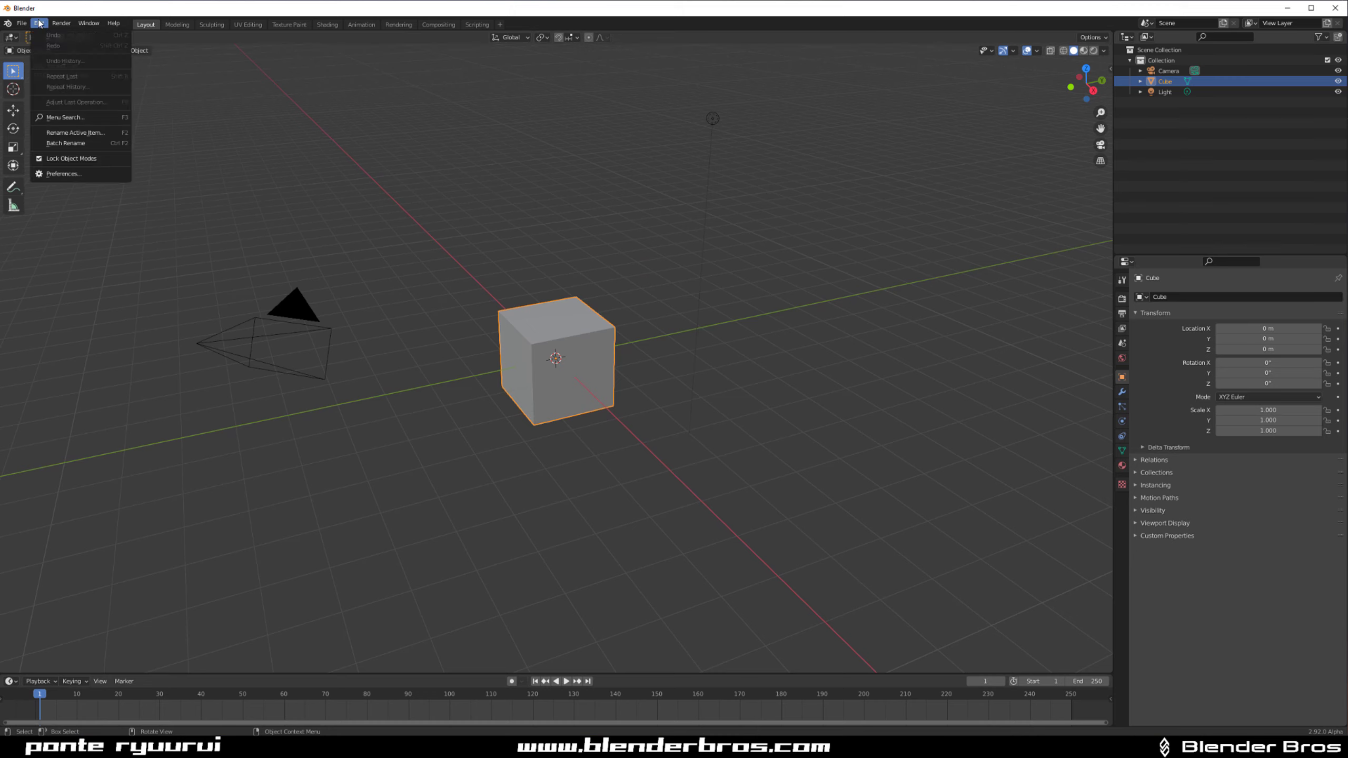
pyautogui.click(107, 179)
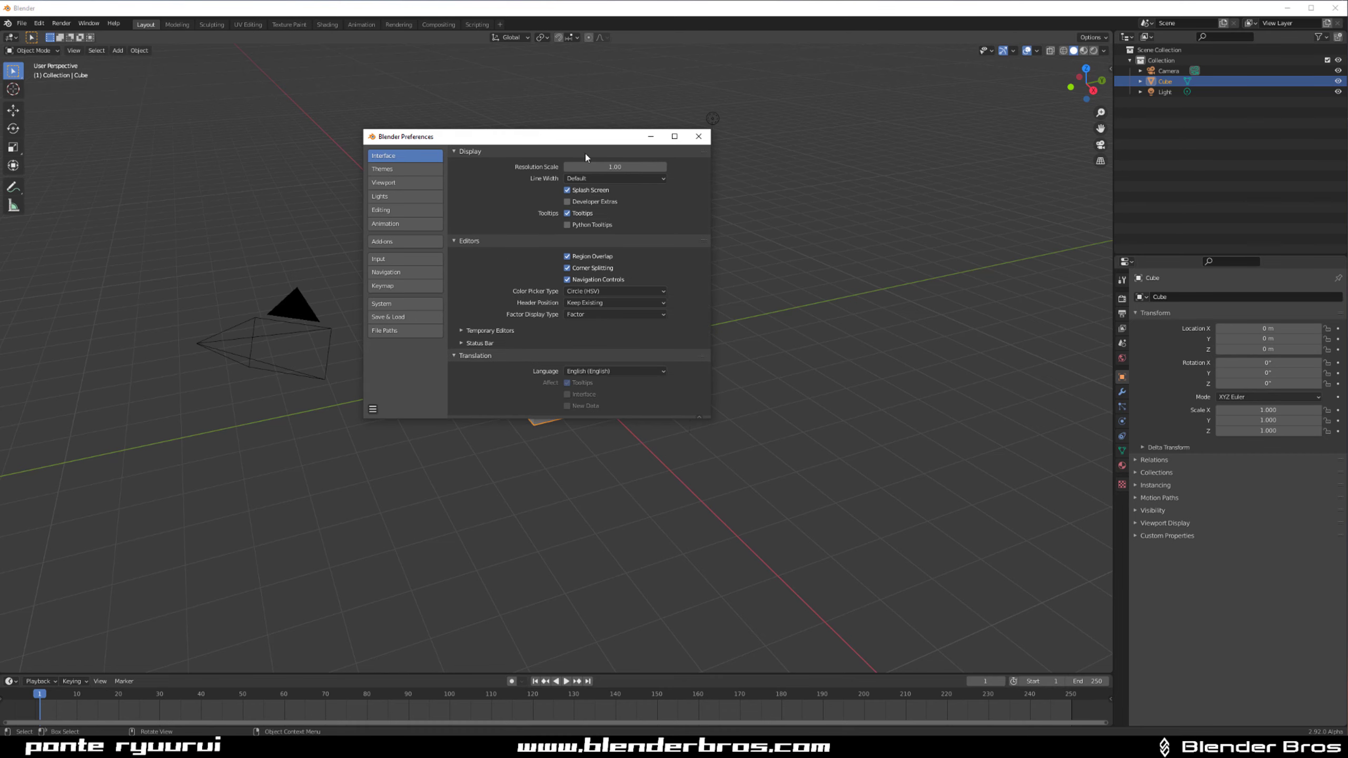
pyautogui.click(590, 167)
pyautogui.write('1.5')
pyautogui.press('Return')
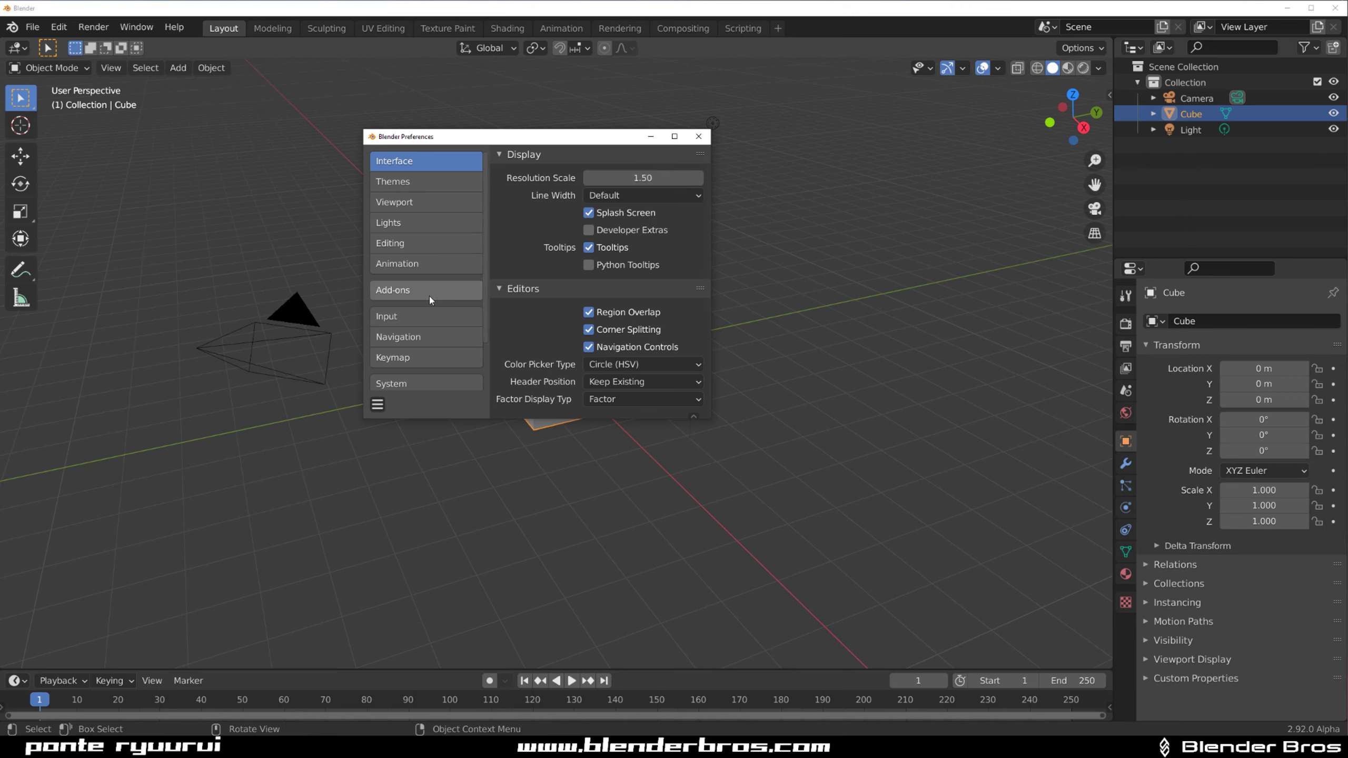
# Disable Auto-Save Preferences, then widen and reposition the preferences window
pyautogui.click(378, 405)
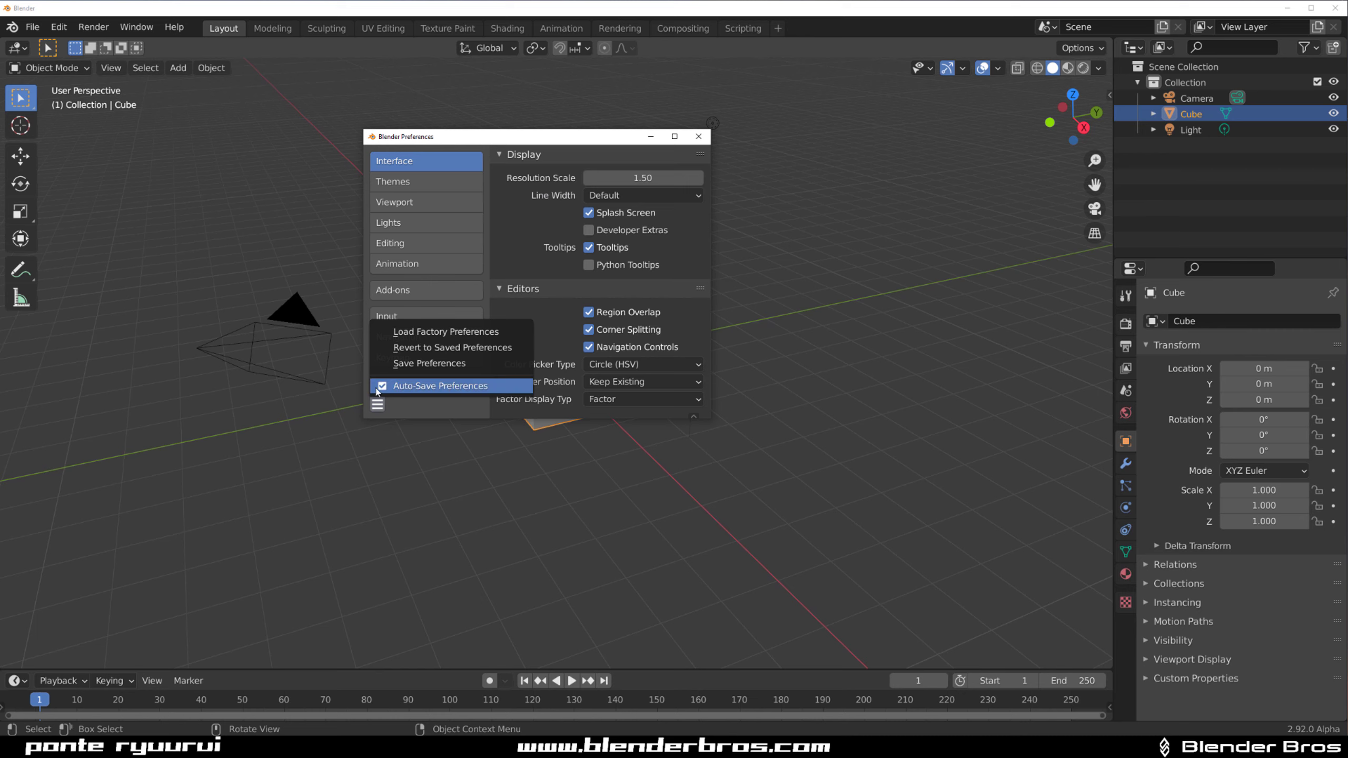
pyautogui.click(403, 385)
pyautogui.moveTo(716, 231); pyautogui.dragTo(887, 230)
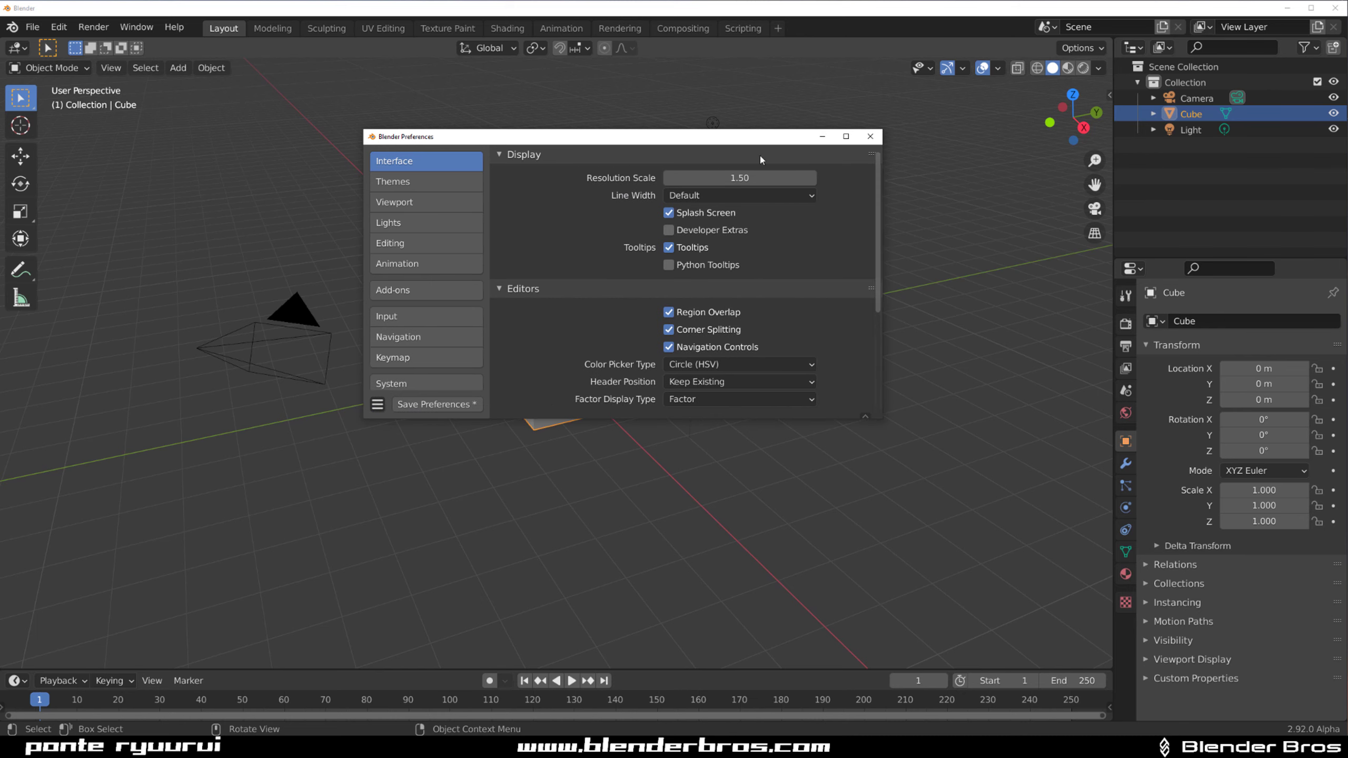
pyautogui.moveTo(649, 139); pyautogui.dragTo(574, 139)
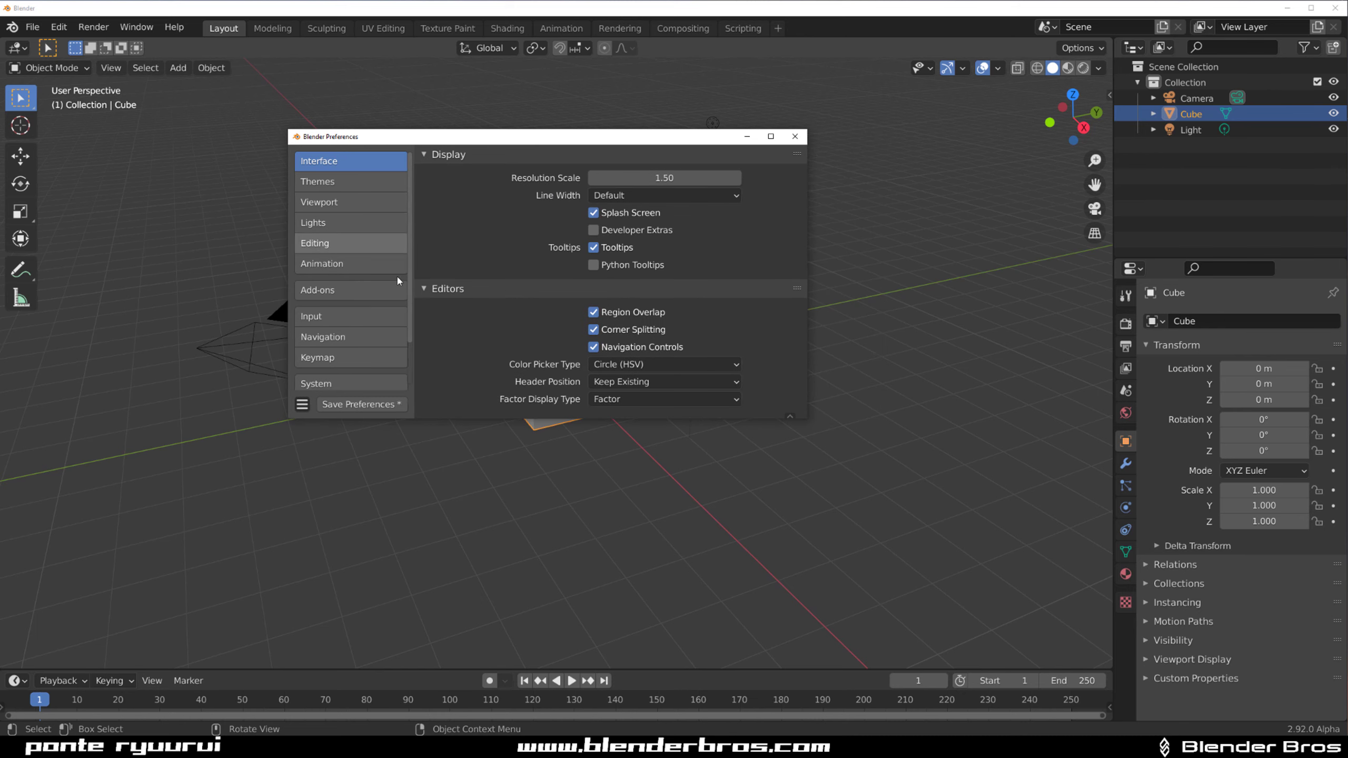
# Install the screencast_keys.zip add-on from the Blender addons folder, save the preferences and close their window
pyautogui.click(364, 291)
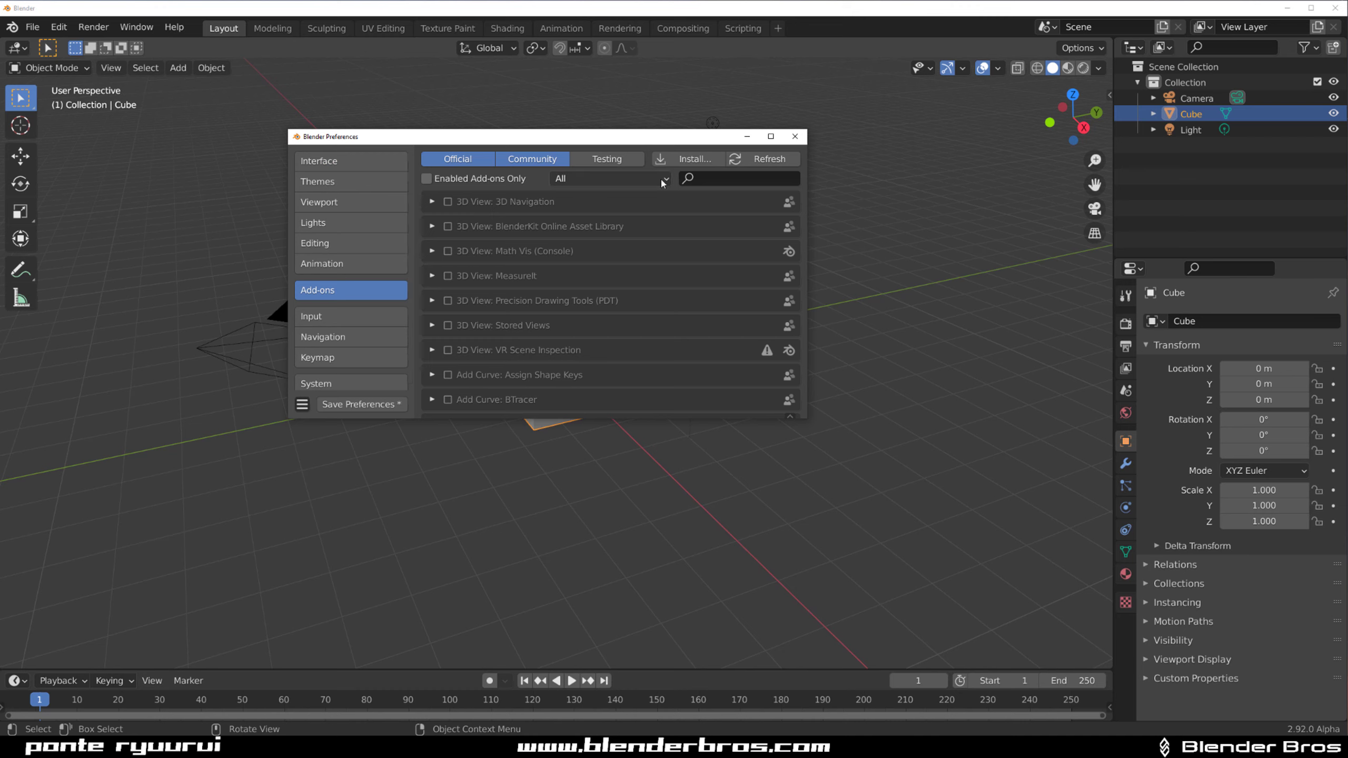
pyautogui.click(691, 160)
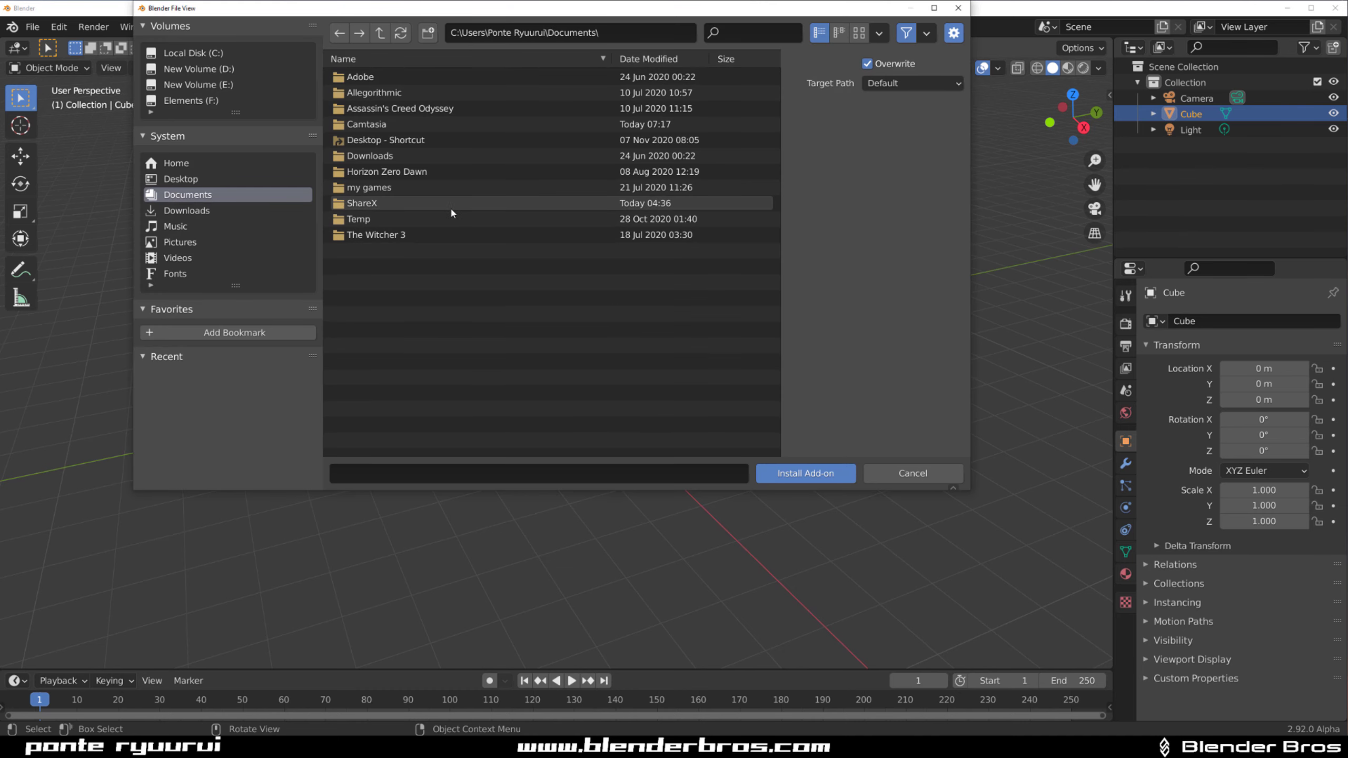
pyautogui.click(229, 178)
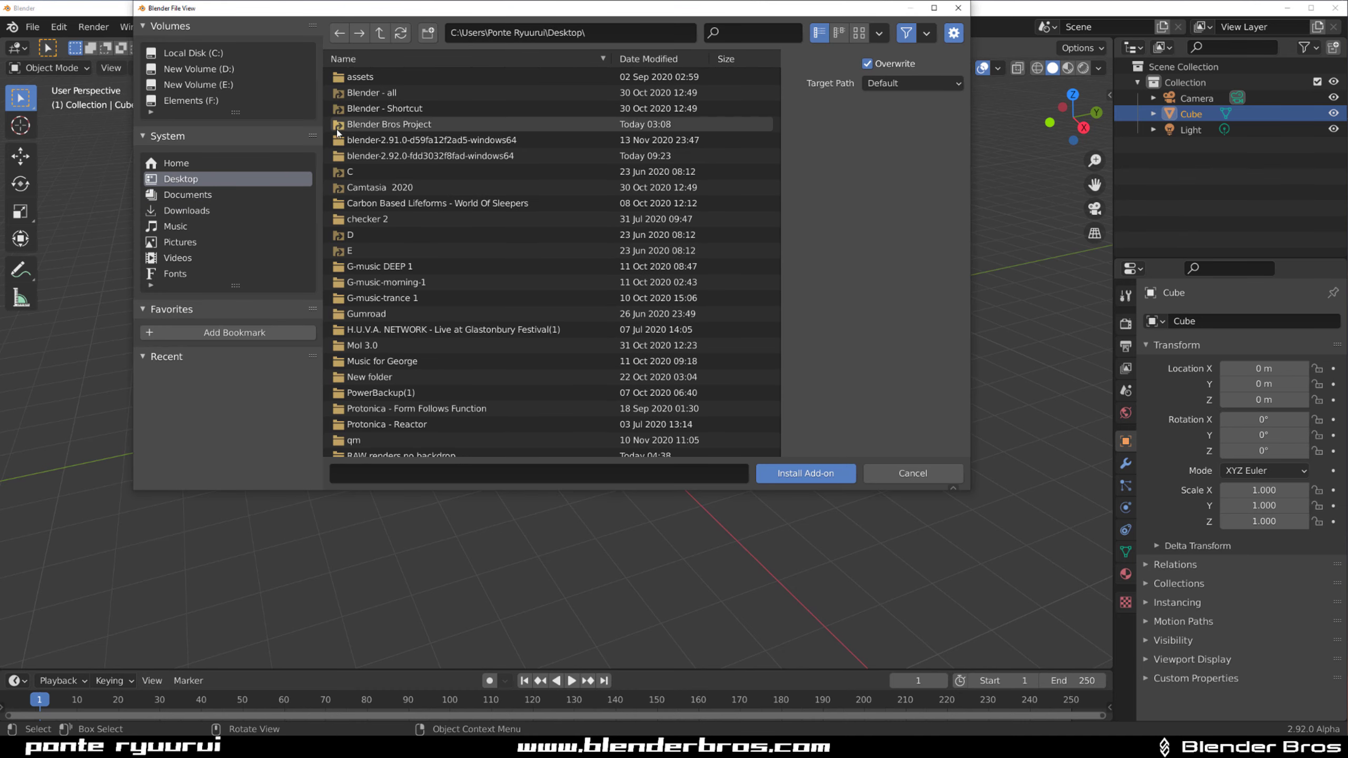
pyautogui.doubleClick(390, 93)
pyautogui.doubleClick(381, 123)
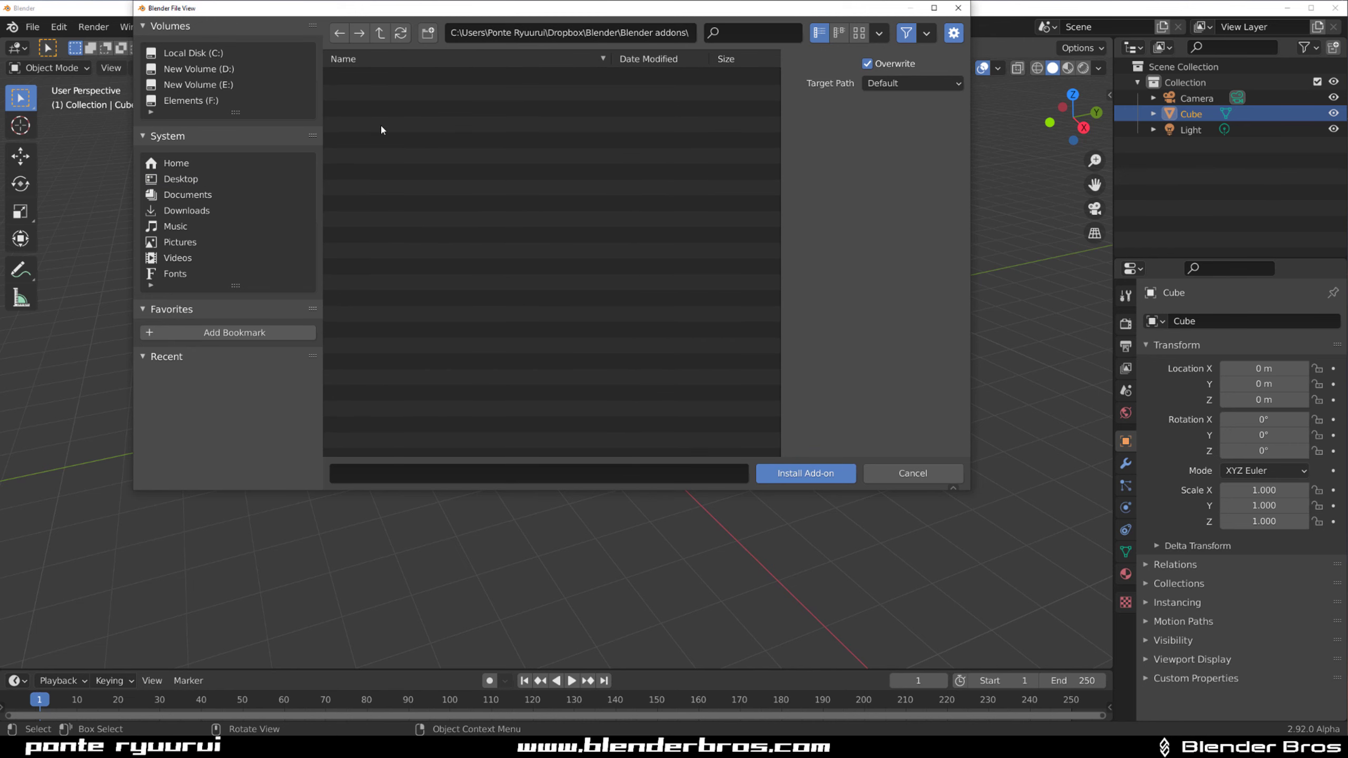
pyautogui.scroll(-3, 401, 298)
pyautogui.scroll(-8, 402, 298)
pyautogui.scroll(-3, 396, 340)
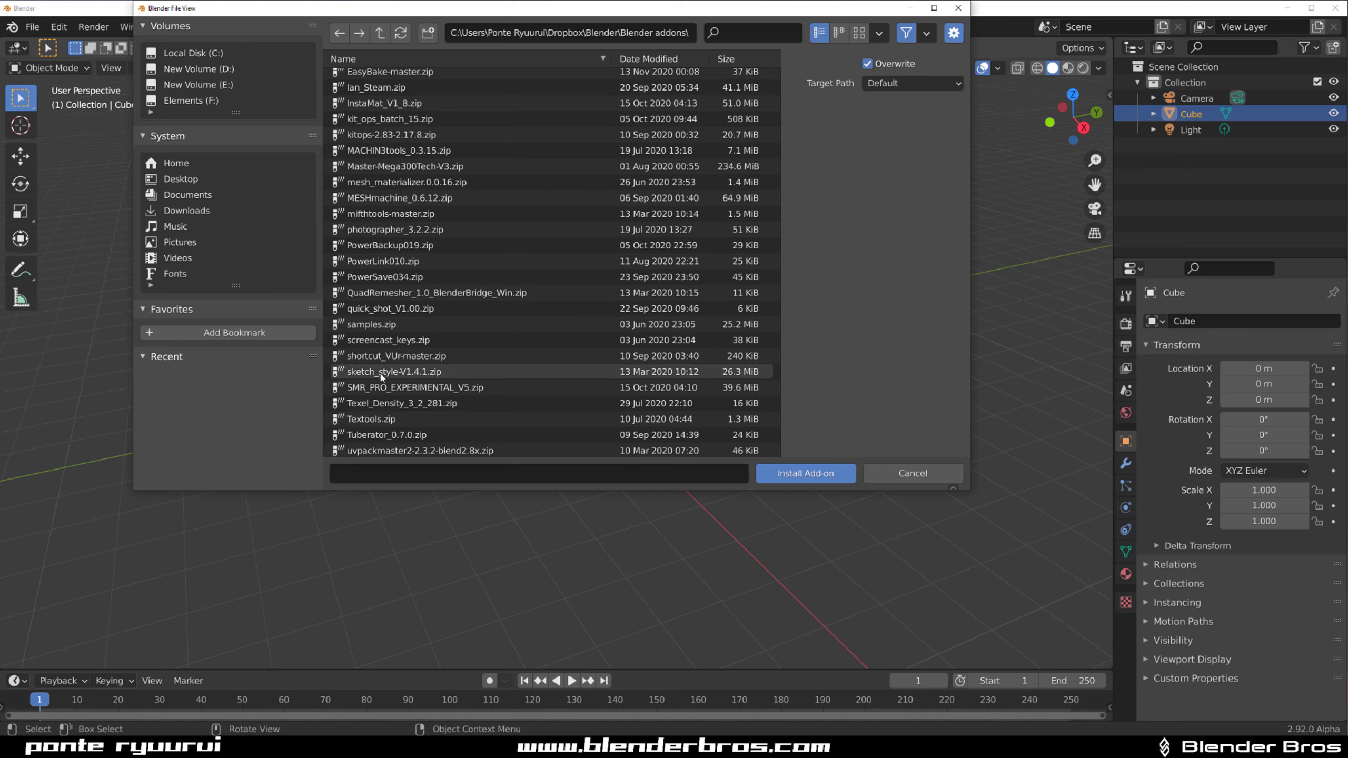
pyautogui.click(380, 340)
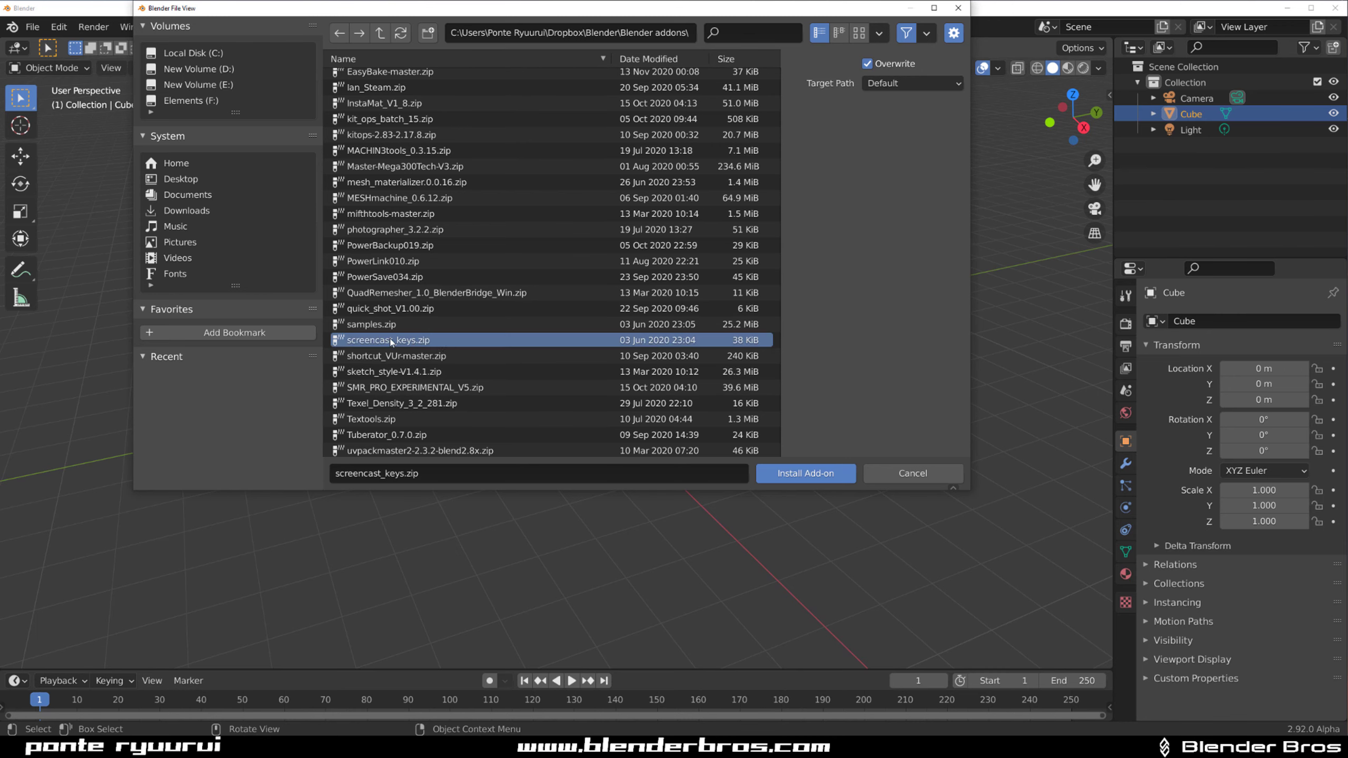
pyautogui.click(804, 472)
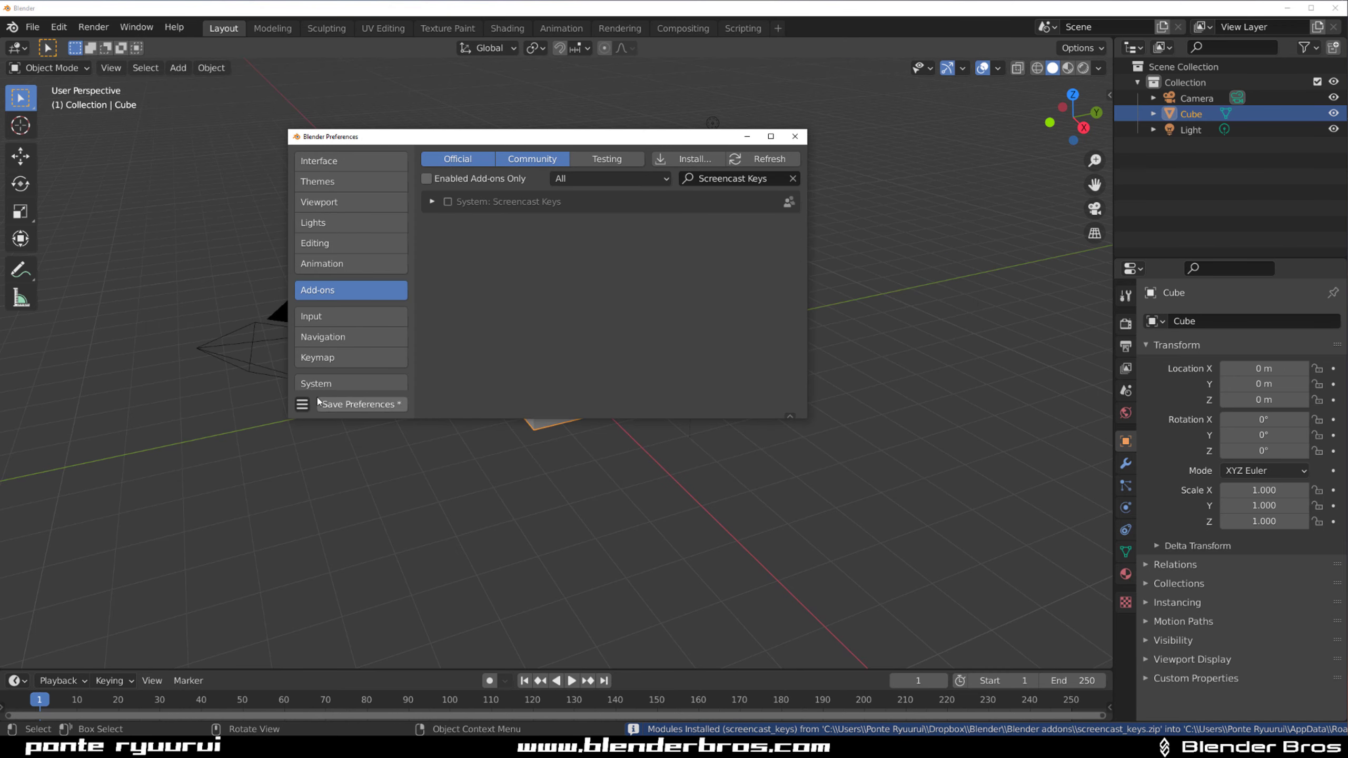
pyautogui.click(340, 405)
pyautogui.click(795, 136)
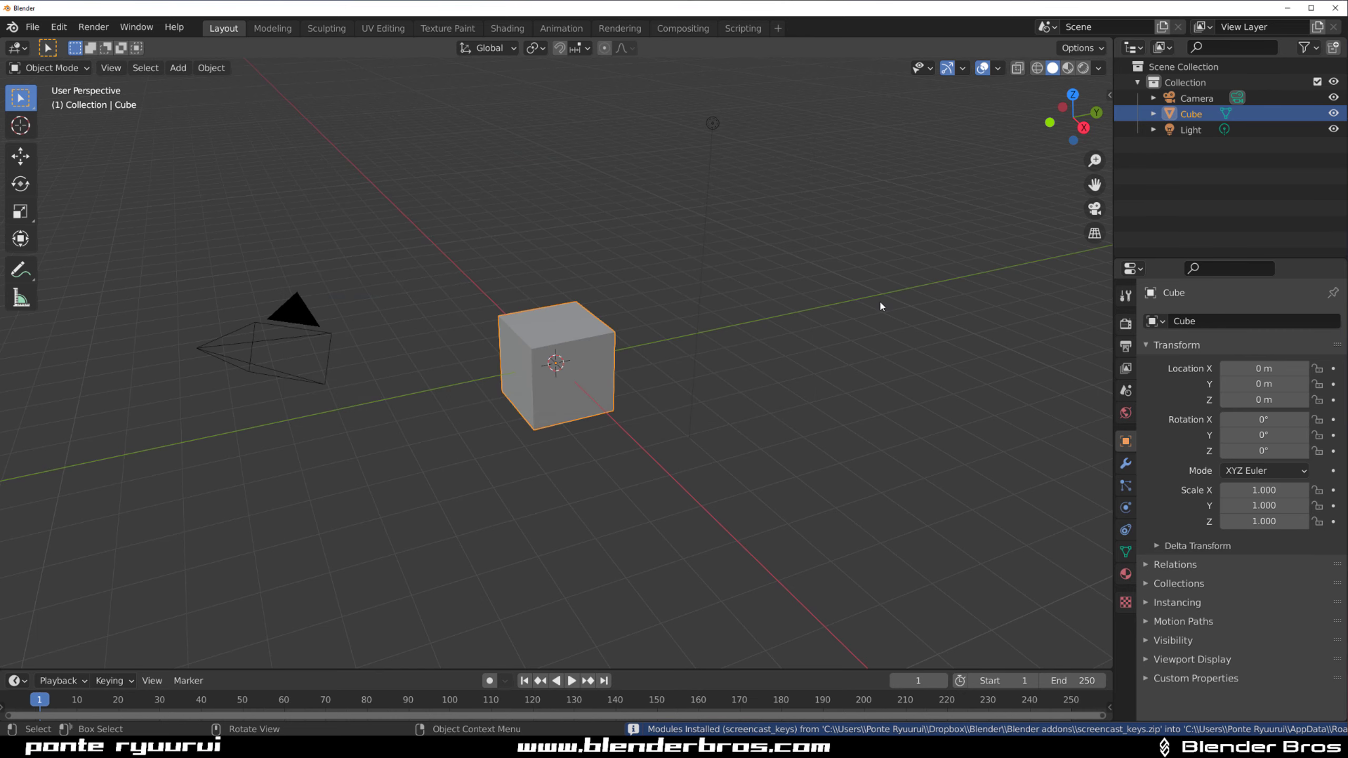
# Show the viewport sidebar and enable the Screencast Keys add-on in the preferences
pyautogui.press('n')
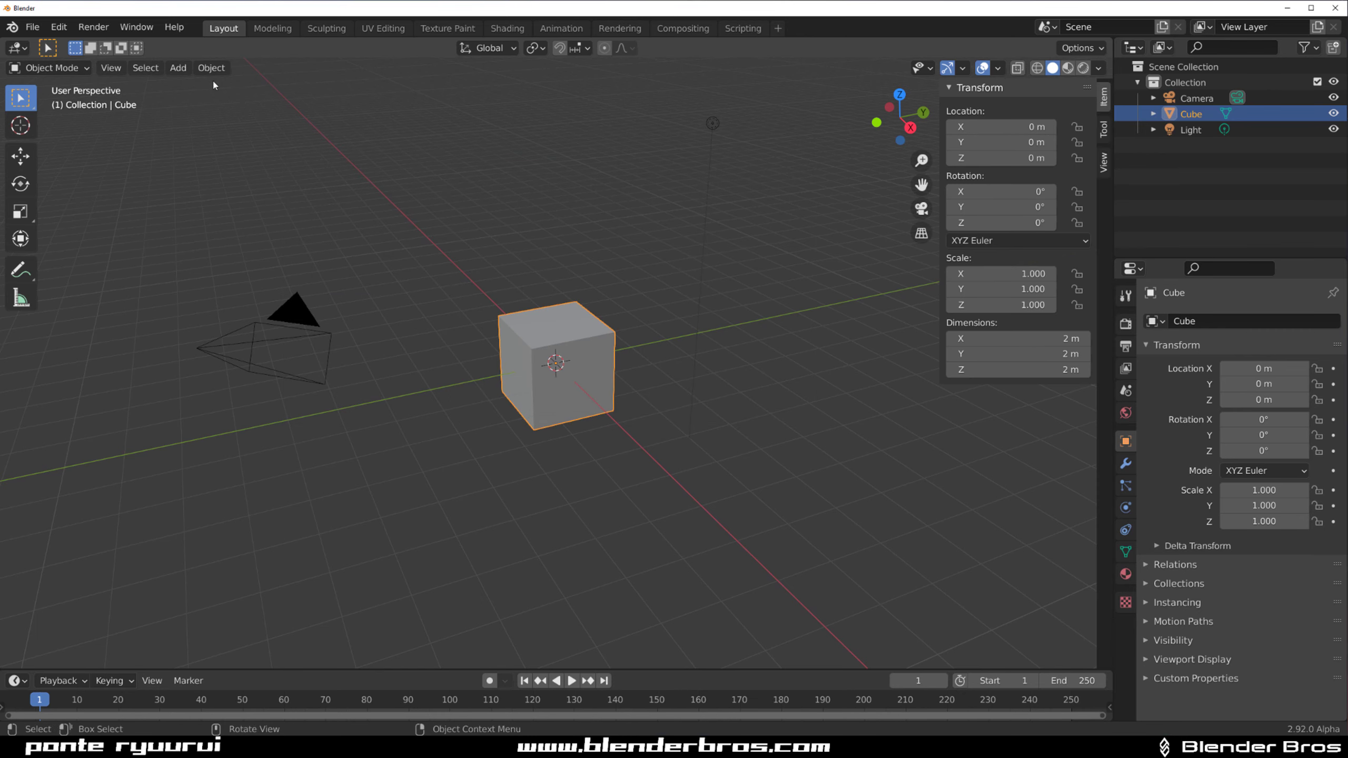
pyautogui.click(59, 27)
pyautogui.click(114, 253)
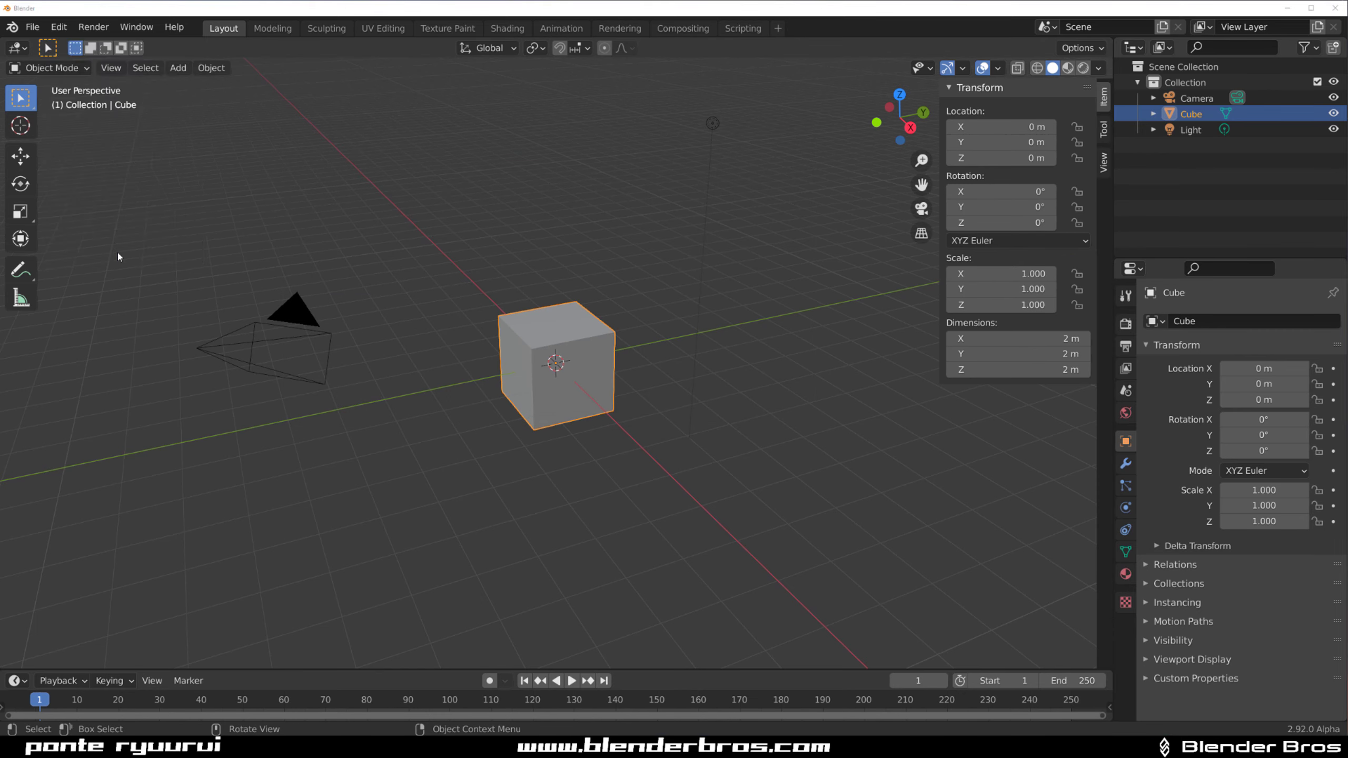
pyautogui.moveTo(688, 150); pyautogui.dragTo(714, 150)
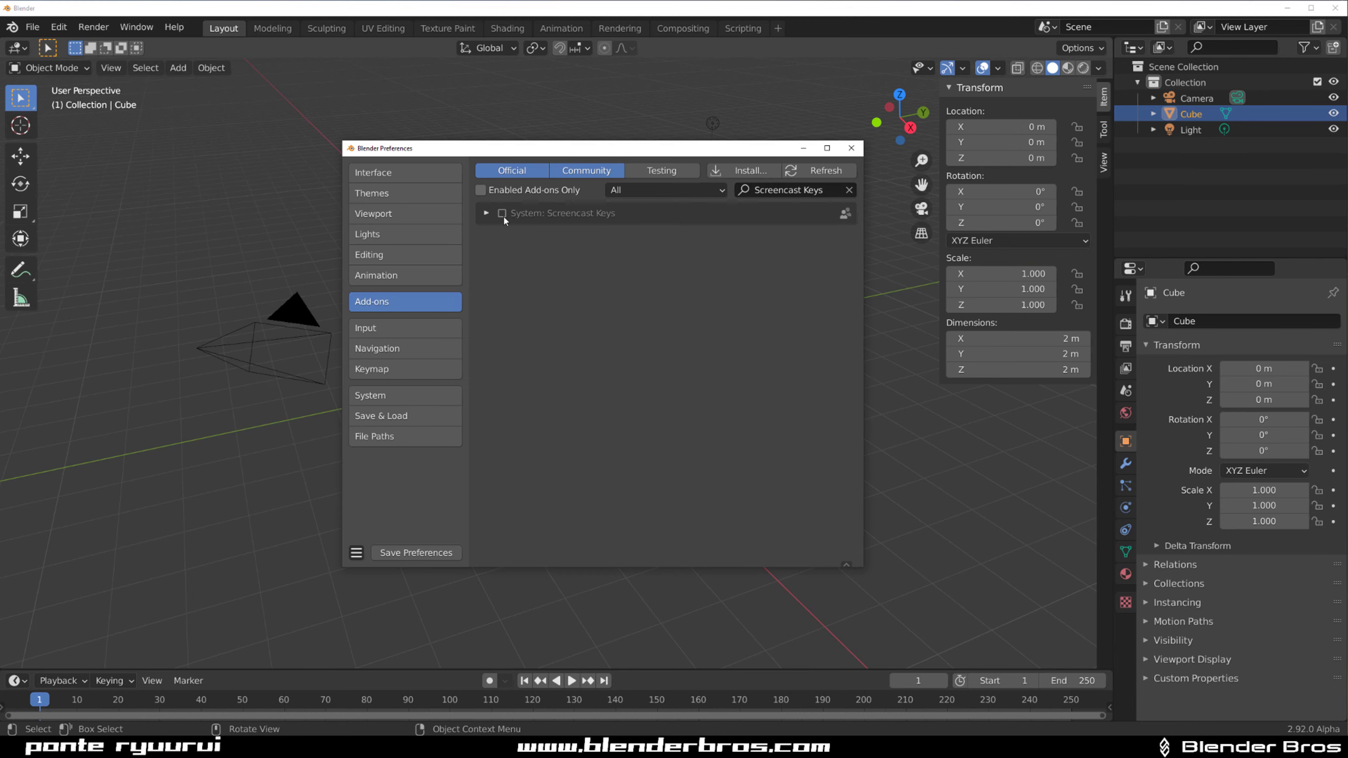
pyautogui.click(503, 217)
pyautogui.click(504, 217)
pyautogui.click(503, 217)
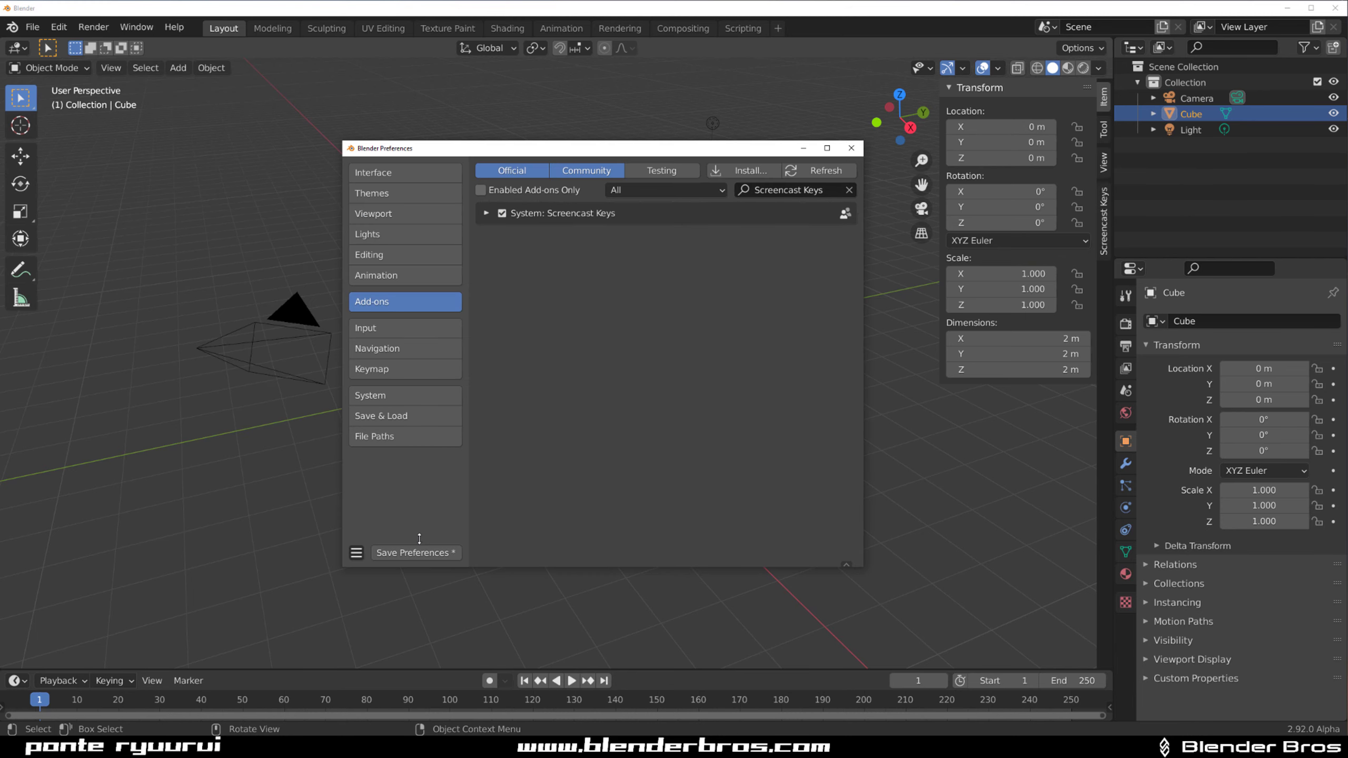
# Turn on the Screencast Keys display with font size 41 and mouse size 45, and hide the viewport sidebar
pyautogui.click(851, 148)
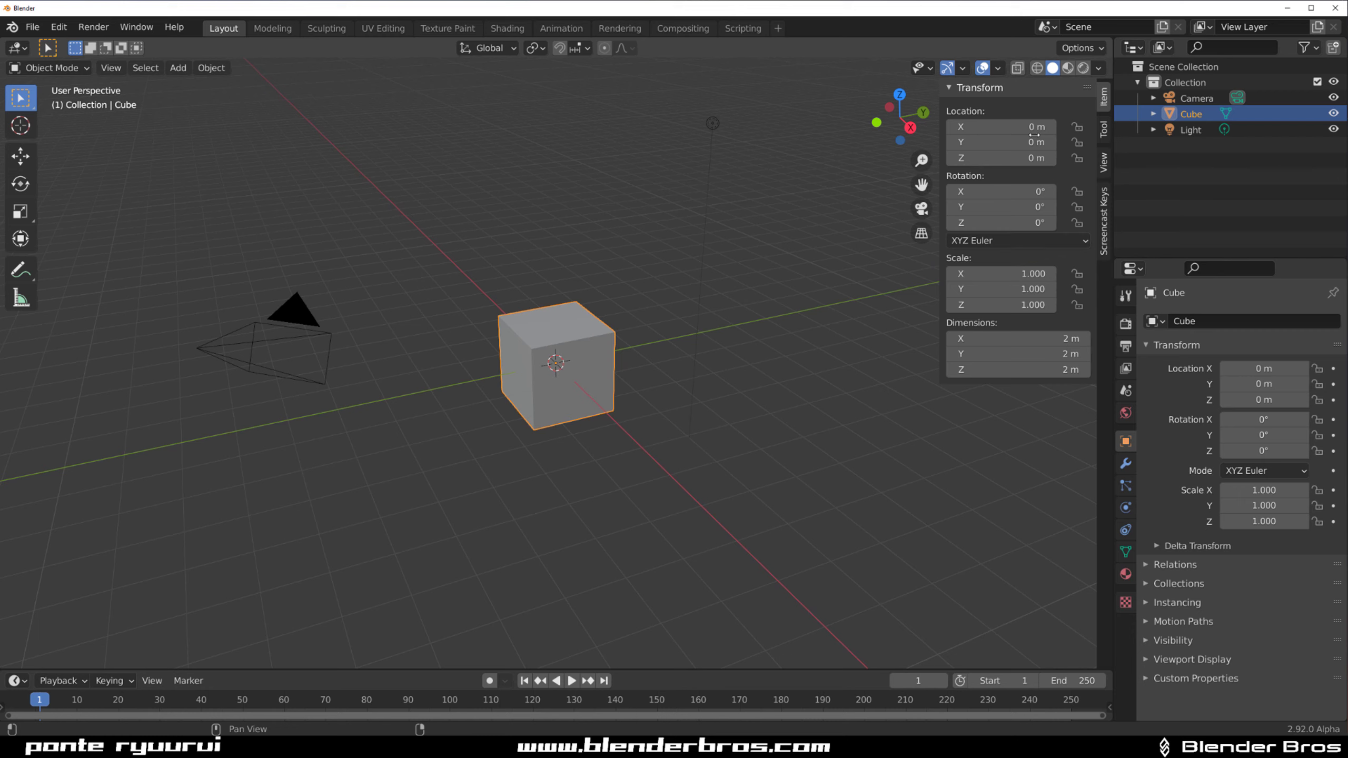
pyautogui.click(1104, 223)
pyautogui.click(949, 87)
pyautogui.click(961, 87)
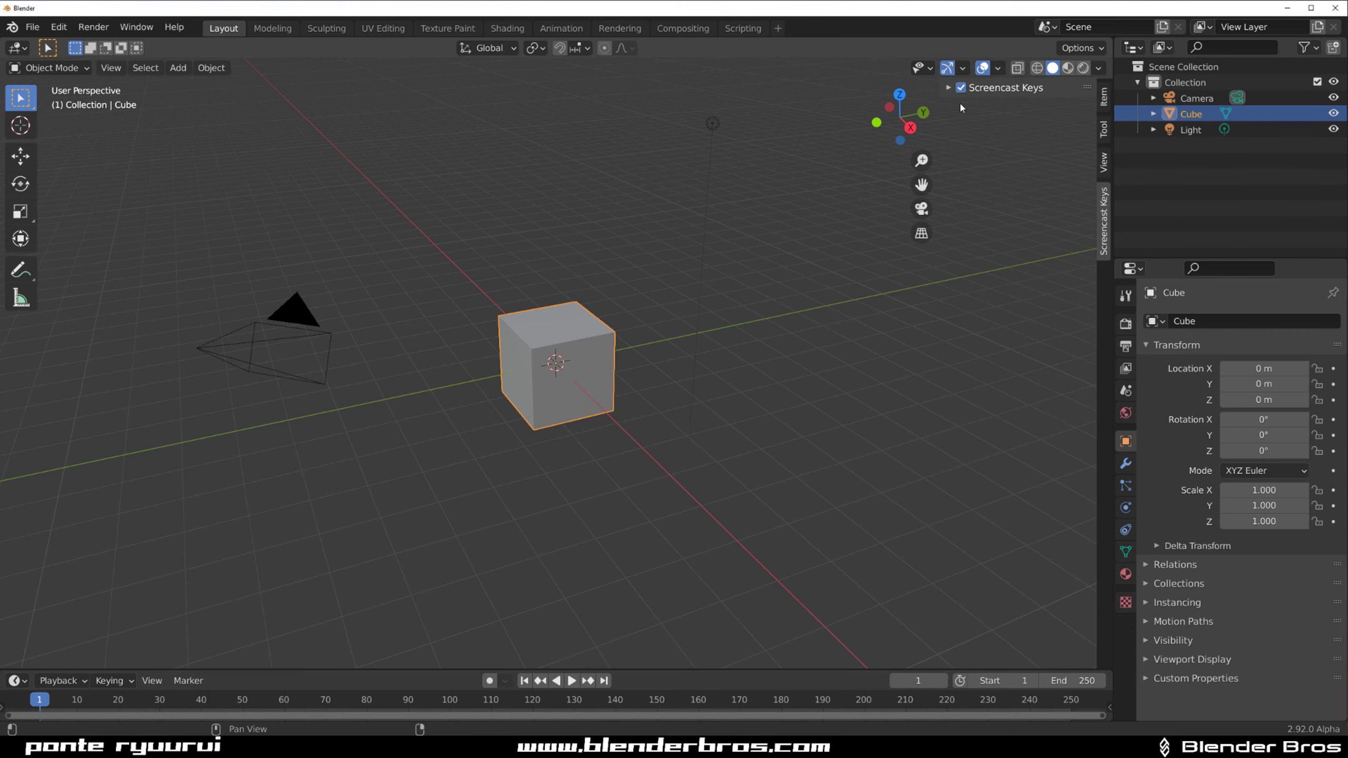
pyautogui.click(952, 90)
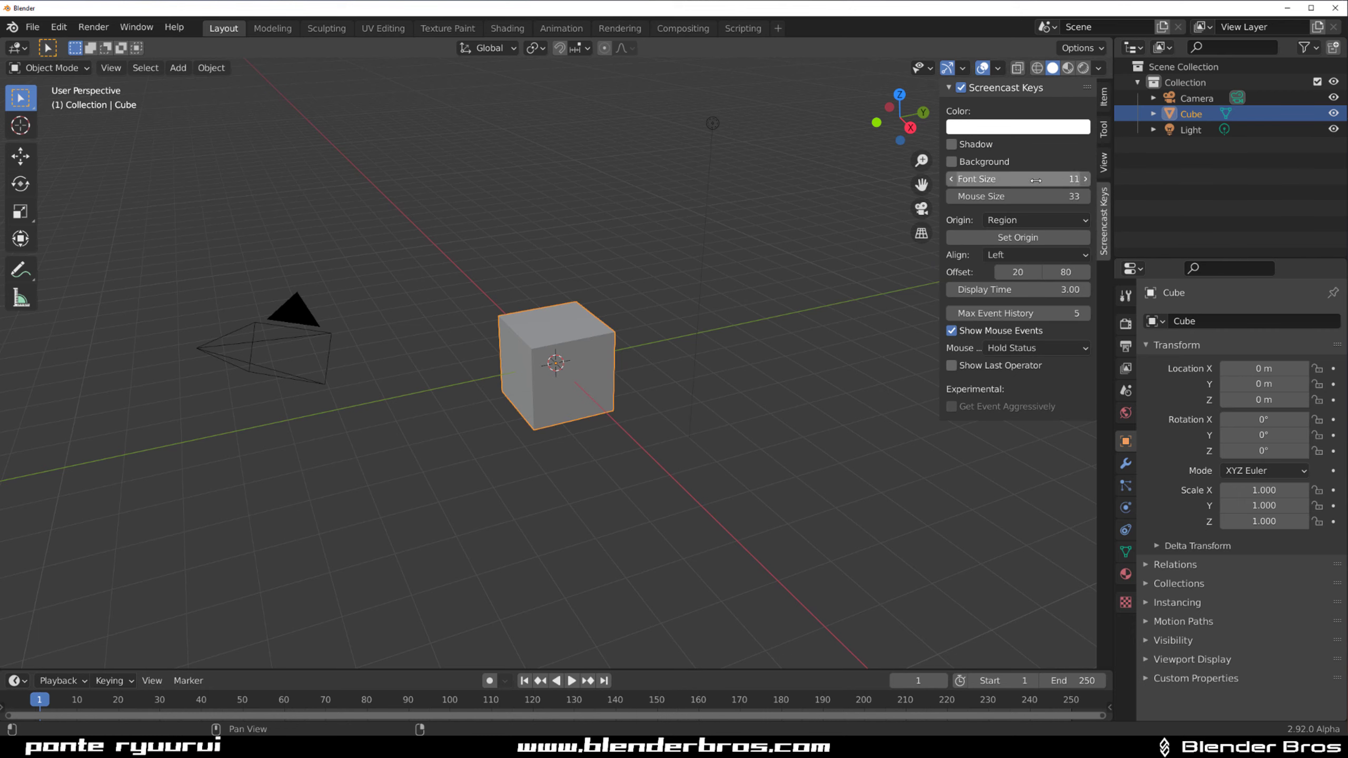
pyautogui.moveTo(1012, 183); pyautogui.dragTo(1037, 183)
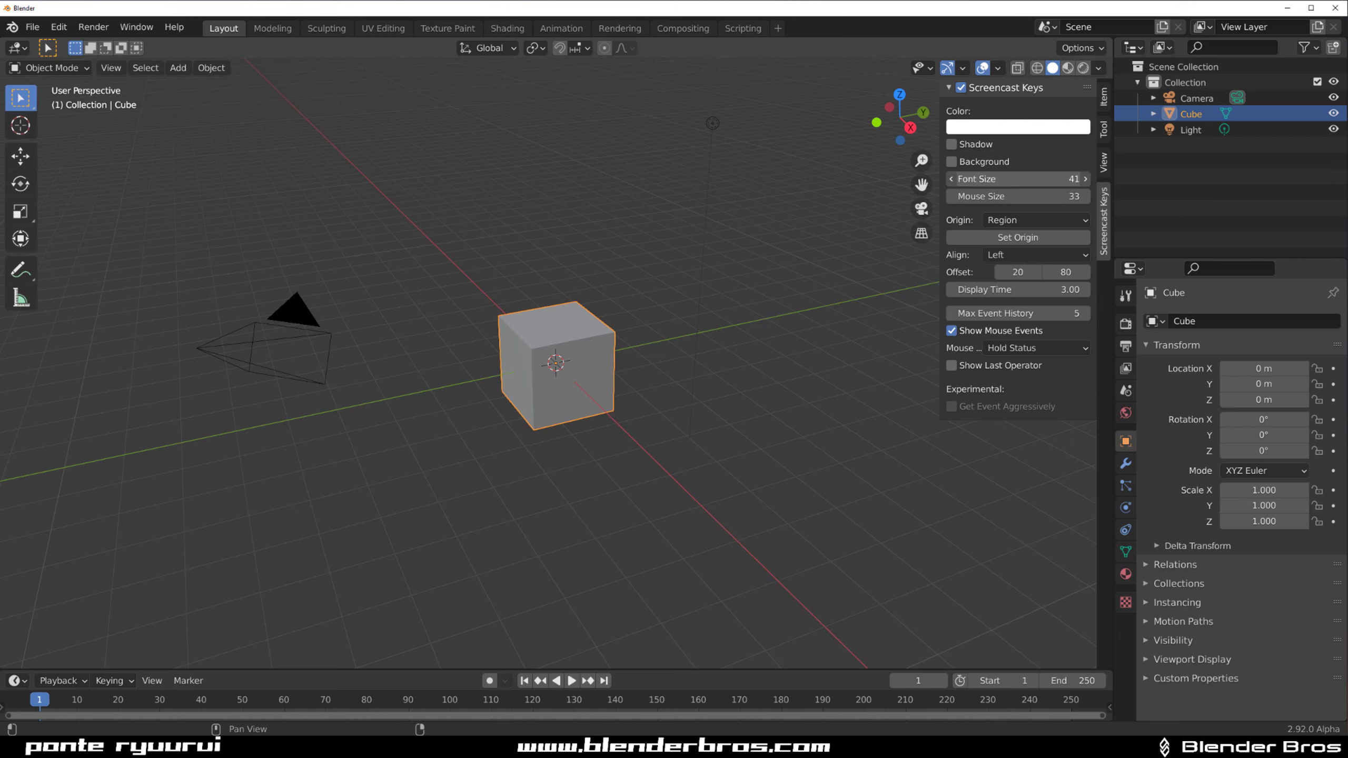
pyautogui.click(803, 241)
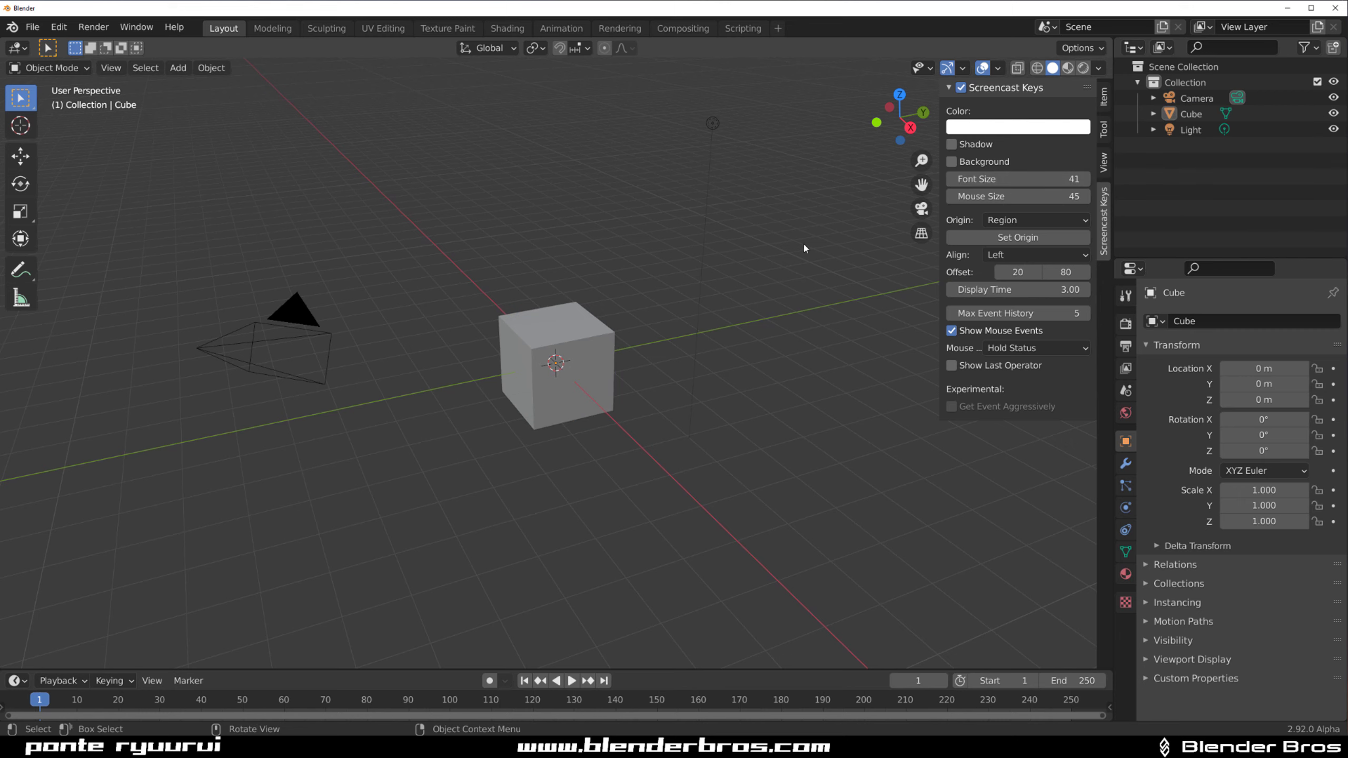
pyautogui.press('n')
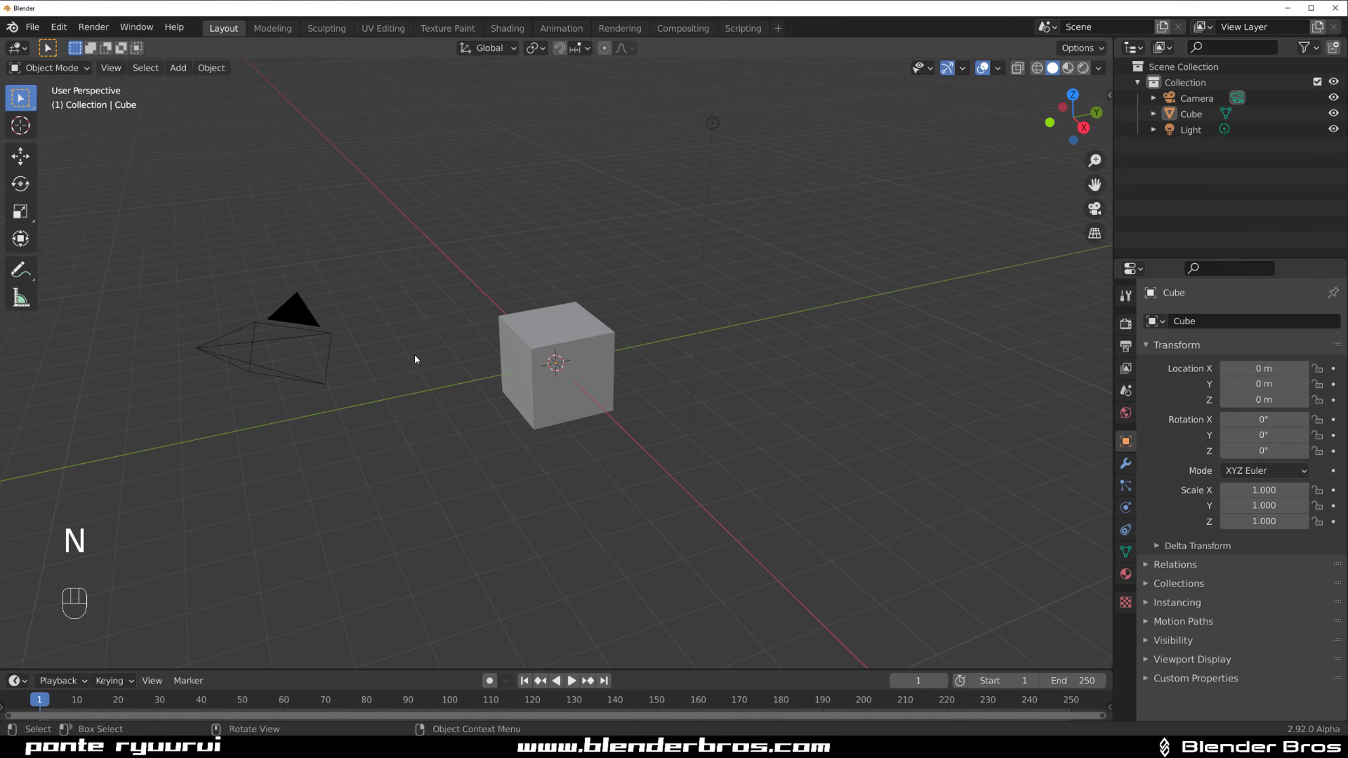
# Delete all objects from the scene and collapse the timeline area below the viewport
pyautogui.press('a')
pyautogui.press('Delete')
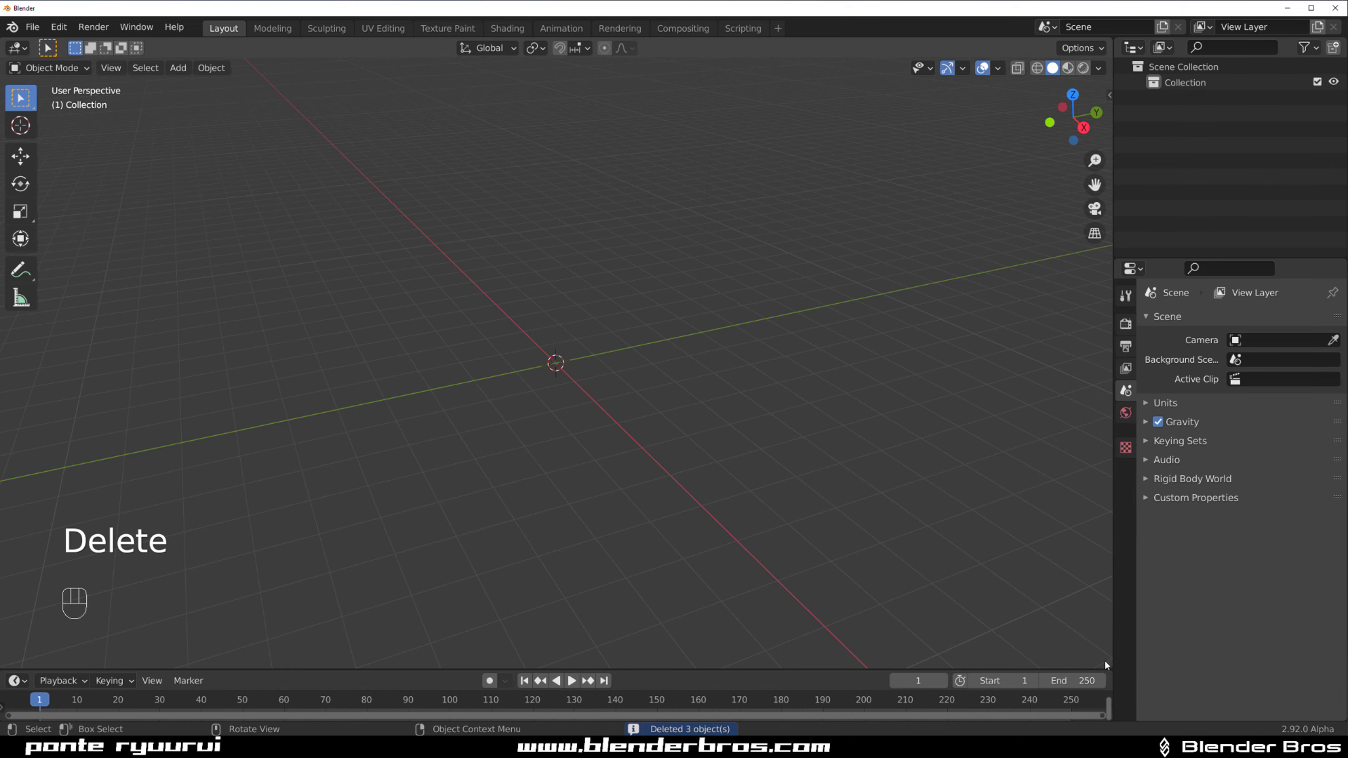
pyautogui.moveTo(1112, 666); pyautogui.dragTo(1097, 697)
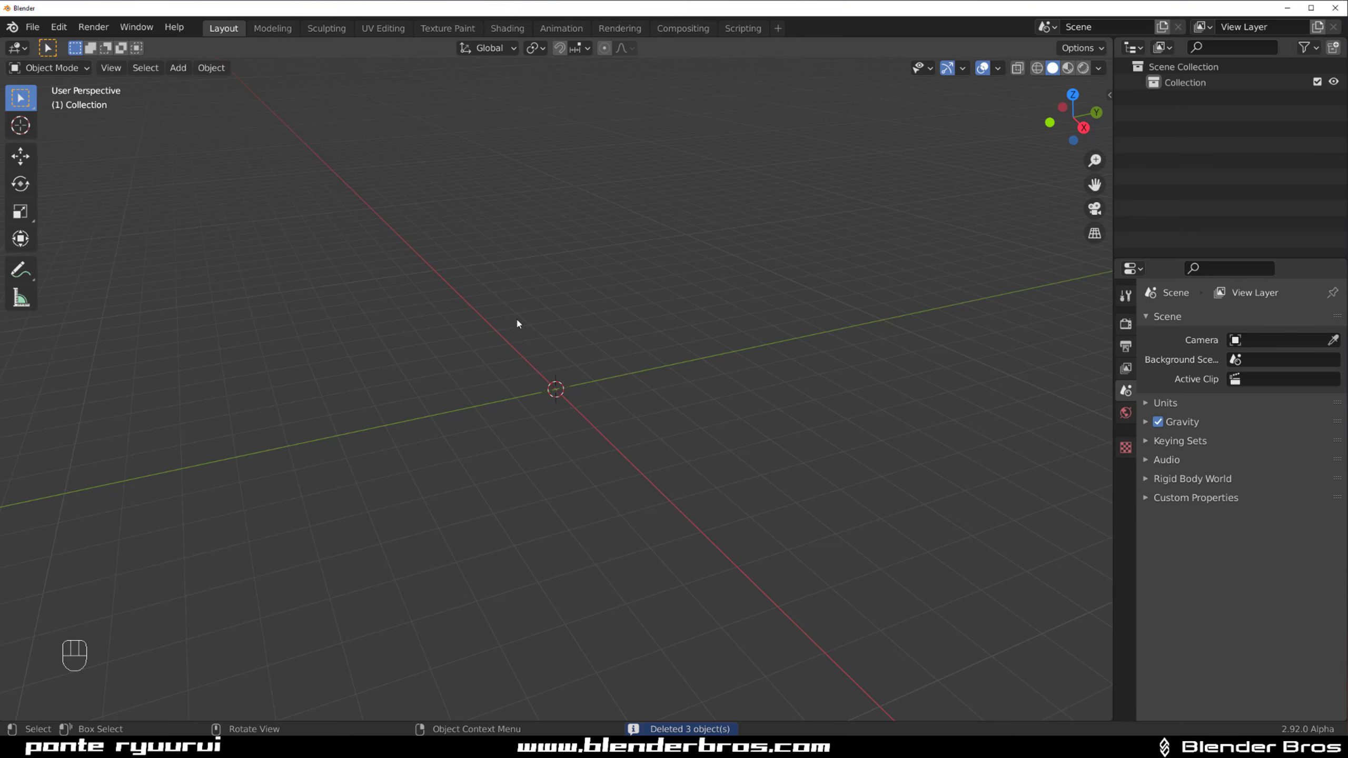
# Widen the 3D viewport by narrowing the outliner and properties editors, and save the current setup as the startup file
pyautogui.moveTo(517, 319); pyautogui.dragTo(484, 340, button='middle')
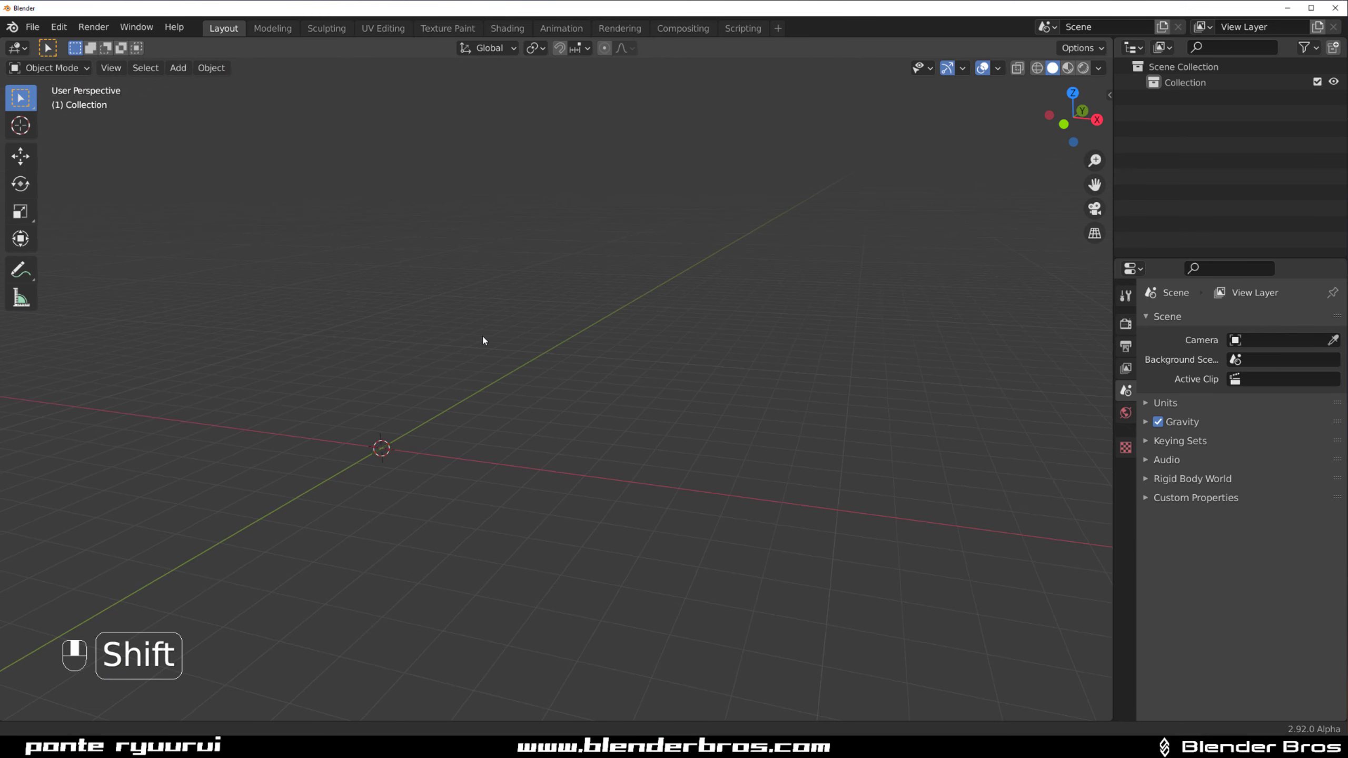
pyautogui.moveTo(562, 322)
pyautogui.keyDown('shift'); pyautogui.mouseDown(button='middle')
pyautogui.moveTo(521, 319)
pyautogui.moveTo(537, 320)
pyautogui.mouseUp(button='middle'); pyautogui.keyUp('shift')
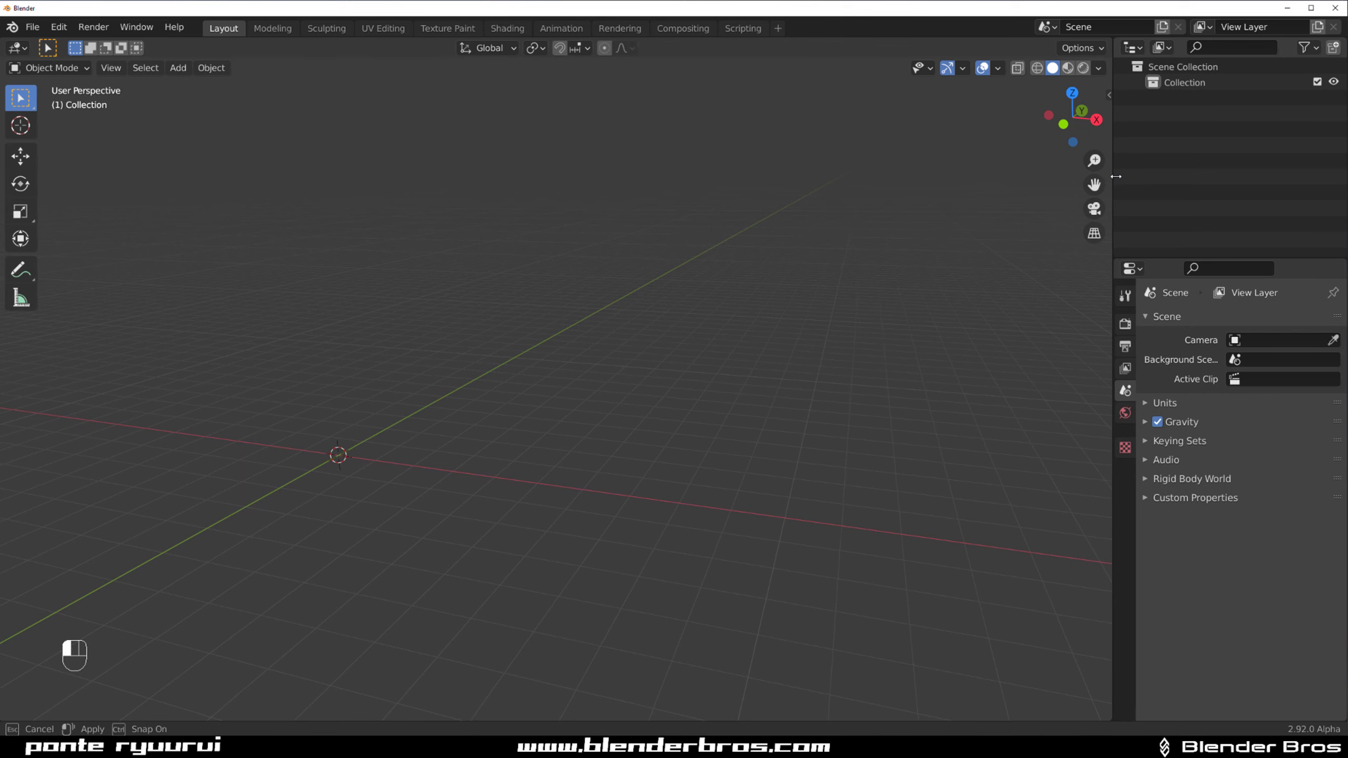
pyautogui.moveTo(1112, 182); pyautogui.dragTo(1136, 181)
pyautogui.click(32, 27)
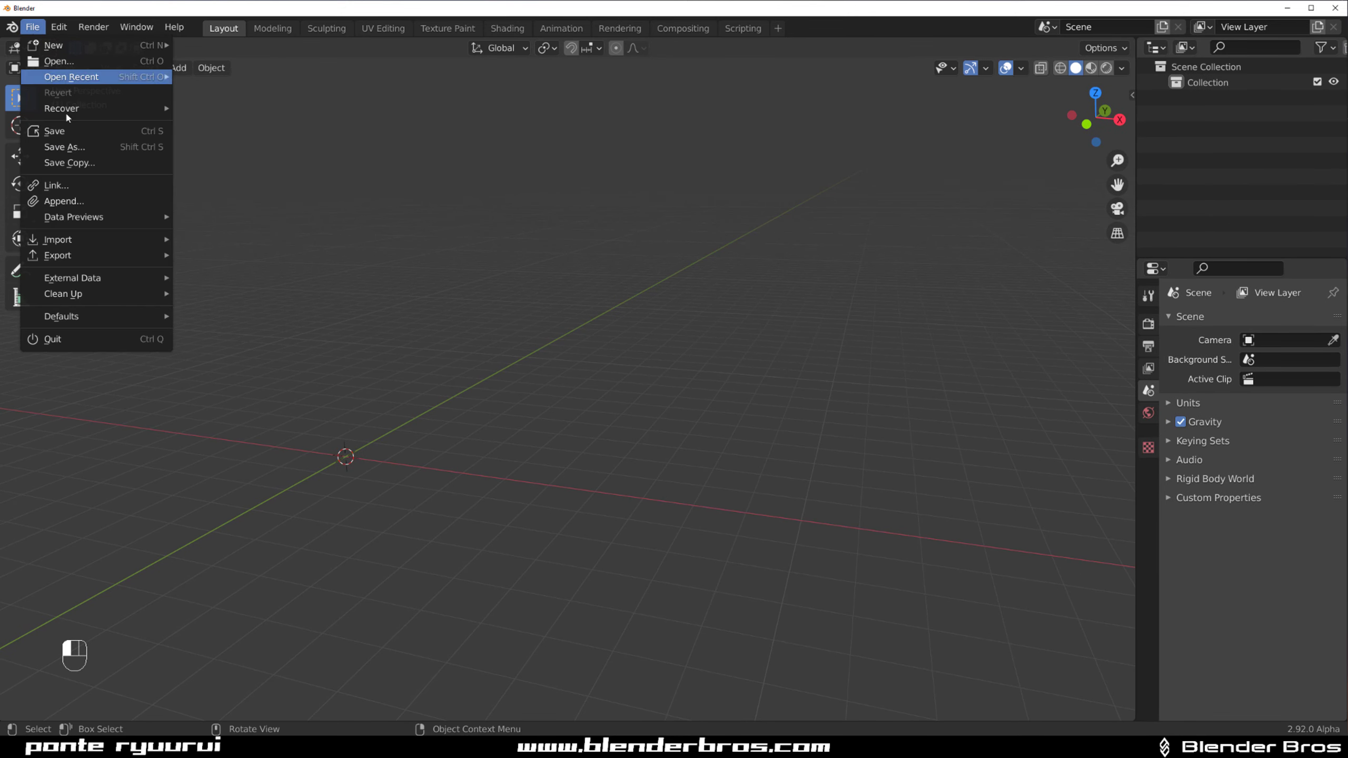
pyautogui.moveTo(106, 316)
pyautogui.click(240, 316)
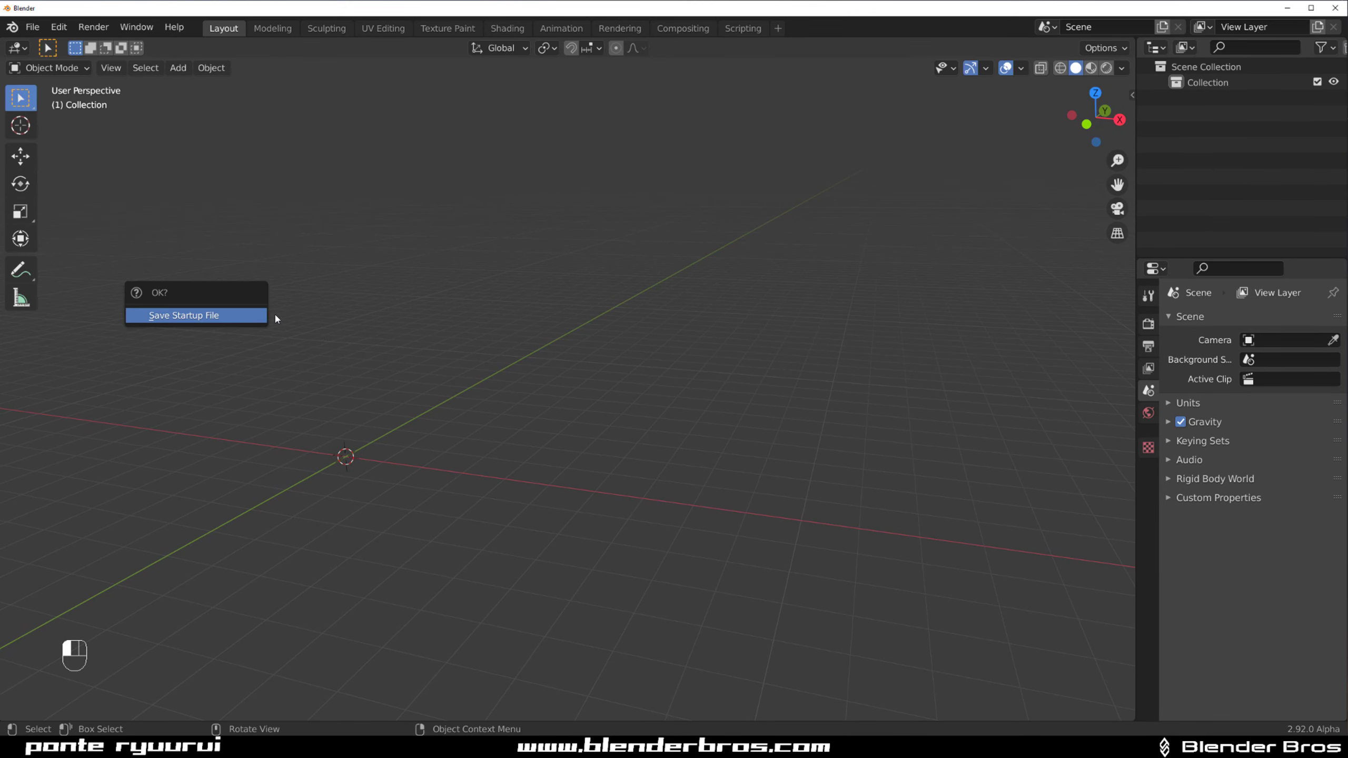
pyautogui.click(271, 313)
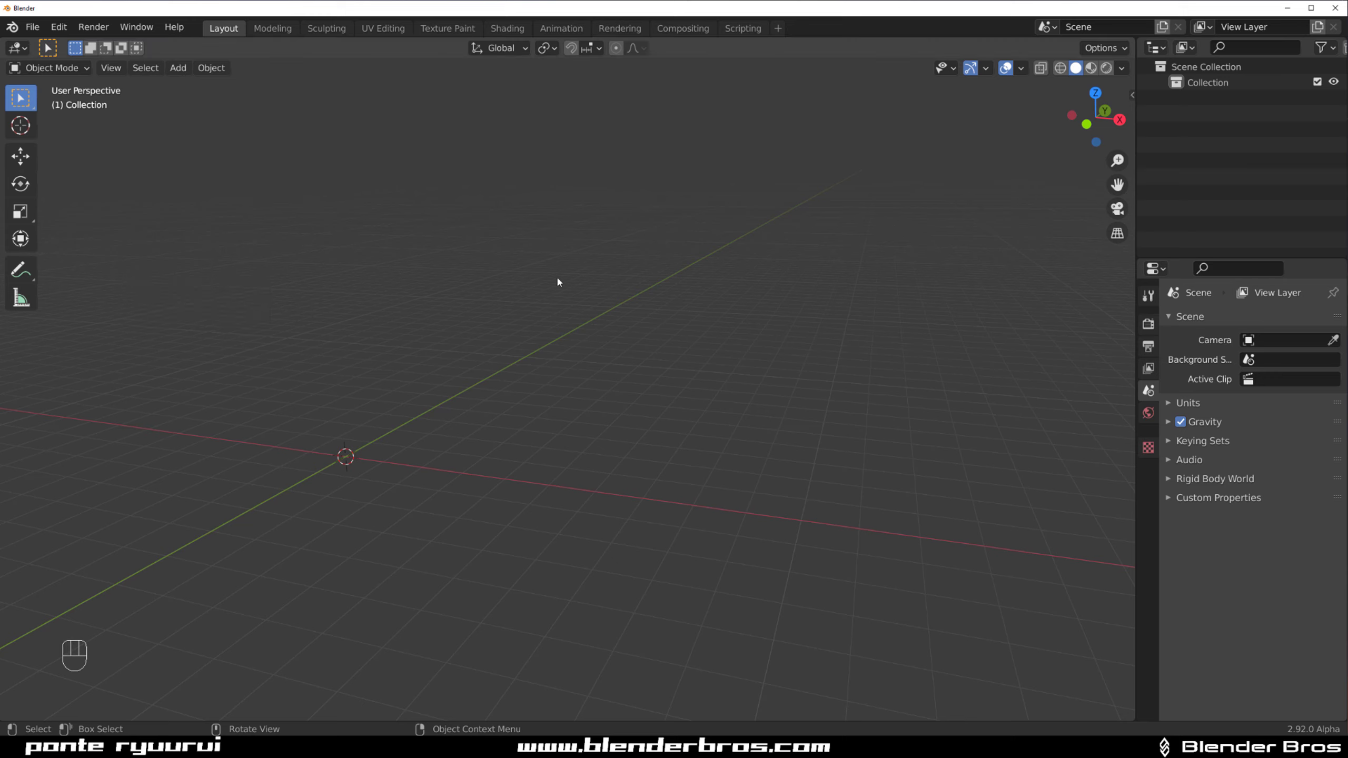
# Search the add-ons in the preferences for "bool" and enable Object: Bool Tool
pyautogui.click(58, 26)
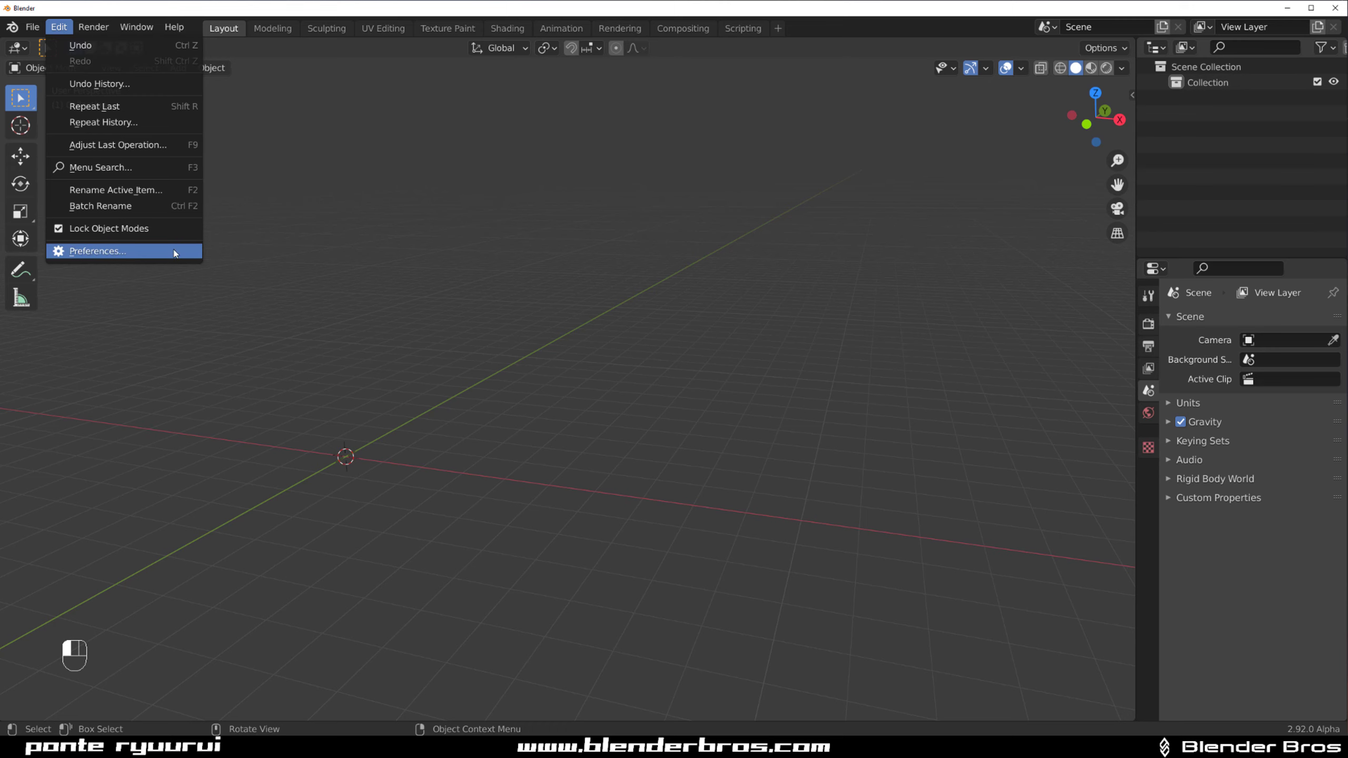
pyautogui.click(85, 251)
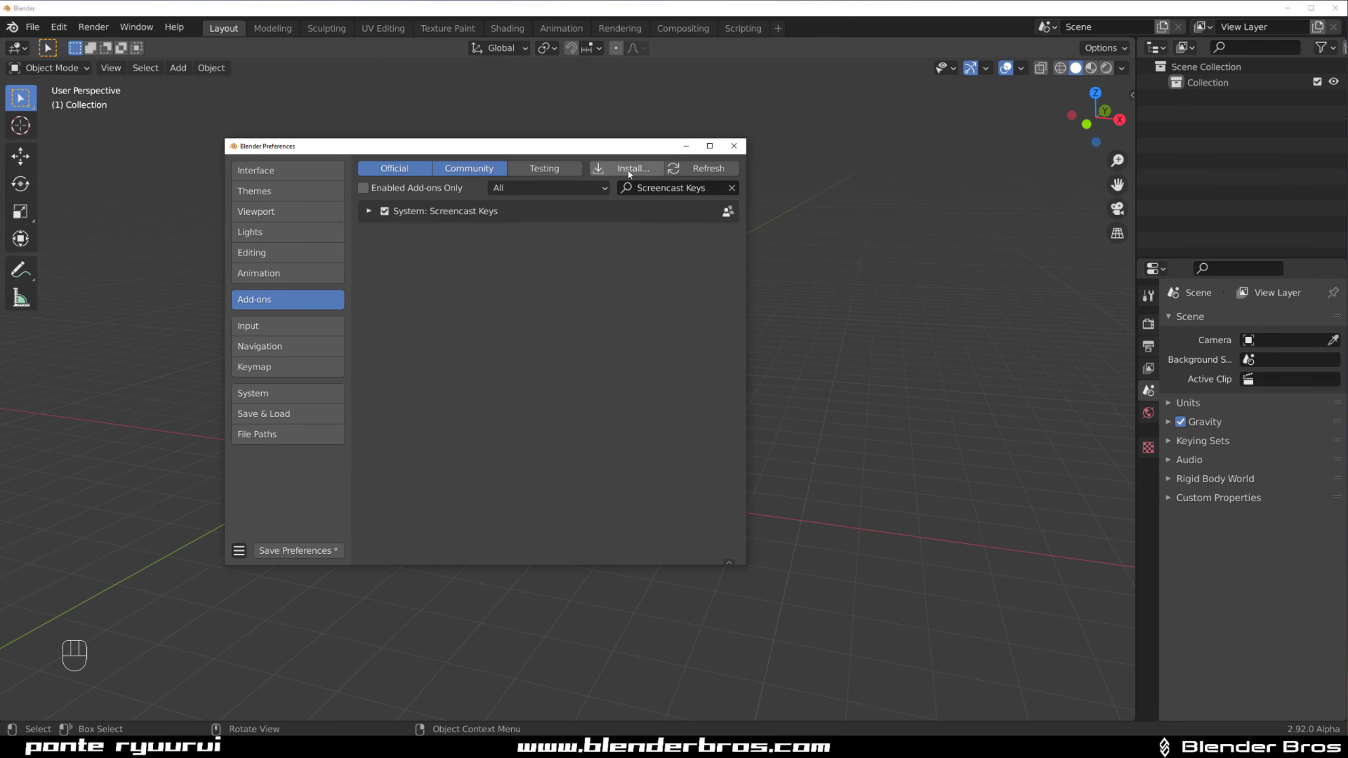
pyautogui.click(706, 191)
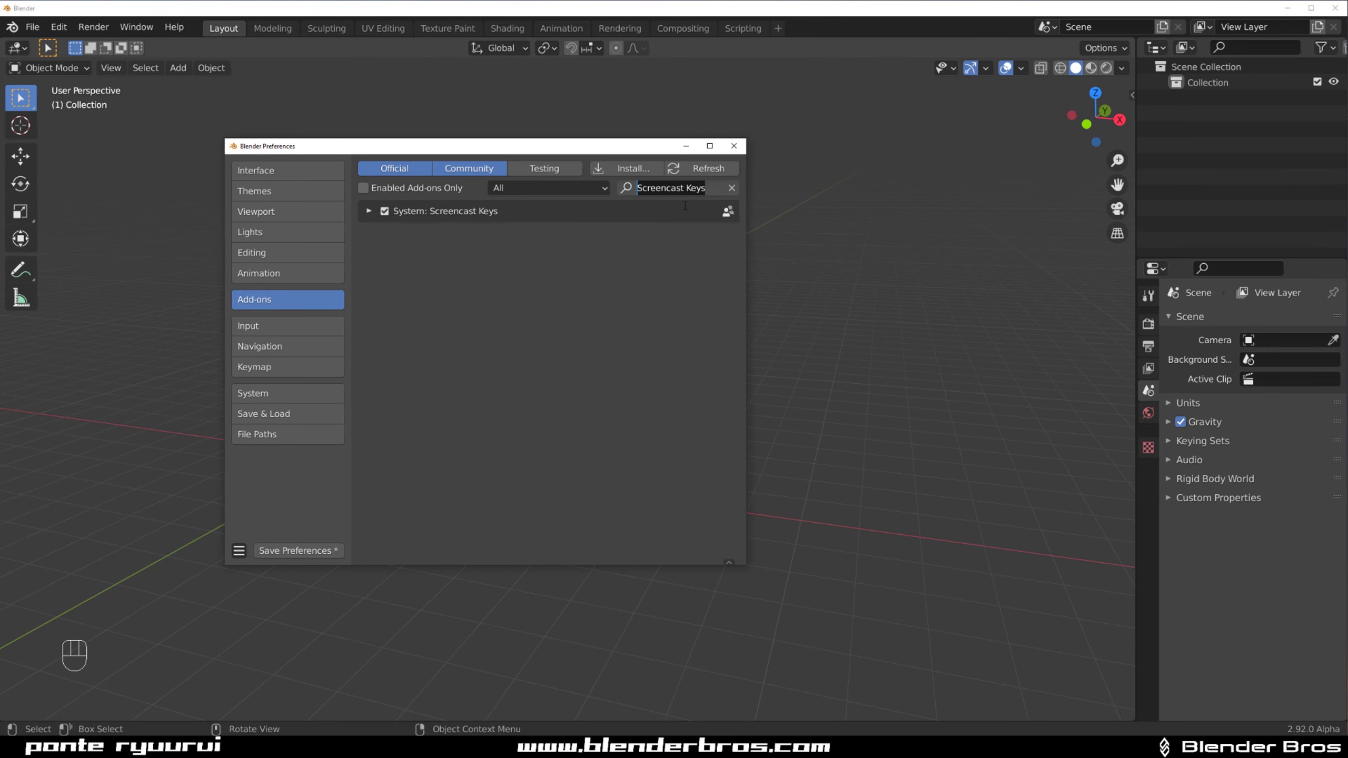
pyautogui.write('bool')
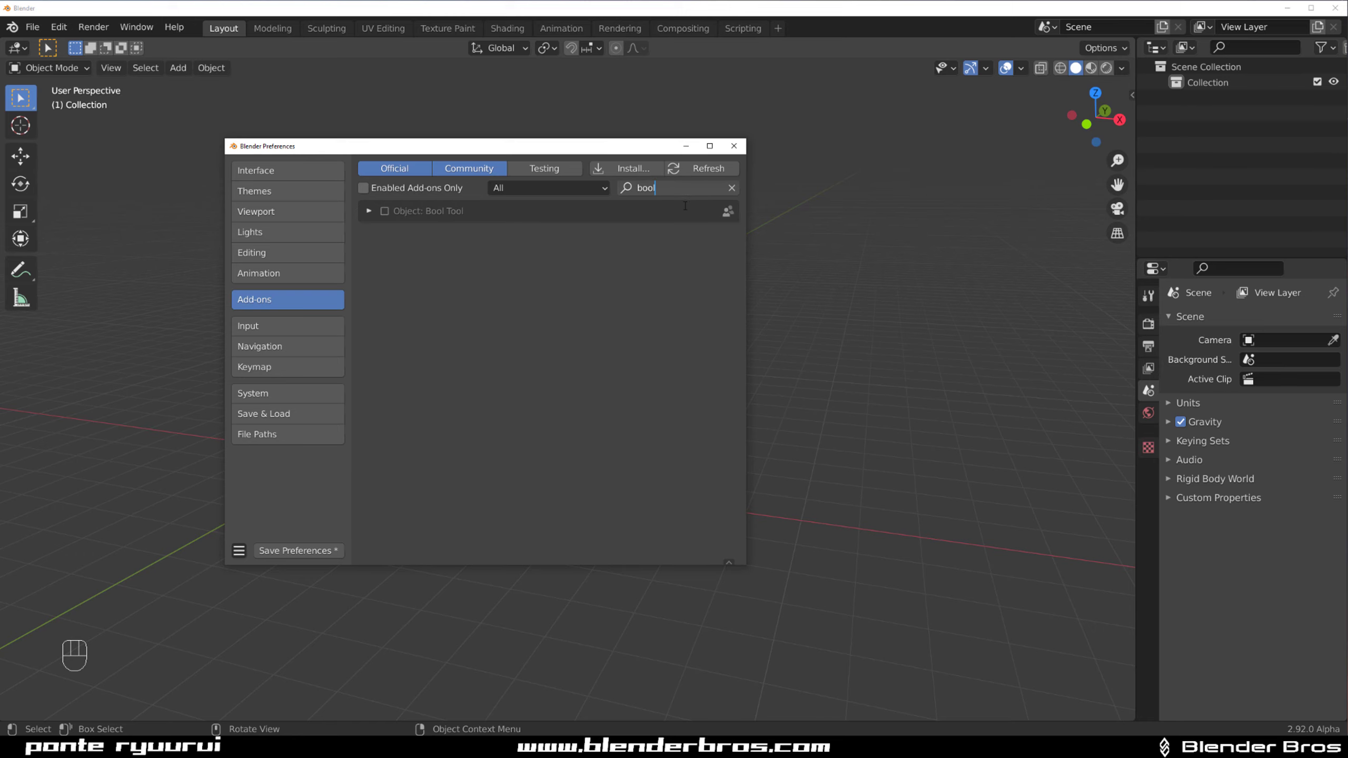
pyautogui.click(390, 217)
pyautogui.click(386, 211)
# Search the add-ons for "copy" and enable Interface: Copy Attributes Menu
pyautogui.click(664, 189)
pyautogui.write('copy')
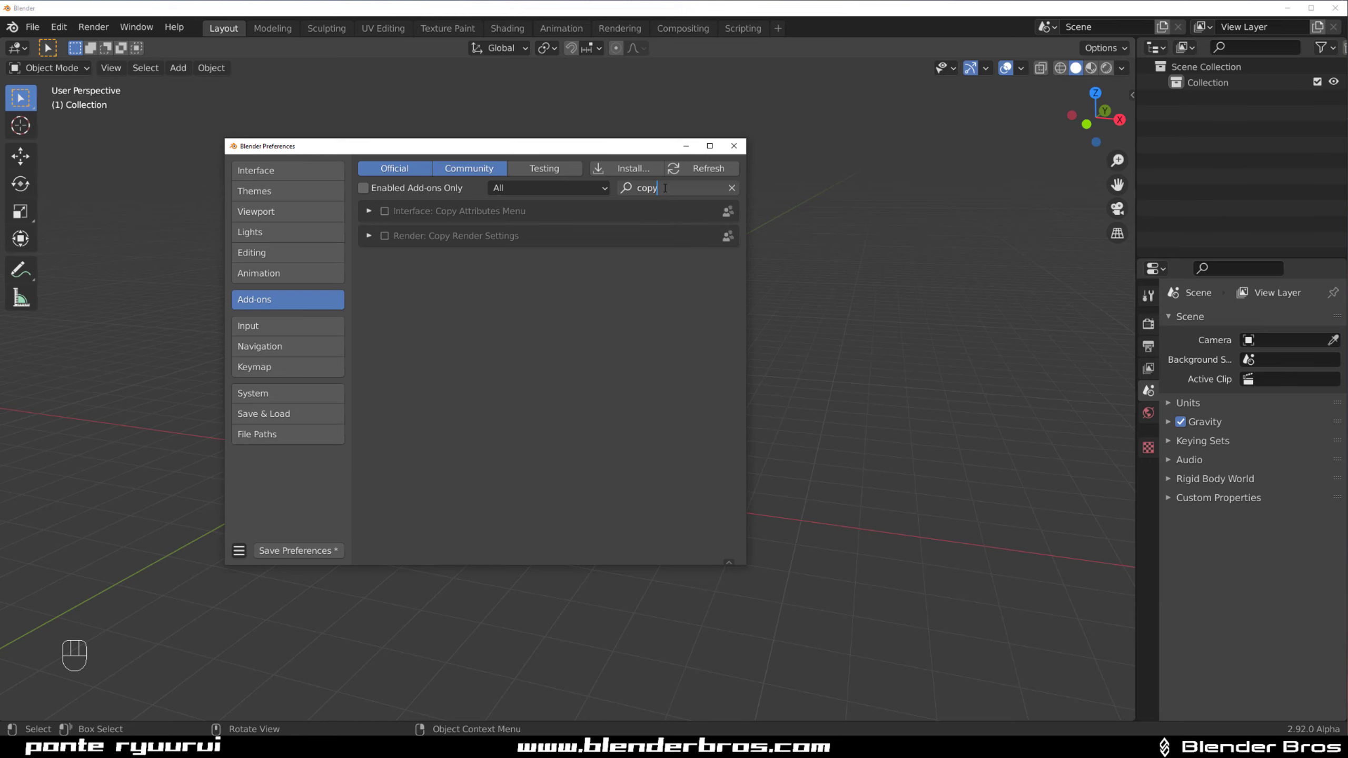
pyautogui.click(393, 208)
pyautogui.click(385, 210)
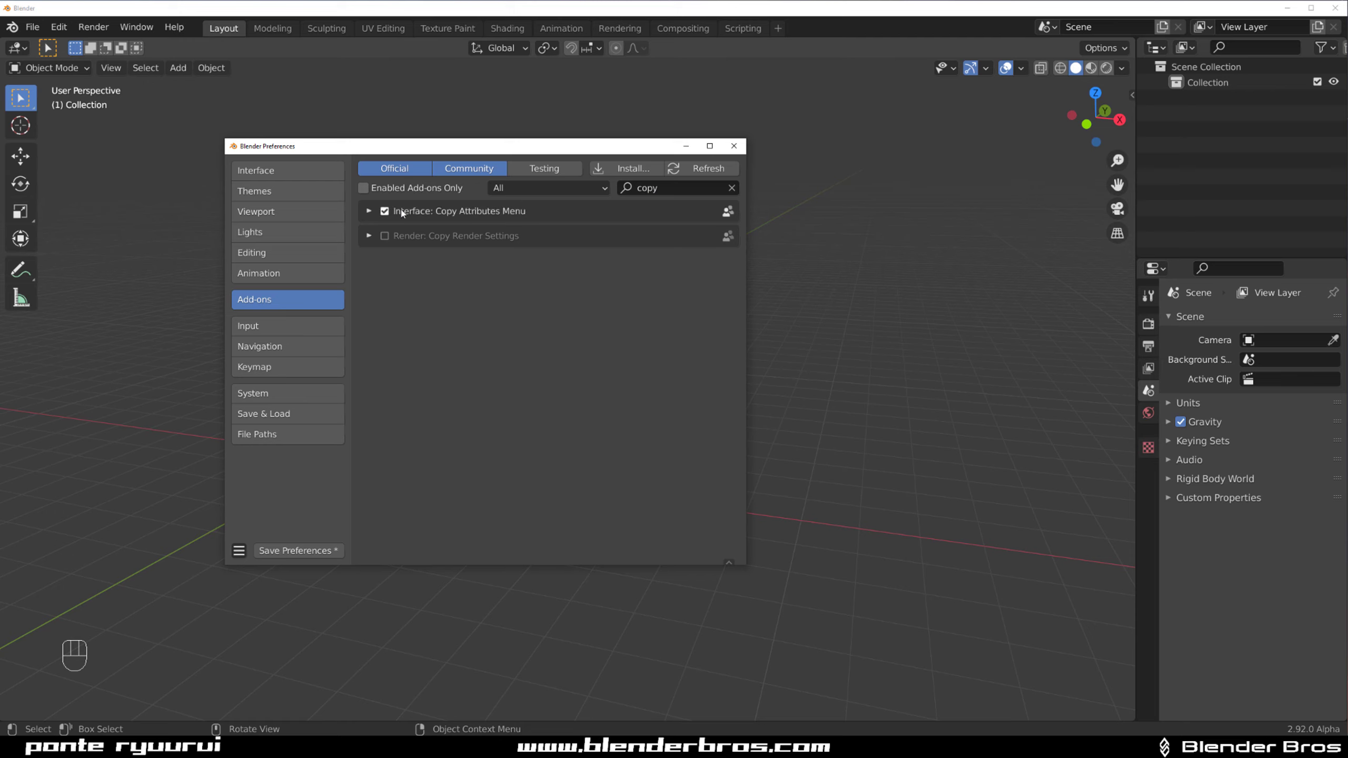
# Search the add-ons for "f2" and enable Mesh: F2
pyautogui.click(669, 189)
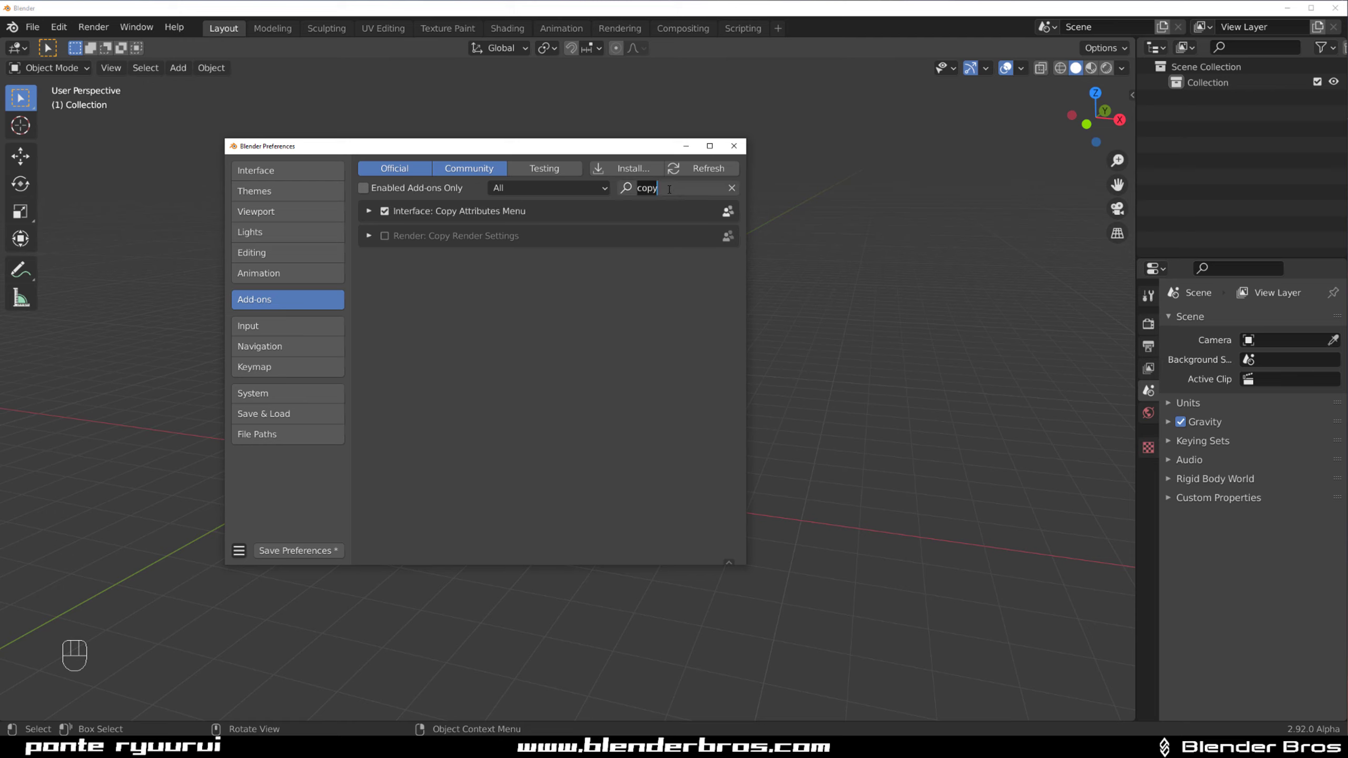
pyautogui.press('BackSpace')
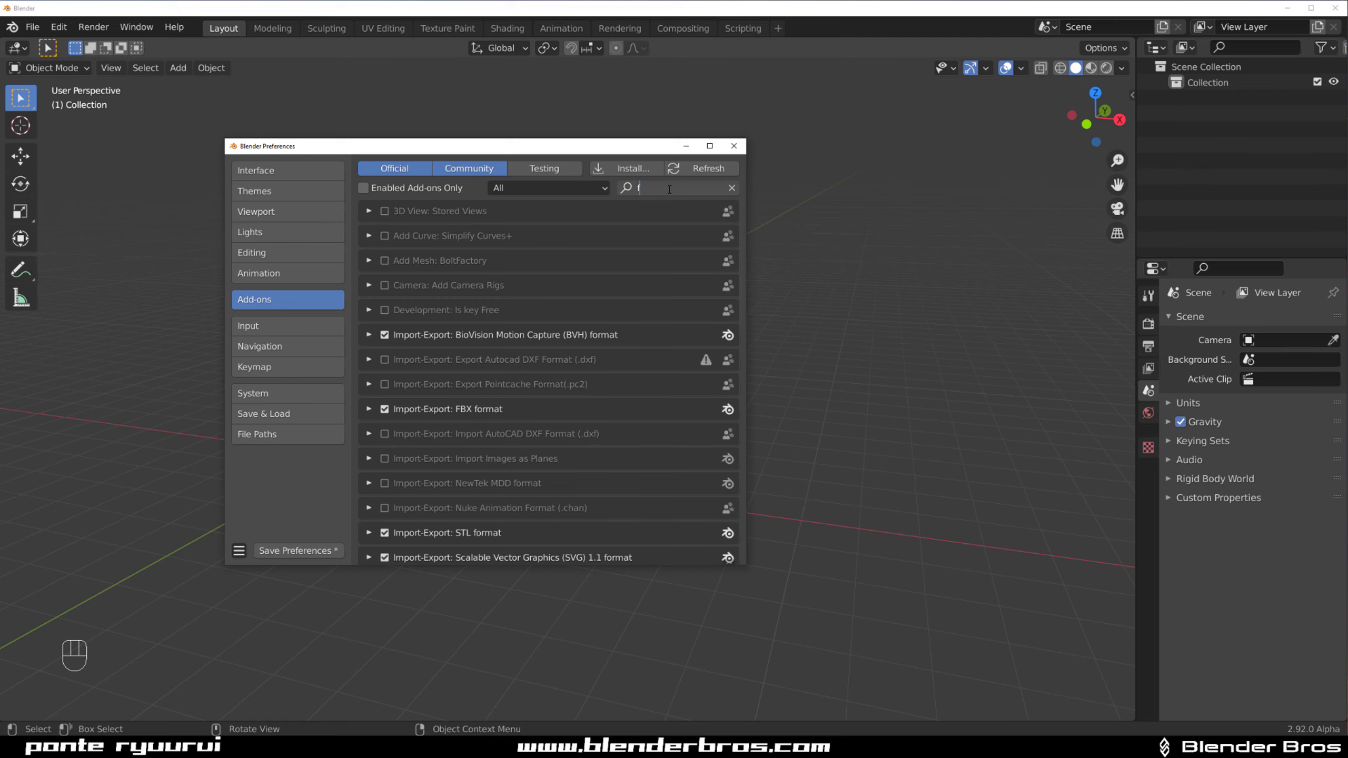
pyautogui.write('f2')
pyautogui.click(384, 211)
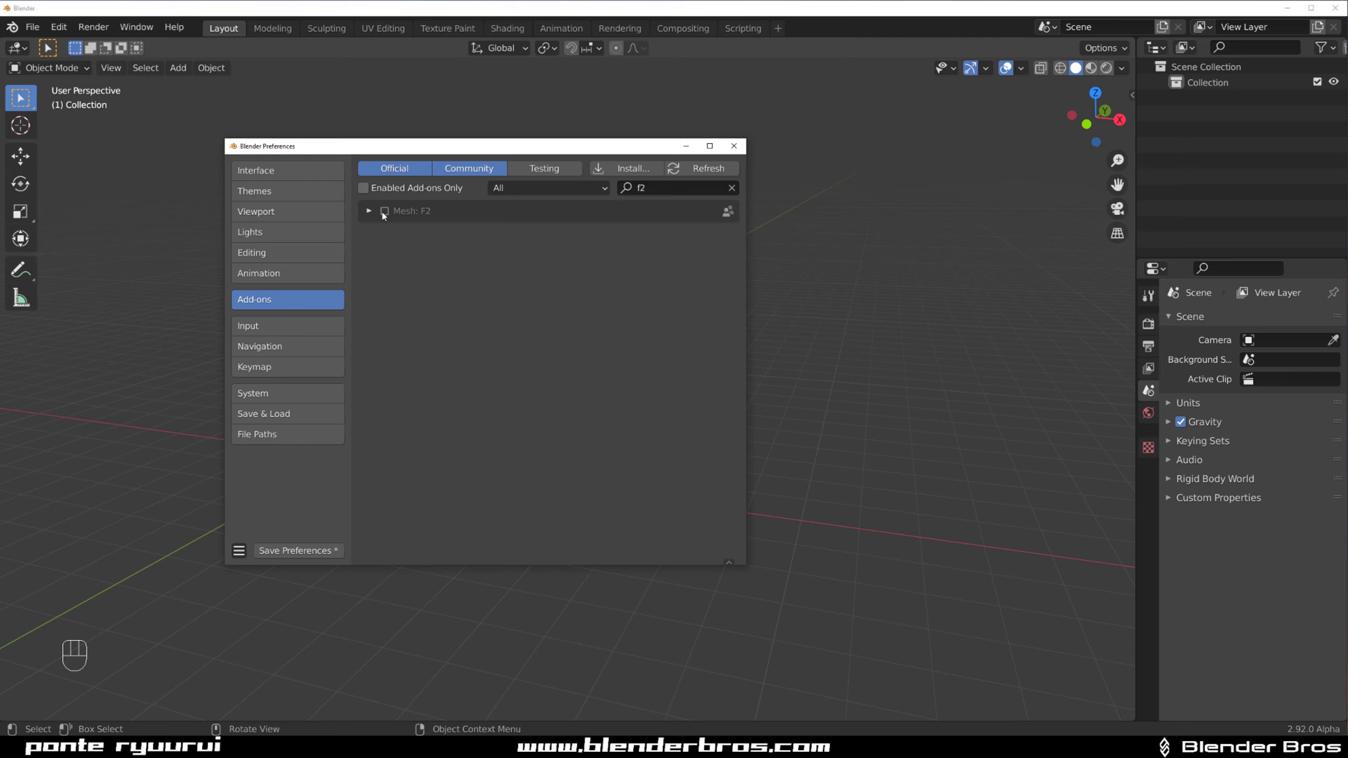
pyautogui.click(385, 211)
# Search the add-ons for "edi" and enable Mesh: Edit Mesh Tools
pyautogui.click(652, 188)
pyautogui.write('edi')
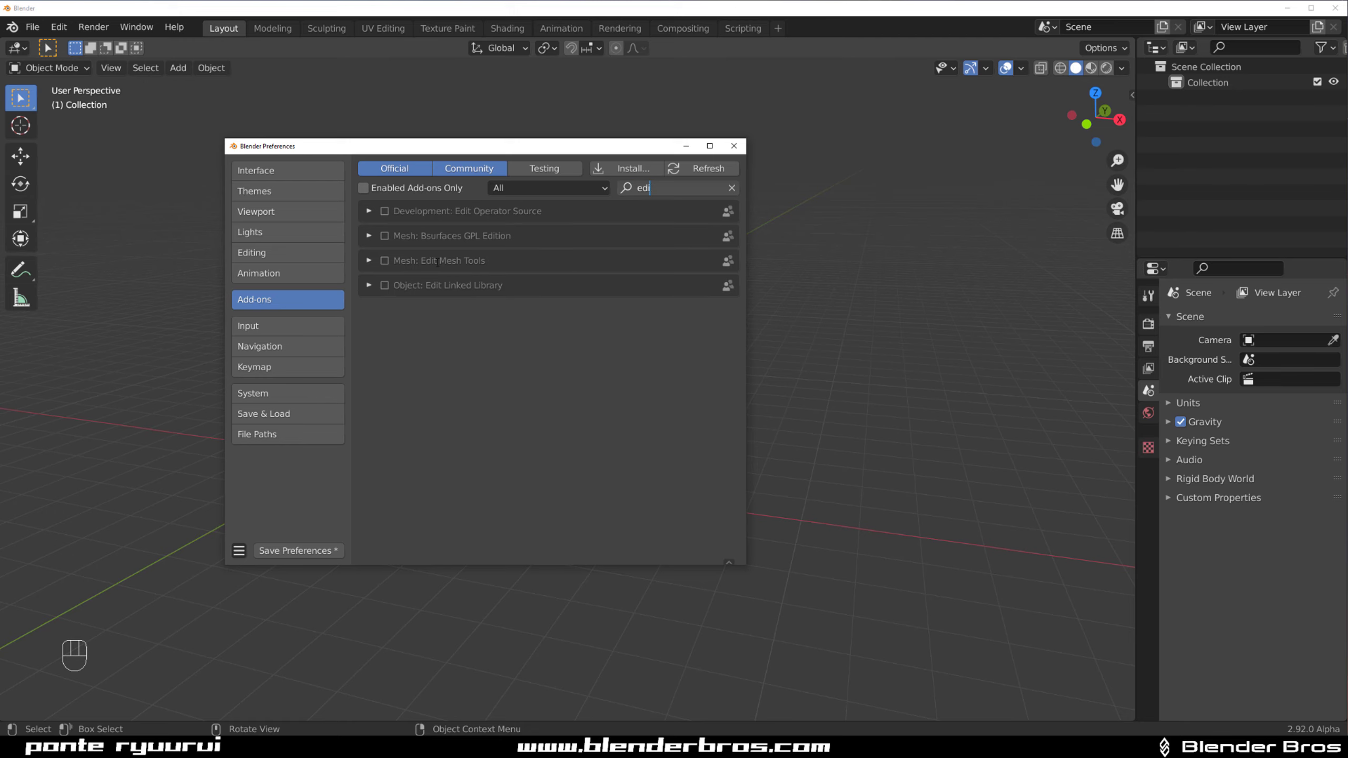
pyautogui.click(386, 260)
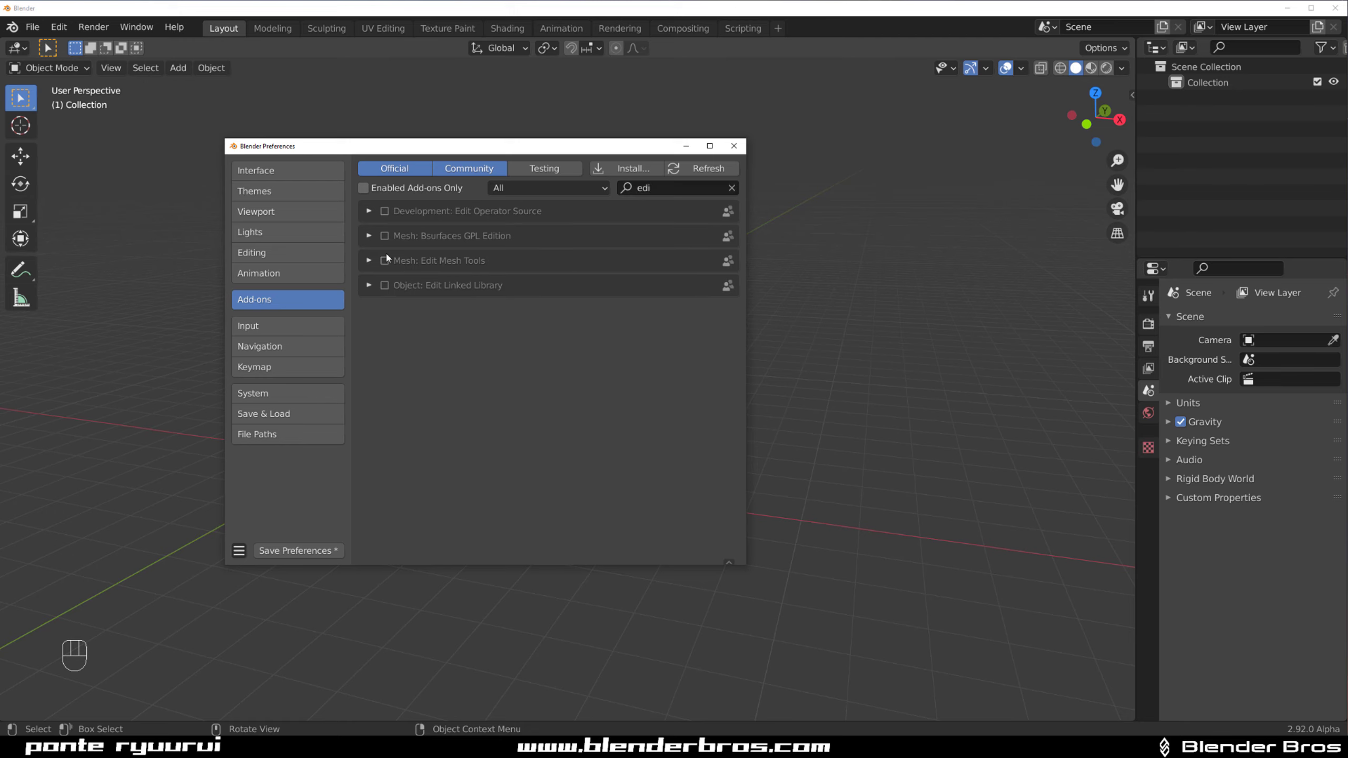
pyautogui.click(386, 260)
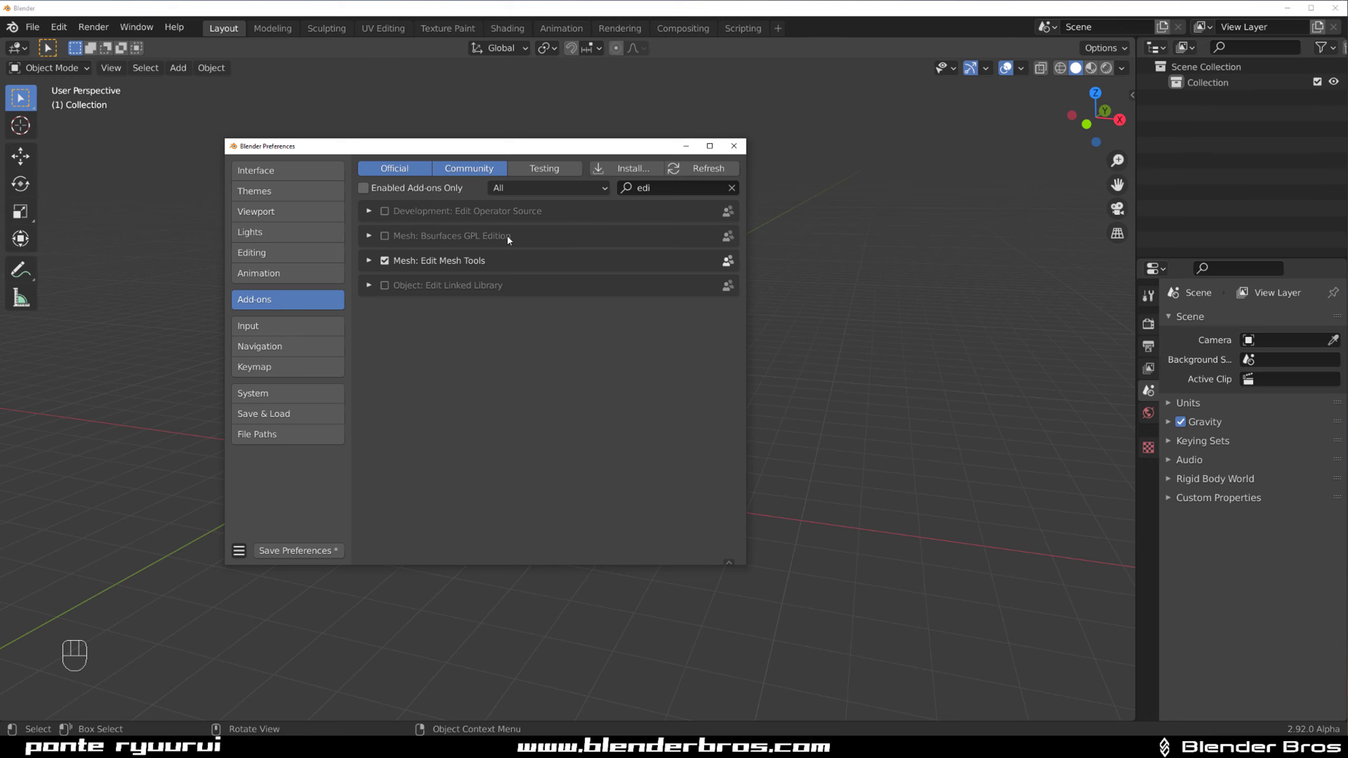
# Search the add-ons for "node" and enable Node: Node Wrangler
pyautogui.click(658, 187)
pyautogui.write('no')
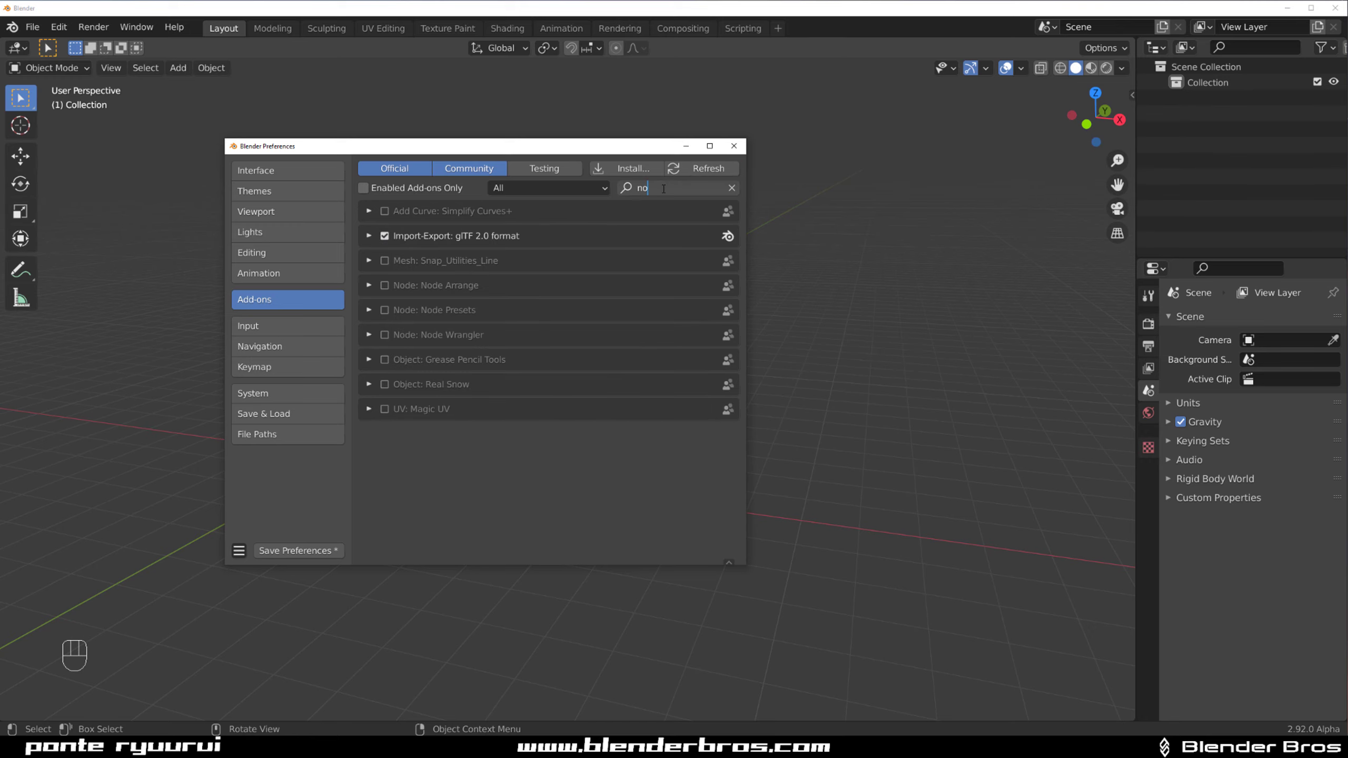
pyautogui.write('de')
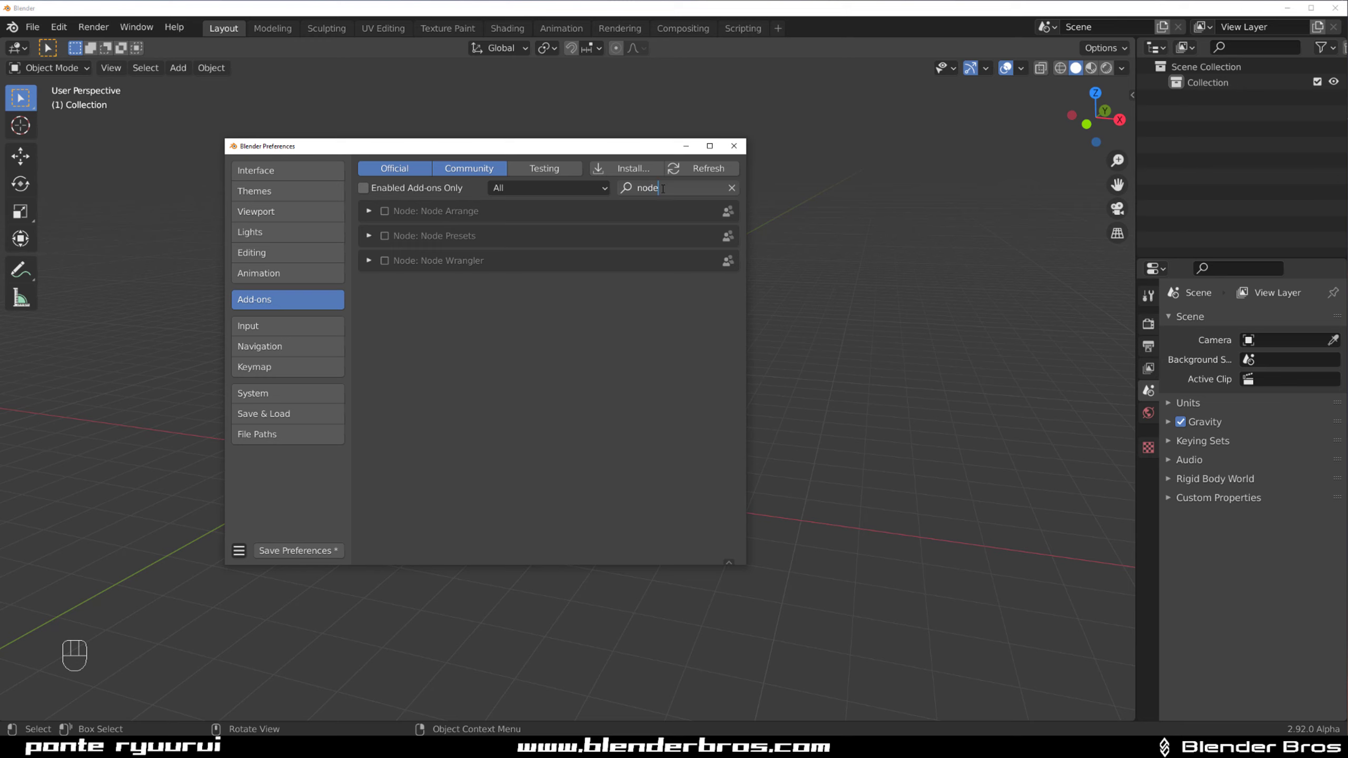
pyautogui.click(385, 261)
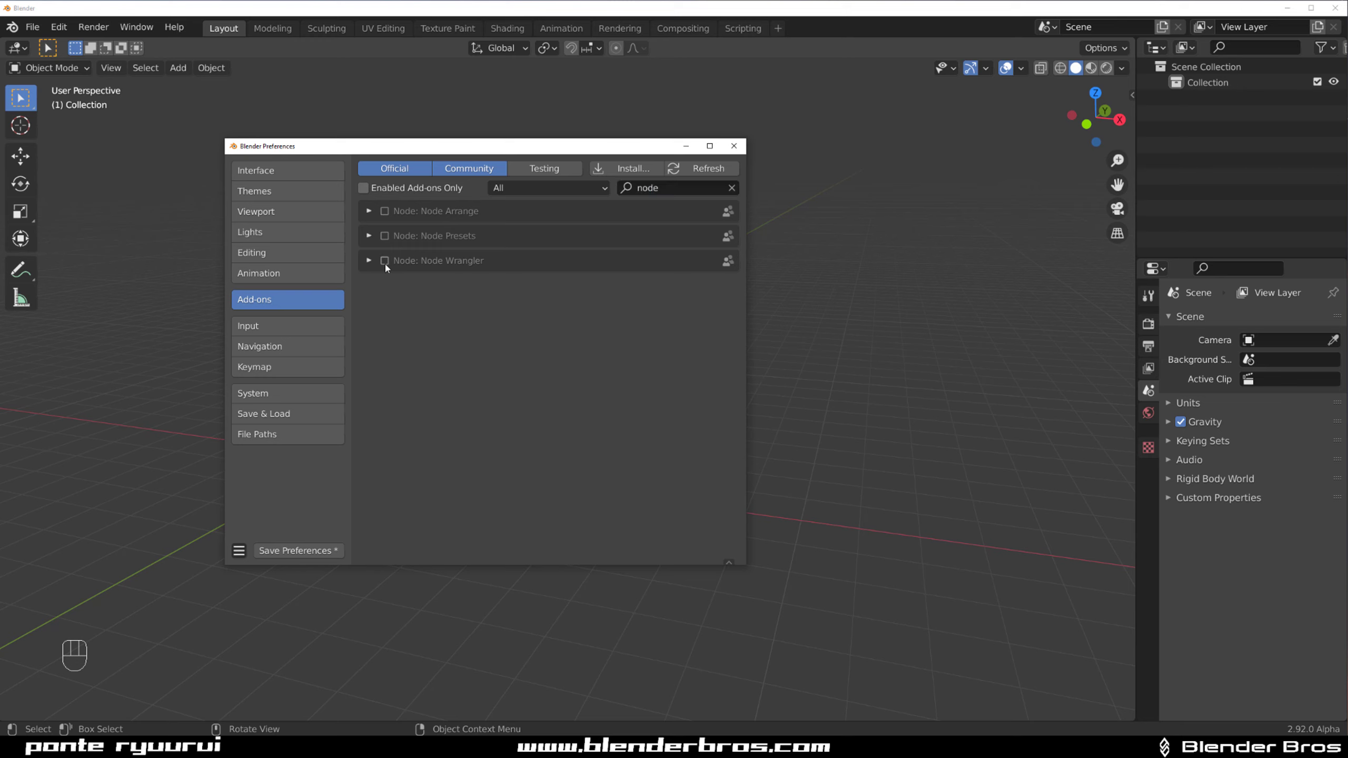
# Search the add-ons for "3d", enable Mesh: 3D-Print Toolbox and save the preferences
pyautogui.click(681, 192)
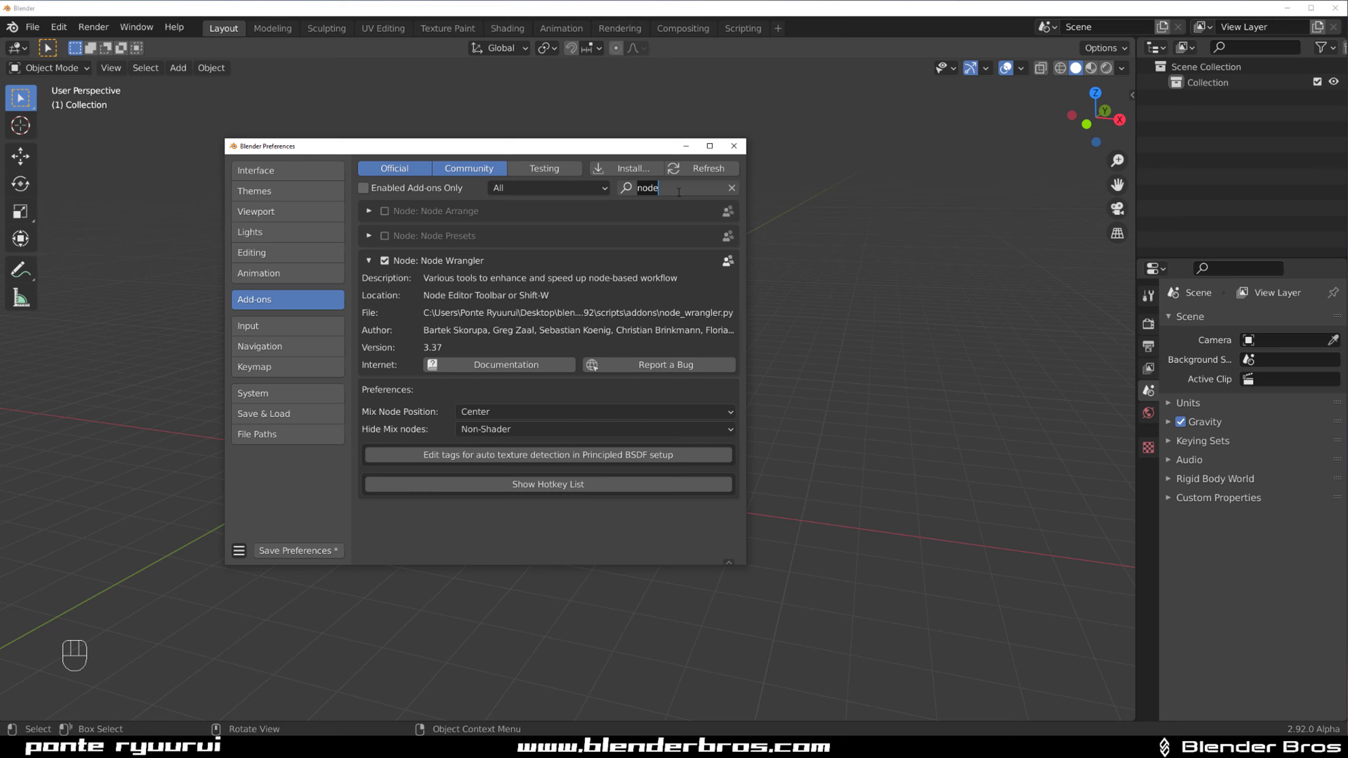
pyautogui.write('3d')
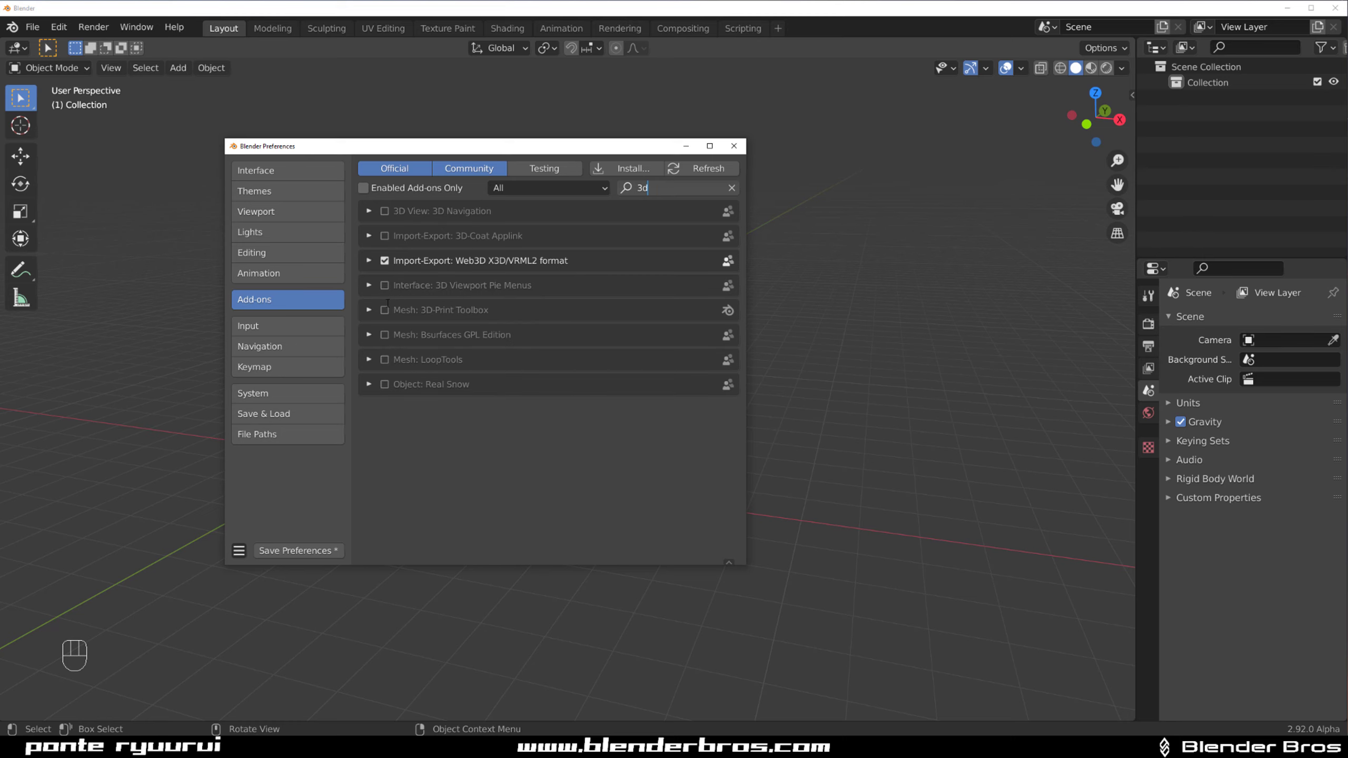
pyautogui.click(385, 310)
pyautogui.click(324, 548)
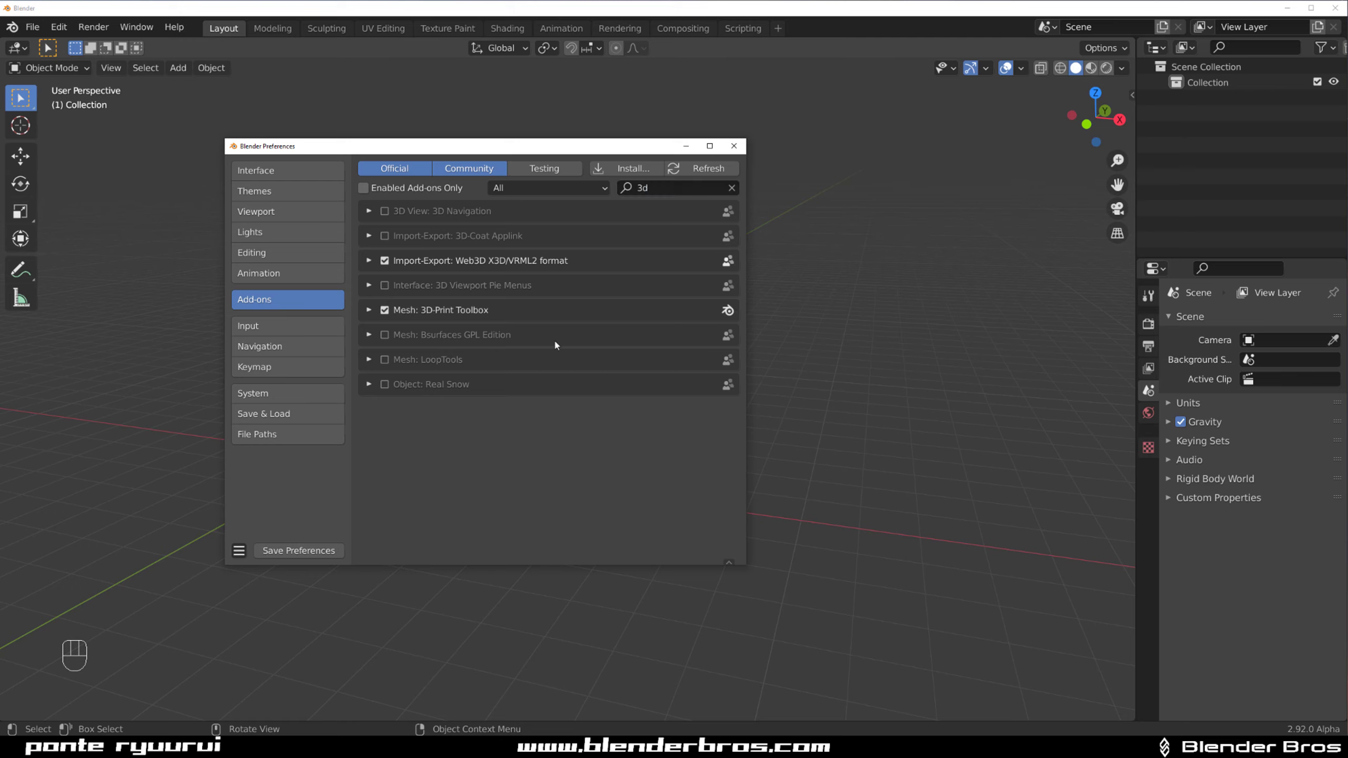
# Find and enable the Mesh: LoopTools add-on, then save the preferences and close their window
pyautogui.click(672, 192)
pyautogui.write('loop')
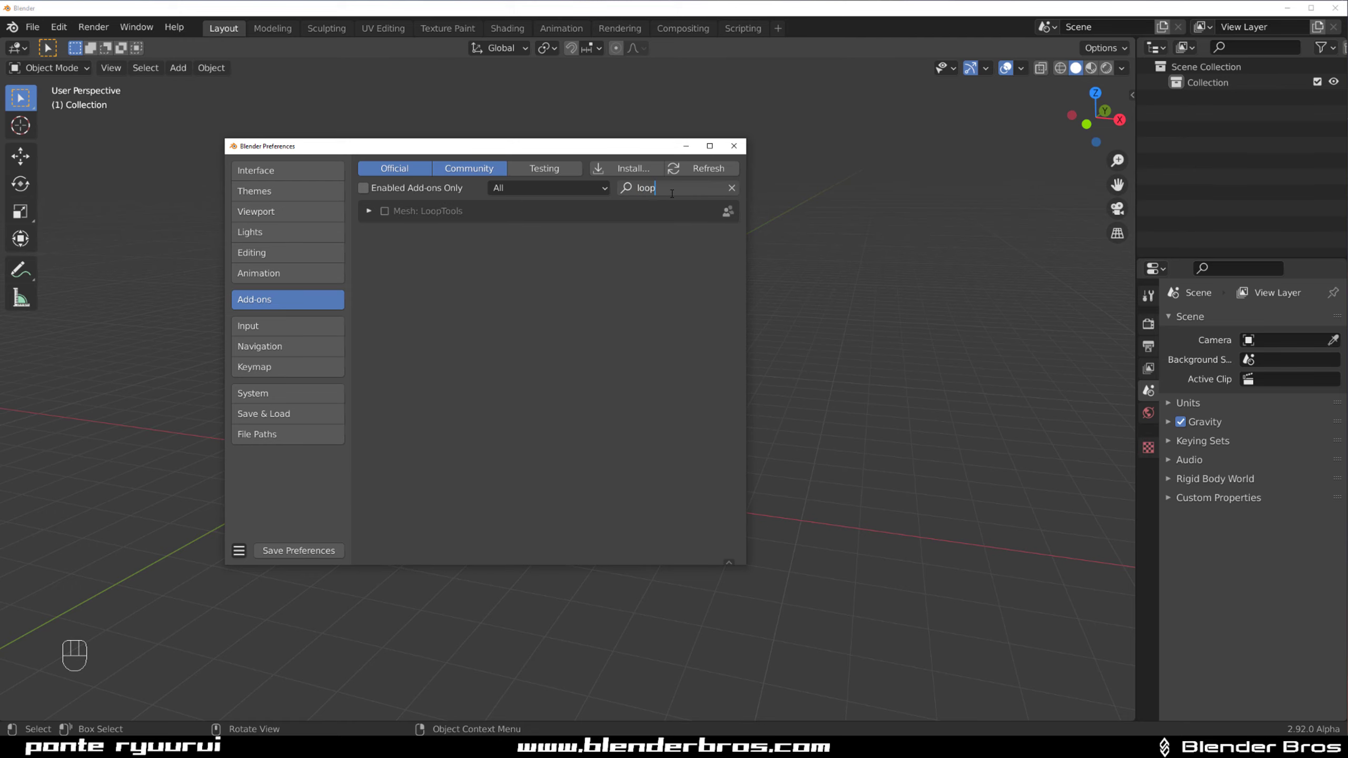
pyautogui.click(386, 212)
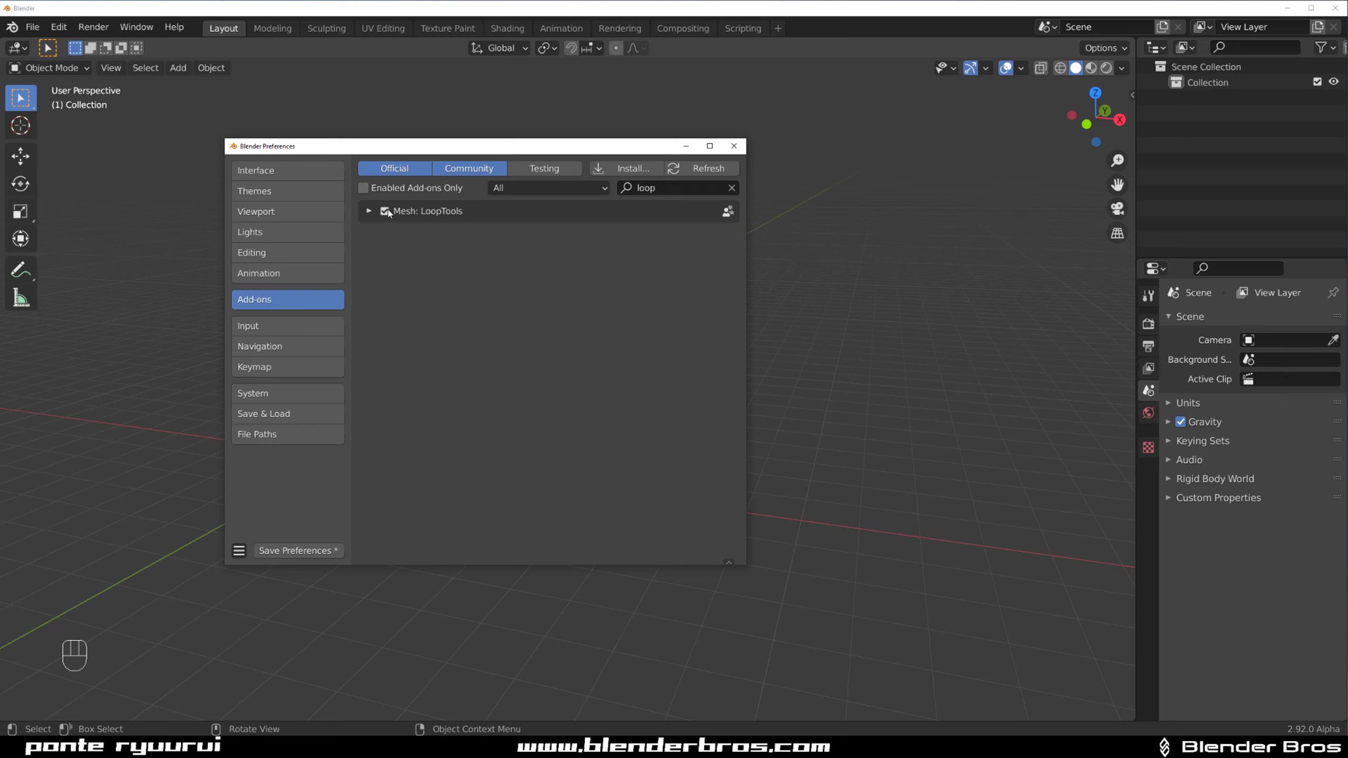
pyautogui.click(325, 551)
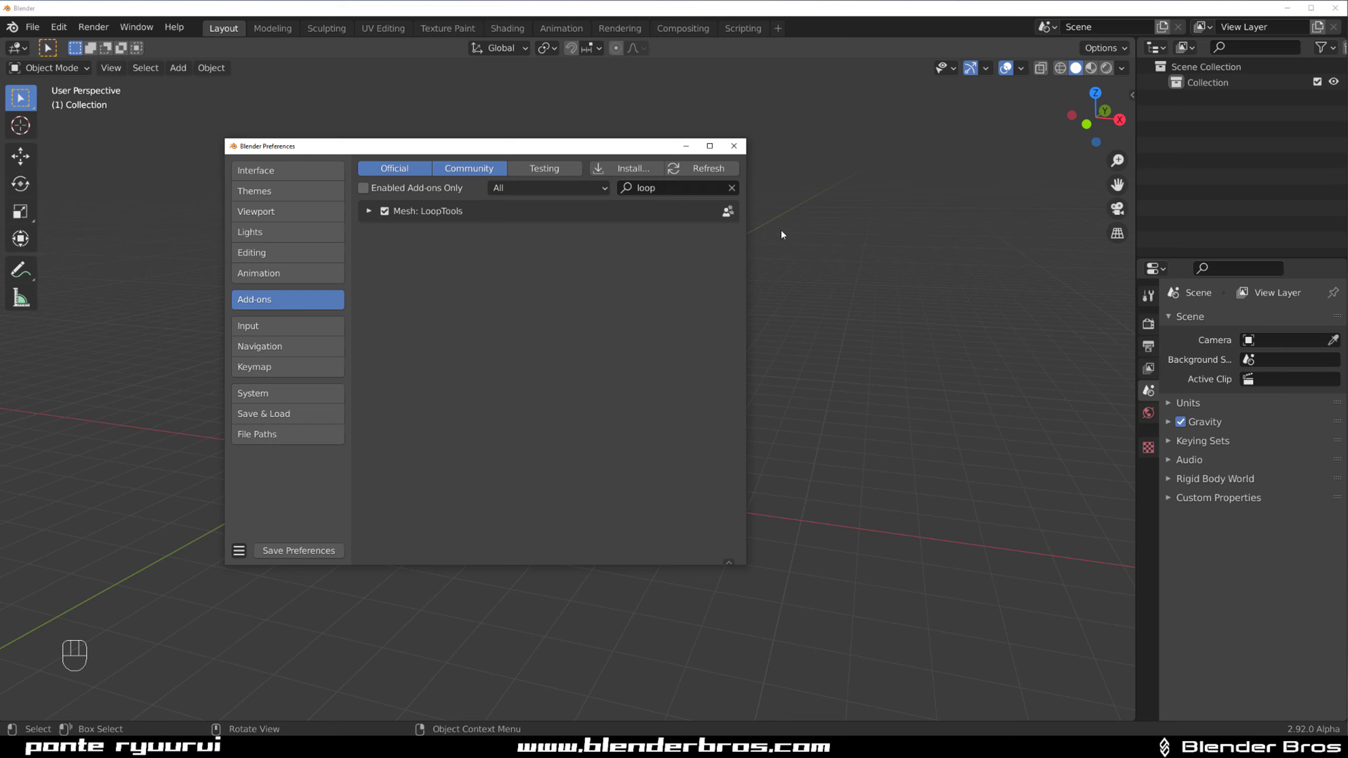
pyautogui.click(740, 149)
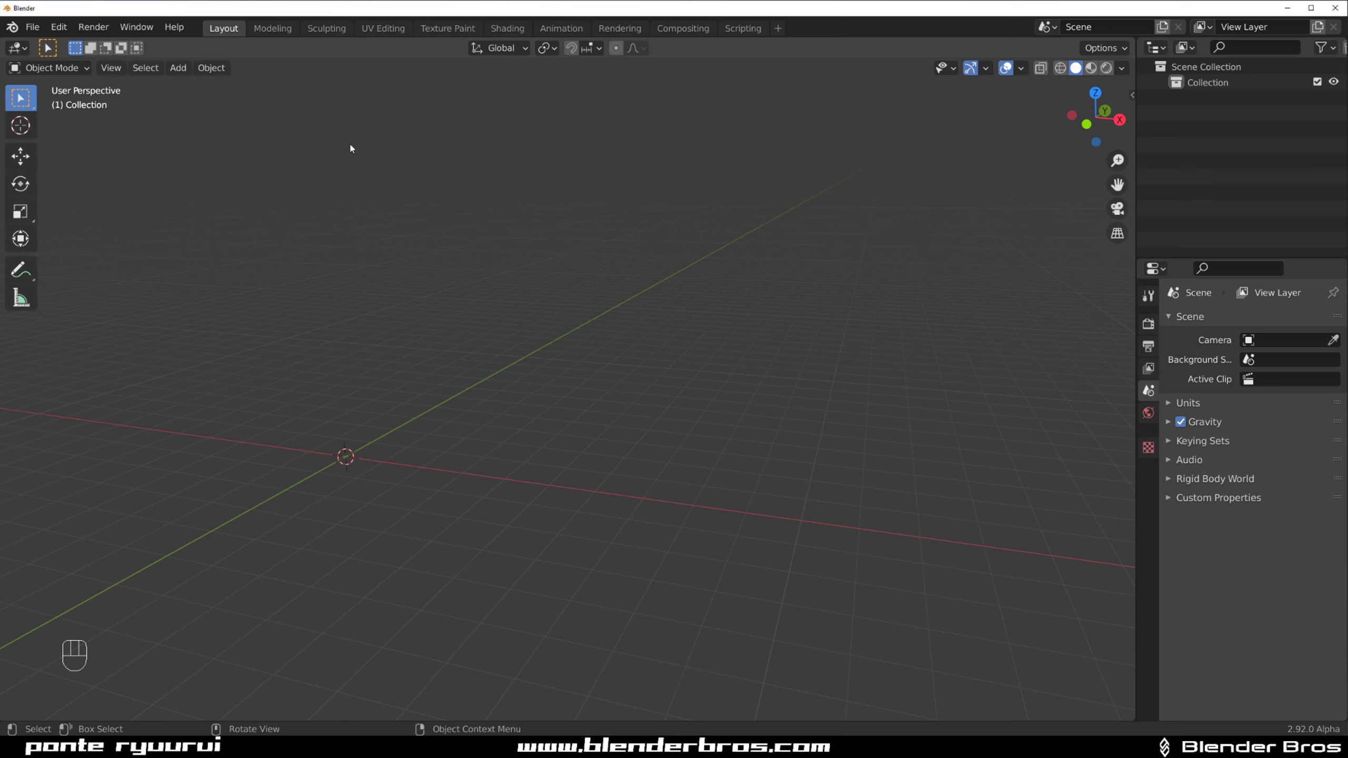
# Open the preferences and desaturate the Object Selected color in the 3D Viewport theme to near white
pyautogui.click(58, 27)
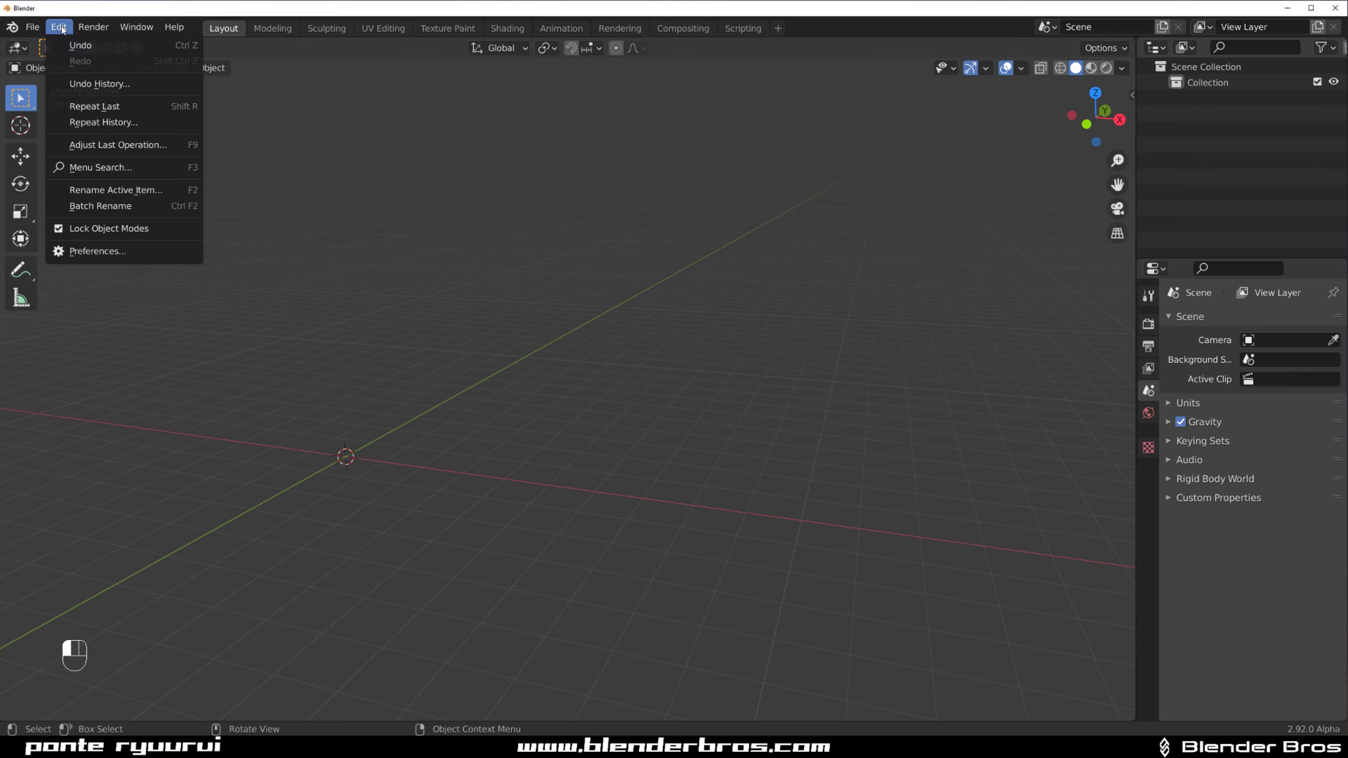
pyautogui.click(149, 257)
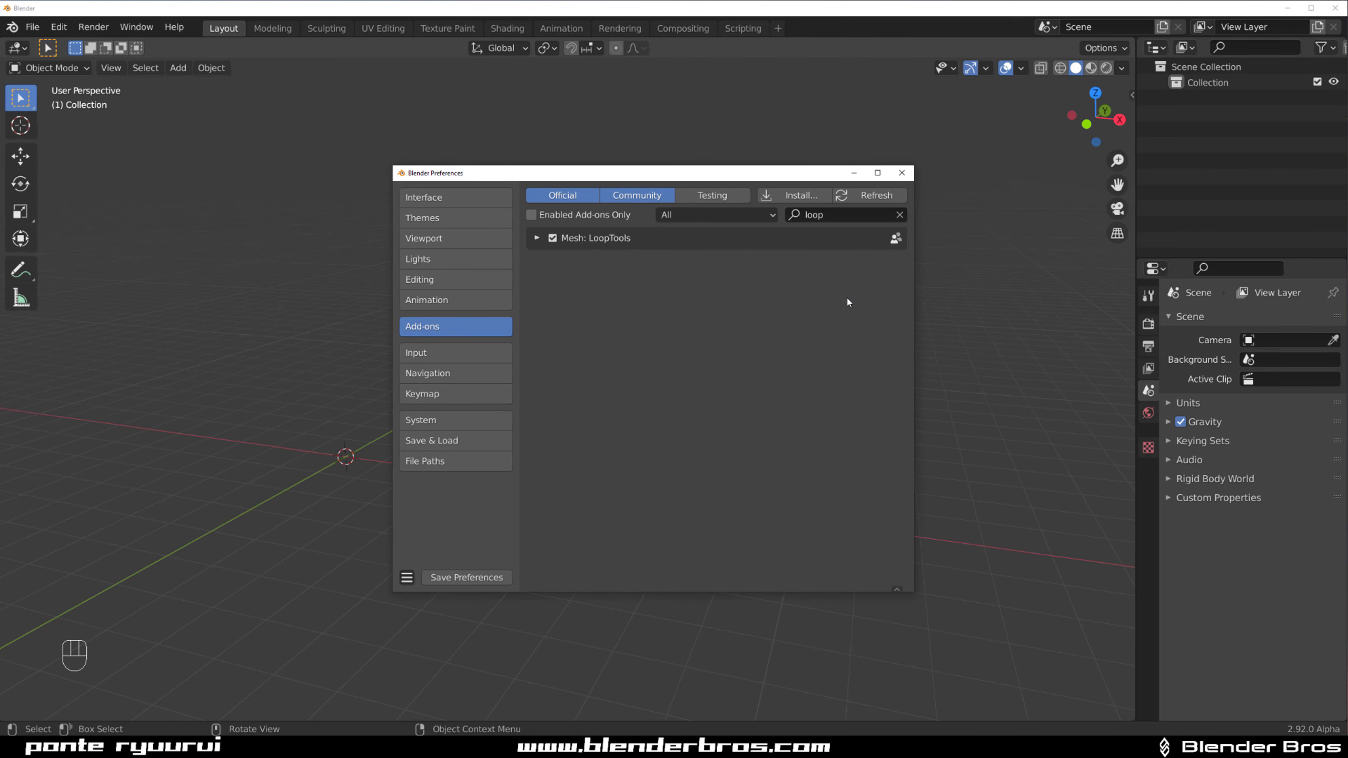
pyautogui.click(455, 197)
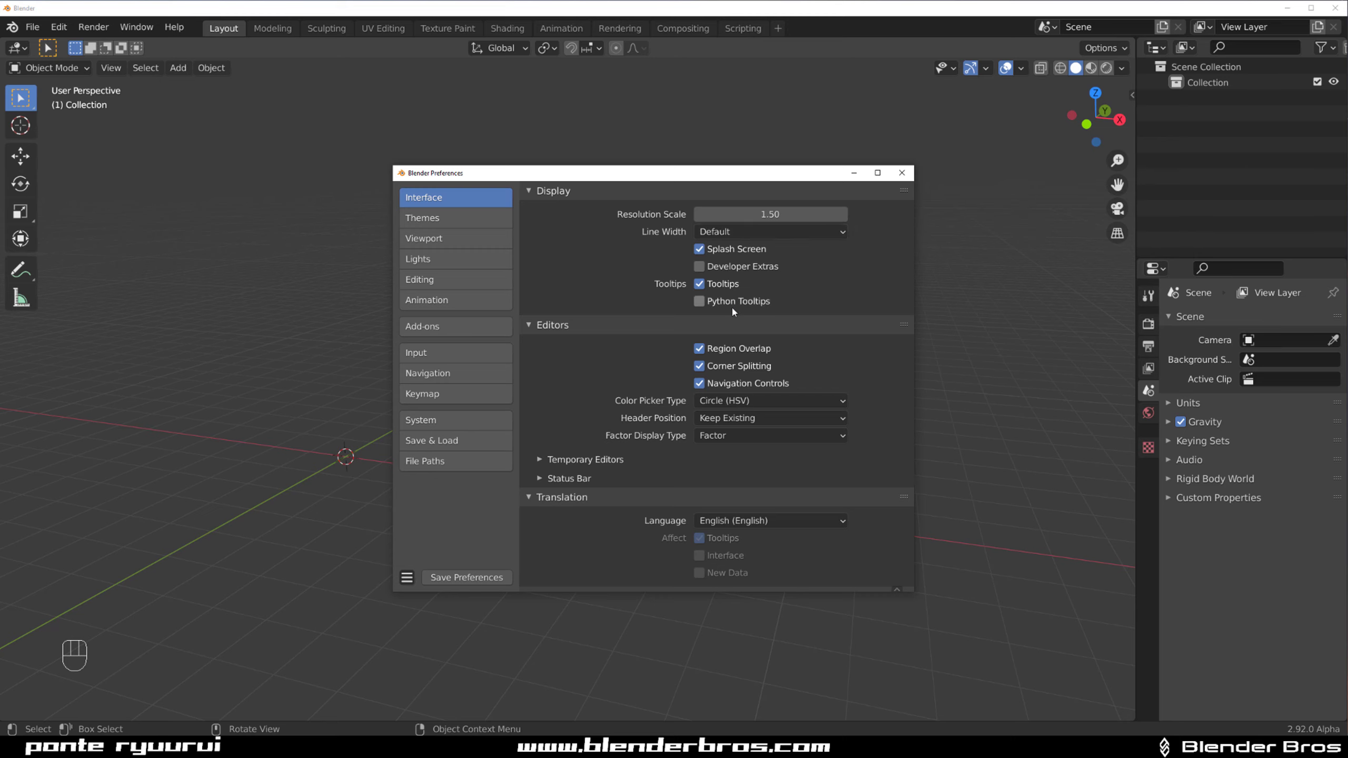
pyautogui.click(432, 237)
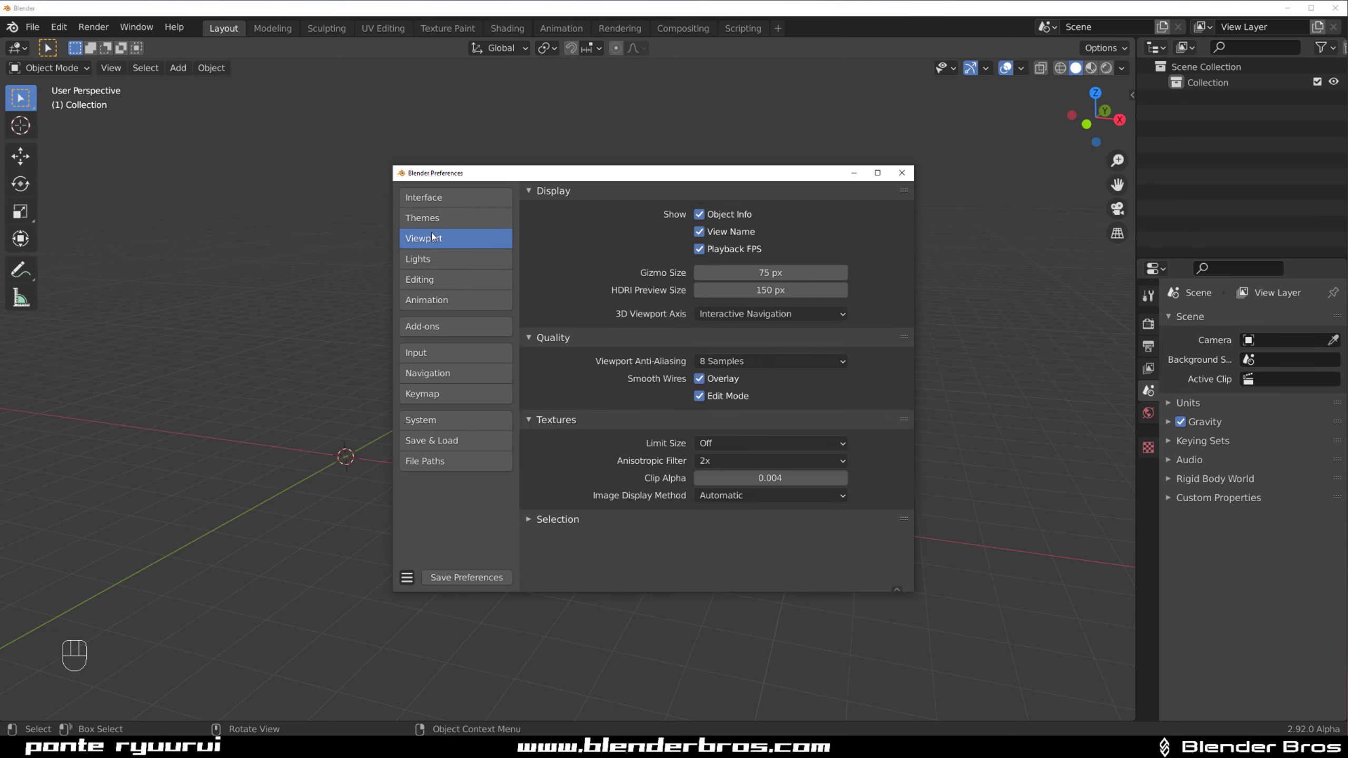
pyautogui.click(432, 219)
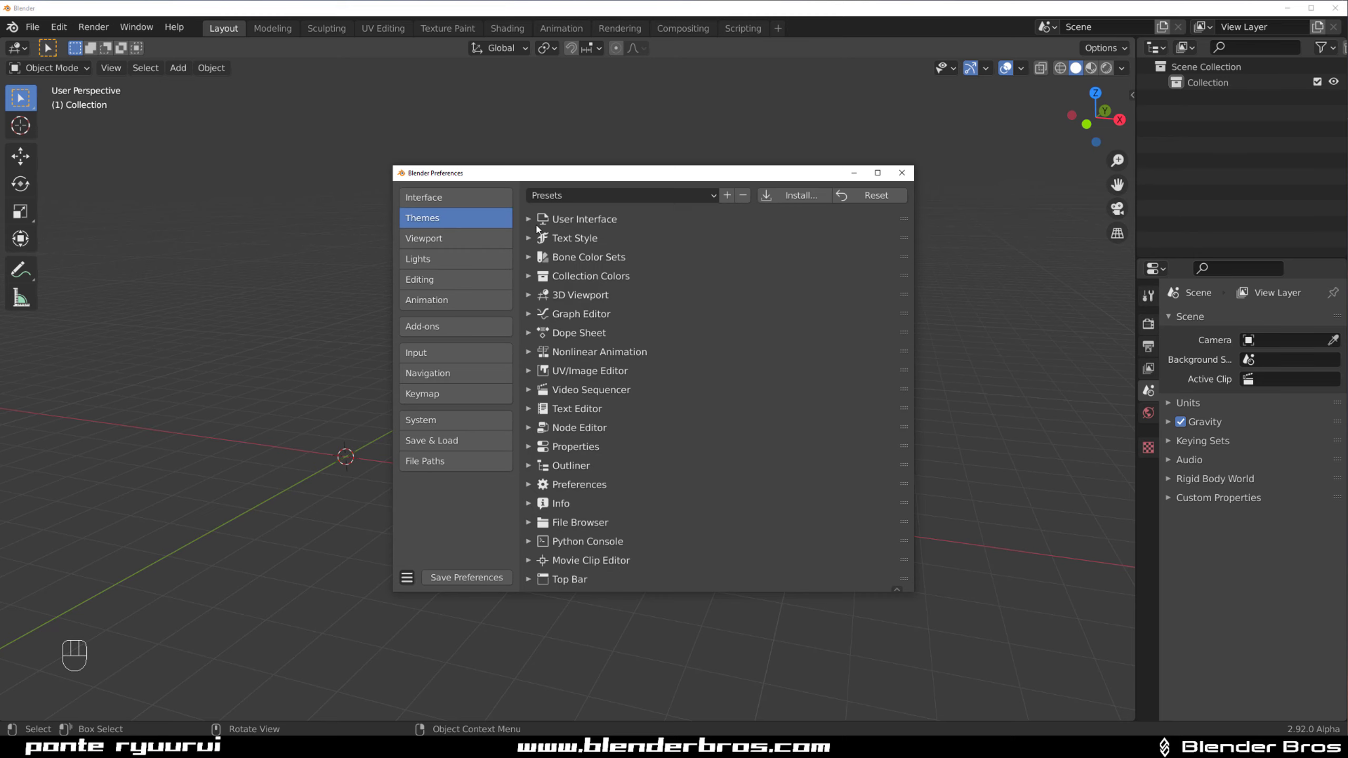
pyautogui.click(536, 299)
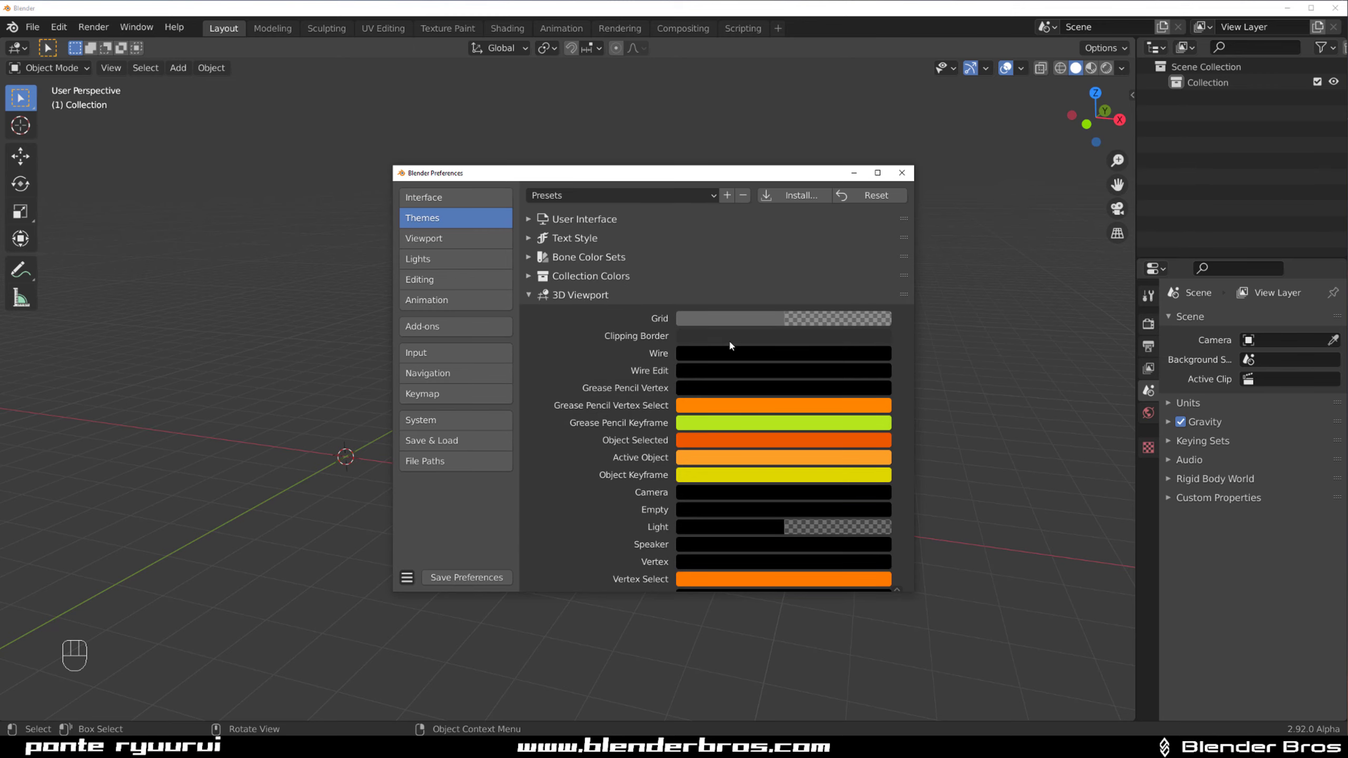
pyautogui.scroll(-5, 730, 345)
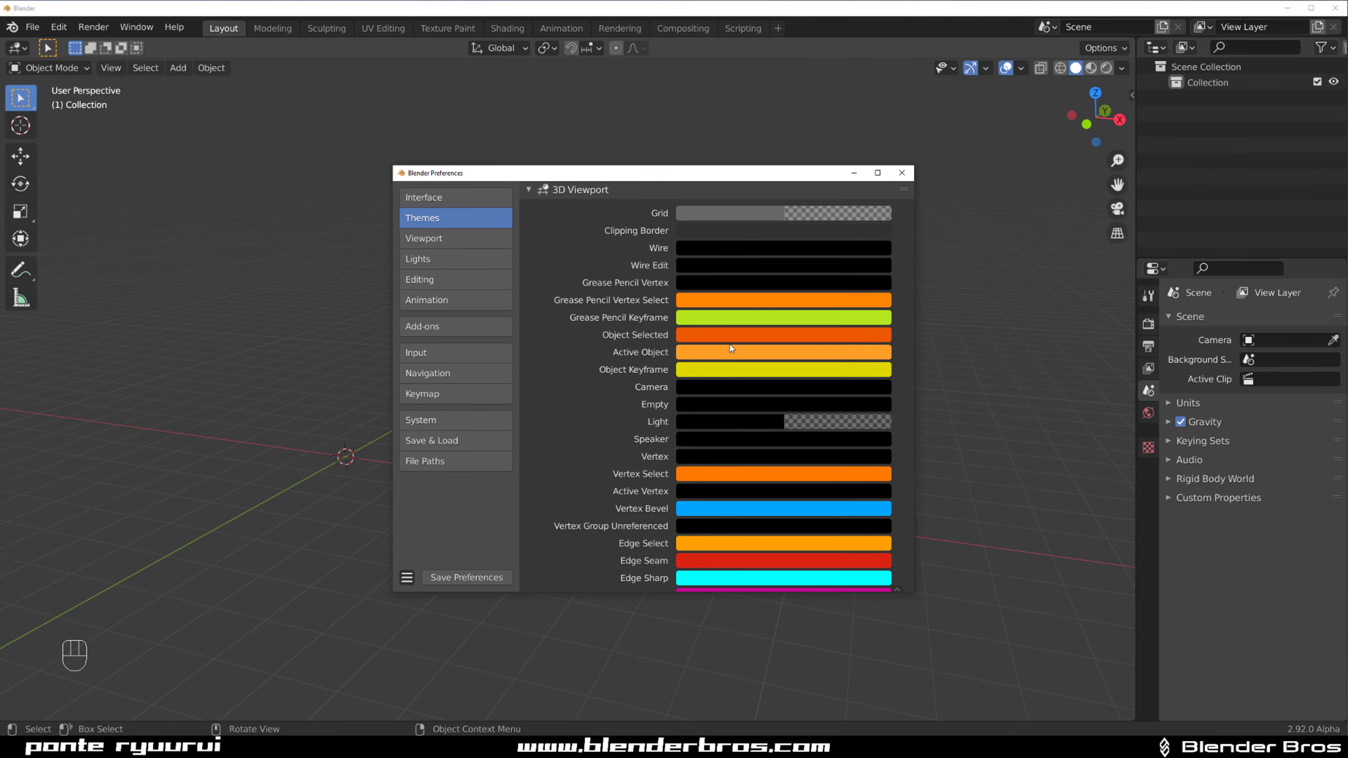
pyautogui.click(739, 334)
pyautogui.click(763, 336)
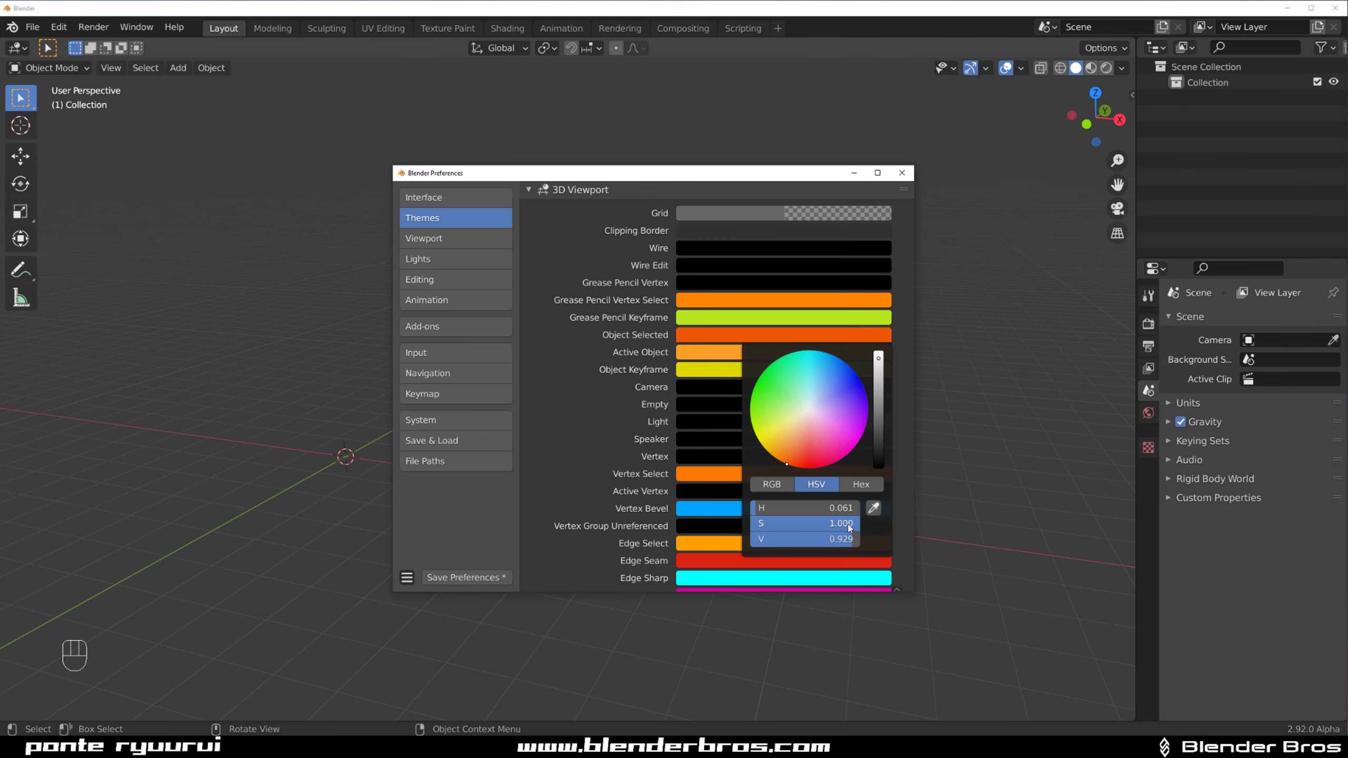
pyautogui.moveTo(848, 524); pyautogui.dragTo(764, 525)
# Set the saturation of the Vertex Select and Edge Select theme colors to 0, making both white
pyautogui.scroll(-5, 718, 397)
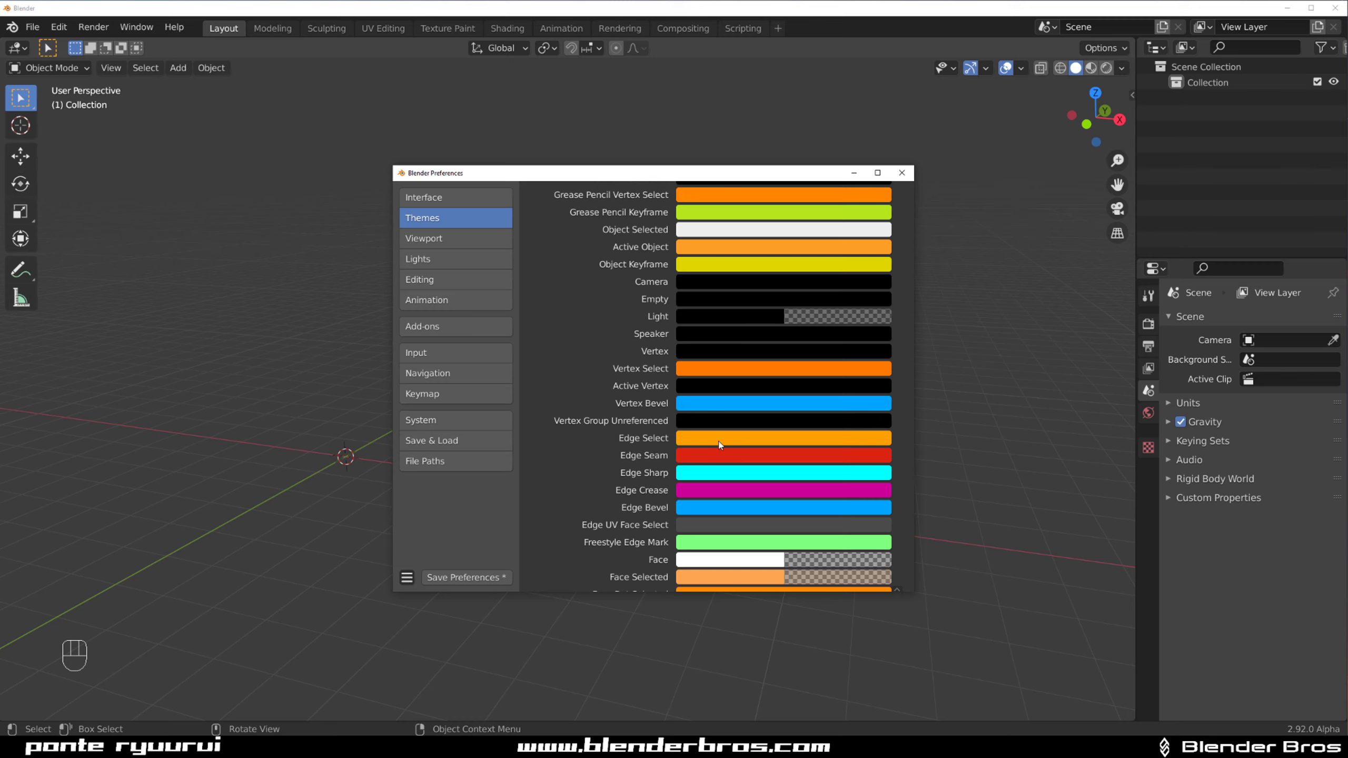
pyautogui.click(708, 369)
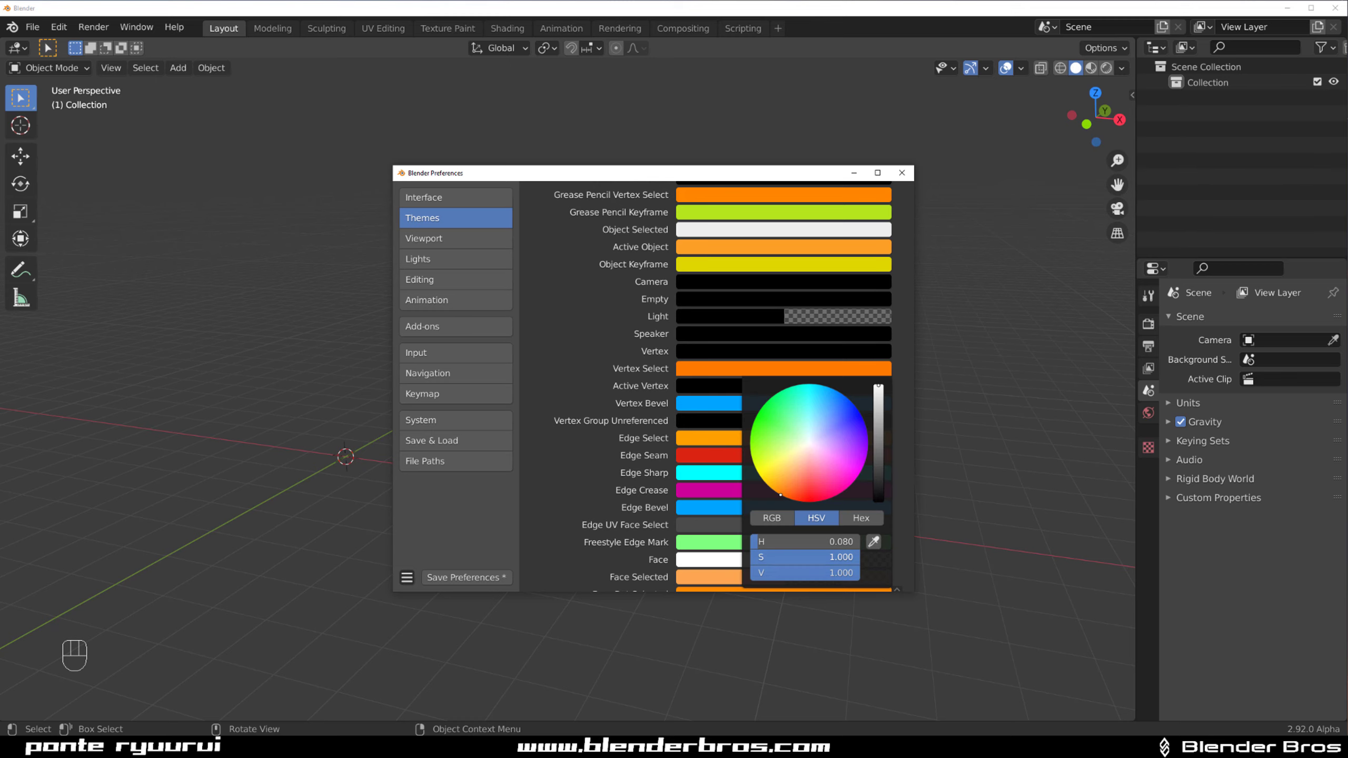
pyautogui.moveTo(766, 559); pyautogui.dragTo(705, 558)
pyautogui.scroll(-5, 731, 437)
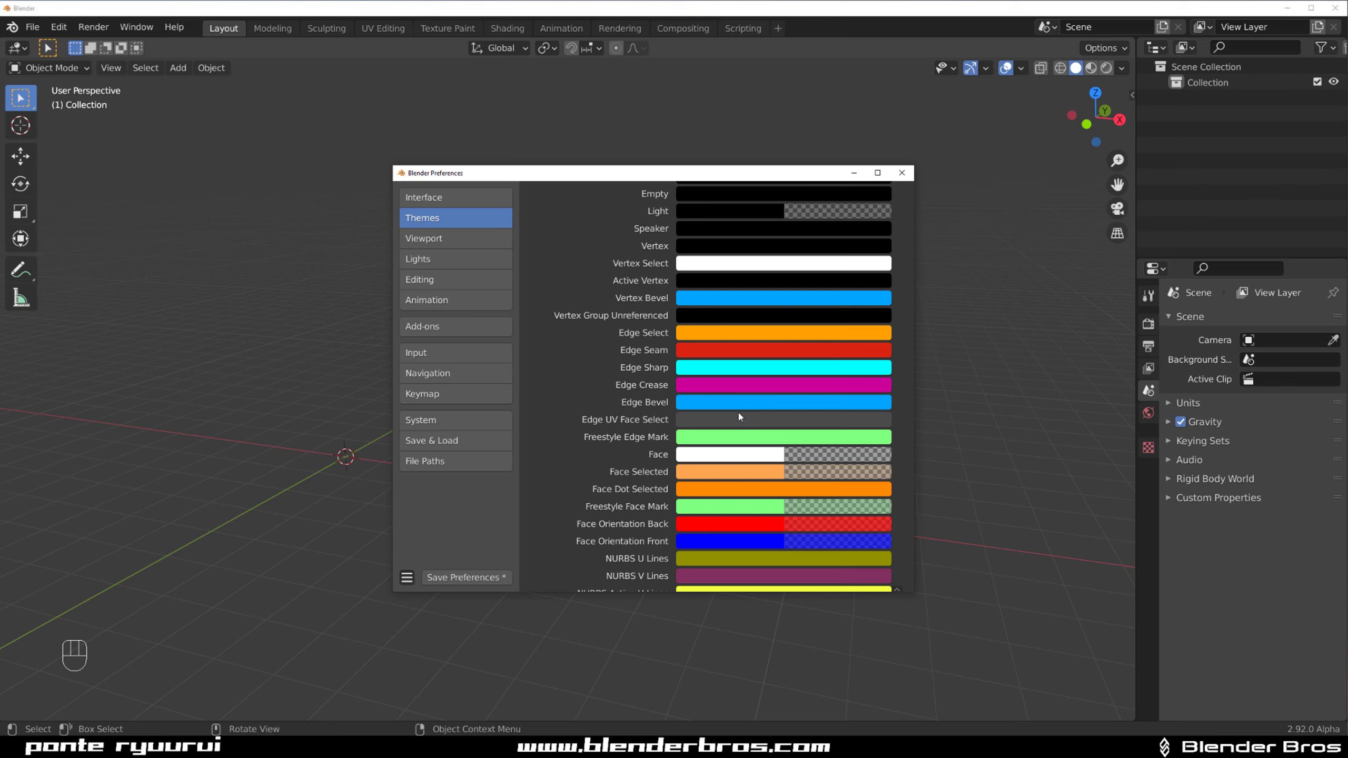
pyautogui.click(736, 333)
pyautogui.moveTo(829, 518); pyautogui.dragTo(751, 516)
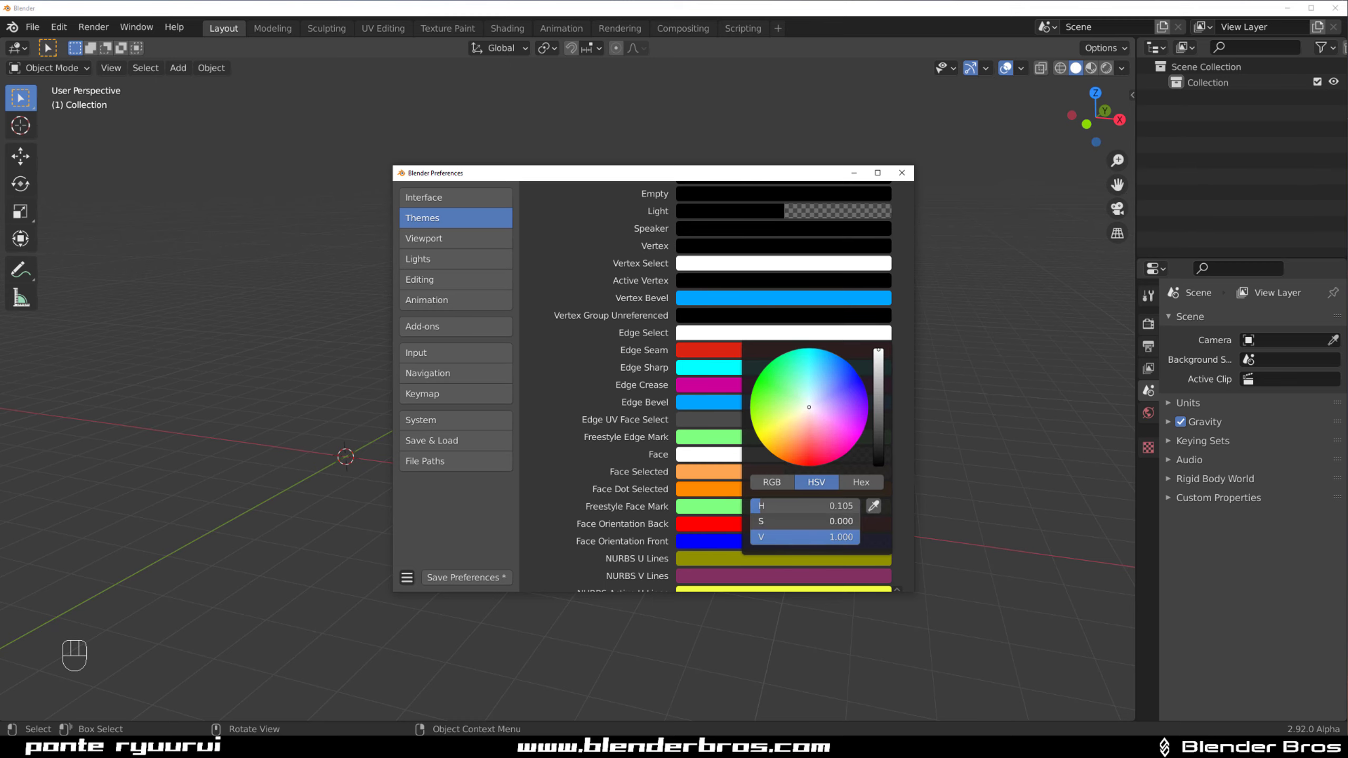
# Desaturate the Face Selected color in the 3D Viewport theme to white
pyautogui.scroll(-4, 739, 446)
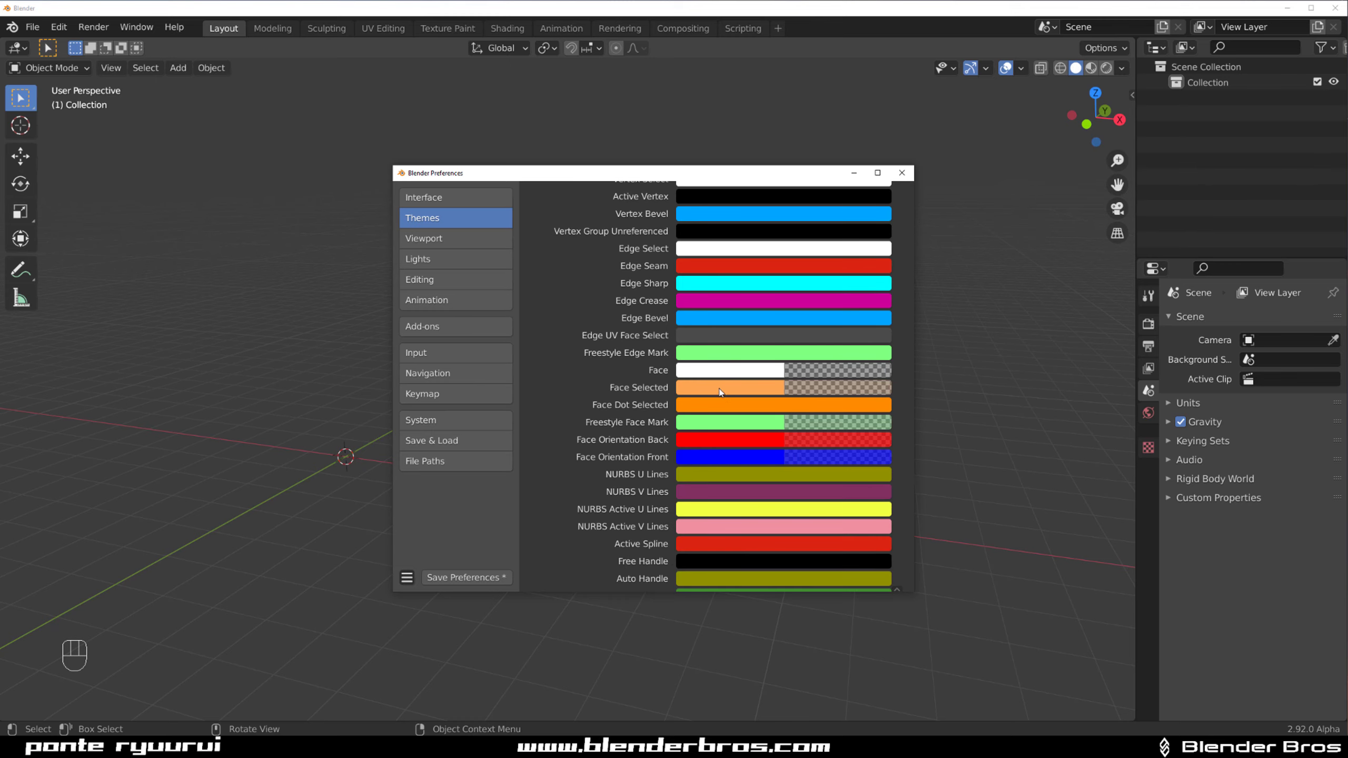
pyautogui.click(723, 407)
pyautogui.click(748, 390)
pyautogui.moveTo(820, 334); pyautogui.dragTo(728, 352)
# Darken the Face Orientation Front color to a value of 0.541 and make it fully transparent with alpha 0
pyautogui.scroll(-4, 751, 444)
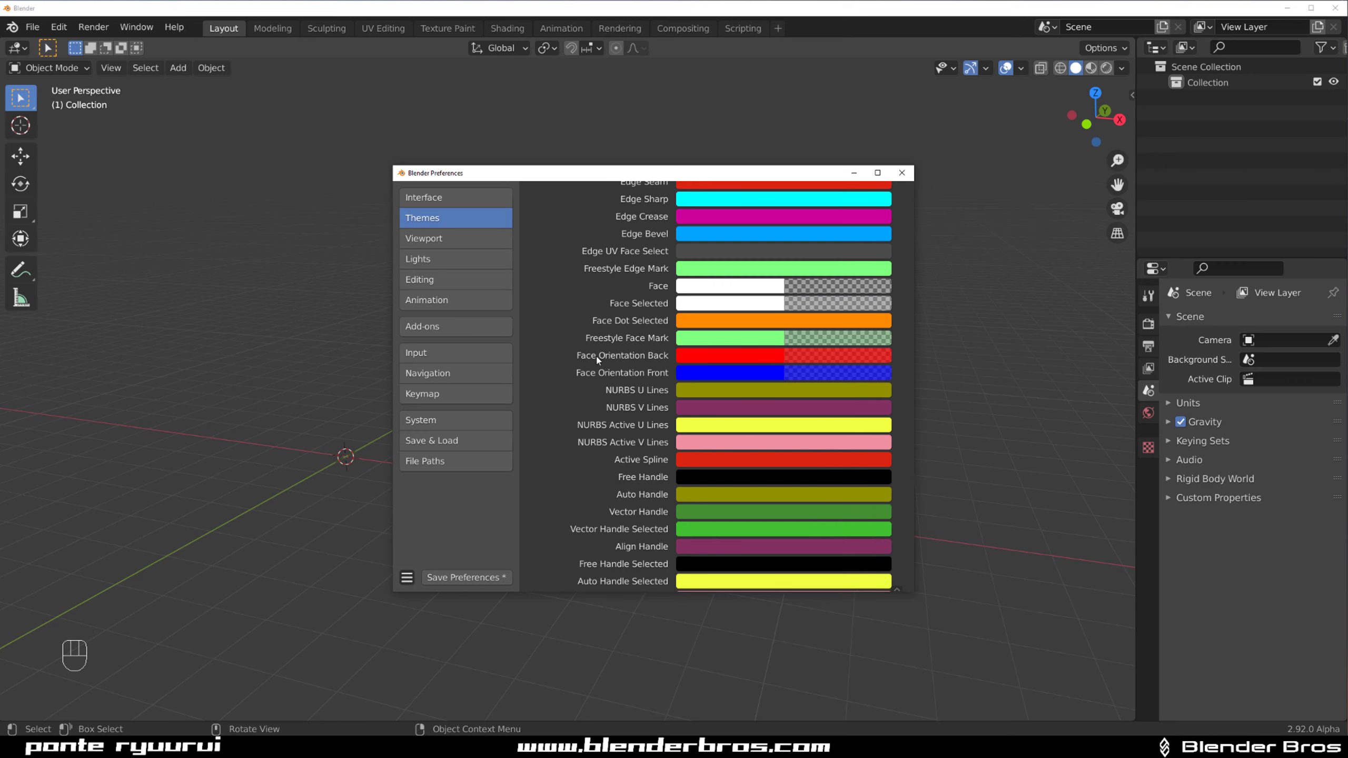
pyautogui.click(773, 376)
pyautogui.click(861, 523)
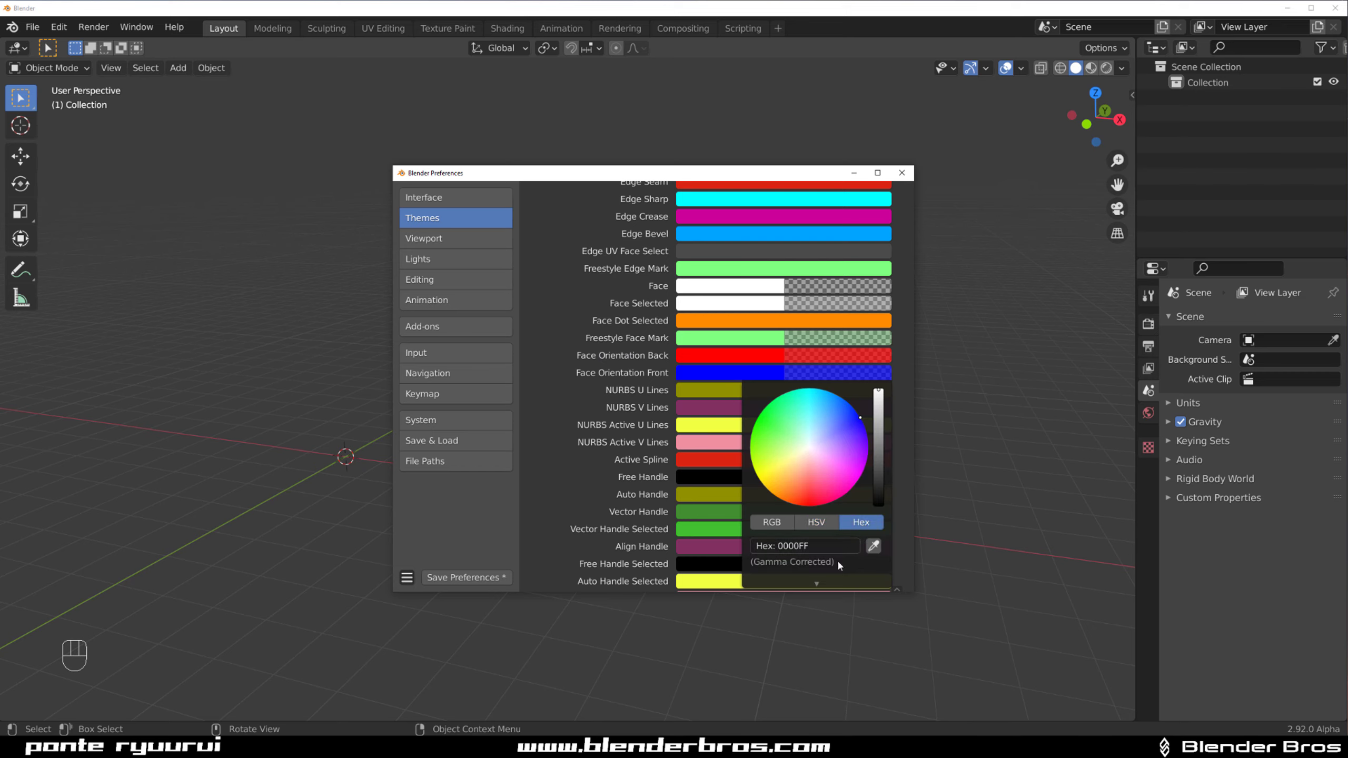
pyautogui.click(815, 523)
pyautogui.scroll(-9, 824, 561)
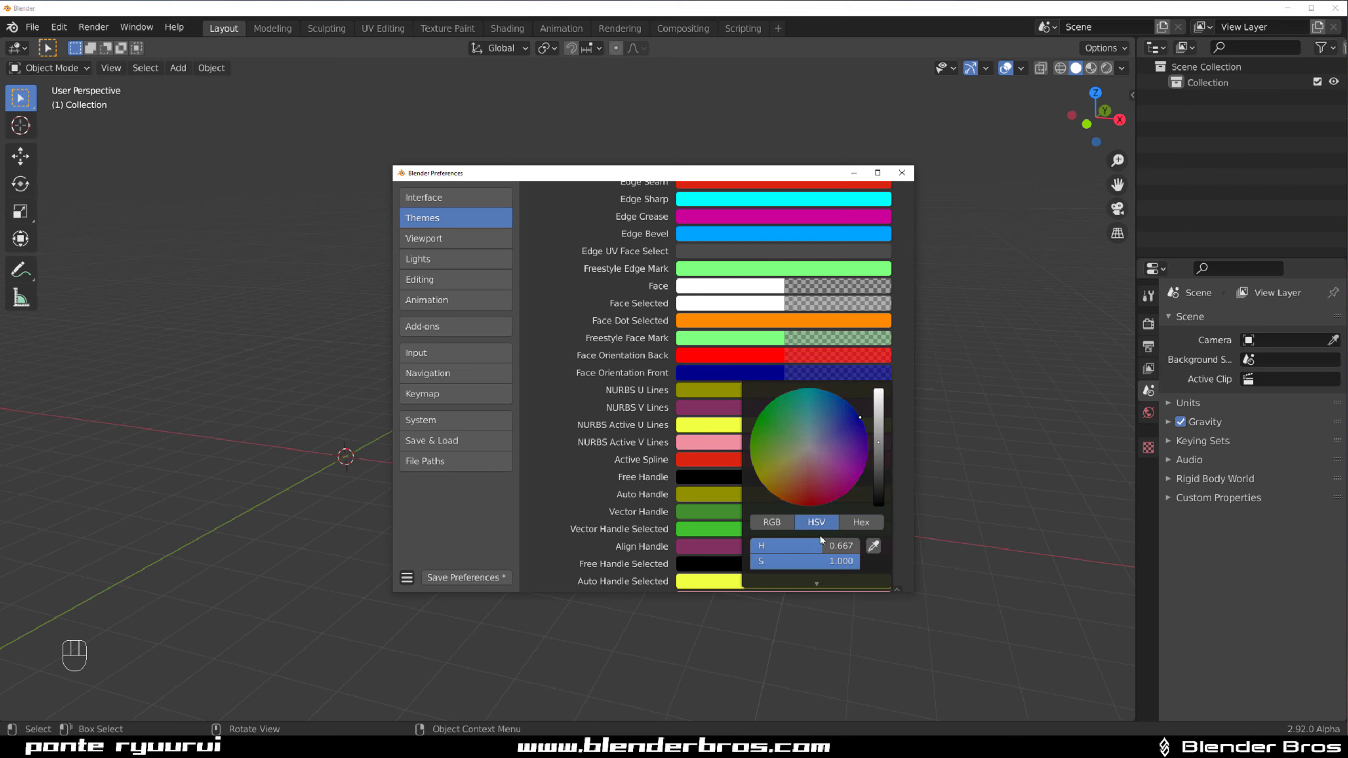
pyautogui.moveTo(821, 586)
pyautogui.moveTo(824, 578); pyautogui.dragTo(749, 581)
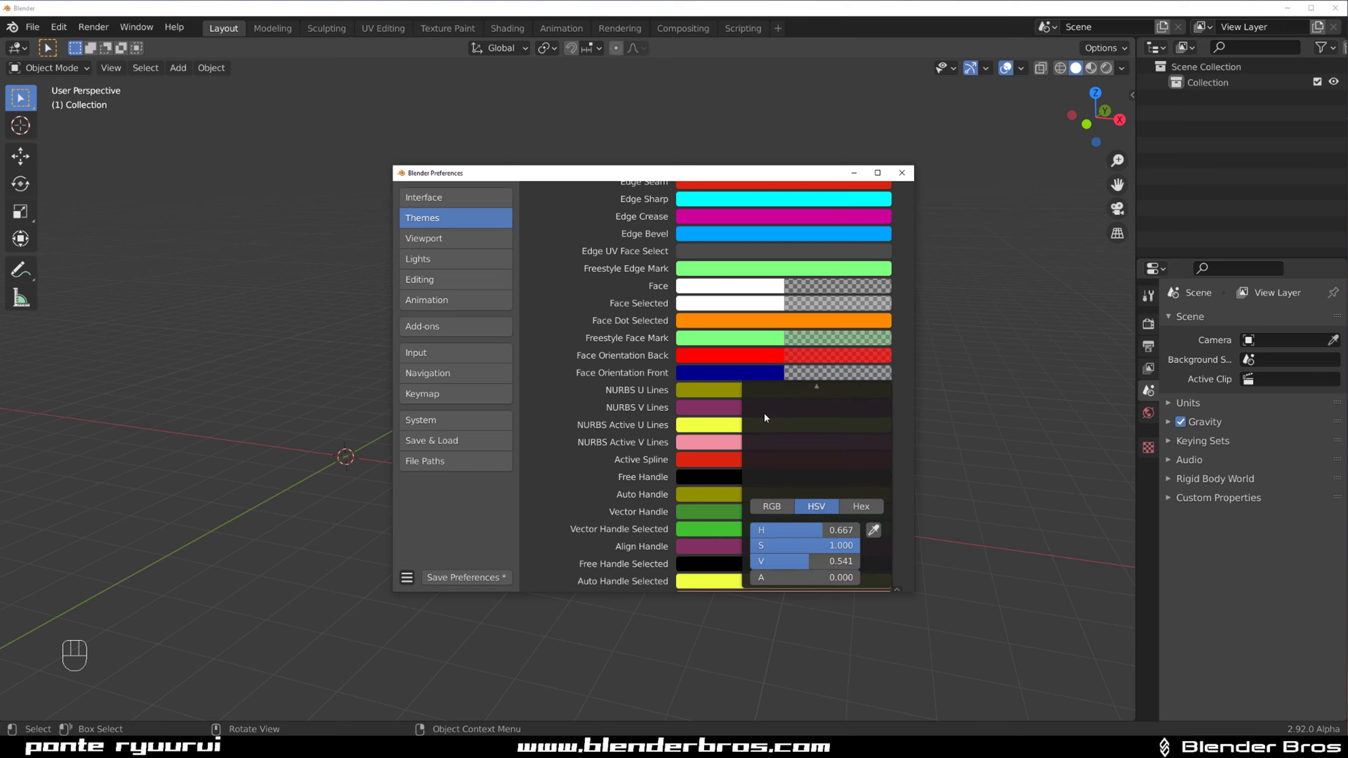
pyautogui.moveTo(791, 579); pyautogui.dragTo(749, 579)
pyautogui.click(259, 287)
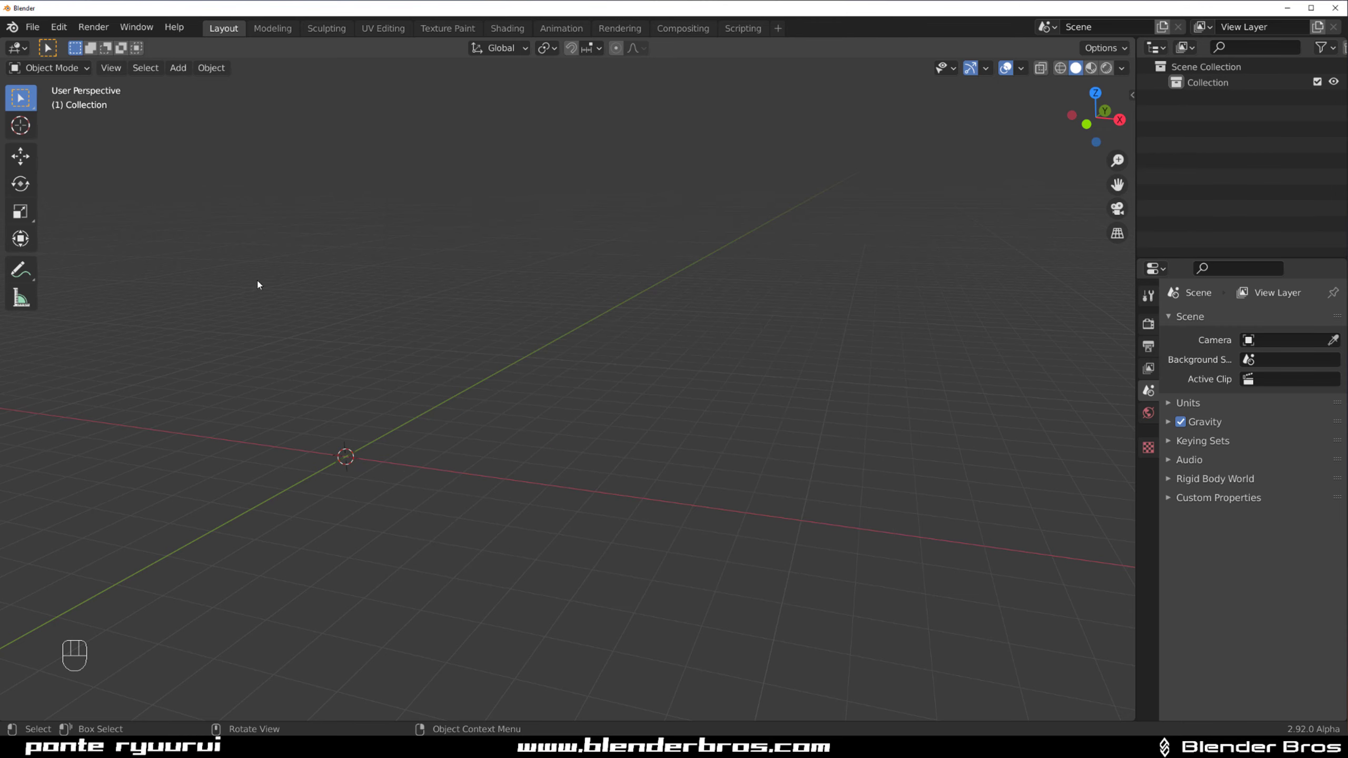
# Add a test cube and flip the normal of its top face in Edit Mode
pyautogui.hotkey('shift', 'a')
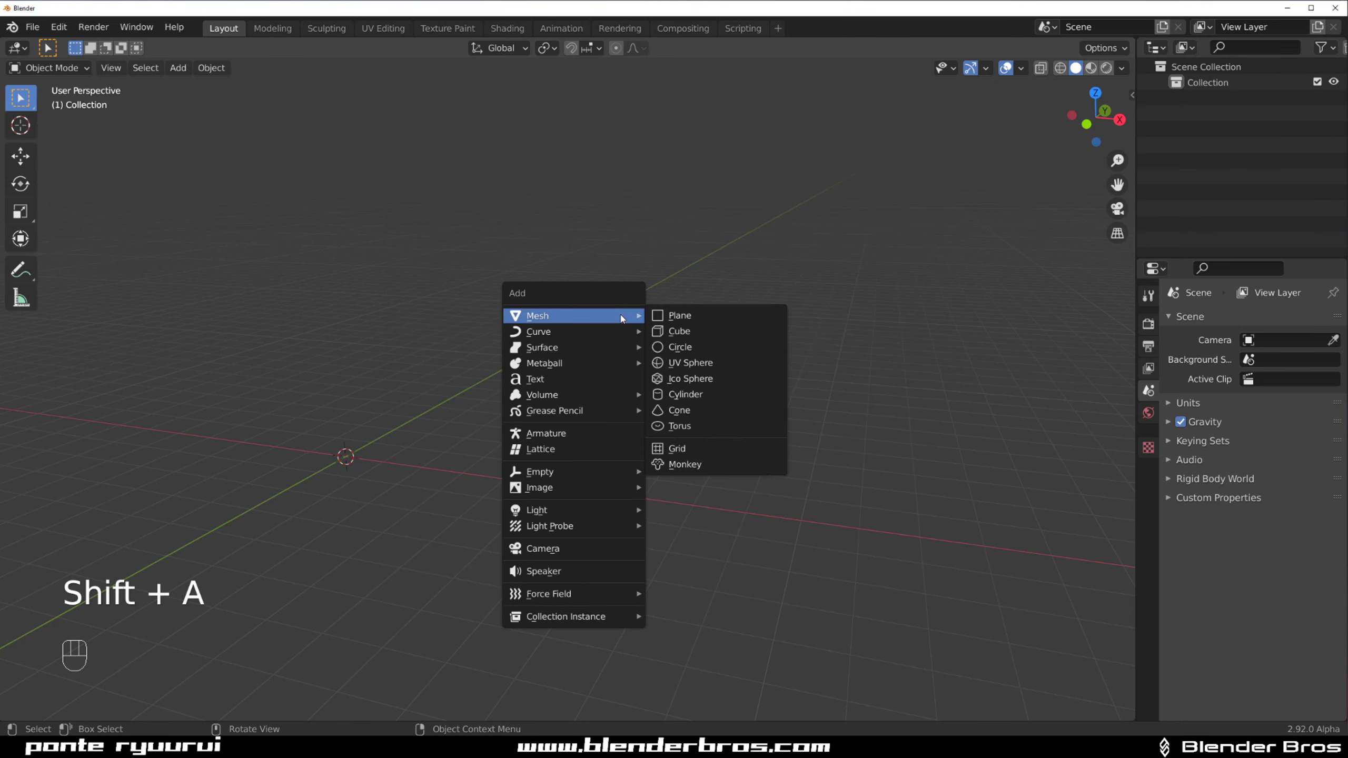
pyautogui.click(703, 329)
pyautogui.press('Tab')
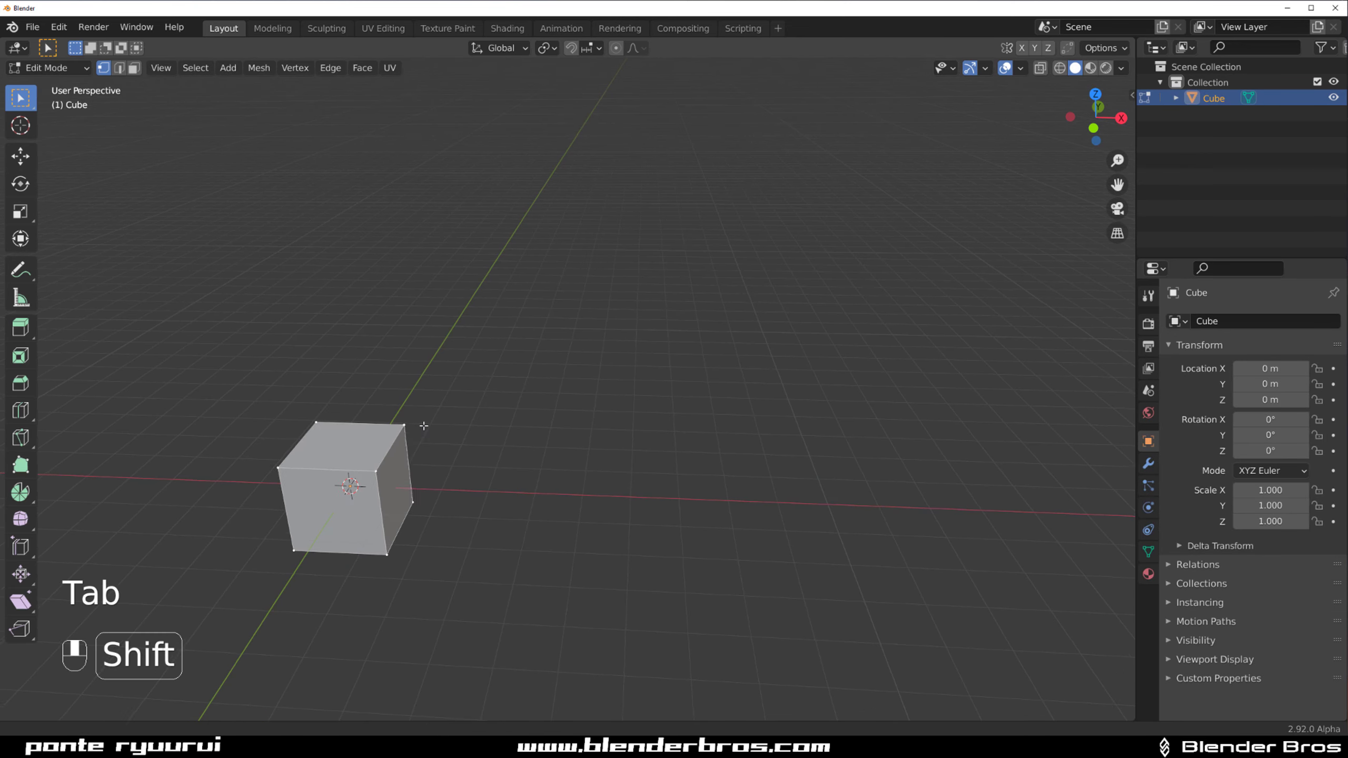
pyautogui.keyDown('shift'); pyautogui.moveTo(421, 422); pyautogui.dragTo(666, 366, button='middle'); pyautogui.keyUp('shift')
pyautogui.press('3')
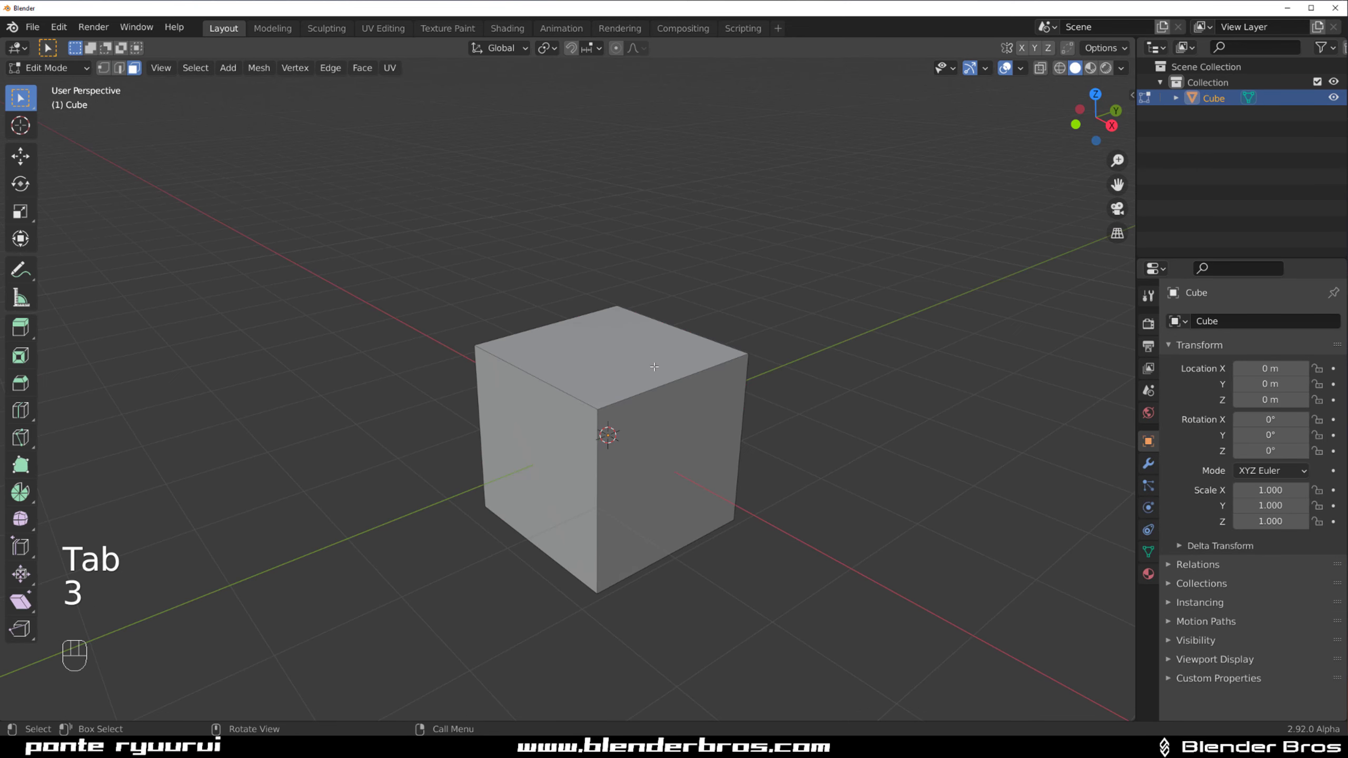
pyautogui.click(669, 367)
pyautogui.hotkey('alt', 'n')
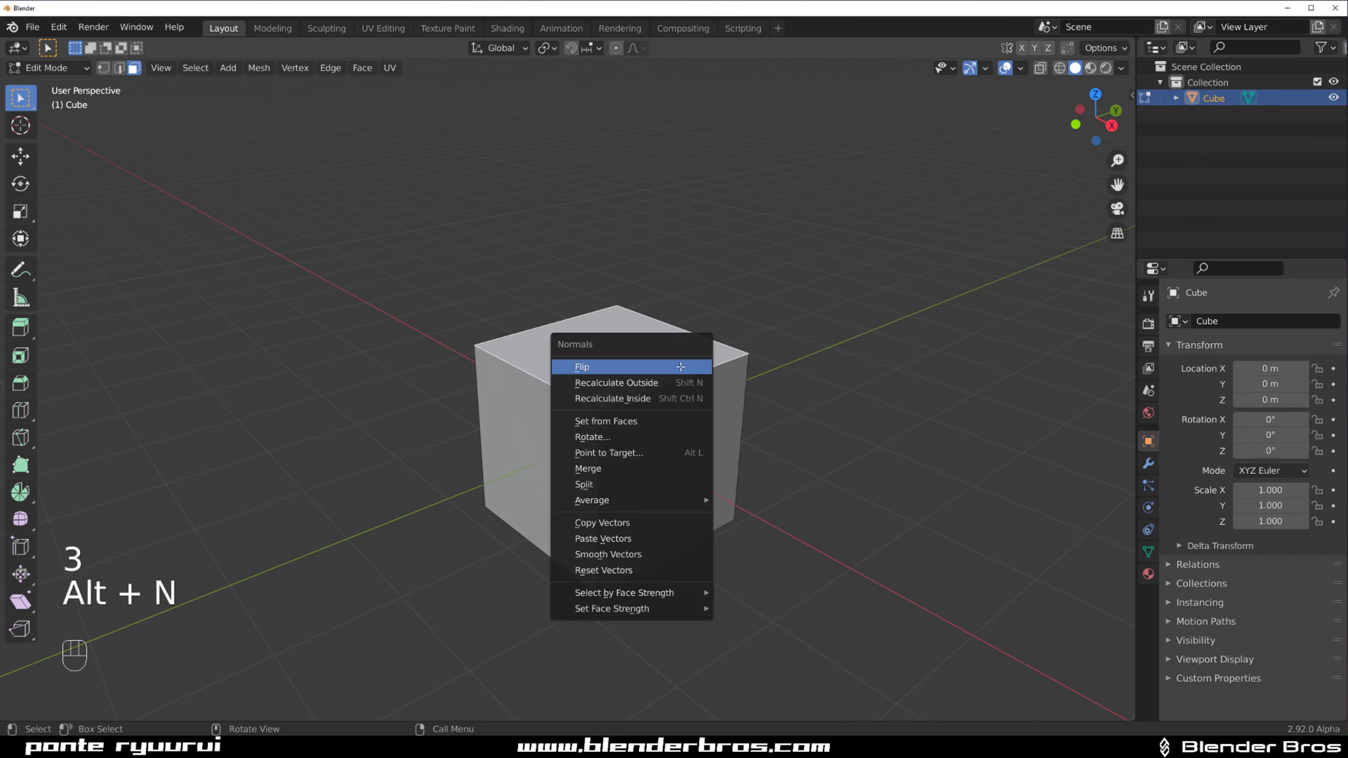
pyautogui.click(682, 370)
# Check the face orientation colors on the cube in Object Mode, and delete the cube
pyautogui.press('Tab')
pyautogui.moveTo(732, 340)
pyautogui.mouseDown(button='middle')
pyautogui.moveTo(515, 337)
pyautogui.moveTo(716, 370)
pyautogui.moveTo(691, 400)
pyautogui.moveTo(691, 260)
pyautogui.moveTo(739, 245)
pyautogui.moveTo(722, 340)
pyautogui.mouseUp(button='middle')
pyautogui.scroll(3, 708, 333)
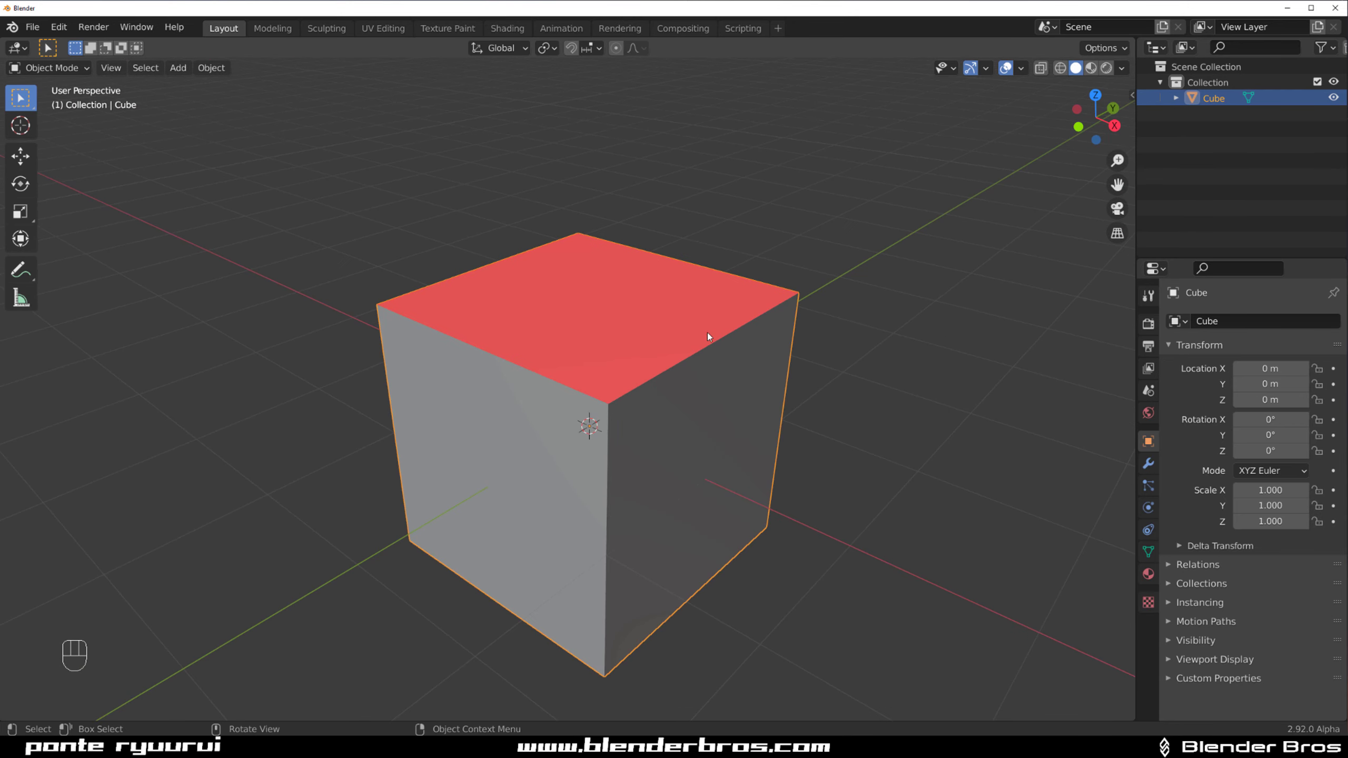
pyautogui.scroll(-5, 643, 424)
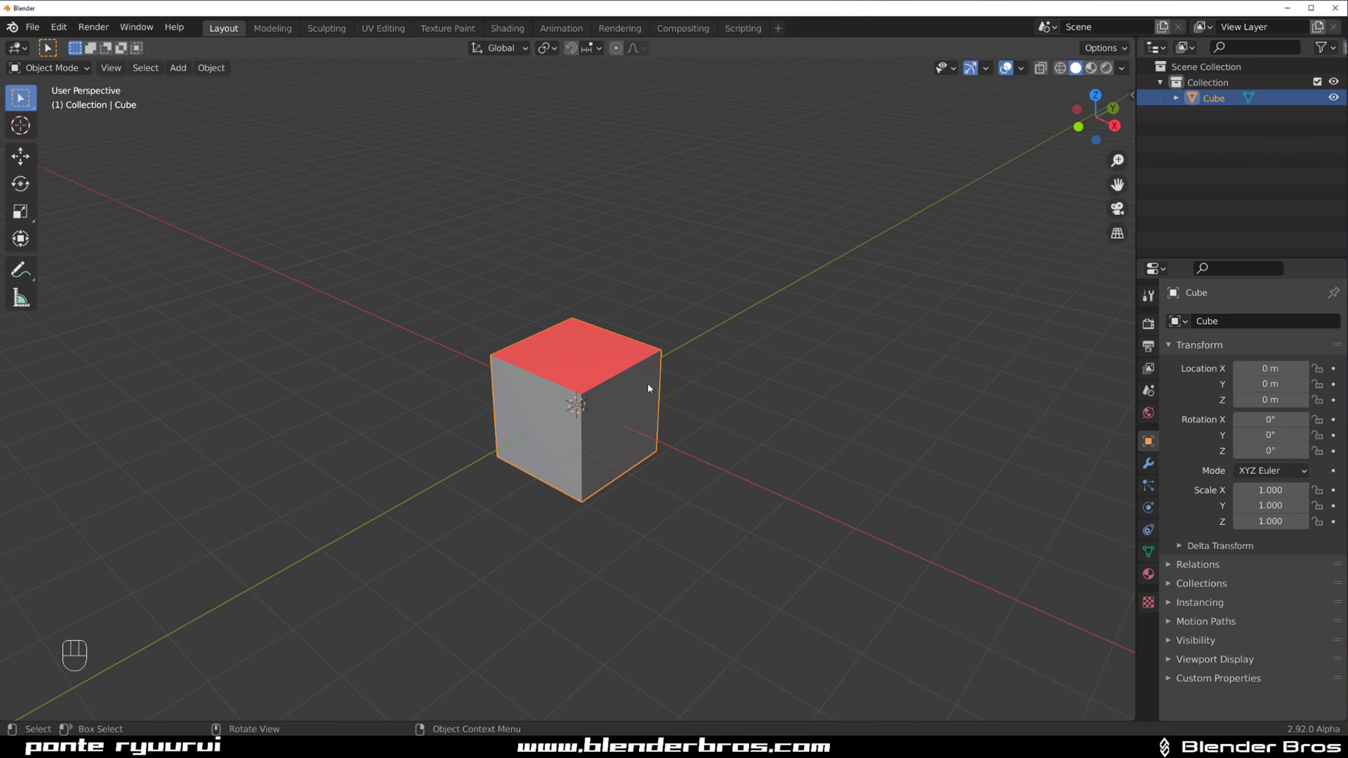
pyautogui.press('x')
pyautogui.click(710, 337)
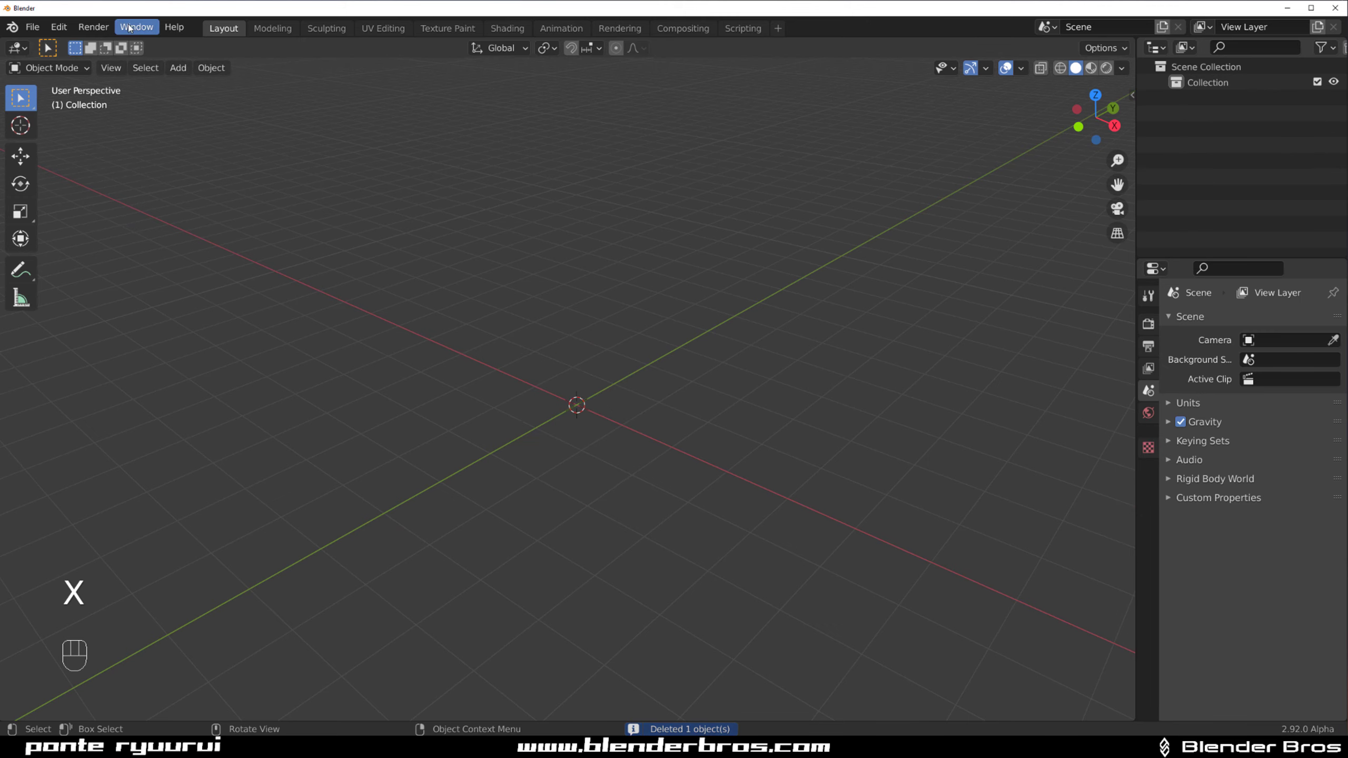
# Reopen the preferences and set the 3D Viewport theme's Grease Pencil Vertex Size and Vertex Size to 7 px
pyautogui.click(55, 25)
pyautogui.click(149, 252)
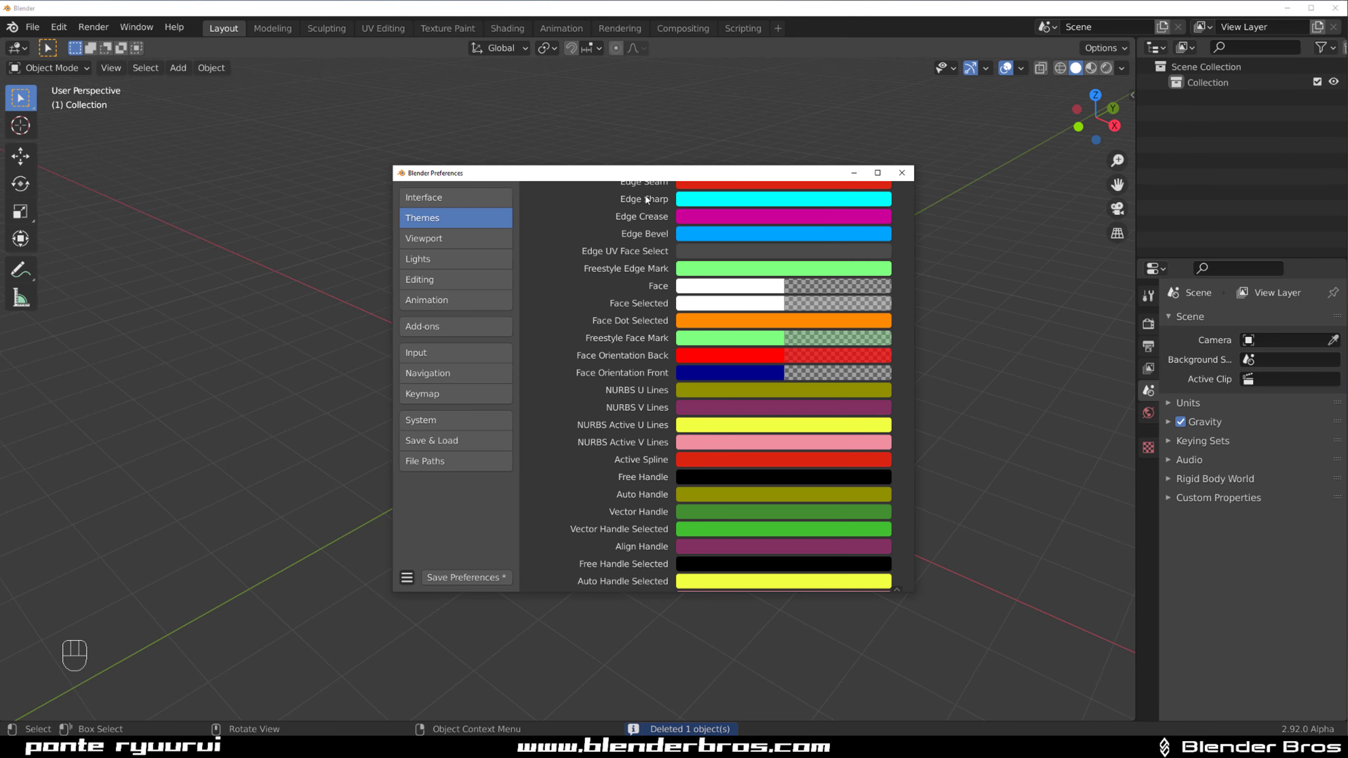
pyautogui.scroll(-15, 771, 314)
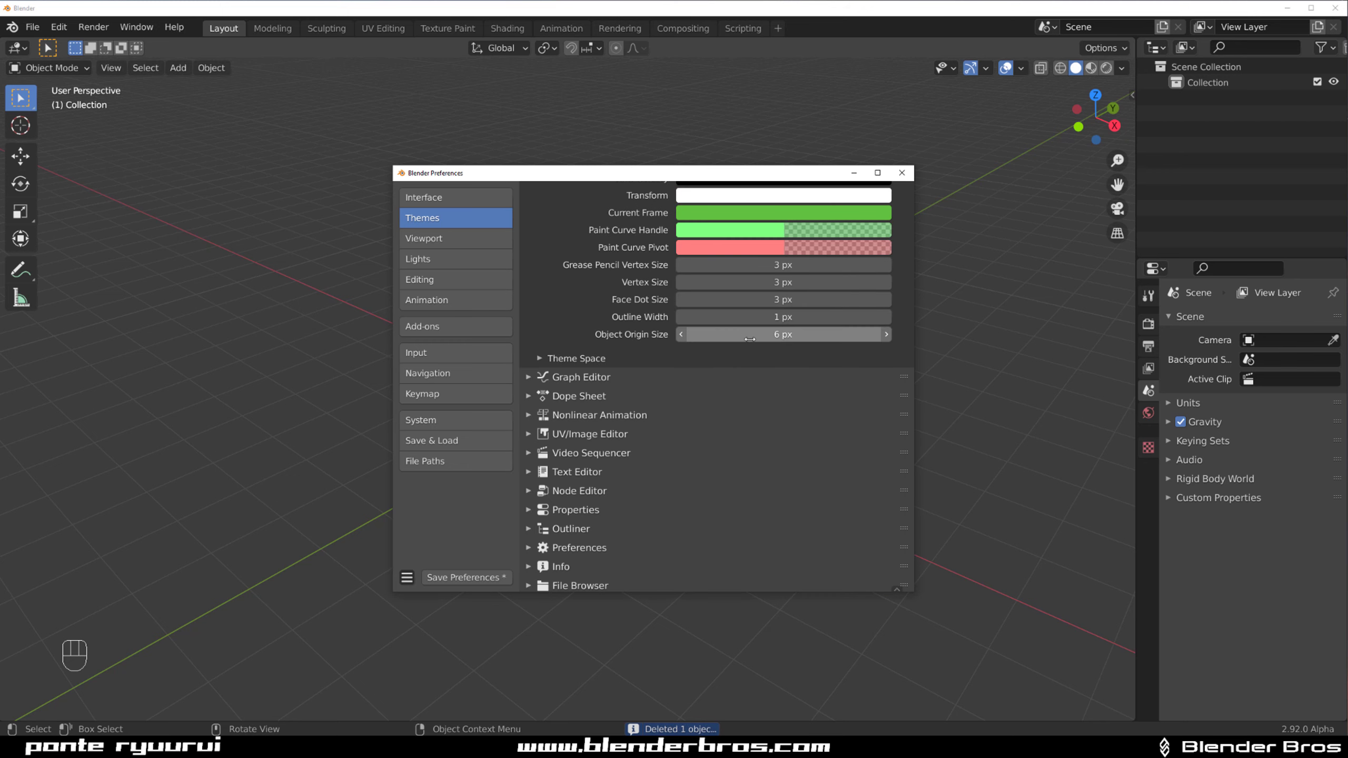
pyautogui.click(788, 371)
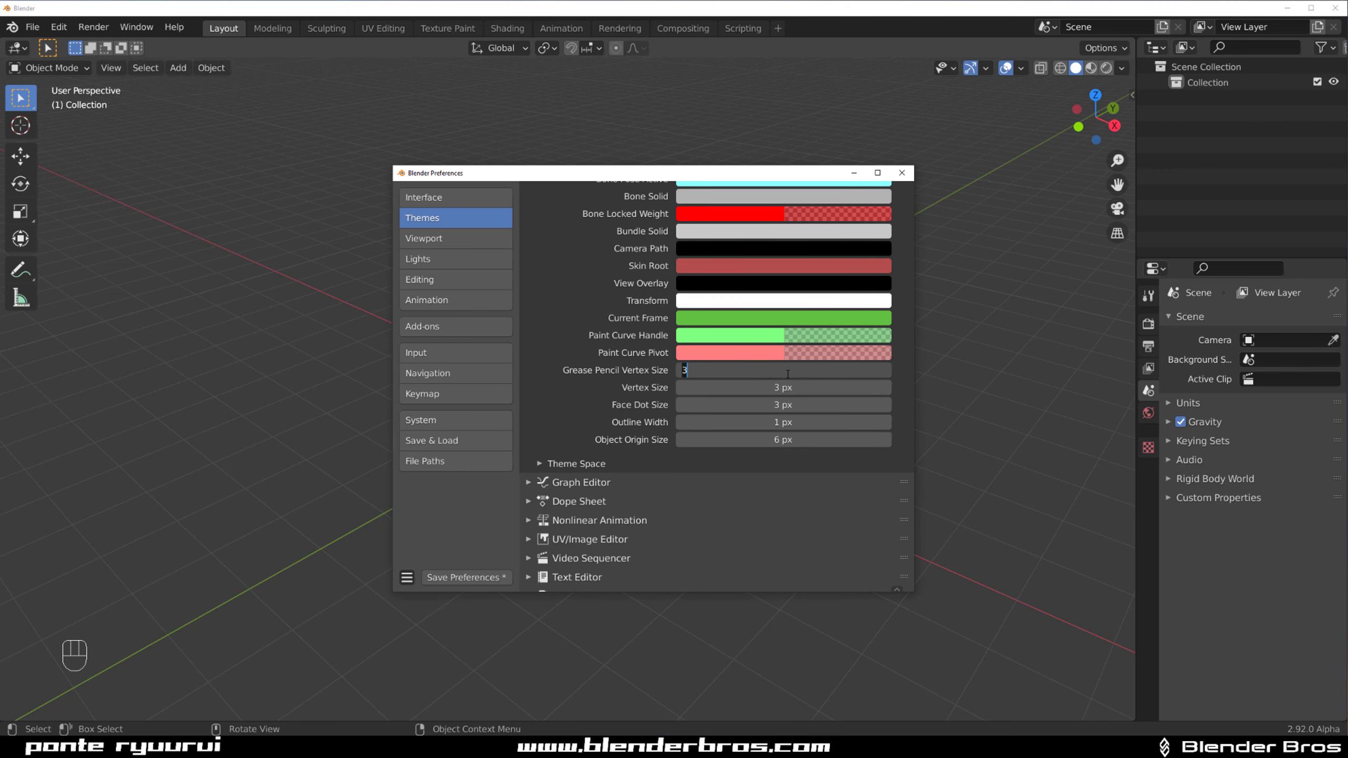
pyautogui.write('7')
pyautogui.press('Return')
pyautogui.click(788, 387)
pyautogui.write('7')
pyautogui.press('Return')
# Set the 3D Viewport theme's Face Dot Size and Object Origin Size to 7 px
pyautogui.click(796, 403)
pyautogui.write('7')
pyautogui.press('Return')
pyautogui.click(806, 445)
pyautogui.write('7')
pyautogui.press('Return')
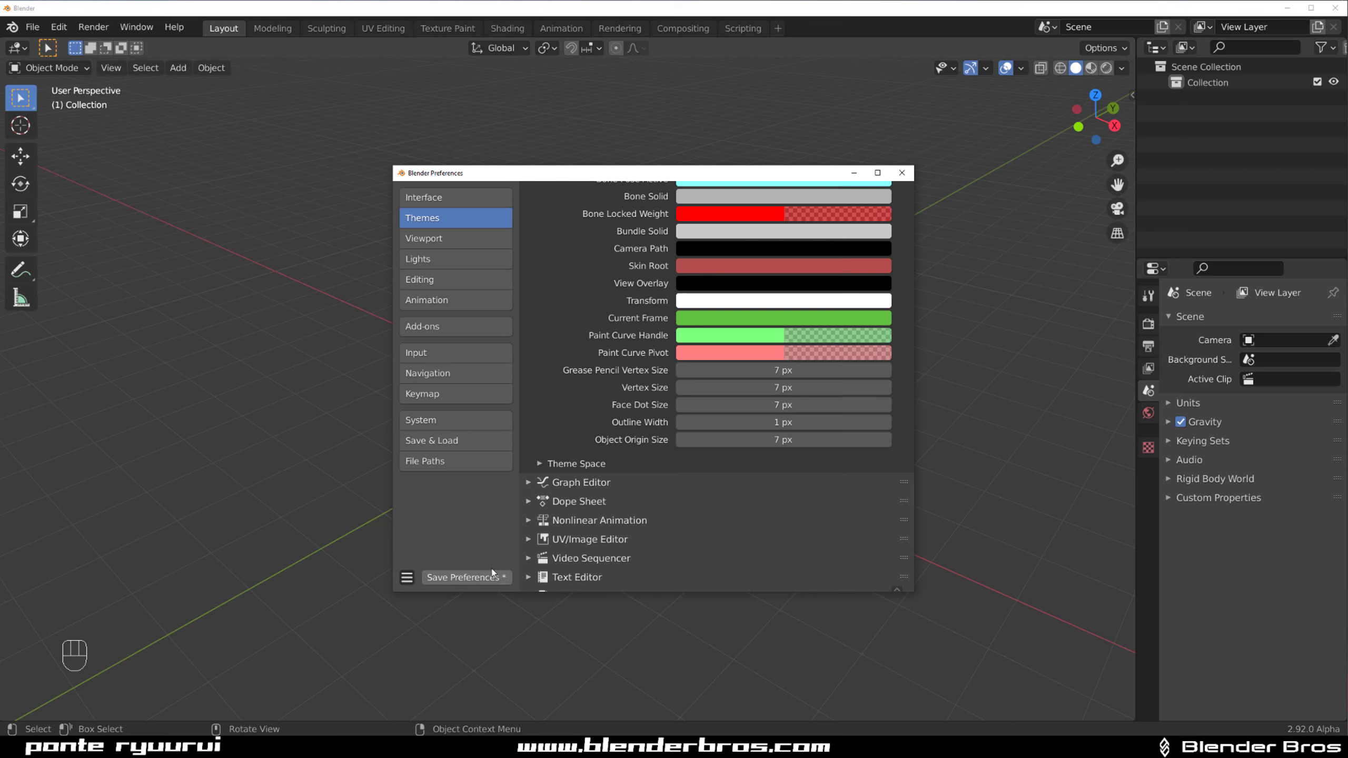
# Set the Viewport Anti-Aliasing to 16 Samples and the texture Anisotropic Filter to 4x in the viewport preferences
pyautogui.click(438, 240)
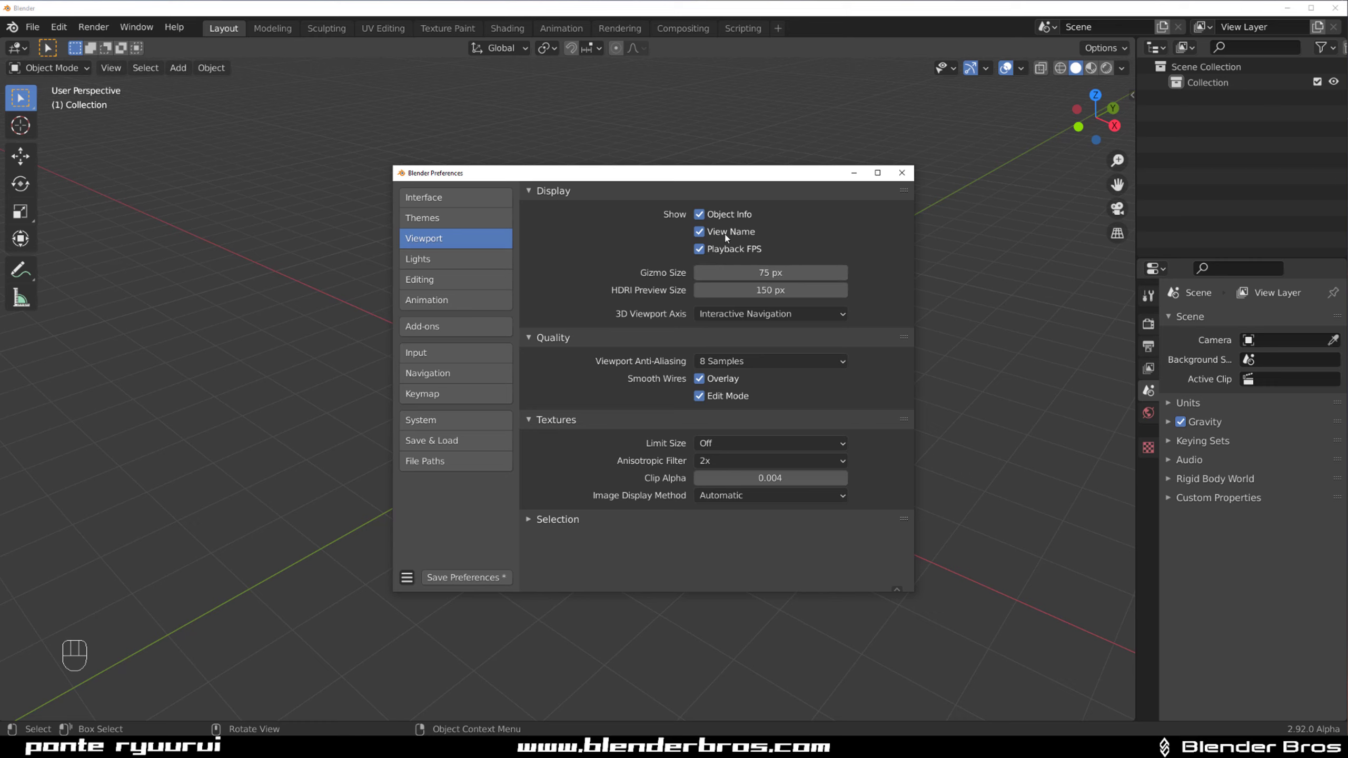
pyautogui.click(765, 361)
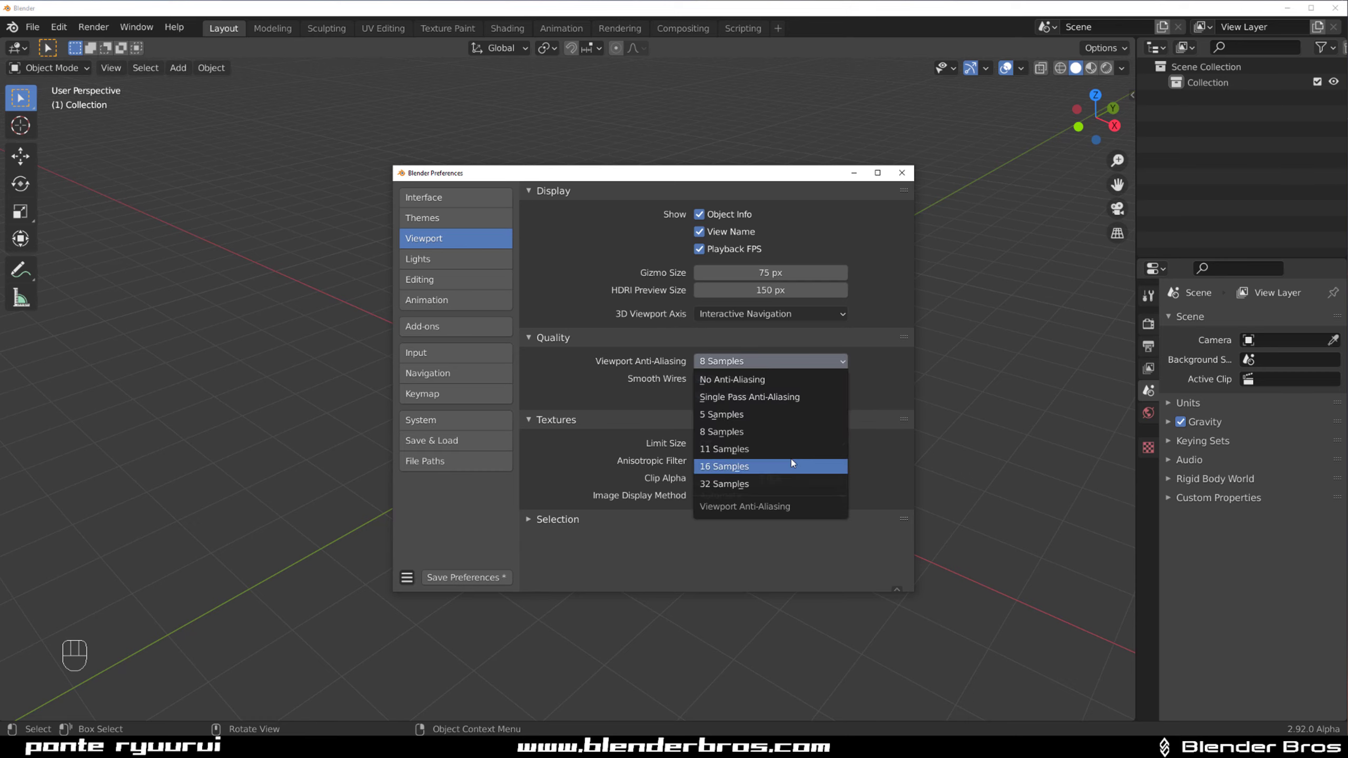
pyautogui.click(733, 466)
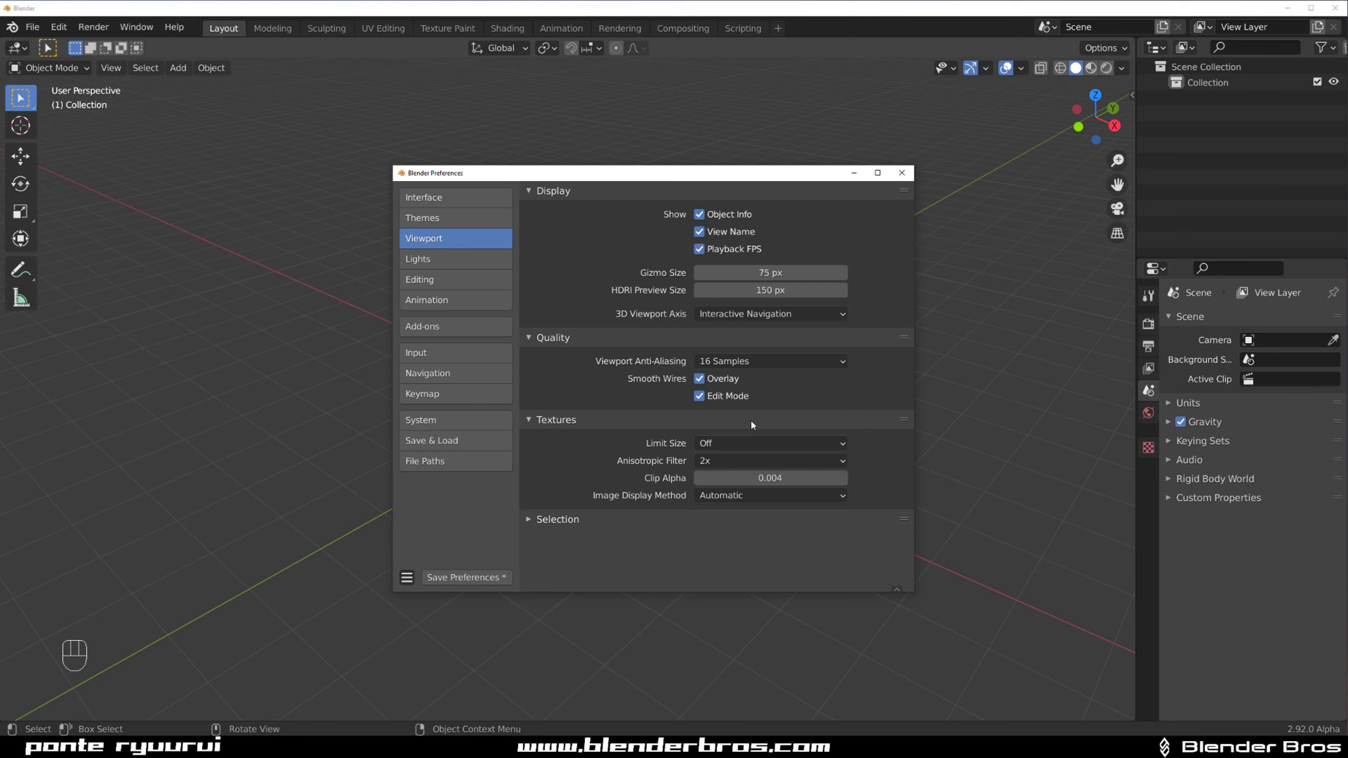
pyautogui.click(765, 461)
pyautogui.click(765, 491)
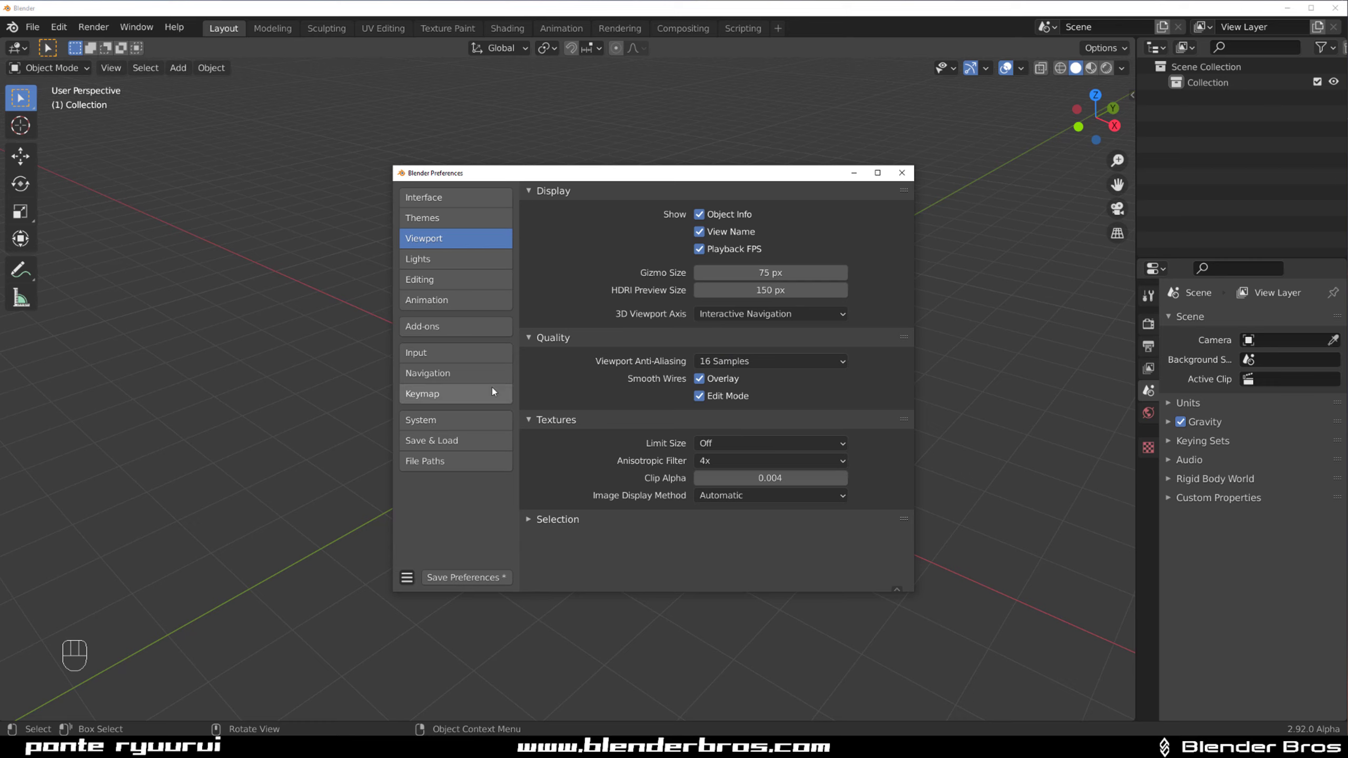
# In the navigation preferences, enable Orbit Around Selection and Auto Depth, and disable Auto Perspective
pyautogui.click(498, 259)
pyautogui.click(504, 279)
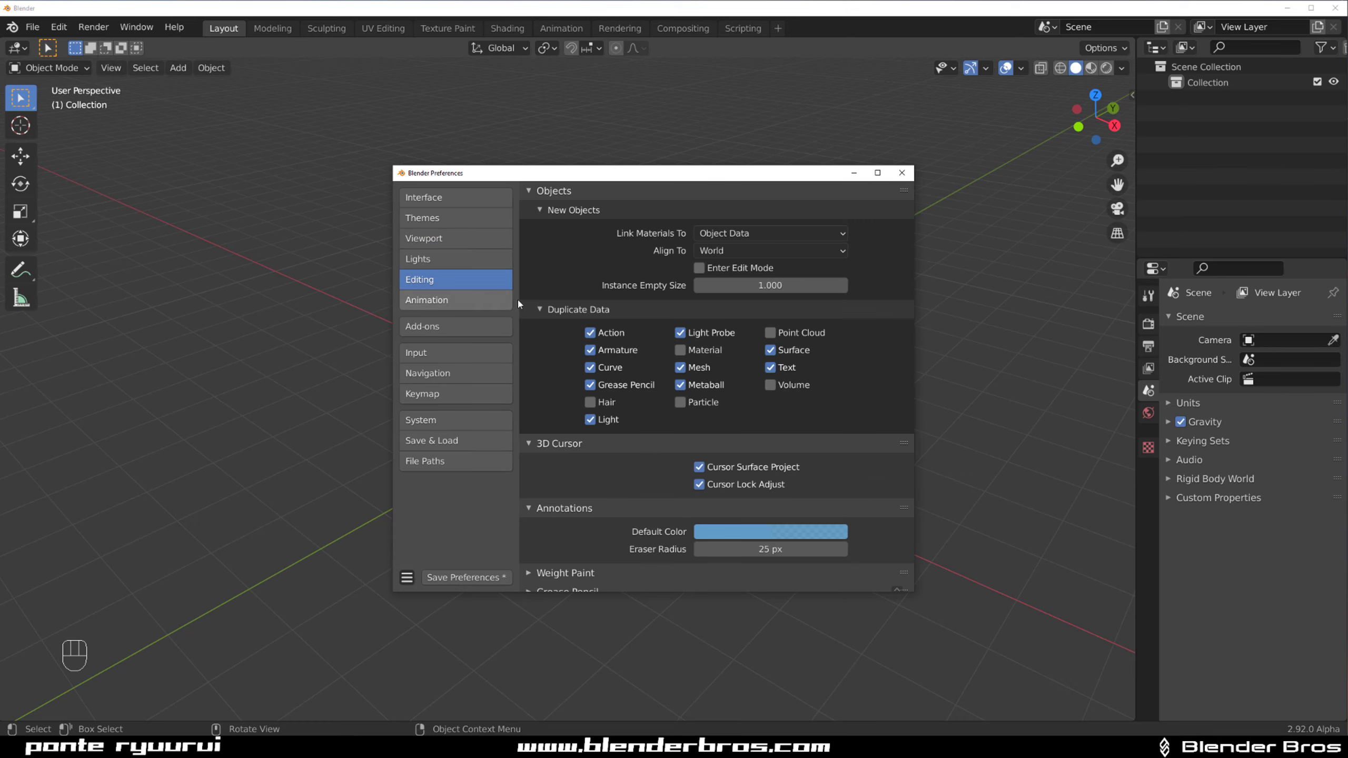
pyautogui.click(466, 304)
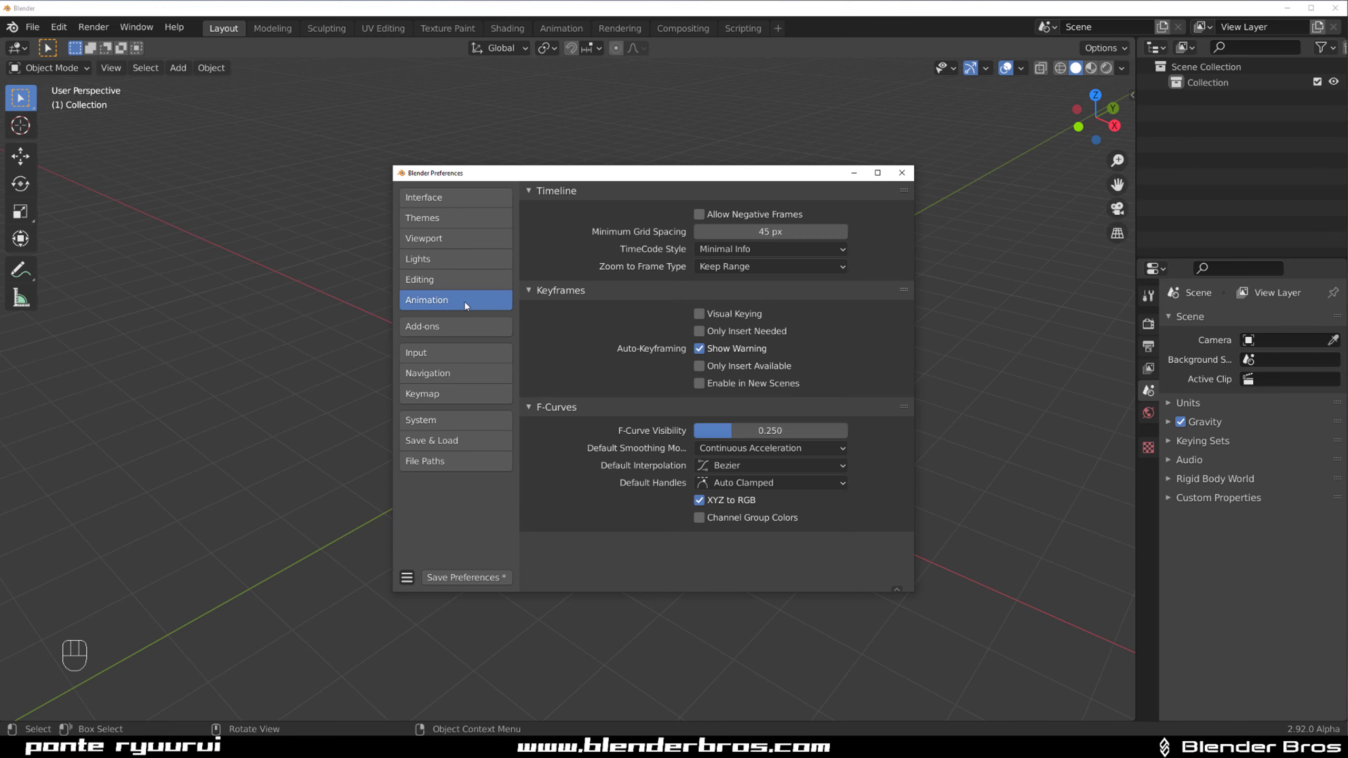
pyautogui.click(470, 326)
pyautogui.click(483, 356)
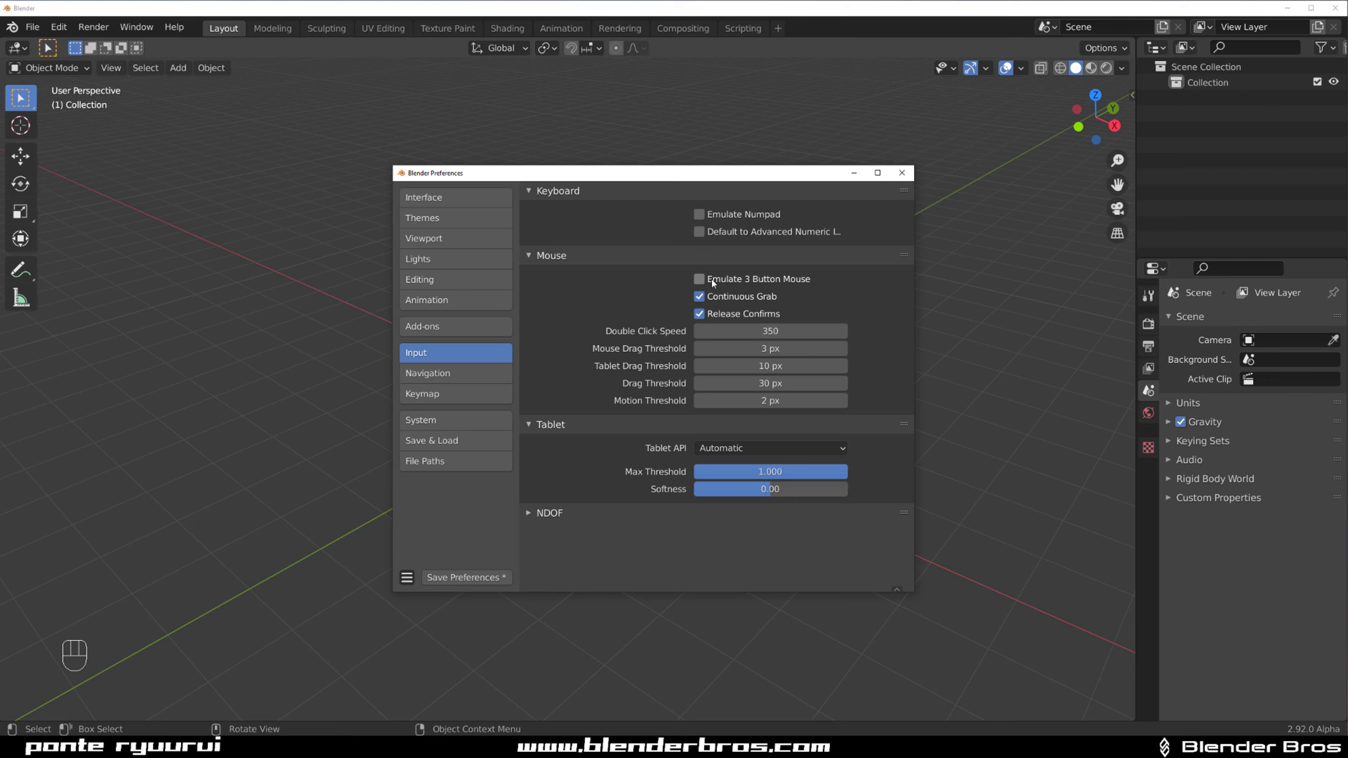
pyautogui.click(452, 370)
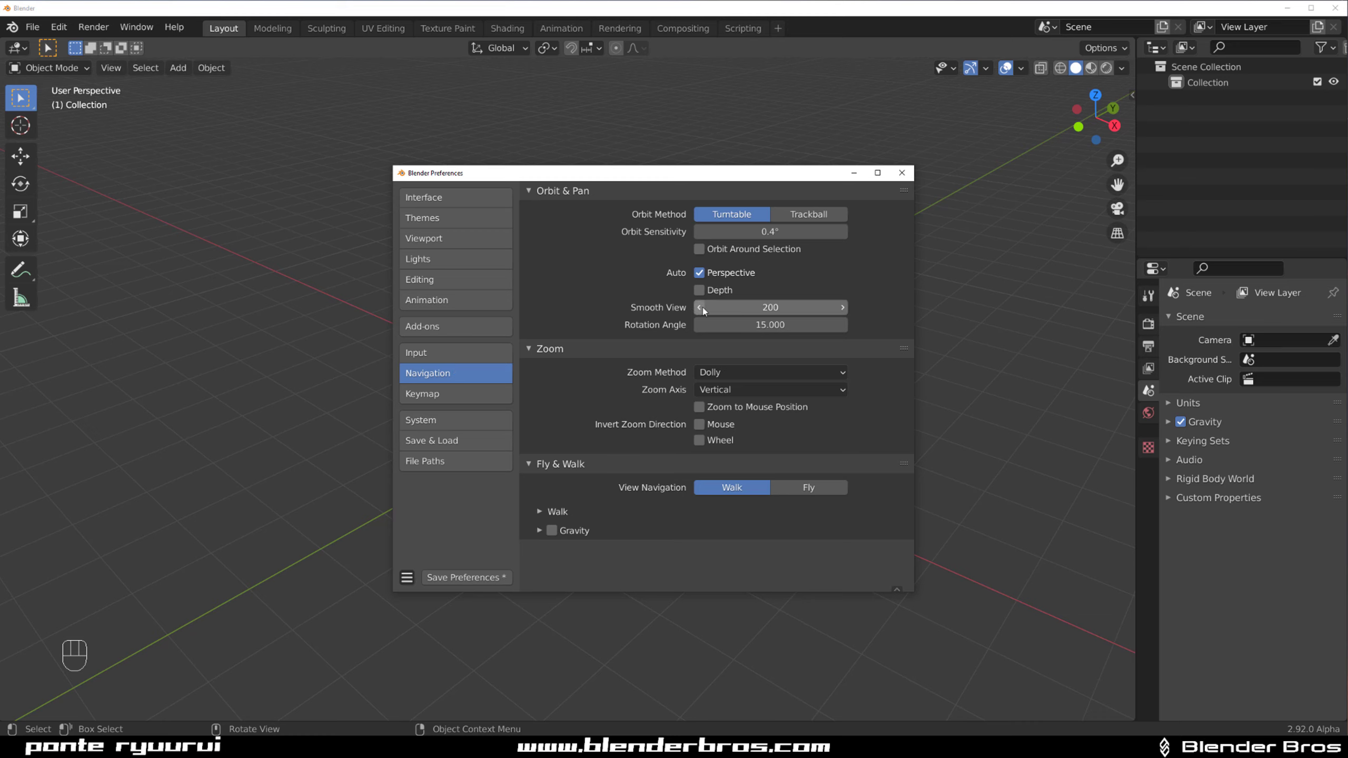
pyautogui.click(699, 249)
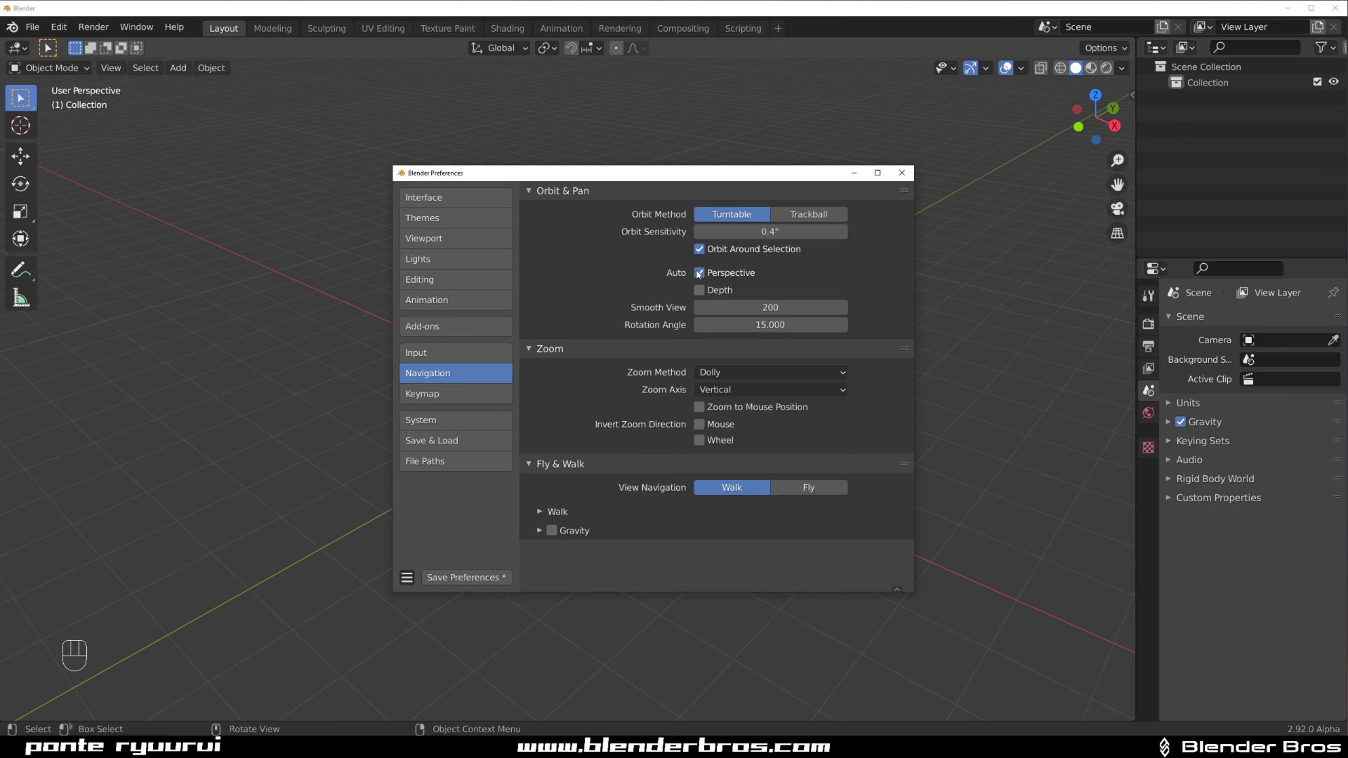
pyautogui.click(698, 273)
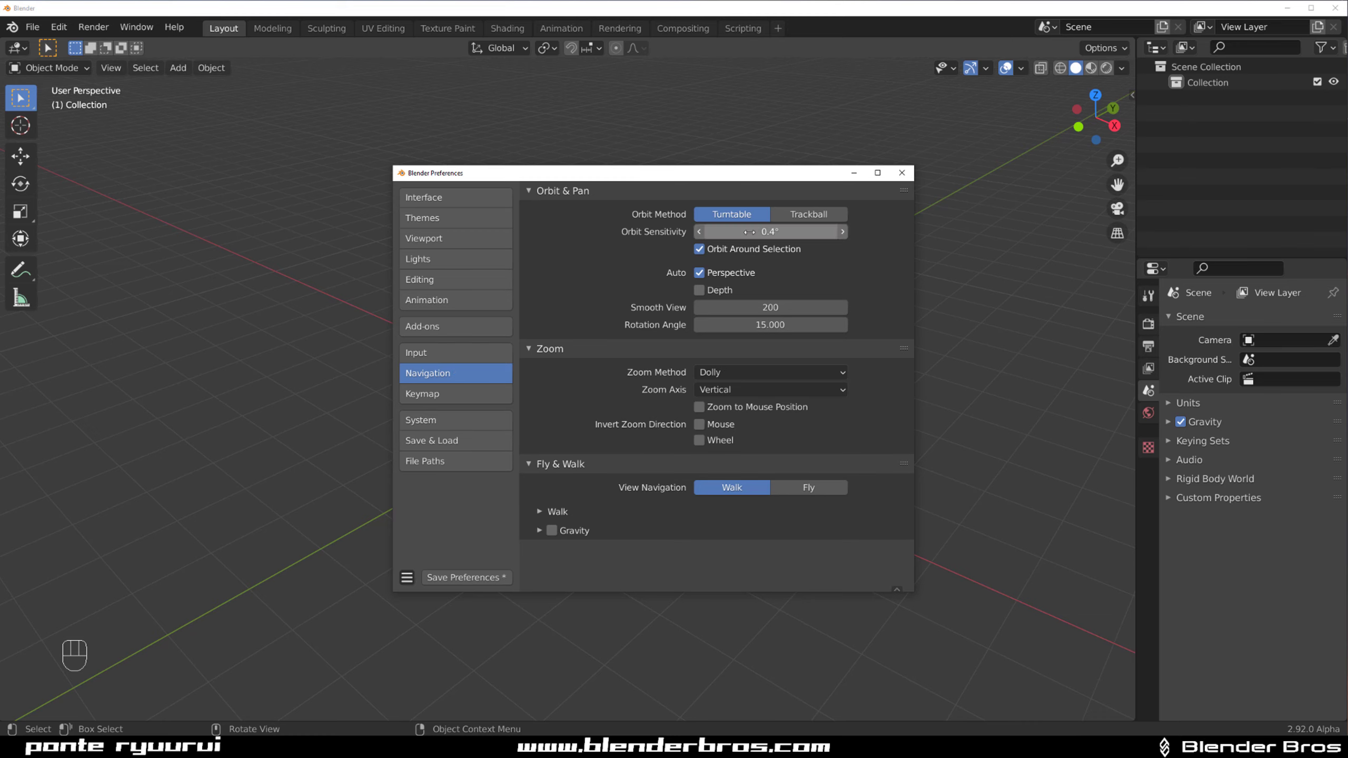
pyautogui.click(699, 291)
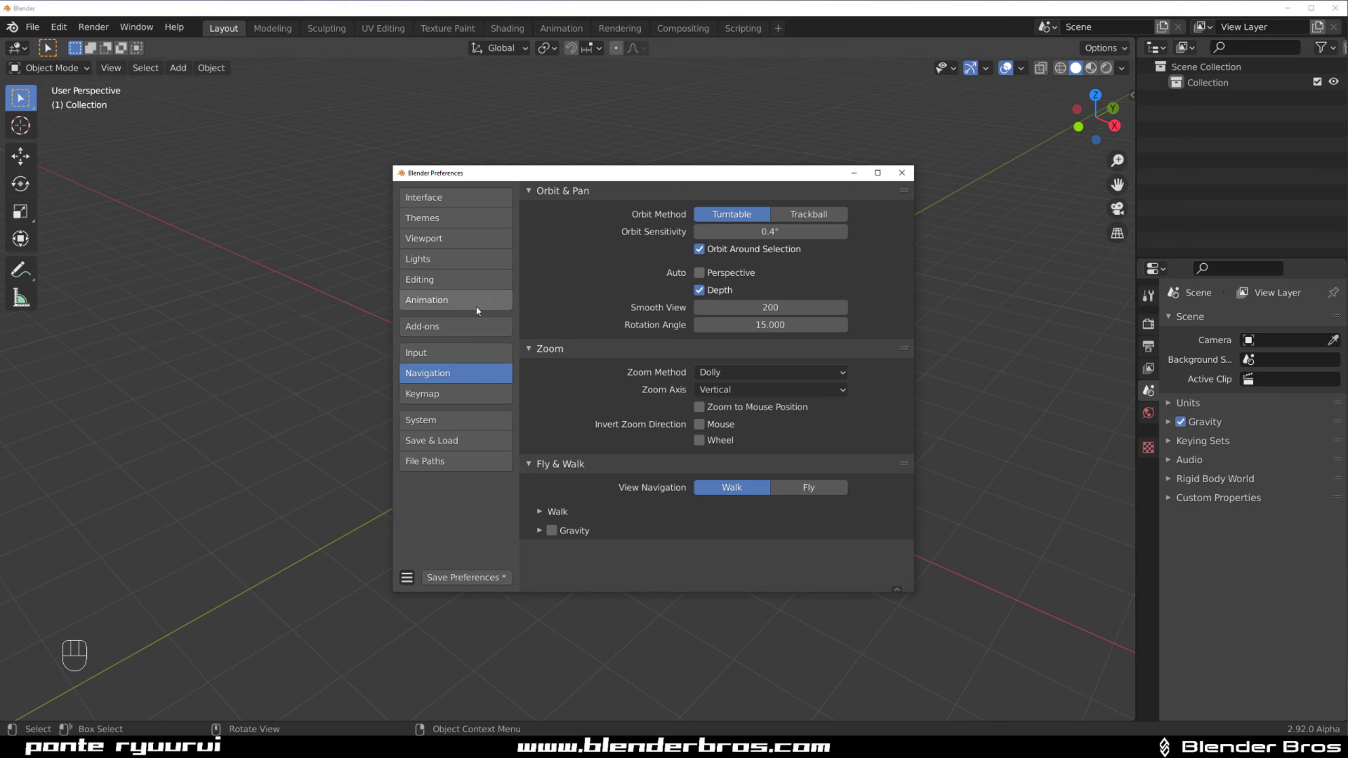
# Set the Spacebar Action to Search in the keymap preferences
pyautogui.click(464, 352)
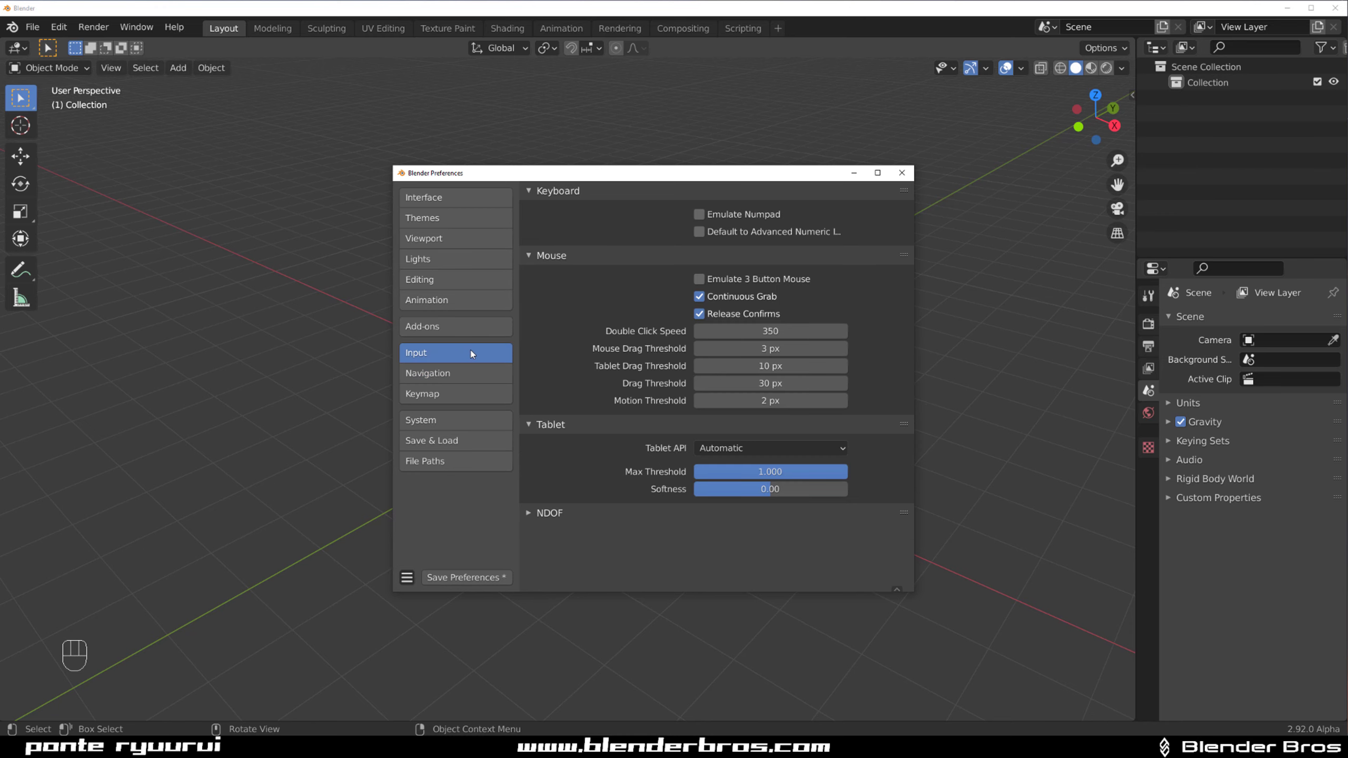
pyautogui.click(474, 373)
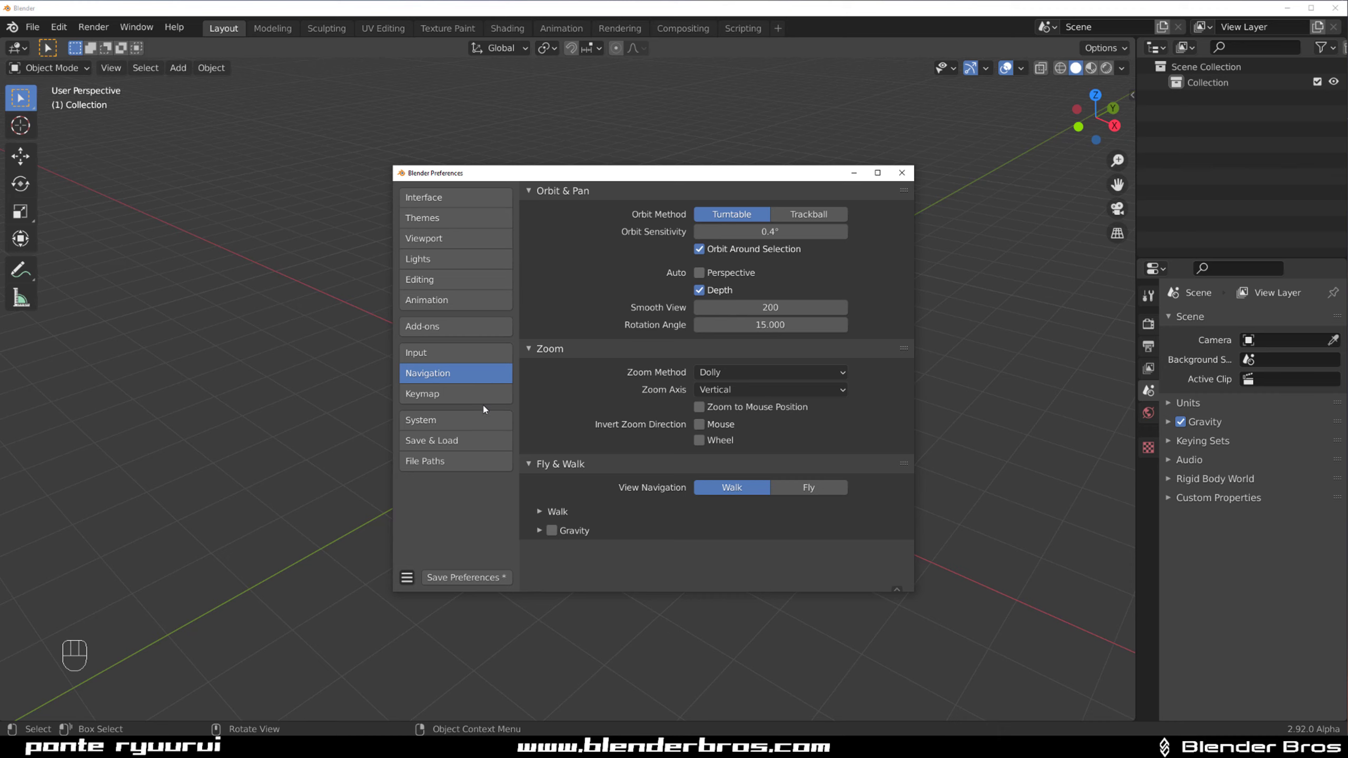
pyautogui.click(467, 394)
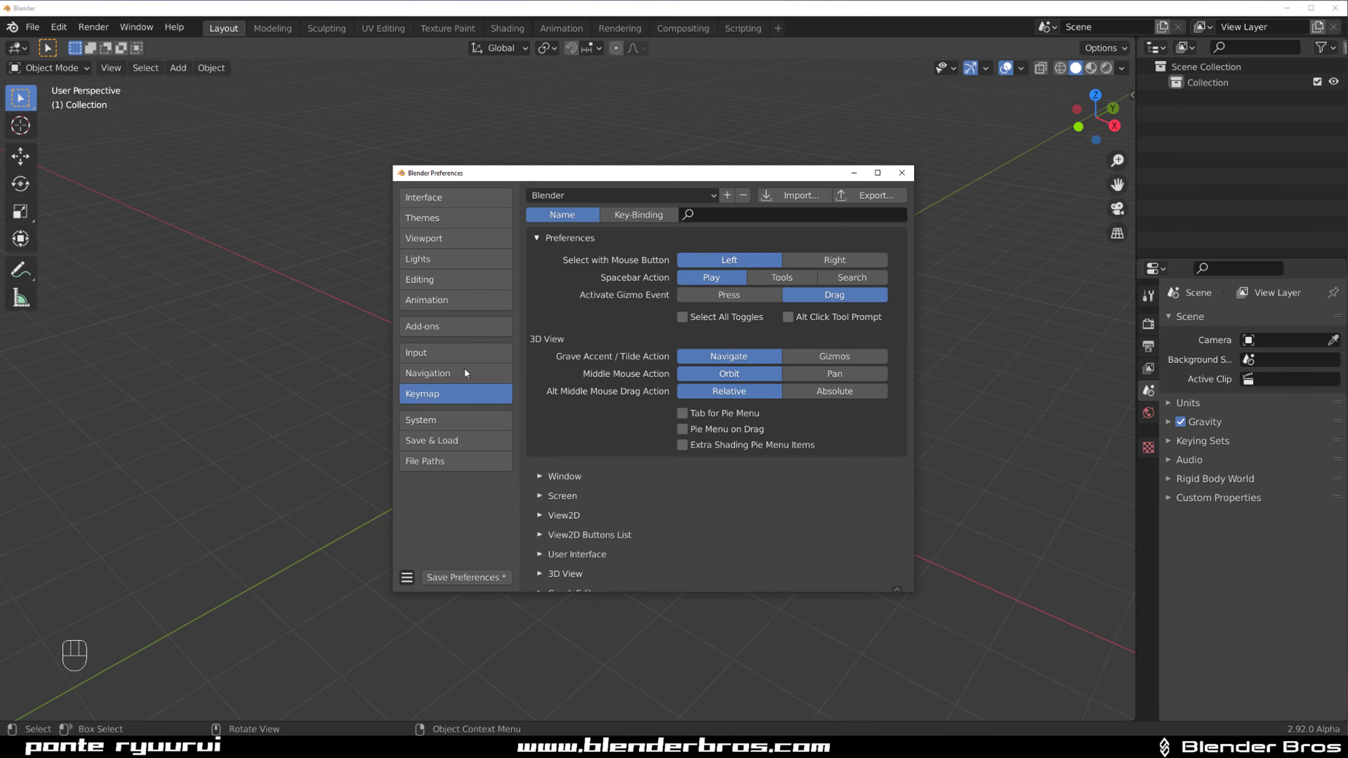
pyautogui.click(846, 281)
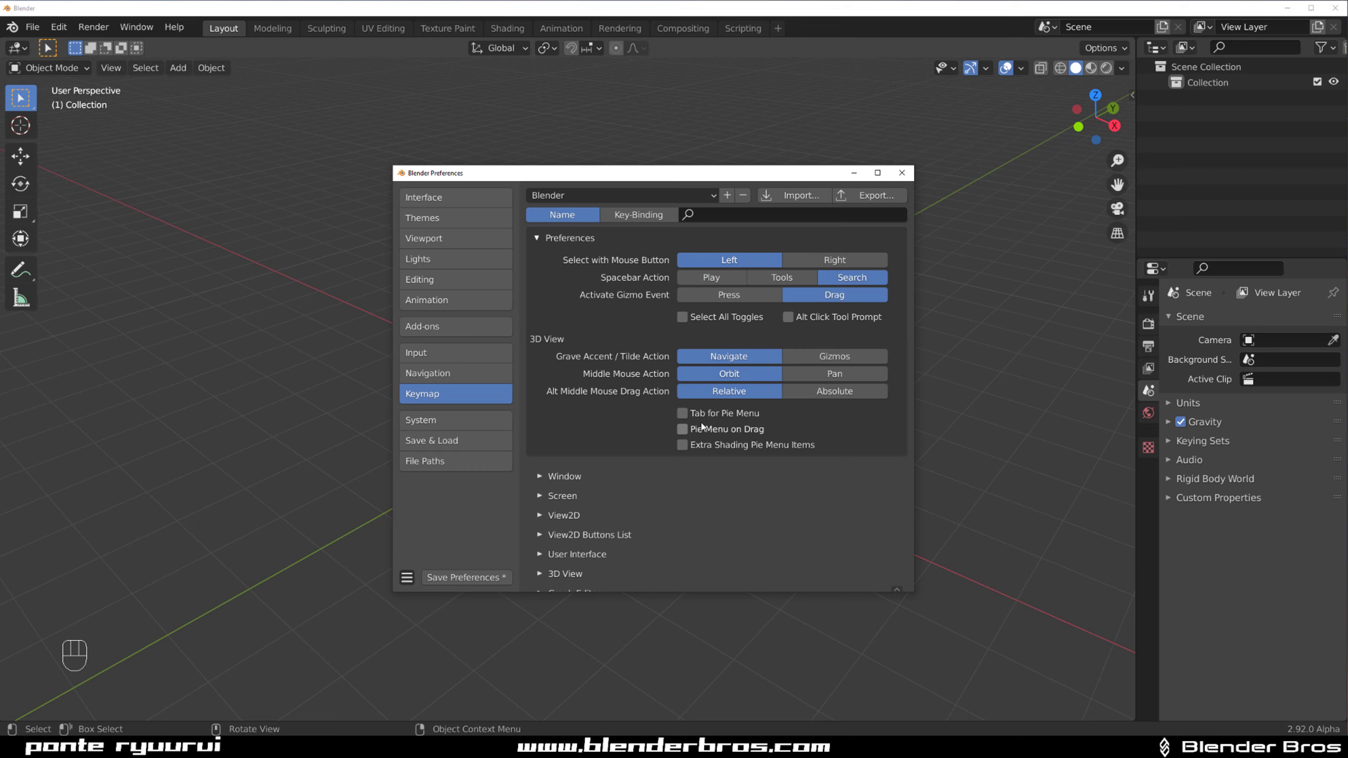
# In the system preferences, set Undo Steps to 256 and choose CUDA as the Cycles render device type
pyautogui.click(477, 421)
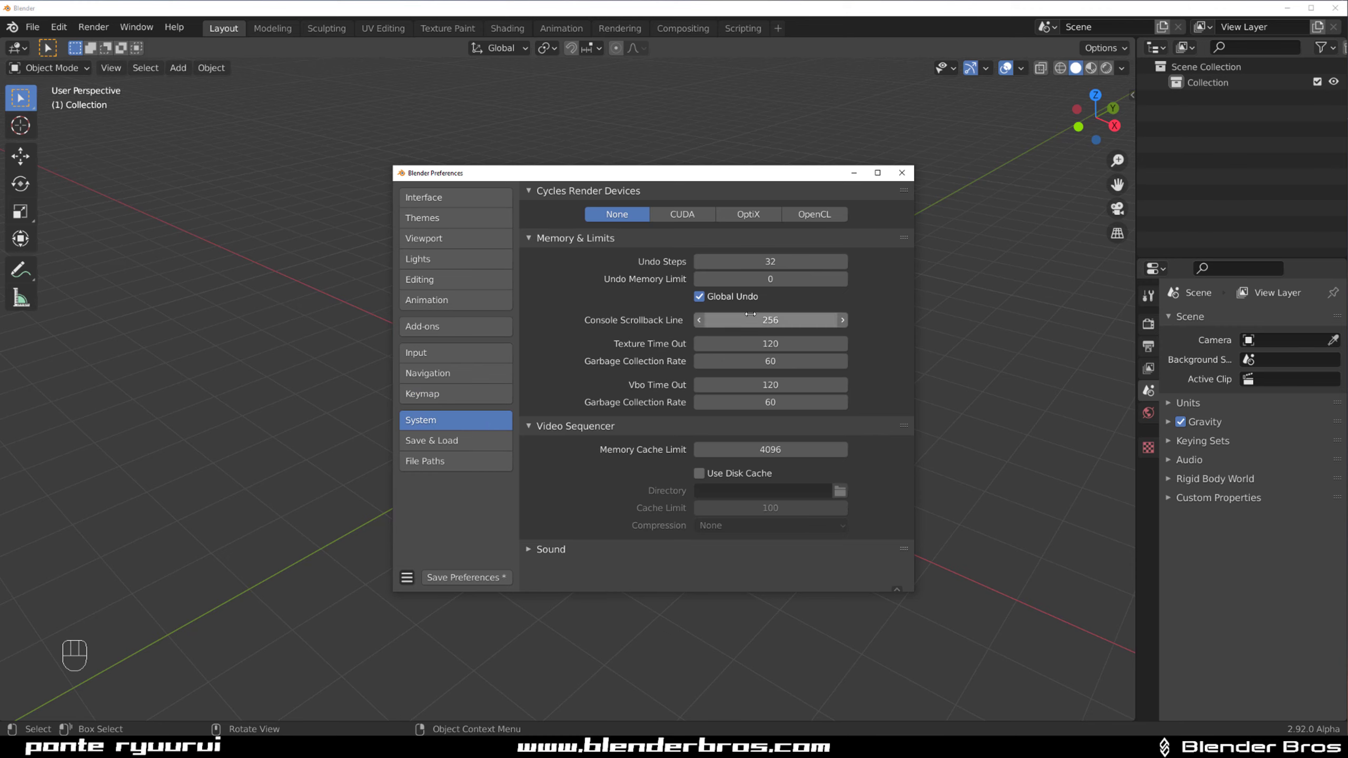
pyautogui.write('256')
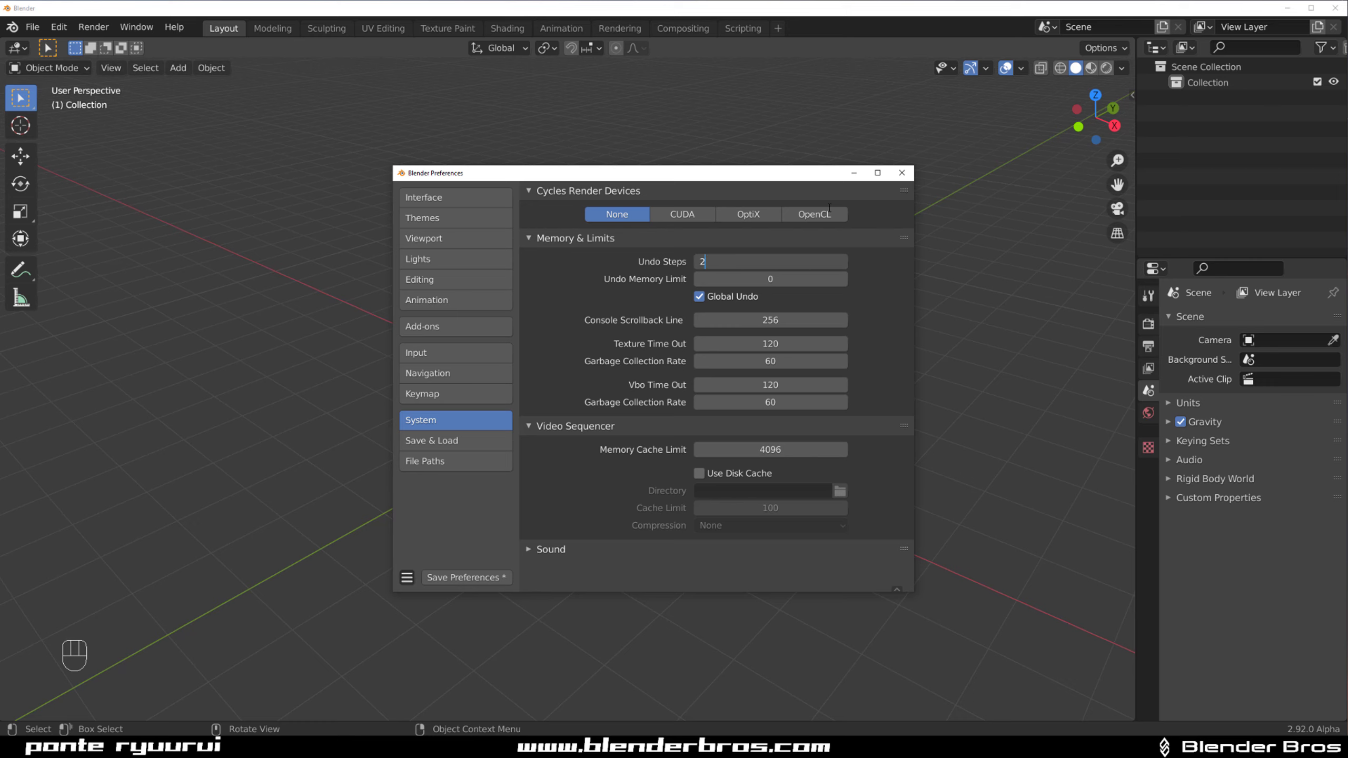
pyautogui.press('Return')
pyautogui.click(701, 208)
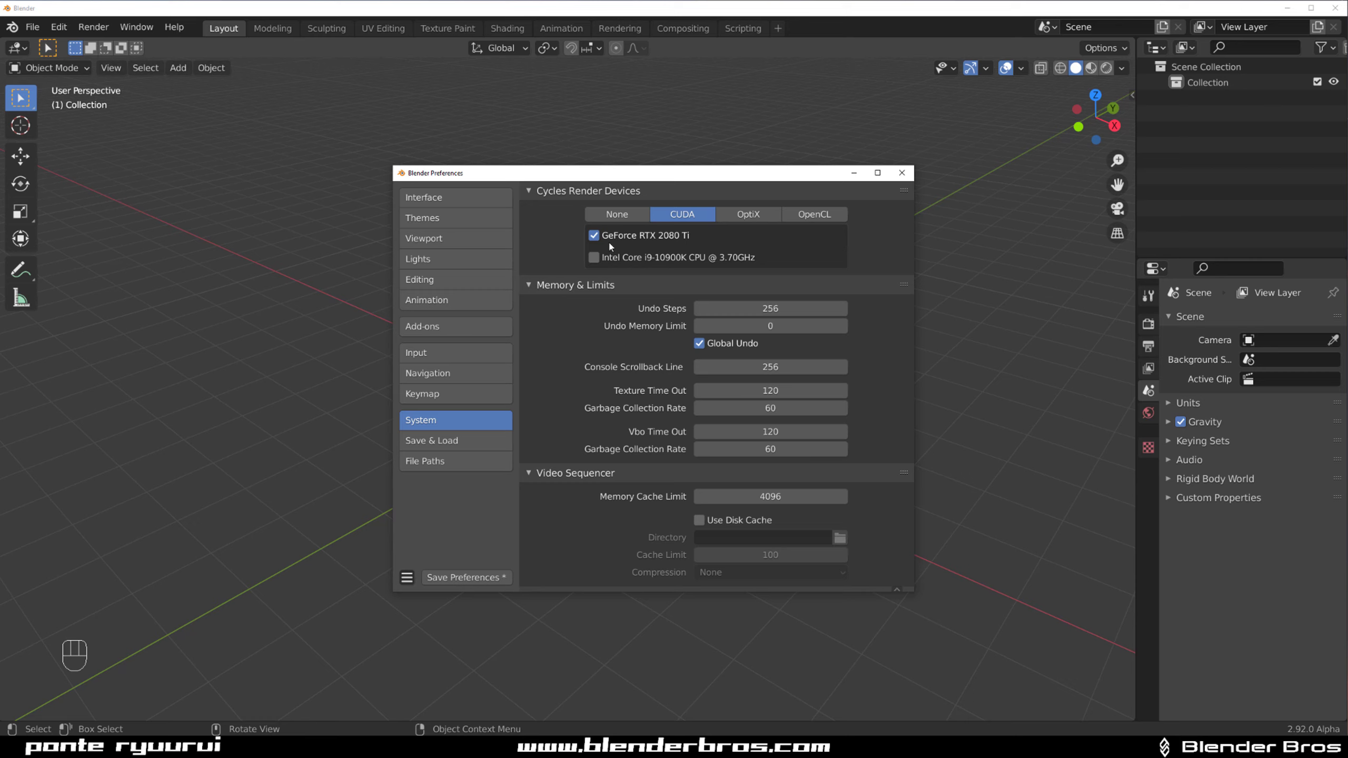
pyautogui.click(632, 214)
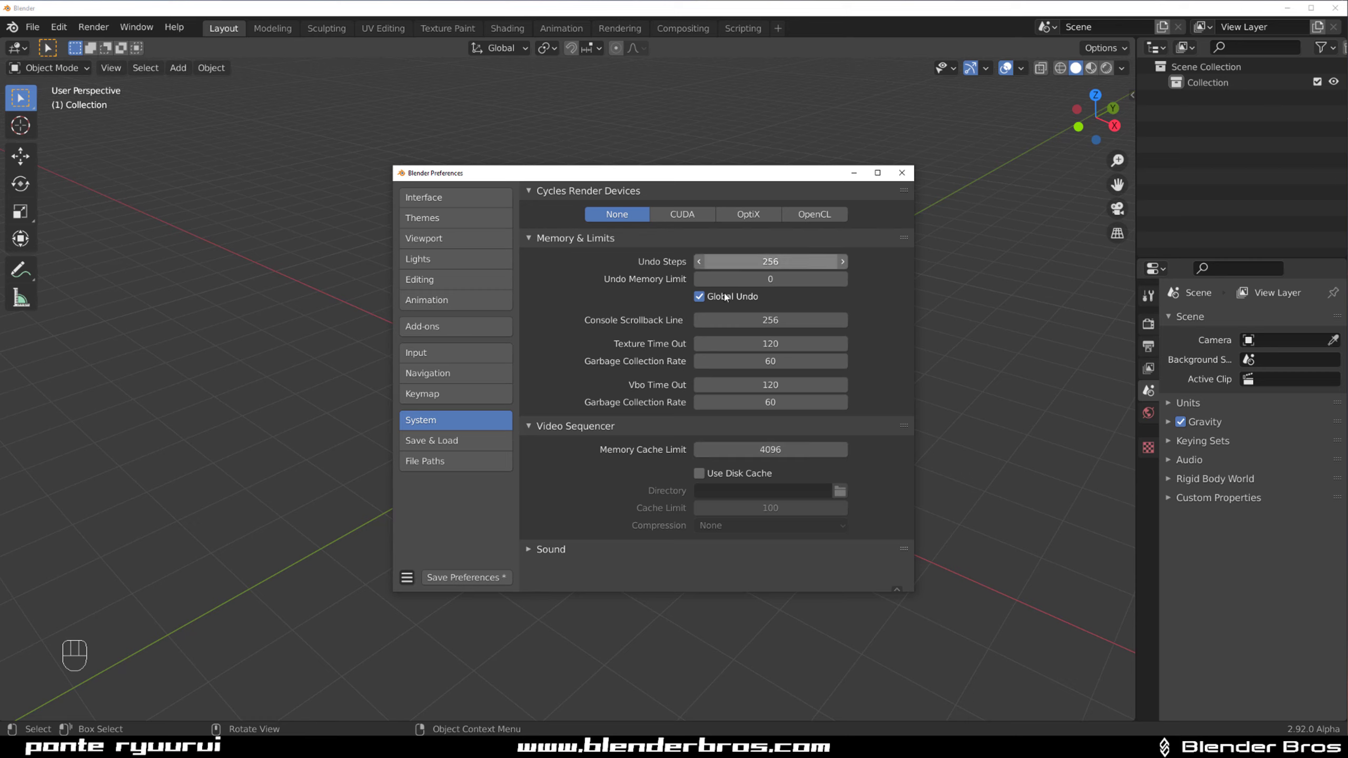
pyautogui.click(691, 213)
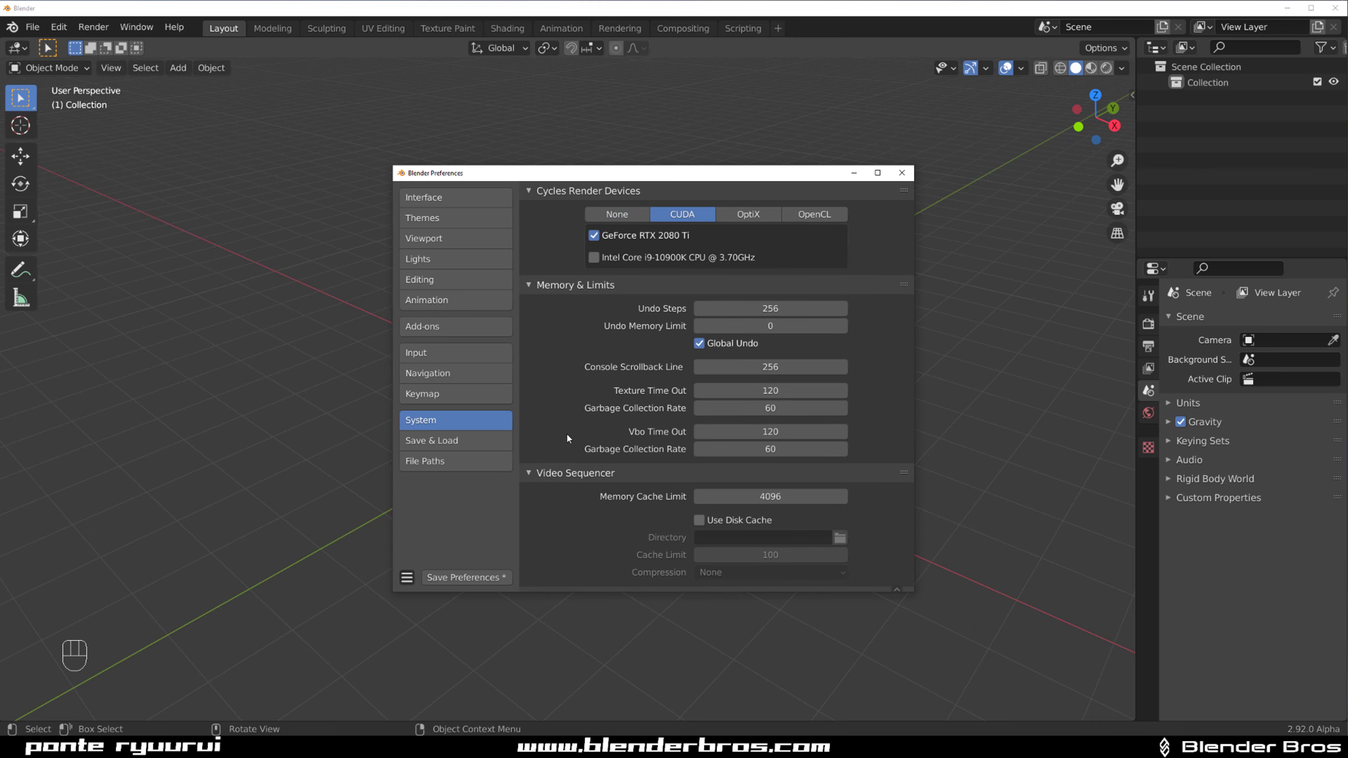
# Review the Save & Load and File Paths preferences, save the preferences, and close their window
pyautogui.click(489, 444)
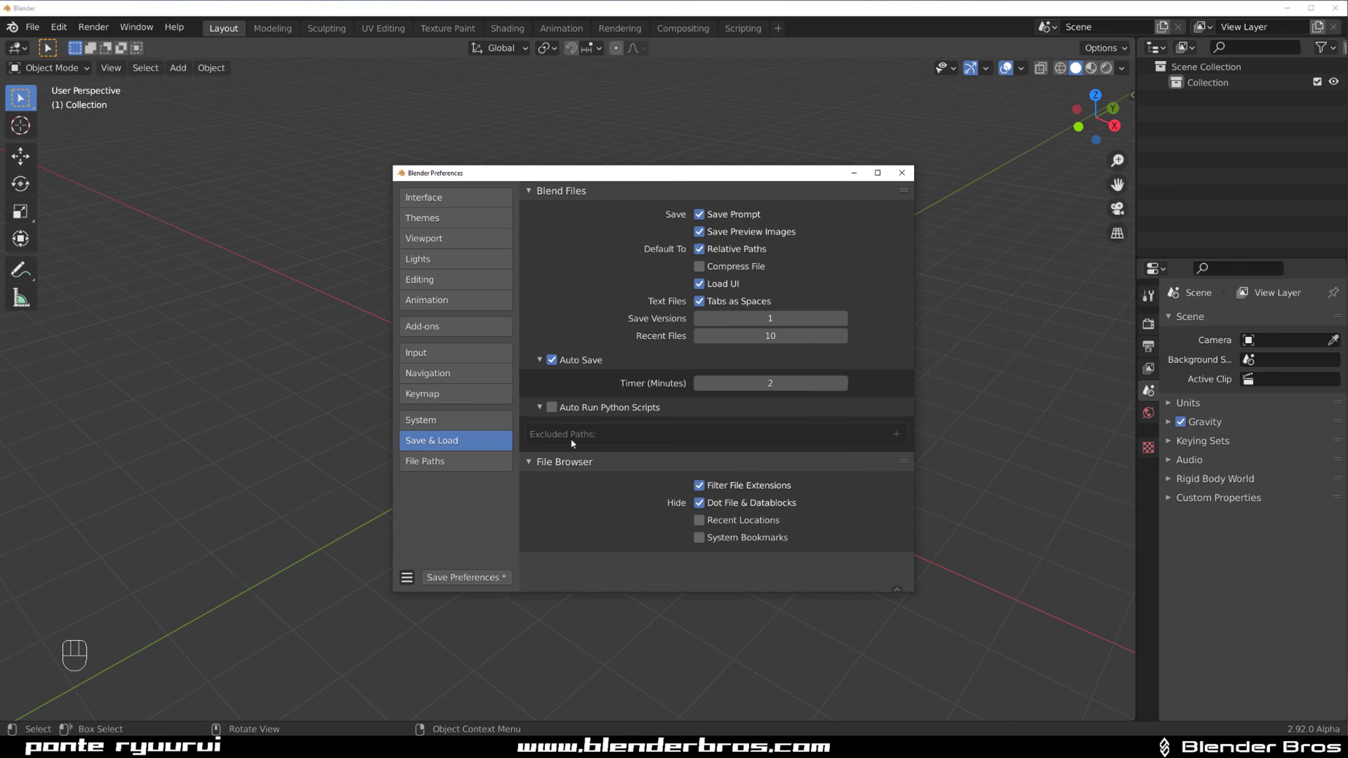
pyautogui.click(496, 461)
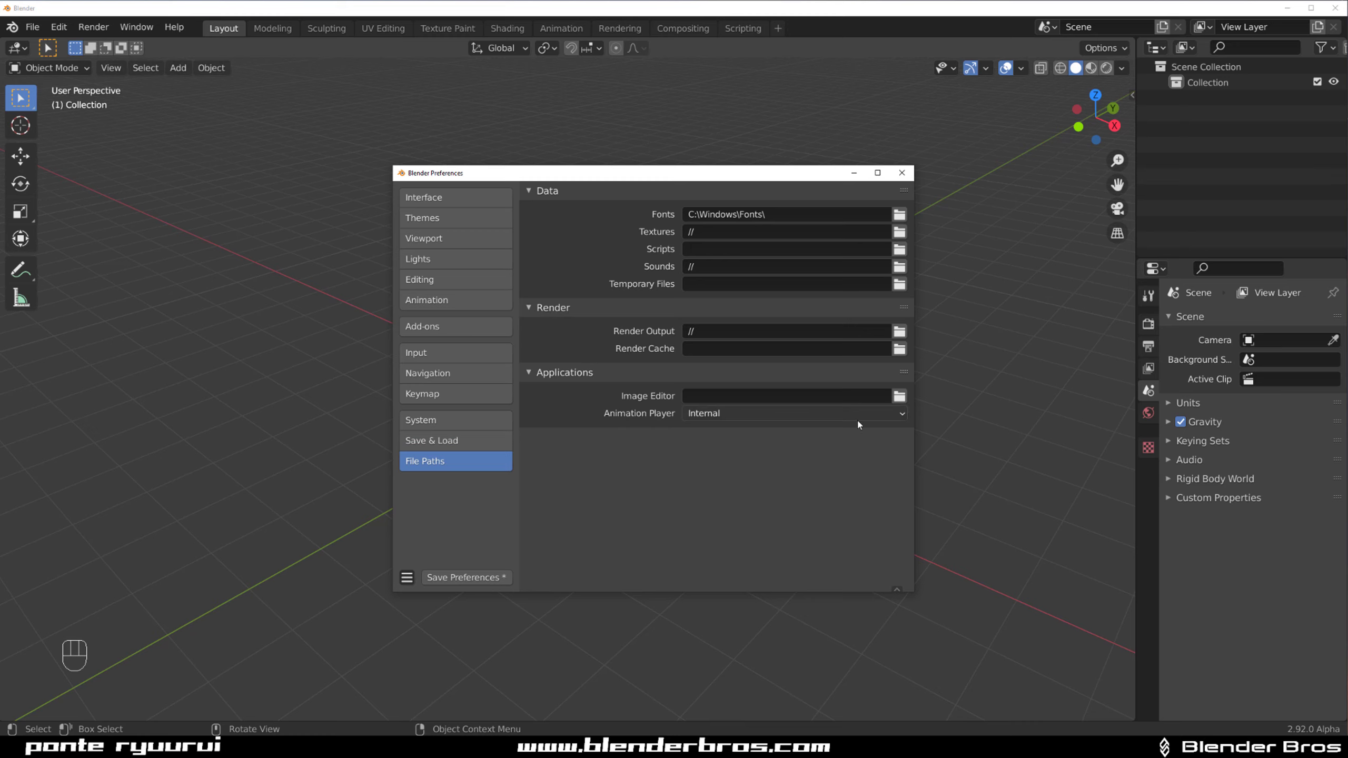
pyautogui.click(466, 575)
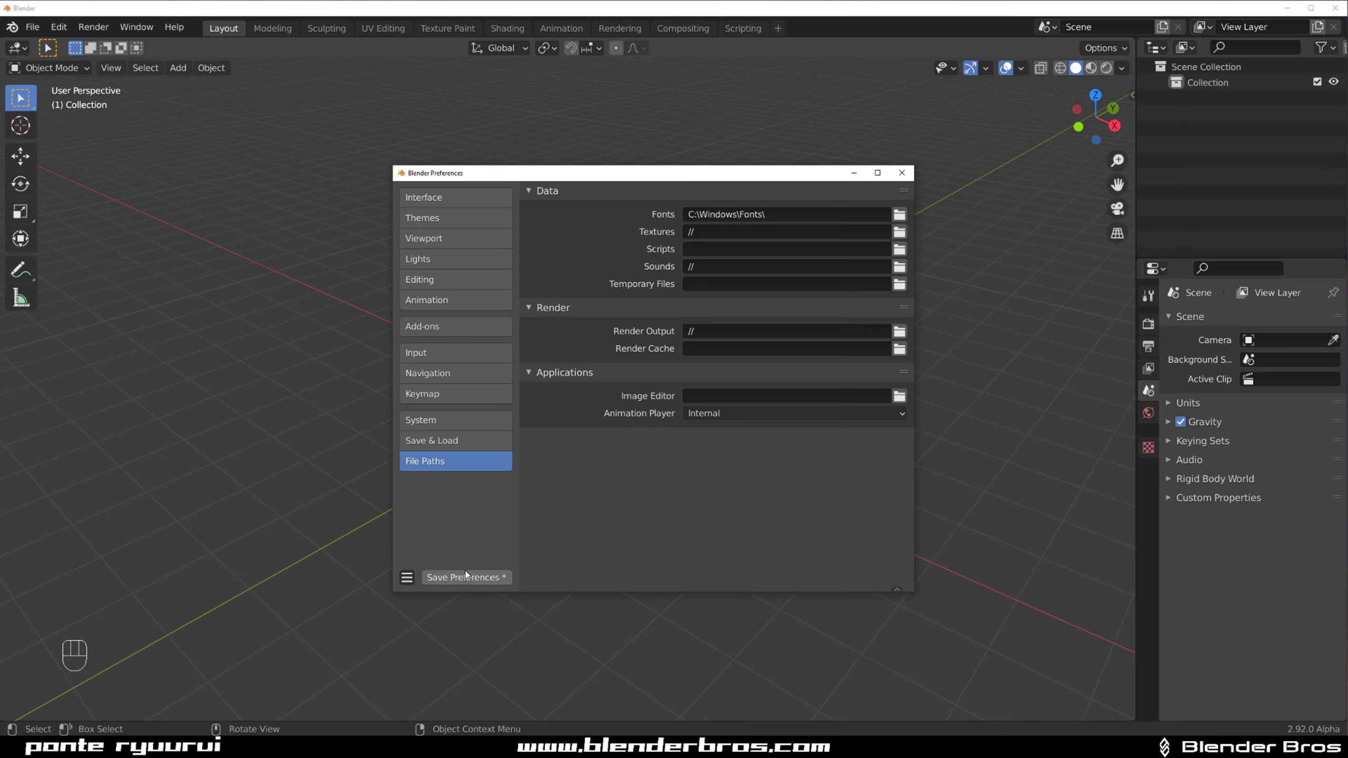
pyautogui.click(903, 174)
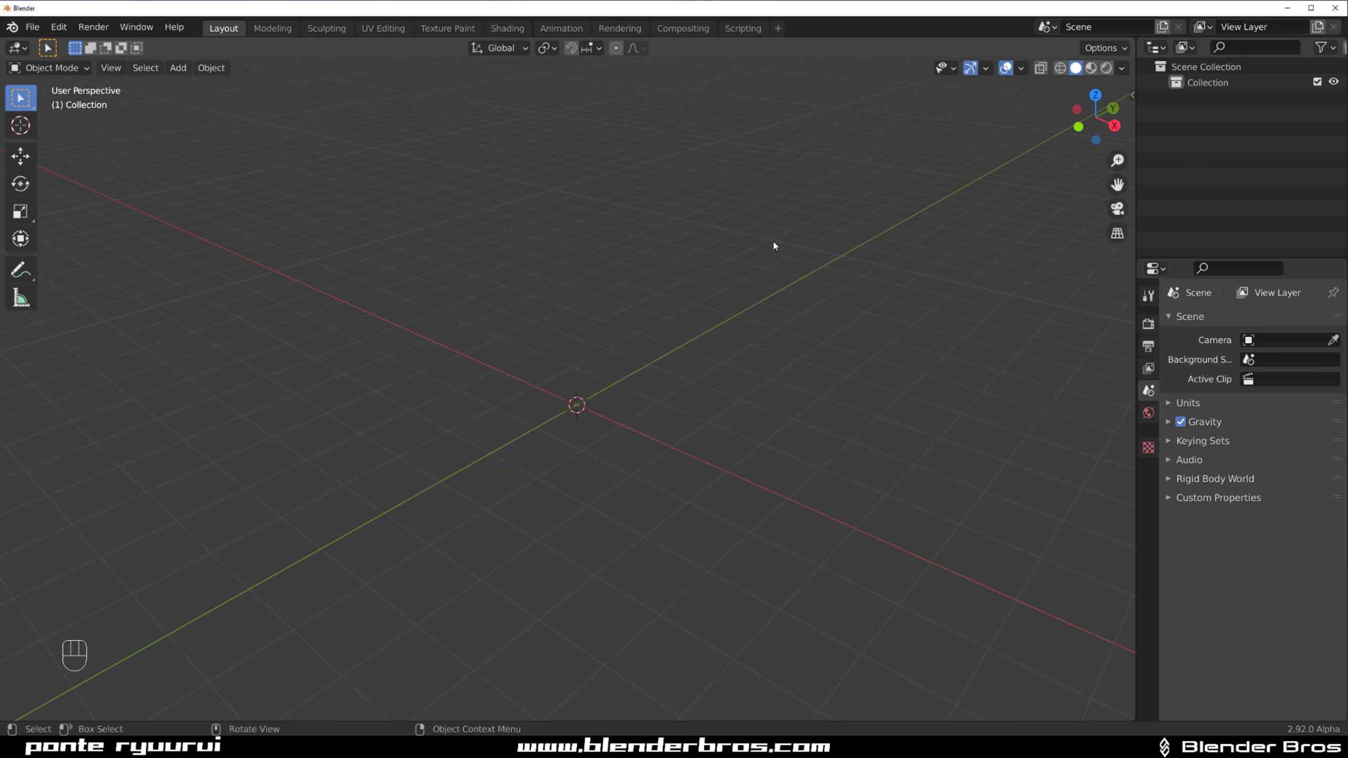
# Set the Eevee render sampling to 100 in the scene's render properties
pyautogui.click(1148, 323)
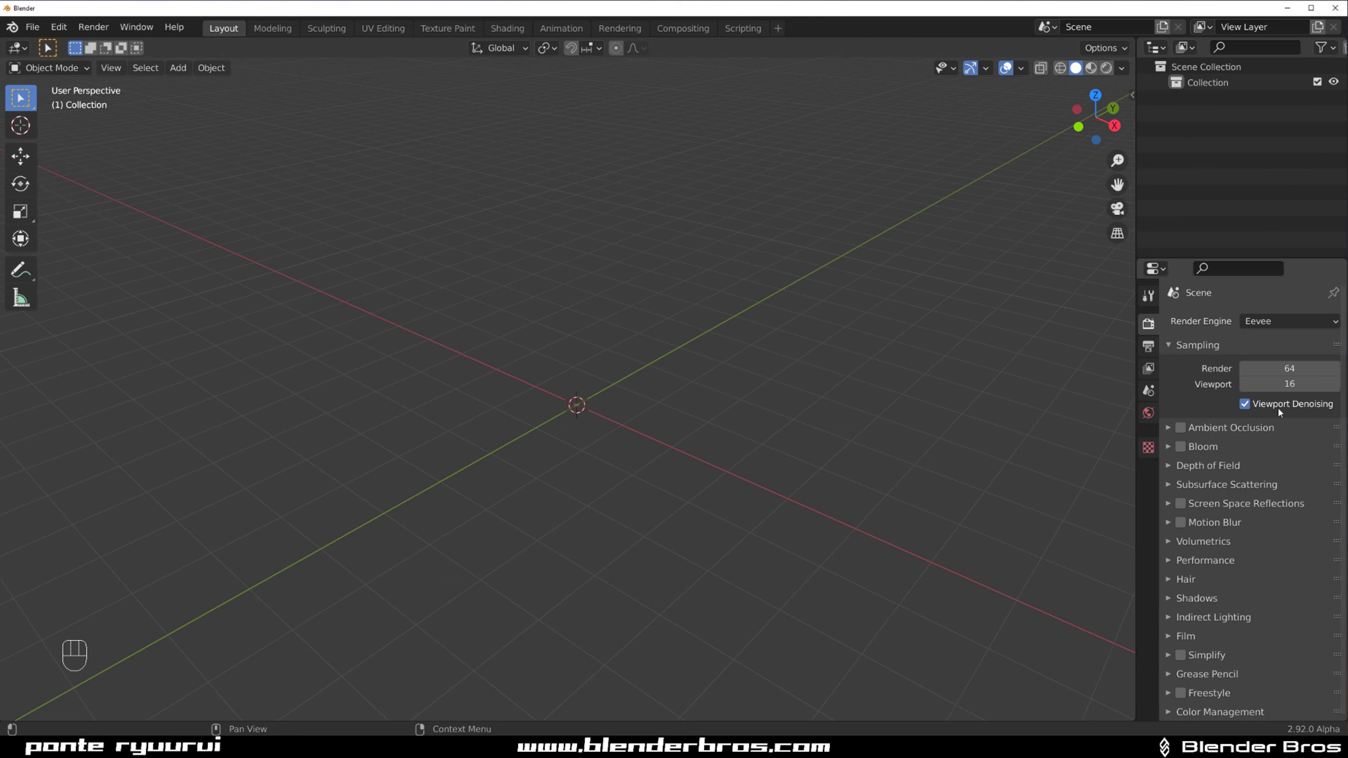
pyautogui.click(1294, 368)
pyautogui.write('100')
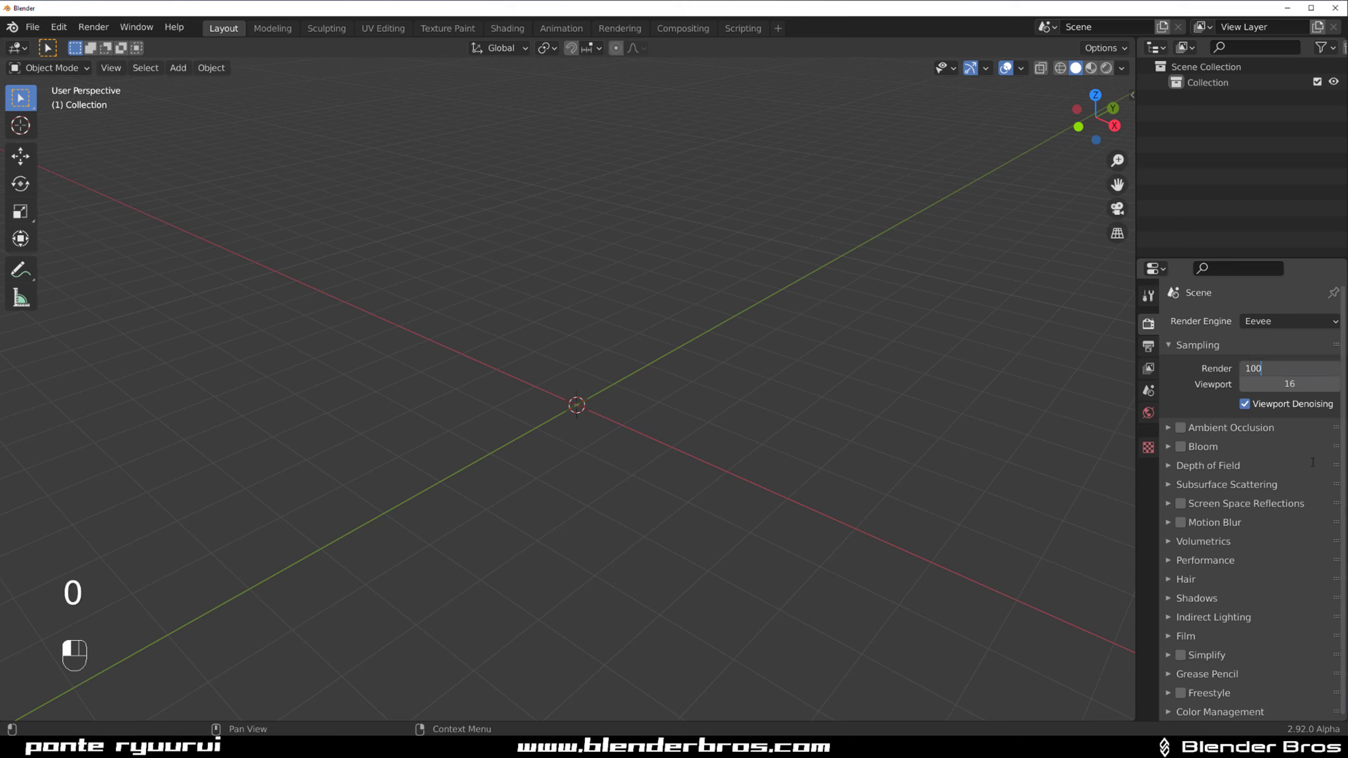
# Enable Ambient Occlusion and Bloom for Eevee, and collapse their settings
pyautogui.click(1180, 427)
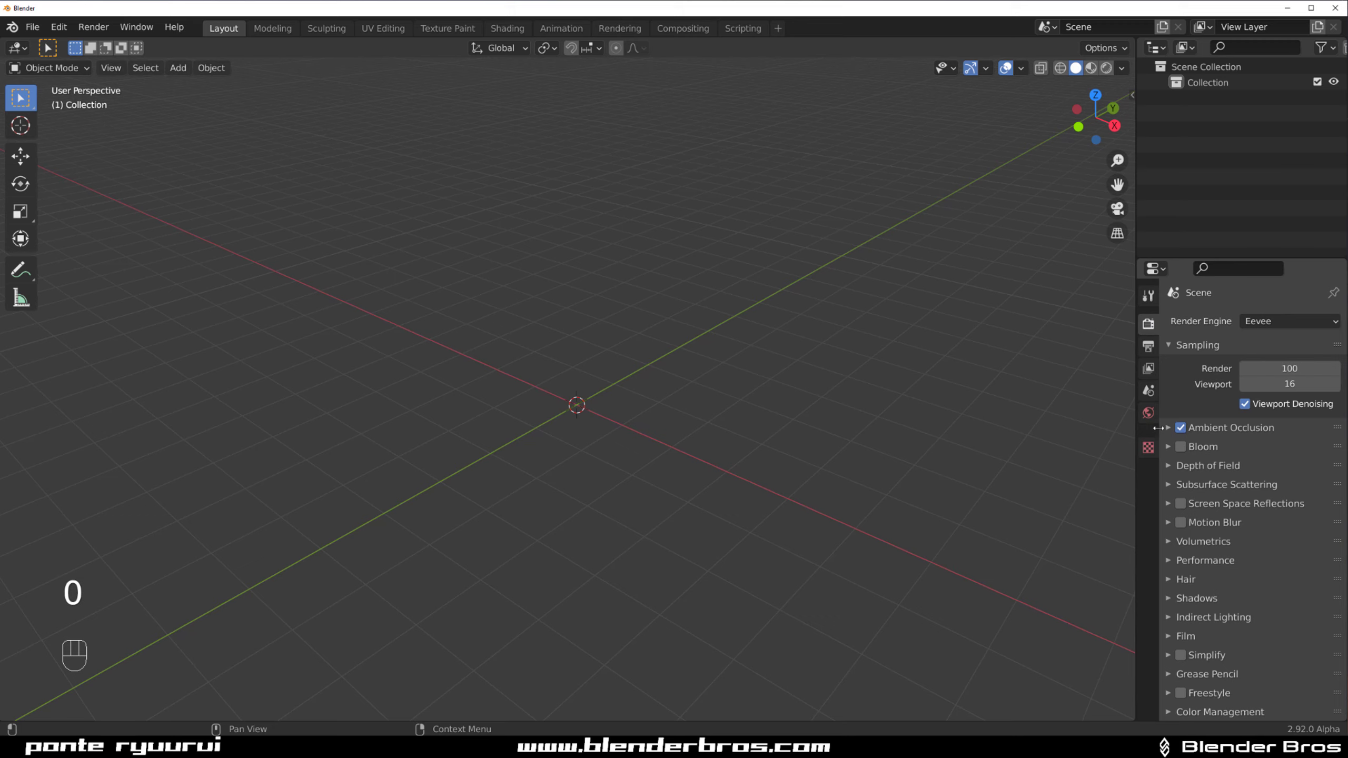
pyautogui.click(1169, 429)
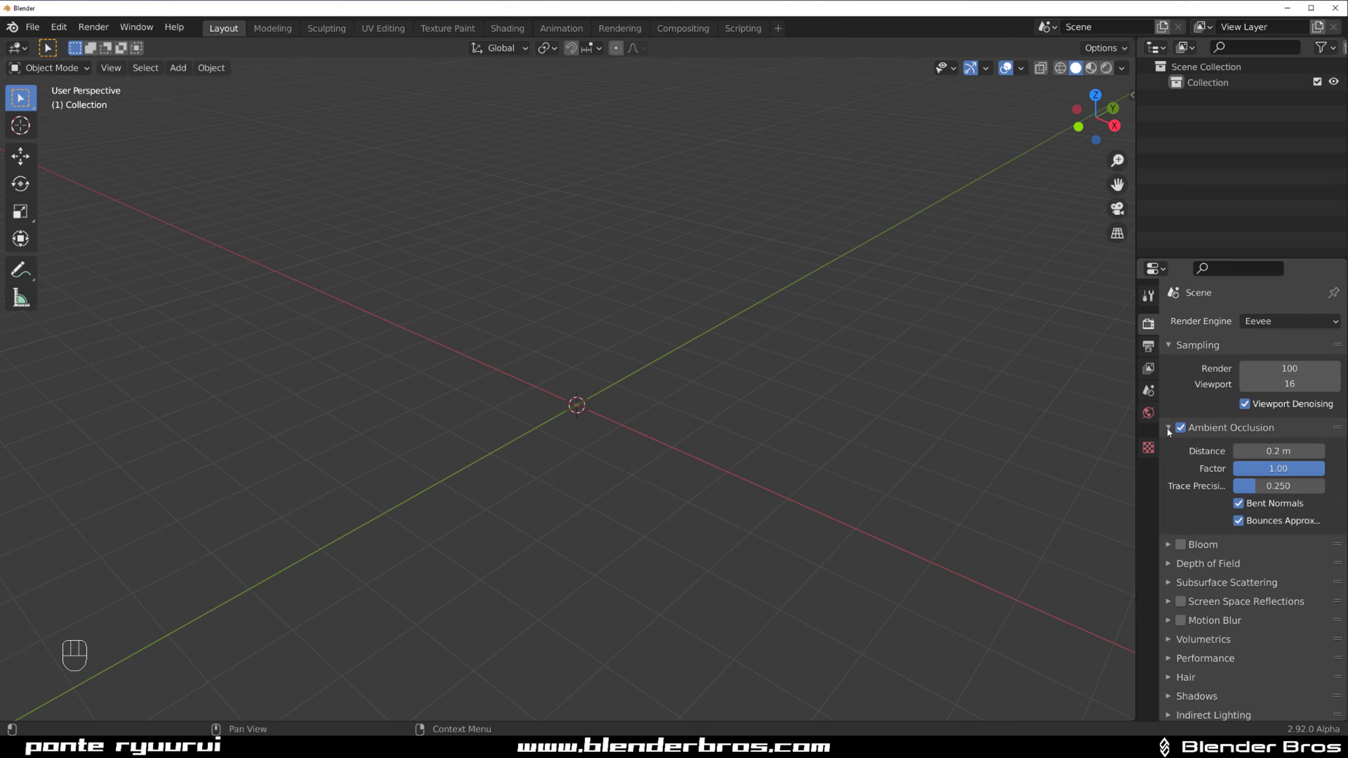
pyautogui.click(1181, 544)
pyautogui.scroll(-5, 1221, 472)
pyautogui.scroll(2, 1169, 358)
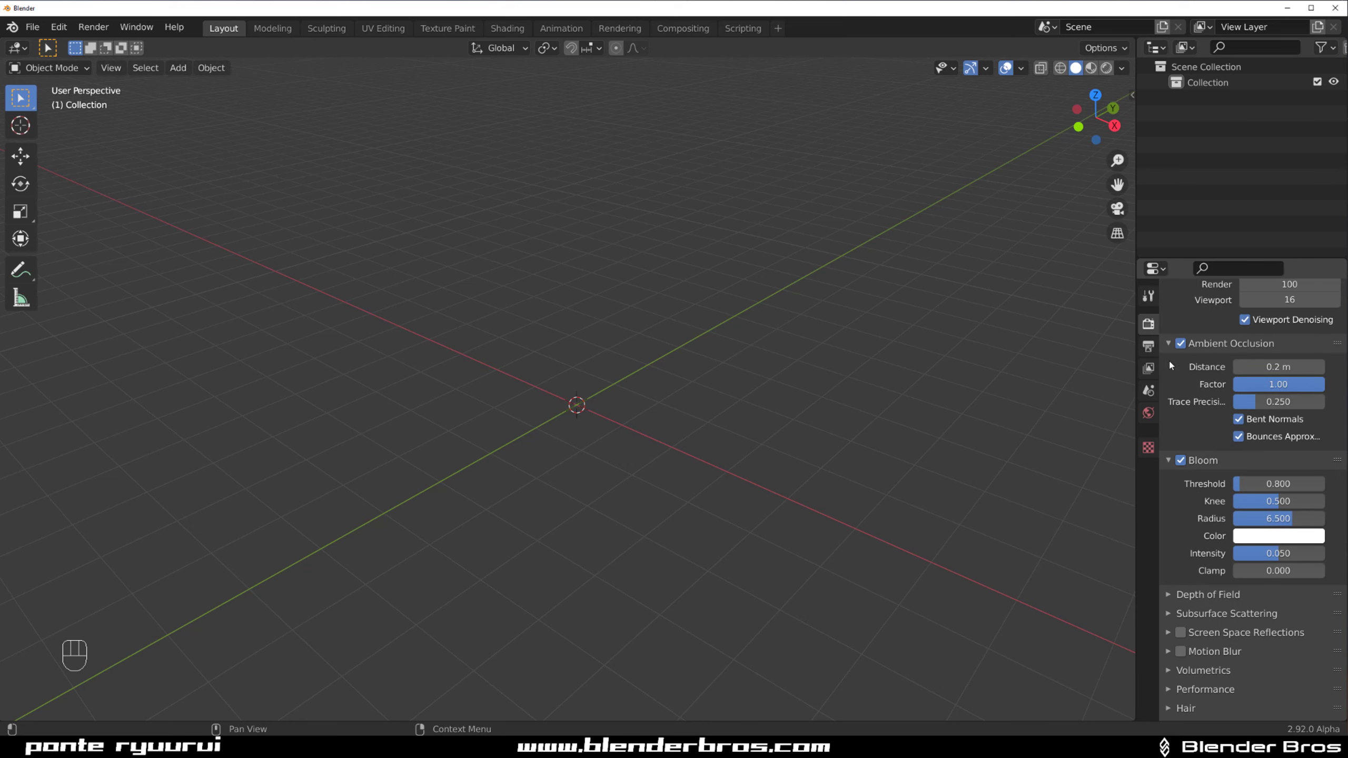
pyautogui.click(1169, 345)
pyautogui.click(1170, 369)
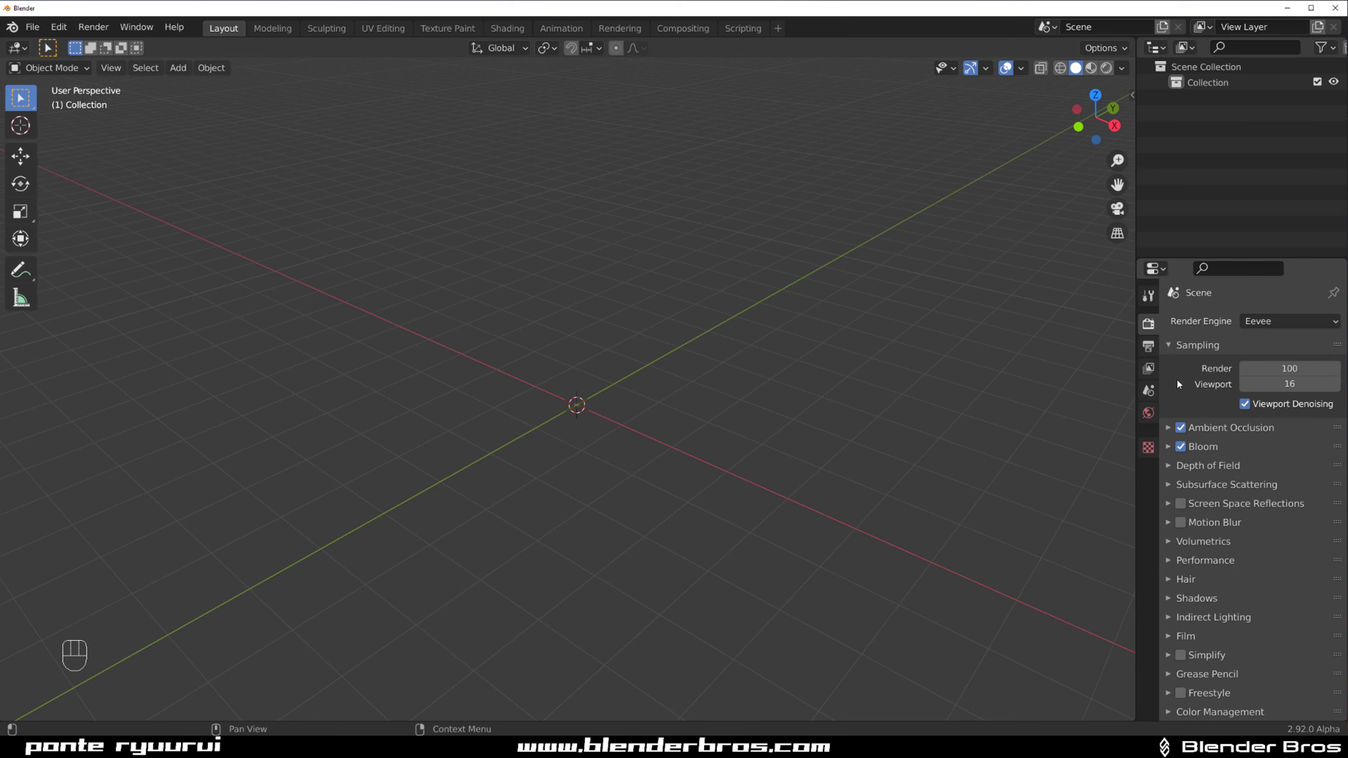
# Enable Screen Space Reflections for Eevee and turn on its Refraction option
pyautogui.click(1174, 469)
pyautogui.click(1169, 466)
pyautogui.click(1168, 485)
pyautogui.click(1168, 485)
pyautogui.click(1169, 504)
pyautogui.click(1169, 504)
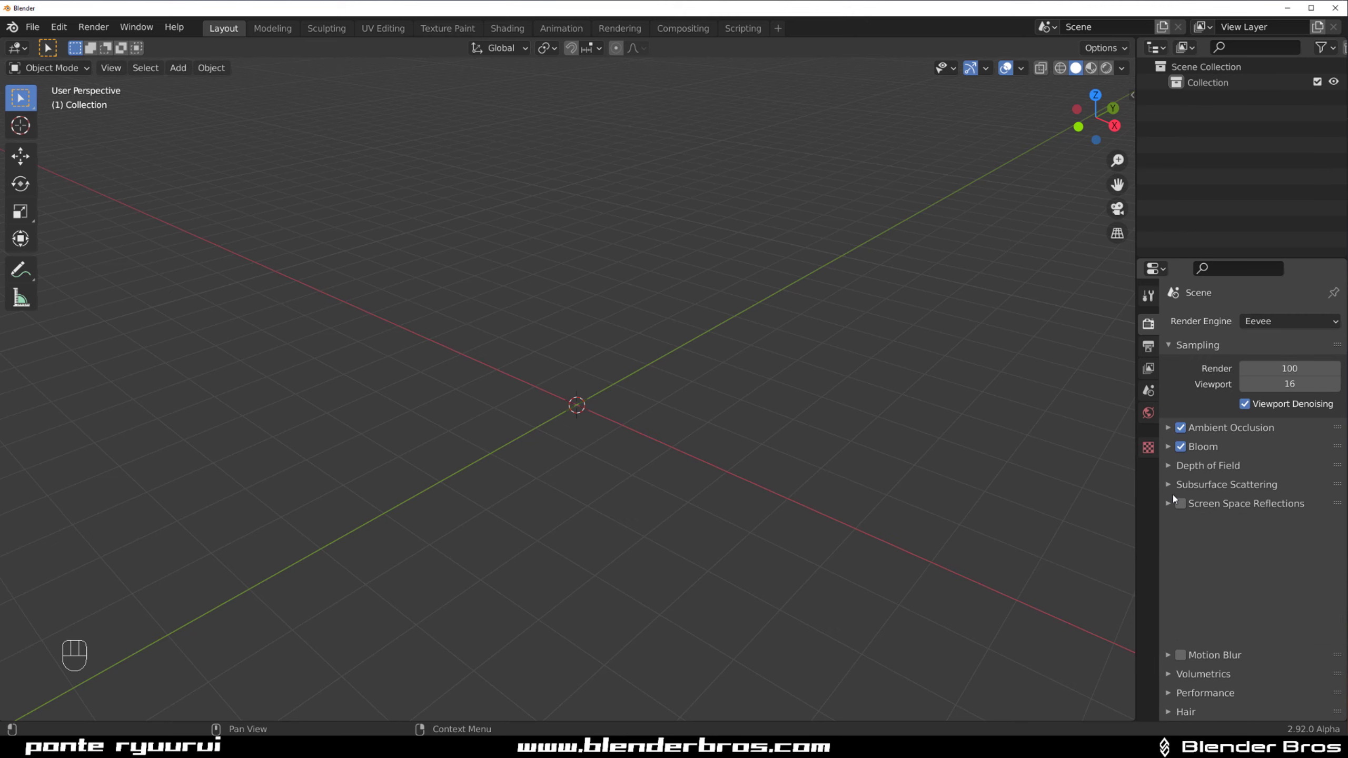
pyautogui.click(1180, 504)
pyautogui.click(1169, 506)
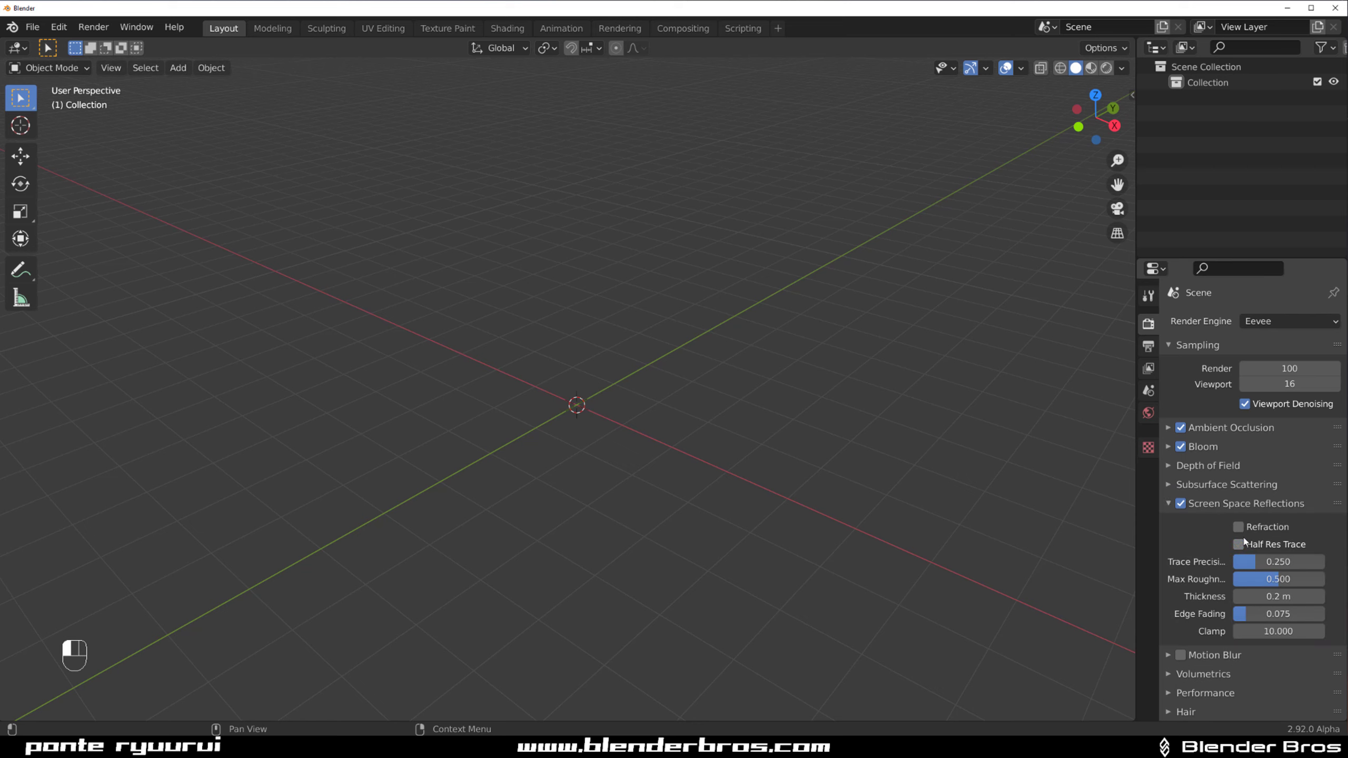
pyautogui.click(1237, 527)
pyautogui.scroll(-5, 1238, 531)
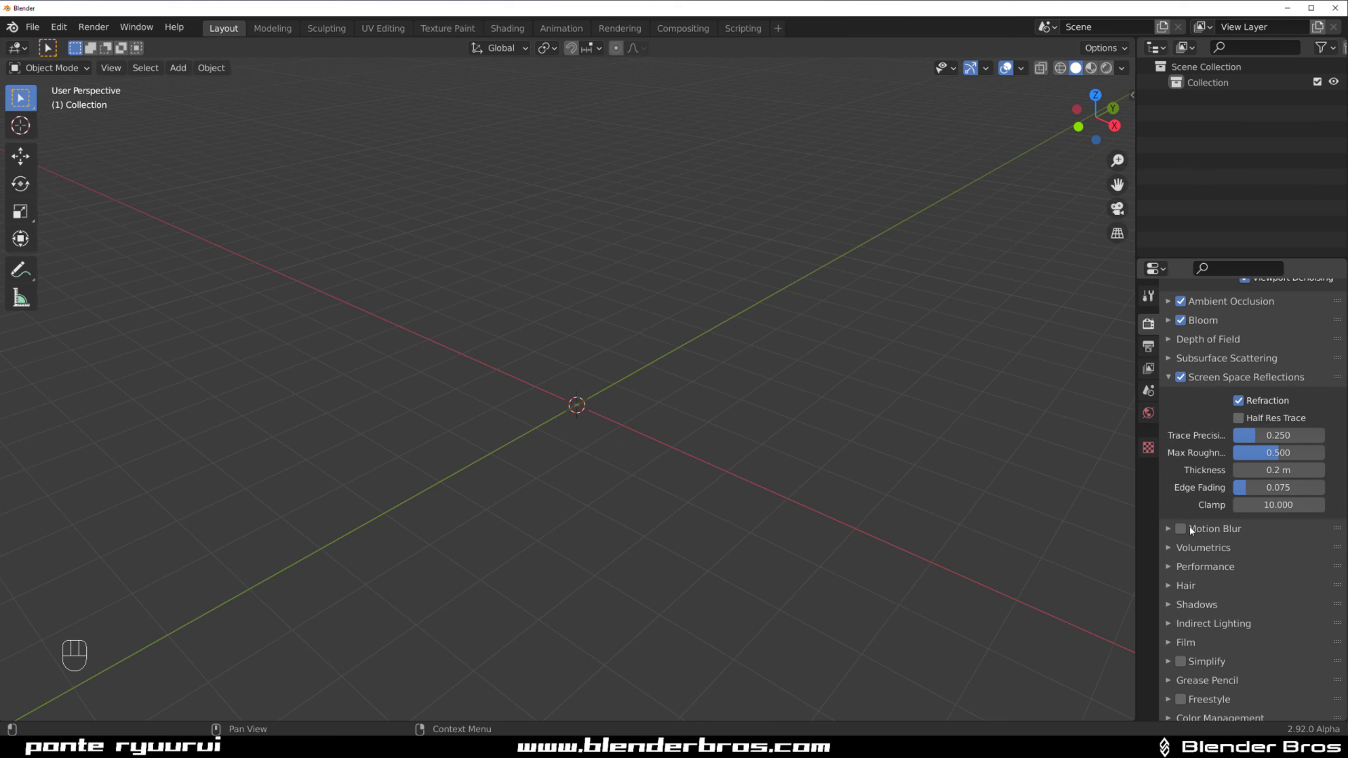
# Collapse the Screen Space Reflections and Sampling settings, keeping Motion Blur off
pyautogui.click(1180, 529)
pyautogui.click(1168, 528)
pyautogui.click(1168, 376)
pyautogui.click(1168, 346)
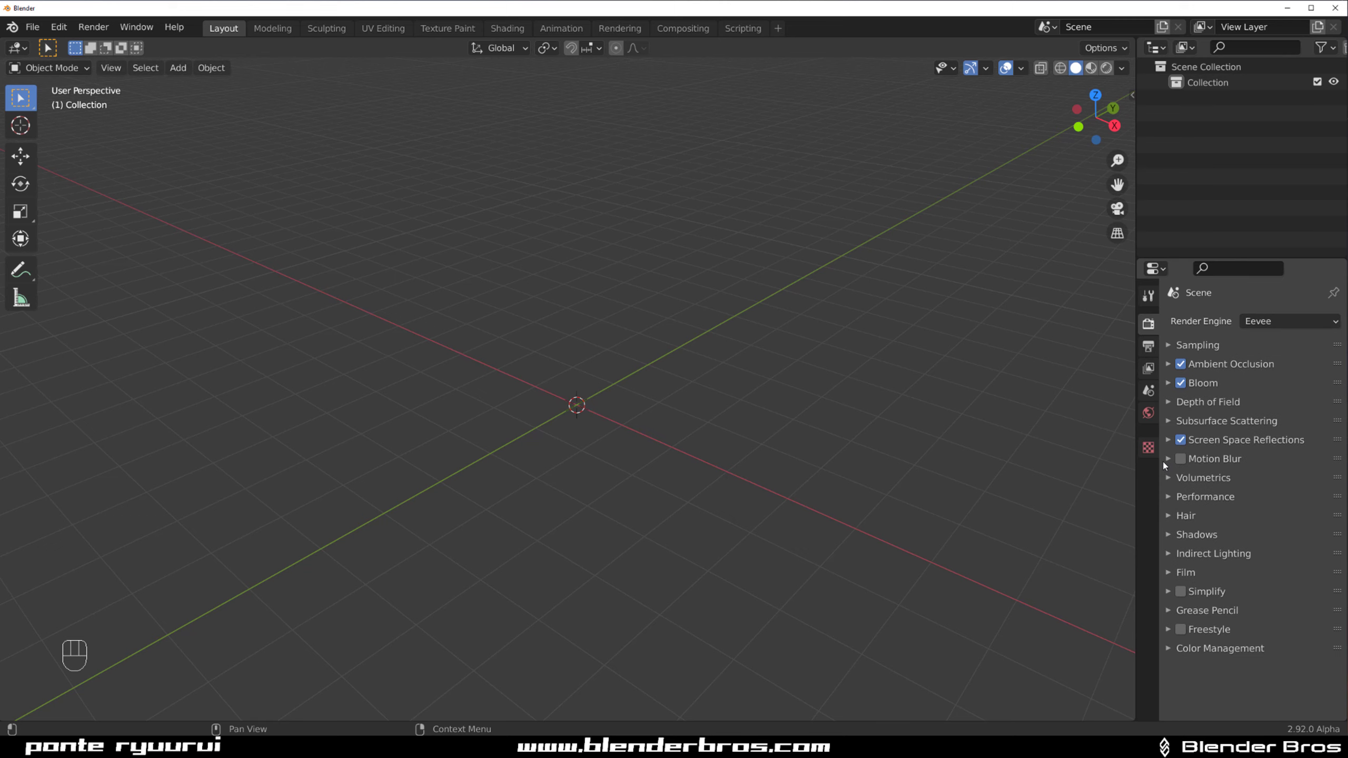
# Set the Eevee shadows' Cube Size and Cascade Size to 2048 px and enable High Bitdepth
pyautogui.click(1174, 535)
pyautogui.click(1268, 560)
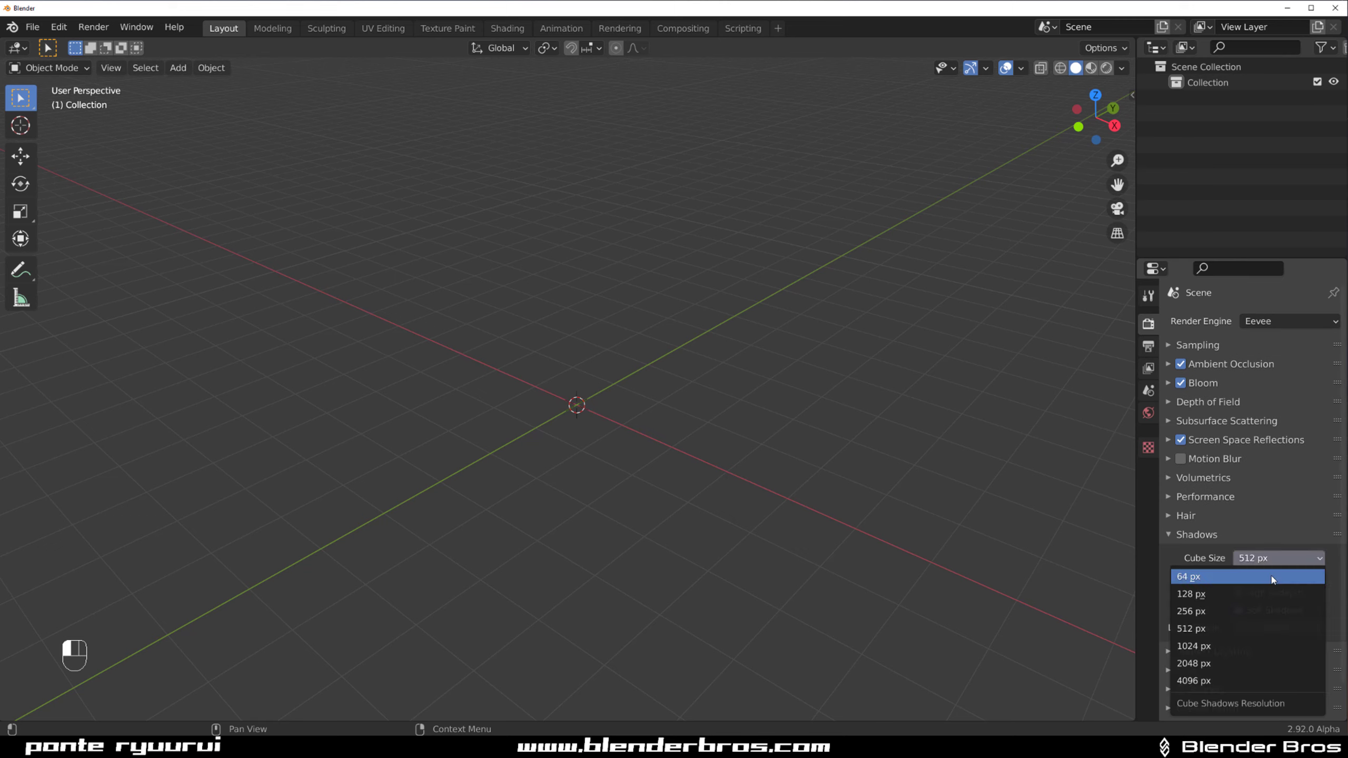
pyautogui.click(1243, 663)
pyautogui.click(1268, 579)
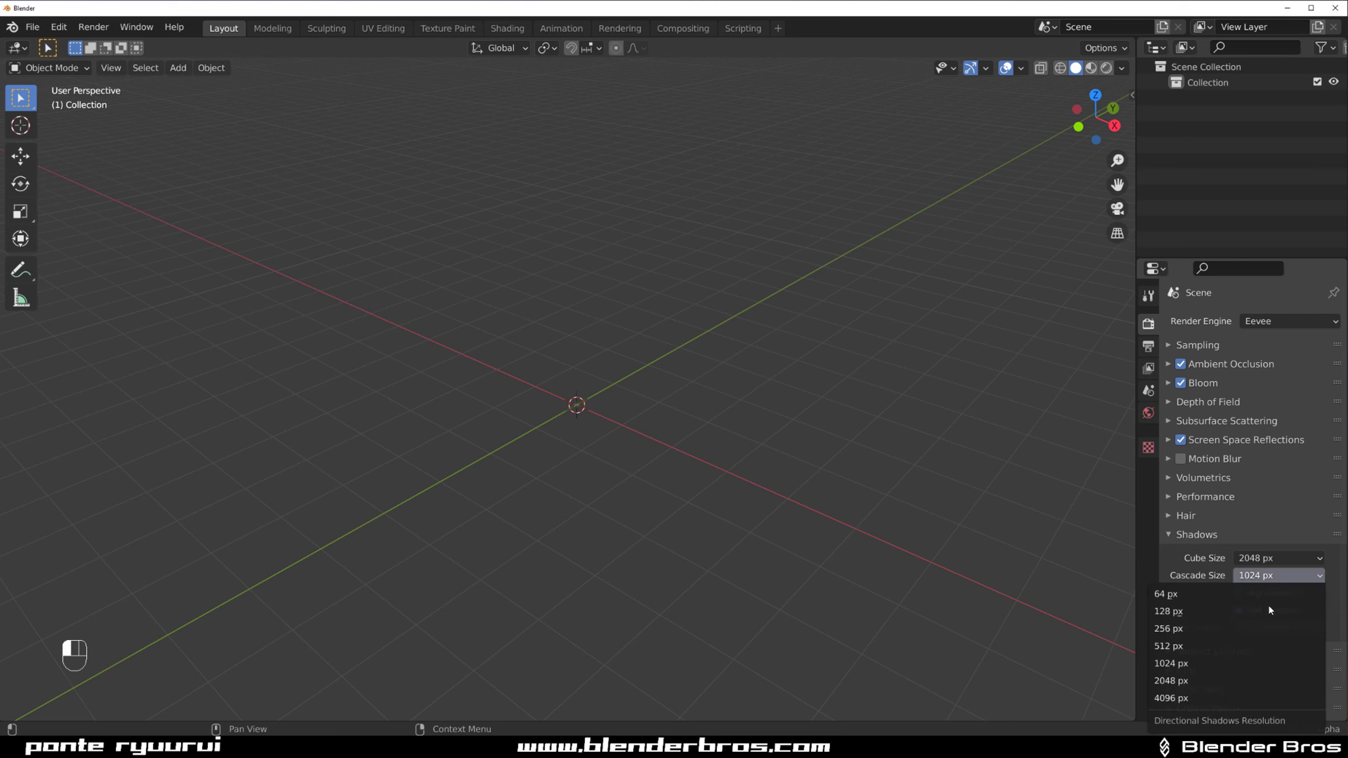
pyautogui.click(1263, 681)
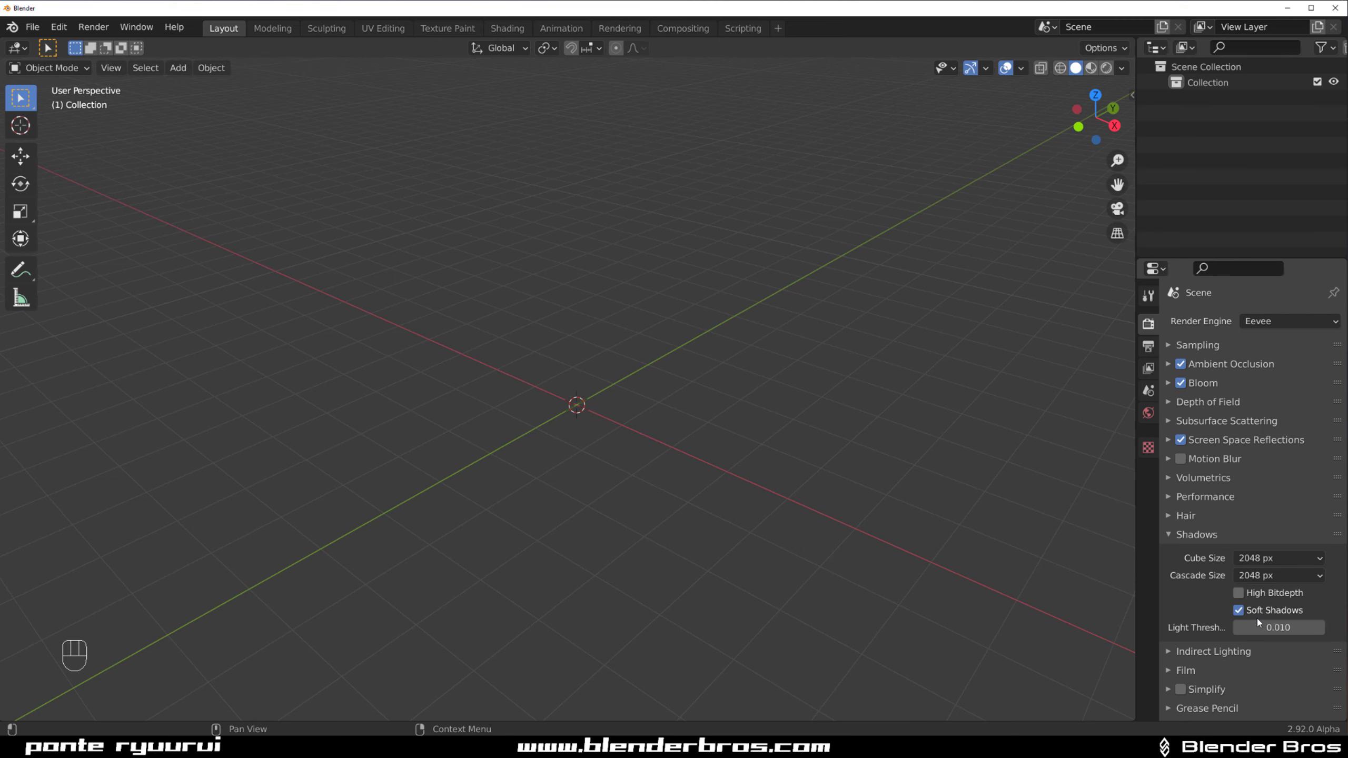
pyautogui.click(1238, 592)
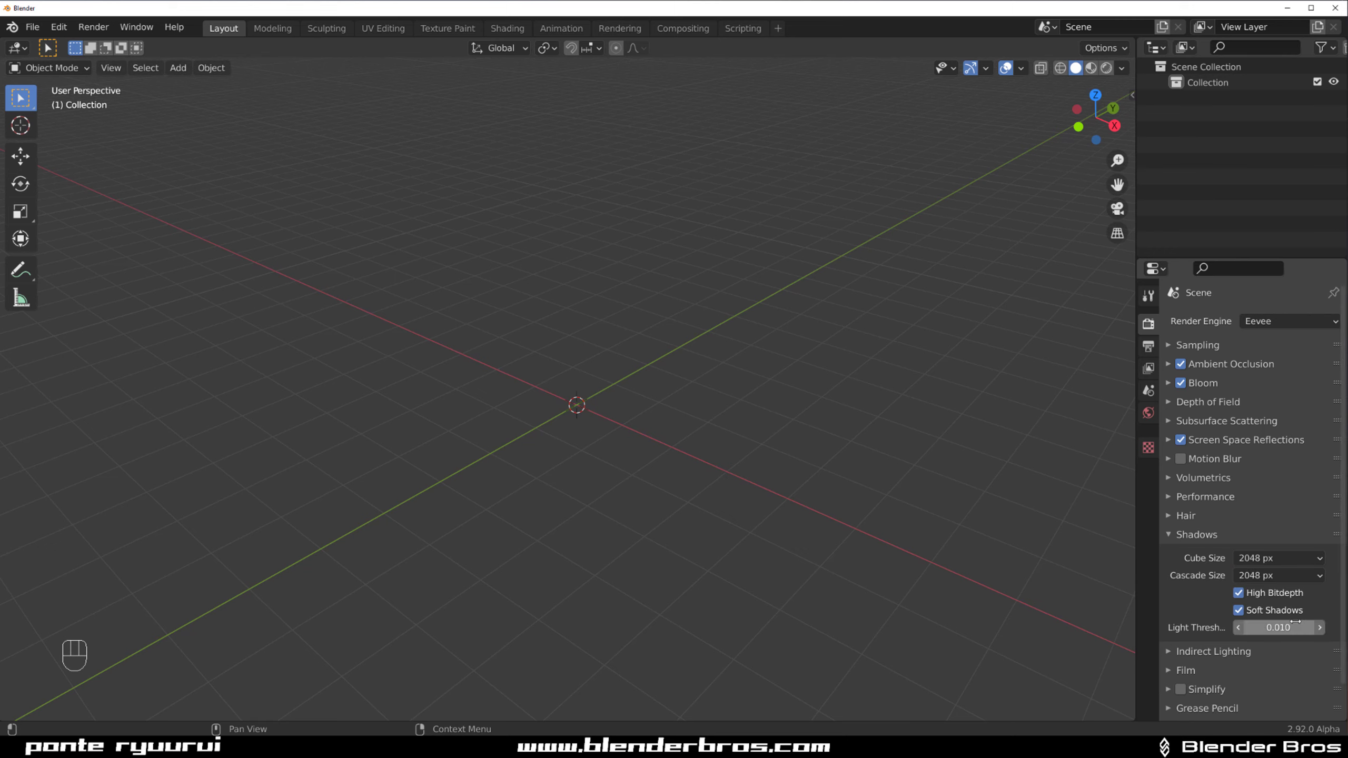
pyautogui.scroll(-2, 1203, 520)
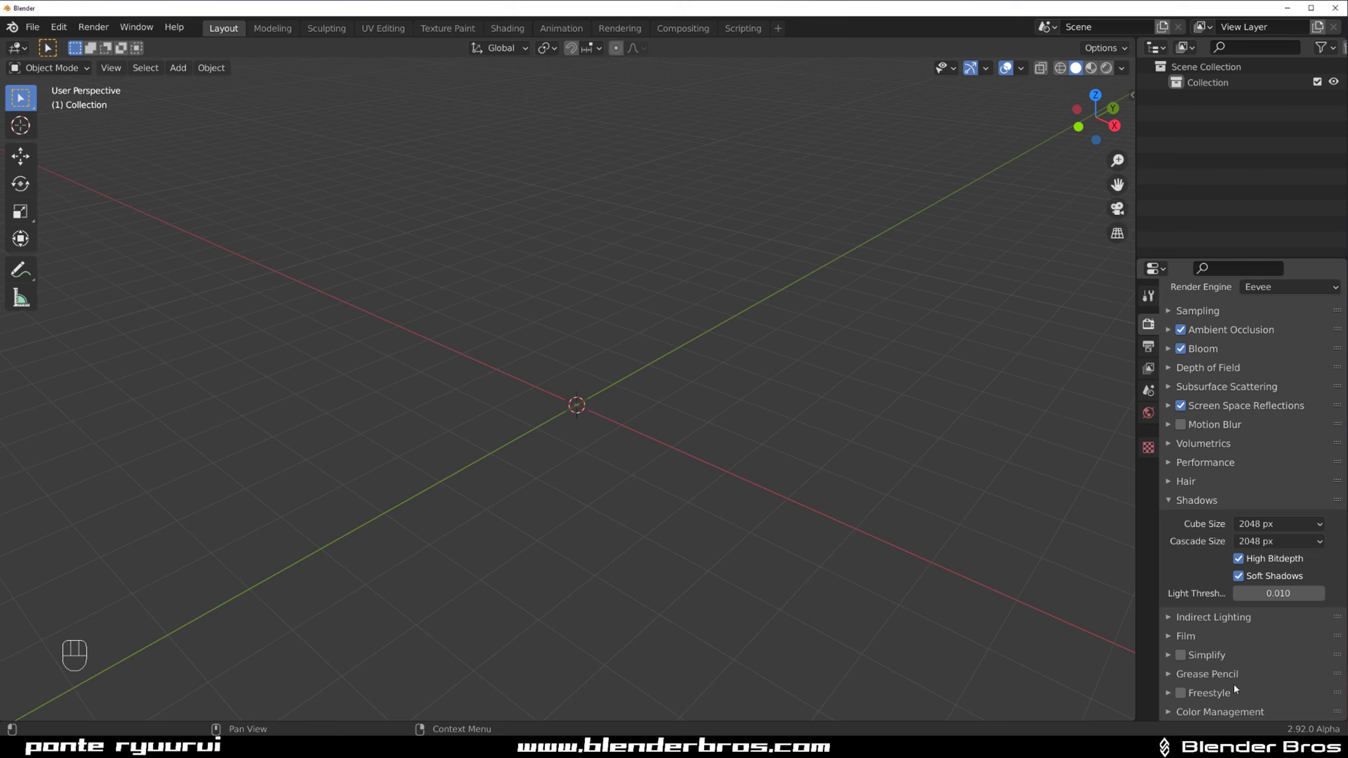
# Enable the Transparent film option for Eevee, and collapse the Film and Shadows settings
pyautogui.click(1177, 636)
pyautogui.scroll(-4, 1218, 587)
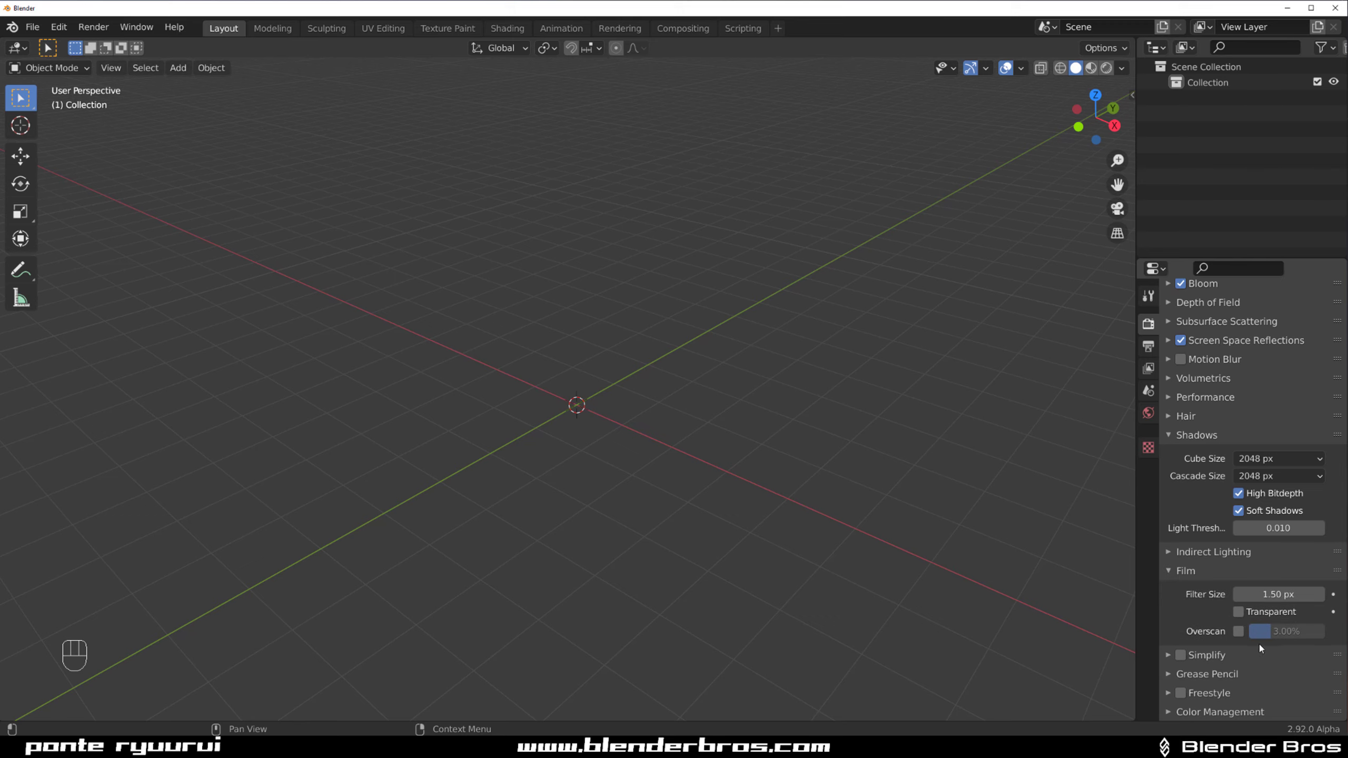
pyautogui.click(1238, 612)
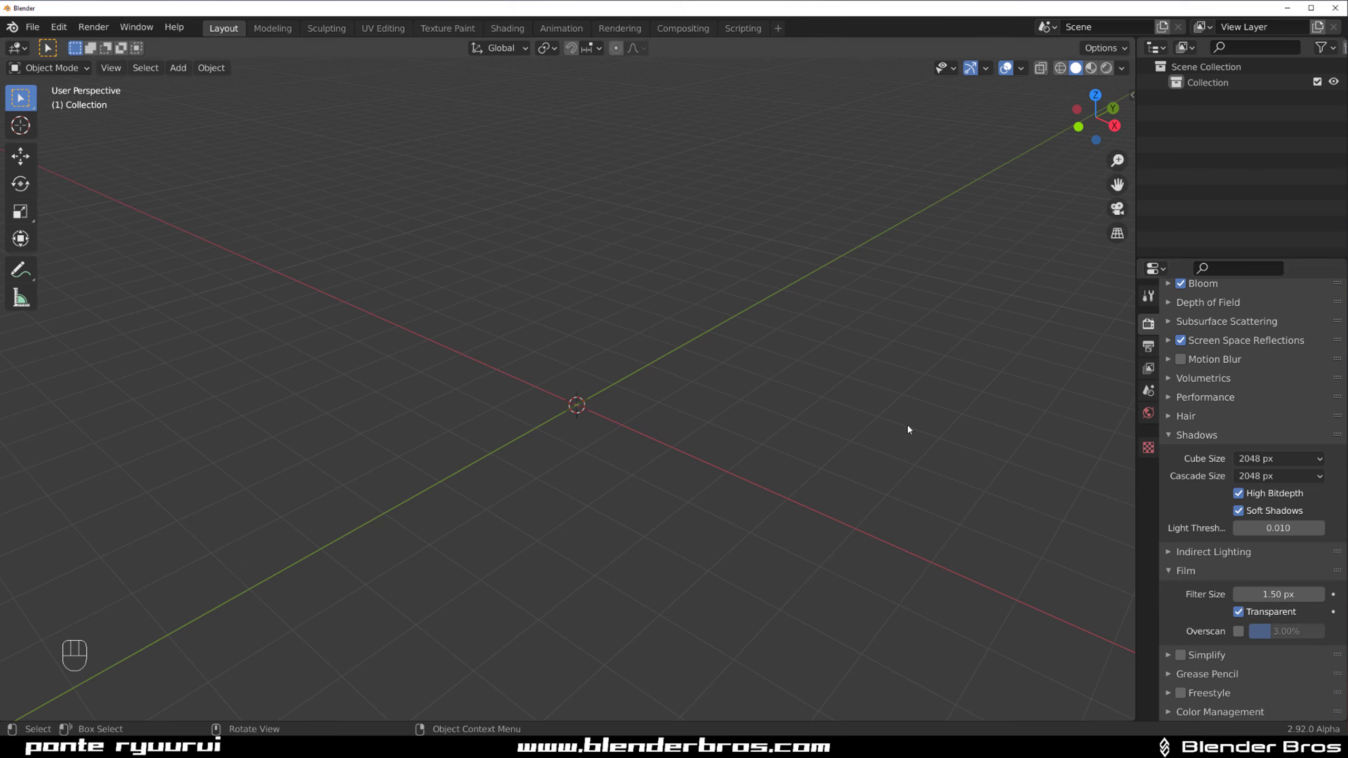
pyautogui.click(1177, 571)
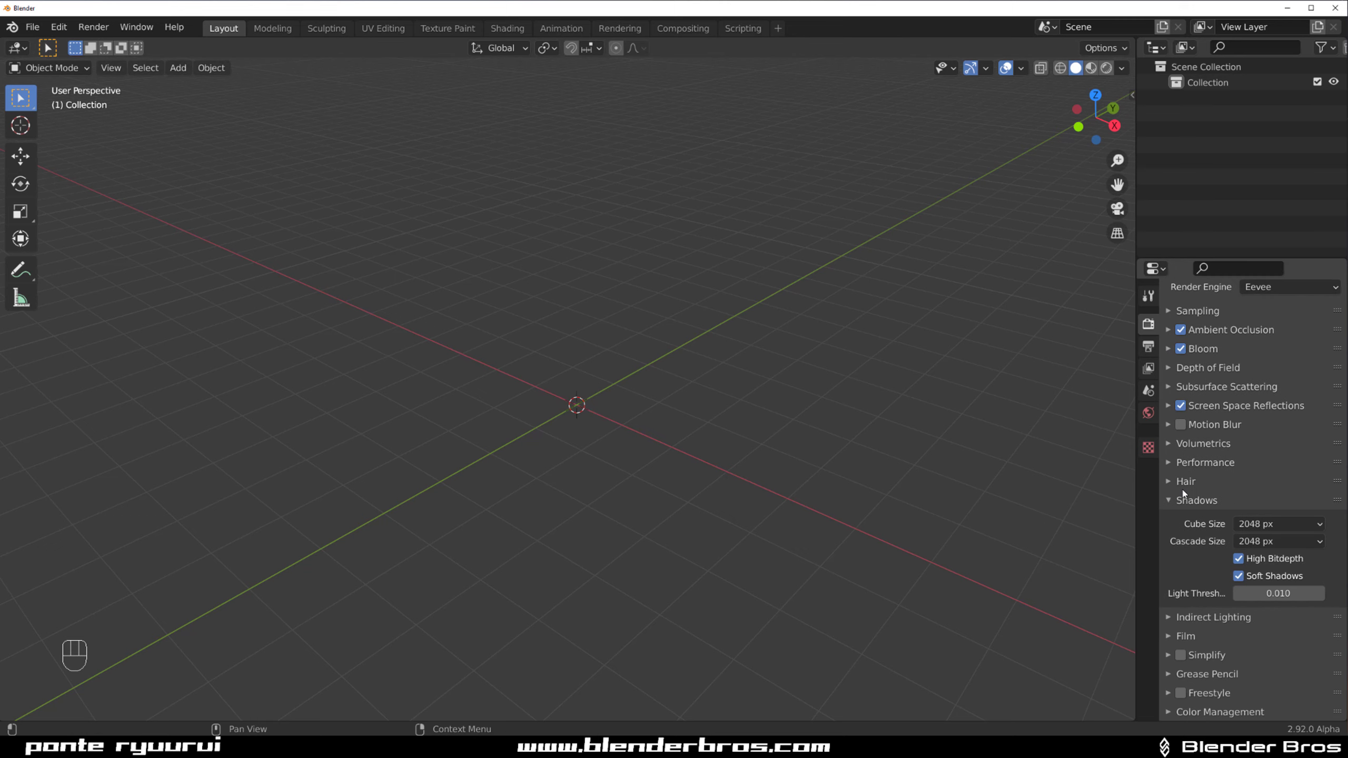
pyautogui.click(1167, 501)
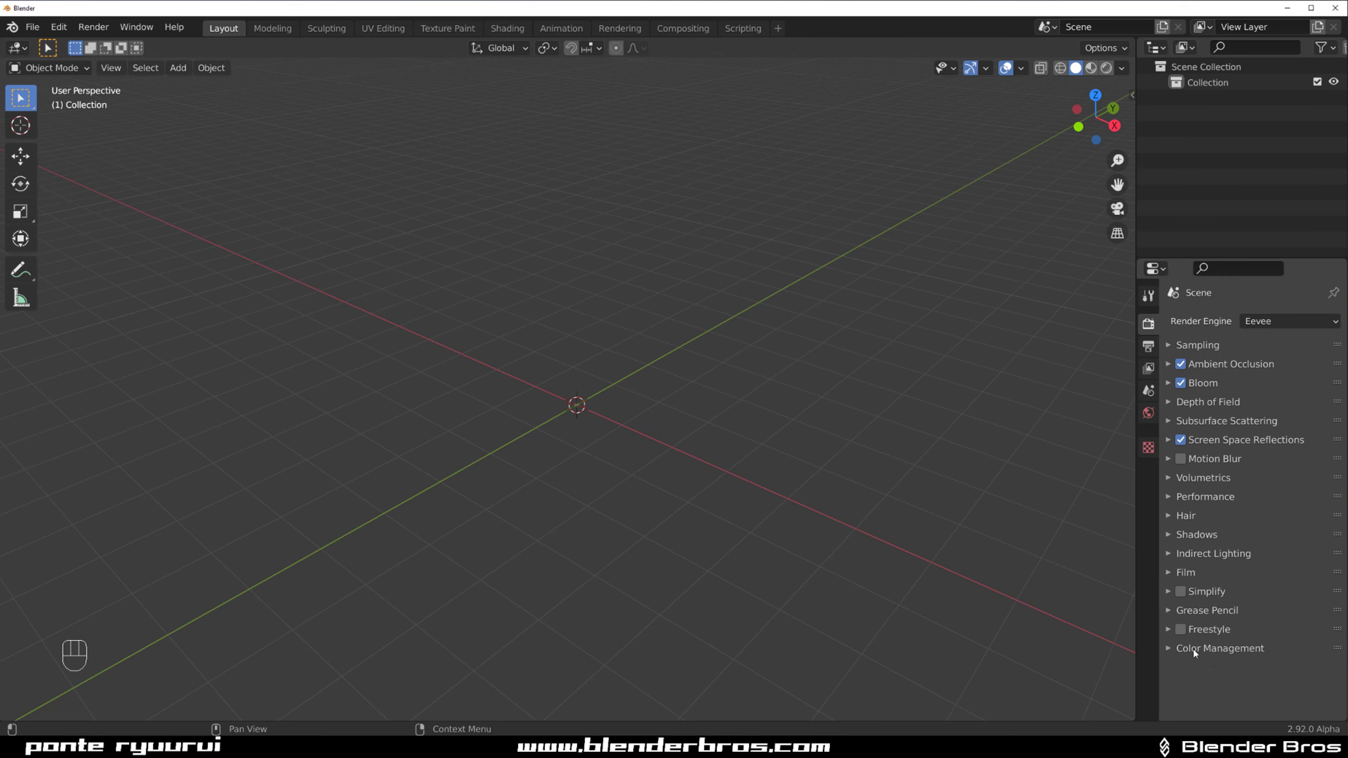
# Switch the render engine to Cycles and set its device to GPU Compute
pyautogui.click(1284, 321)
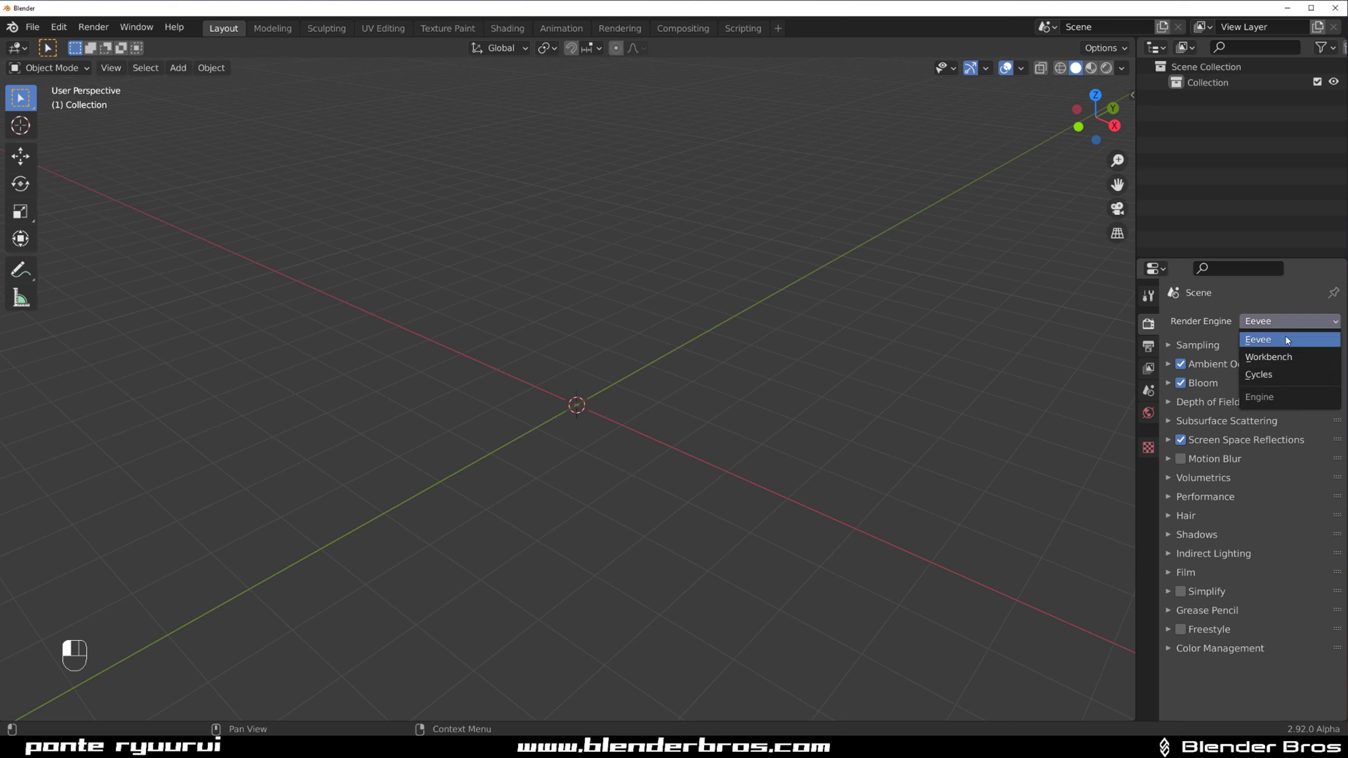
pyautogui.click(1284, 372)
pyautogui.click(1287, 361)
pyautogui.click(1278, 396)
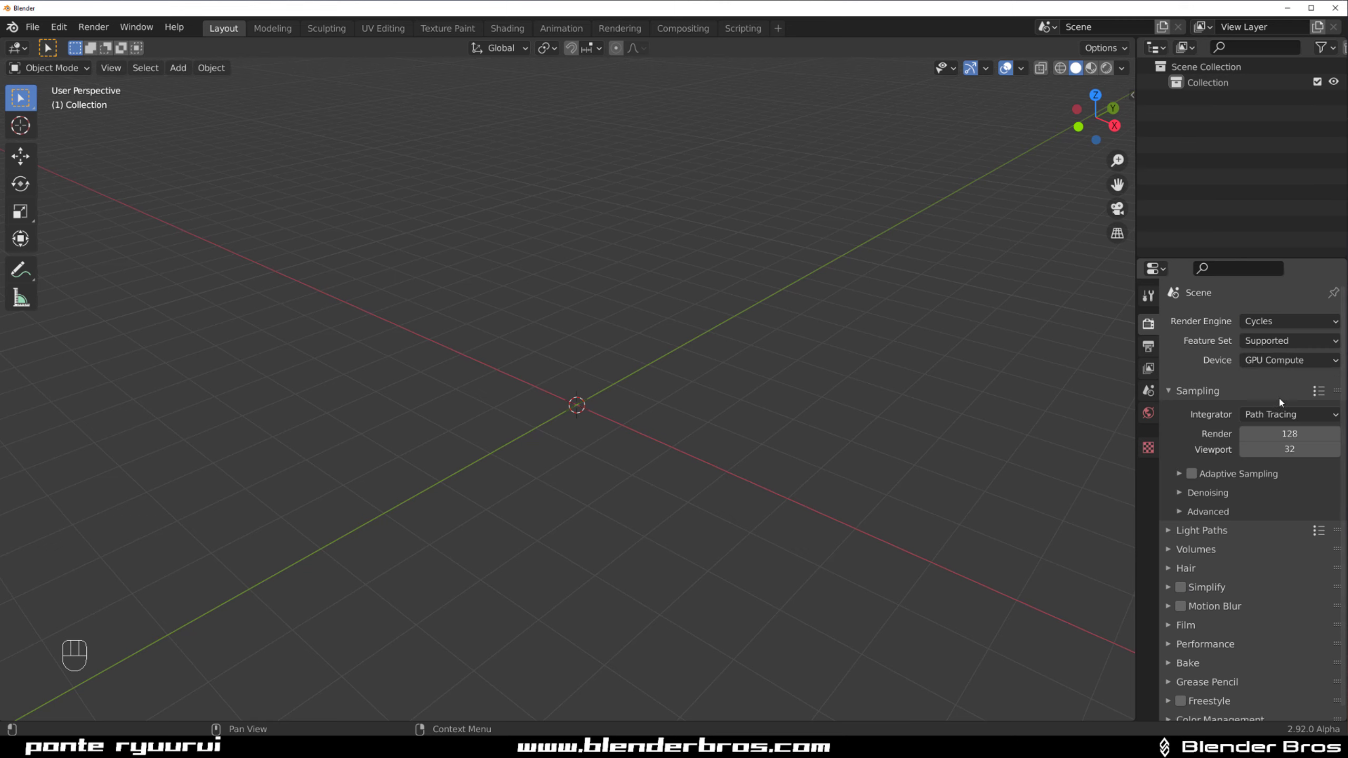
# Set the Cycles render samples to 250 and collapse the Sampling settings
pyautogui.click(1262, 428)
pyautogui.write('25')
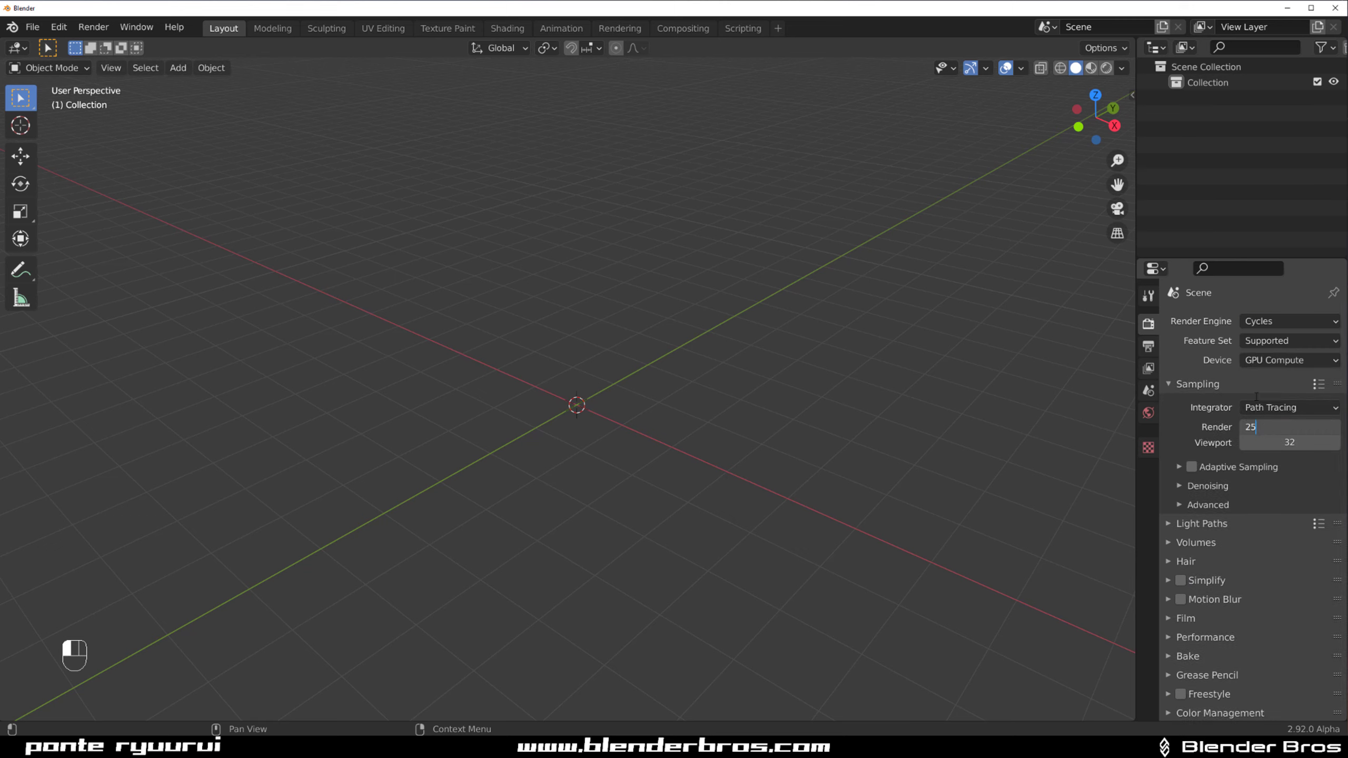
pyautogui.write('0')
pyautogui.press('Return')
pyautogui.click(1173, 384)
# Set the Light Paths max bounces to Total 6, Transparency 4 and Transmission 4, and collapse the Light Paths settings
pyautogui.click(1172, 403)
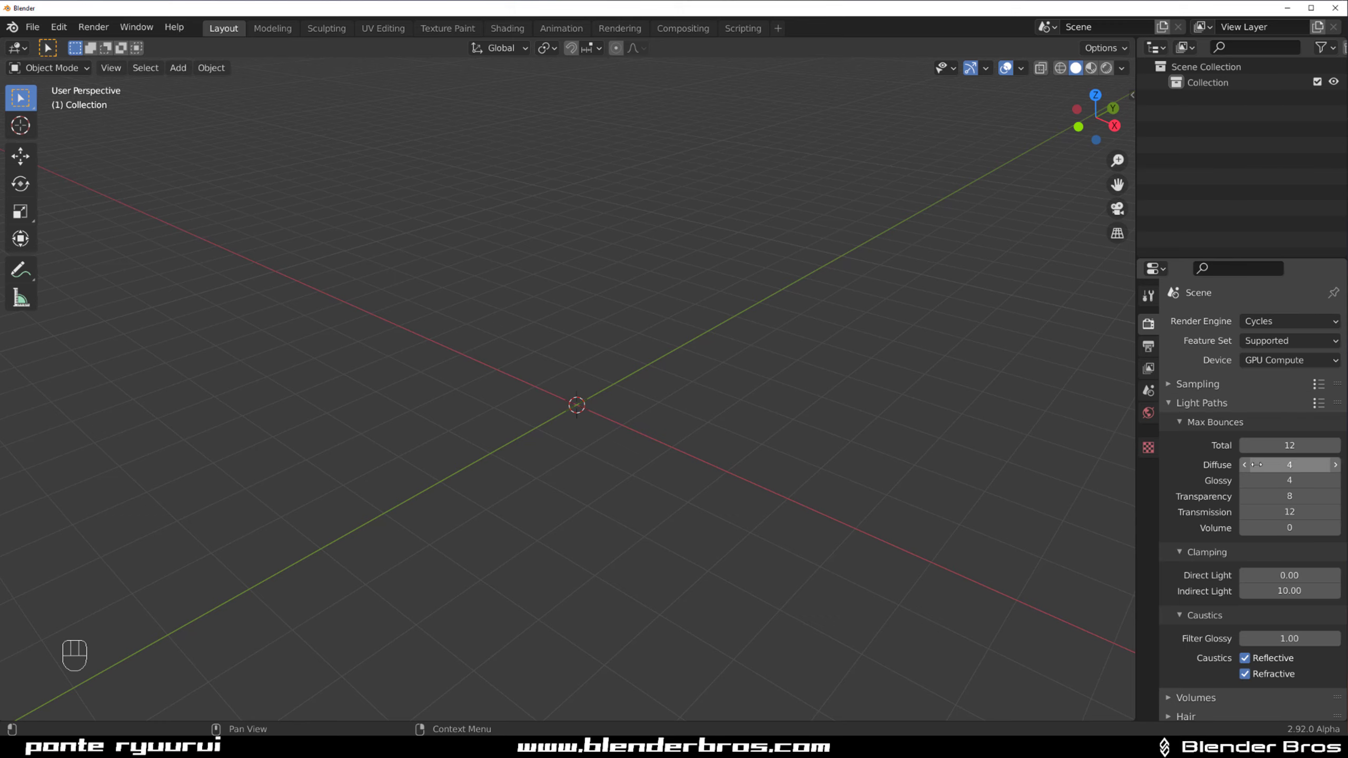
pyautogui.click(1284, 446)
pyautogui.write('6')
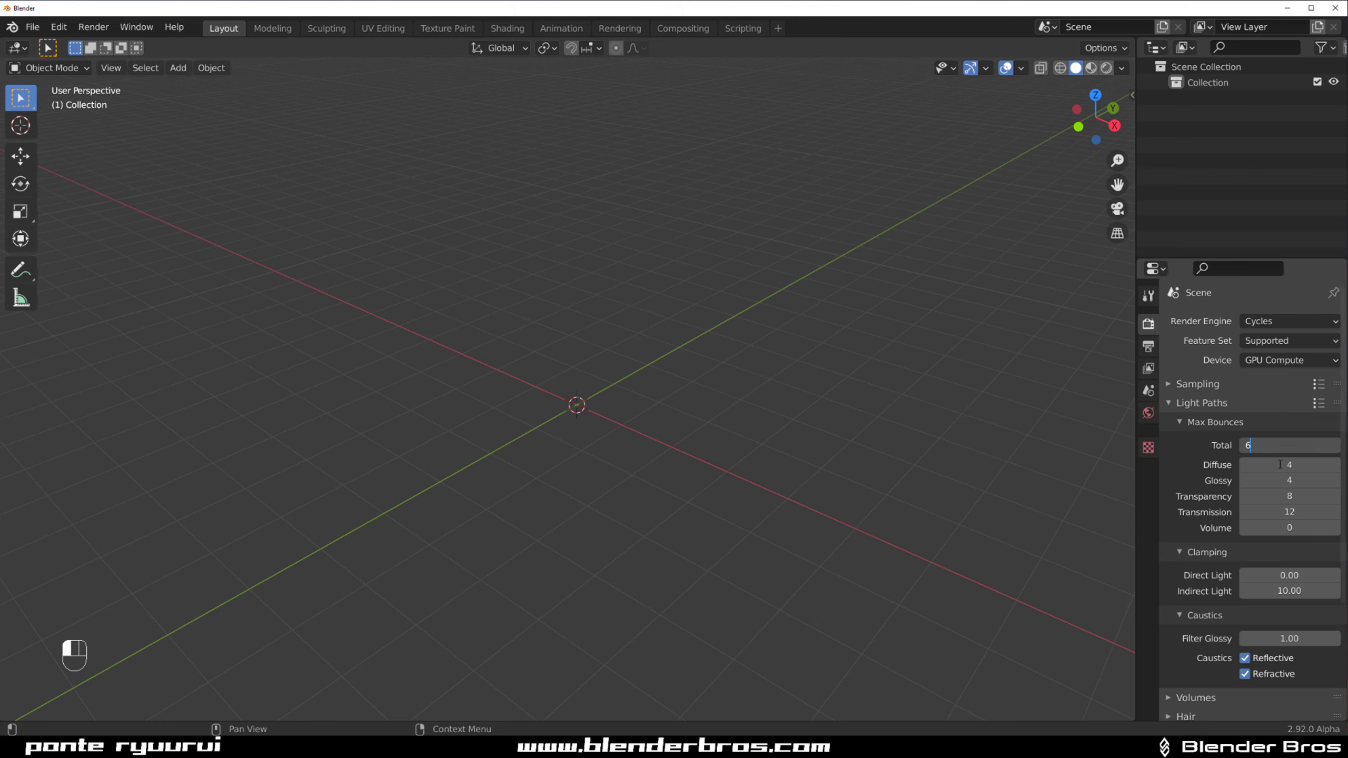
pyautogui.click(1289, 513)
pyautogui.write('4')
pyautogui.click(1291, 500)
pyautogui.click(1292, 486)
pyautogui.click(1293, 497)
pyautogui.click(1294, 499)
pyautogui.write('4')
pyautogui.press('Return')
pyautogui.scroll(-5, 1274, 584)
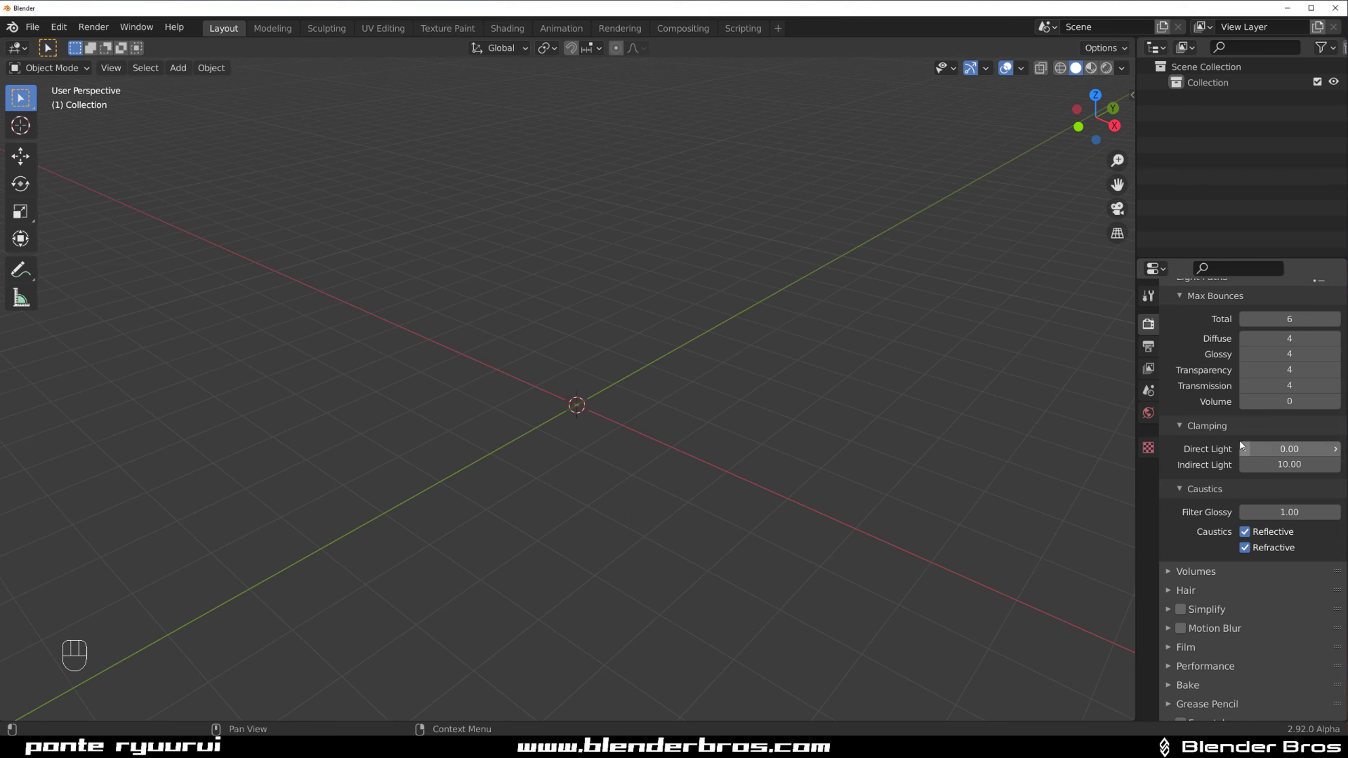
pyautogui.scroll(4, 1187, 449)
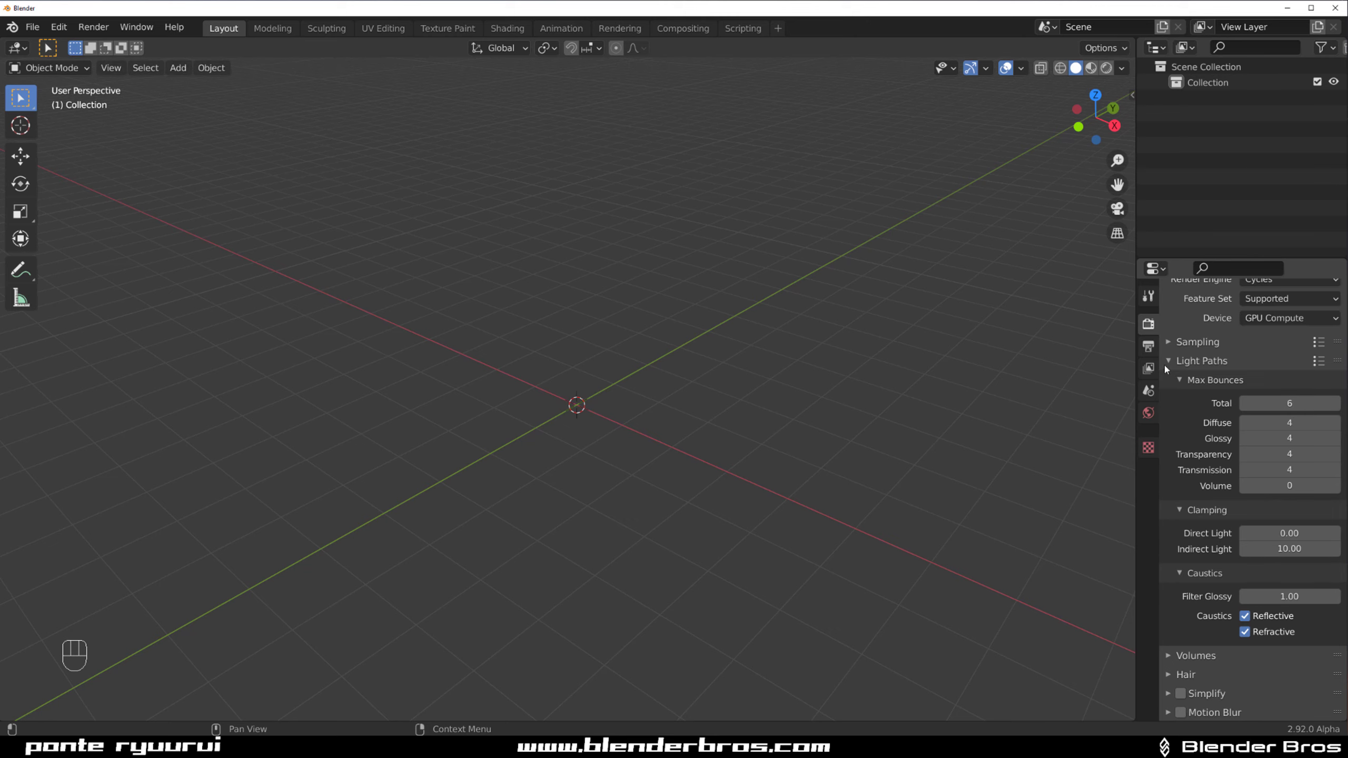
pyautogui.click(1164, 363)
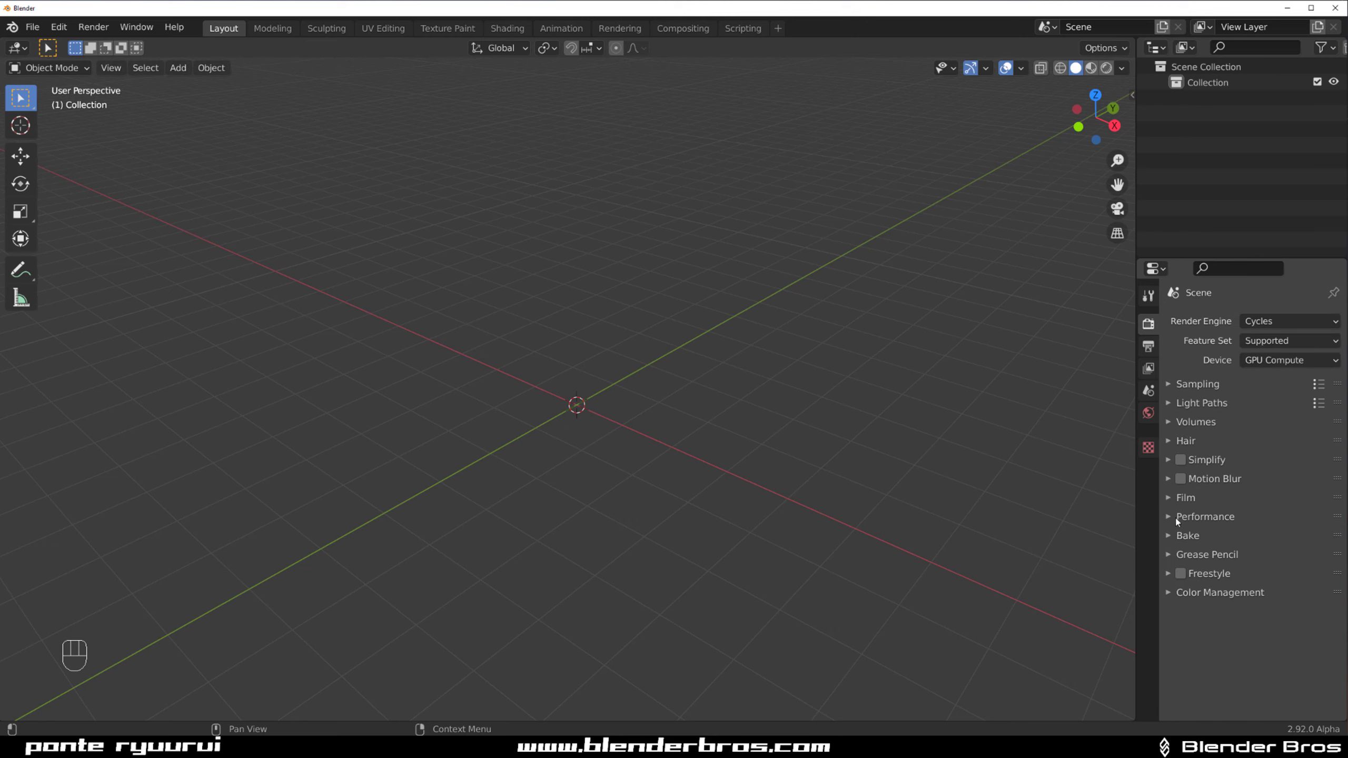
# Set the Cycles render tile size to 2048 px in both X and Y in the Performance settings
pyautogui.click(1175, 519)
pyautogui.moveTo(1289, 624); pyautogui.dragTo(1295, 624)
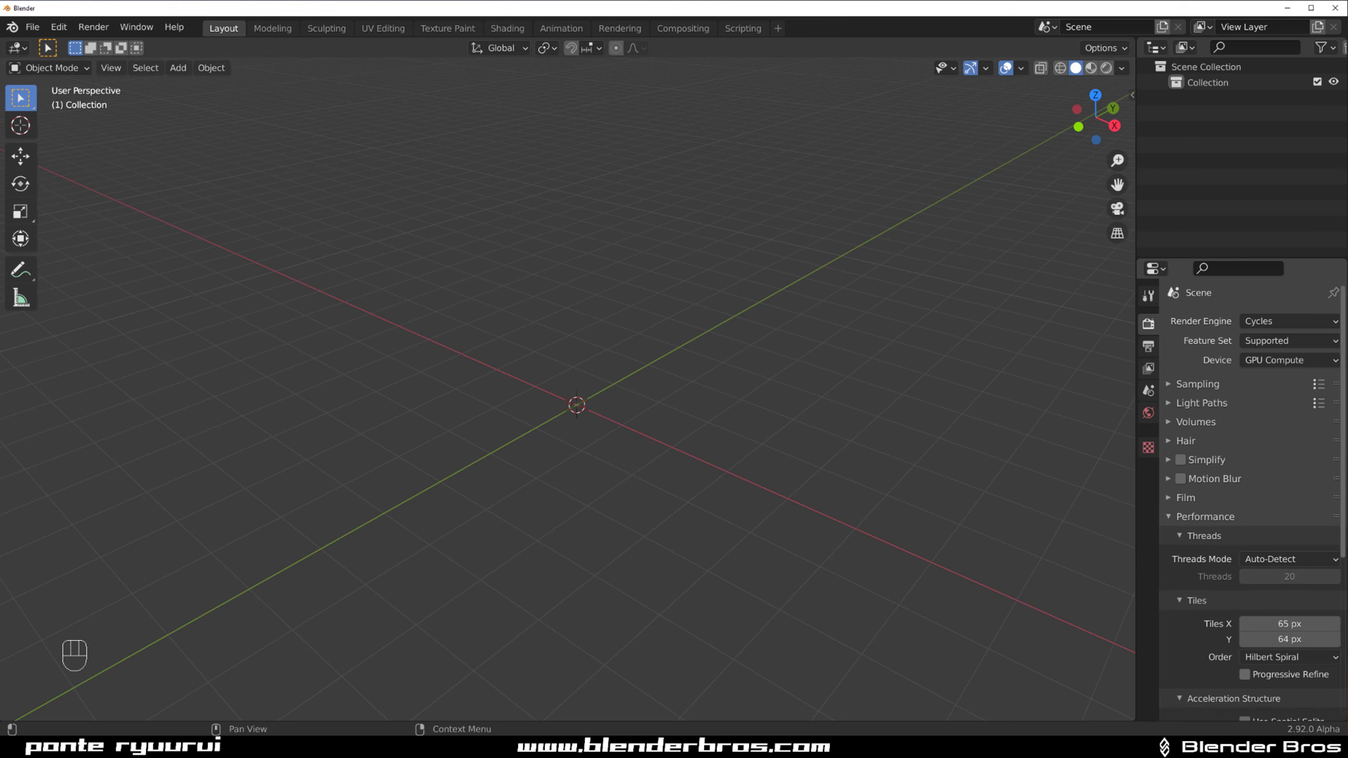
pyautogui.click(1330, 624)
pyautogui.write('2048')
pyautogui.press('Tab')
pyautogui.write('2048')
pyautogui.click(1091, 589)
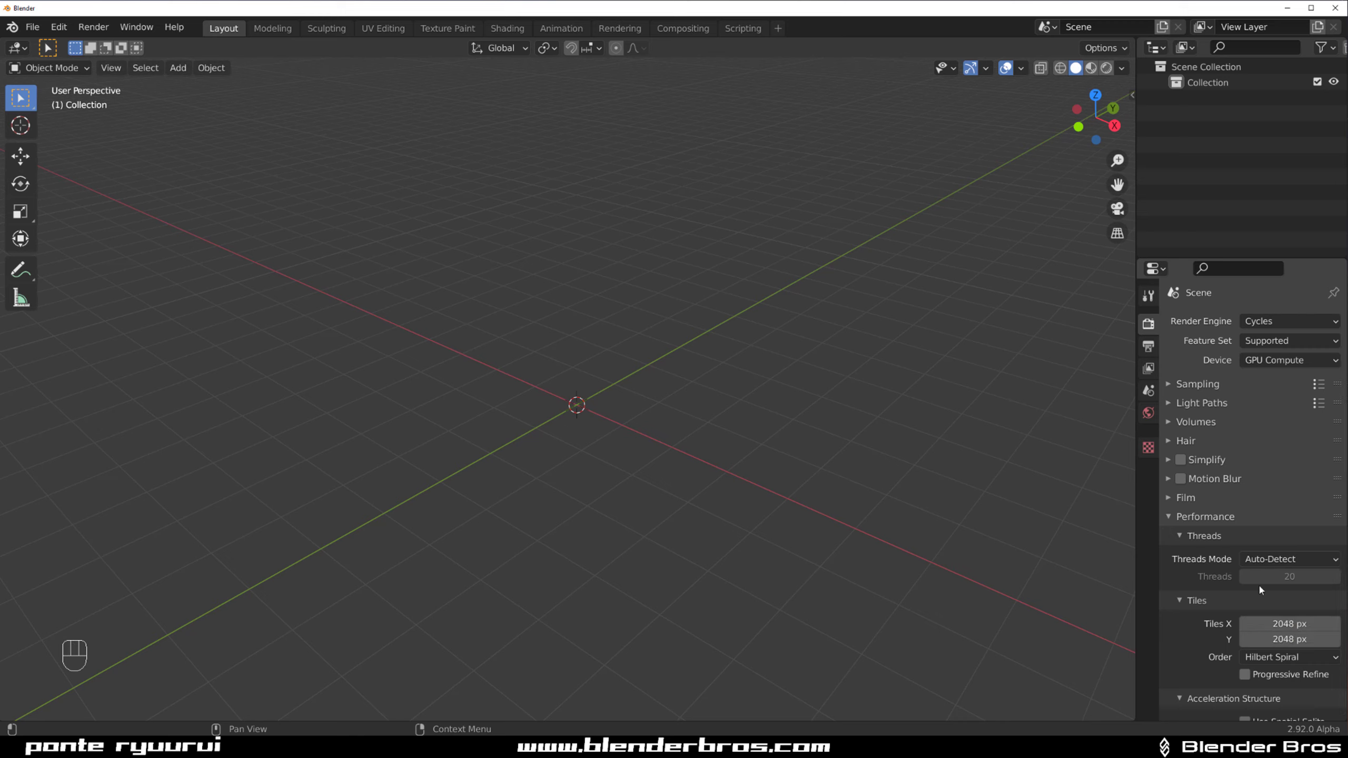
pyautogui.scroll(-5, 1261, 492)
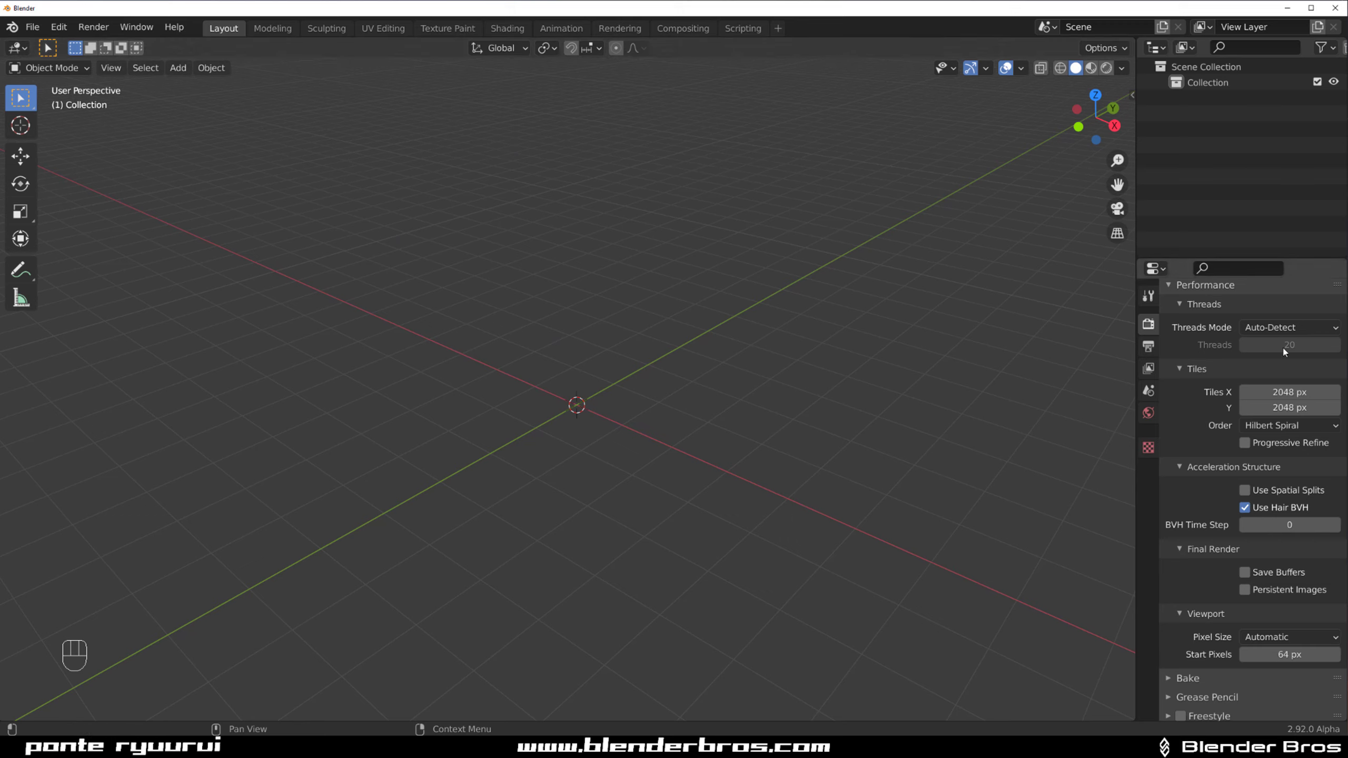
pyautogui.scroll(-1, 1226, 569)
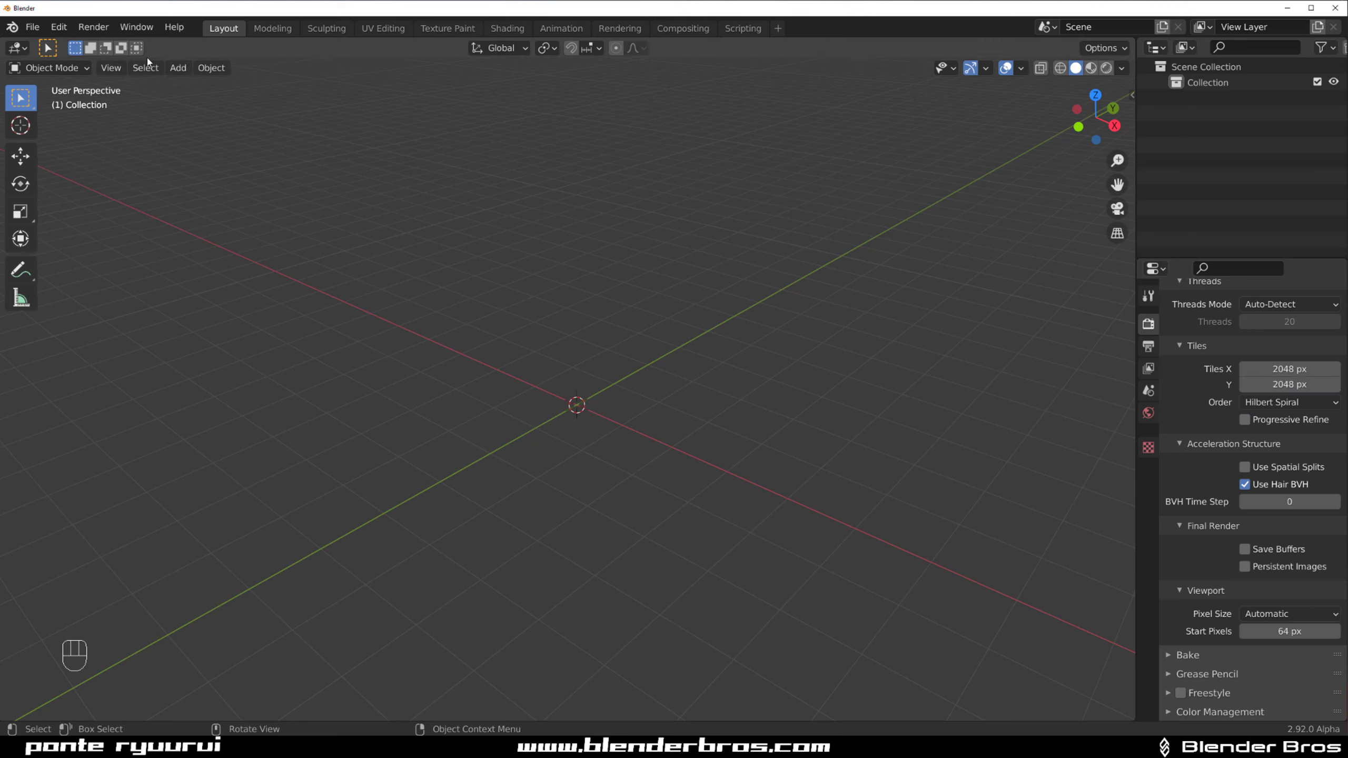
# Disable the Intel Core i9-10900K CPU as a CUDA render device in the system preferences, and close the preferences
pyautogui.click(60, 26)
pyautogui.click(59, 27)
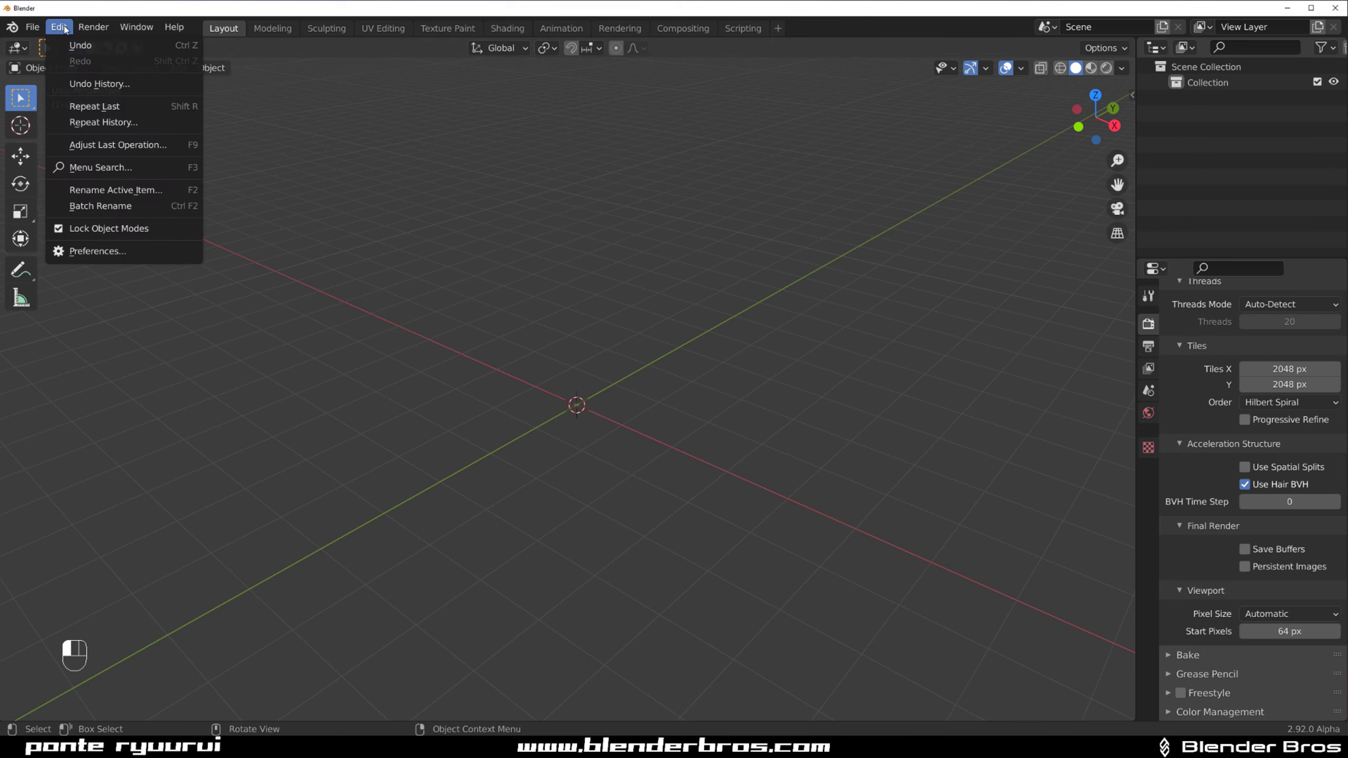
pyautogui.click(85, 250)
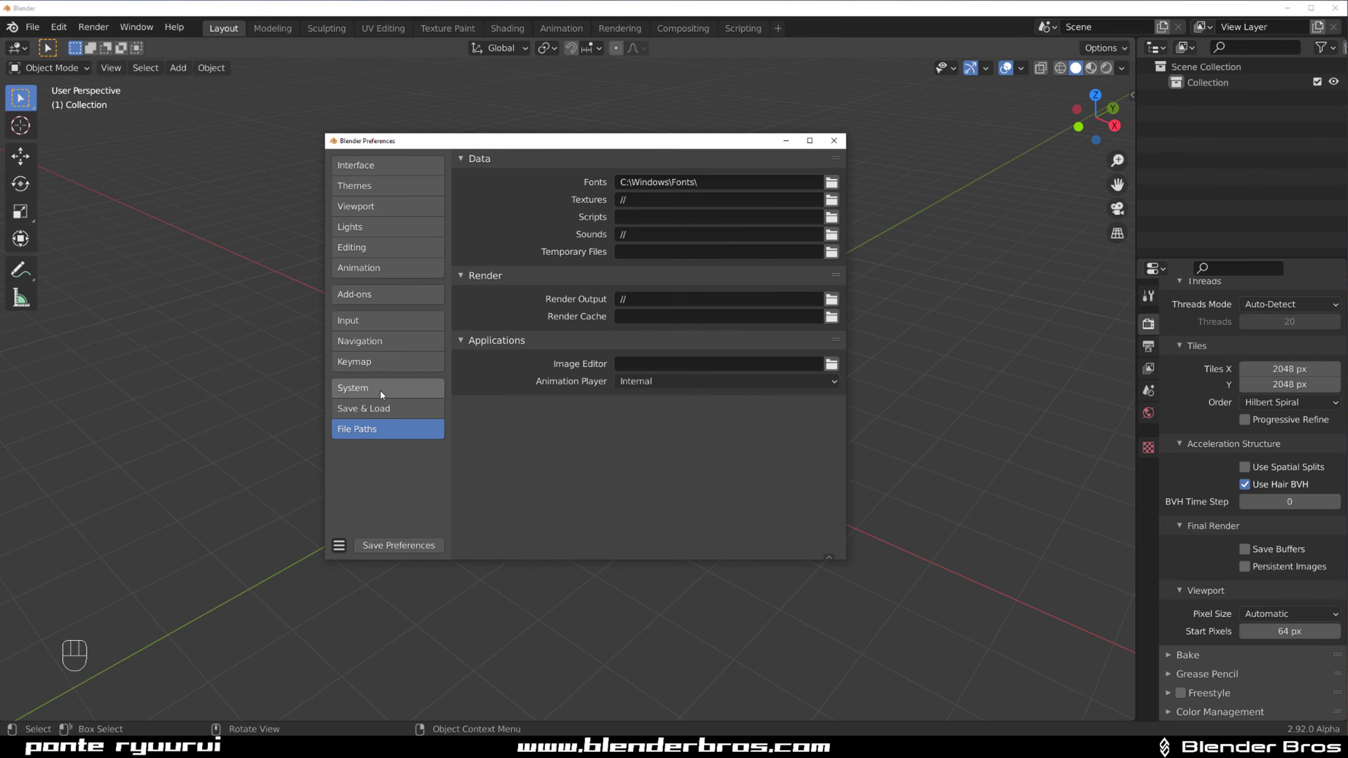
pyautogui.click(381, 393)
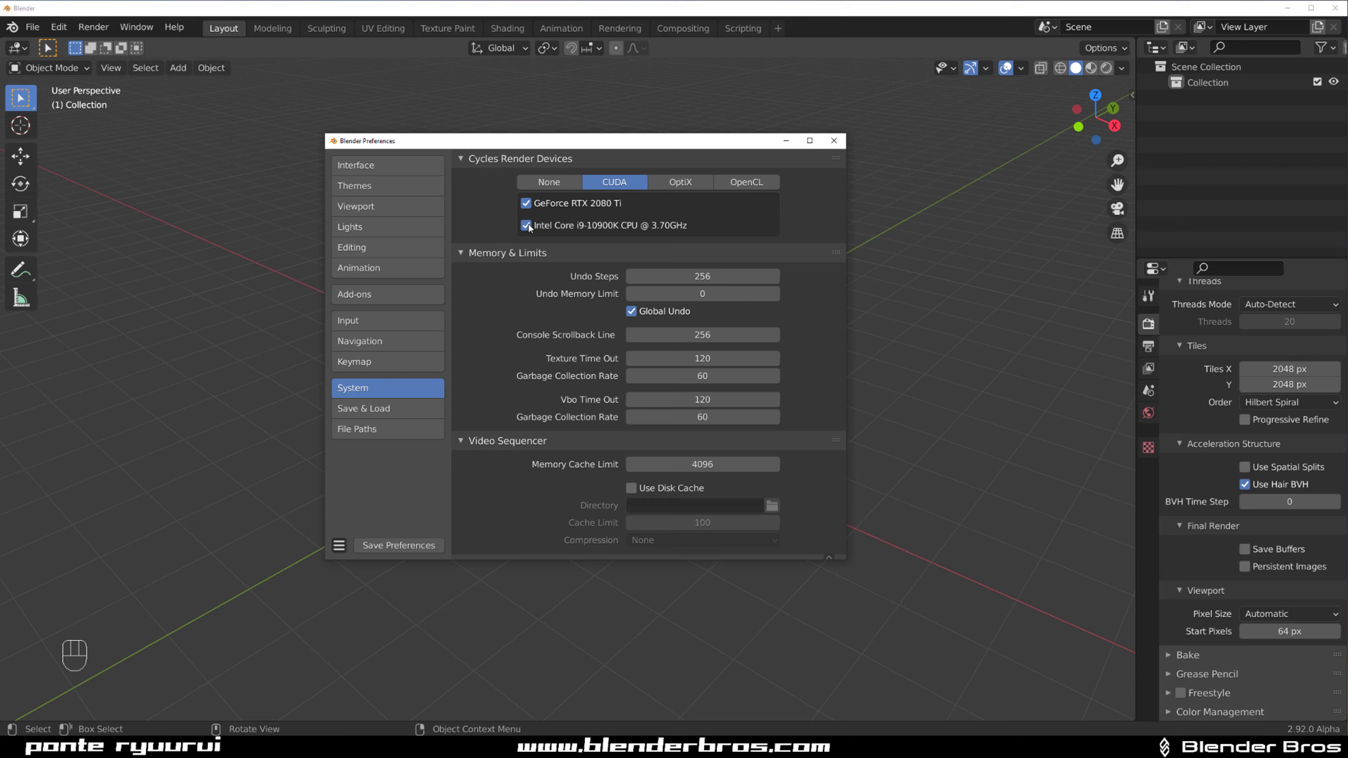
pyautogui.click(526, 226)
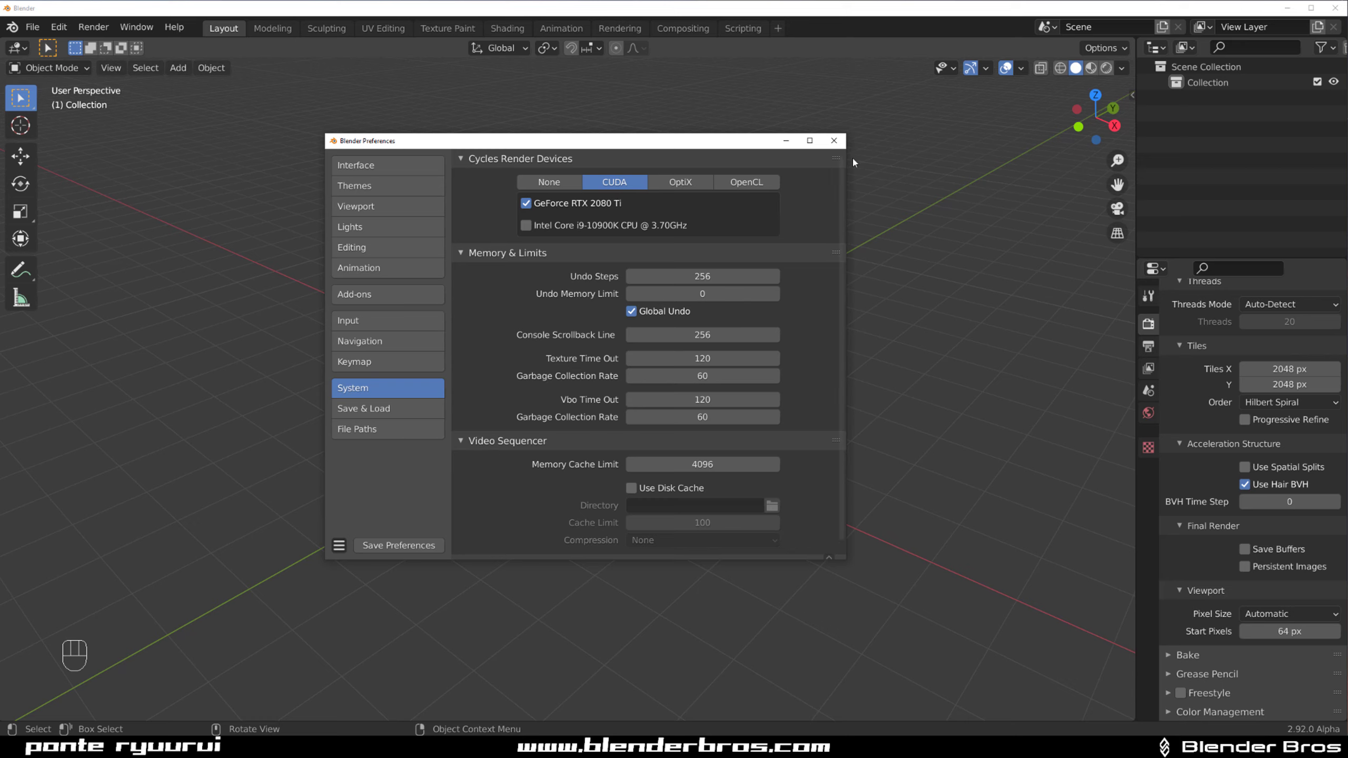
pyautogui.click(835, 141)
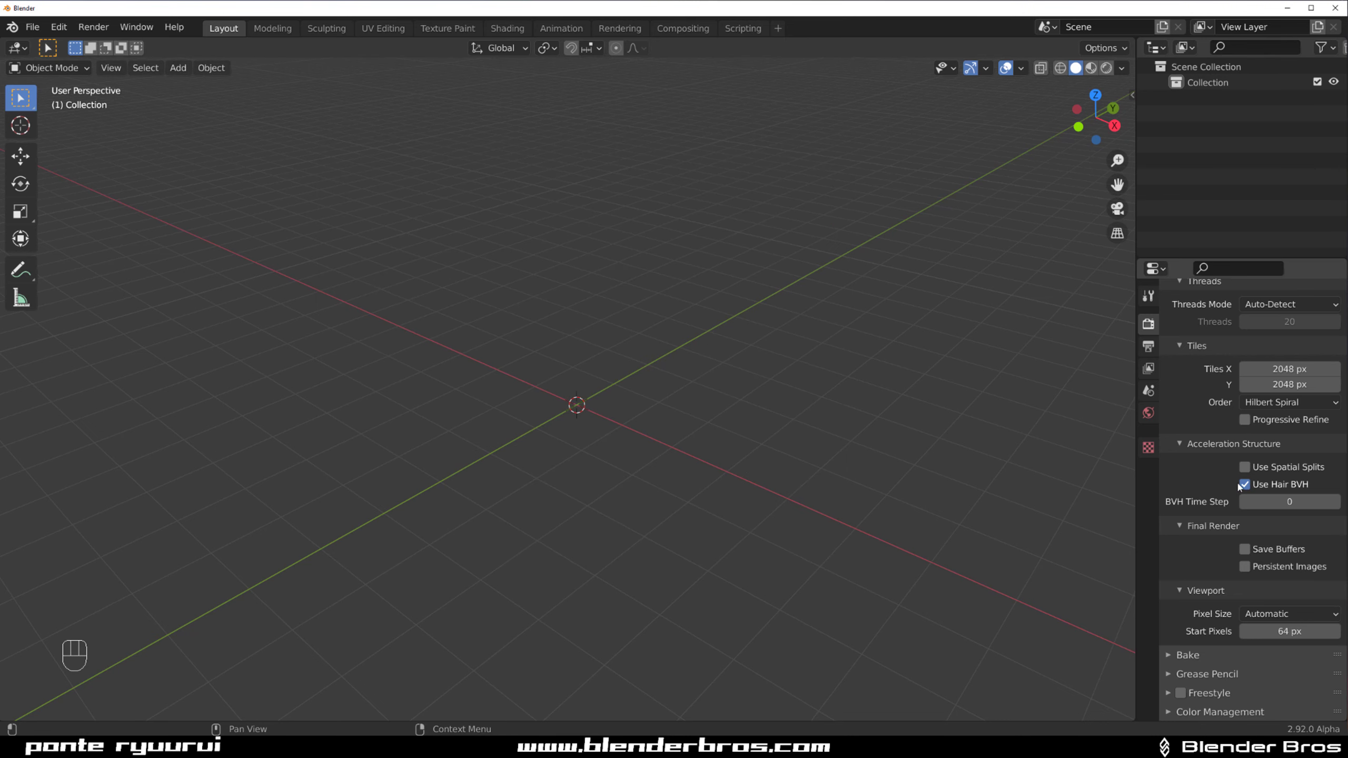
# Turn off Use Hair BVH under Acceleration Structure and collapse the Performance settings
pyautogui.click(1246, 485)
pyautogui.scroll(6, 1179, 371)
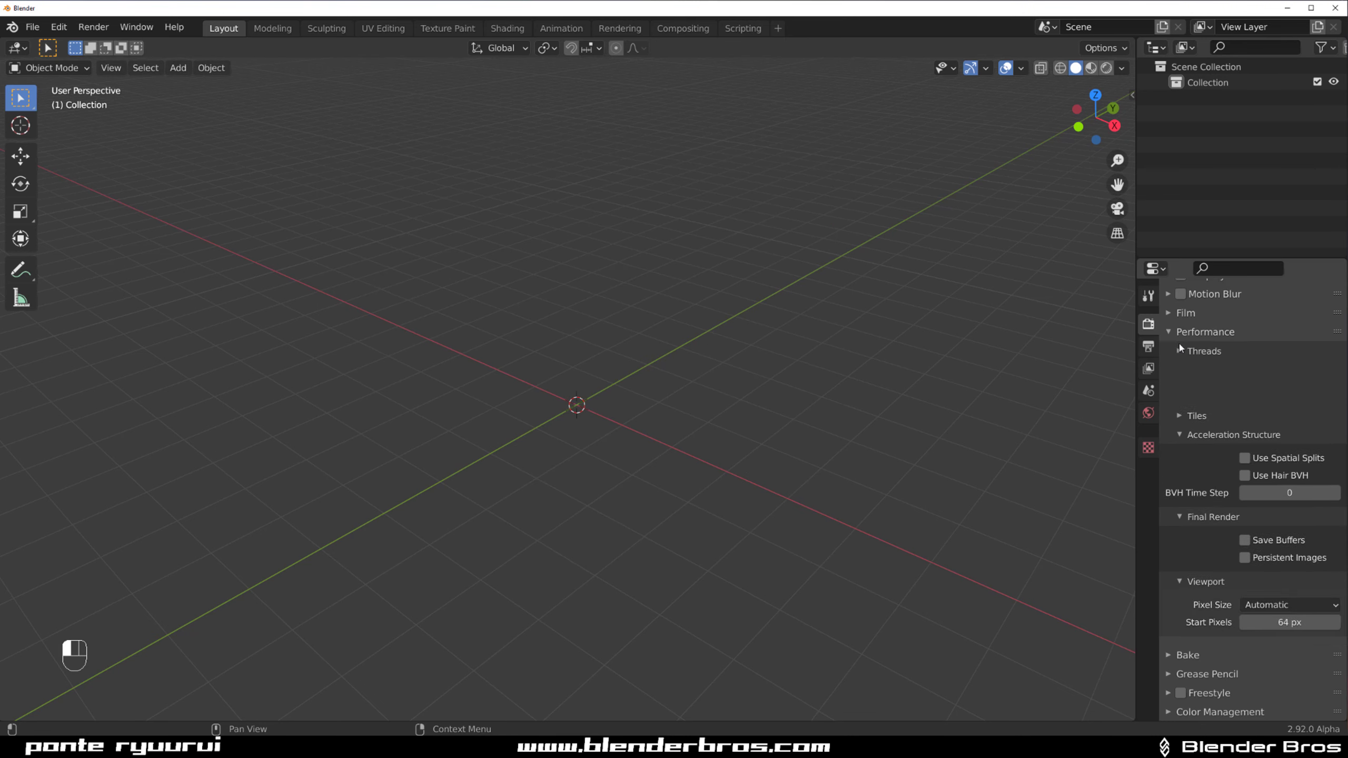
pyautogui.click(1182, 386)
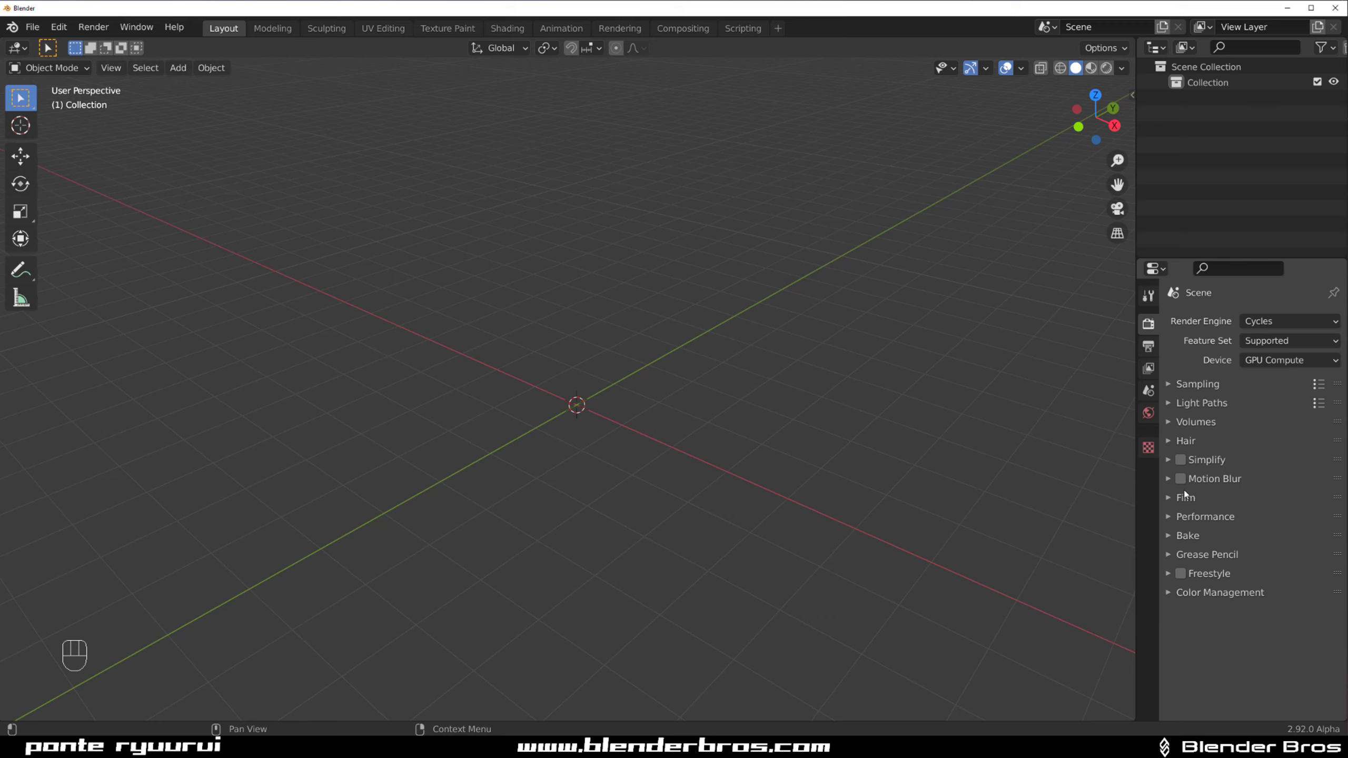
# Enable the Transparent film option for Cycles and collapse the Film settings
pyautogui.click(1185, 496)
pyautogui.click(1192, 610)
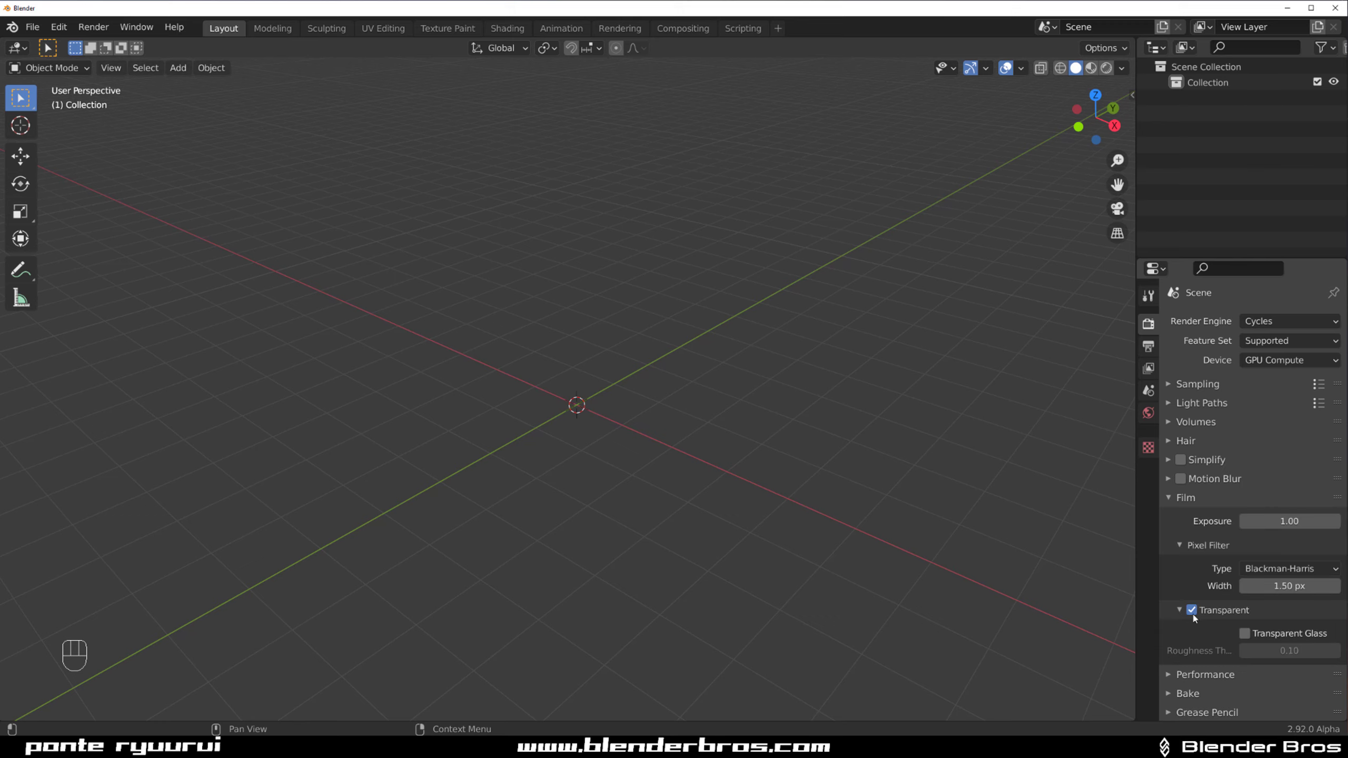
pyautogui.click(1168, 499)
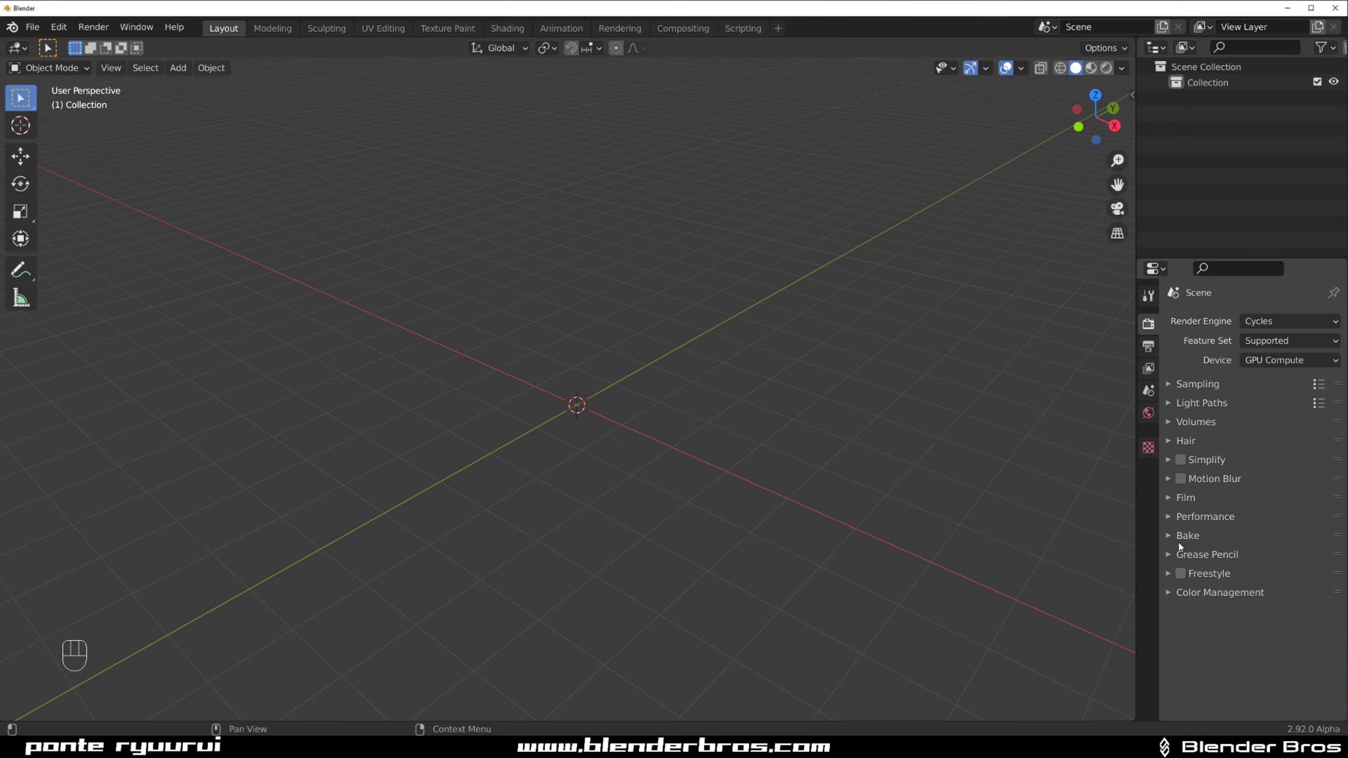
# Set the output resolution to 2560 × 1440 px and collapse the Dimensions settings
pyautogui.click(1148, 346)
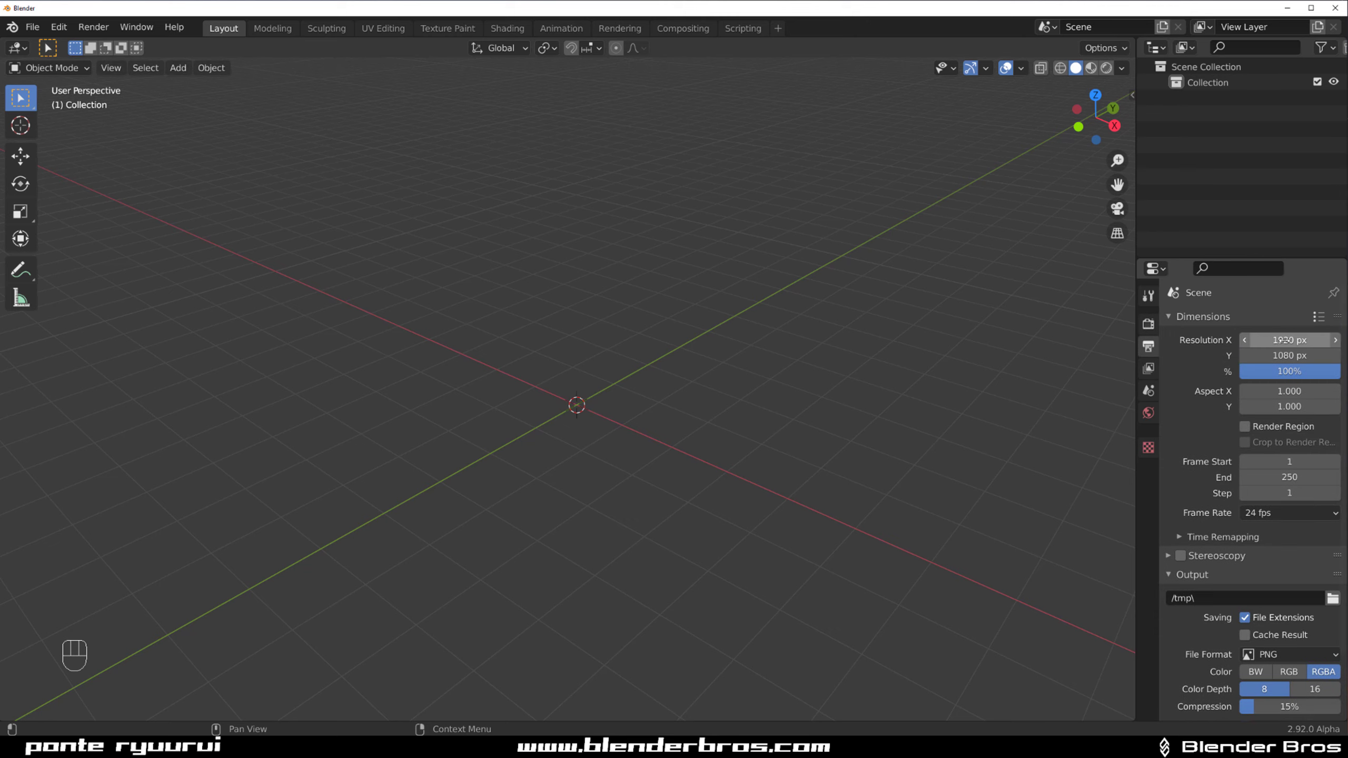
pyautogui.click(1307, 341)
pyautogui.write('2560')
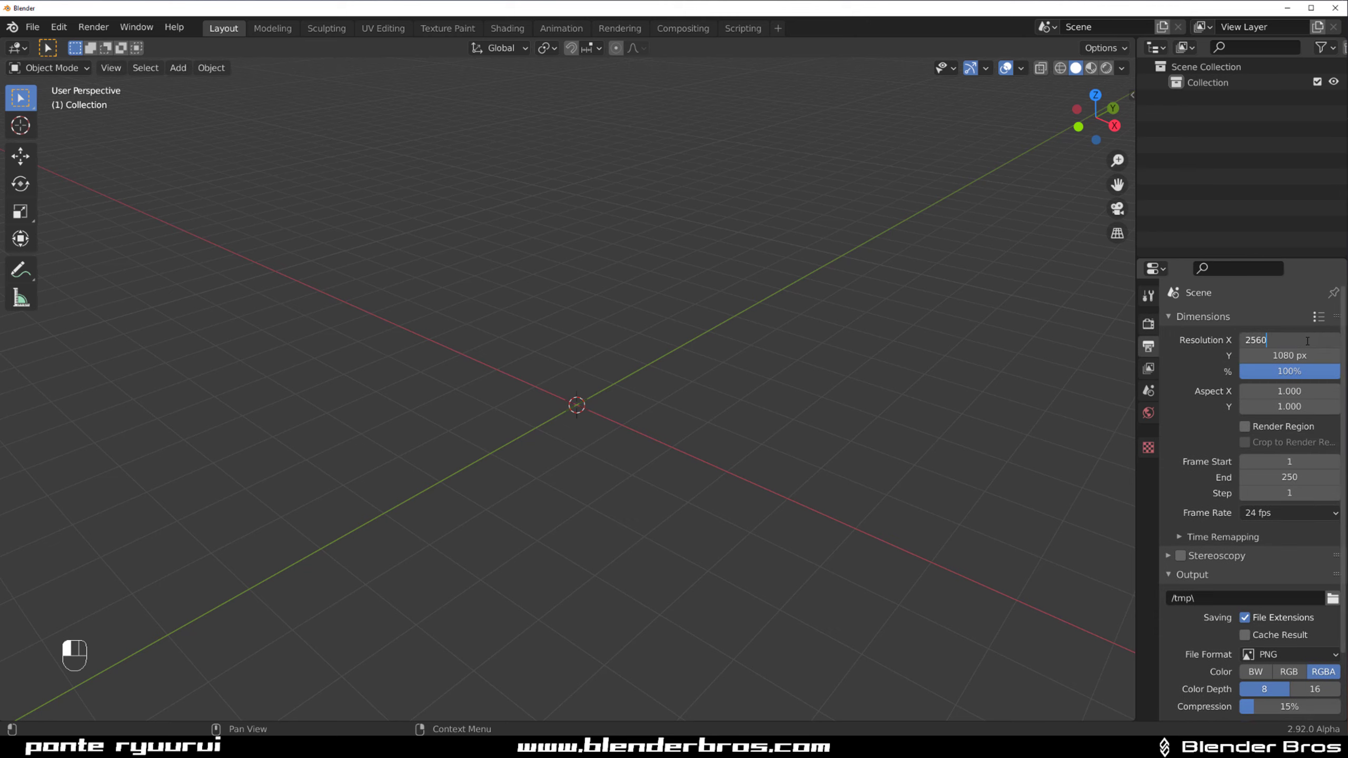
pyautogui.press('Tab')
pyautogui.write('1440')
pyautogui.press('Return')
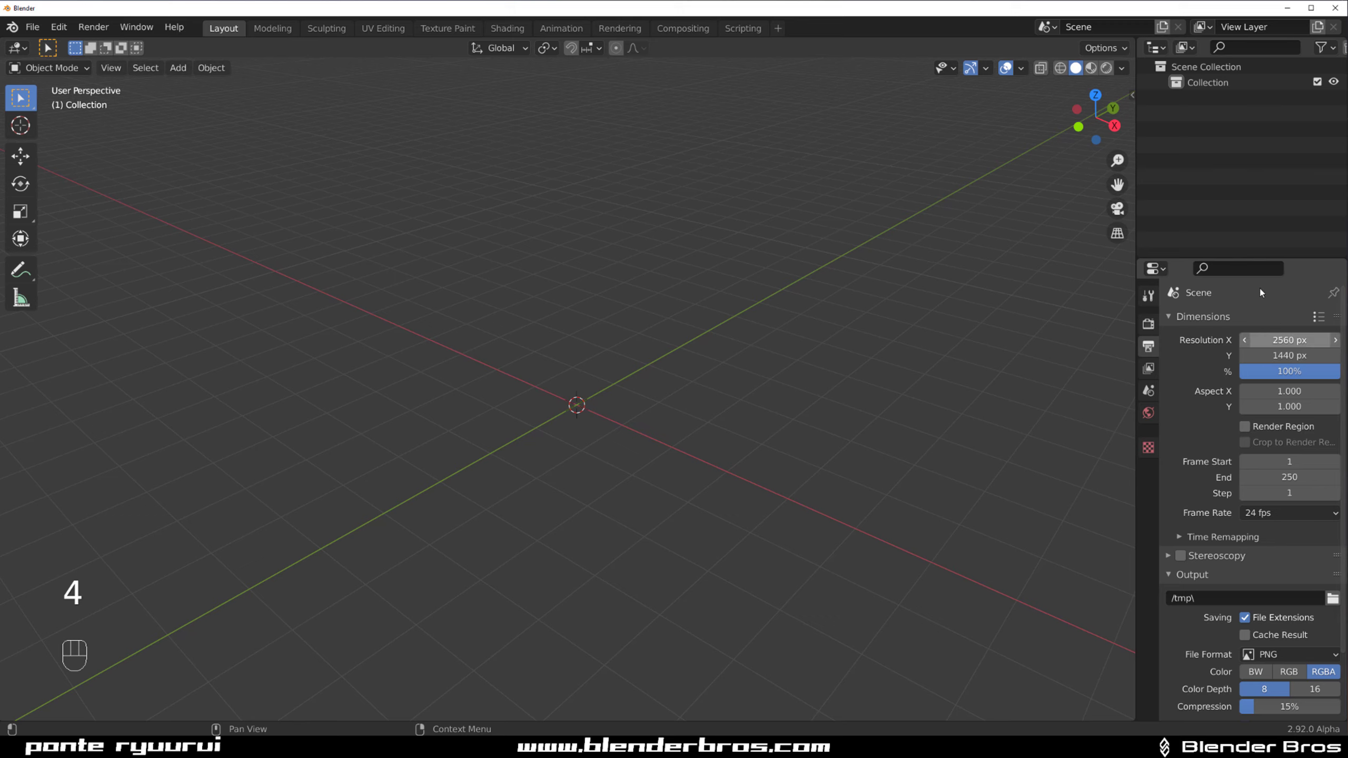
pyautogui.click(1171, 318)
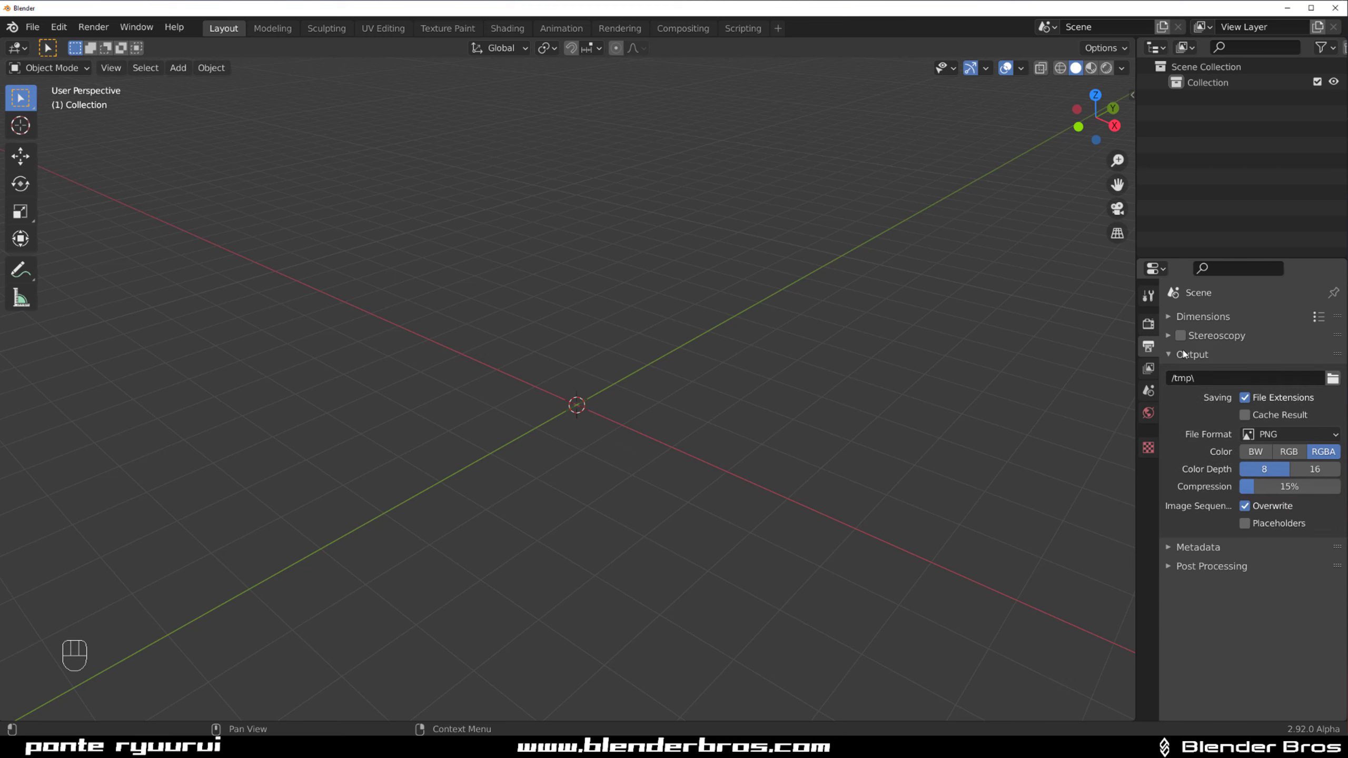
# Set the output file format to TIFF with 16-bit color depth and no compression, and collapse the Output settings
pyautogui.click(1251, 426)
pyautogui.click(1224, 547)
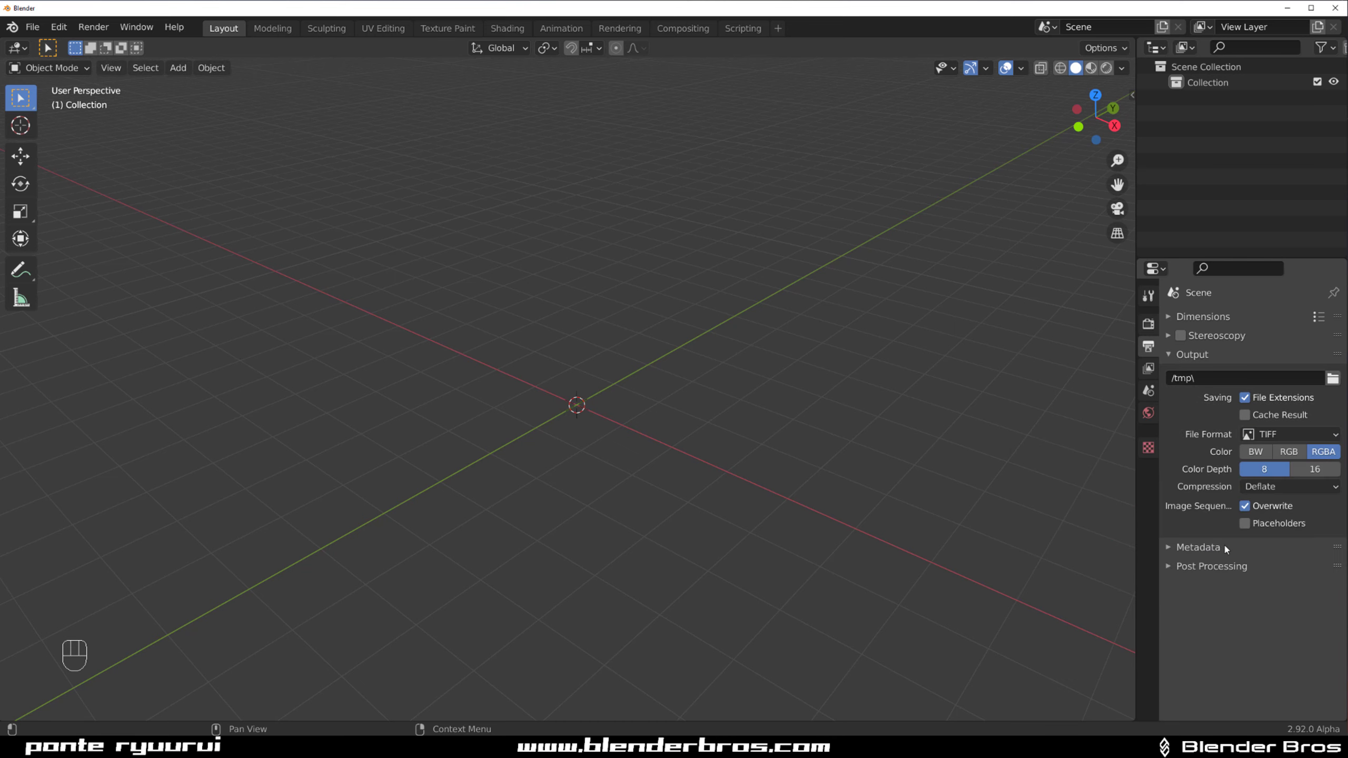
pyautogui.click(1298, 469)
pyautogui.click(1300, 488)
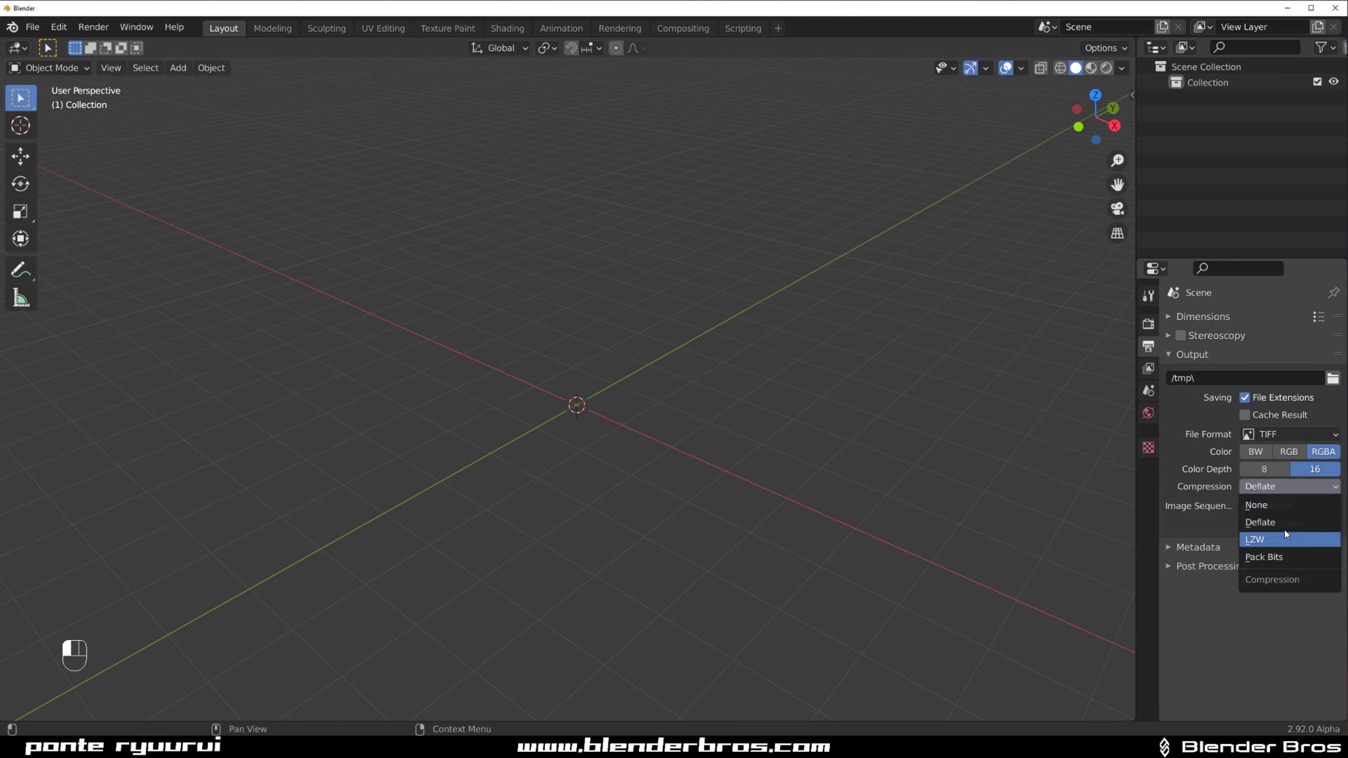
pyautogui.click(1285, 507)
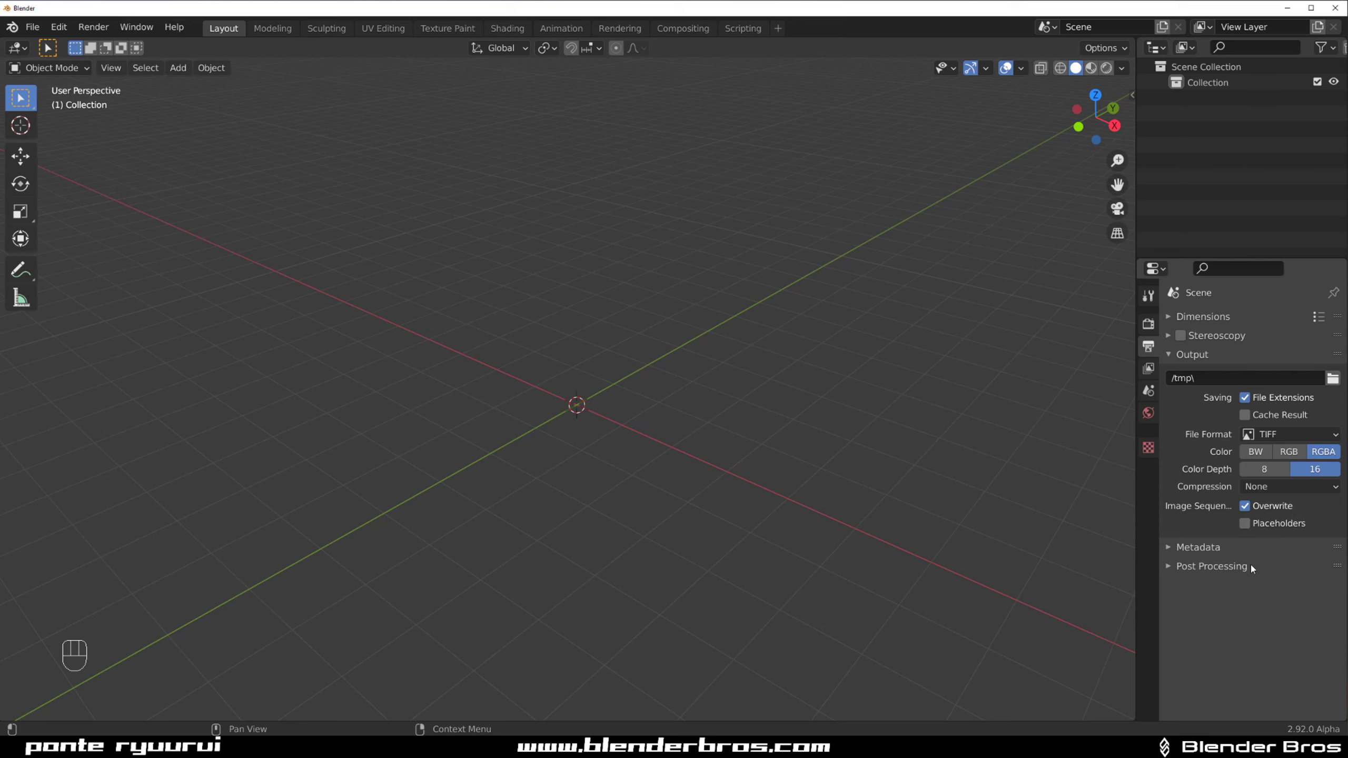
pyautogui.click(1169, 355)
# Enable the Note option in the output Metadata settings, enter the artist's name as the note, and collapse the Metadata settings
pyautogui.click(1168, 374)
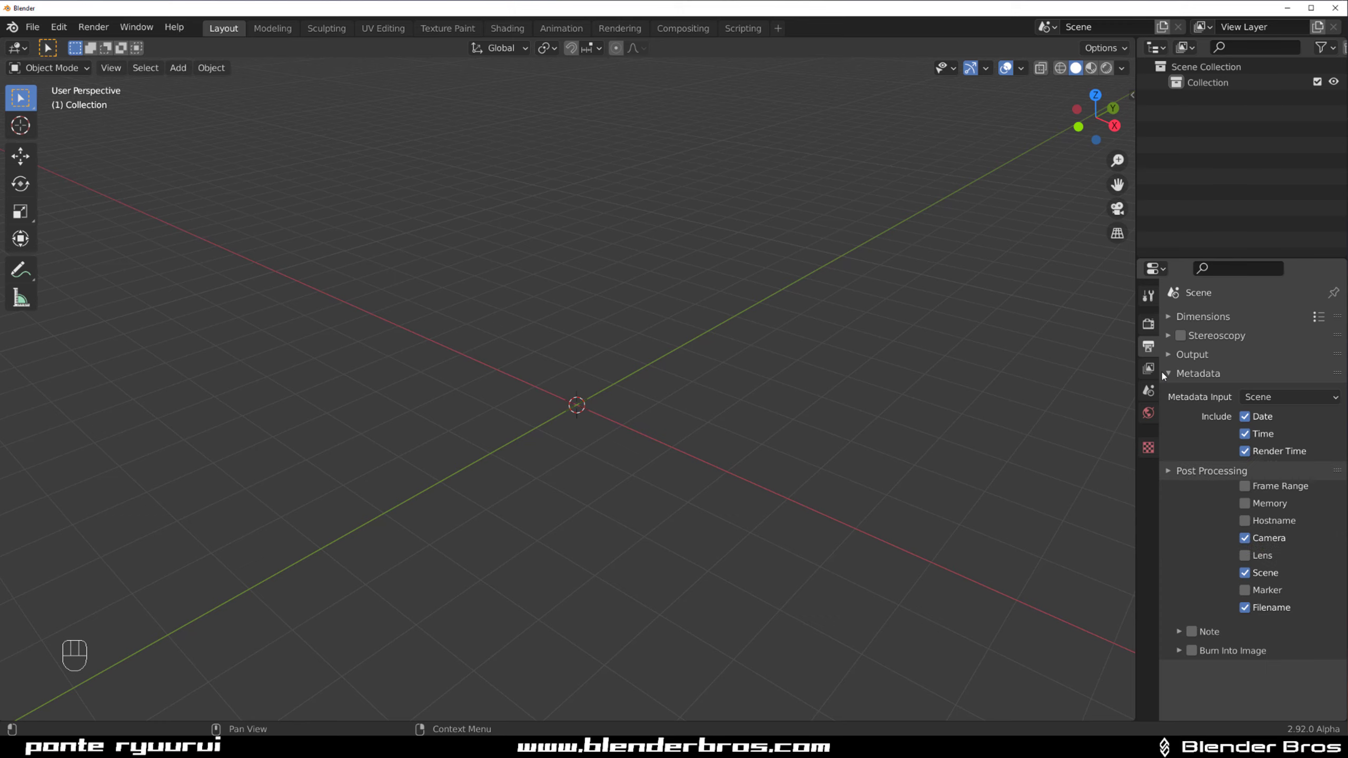
pyautogui.click(1194, 637)
pyautogui.click(1192, 632)
pyautogui.click(1261, 654)
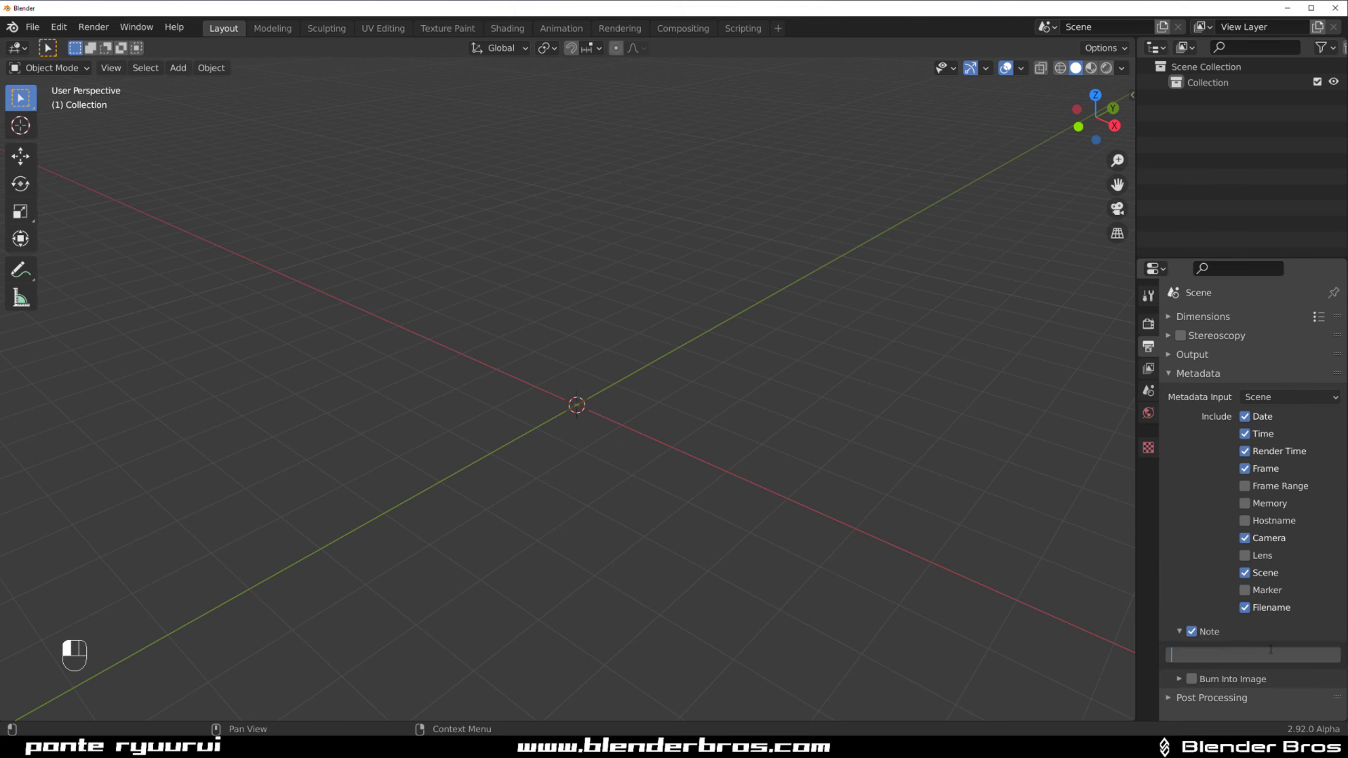
pyautogui.write('ponte')
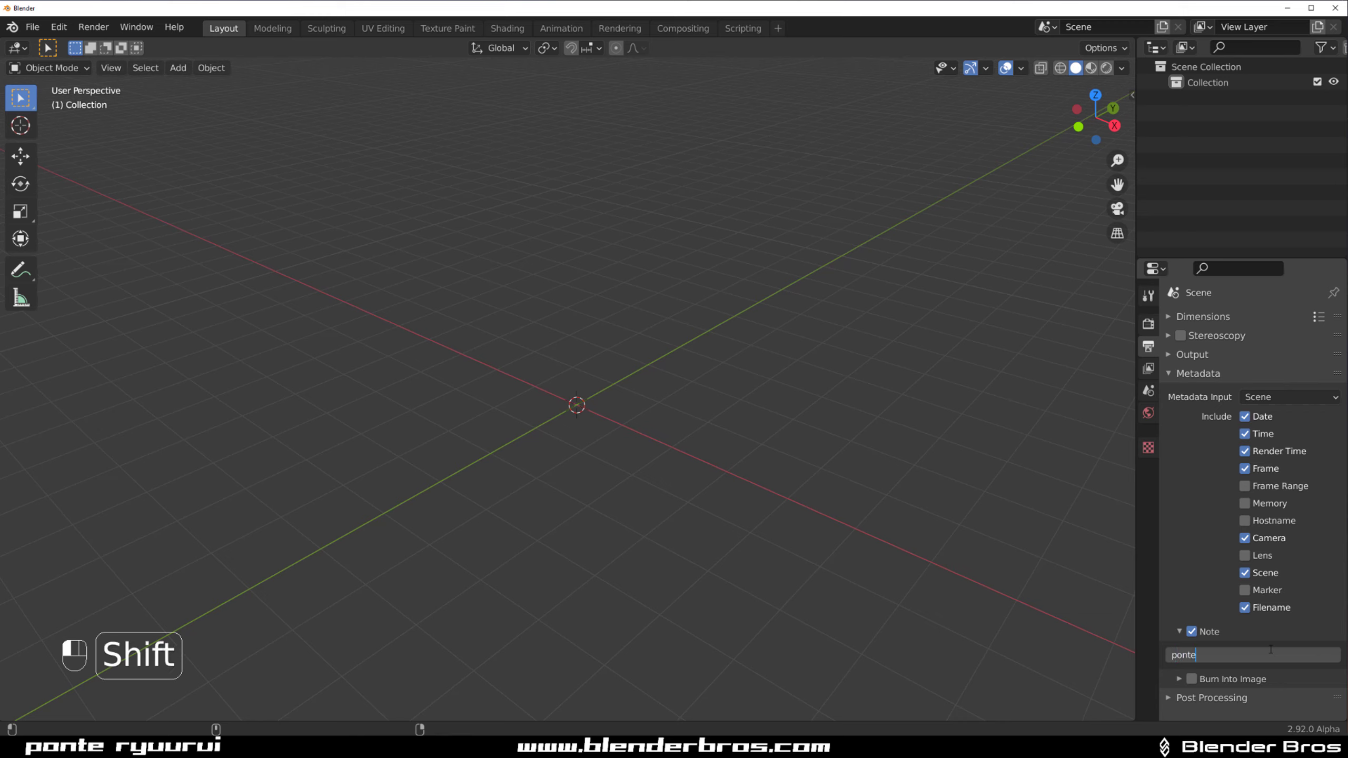
pyautogui.write(' ryuurui')
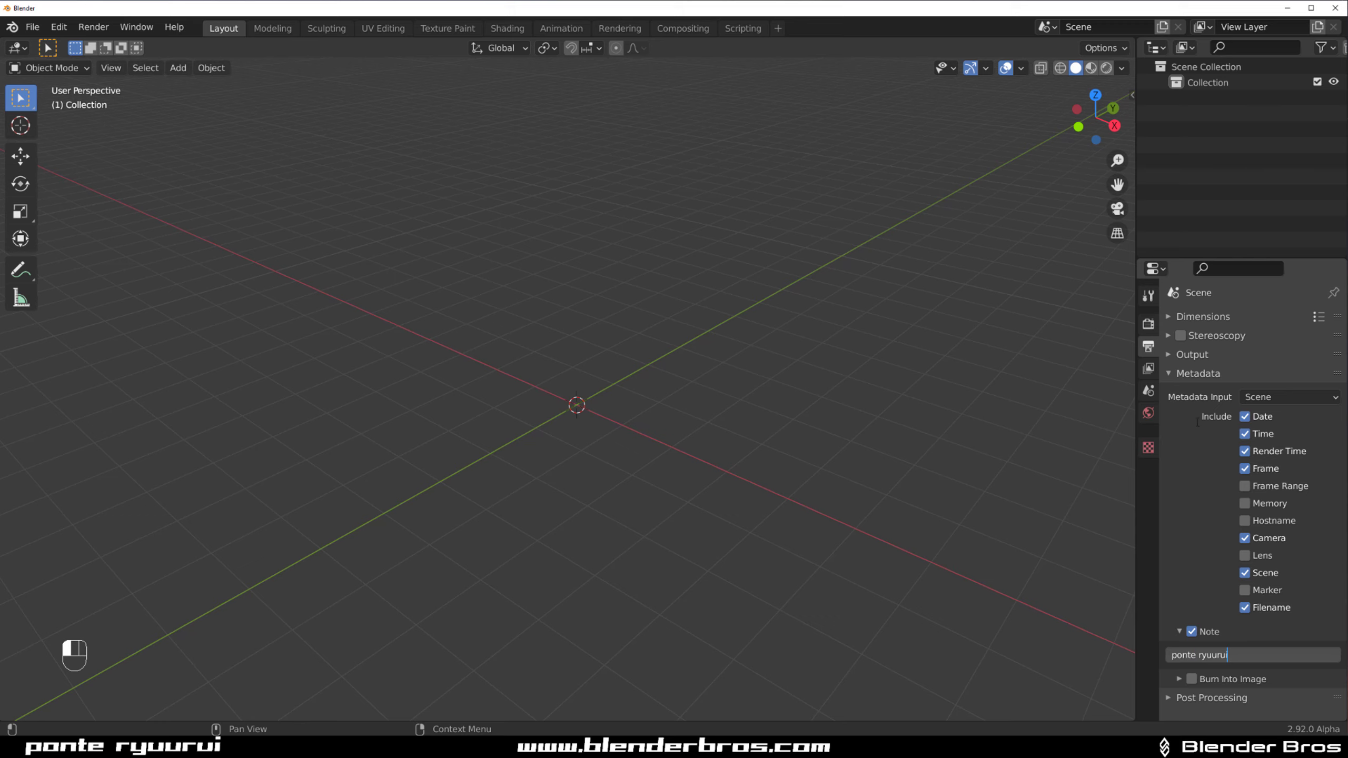
pyautogui.click(1163, 371)
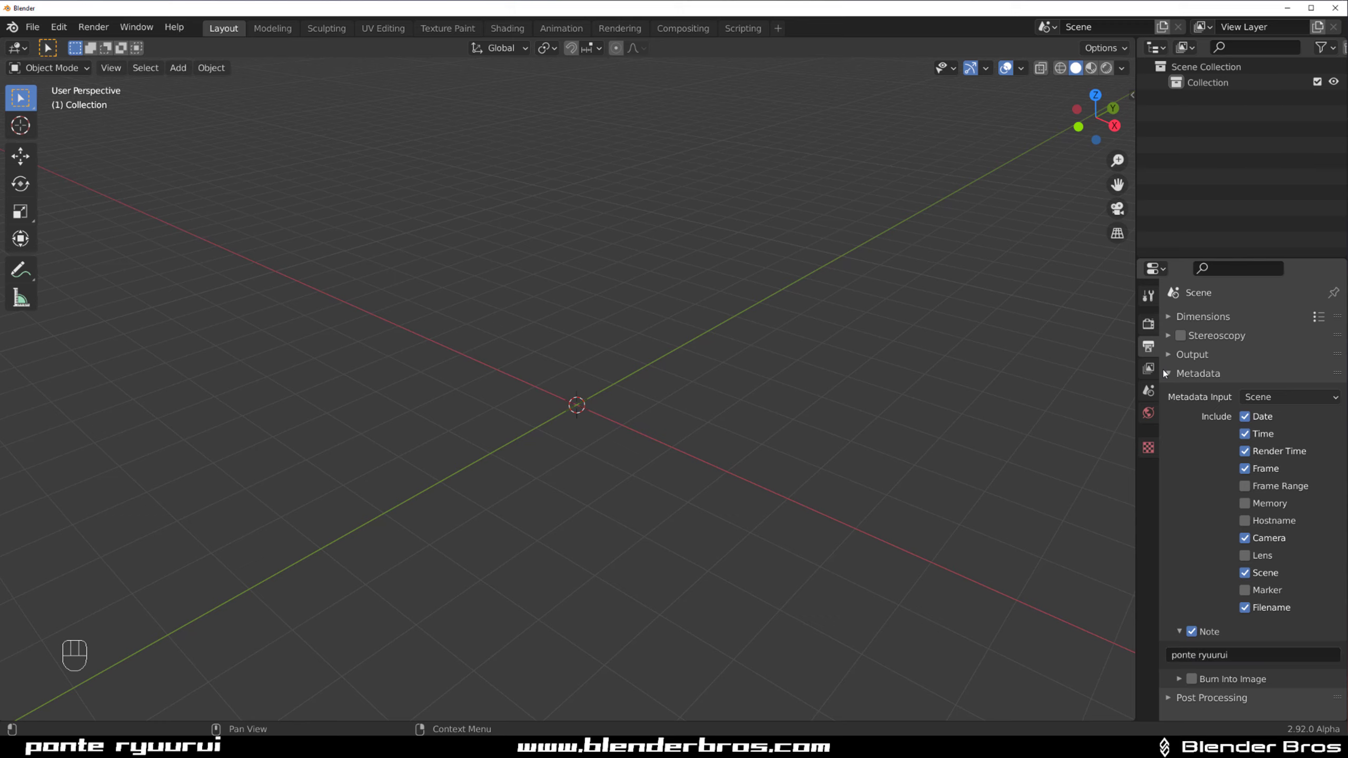
pyautogui.click(1164, 374)
# Enable Use Nodes in the Compositing workspace and turn on the Denoising Data pass for the view layer
pyautogui.click(1149, 370)
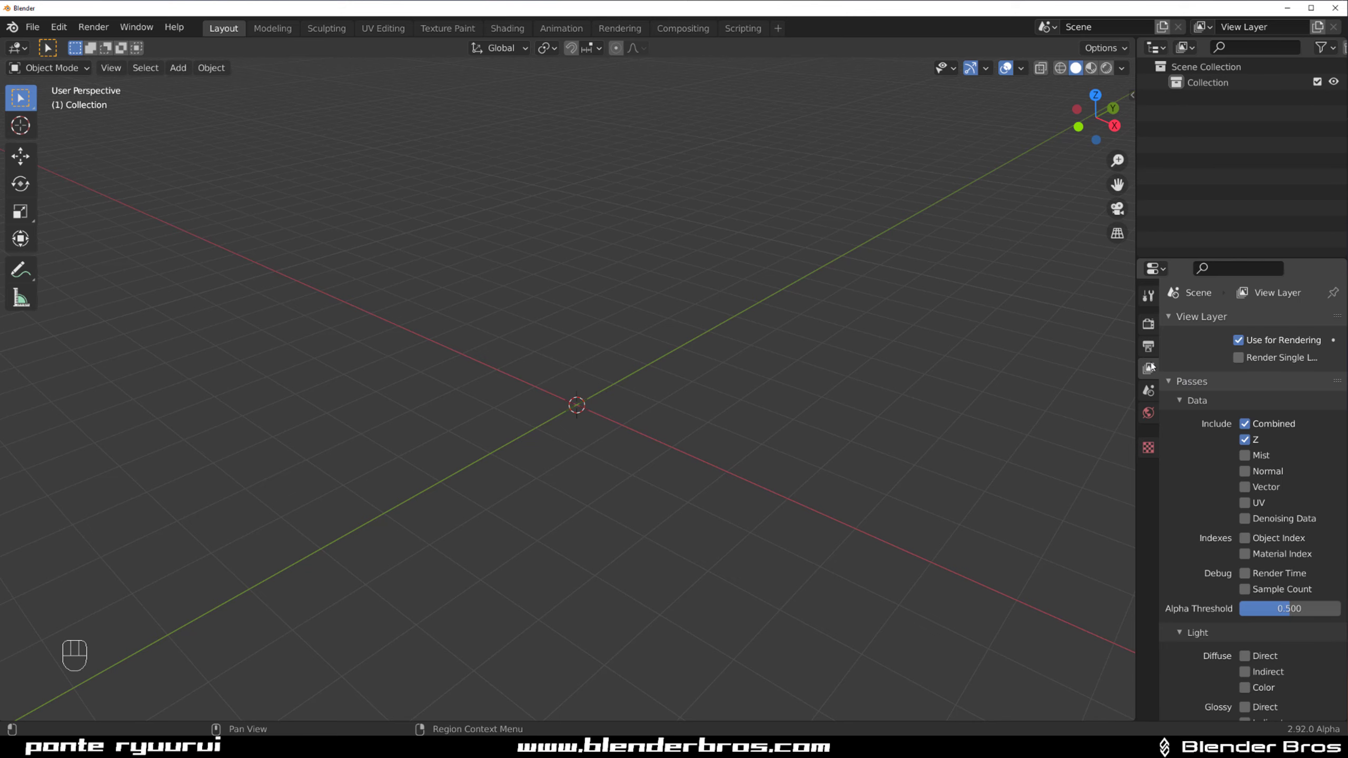
pyautogui.click(1148, 325)
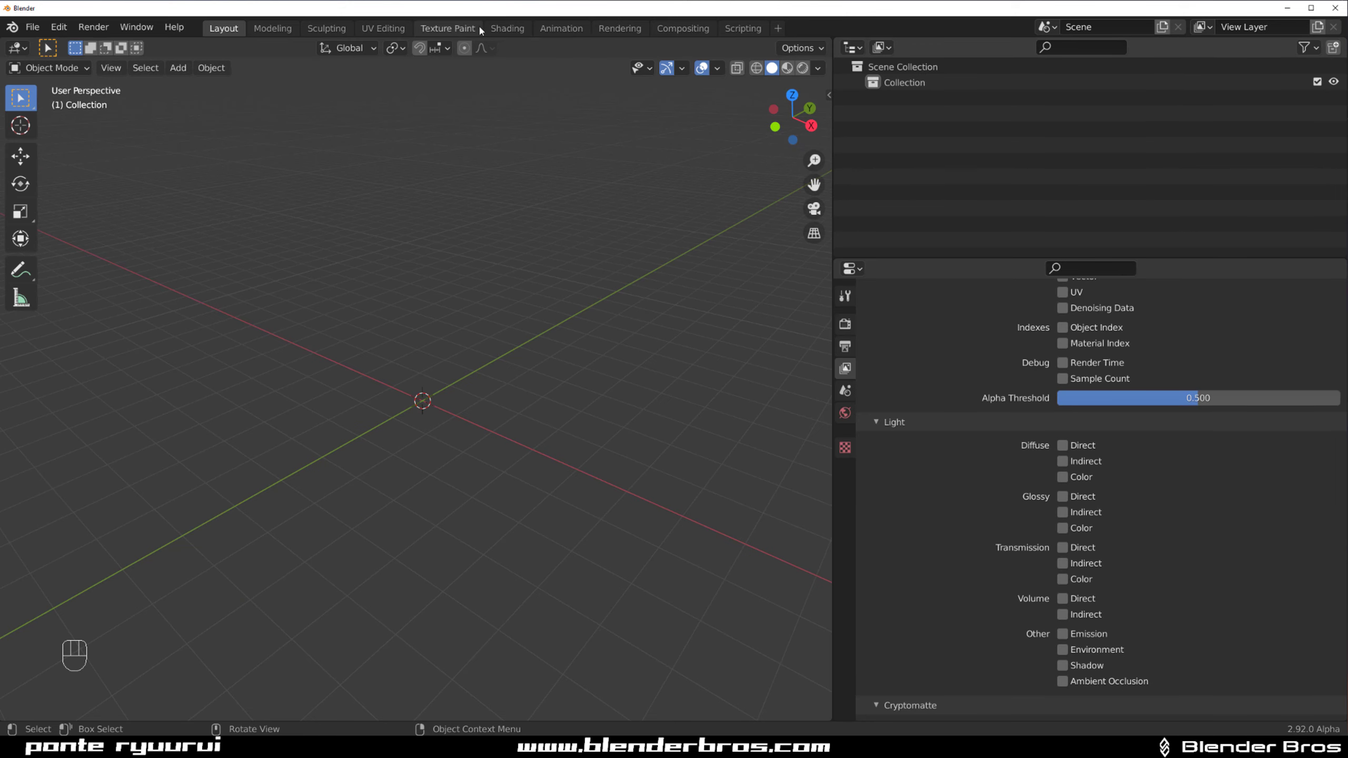
pyautogui.click(683, 28)
pyautogui.click(201, 49)
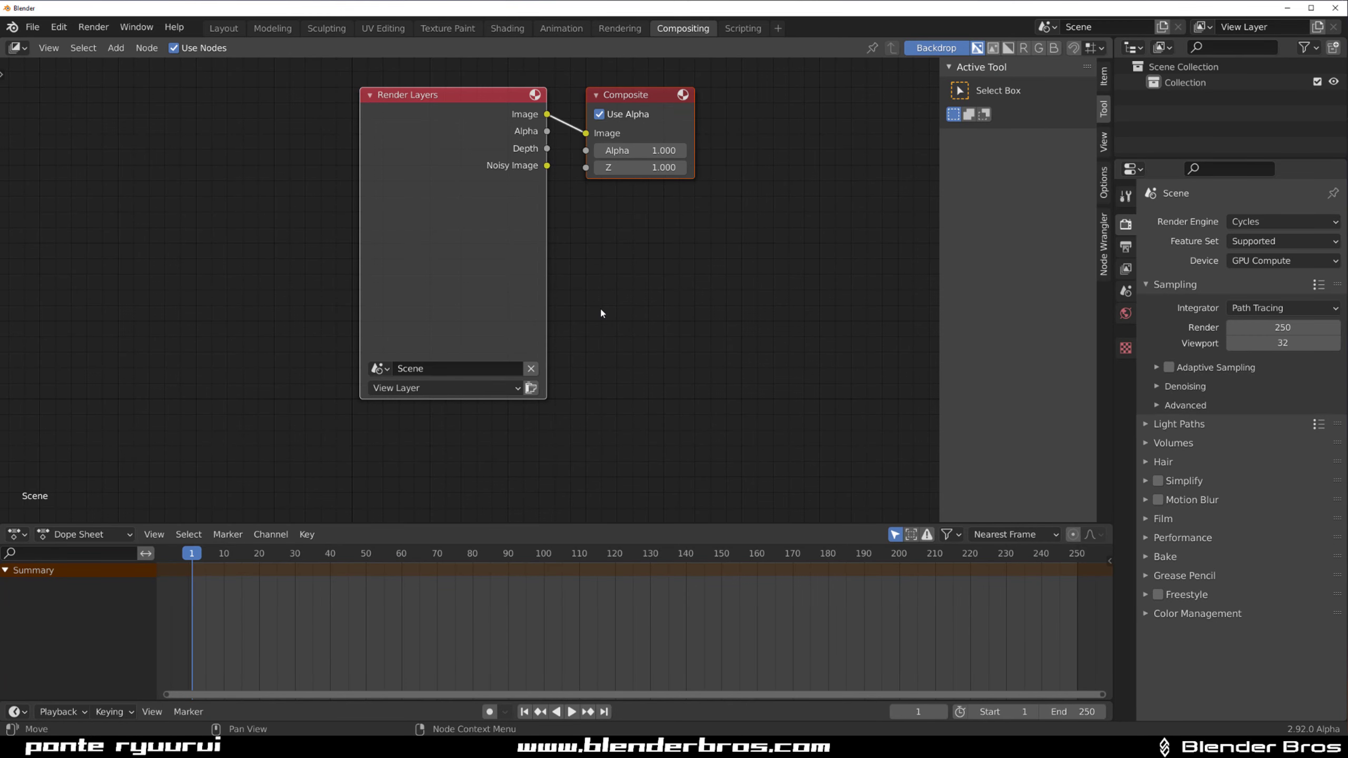
pyautogui.moveTo(601, 313); pyautogui.dragTo(265, 355, button='middle')
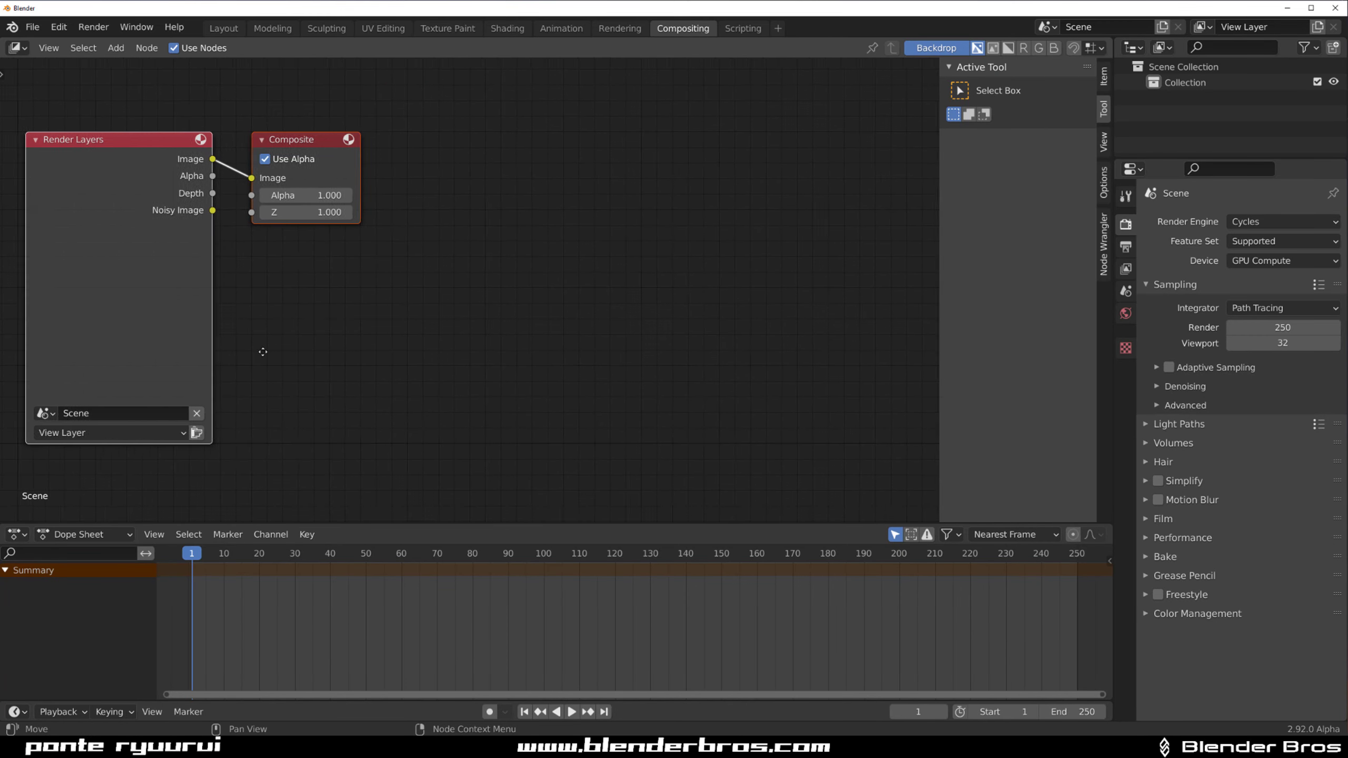
pyautogui.click(1126, 269)
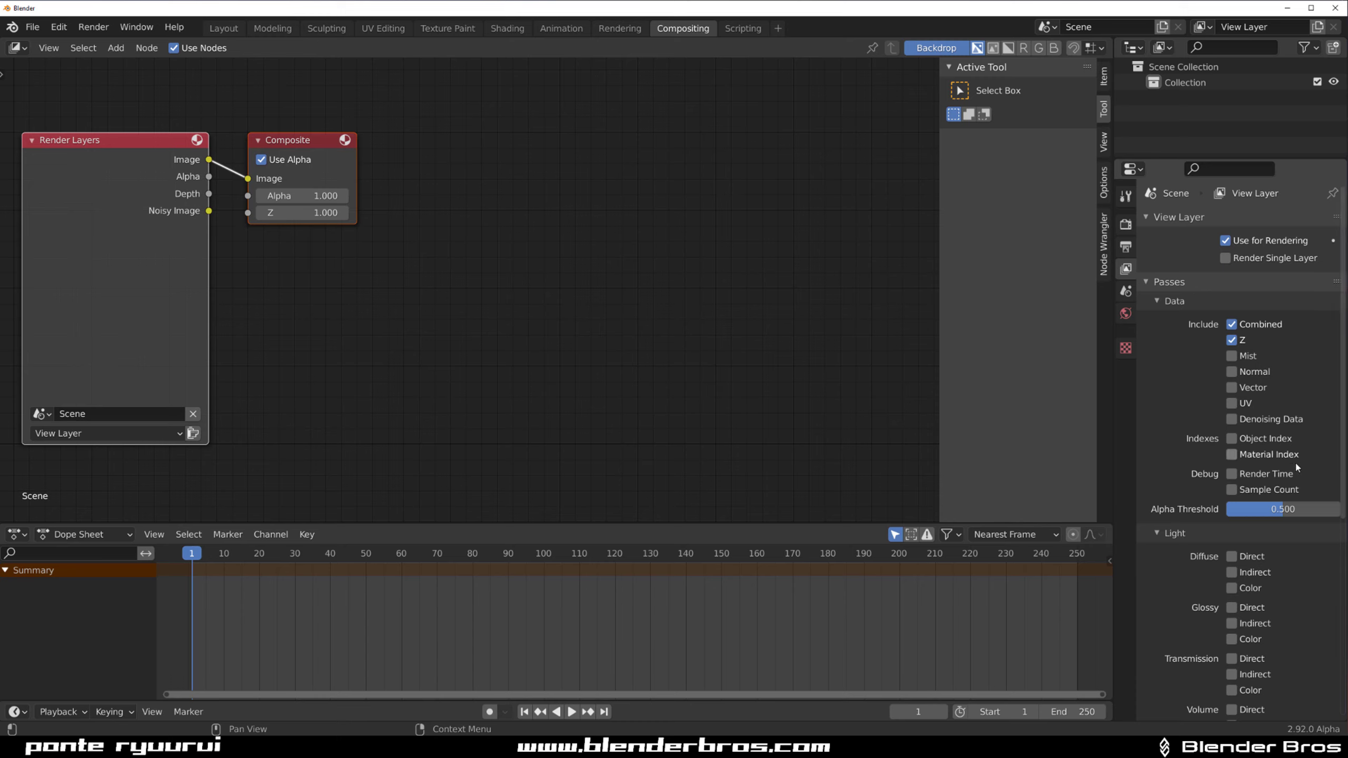
pyautogui.click(1231, 420)
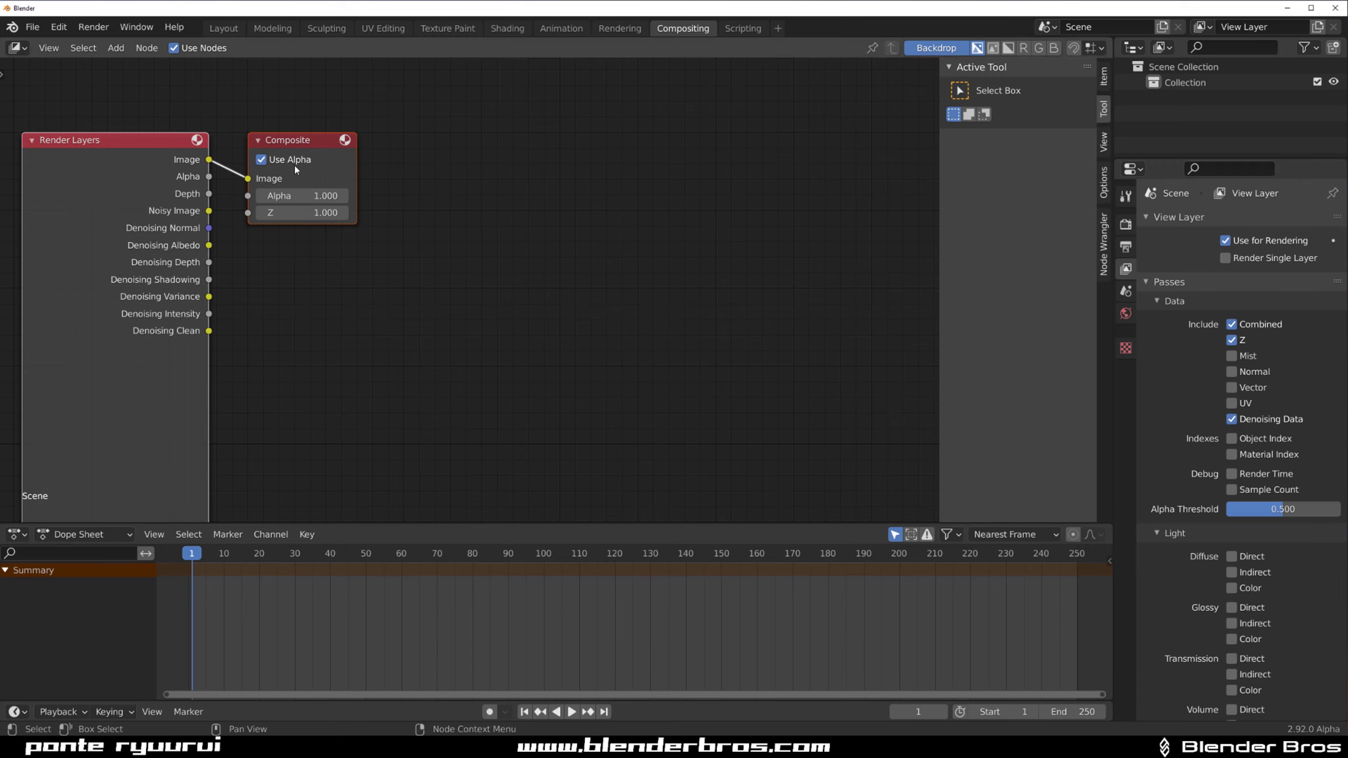
# Move the Composite node well away from Render Layers and insert a Denoise node on the link between them
pyautogui.moveTo(295, 169); pyautogui.dragTo(954, 264)
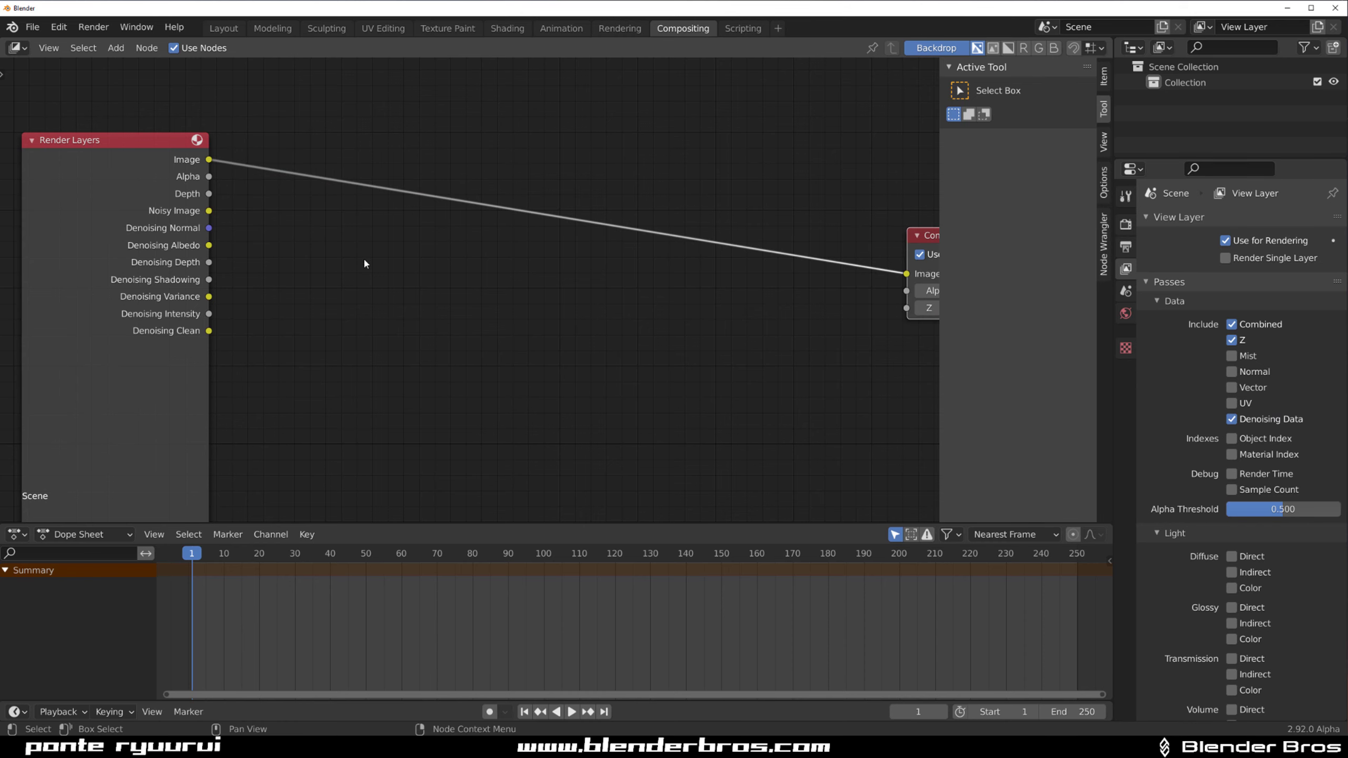
pyautogui.hotkey('shift', 'a')
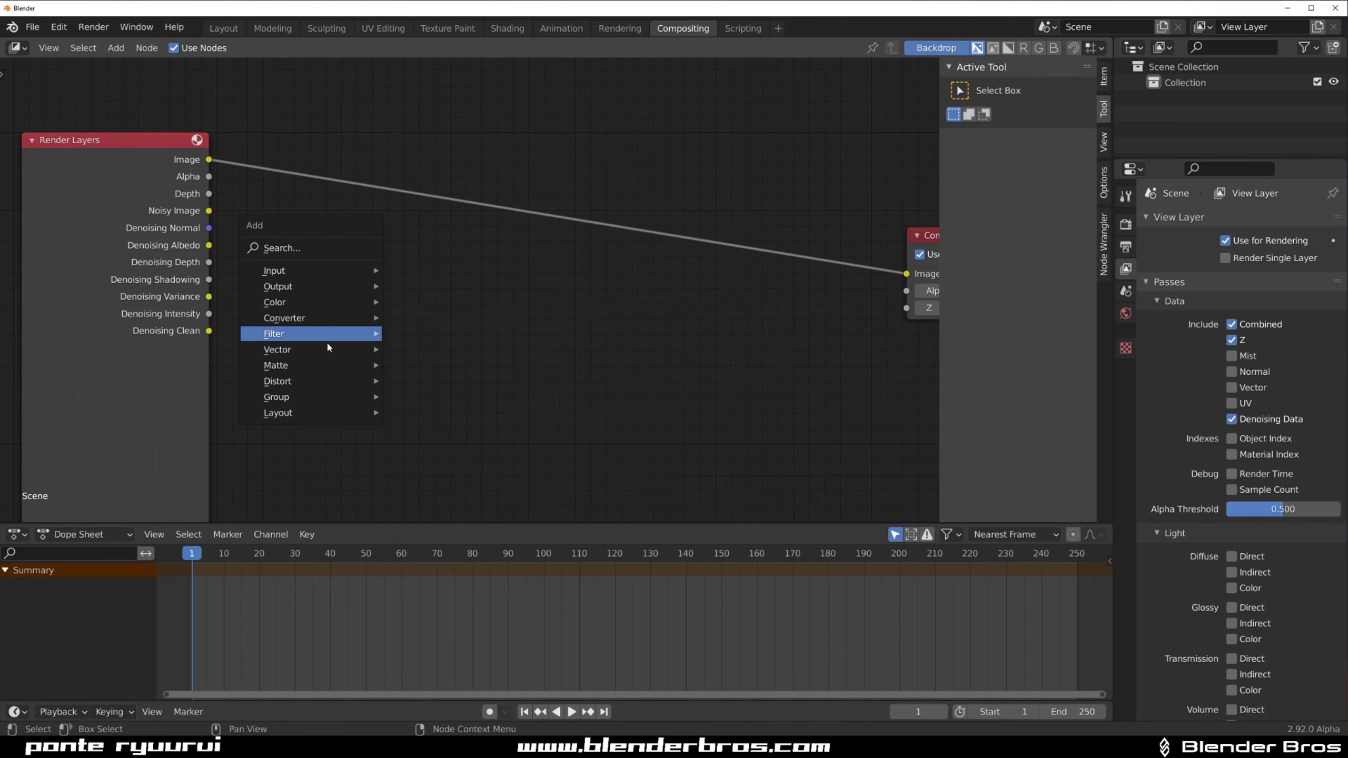
pyautogui.click(312, 249)
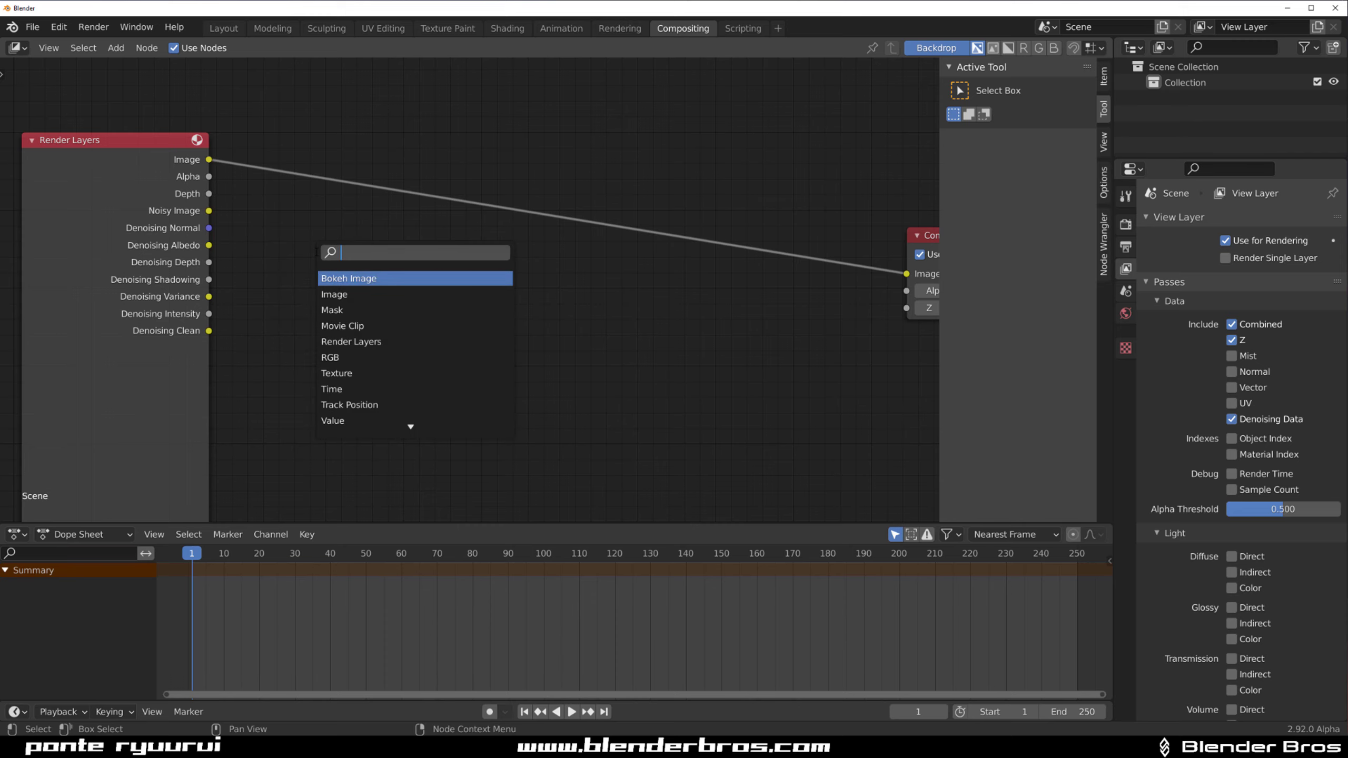
pyautogui.write('den')
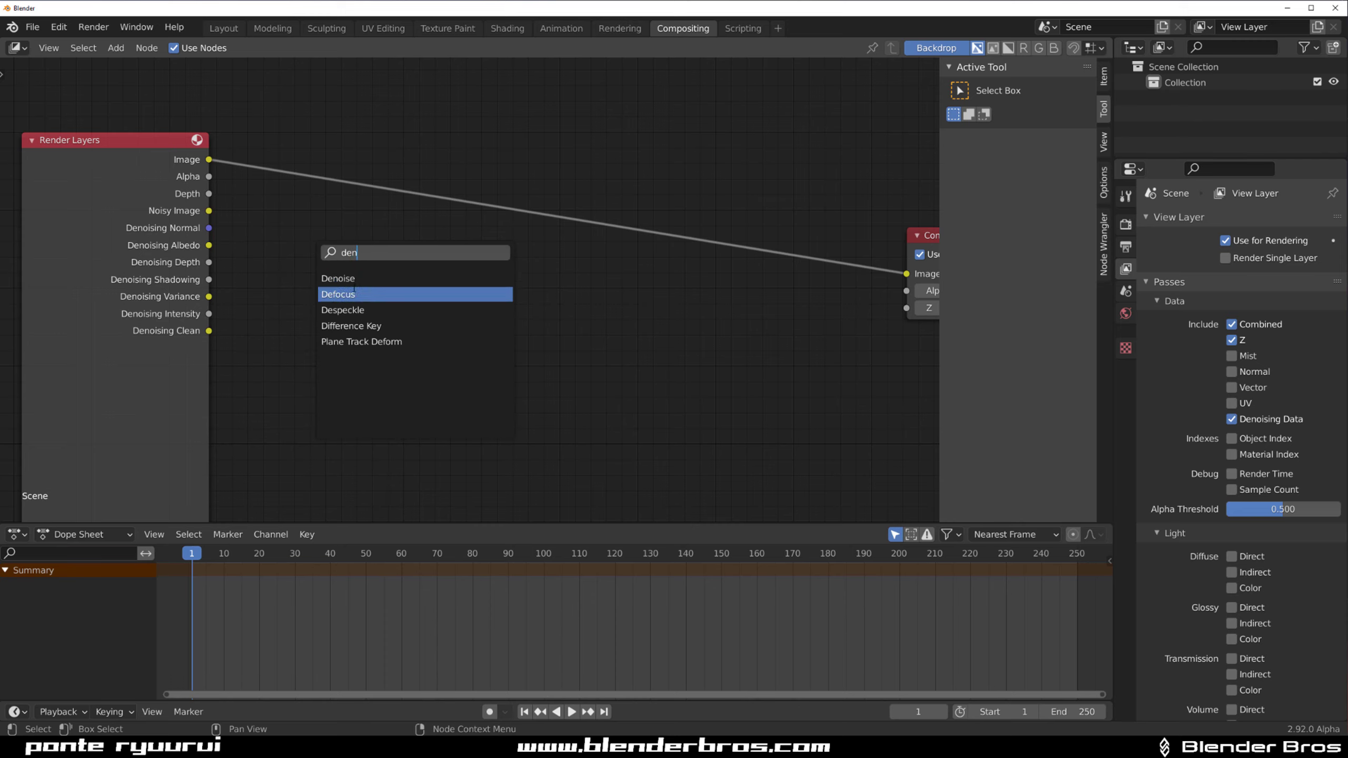
pyautogui.click(372, 278)
pyautogui.click(366, 202)
# Insert a Glare node on the link between Denoise and Composite and set its glare type to Fog Glow
pyautogui.hotkey('shift', 'a')
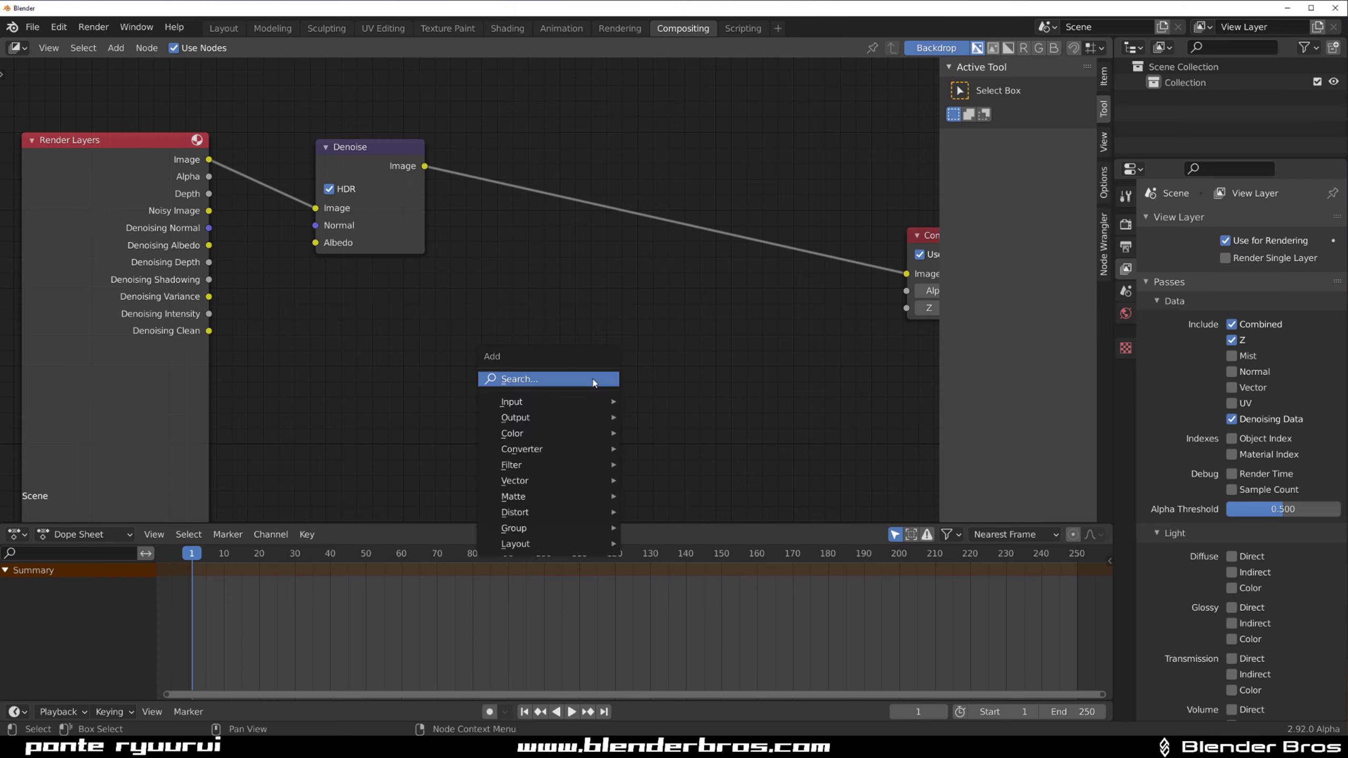
pyautogui.write('gk')
pyautogui.press('BackSpace')
pyautogui.press('BackSpace')
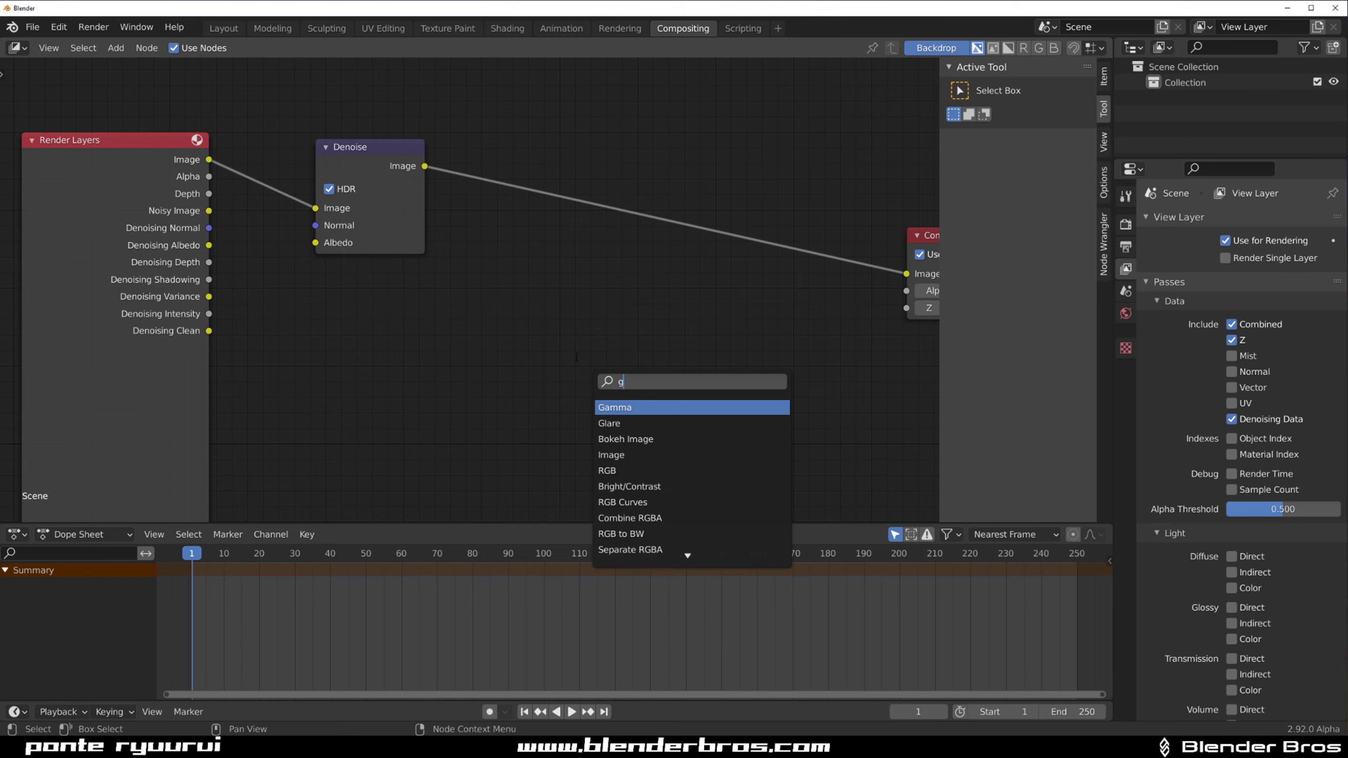
pyautogui.write('gla')
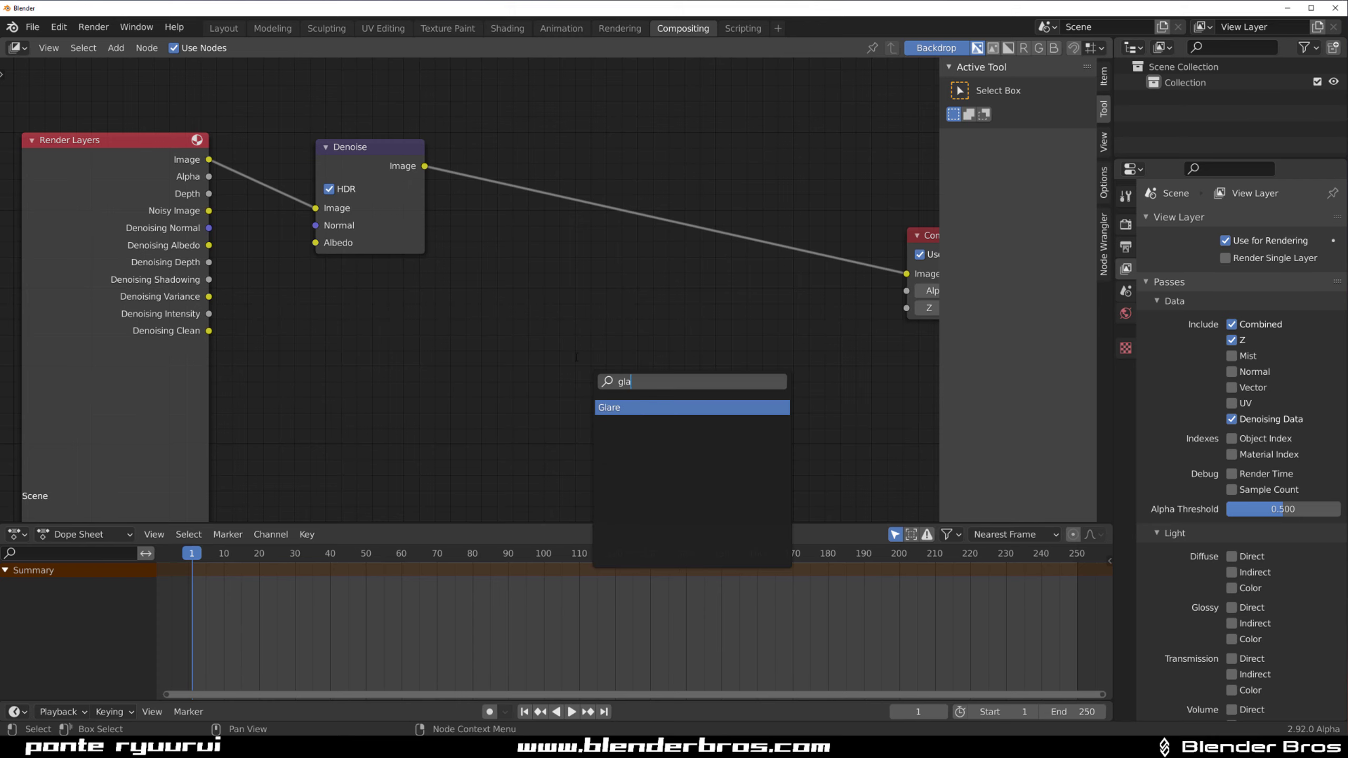
pyautogui.press('Return')
pyautogui.click(626, 242)
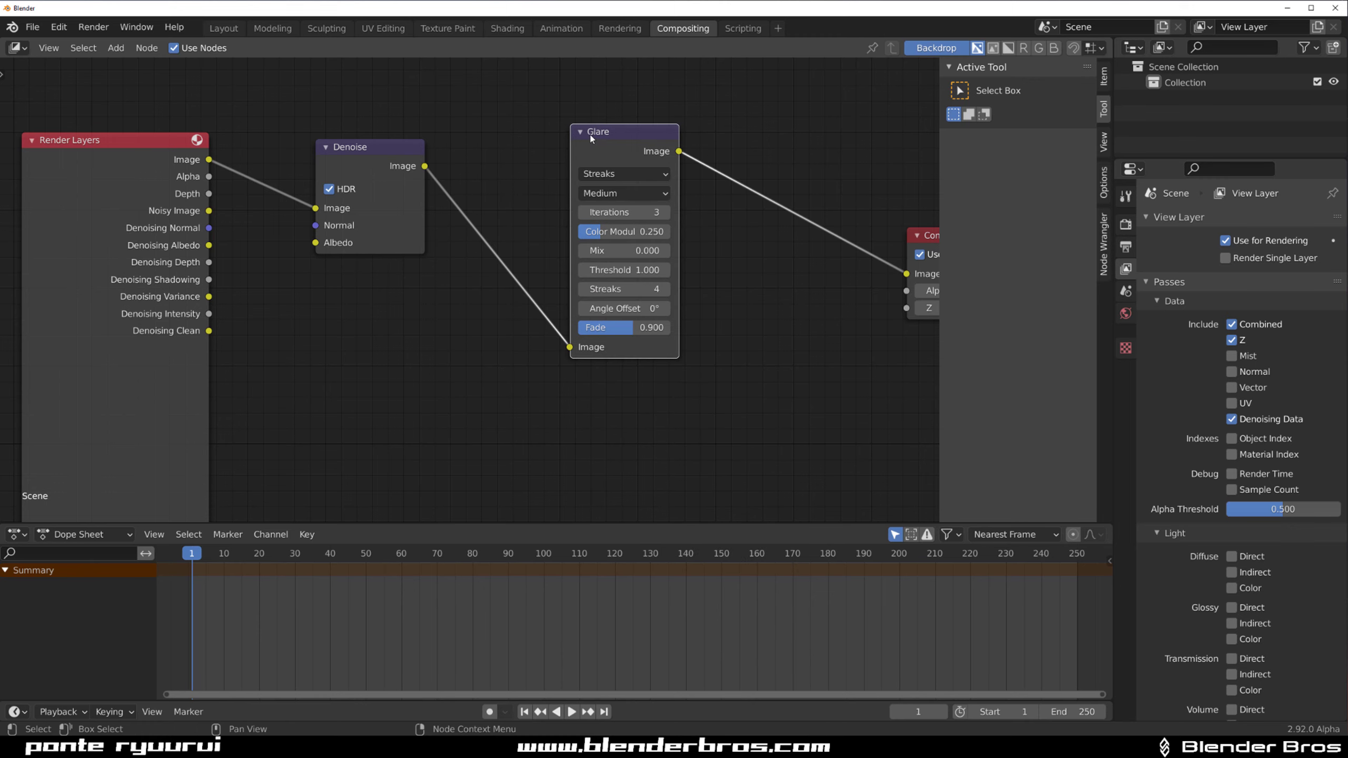
pyautogui.click(626, 180)
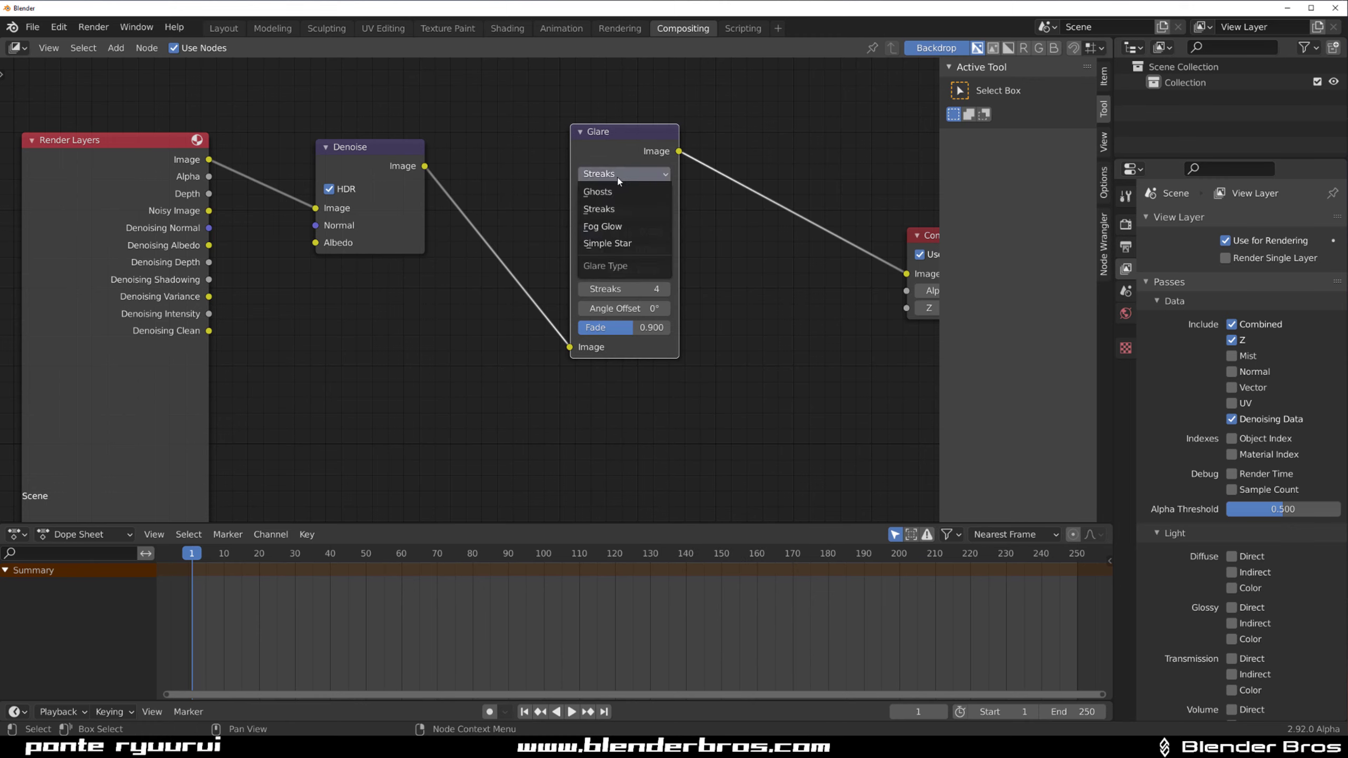
pyautogui.click(619, 224)
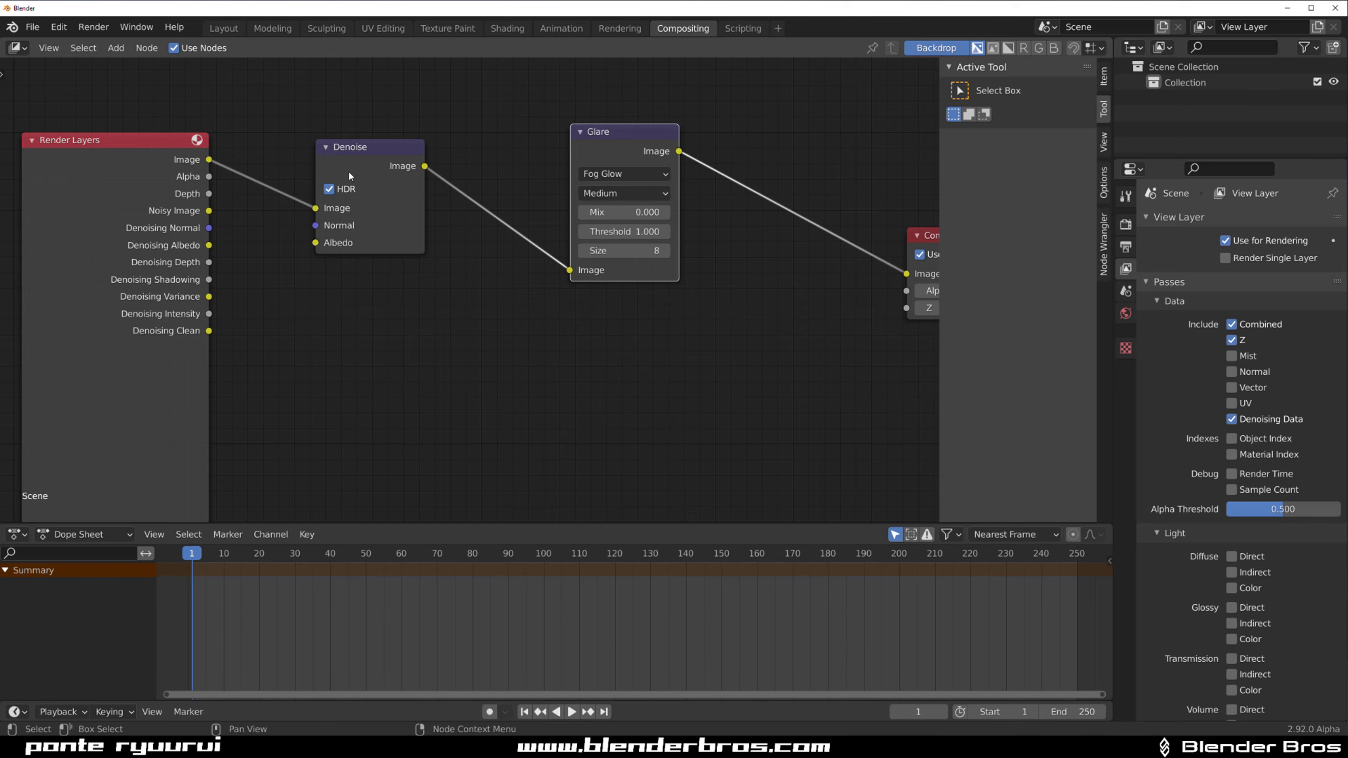
# Link the Denoising Normal and Denoising Albedo outputs of Render Layers to the Normal and Albedo inputs of the Denoise node
pyautogui.scroll(-2, 260, 219)
pyautogui.scroll(3, 225, 243)
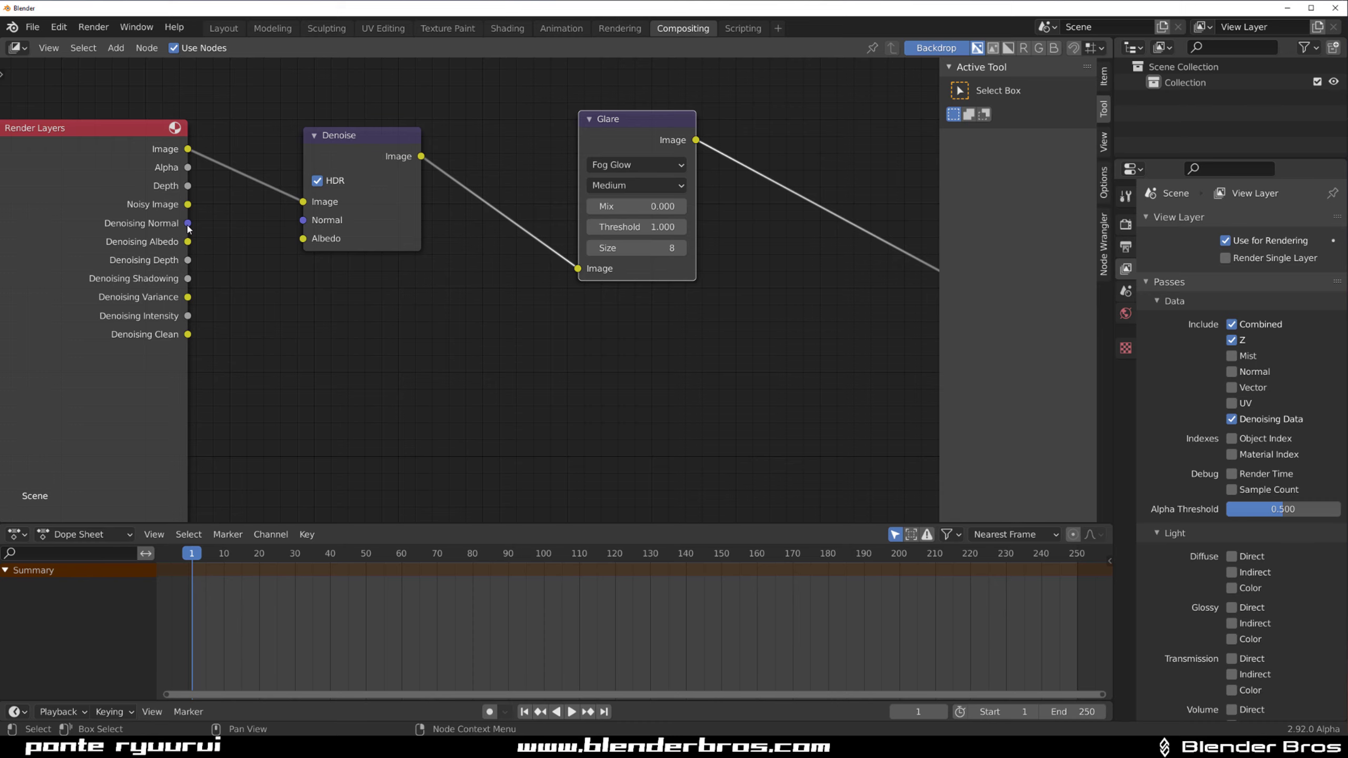
pyautogui.moveTo(188, 223); pyautogui.dragTo(303, 222)
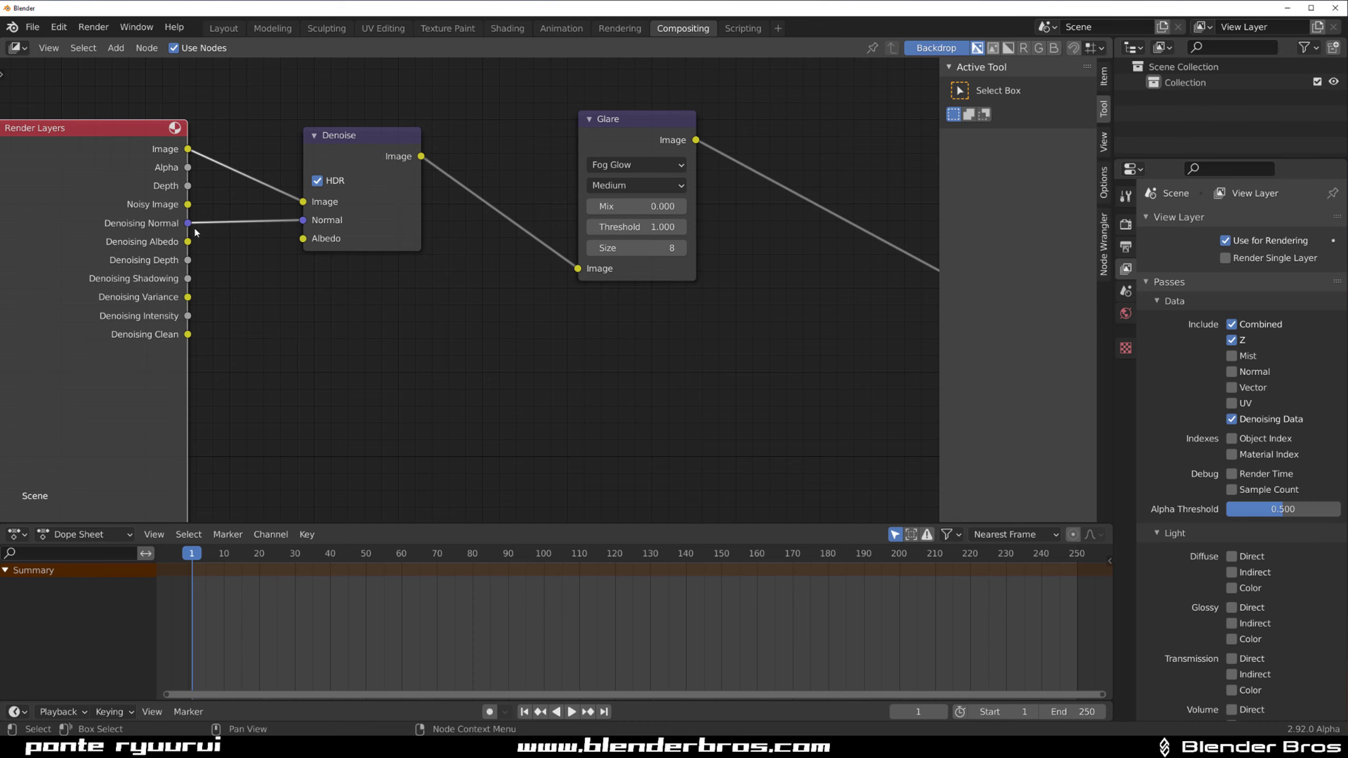
pyautogui.moveTo(190, 245); pyautogui.dragTo(303, 239)
pyautogui.scroll(-3, 460, 287)
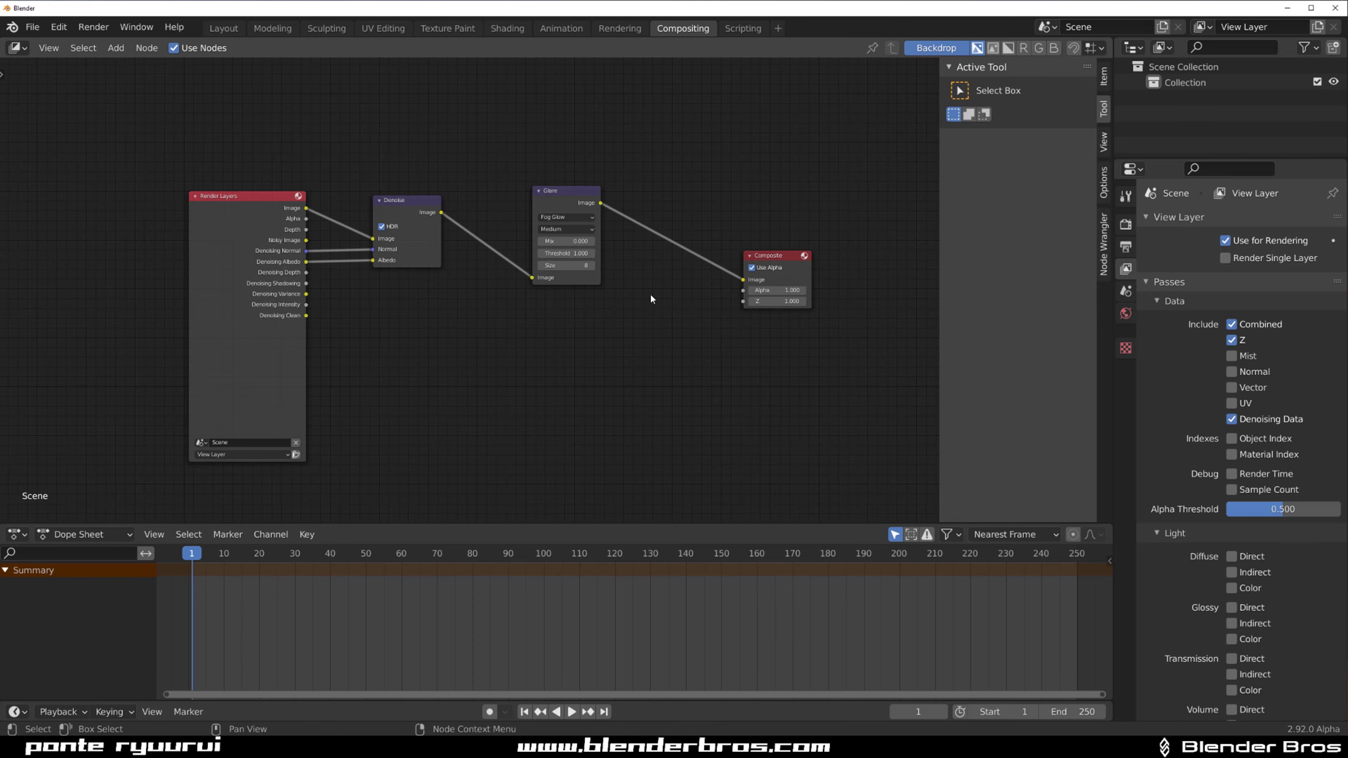
# Widen the 3D viewport in the Layout workspace and split it into an upper and a lower area
pyautogui.click(227, 30)
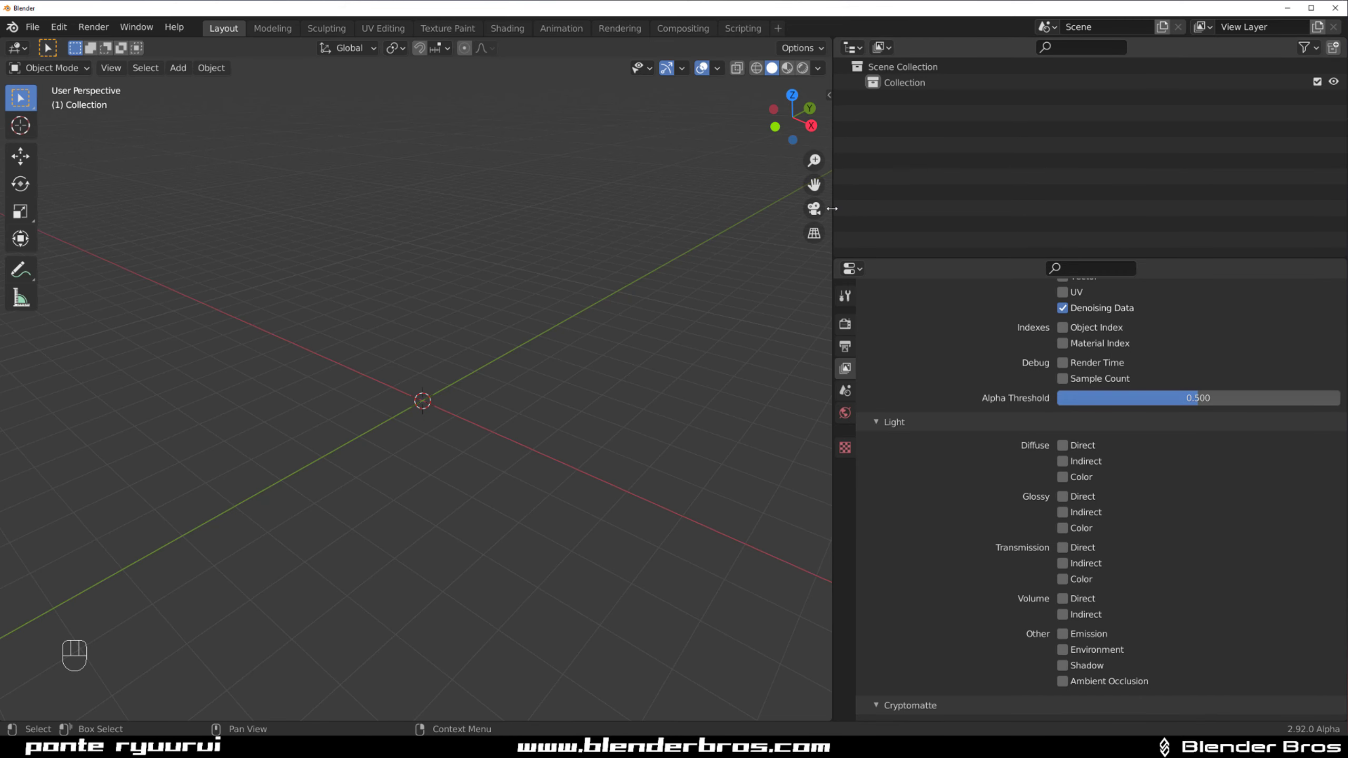
pyautogui.moveTo(832, 208); pyautogui.dragTo(1157, 479)
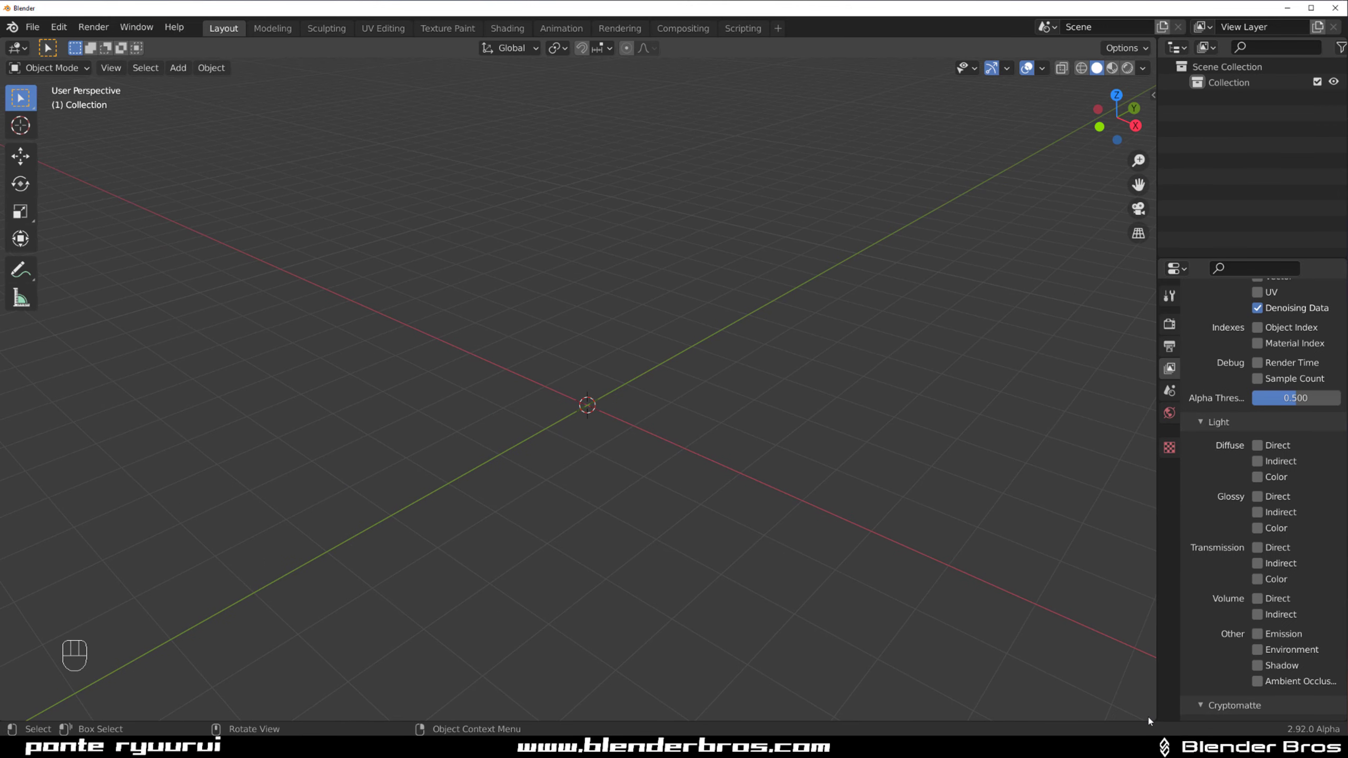
pyautogui.moveTo(1149, 714); pyautogui.dragTo(993, 342)
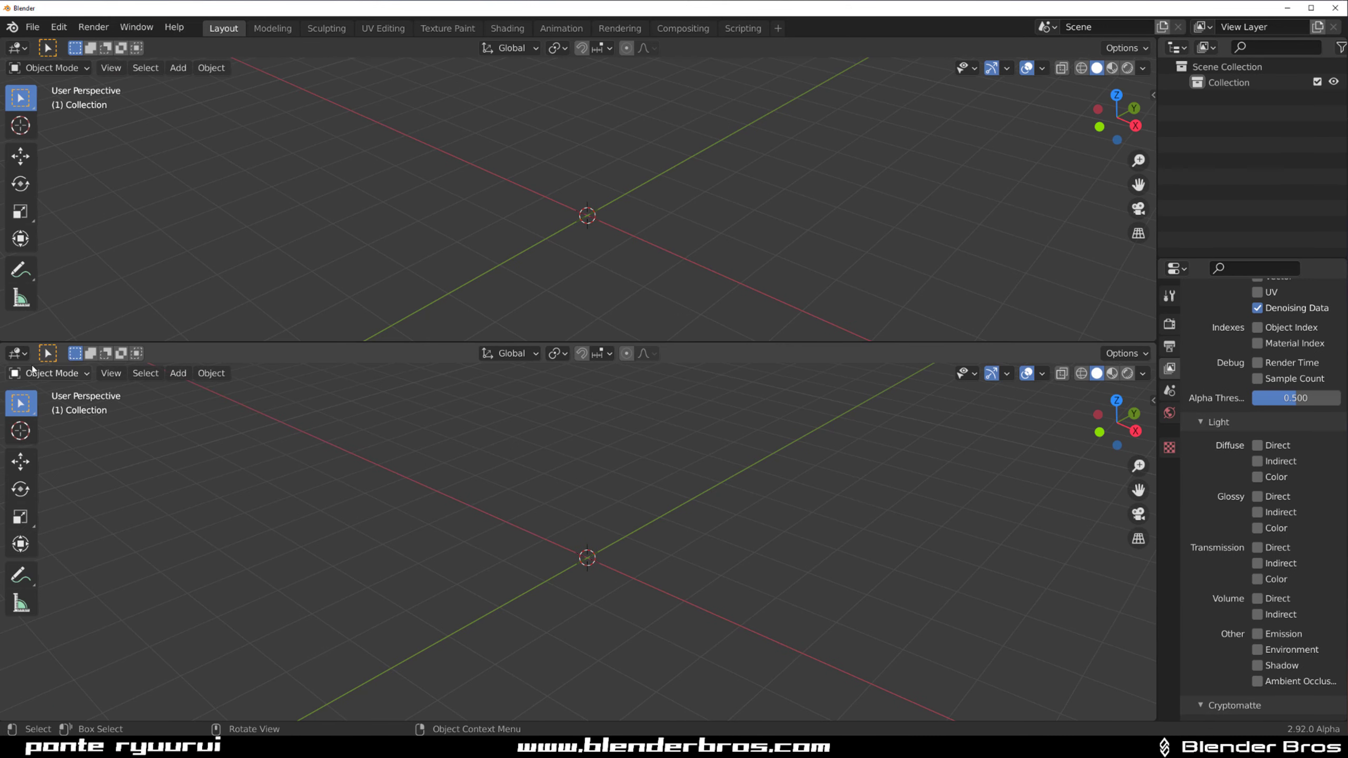
# Change the lower area to the Shader Editor and set its shader type to World
pyautogui.click(17, 353)
pyautogui.click(148, 494)
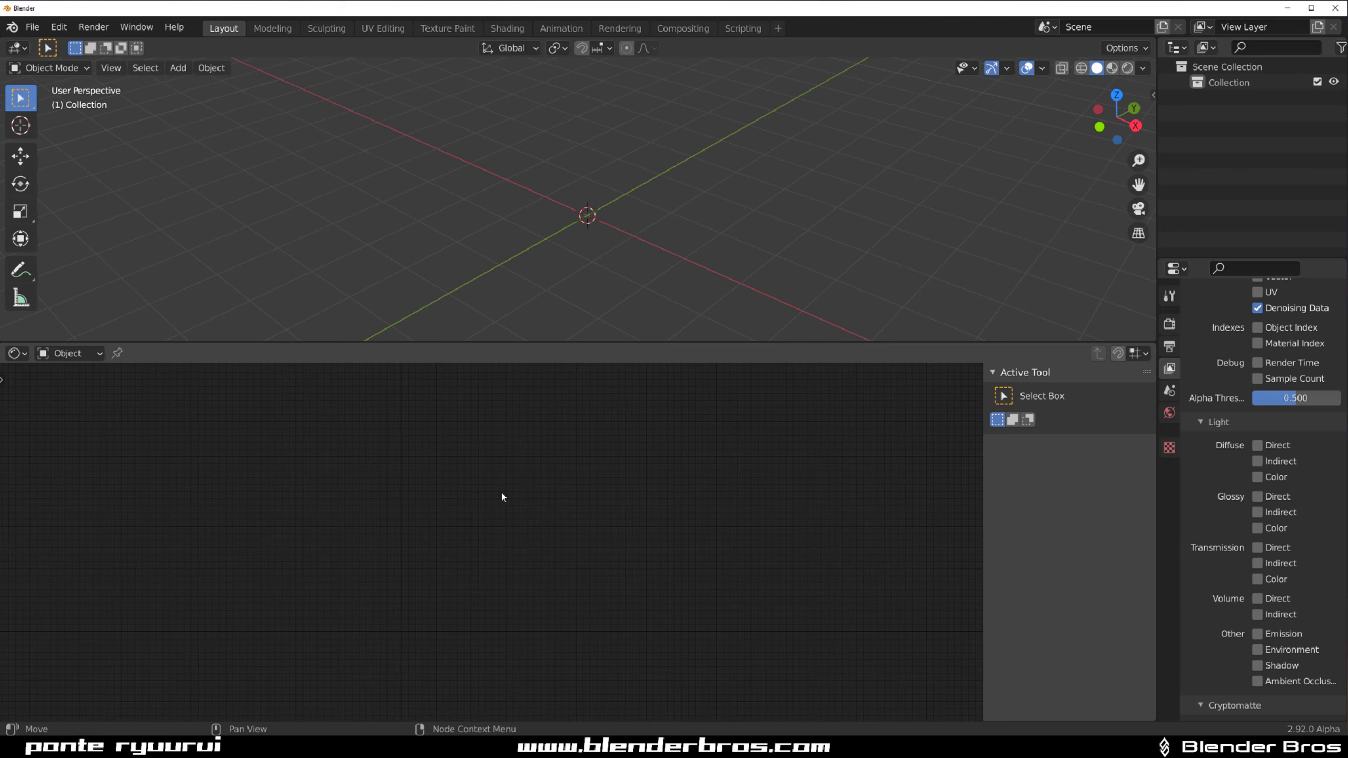
pyautogui.click(69, 354)
pyautogui.click(53, 388)
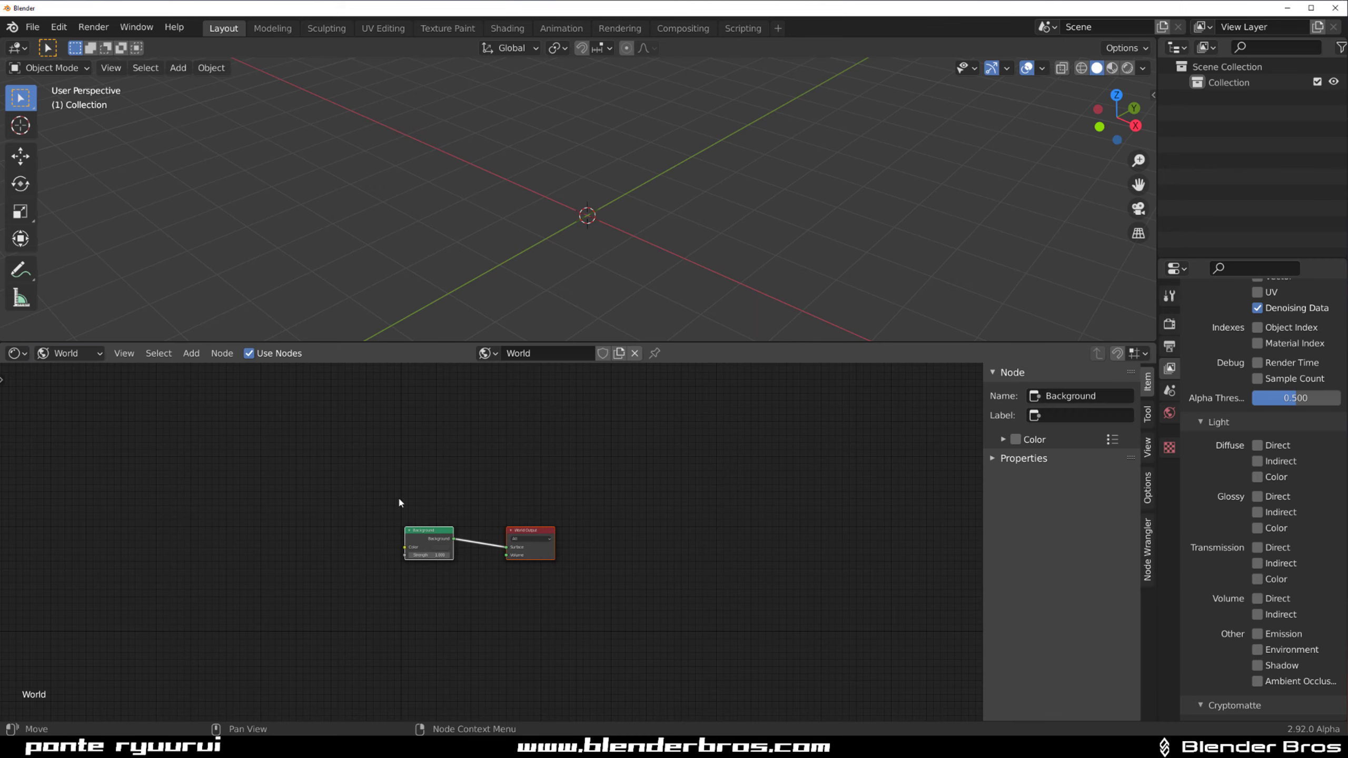
# Add an Environment Texture with Mapping and Texture Coordinate nodes to the world's Background node, and place them beside it
pyautogui.moveTo(399, 500); pyautogui.dragTo(496, 499, button='middle')
pyautogui.scroll(4, 491, 493)
pyautogui.click(536, 531)
pyautogui.scroll(6, 393, 541)
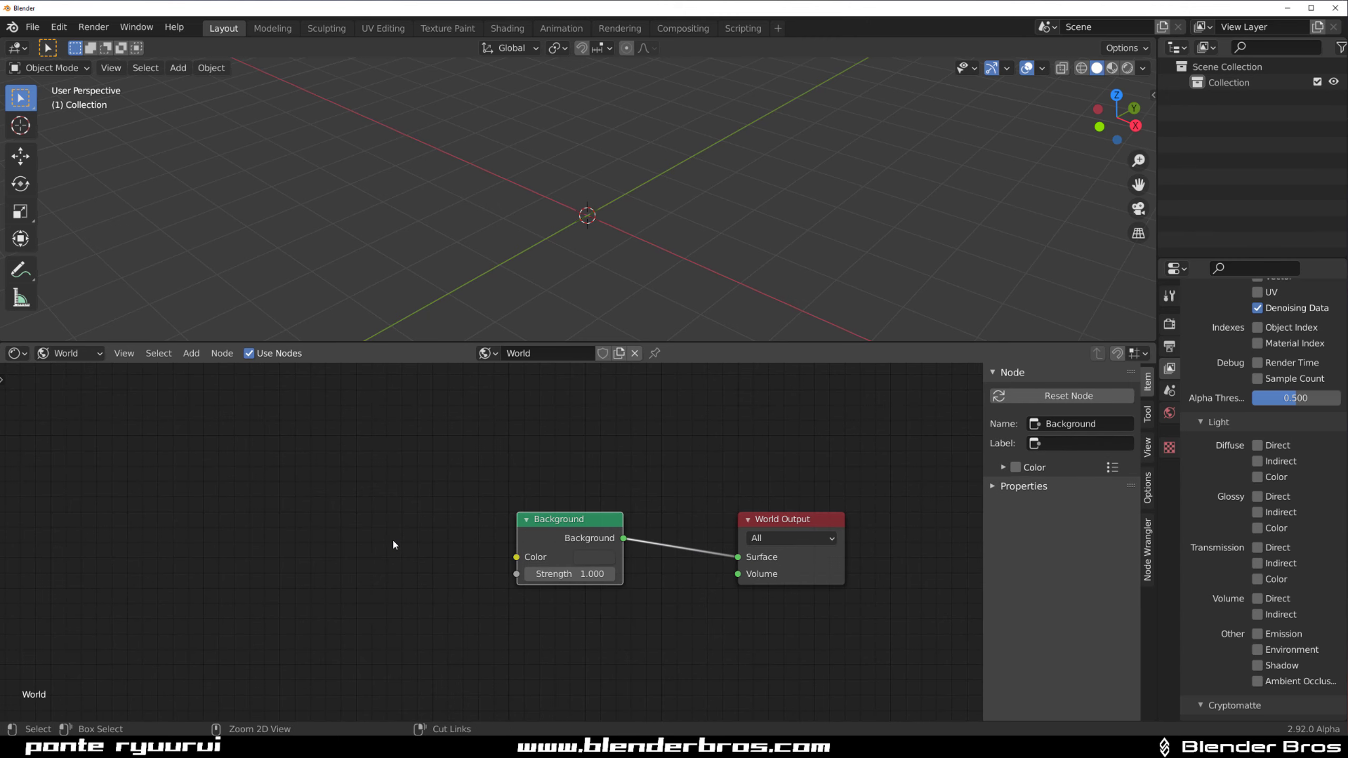
pyautogui.hotkey('ctrl', 't')
pyautogui.moveTo(463, 489); pyautogui.dragTo(345, 451)
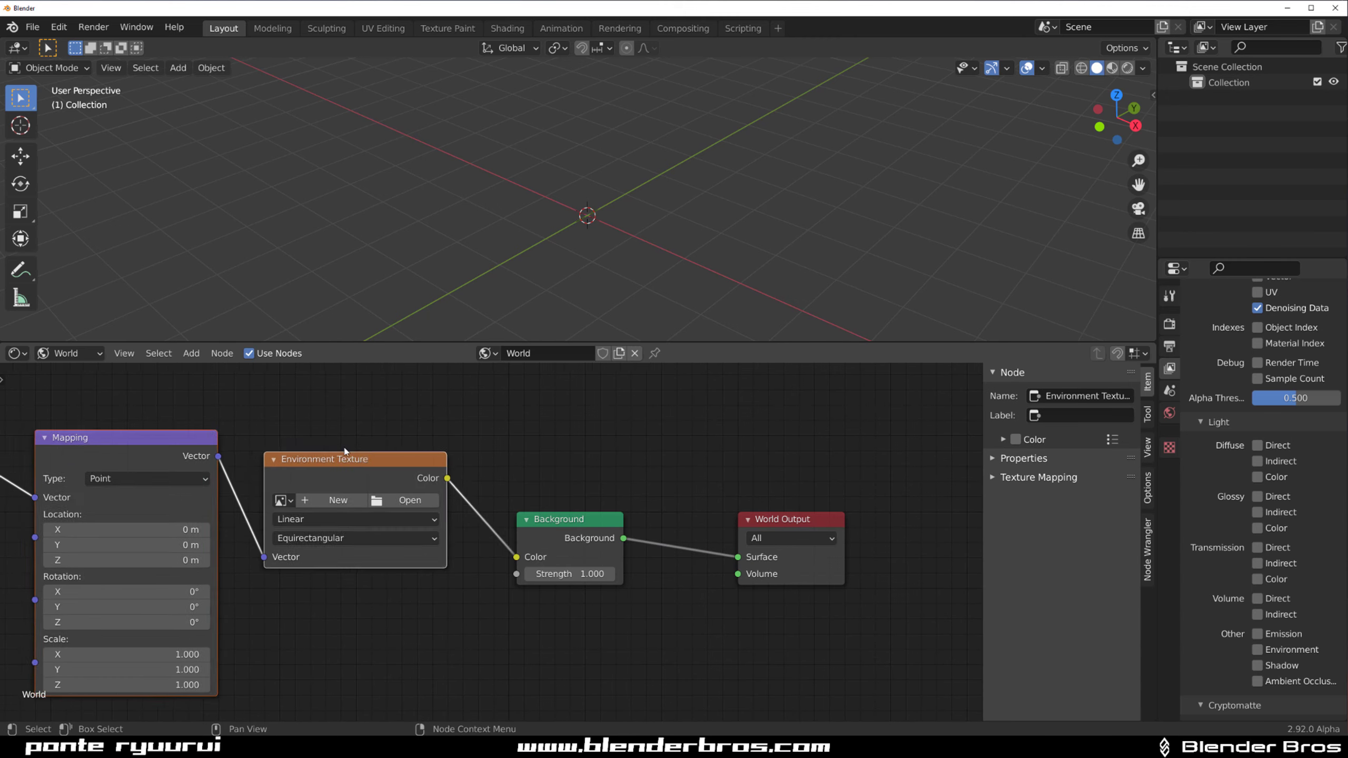
pyautogui.scroll(-2, 348, 472)
pyautogui.scroll(3, 289, 550)
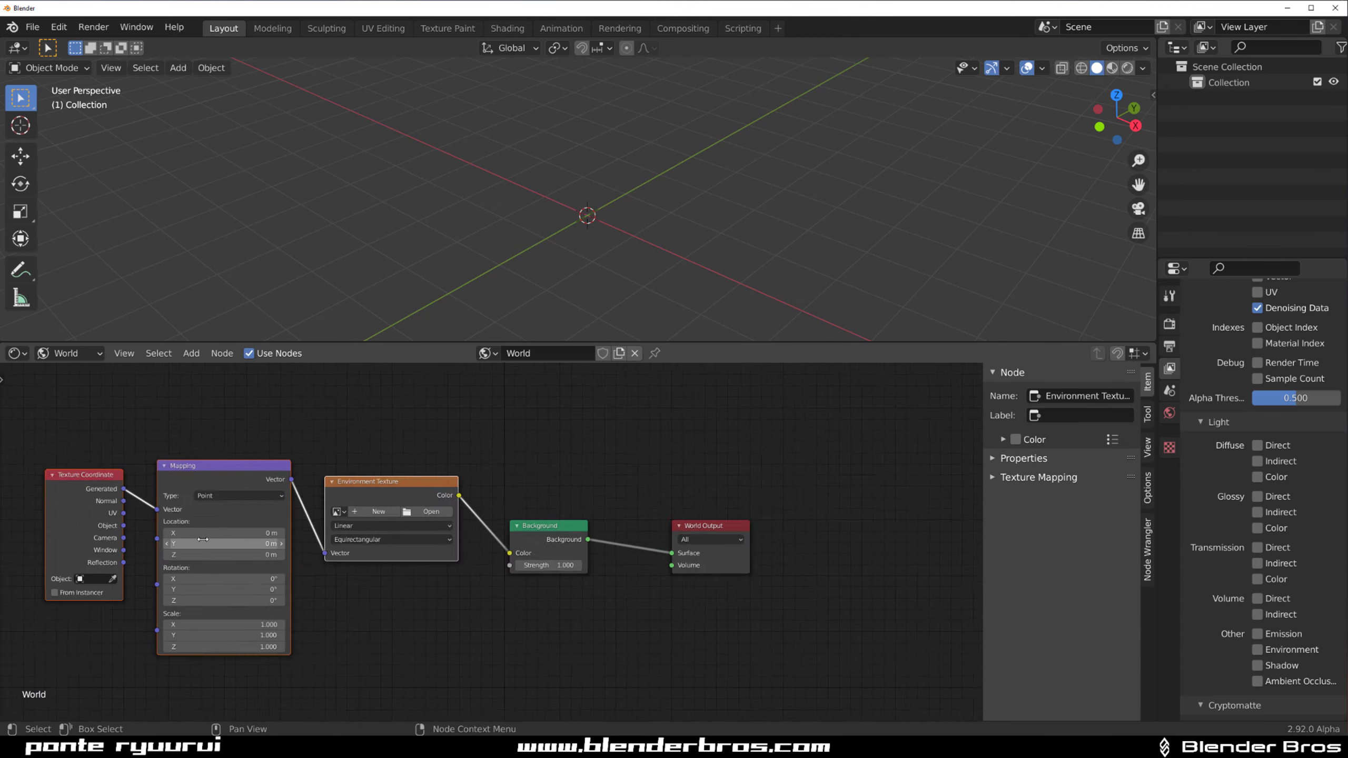
pyautogui.moveTo(297, 516); pyautogui.dragTo(472, 518, button='middle')
pyautogui.moveTo(526, 477); pyautogui.dragTo(471, 478, button='middle')
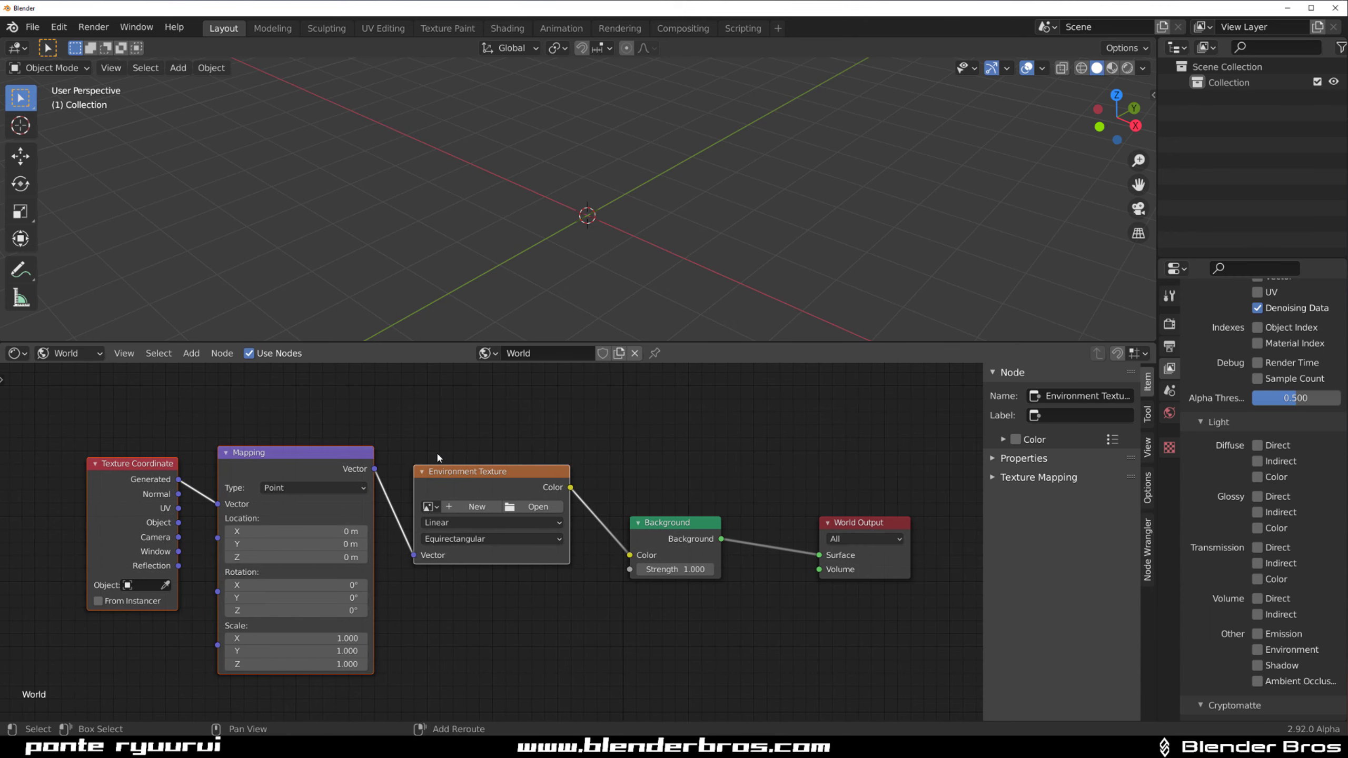
# Open the file browser for choosing the Environment Texture node's image
pyautogui.click(531, 506)
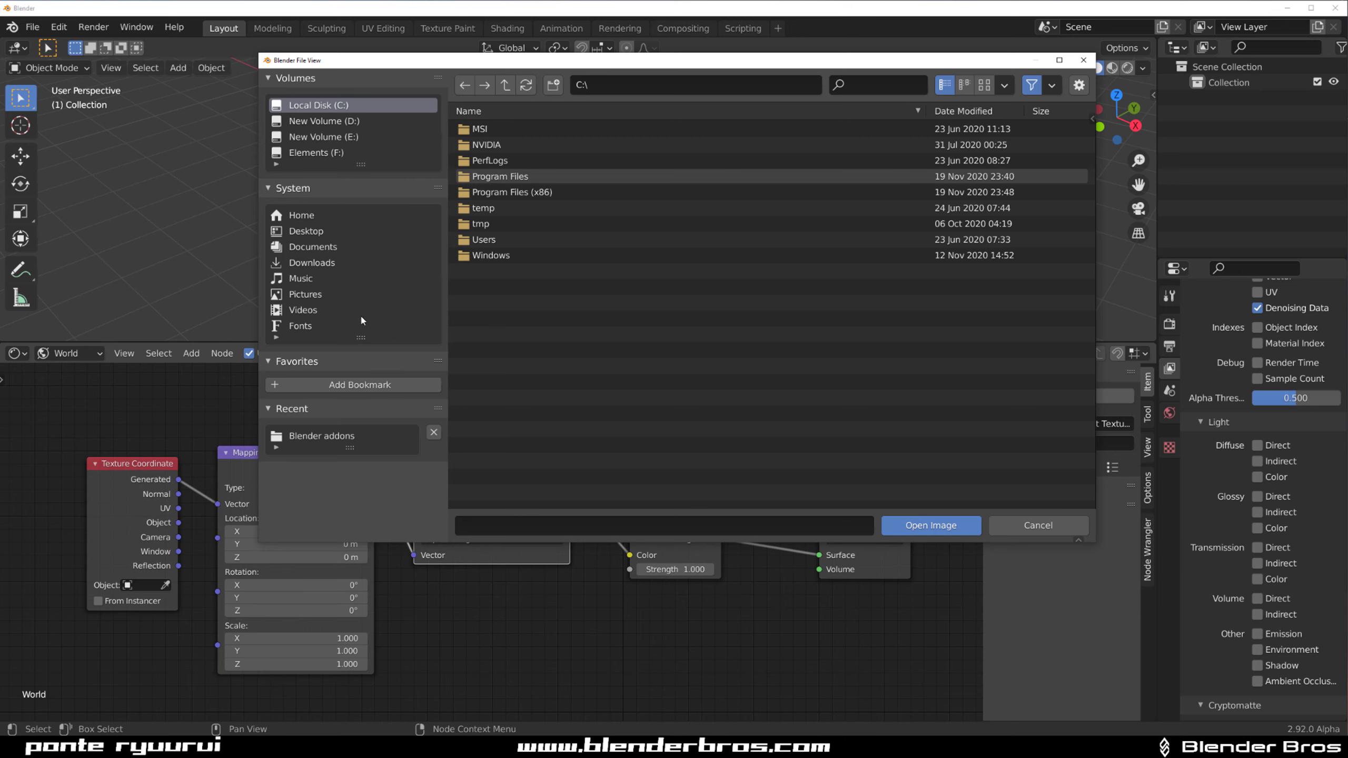
# Load abandoned_slipway_4k.hdr from the HDRi folder as the world's Environment Texture image
pyautogui.click(326, 230)
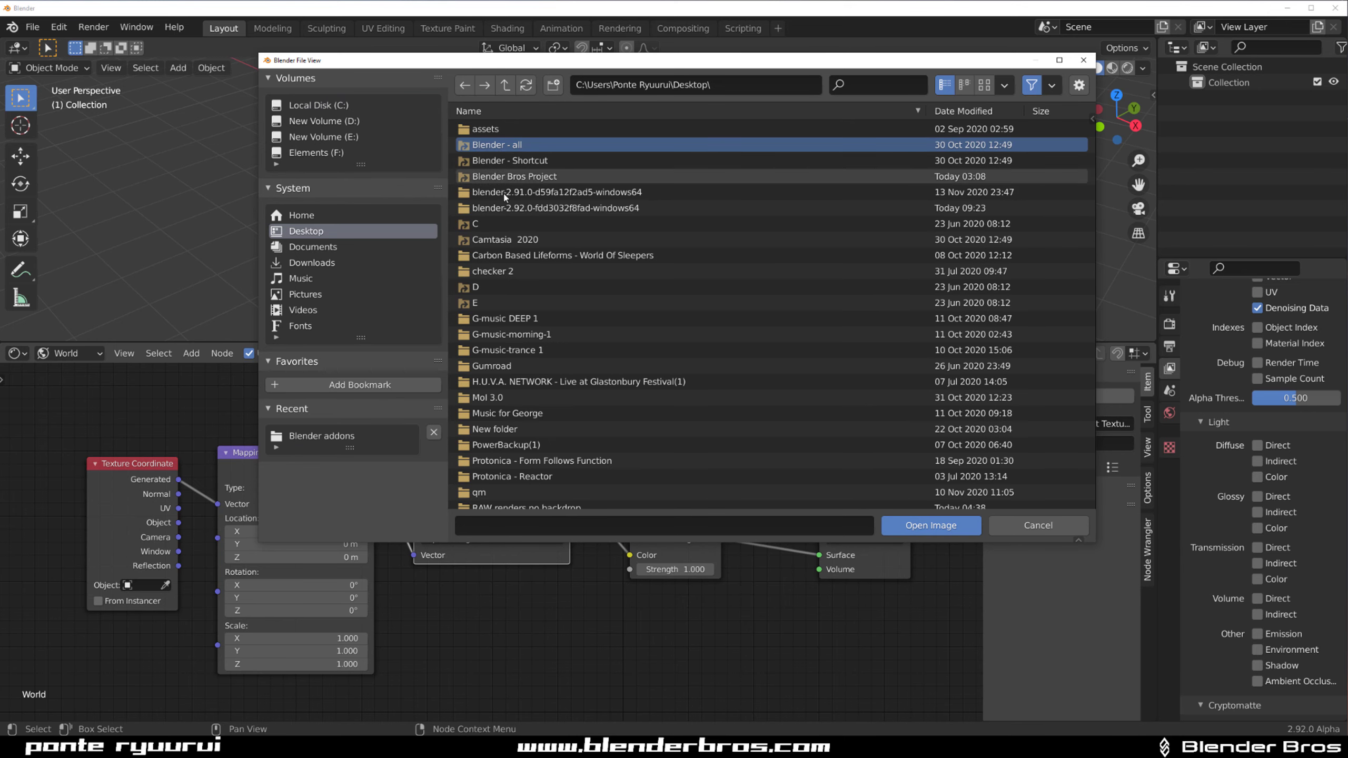
pyautogui.doubleClick(496, 146)
pyautogui.scroll(-3, 527, 329)
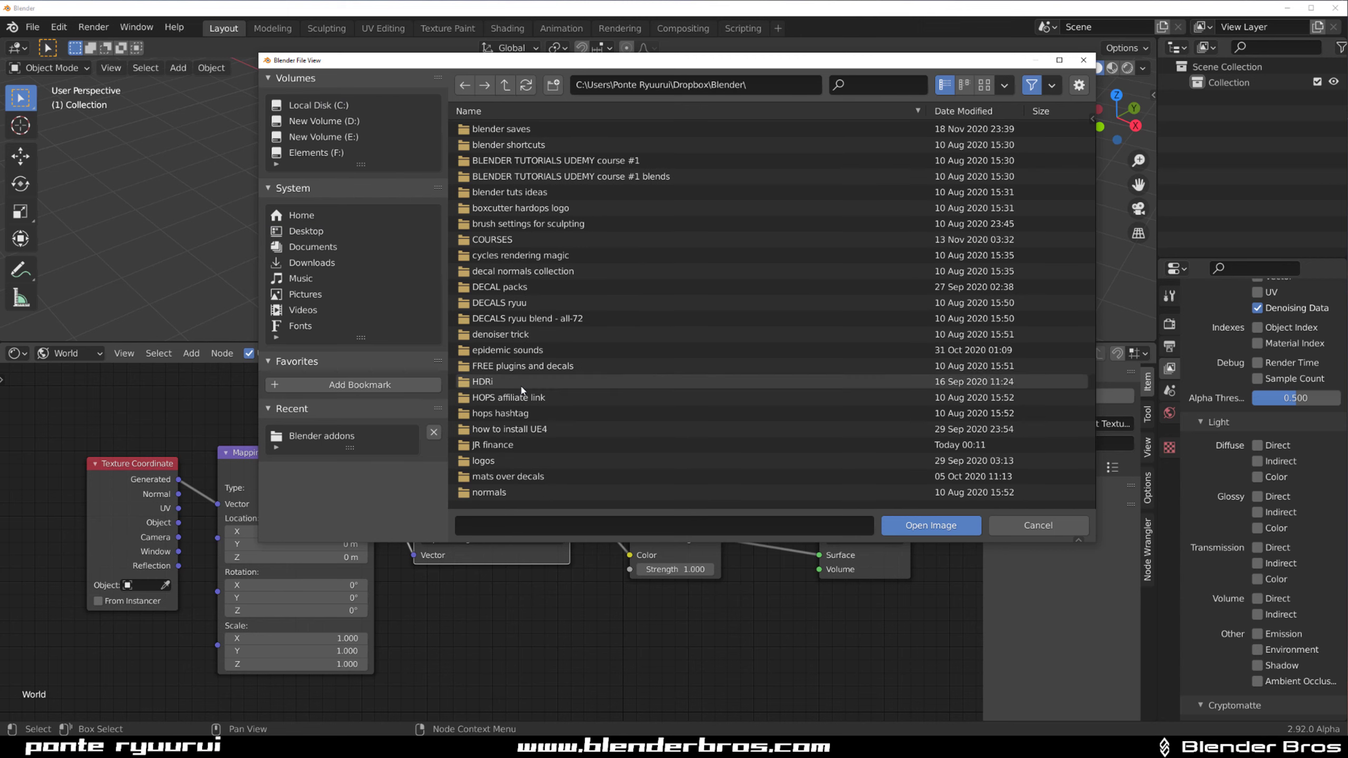
pyautogui.doubleClick(525, 383)
pyautogui.click(557, 145)
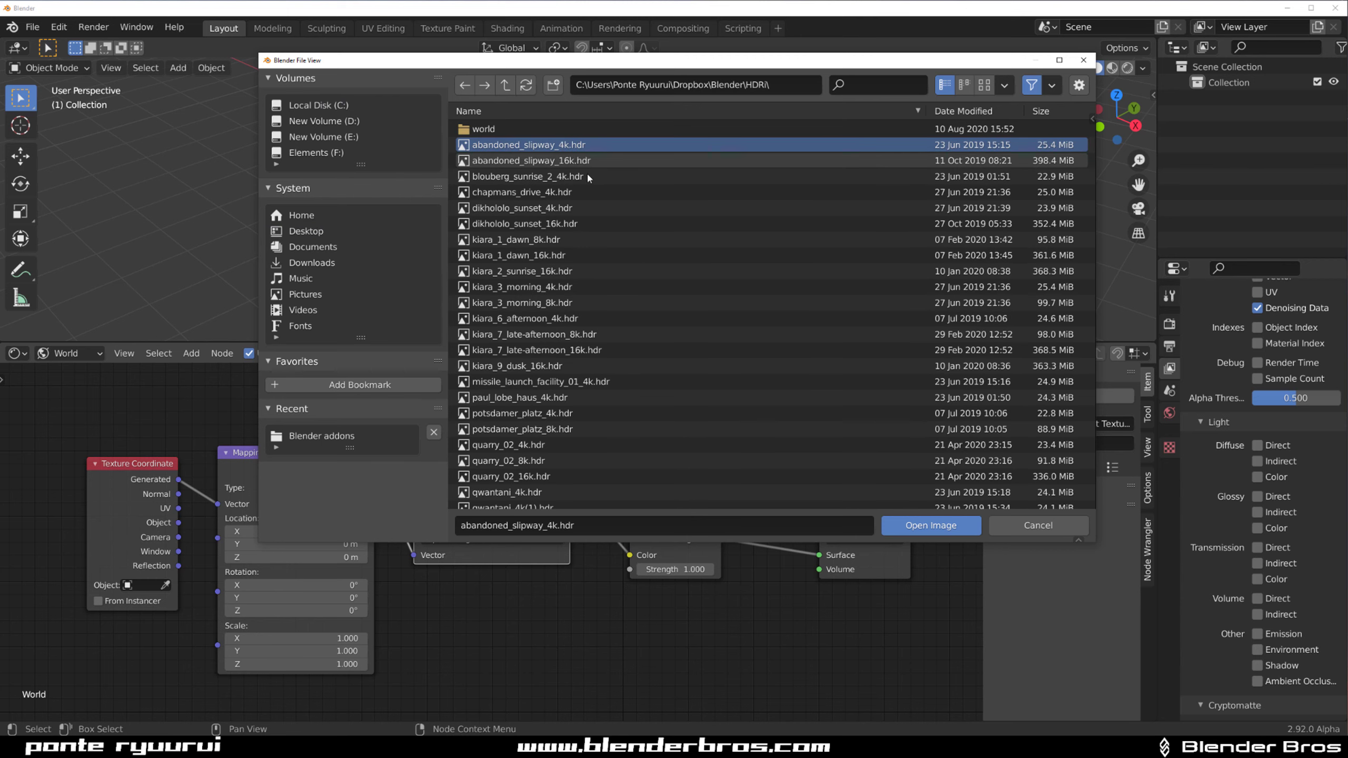
pyautogui.click(924, 525)
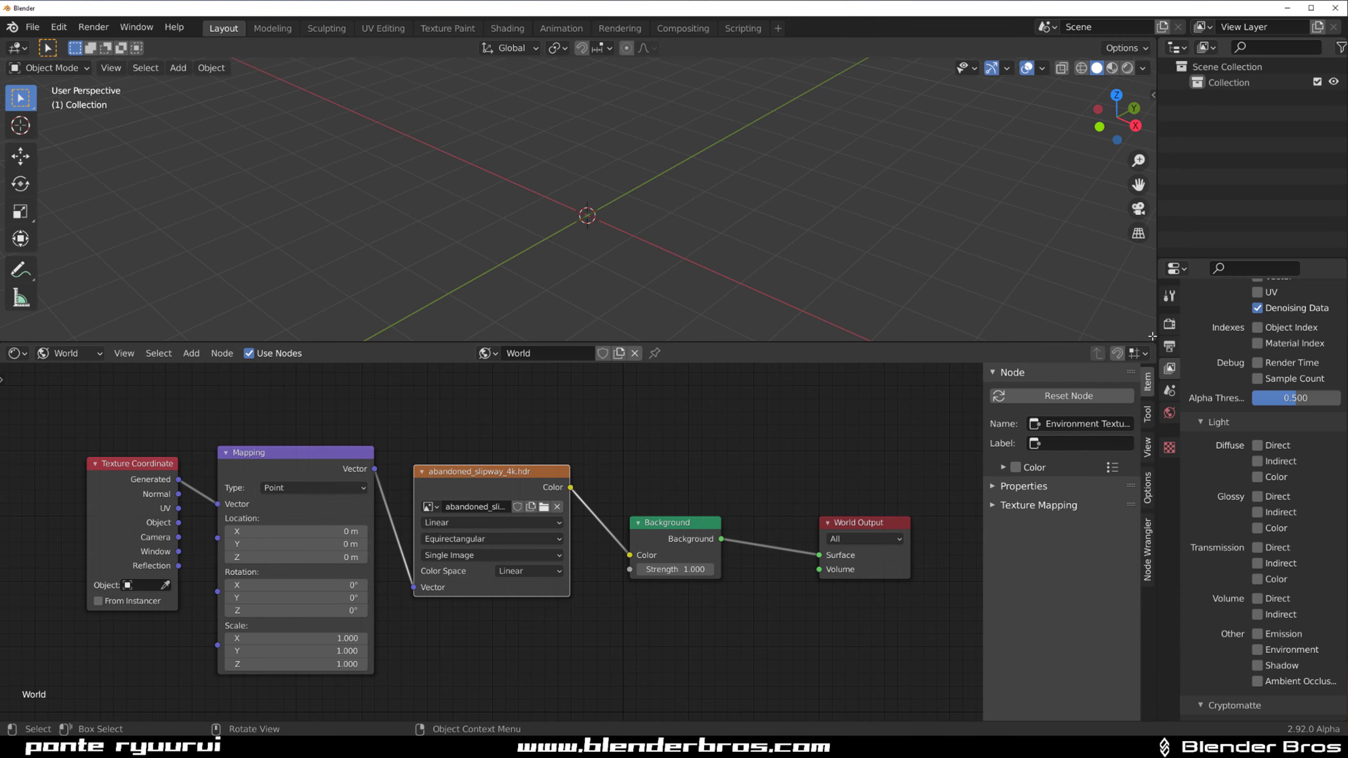
# Expand the 3D viewport over the node editor area and save the current setup as the default startup file
pyautogui.moveTo(1146, 336); pyautogui.dragTo(1039, 450)
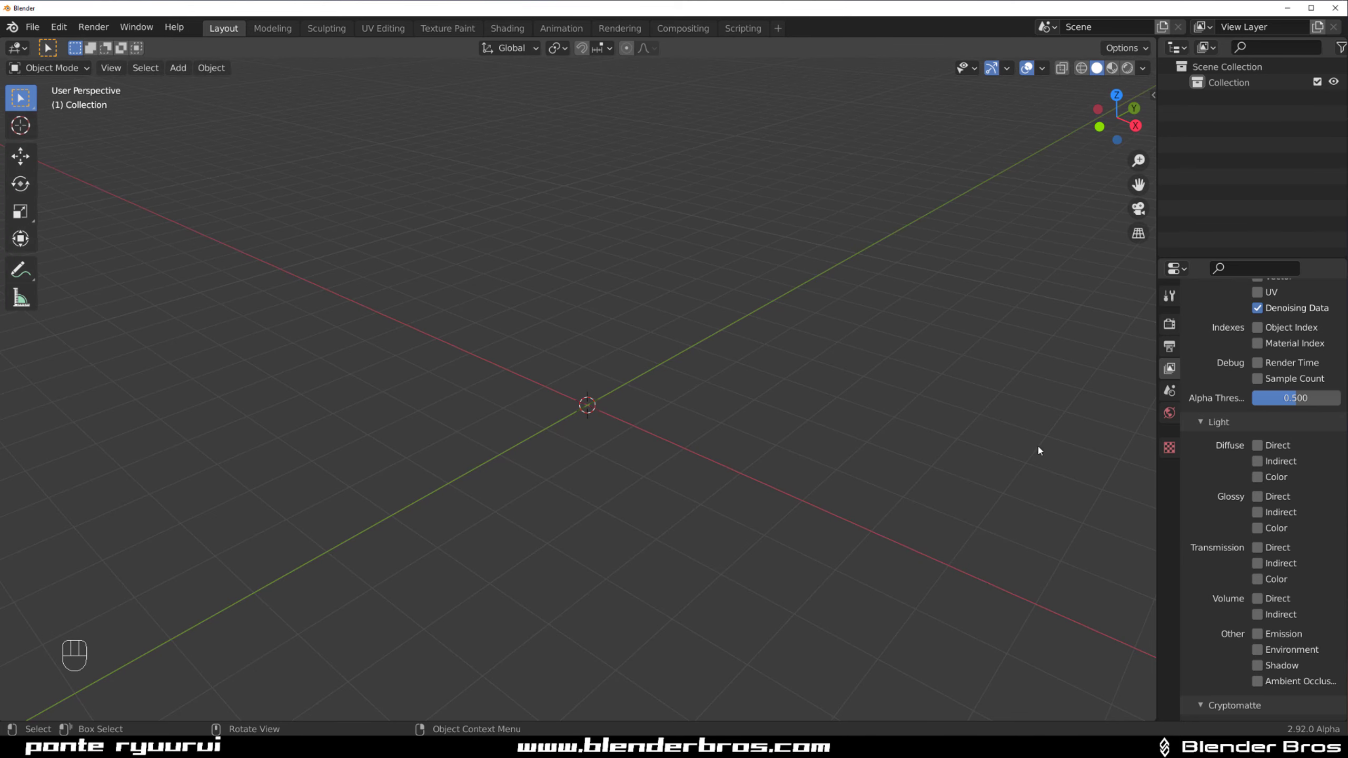
pyautogui.click(32, 27)
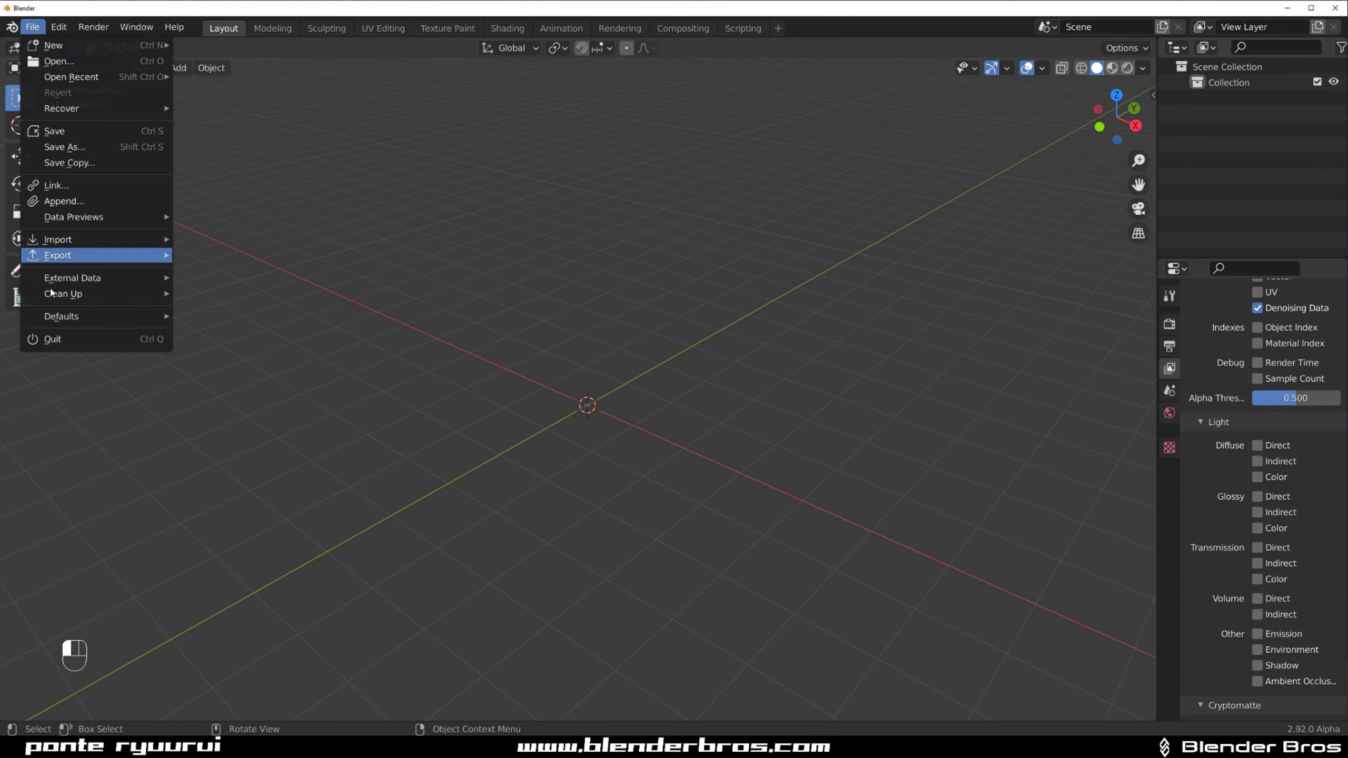
pyautogui.moveTo(133, 317)
pyautogui.click(223, 311)
pyautogui.click(223, 310)
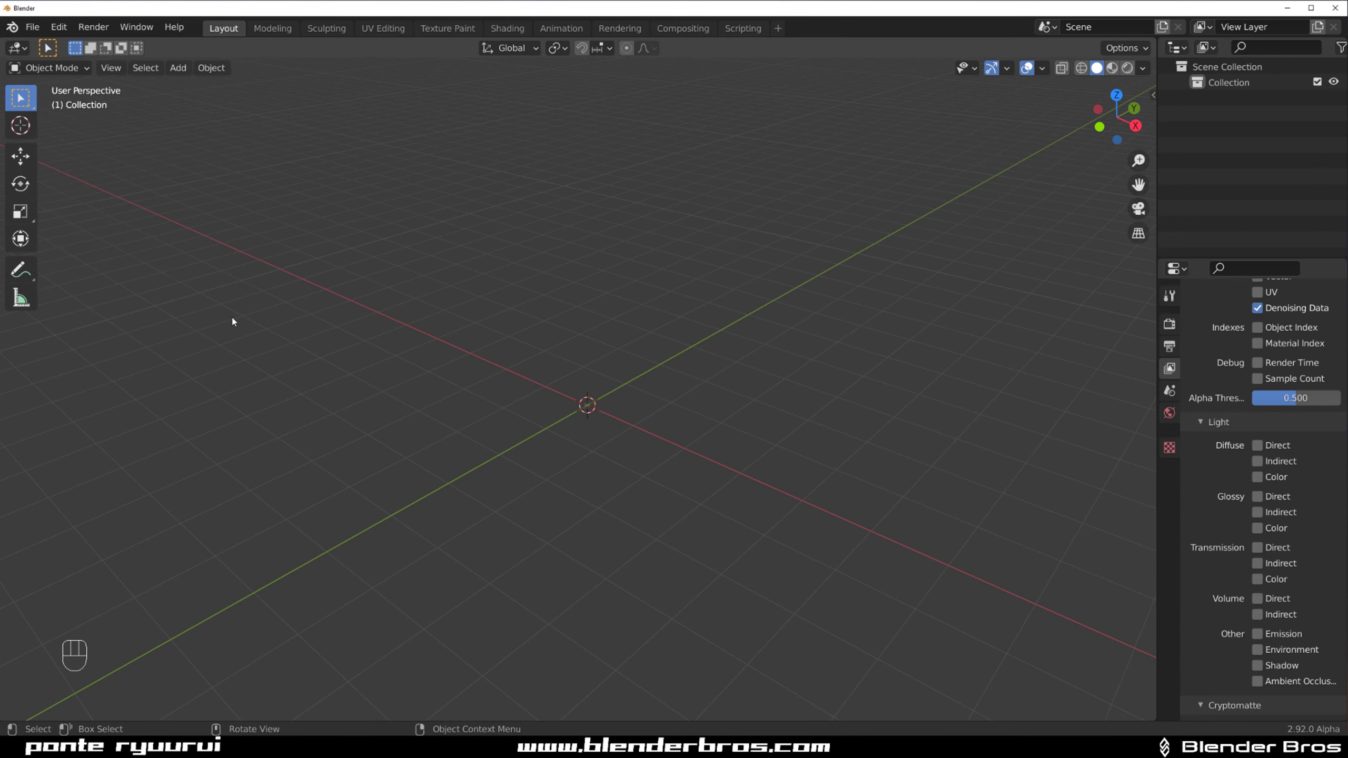
pyautogui.click(31, 28)
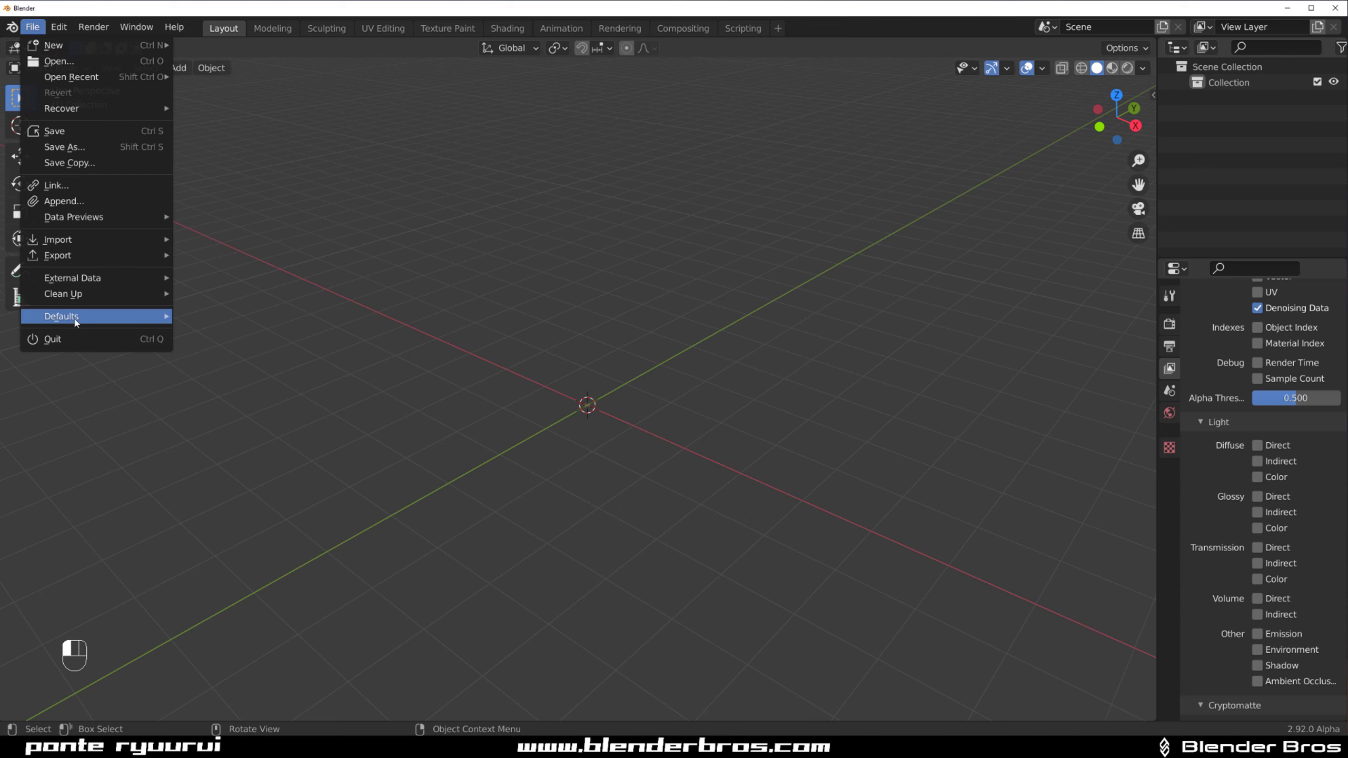
pyautogui.moveTo(76, 318)
pyautogui.click(228, 328)
pyautogui.click(159, 319)
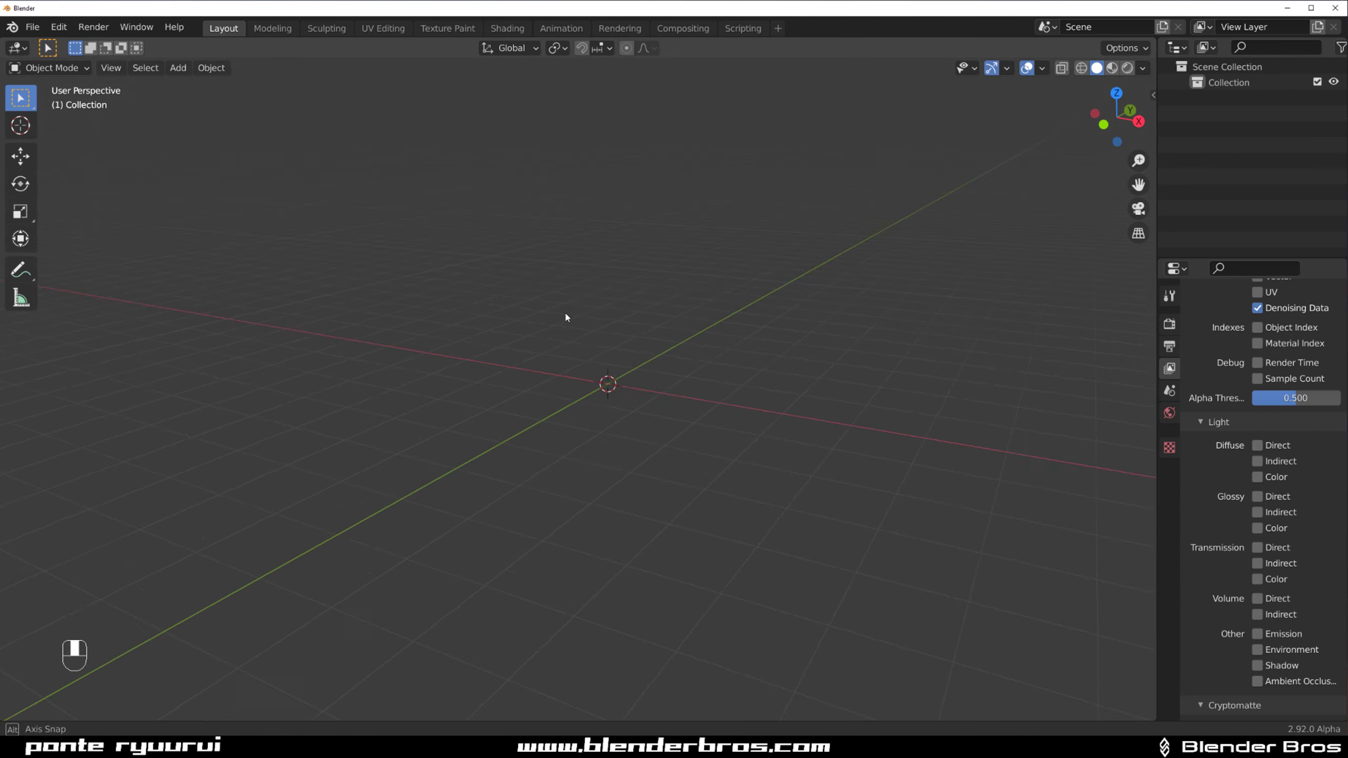
# Collapse the view layer settings, including Passes, and expand the Sampling section of the render settings
pyautogui.moveTo(566, 314)
pyautogui.mouseDown(button='middle')
pyautogui.moveTo(592, 337)
pyautogui.moveTo(579, 332)
pyautogui.mouseUp(button='middle')
pyautogui.keyDown('shift'); pyautogui.moveTo(689, 318); pyautogui.dragTo(571, 321, button='middle'); pyautogui.keyUp('shift')
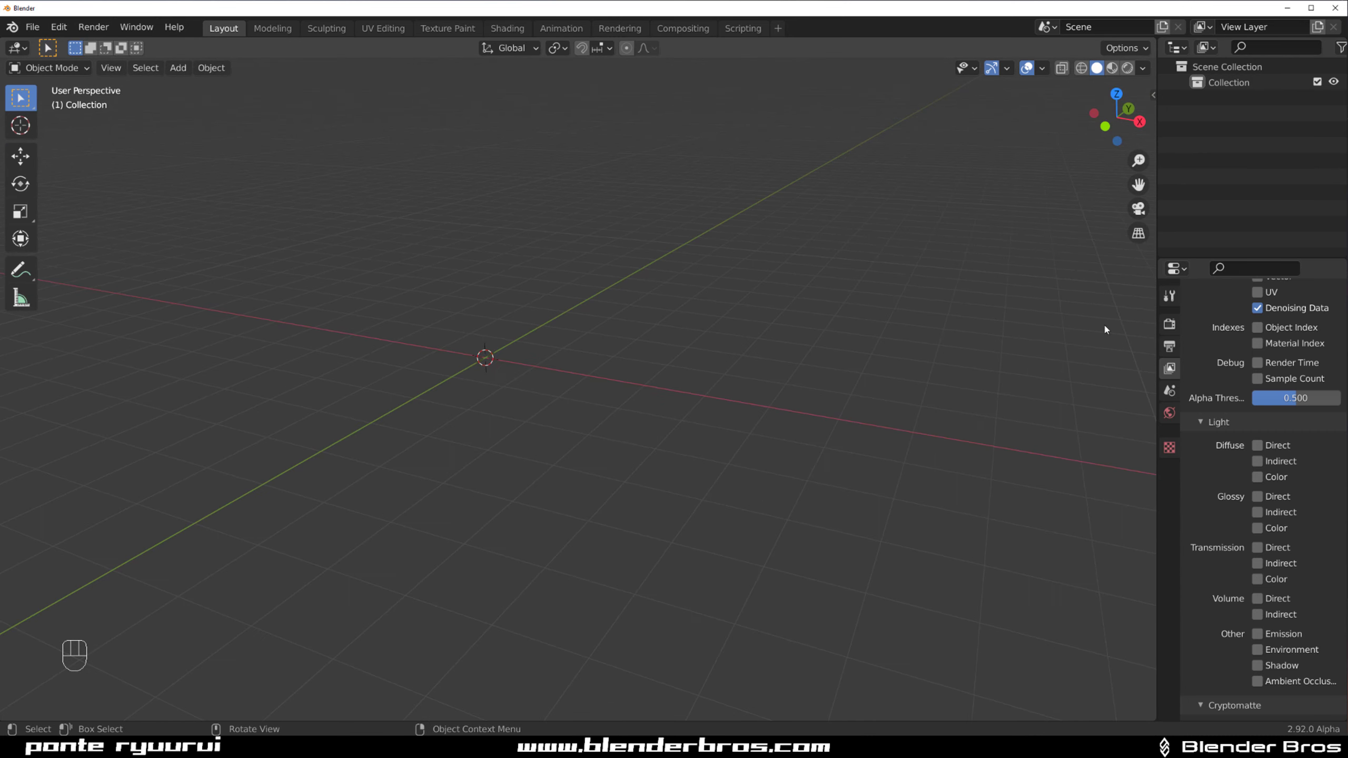
pyautogui.click(1169, 323)
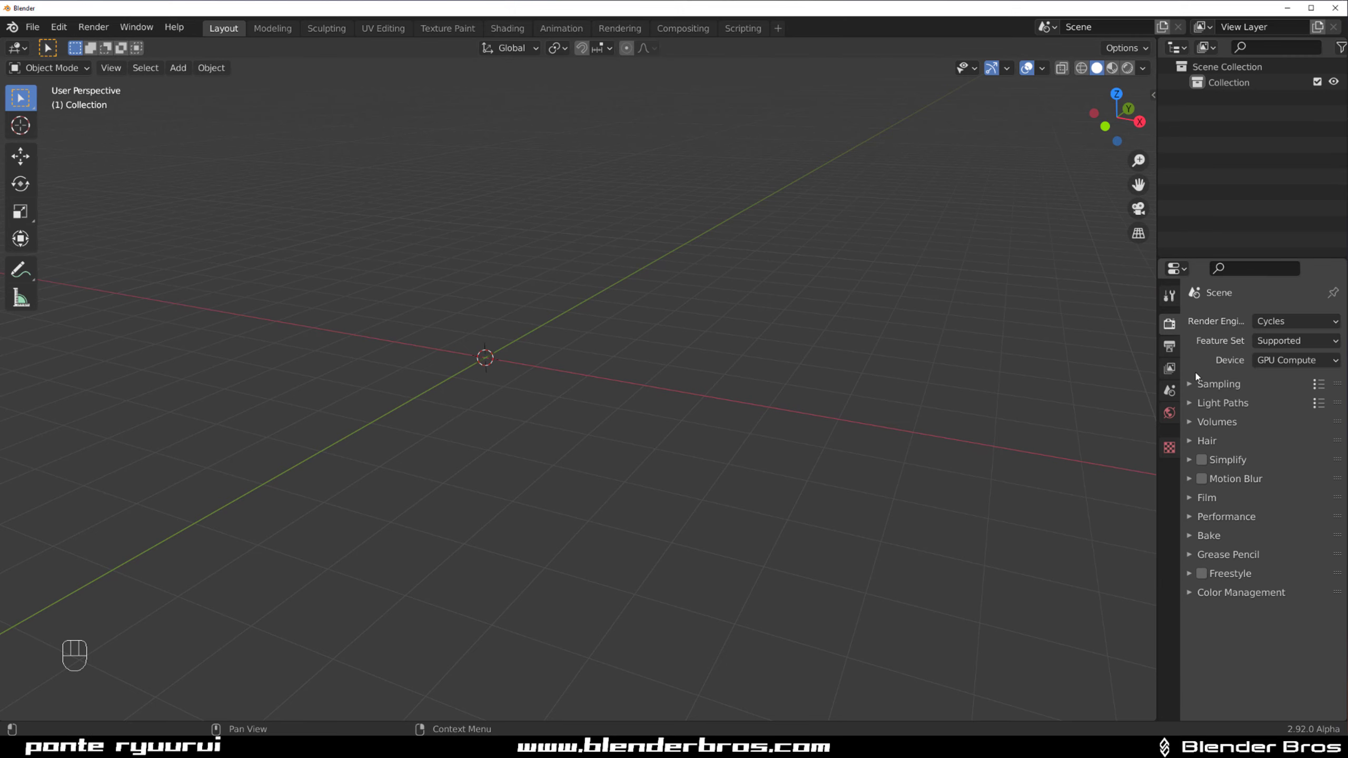
pyautogui.click(1169, 345)
pyautogui.click(1169, 368)
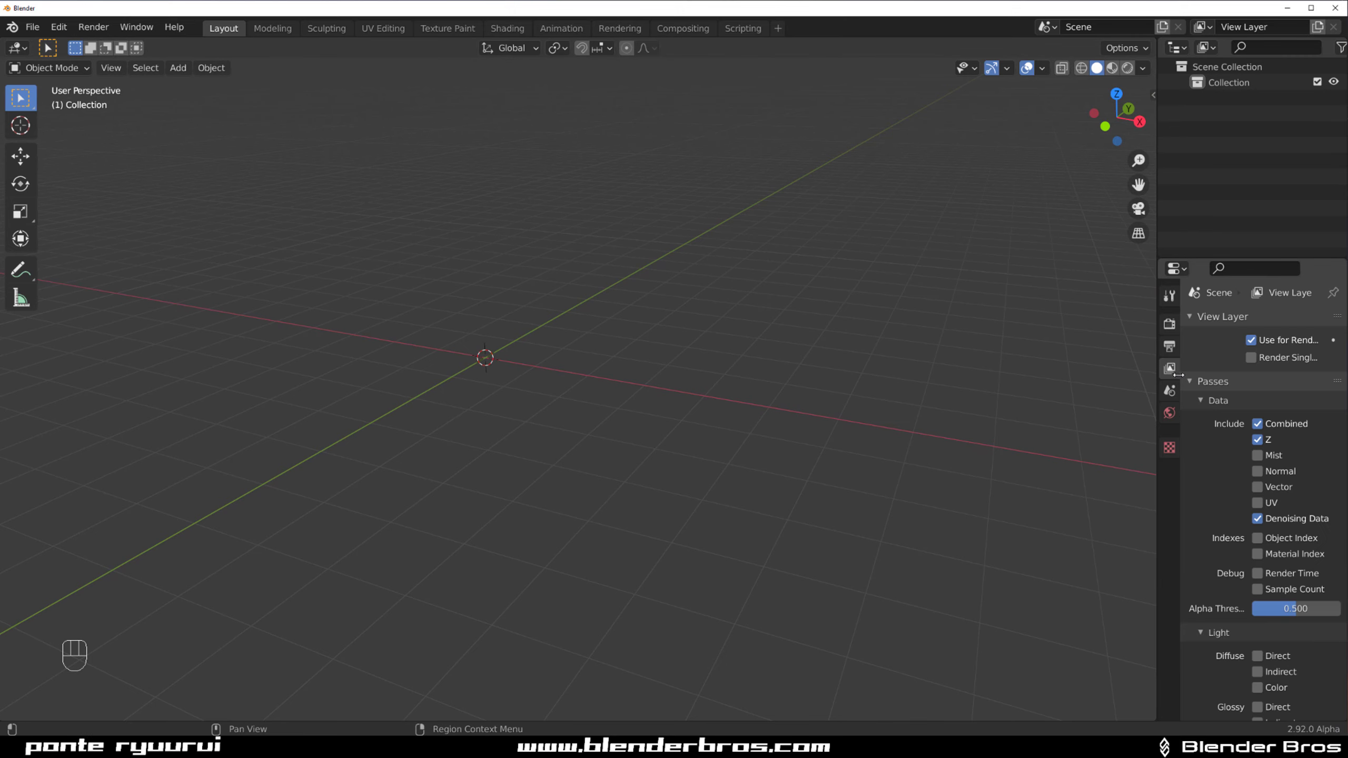
pyautogui.click(1195, 403)
pyautogui.click(1185, 319)
pyautogui.click(1189, 339)
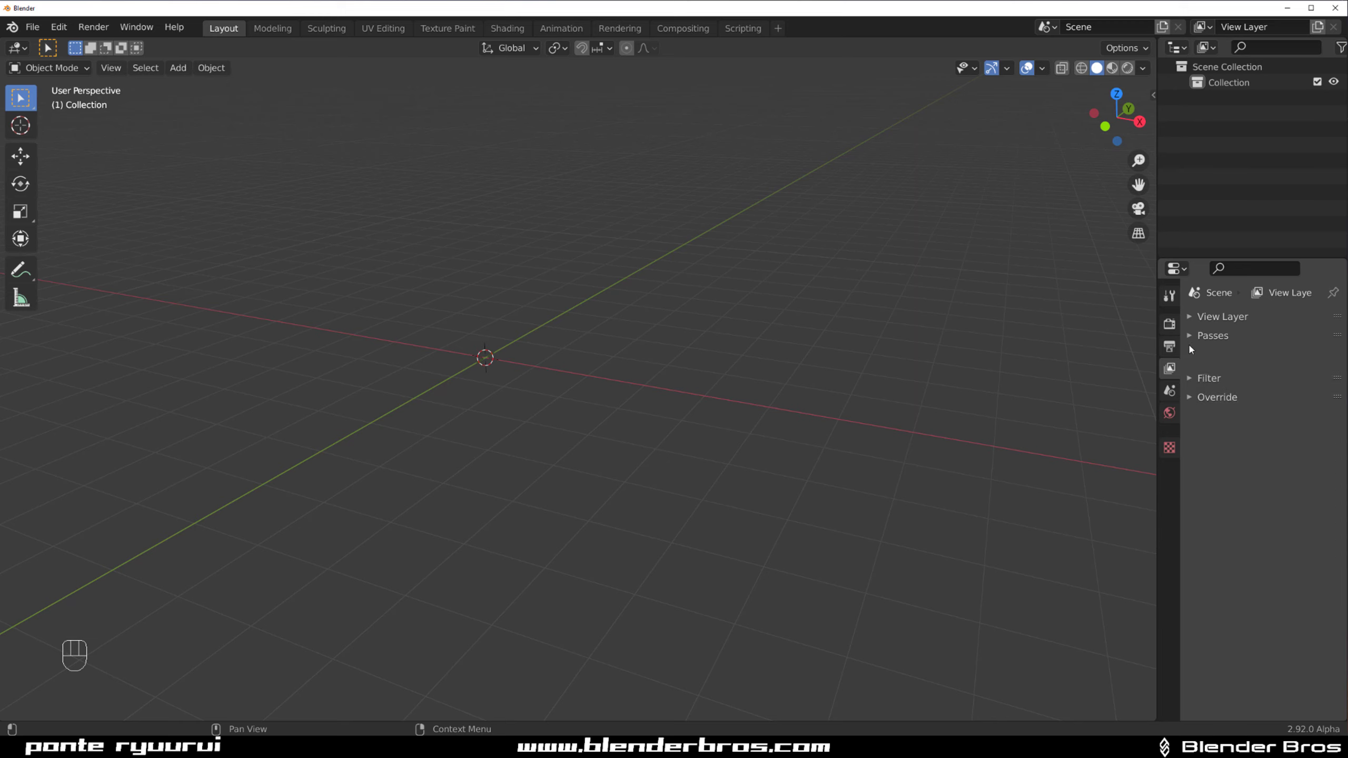
pyautogui.click(1173, 344)
pyautogui.click(1173, 333)
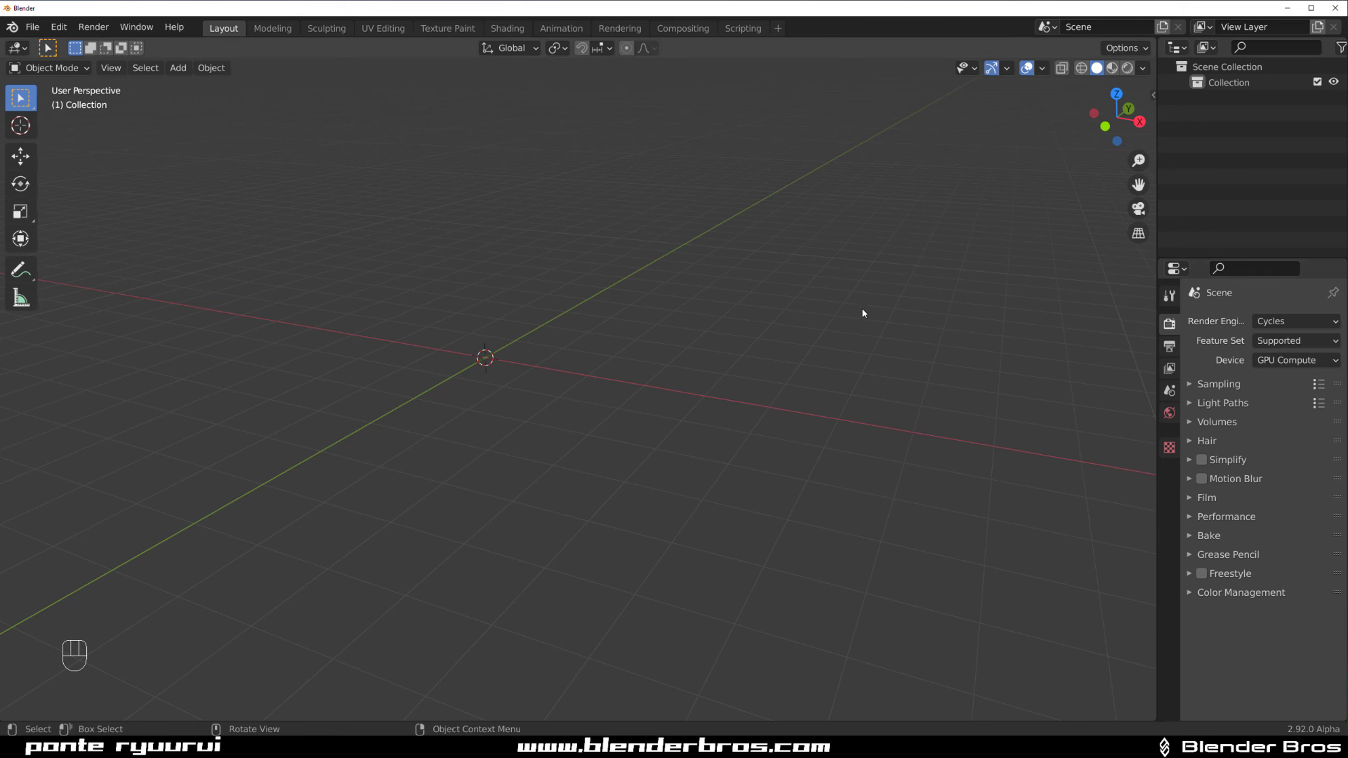
pyautogui.click(1188, 384)
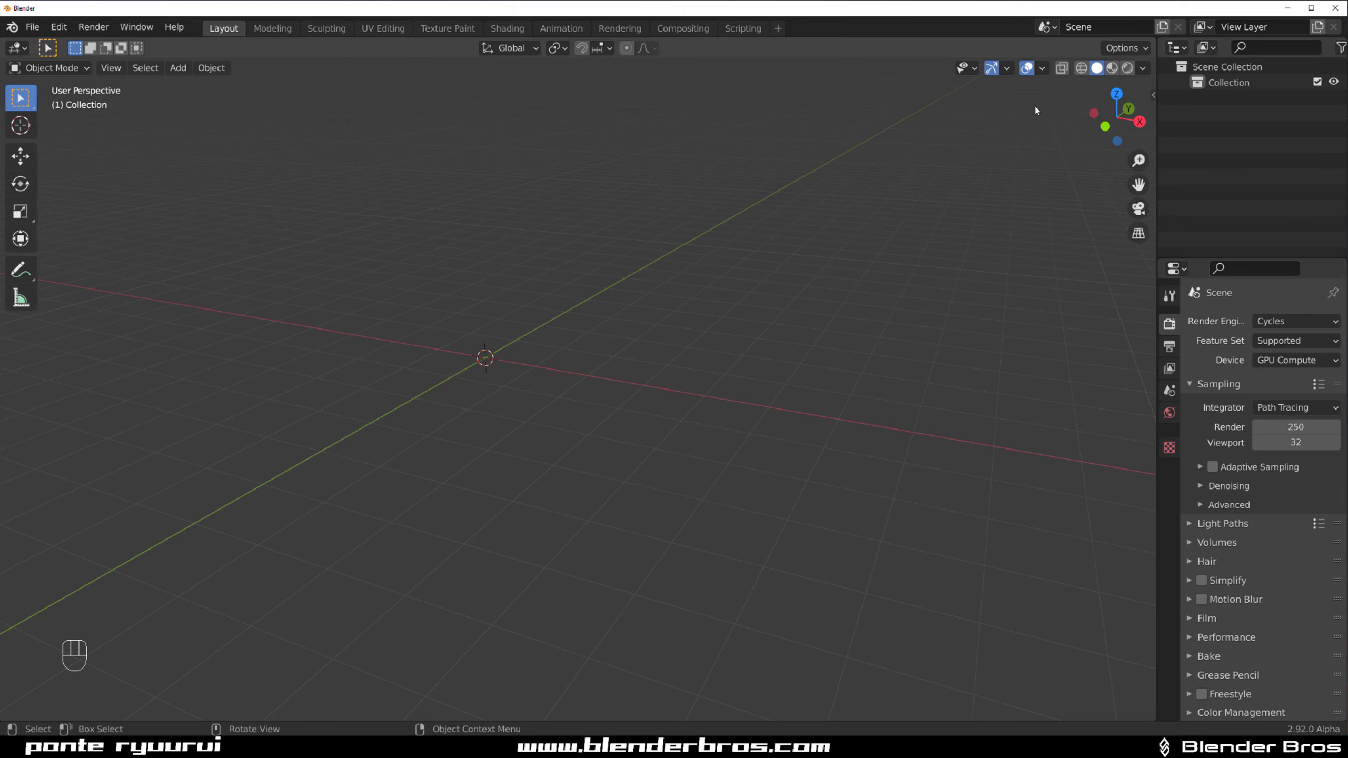
# Hide the viewport gizmos and open the viewport shading options
pyautogui.click(1143, 68)
pyautogui.click(1145, 69)
pyautogui.click(1143, 69)
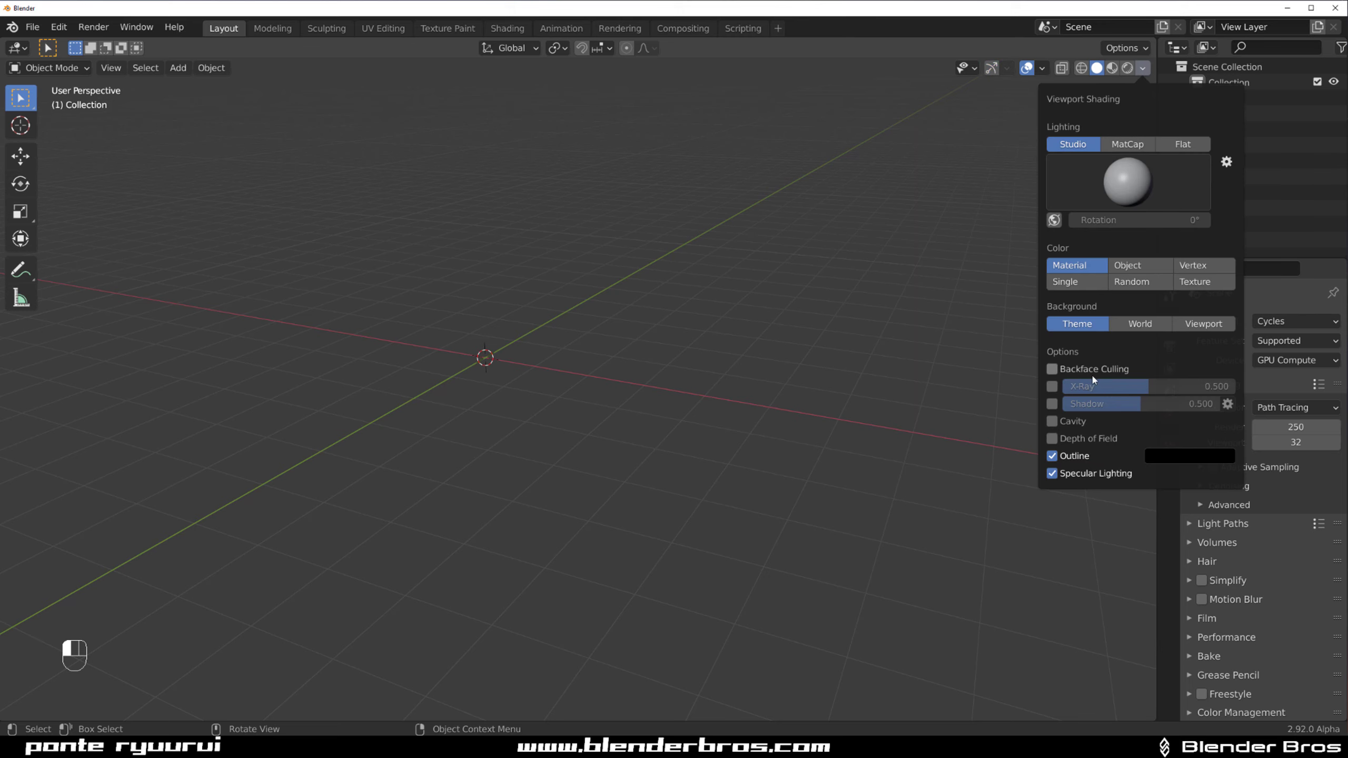
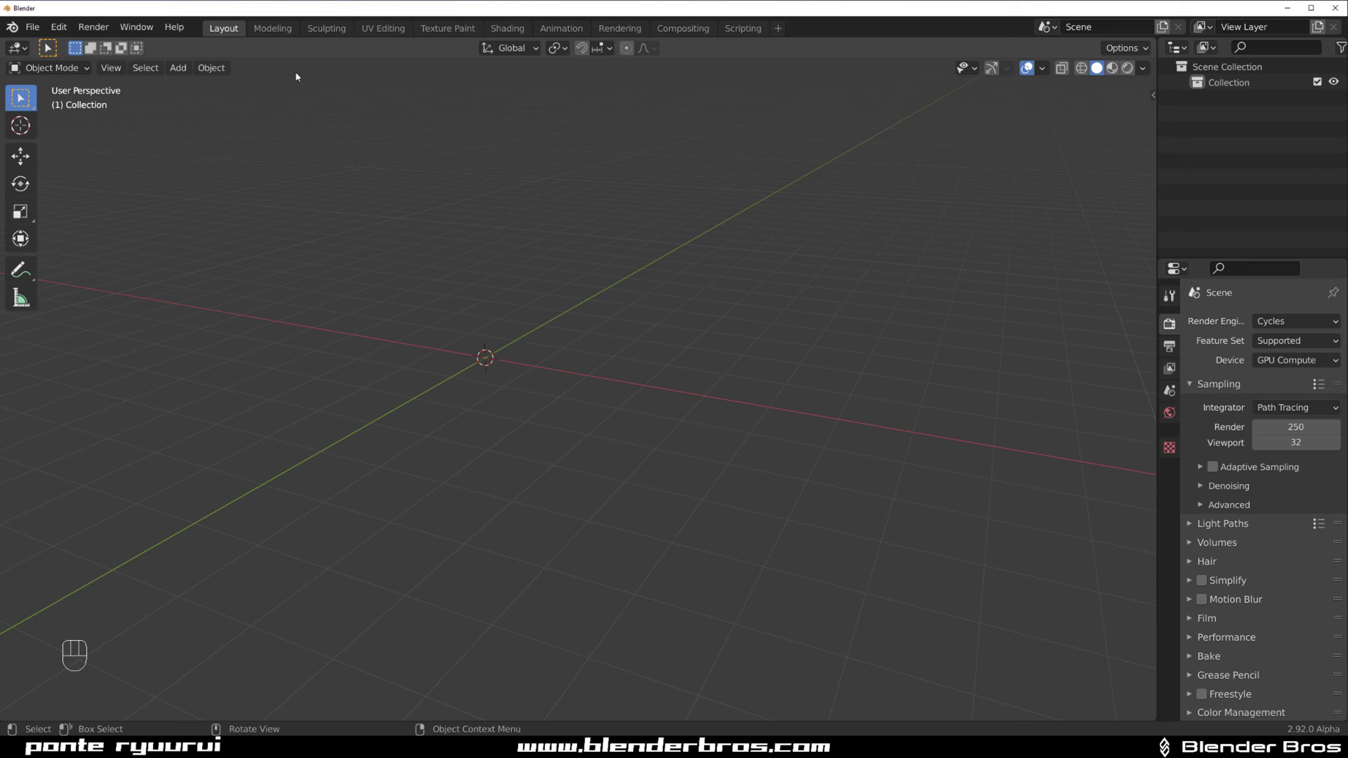
# Install the Hard Ops add-on from (2.8) HOps 00986_MercuryX_29.zip in the preferences and enable it
pyautogui.click(59, 26)
pyautogui.click(121, 252)
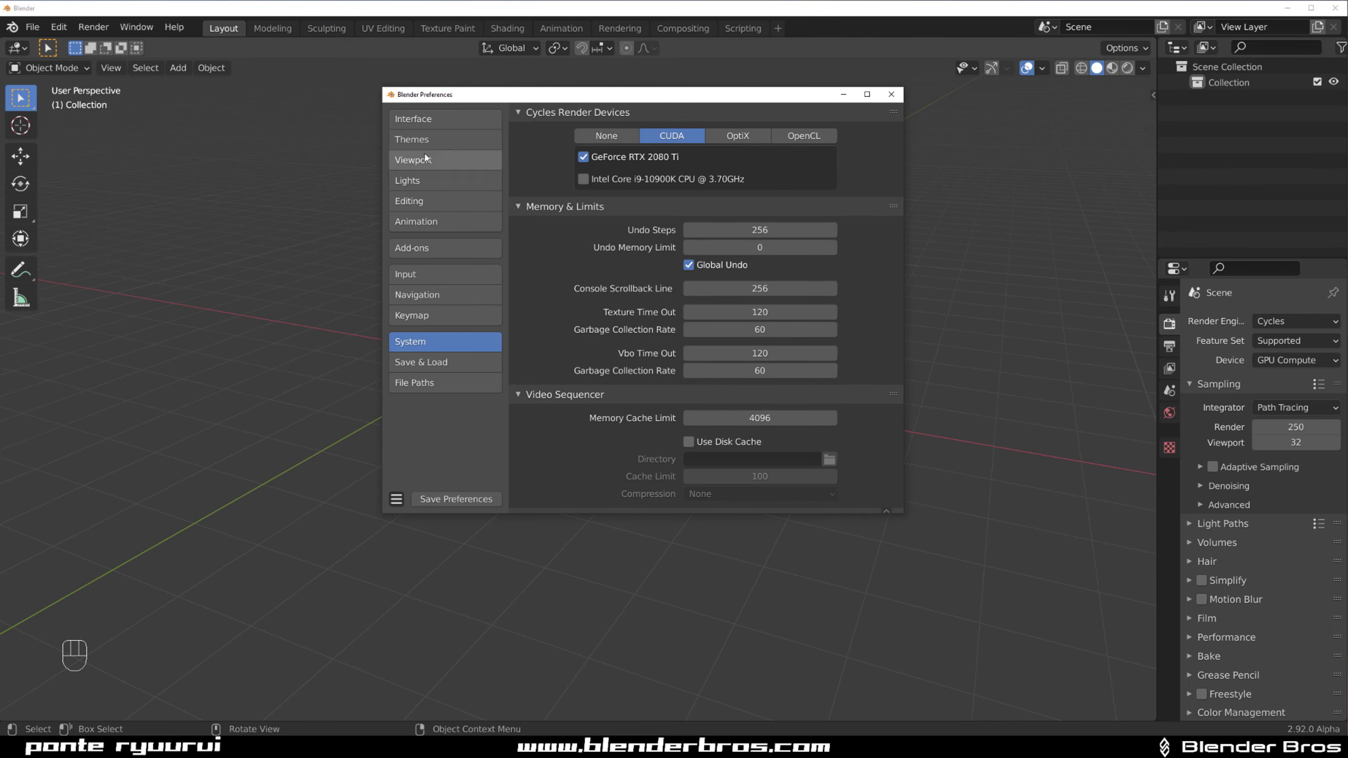
pyautogui.click(445, 248)
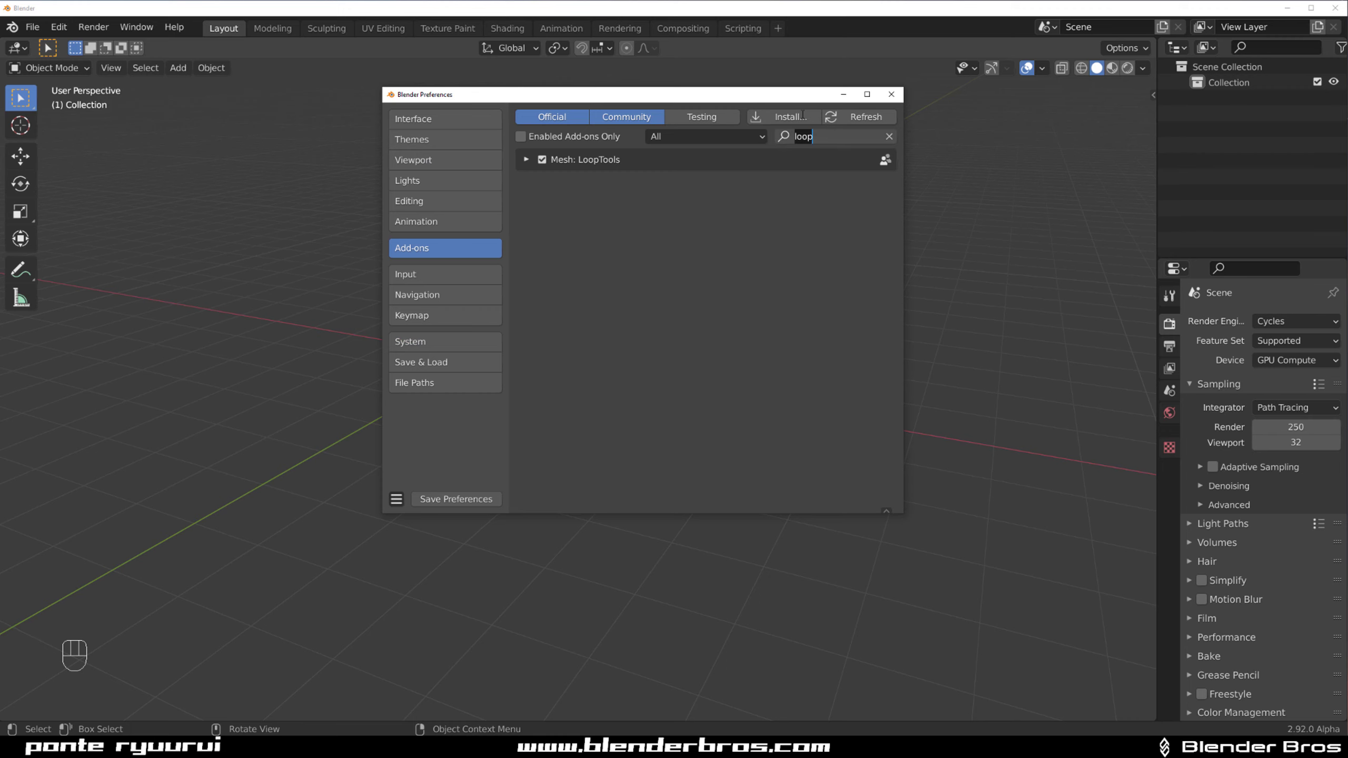
pyautogui.click(781, 117)
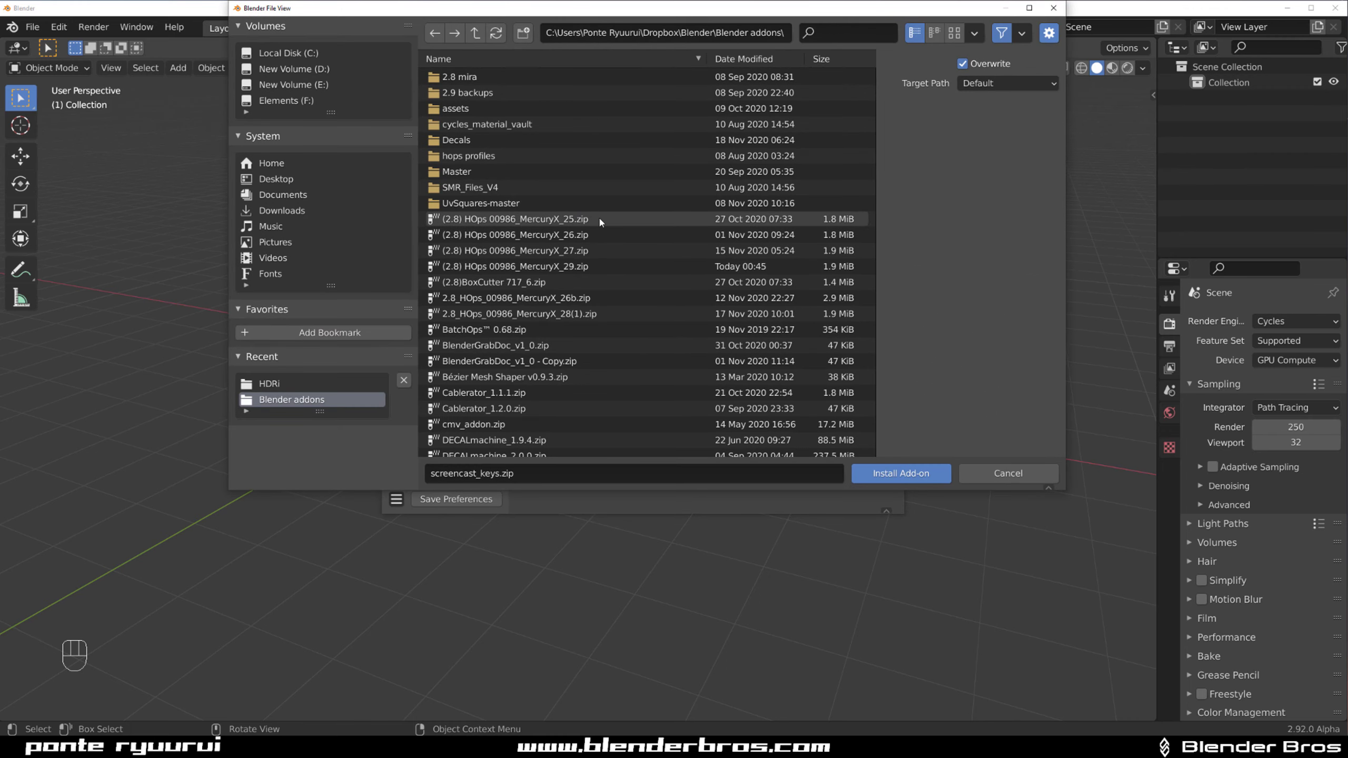
pyautogui.click(605, 266)
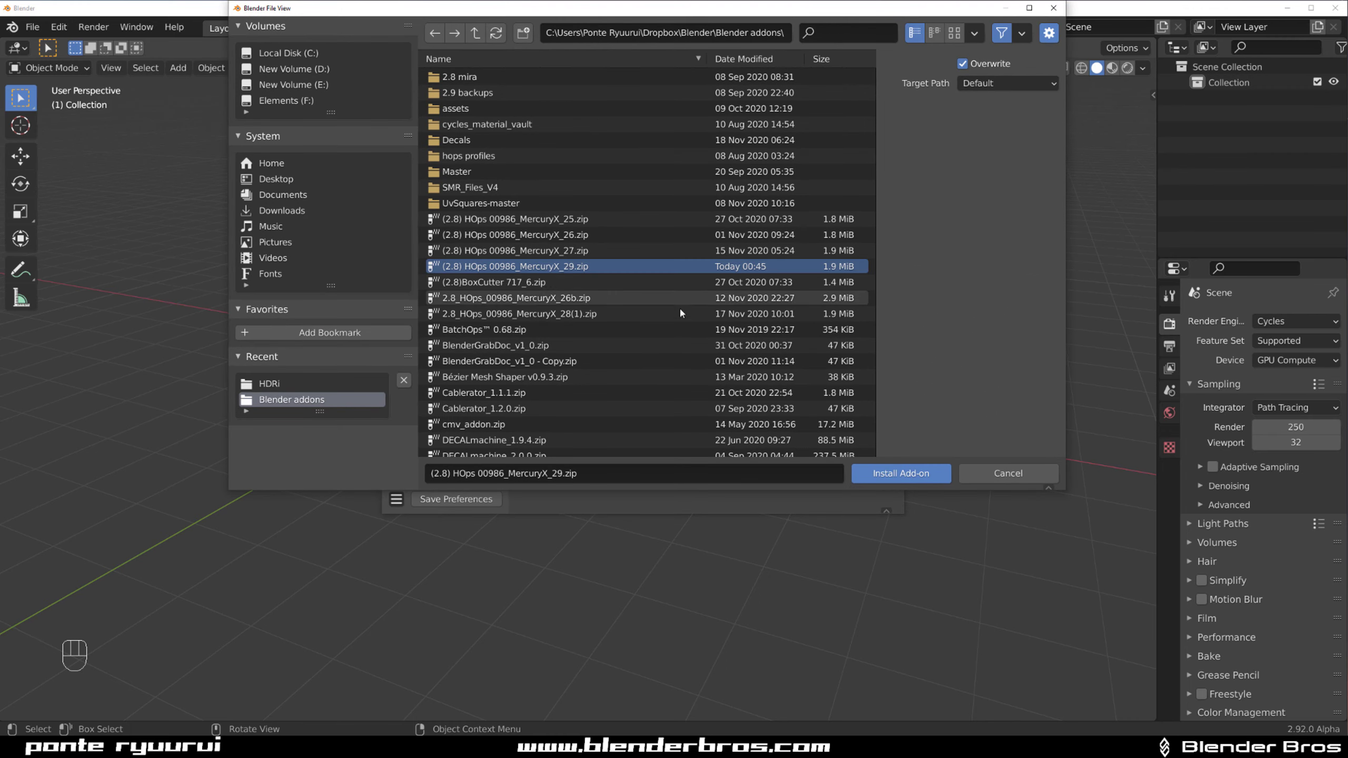
pyautogui.click(881, 472)
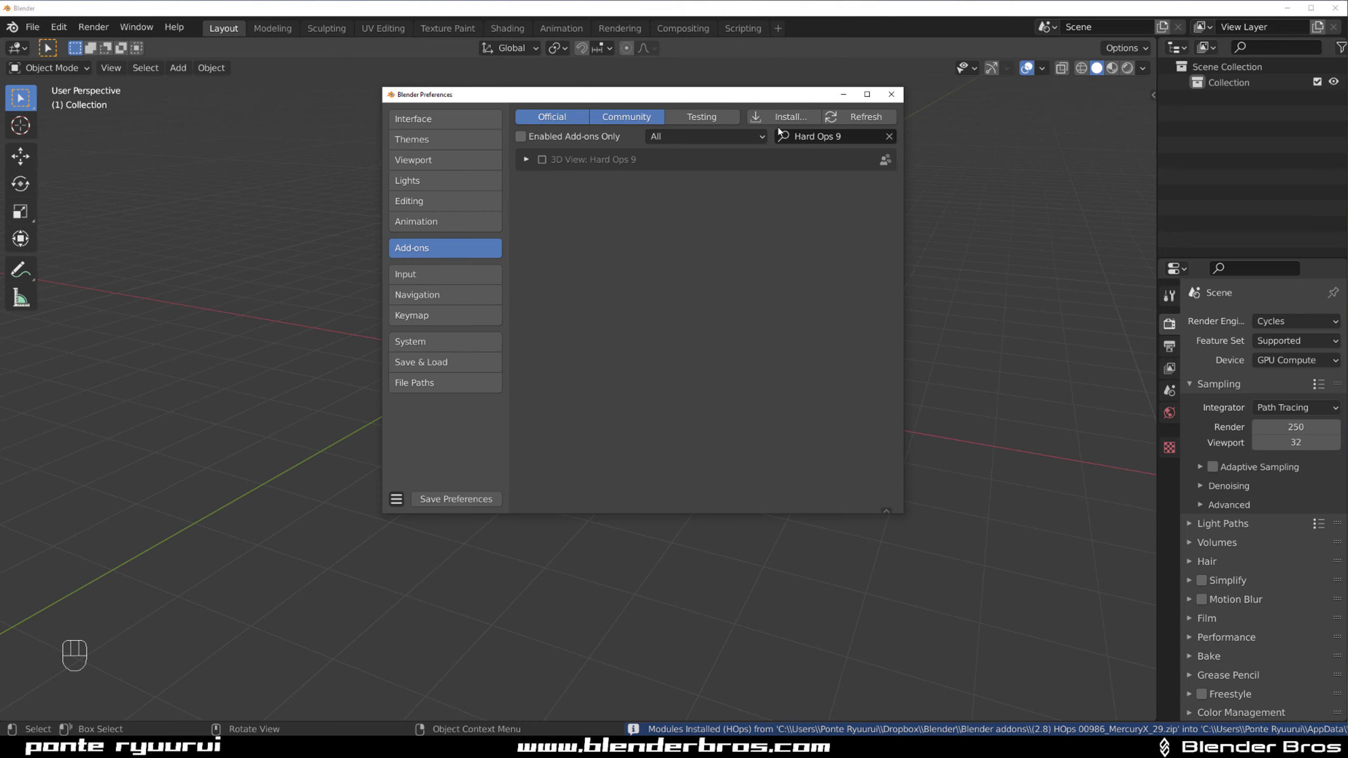
# Install the BoxCutter add-on from (2.8)BoxCutter 717_7.zip and enable it
pyautogui.click(790, 117)
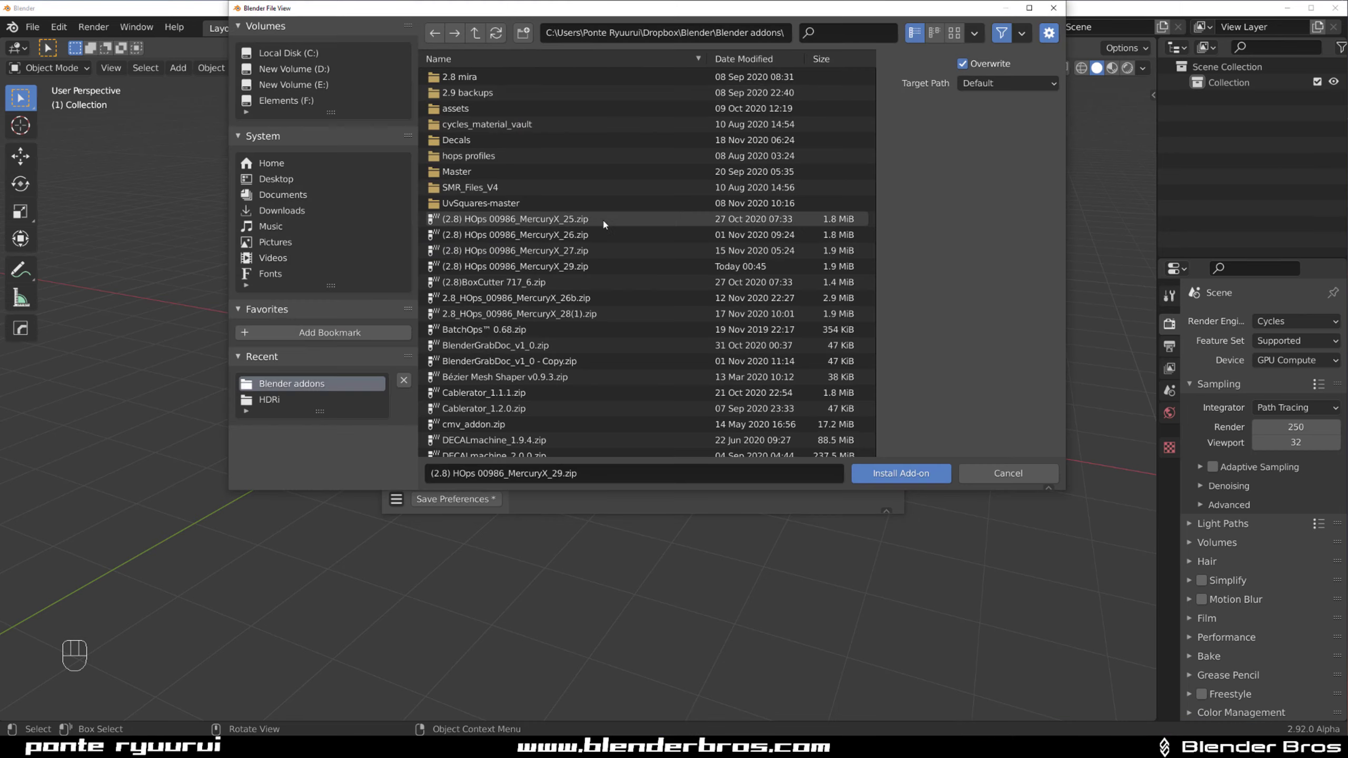
pyautogui.scroll(-2, 567, 323)
pyautogui.scroll(2, 566, 318)
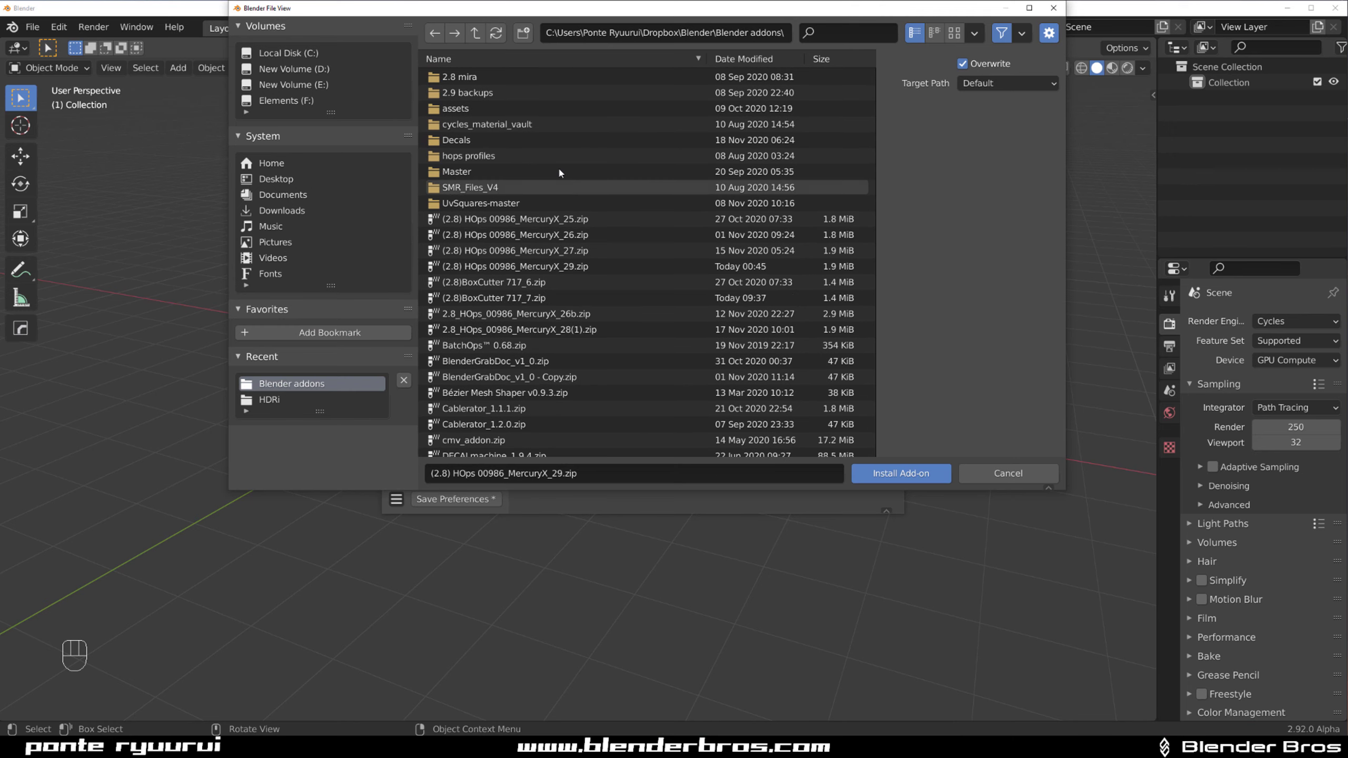
pyautogui.click(530, 60)
pyautogui.click(531, 59)
pyautogui.click(530, 60)
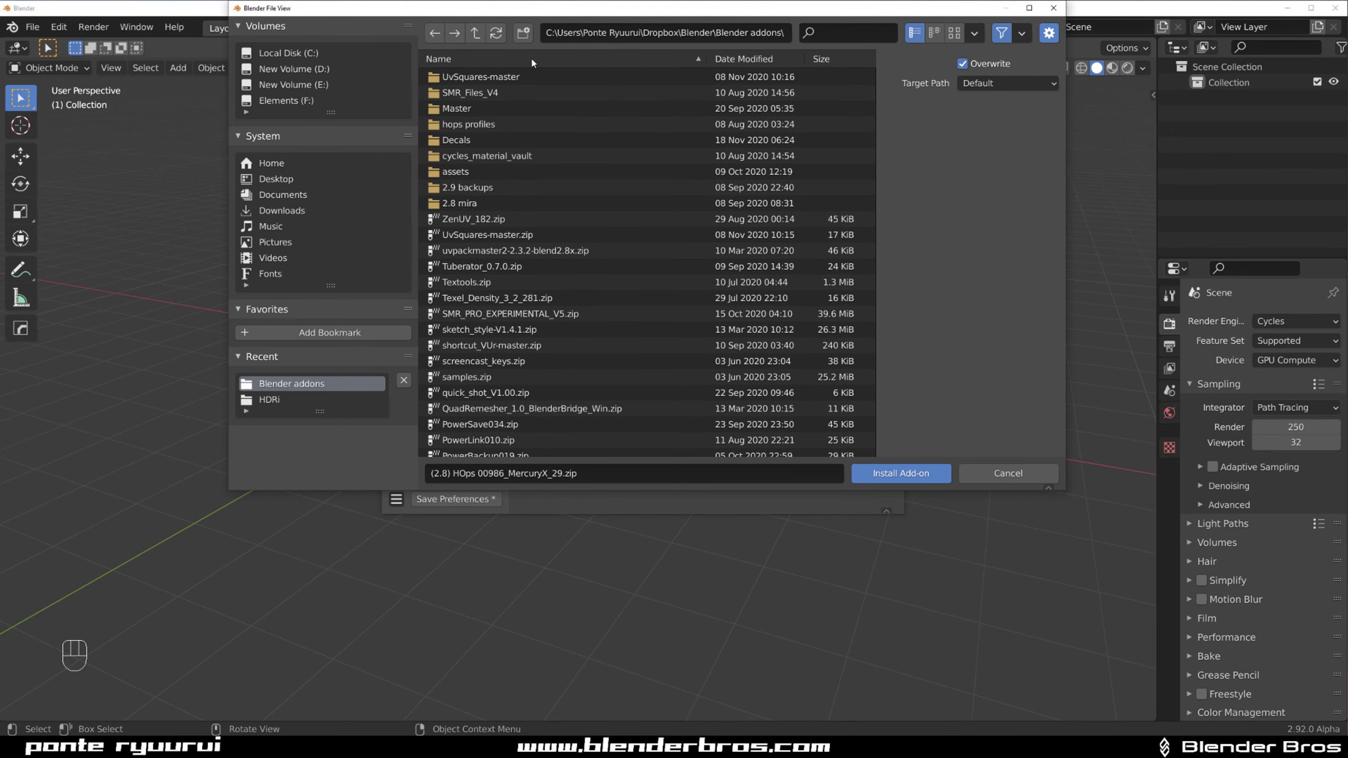
pyautogui.click(532, 59)
pyautogui.click(494, 298)
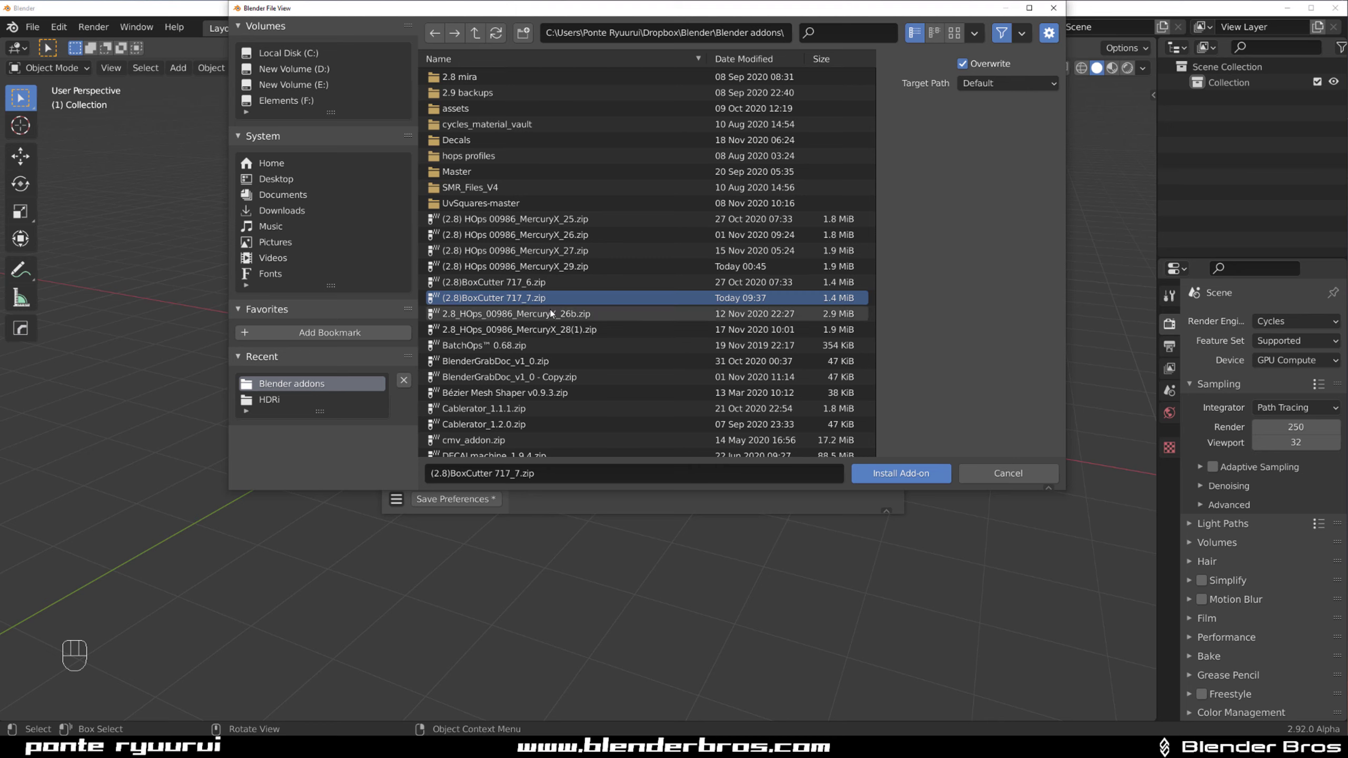
pyautogui.click(902, 473)
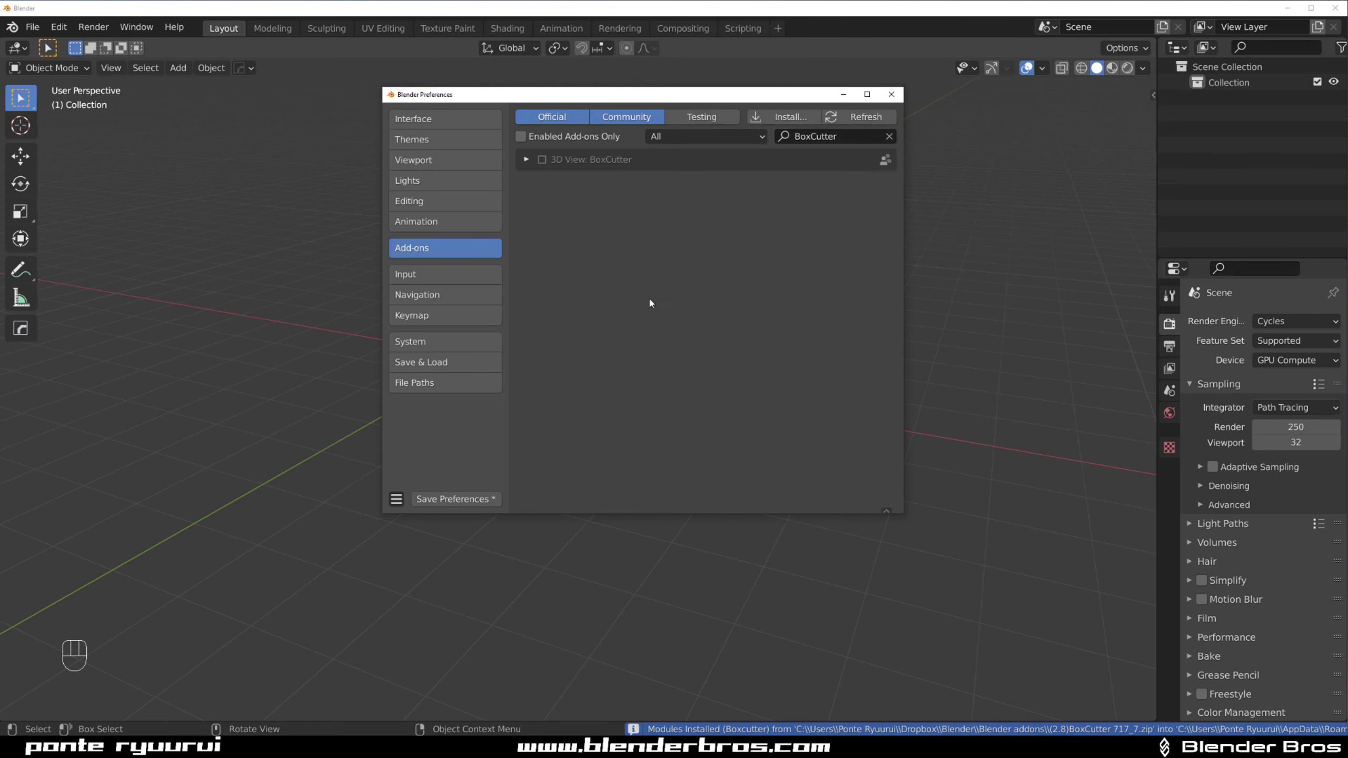
pyautogui.click(544, 163)
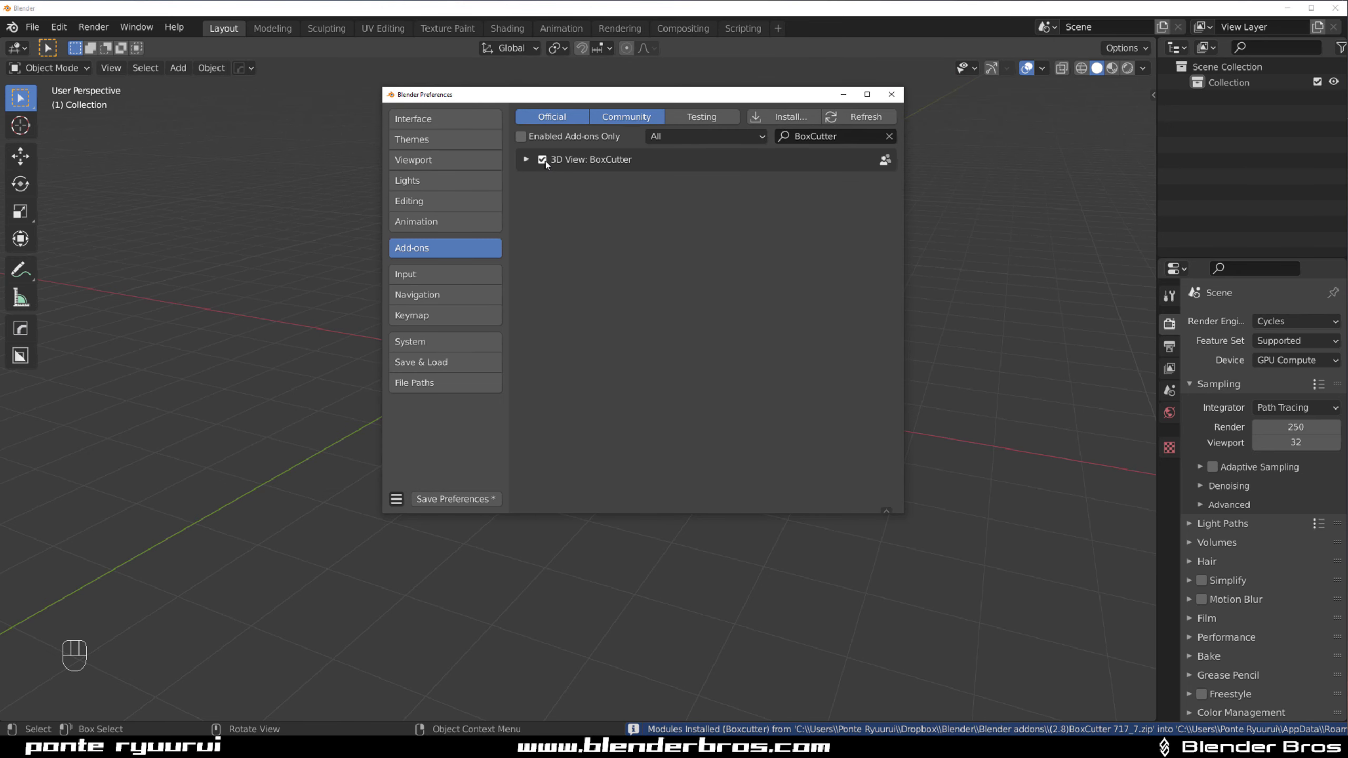
# Install the DECALmachine add-on from DECALmachine_2.0.1(1).zip
pyautogui.click(785, 116)
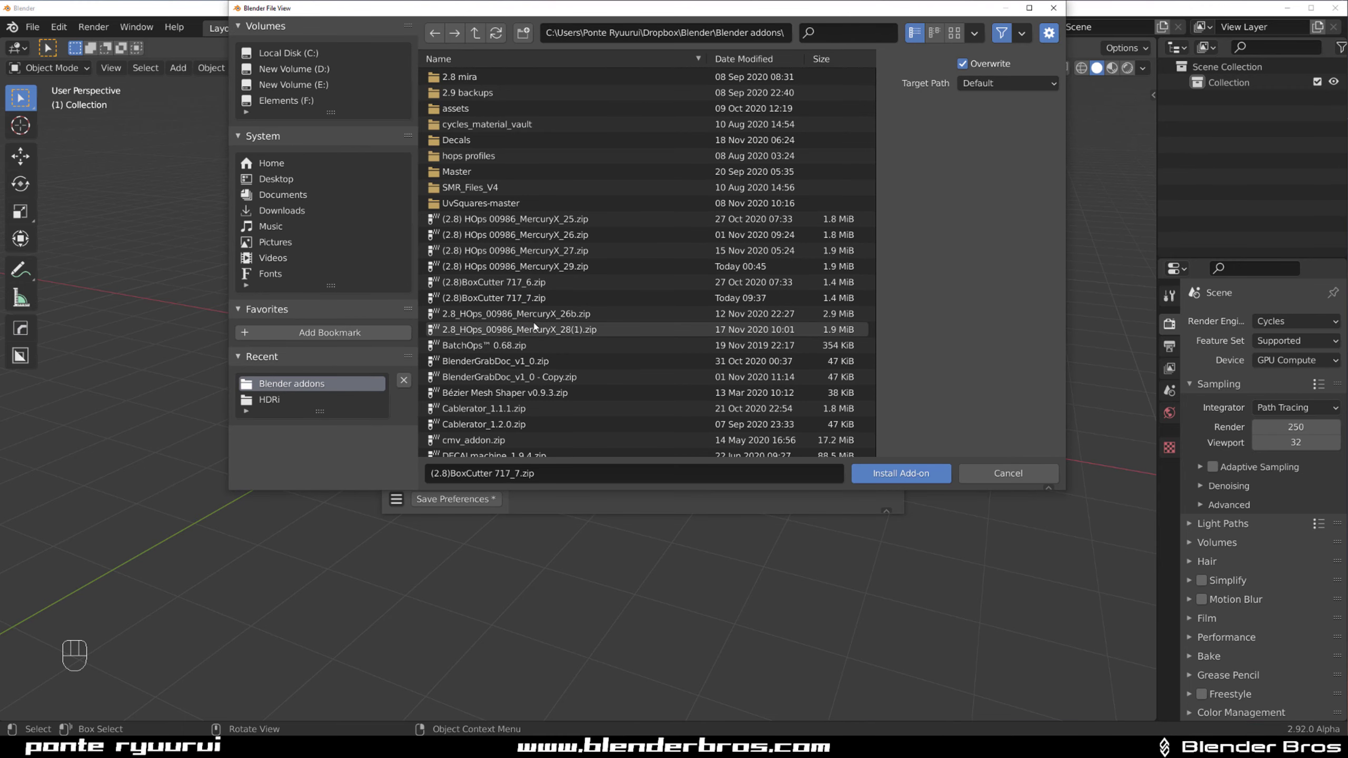
pyautogui.scroll(-4, 535, 326)
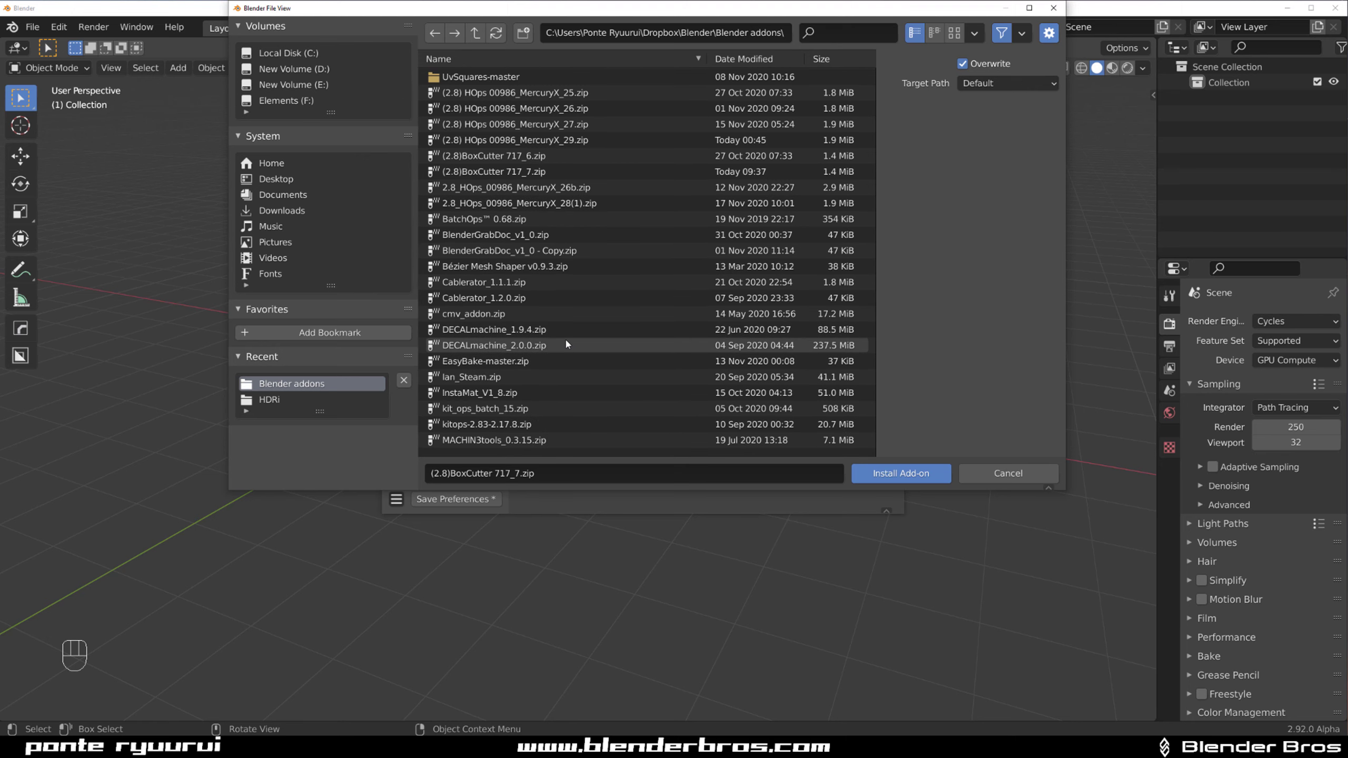
pyautogui.scroll(-1, 564, 342)
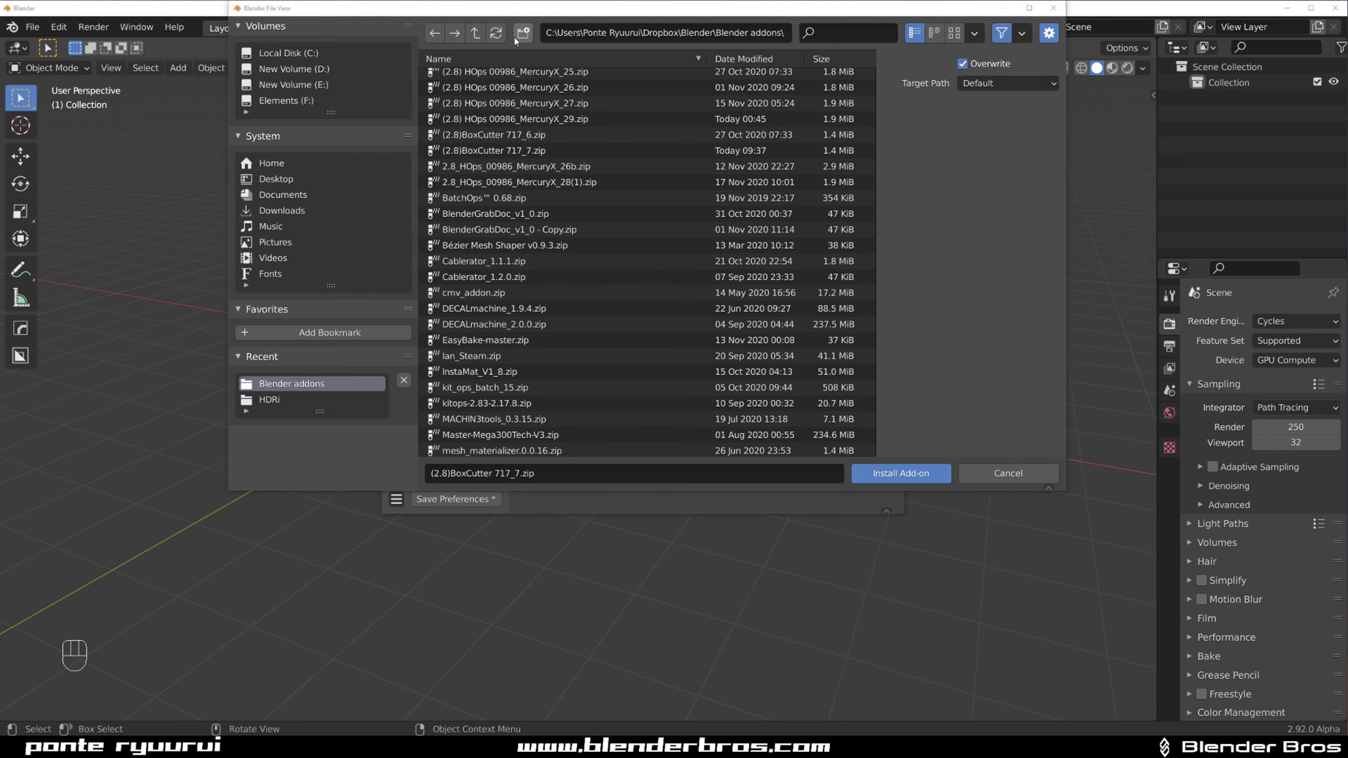
pyautogui.scroll(8, 584, 281)
pyautogui.scroll(-7, 545, 269)
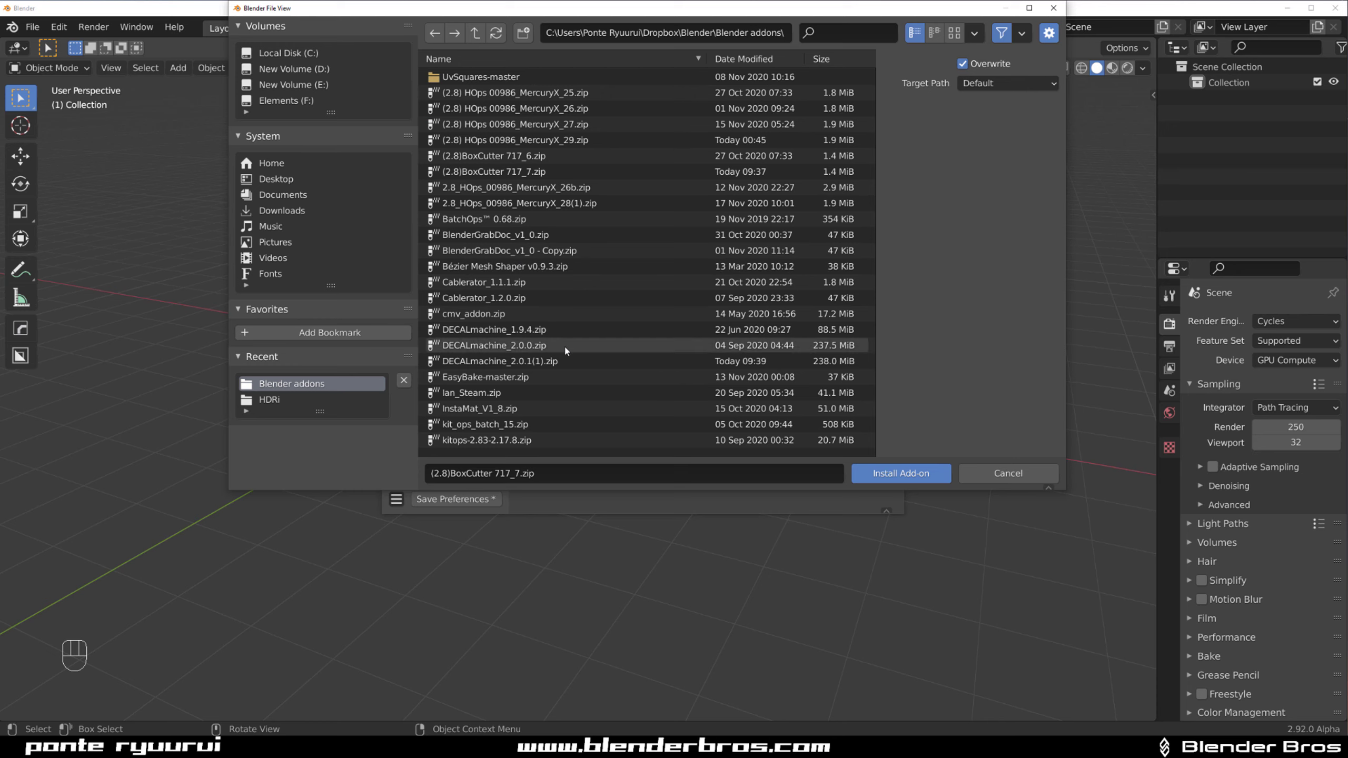
pyautogui.click(565, 362)
pyautogui.click(878, 477)
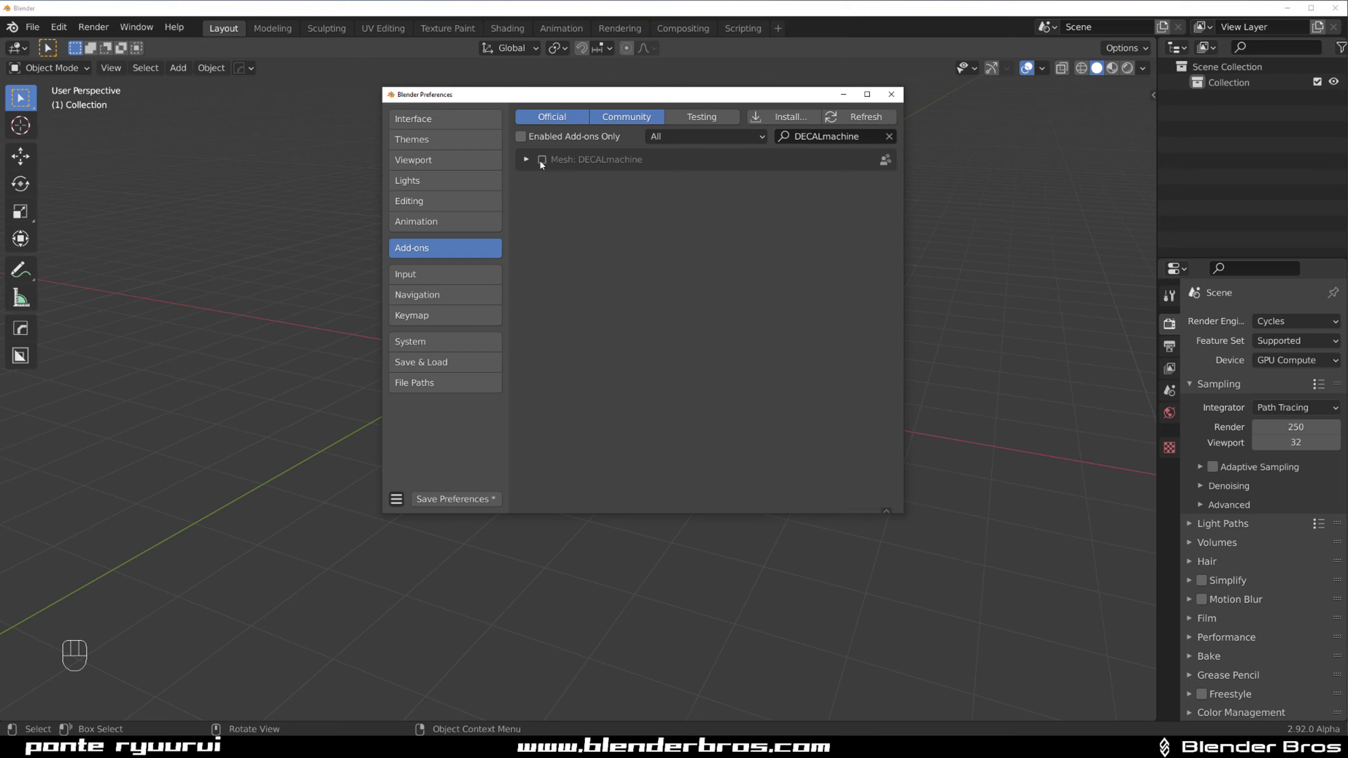
# Install the KIT OPS add-on from kitops-2.90-2.18.1.zip and enable it
pyautogui.click(804, 116)
pyautogui.scroll(-3, 575, 232)
pyautogui.scroll(-17, 575, 232)
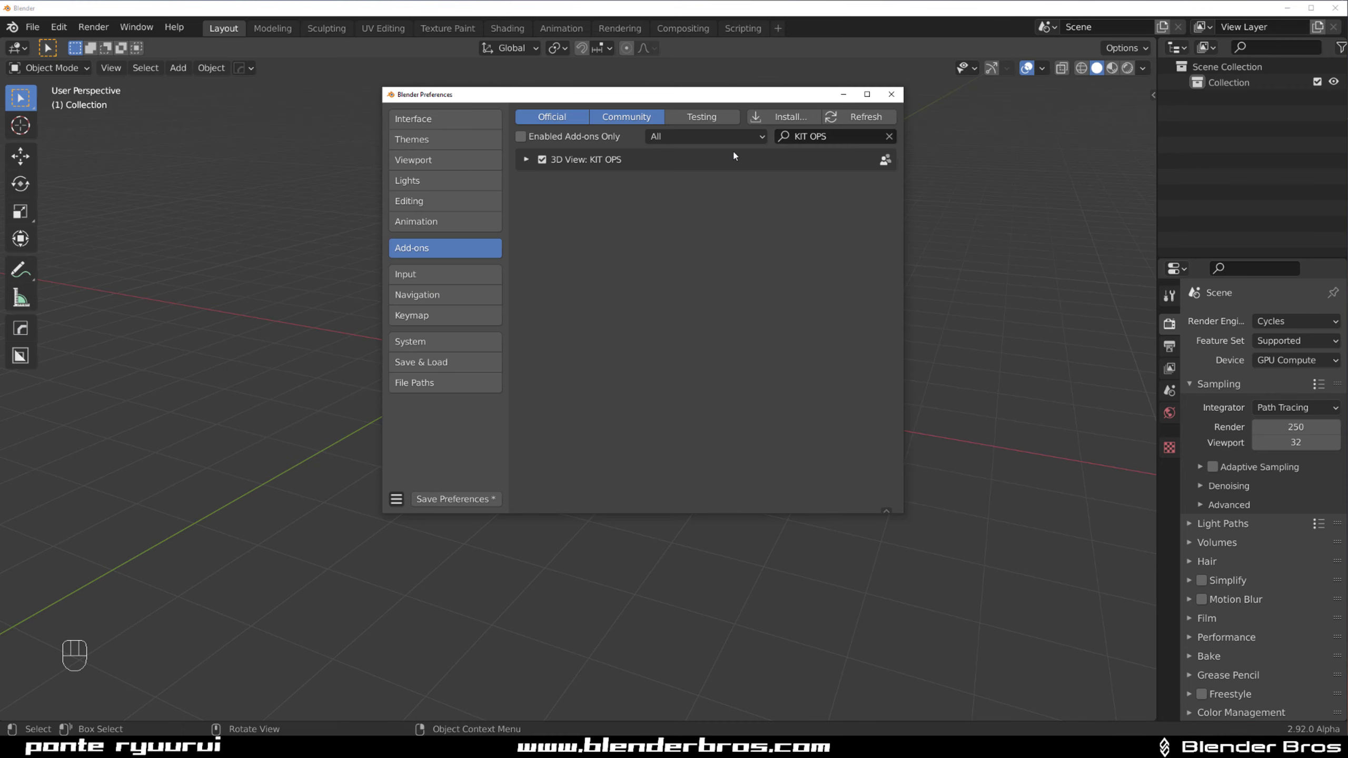
# Install the MESHmachine add-on from MESHmachine_0.6.12.zip and enable it
pyautogui.click(784, 117)
pyautogui.scroll(-5, 543, 287)
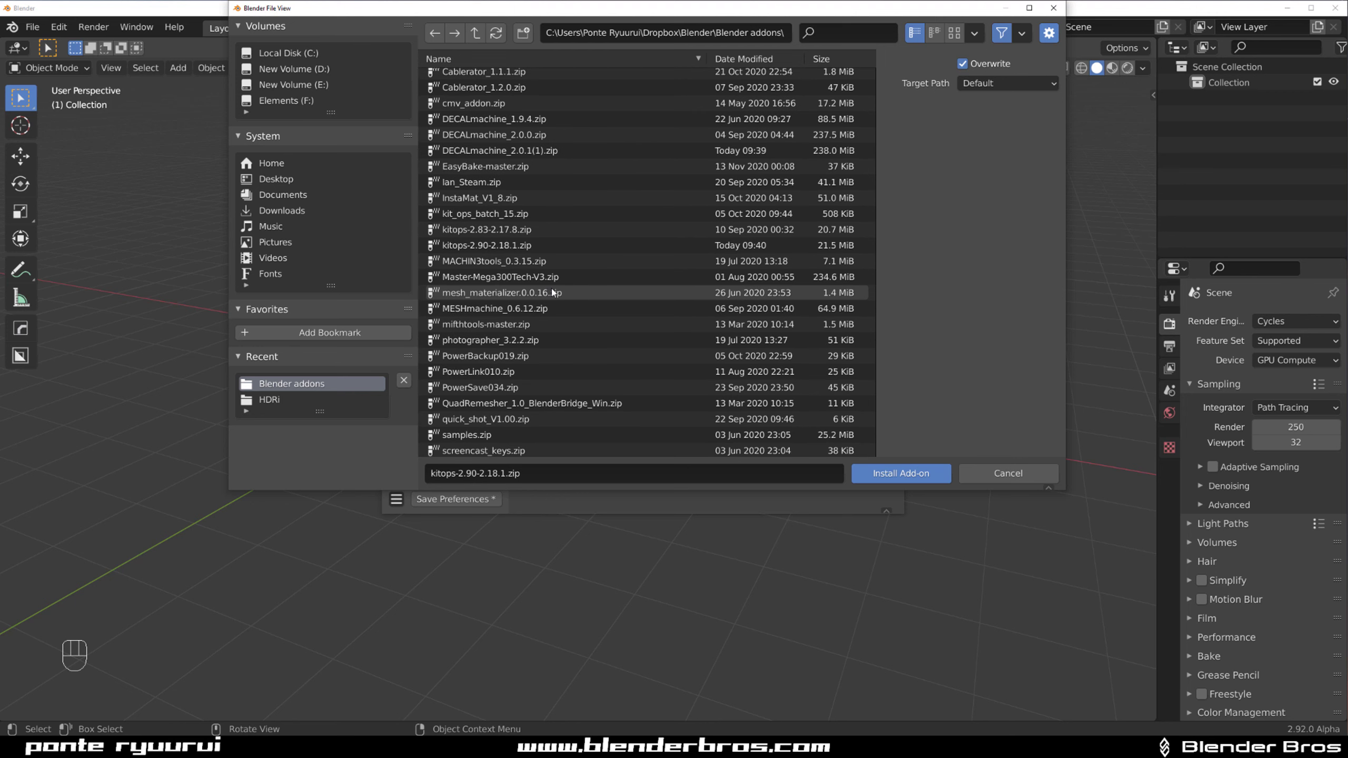
pyautogui.click(577, 305)
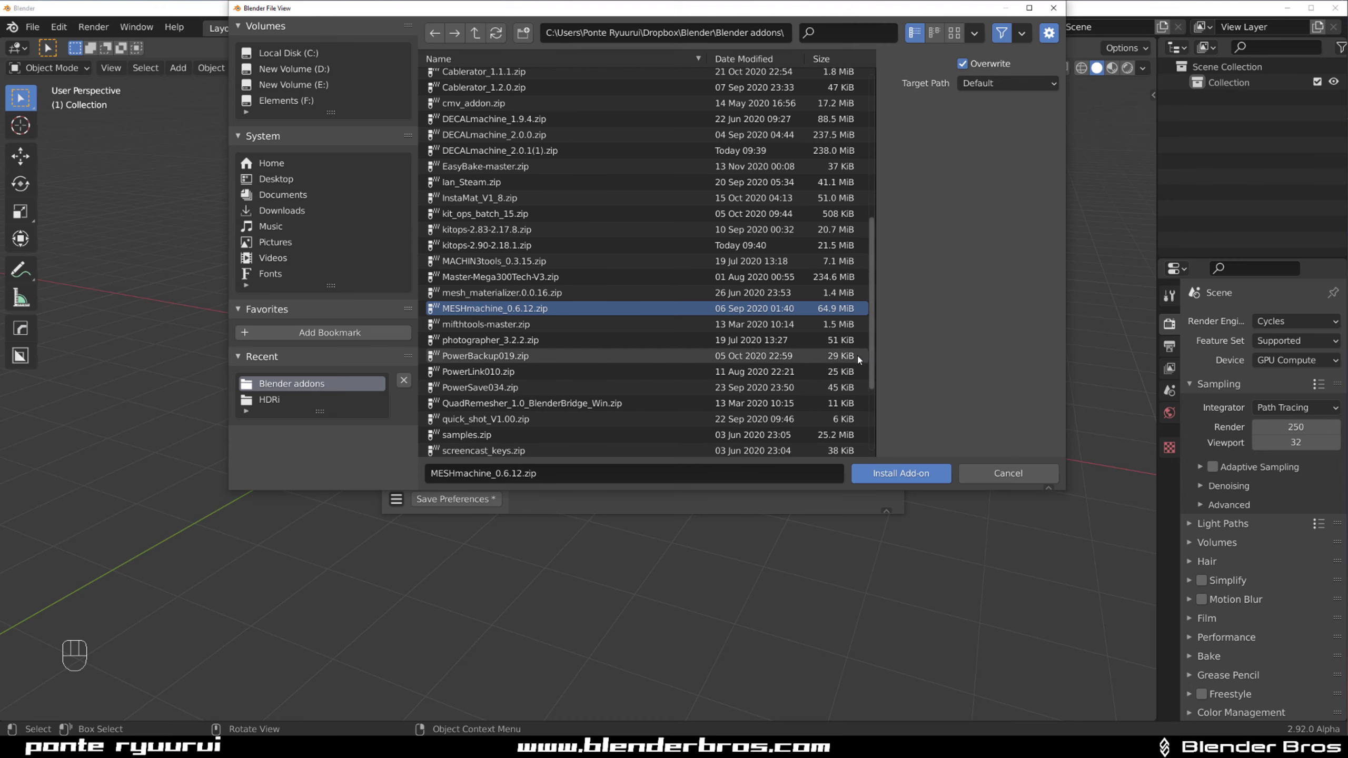
pyautogui.click(914, 474)
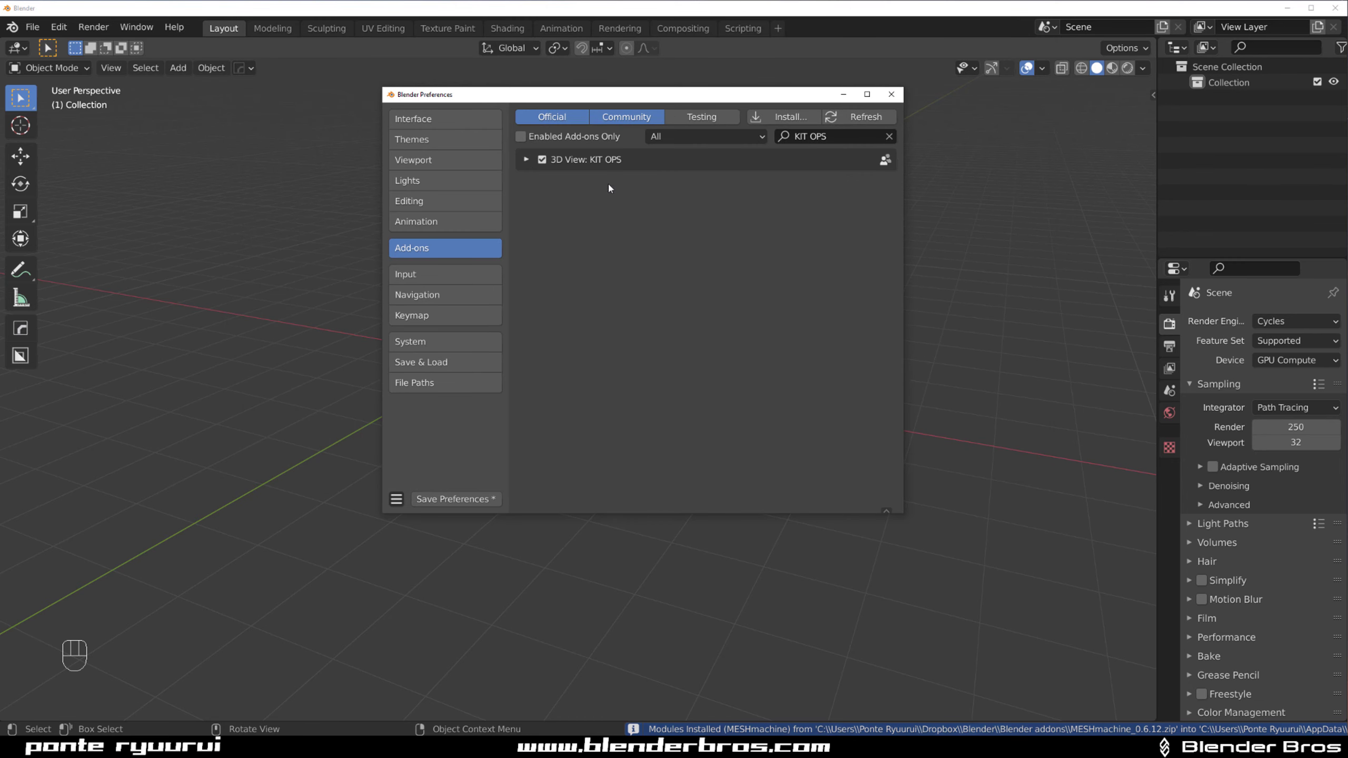
pyautogui.click(542, 160)
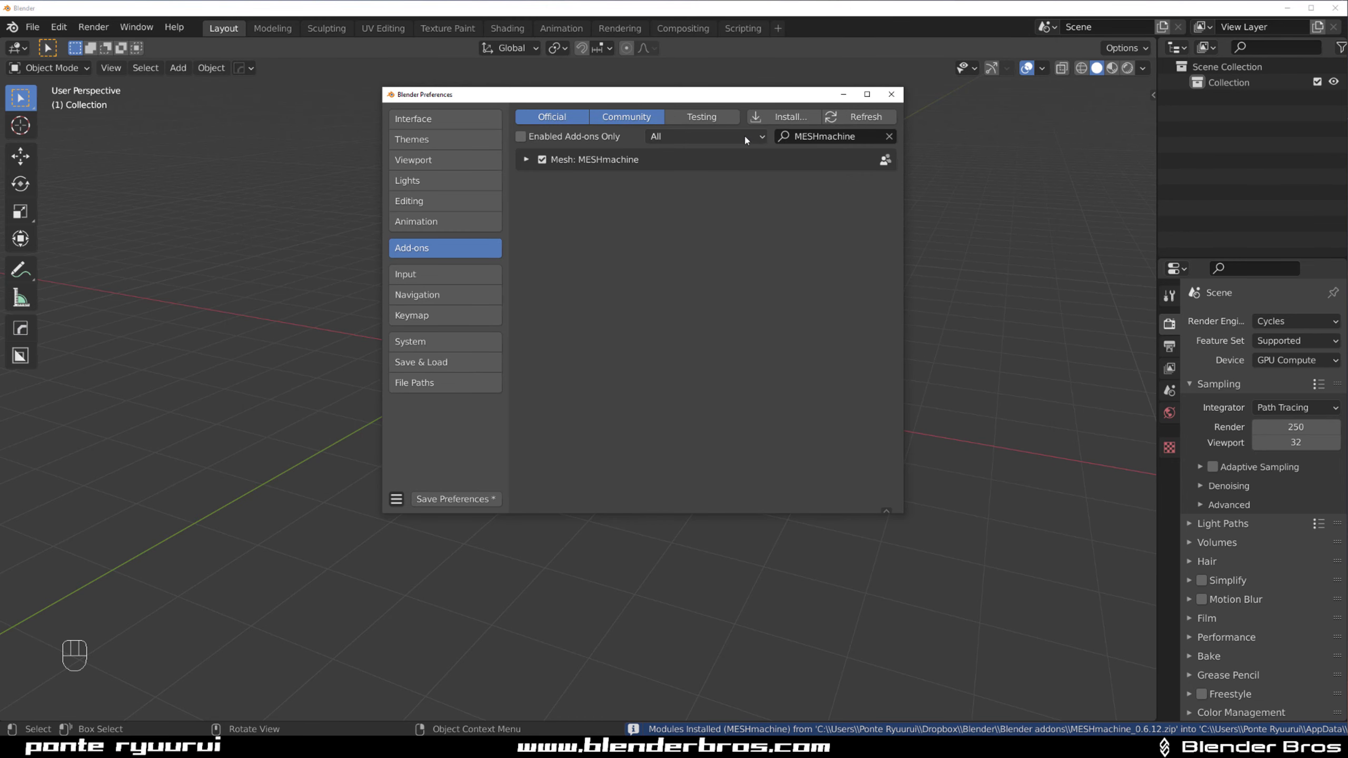
# Install the MACHIN3tools add-on from MACHIN3tools_0.3.15.zip in the Blender addons folder
pyautogui.click(783, 116)
pyautogui.scroll(-5, 535, 318)
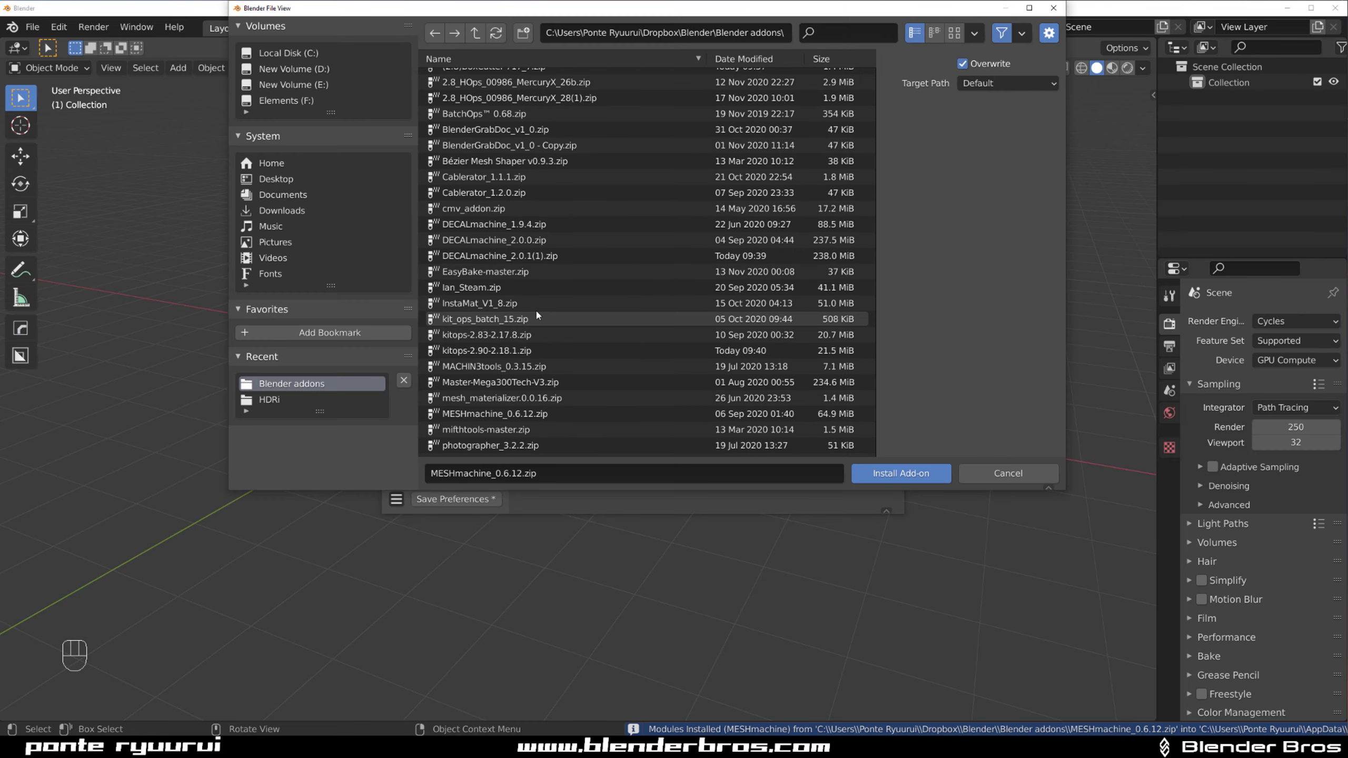
pyautogui.click(537, 370)
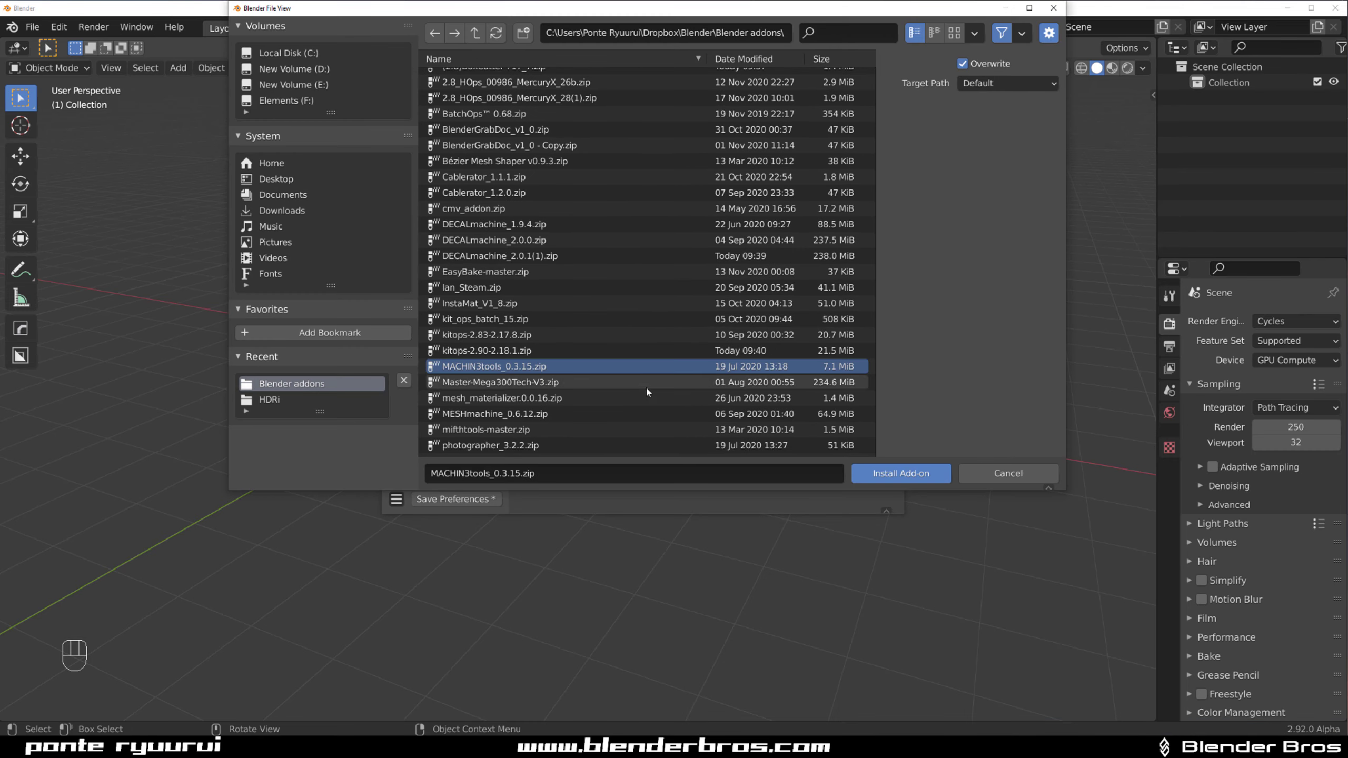
pyautogui.click(885, 478)
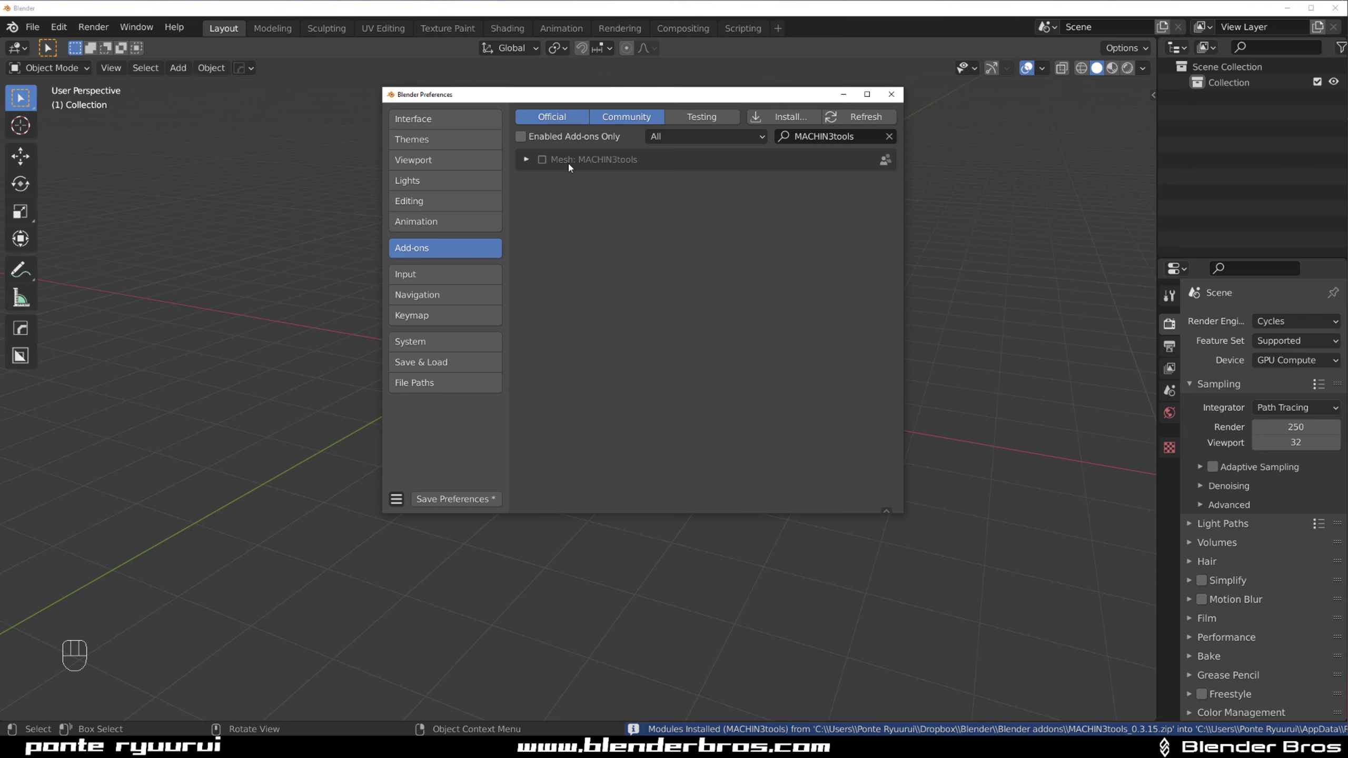
# Install the Cablerator add-on from Cablerator_1.2.0.zip and enable it
pyautogui.click(783, 117)
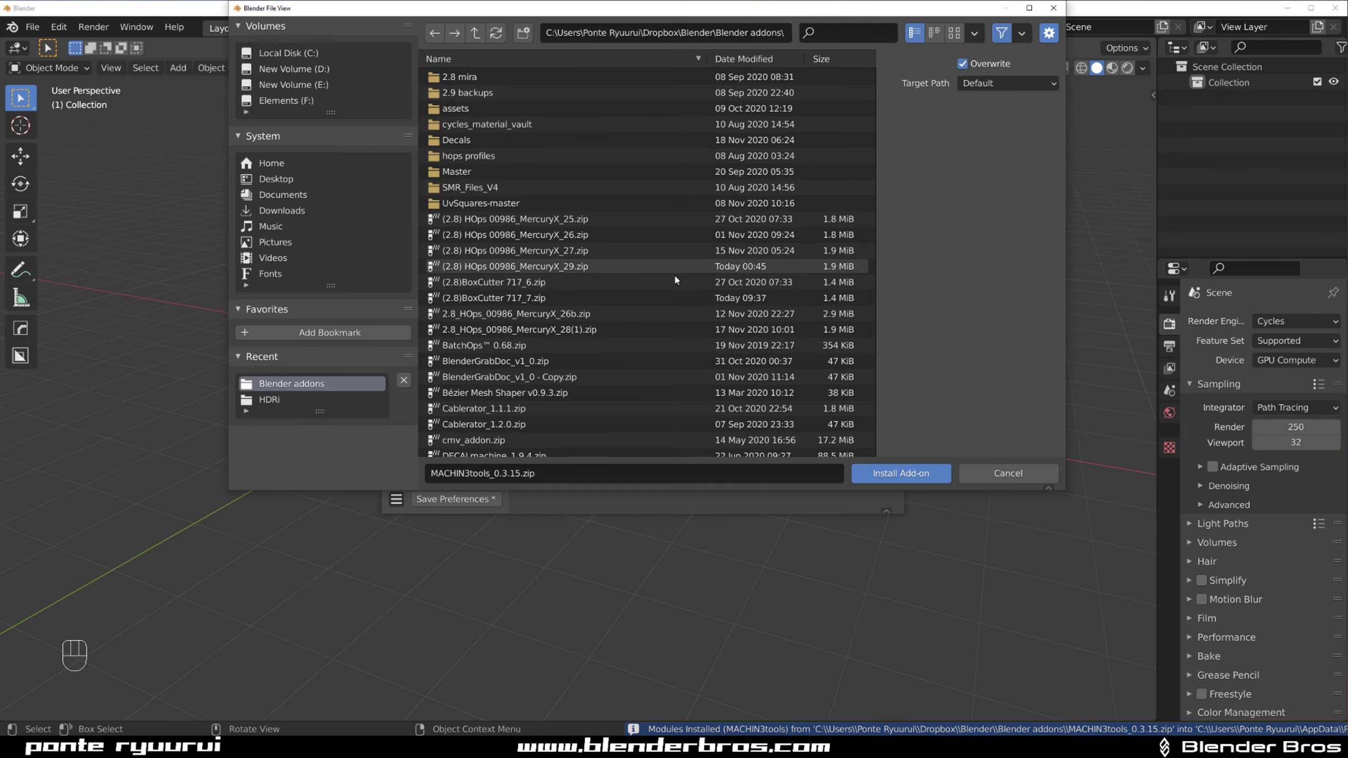
pyautogui.scroll(-2, 583, 297)
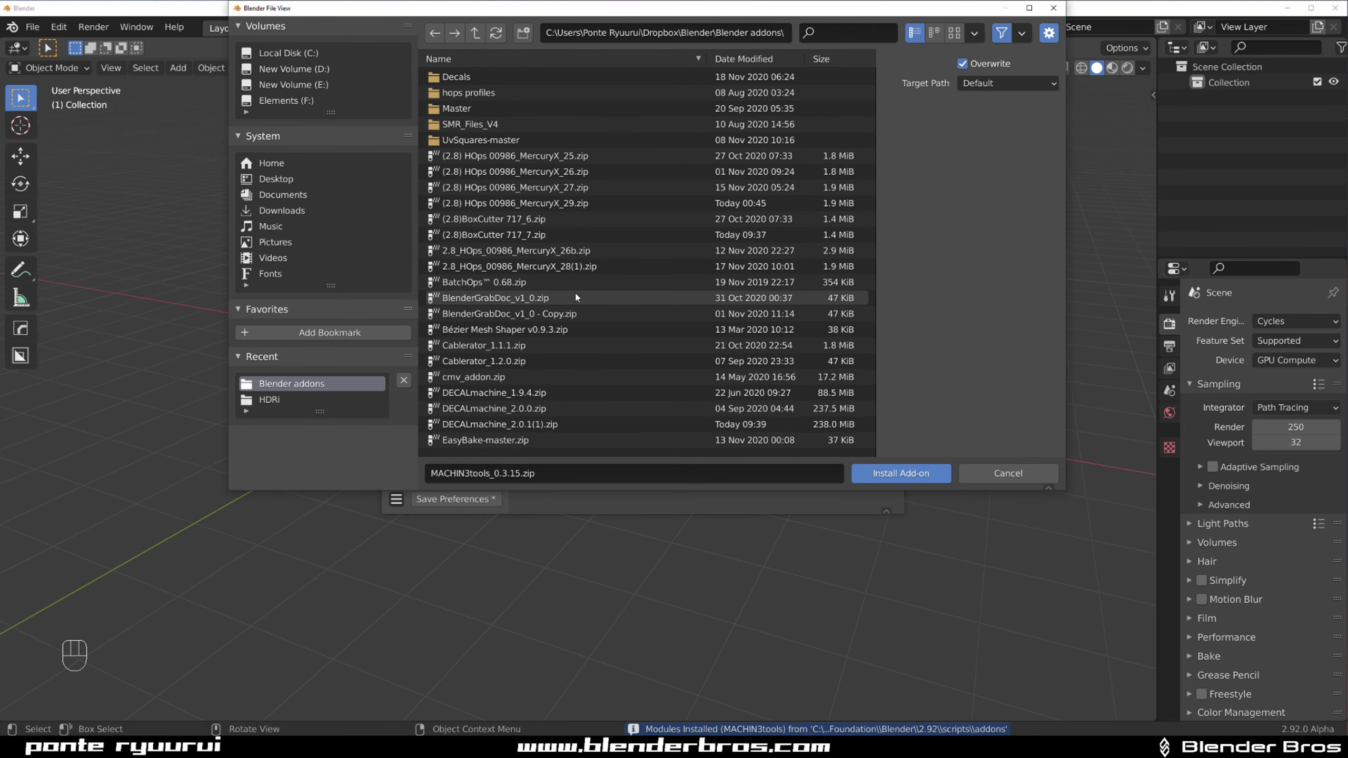
pyautogui.click(564, 360)
pyautogui.click(908, 471)
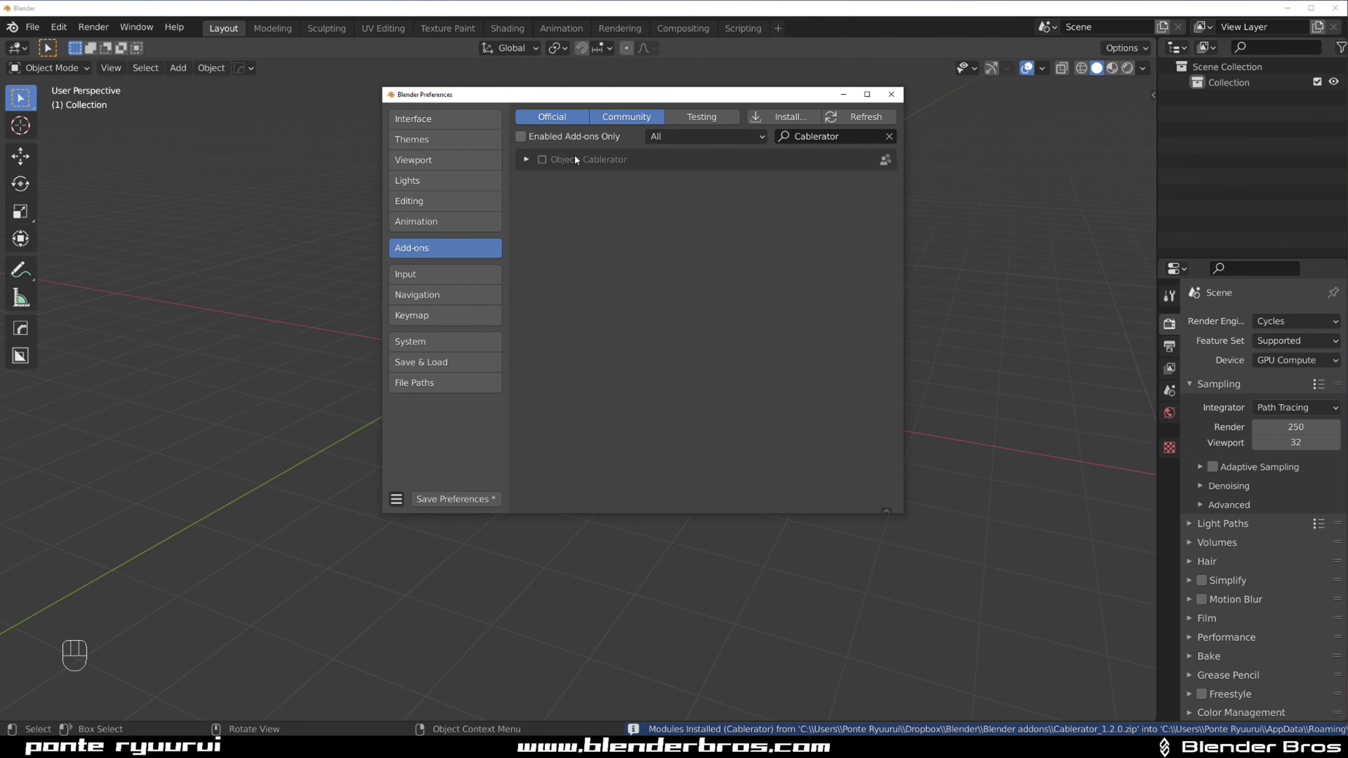
pyautogui.click(541, 161)
# Install the Photographer add-on from the newer photographer_3.5.0.zip and enable it
pyautogui.click(799, 118)
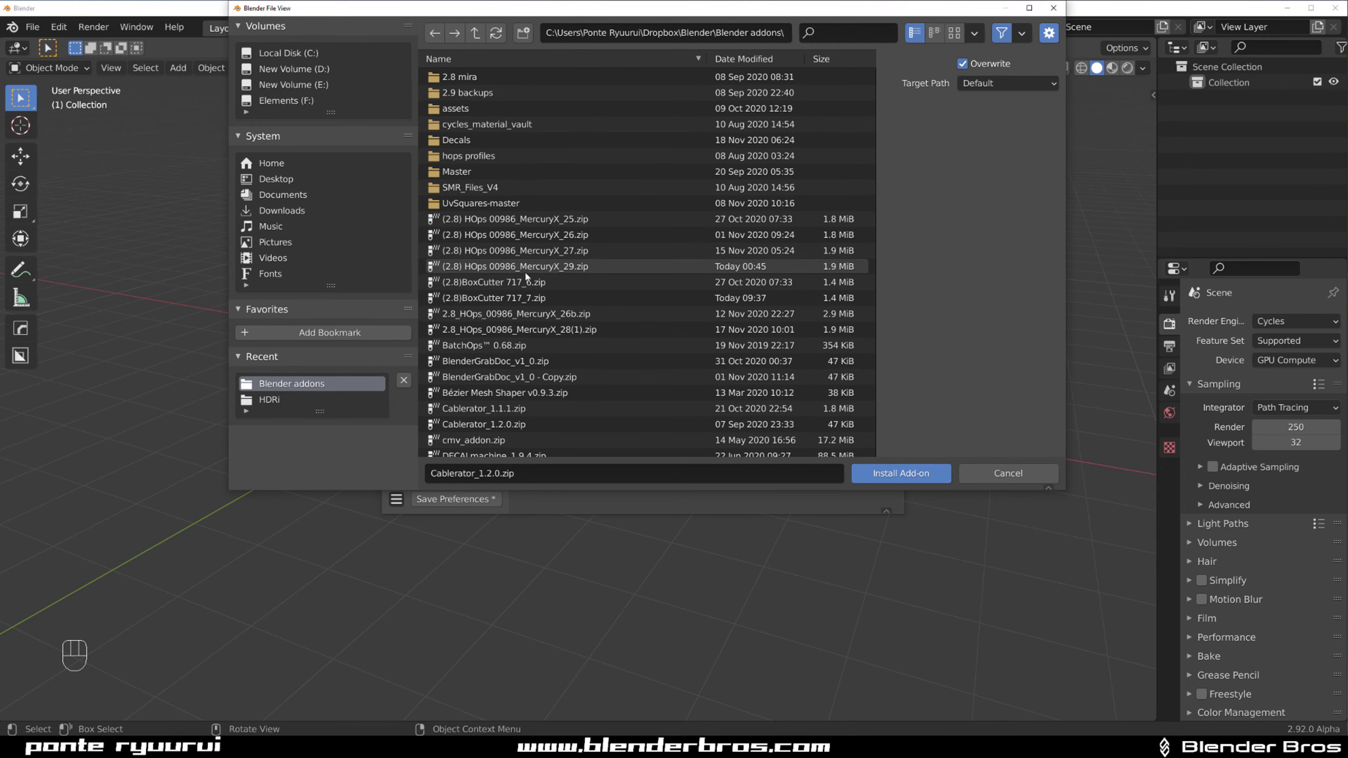
pyautogui.scroll(-6, 573, 339)
pyautogui.click(572, 383)
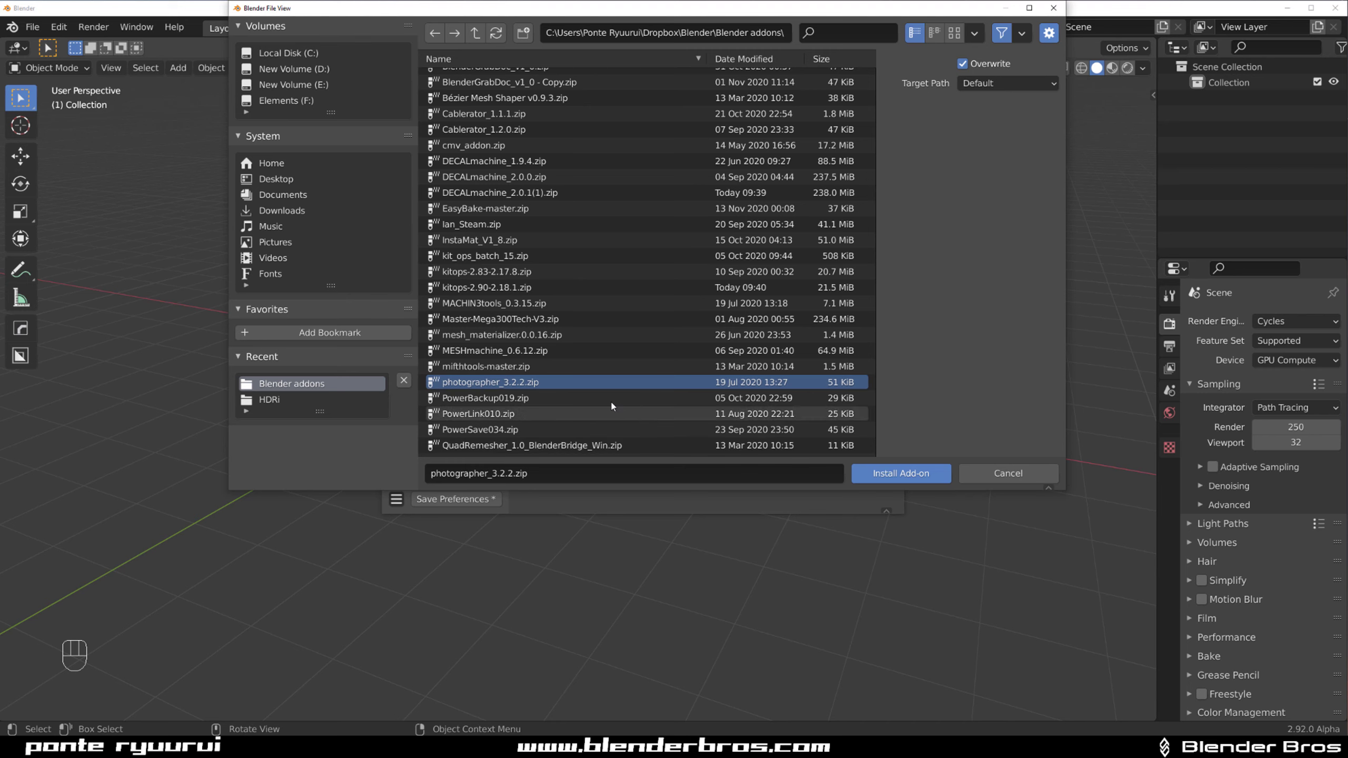
pyautogui.scroll(-2, 610, 406)
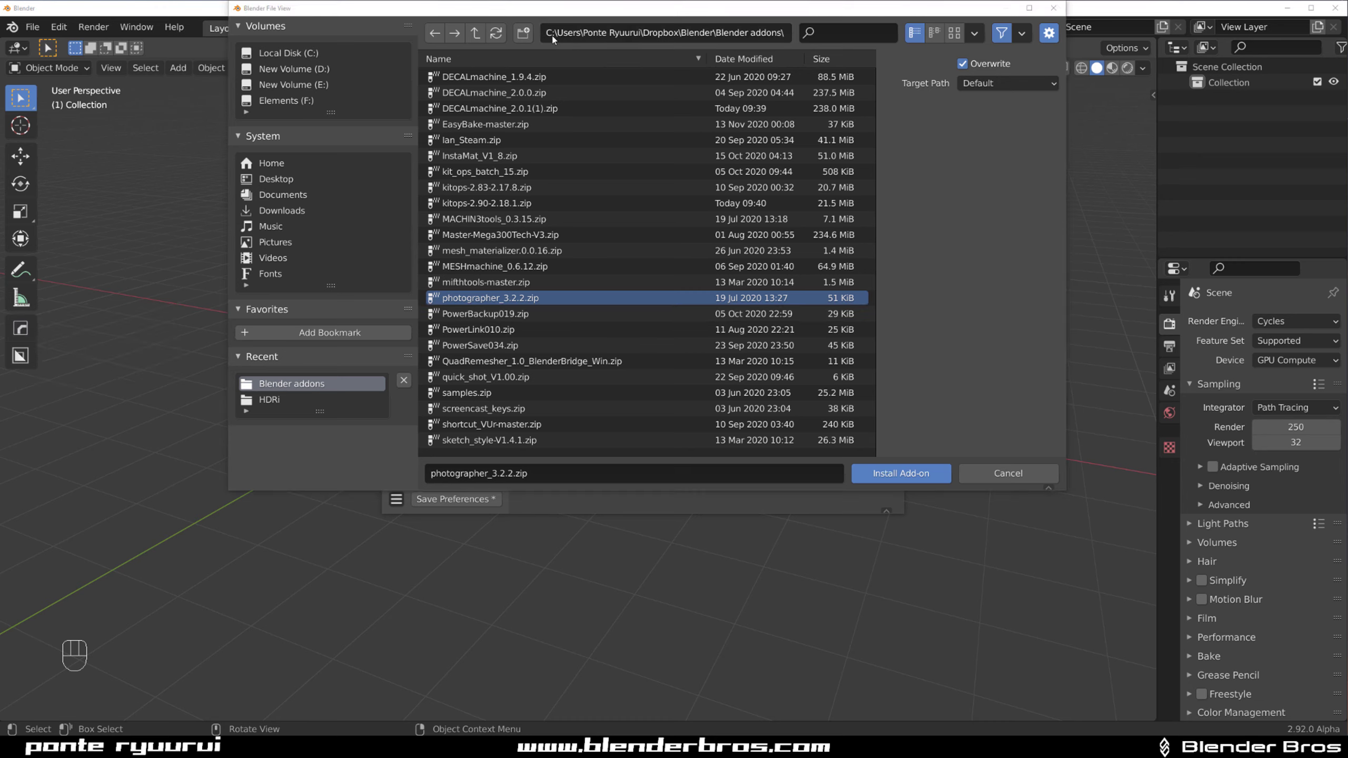
pyautogui.scroll(8, 582, 201)
pyautogui.scroll(-8, 541, 236)
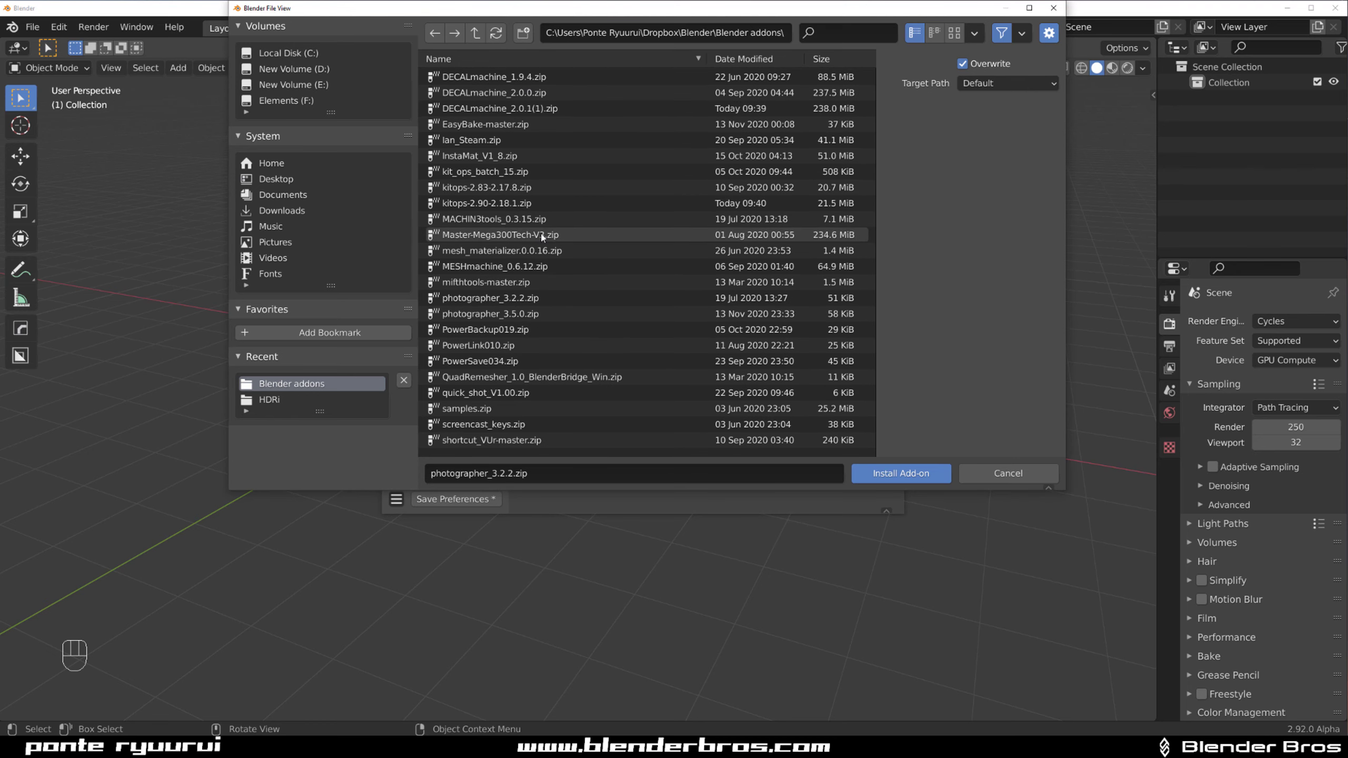
pyautogui.click(523, 313)
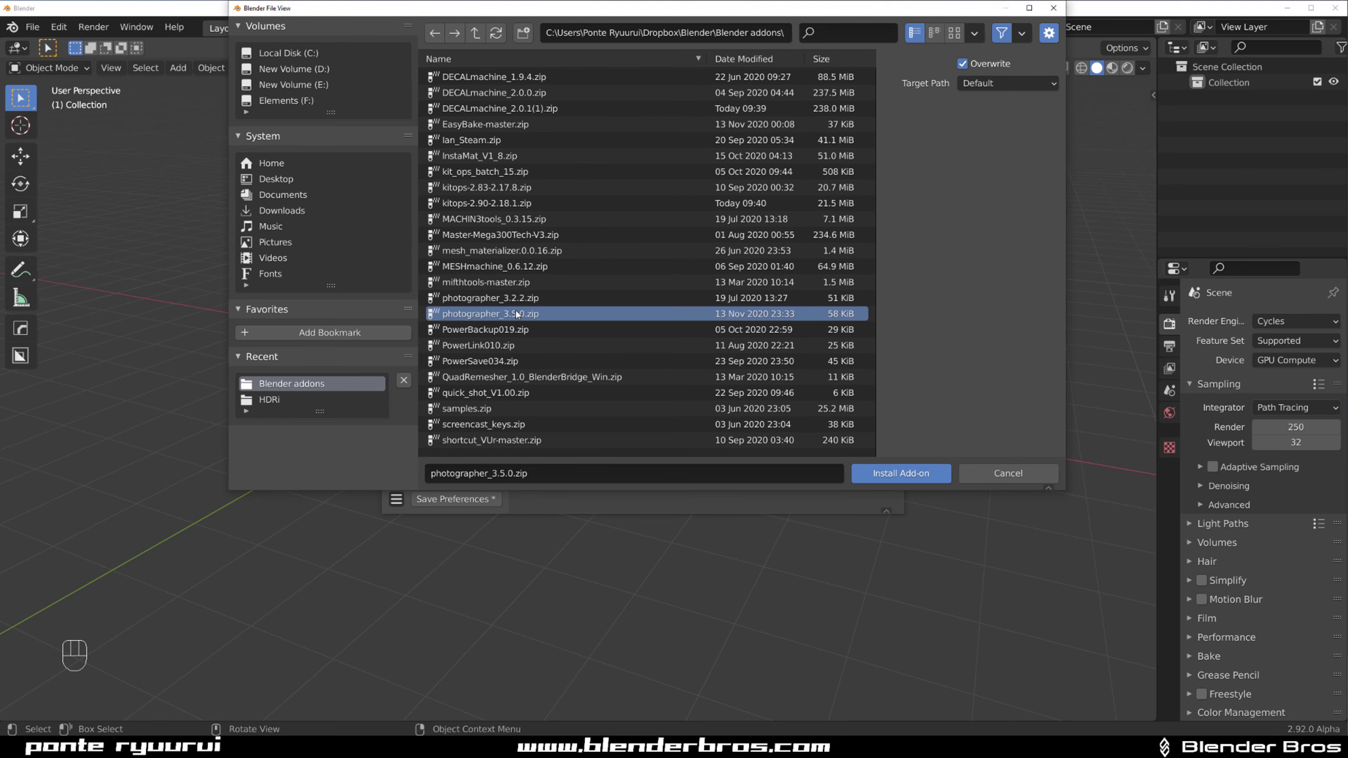
pyautogui.click(908, 474)
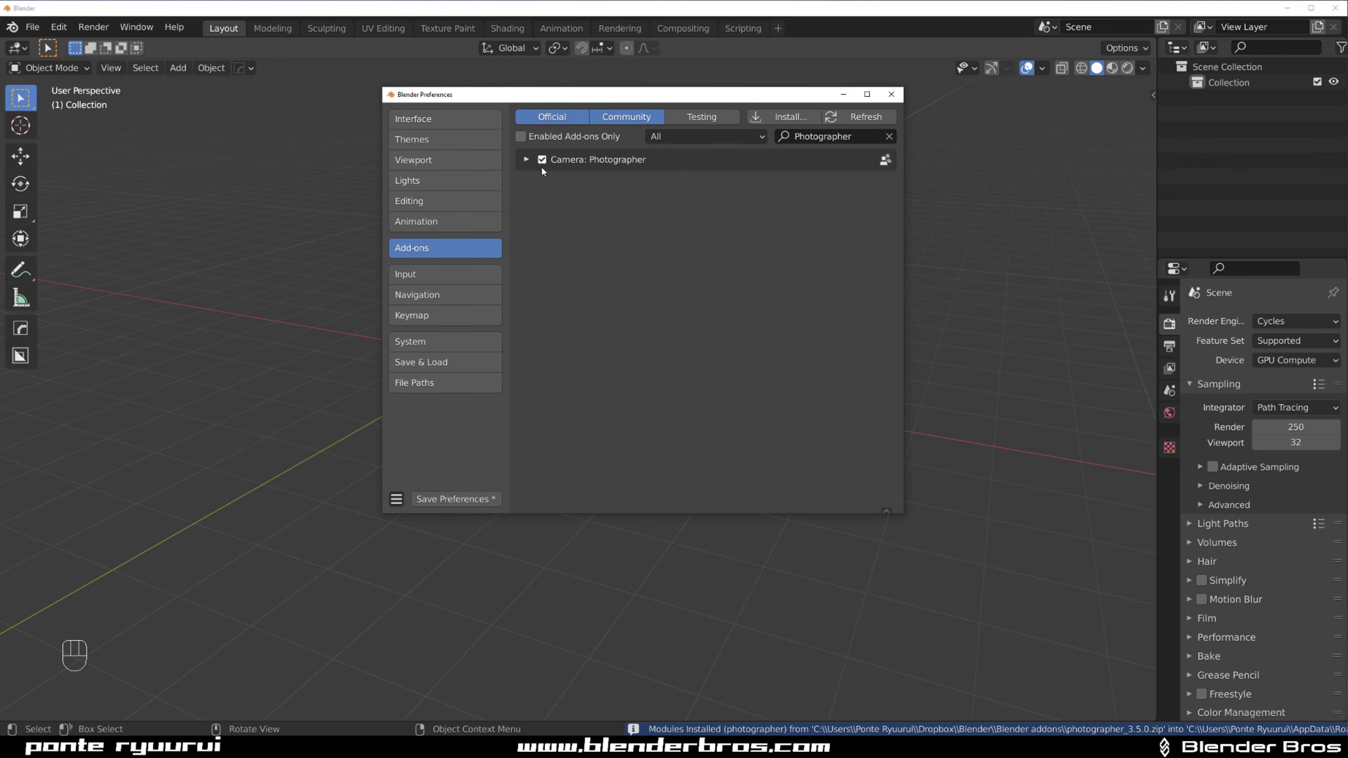
# Refresh the add-on file list, install the InstaMat add-on from InstaMat_V1_10.zip and enable it
pyautogui.click(783, 116)
pyautogui.scroll(-3, 535, 285)
pyautogui.scroll(-3, 535, 291)
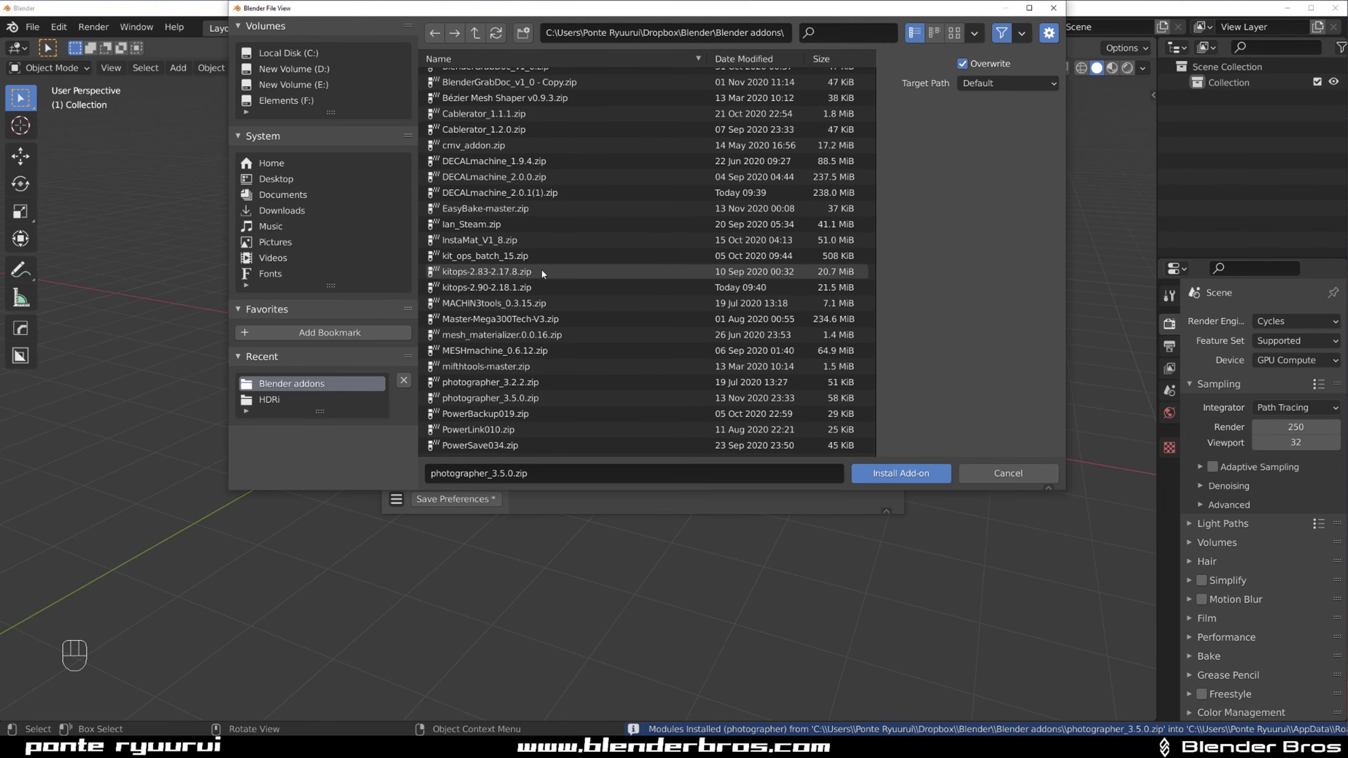
pyautogui.click(535, 238)
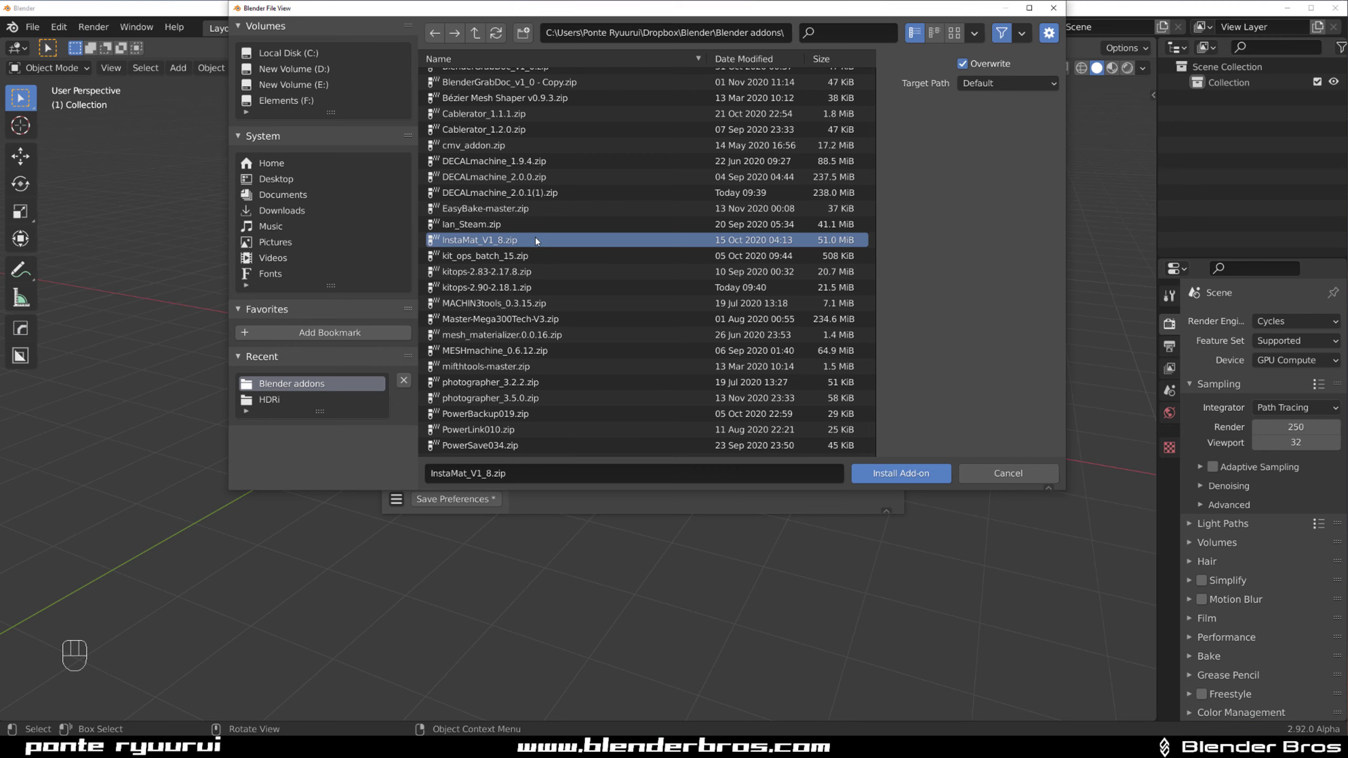
pyautogui.click(496, 31)
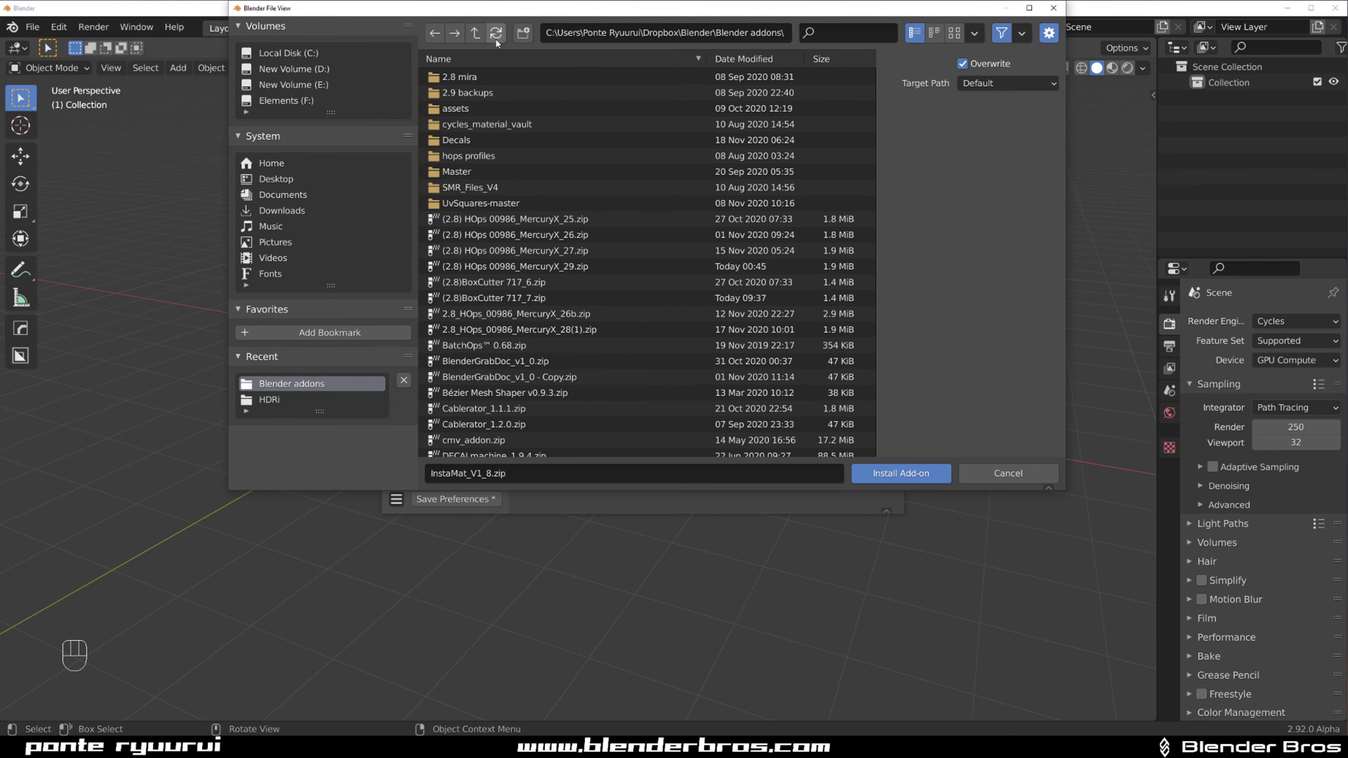
pyautogui.scroll(-8, 531, 233)
pyautogui.scroll(-2, 544, 265)
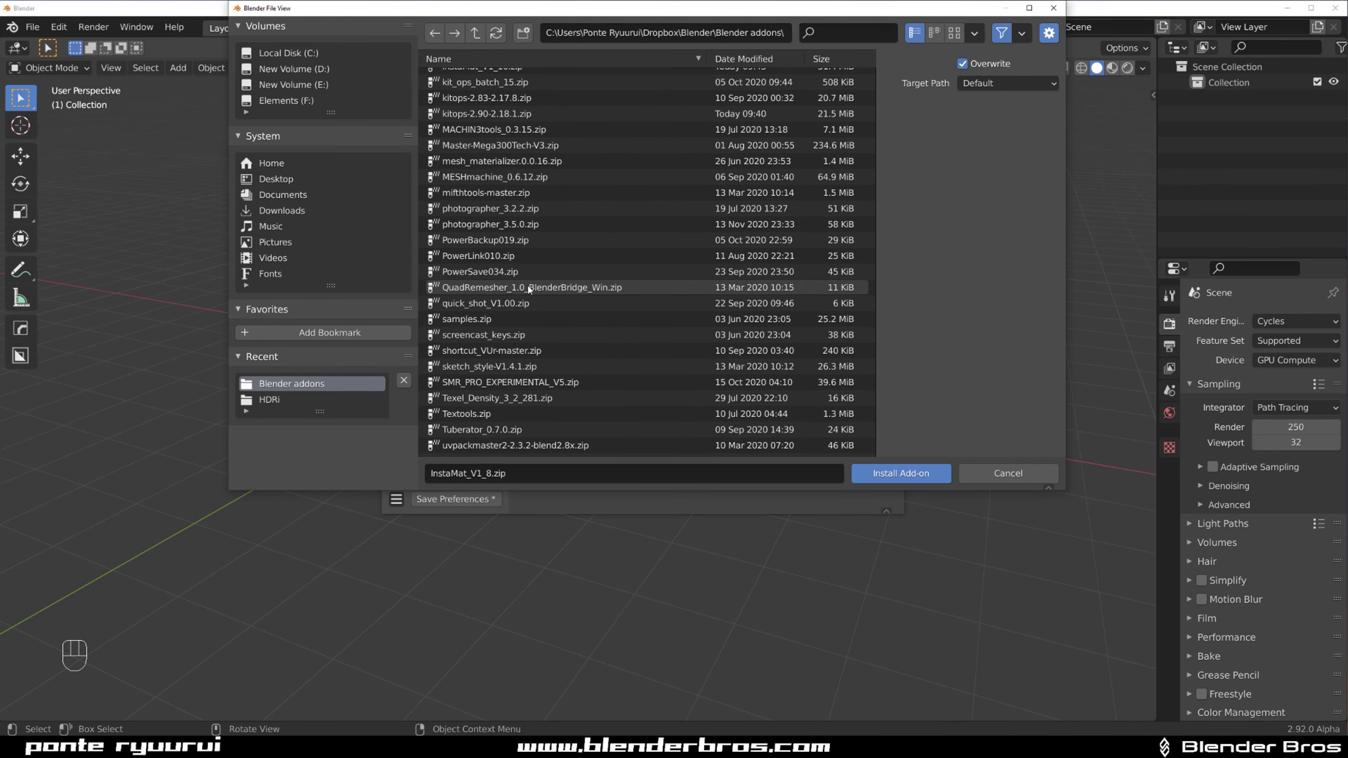
pyautogui.scroll(3, 512, 301)
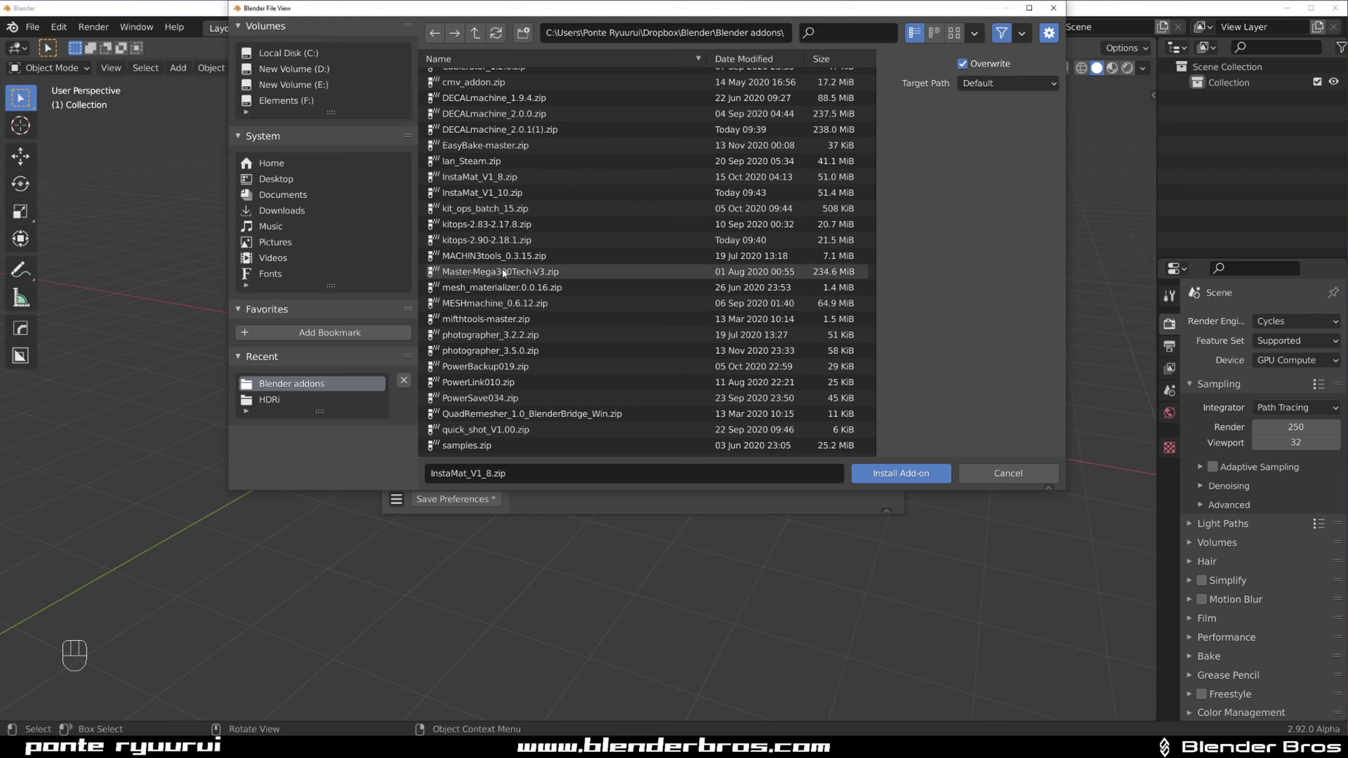
pyautogui.click(537, 192)
pyautogui.click(907, 472)
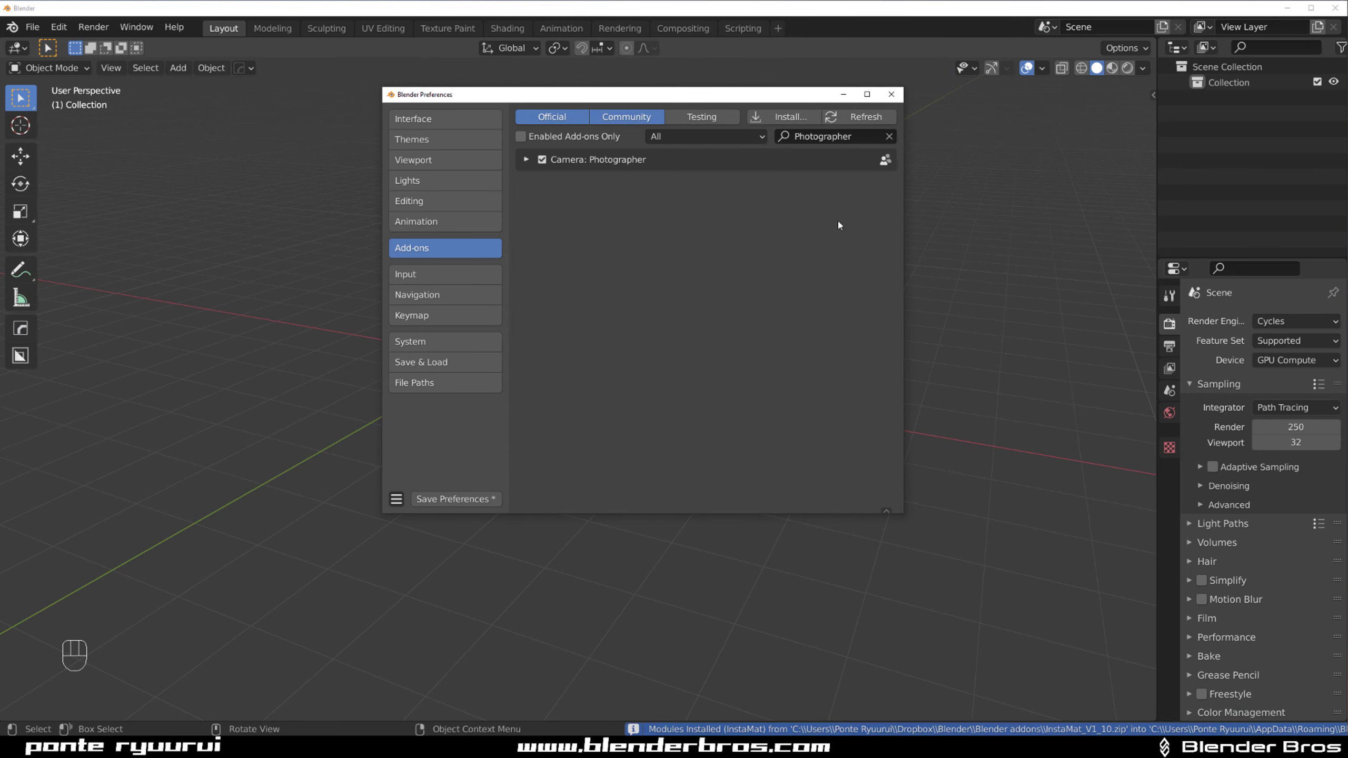
# Install the PowerSave add-on from PowerSave034.zip and enable it
pyautogui.click(784, 117)
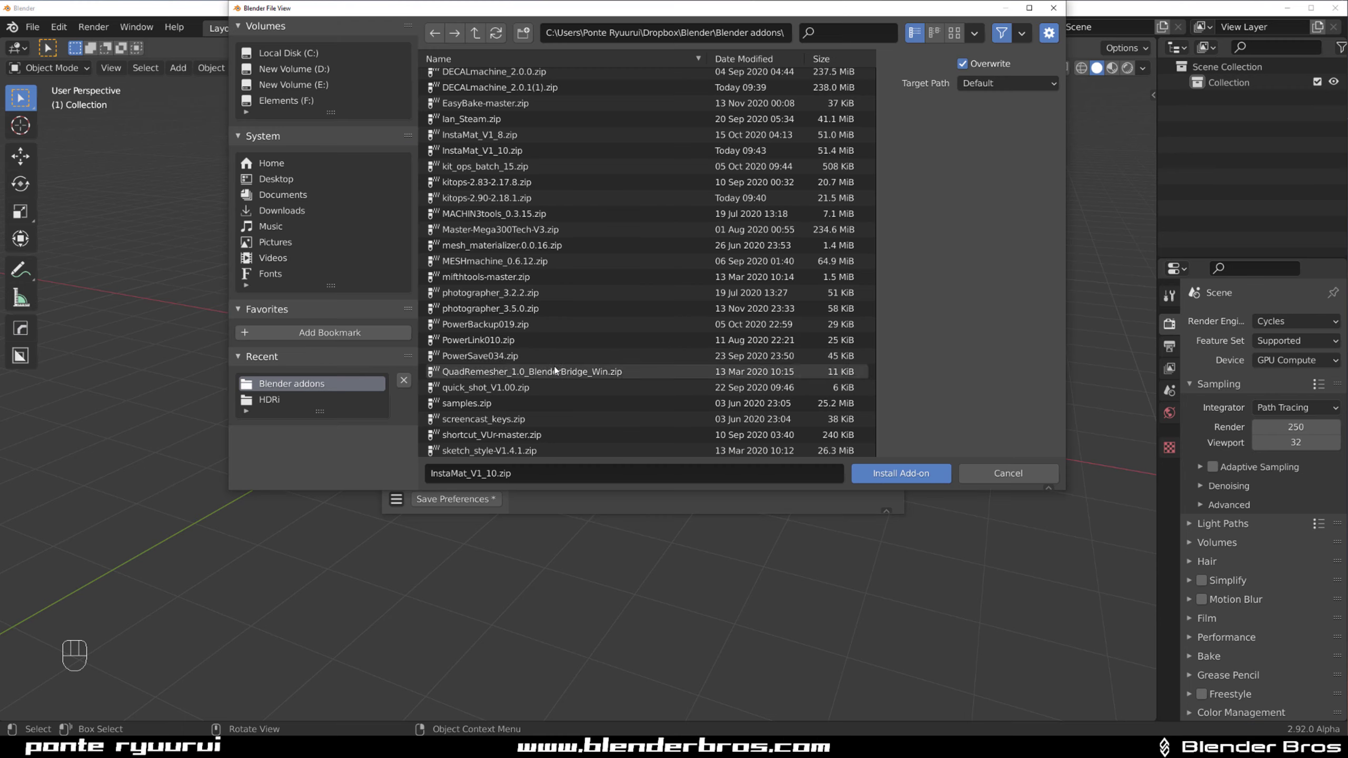
pyautogui.click(480, 356)
pyautogui.click(905, 470)
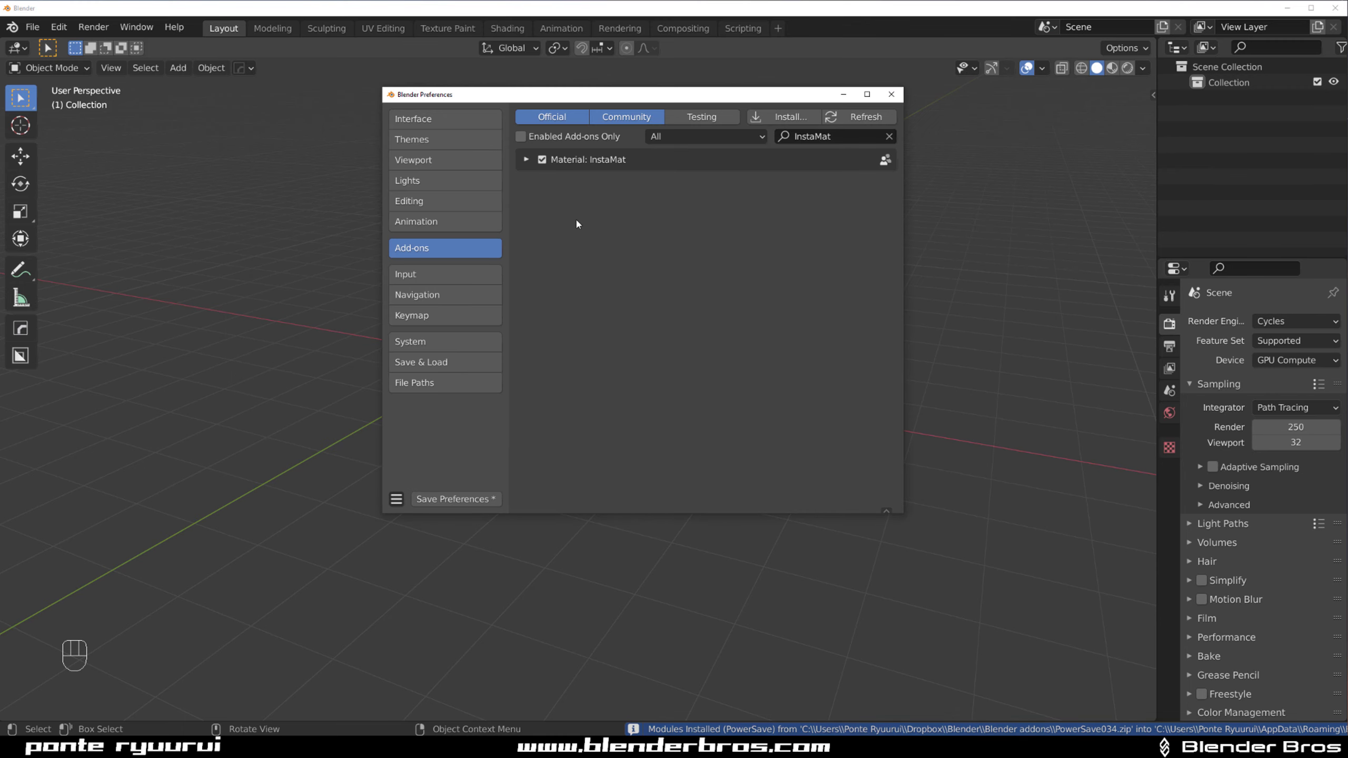
pyautogui.click(542, 159)
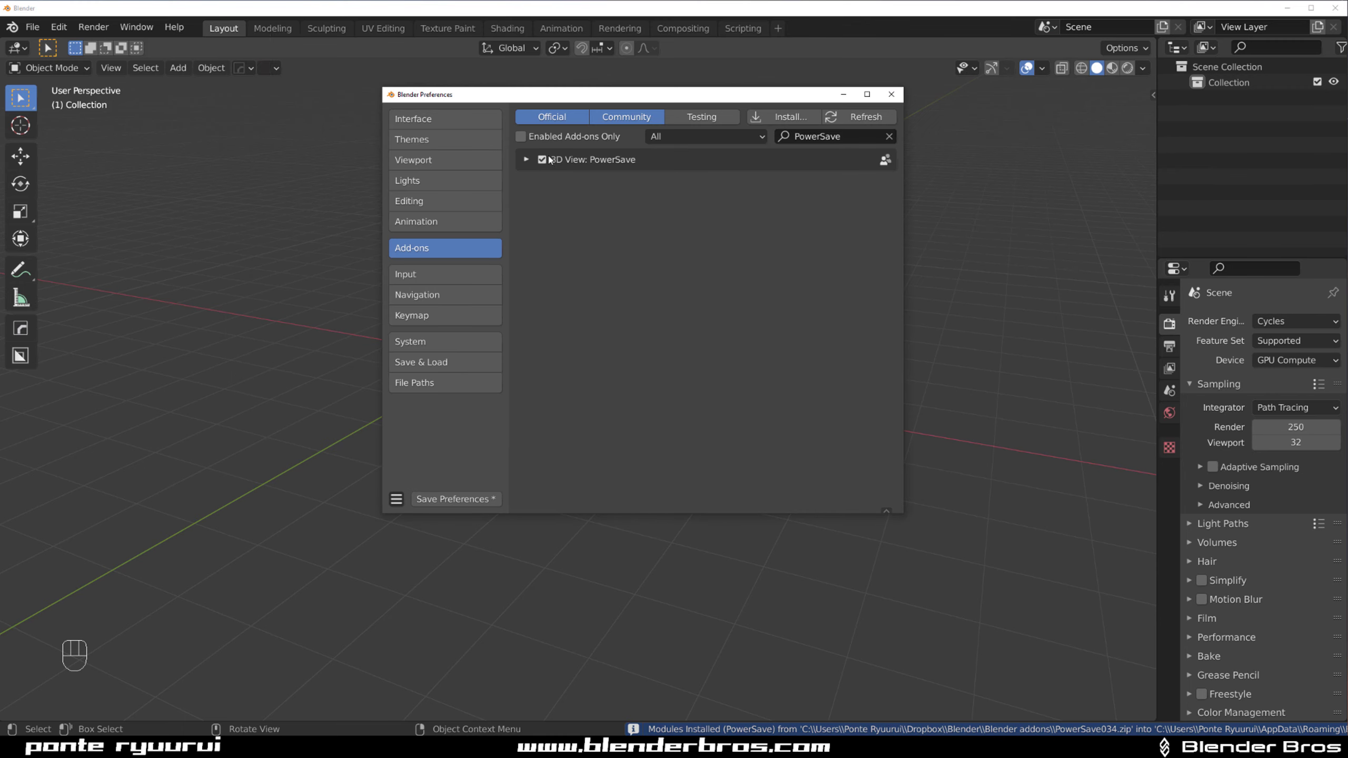
# Refresh the add-on file list, install the PowerBackup add-on from PowerBackup020(1).zip and enable it
pyautogui.click(783, 120)
pyautogui.scroll(-8, 611, 267)
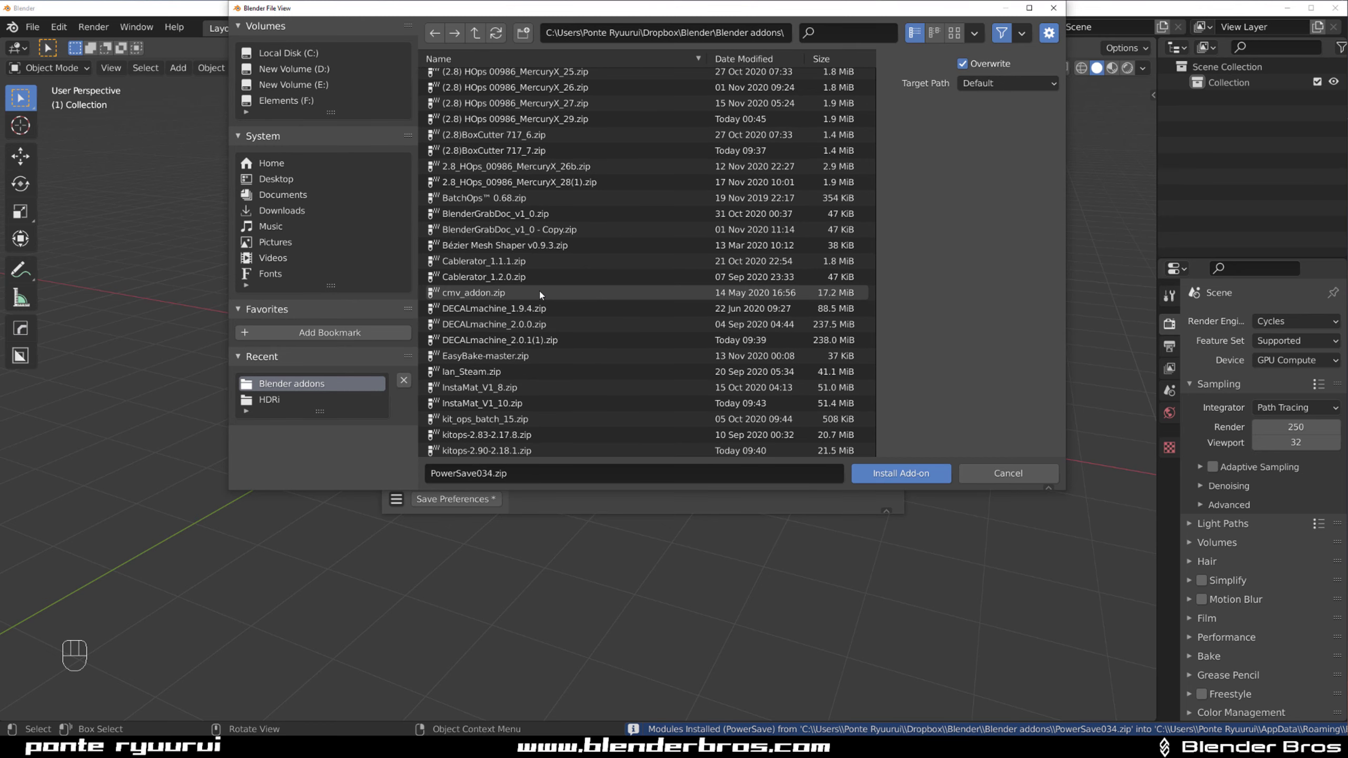
pyautogui.scroll(-6, 531, 302)
pyautogui.click(531, 320)
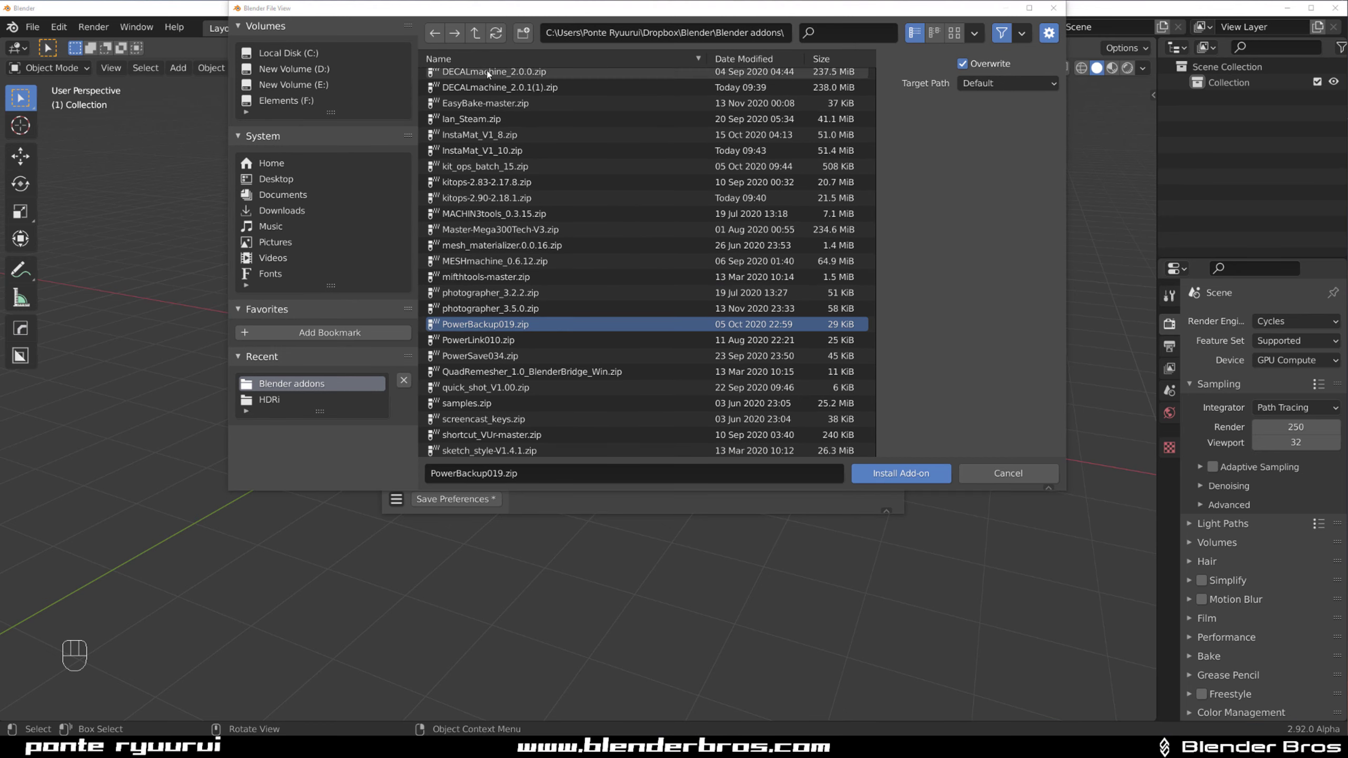
pyautogui.click(495, 33)
pyautogui.scroll(-10, 577, 229)
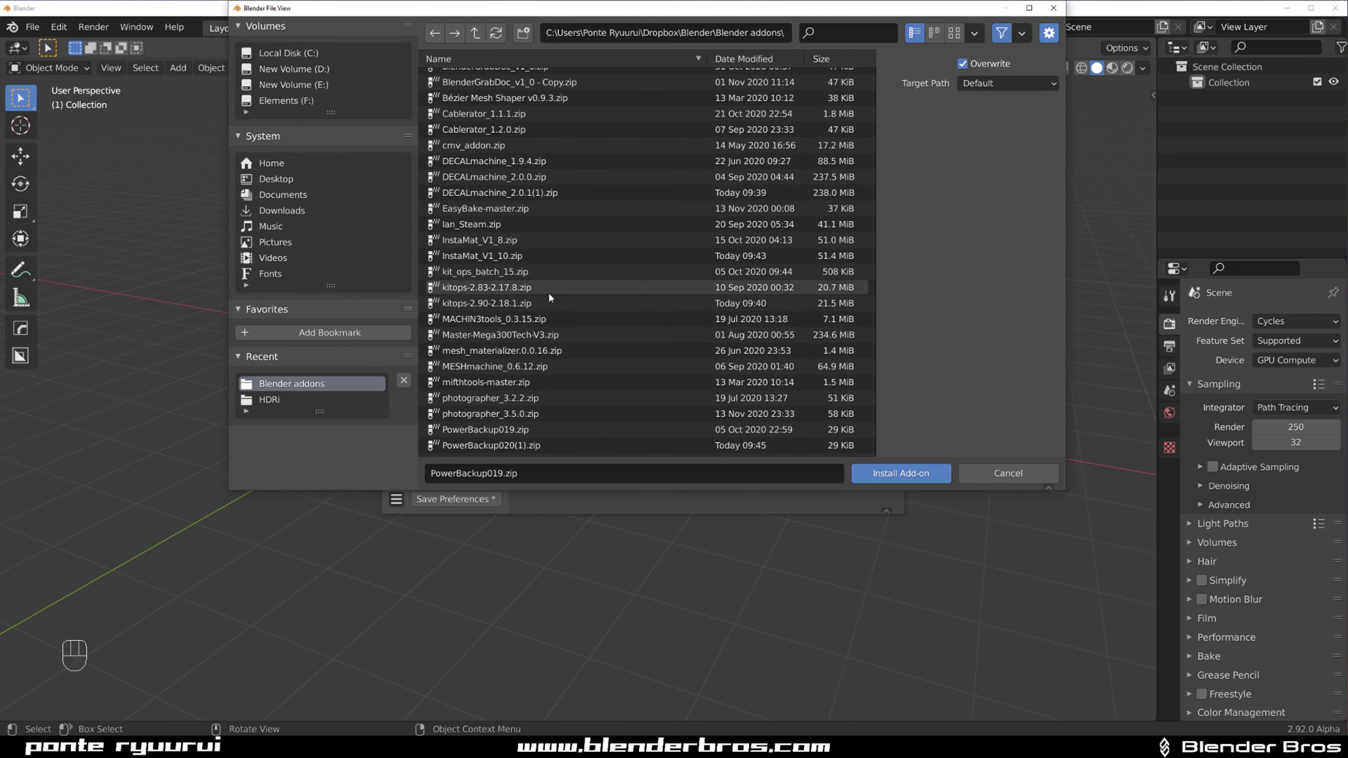
pyautogui.scroll(-4, 547, 291)
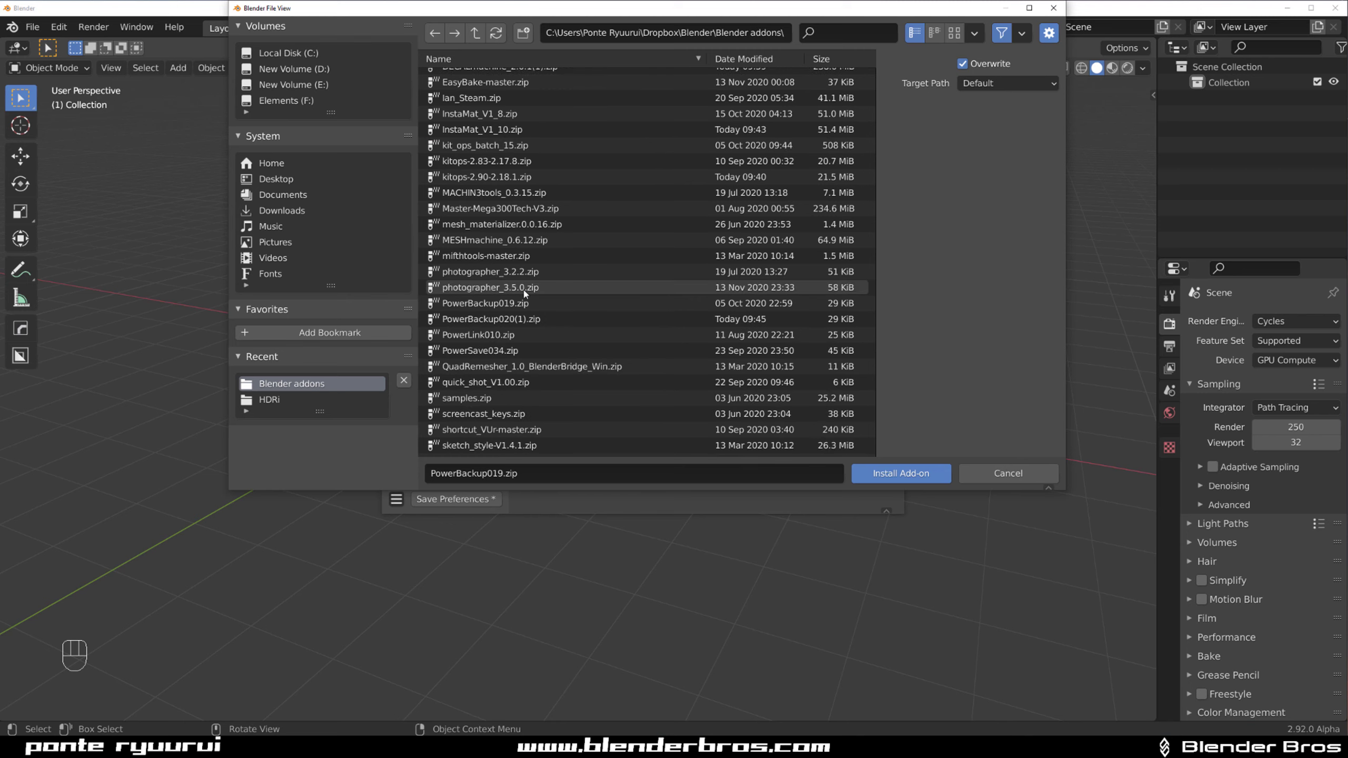
pyautogui.click(541, 319)
pyautogui.click(891, 473)
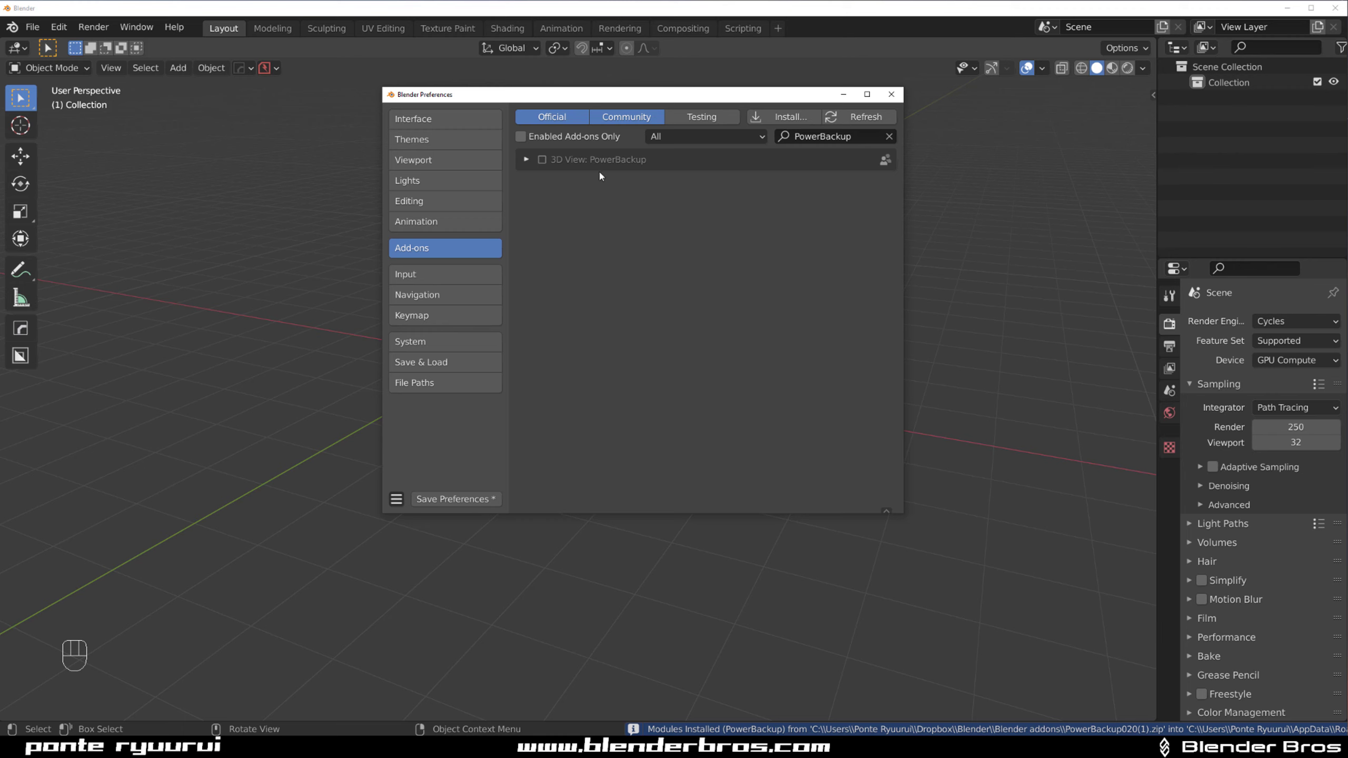
pyautogui.click(778, 121)
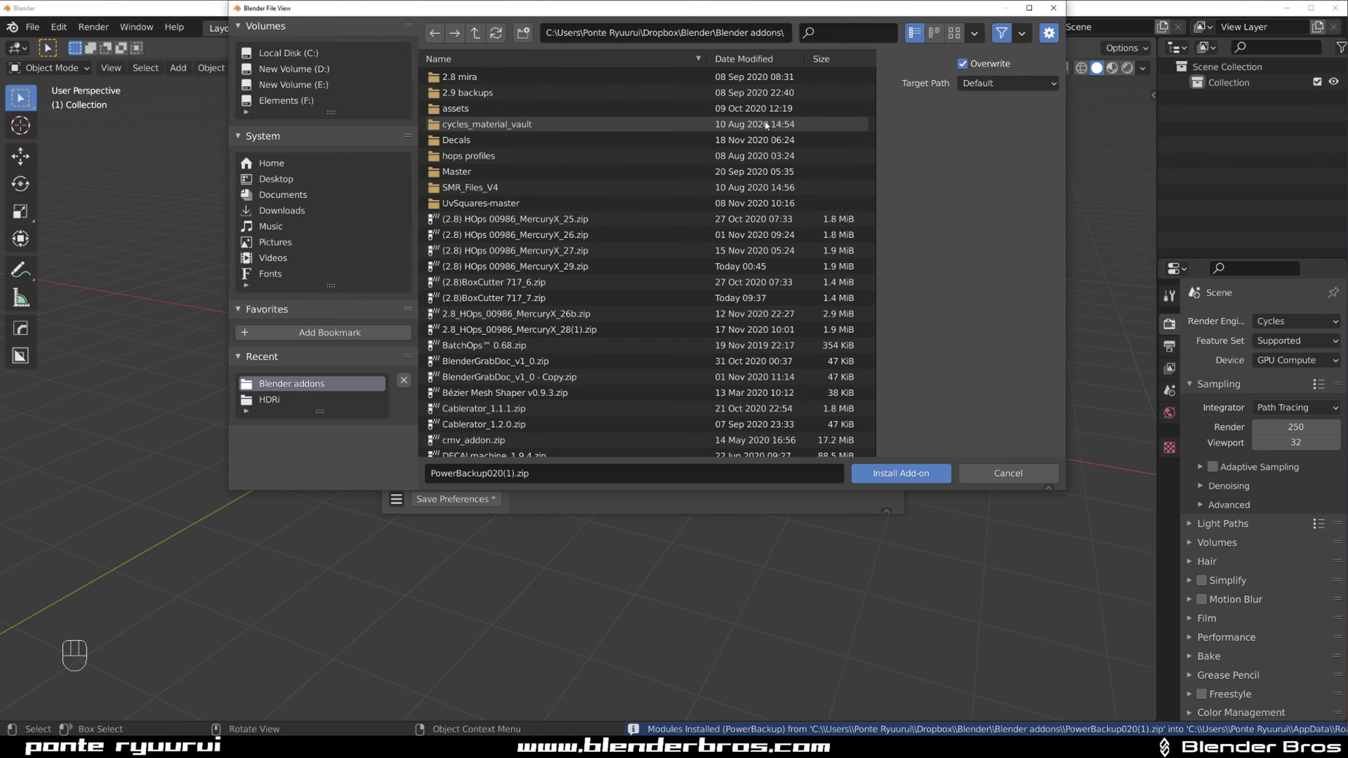
pyautogui.click(1055, 8)
pyautogui.click(542, 161)
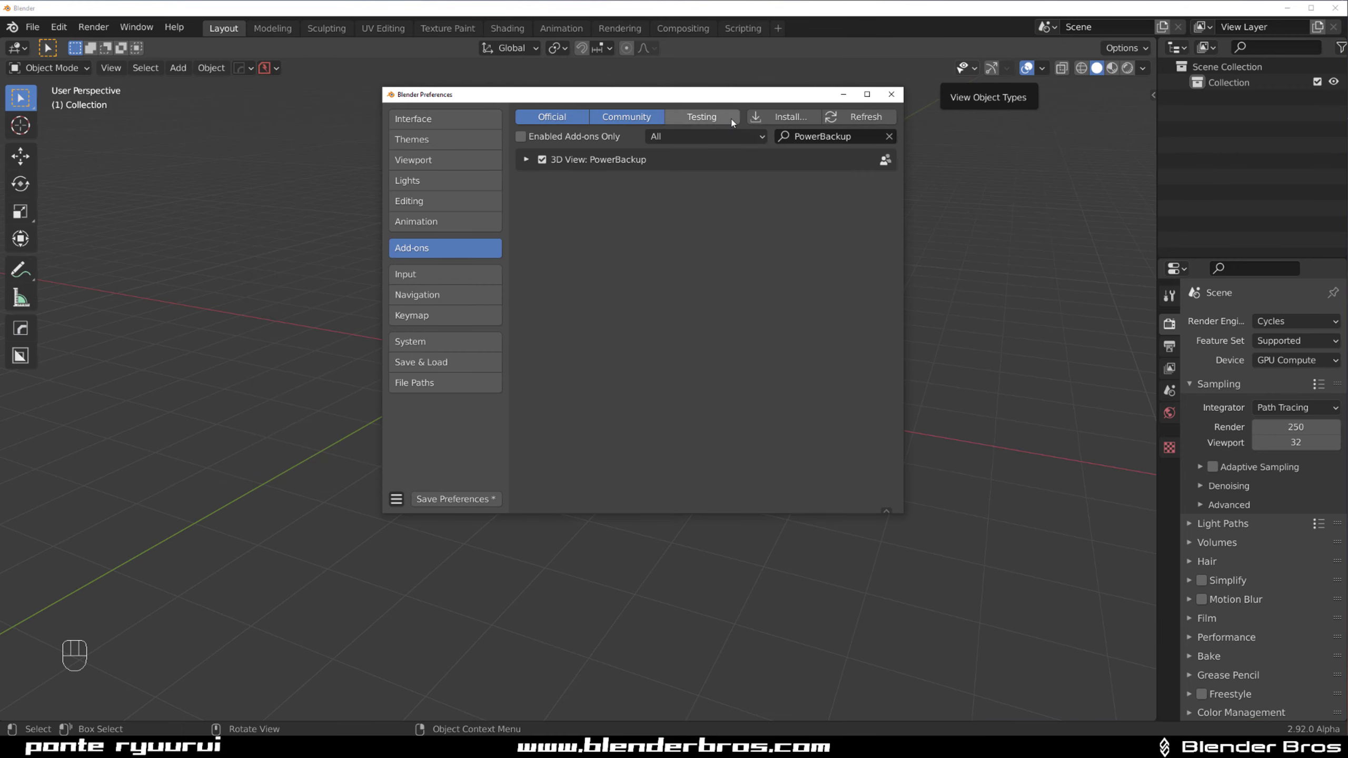
# Install the Quick Shot add-on from quick_shot_V1.00.zip and enable it
pyautogui.click(769, 121)
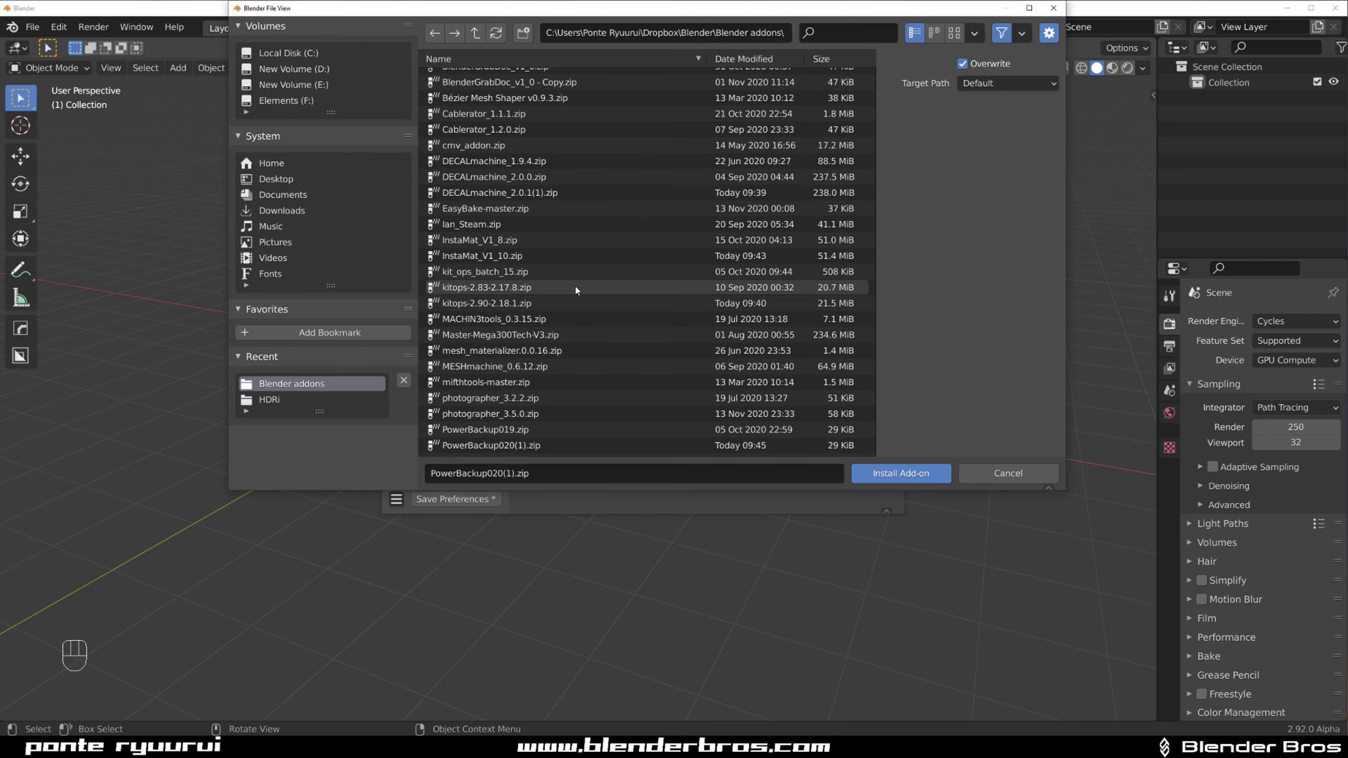
pyautogui.scroll(-5, 575, 282)
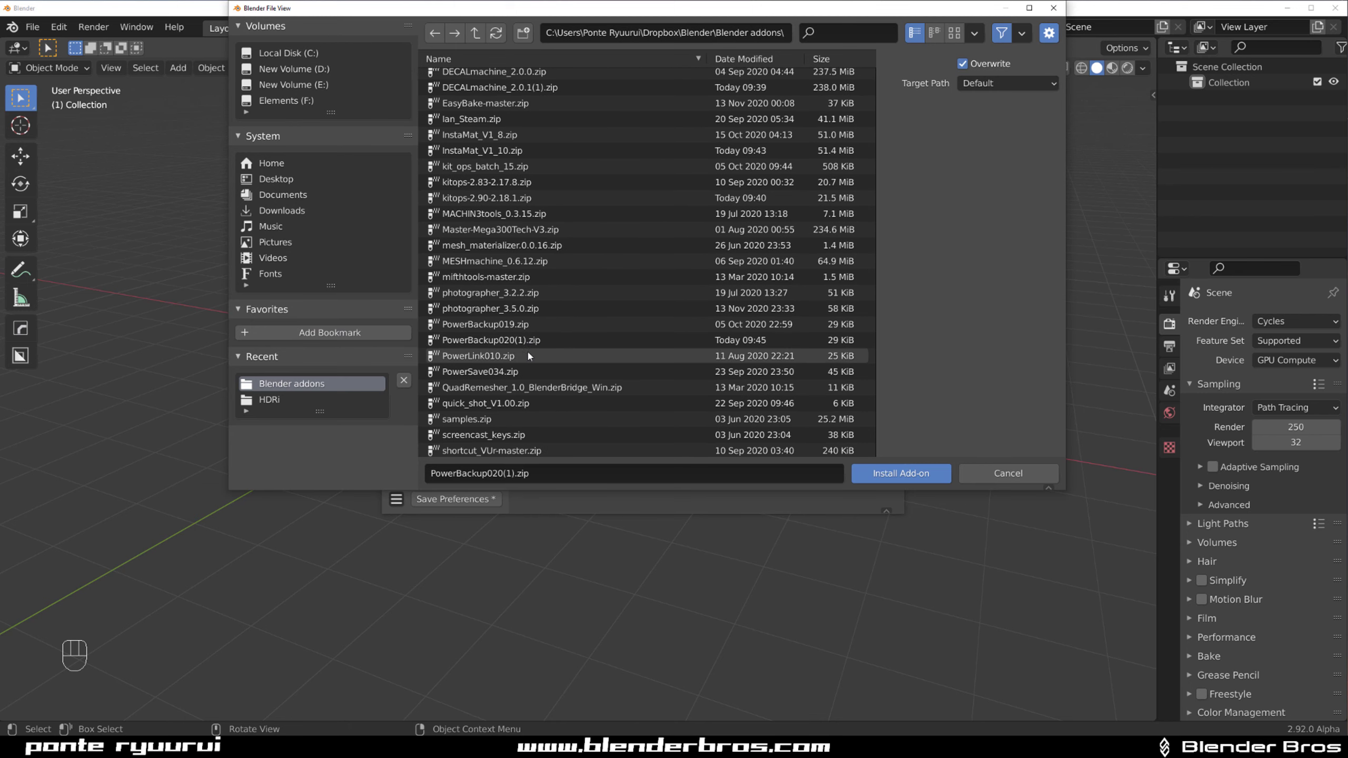
pyautogui.scroll(-3, 526, 371)
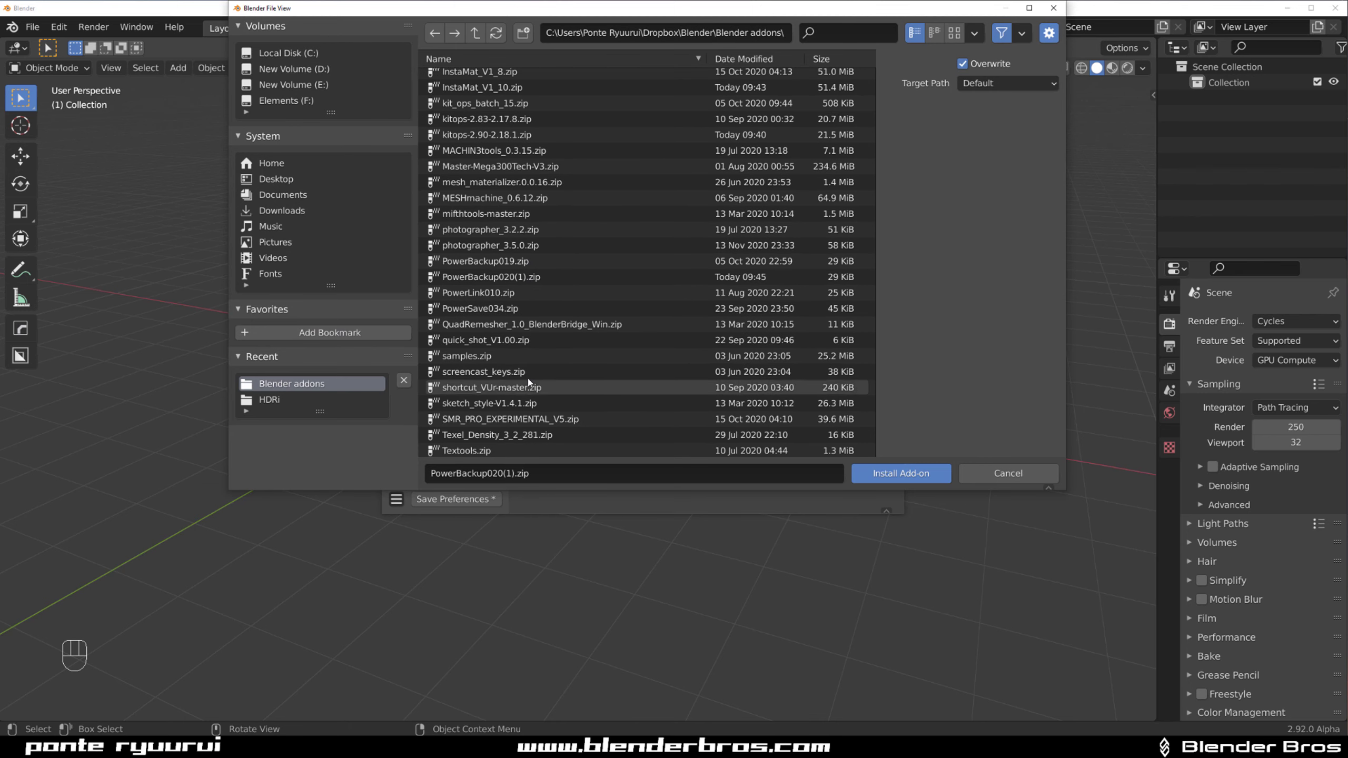
pyautogui.click(525, 341)
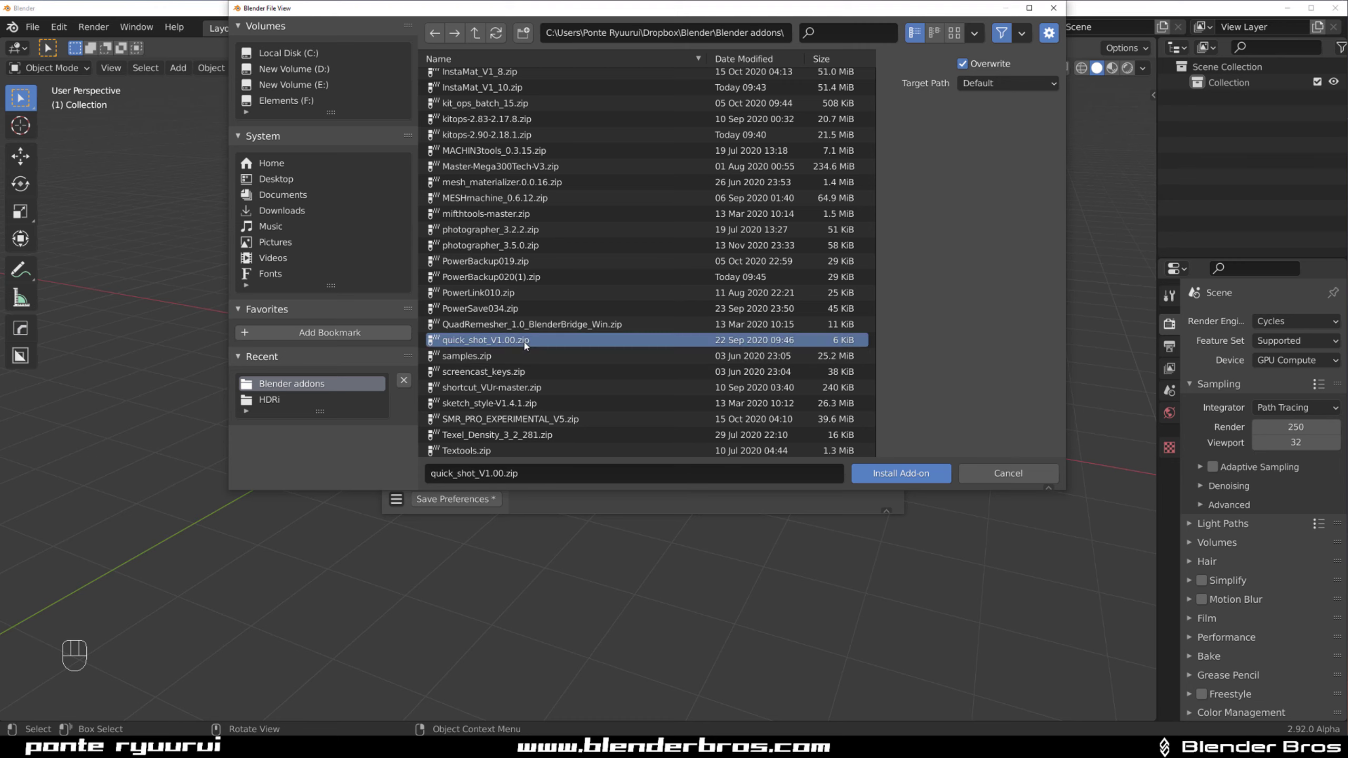
pyautogui.click(891, 472)
pyautogui.click(543, 160)
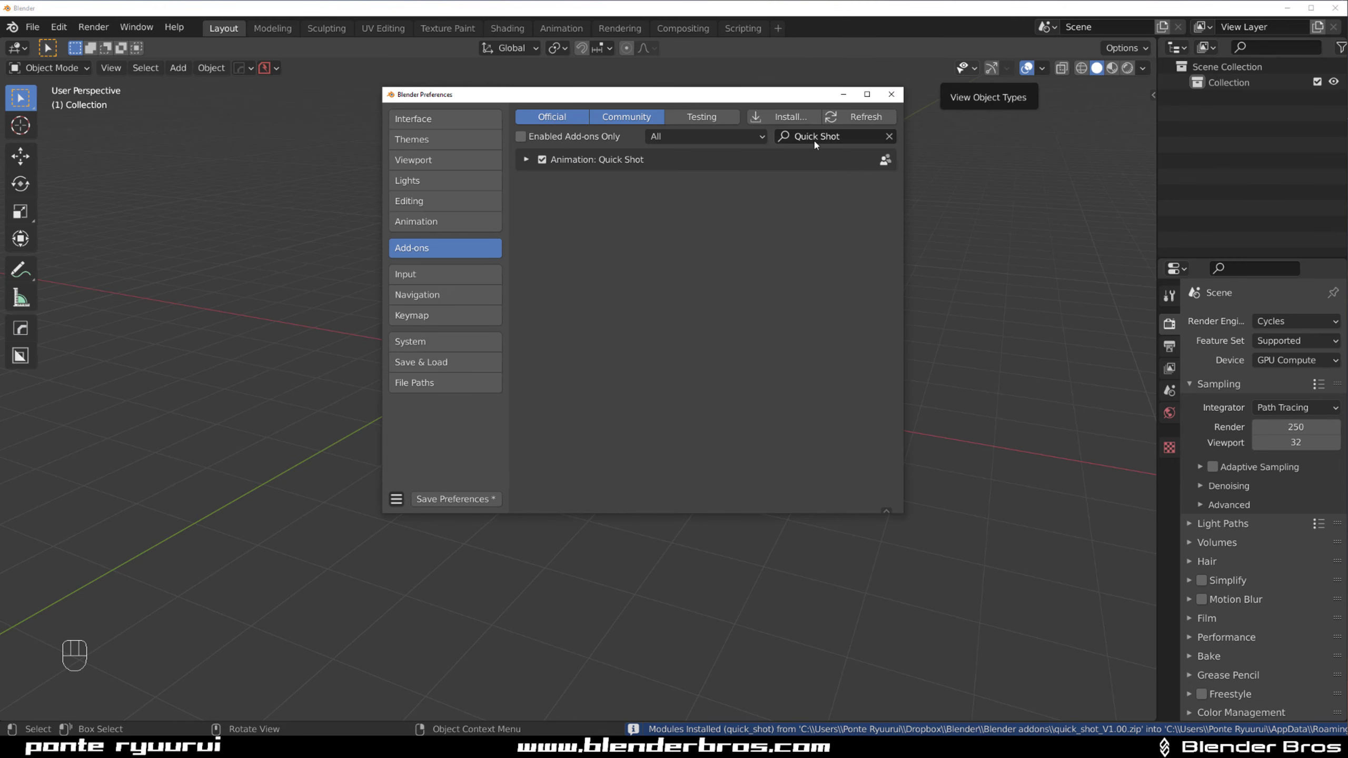
# Look through the Blender addons folder for further add-ons and leave the file browser without choosing another file
pyautogui.click(786, 117)
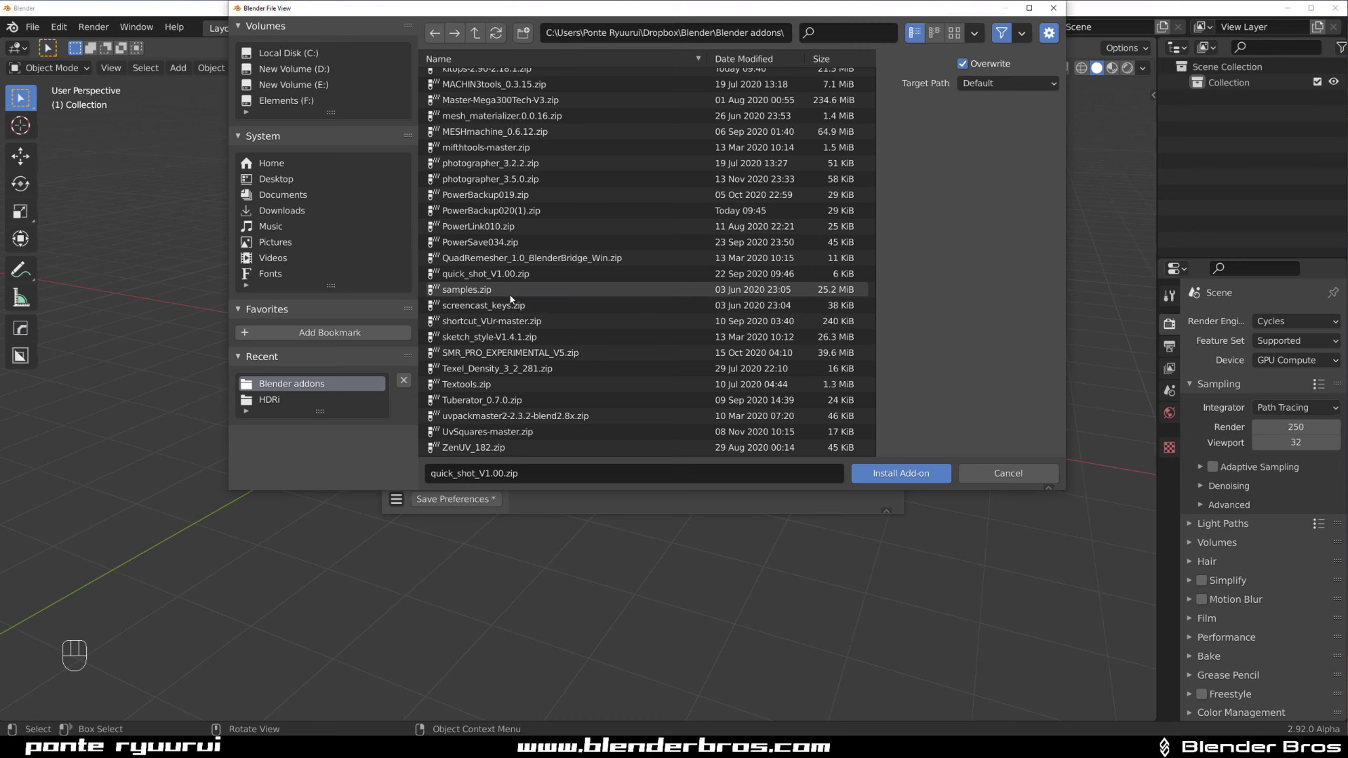
pyautogui.scroll(2, 518, 271)
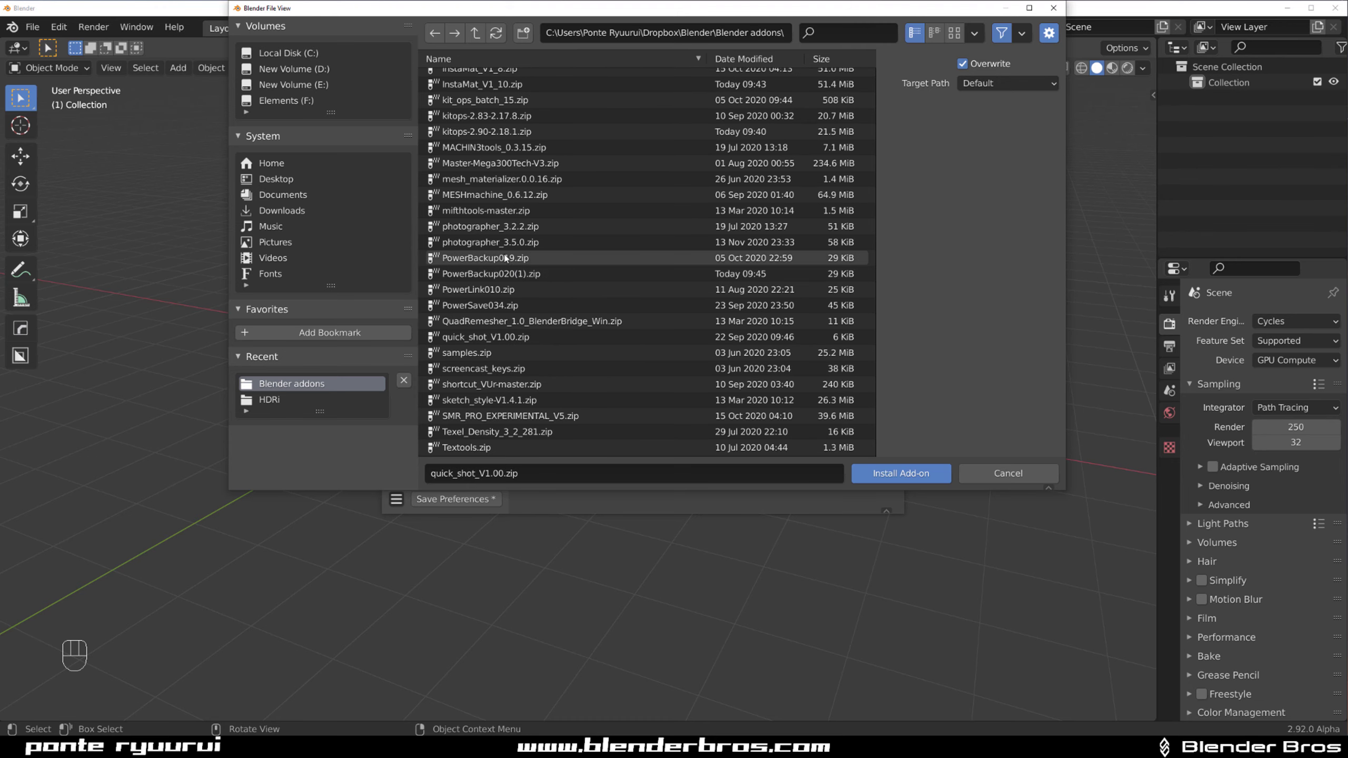
pyautogui.scroll(3, 536, 244)
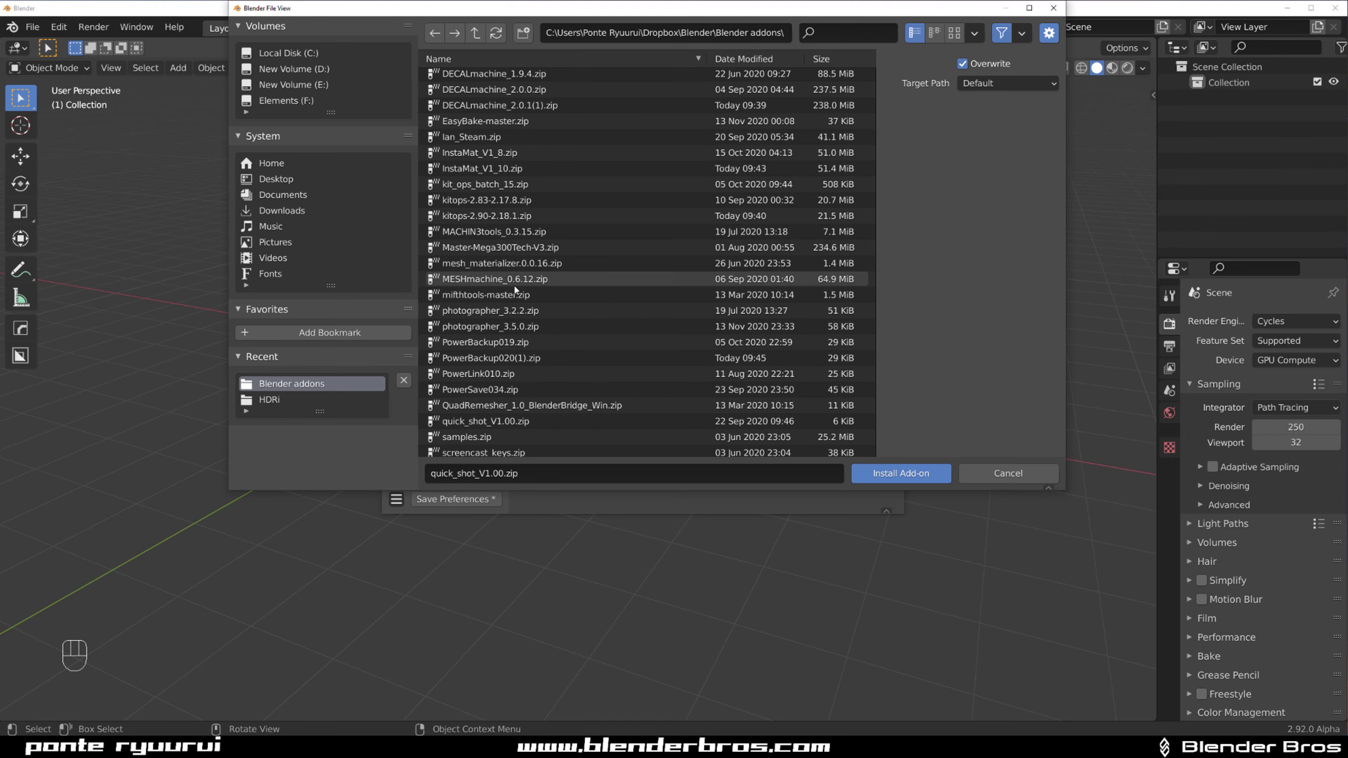
pyautogui.scroll(10, 529, 331)
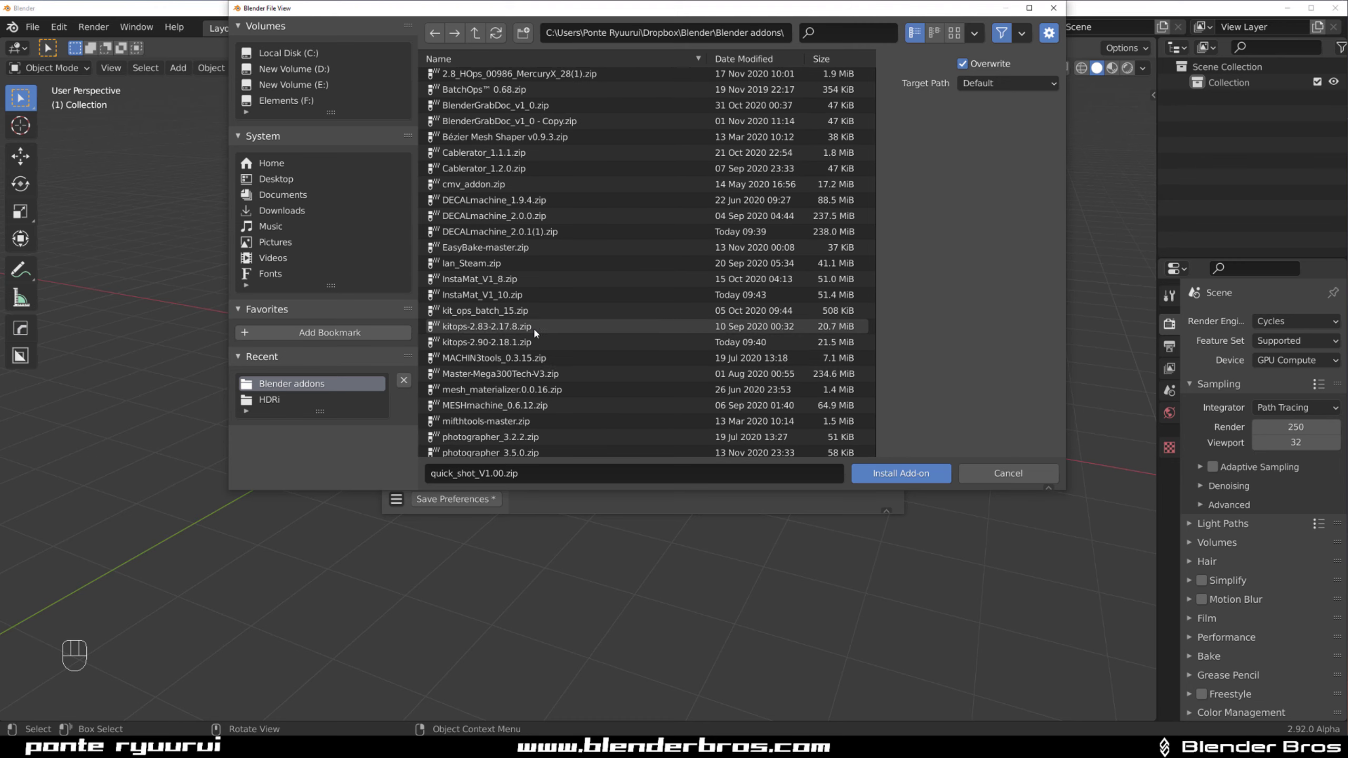
pyautogui.scroll(-10, 584, 308)
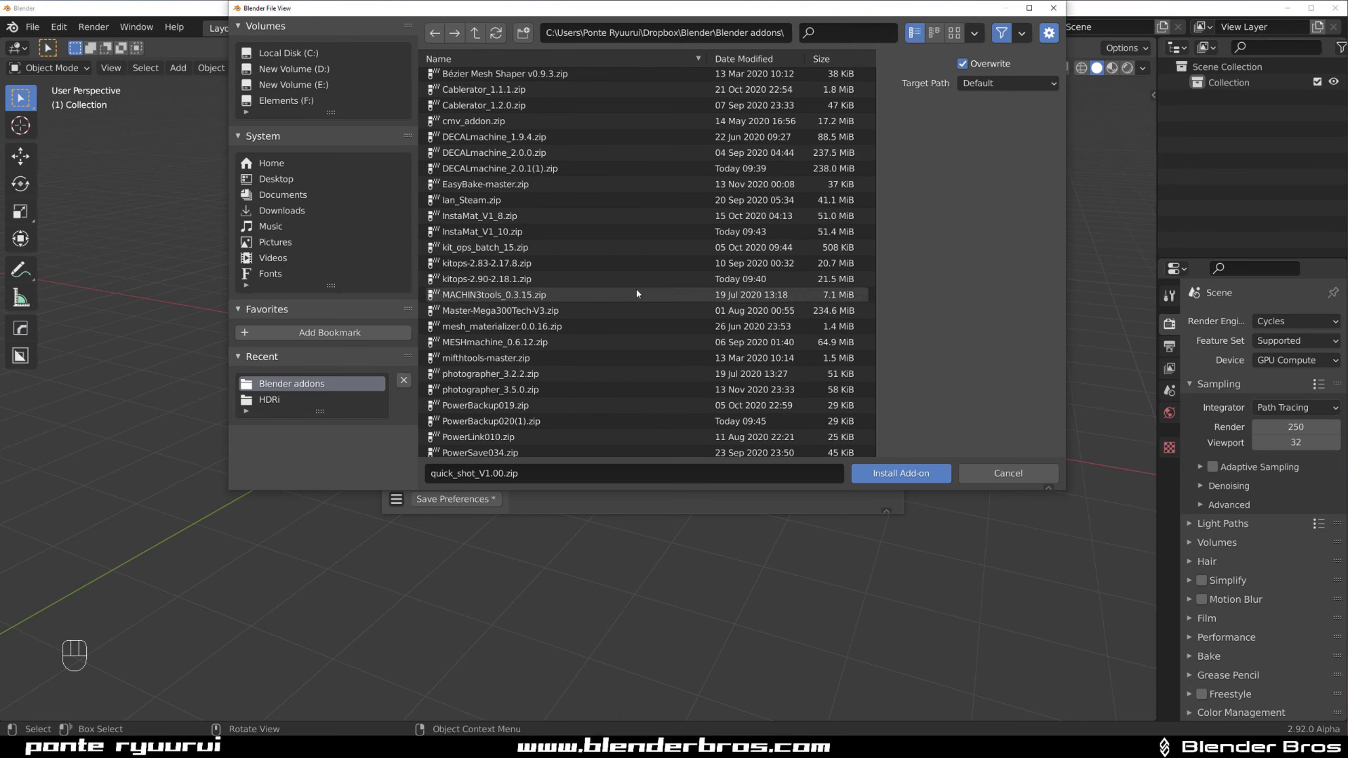
pyautogui.click(885, 470)
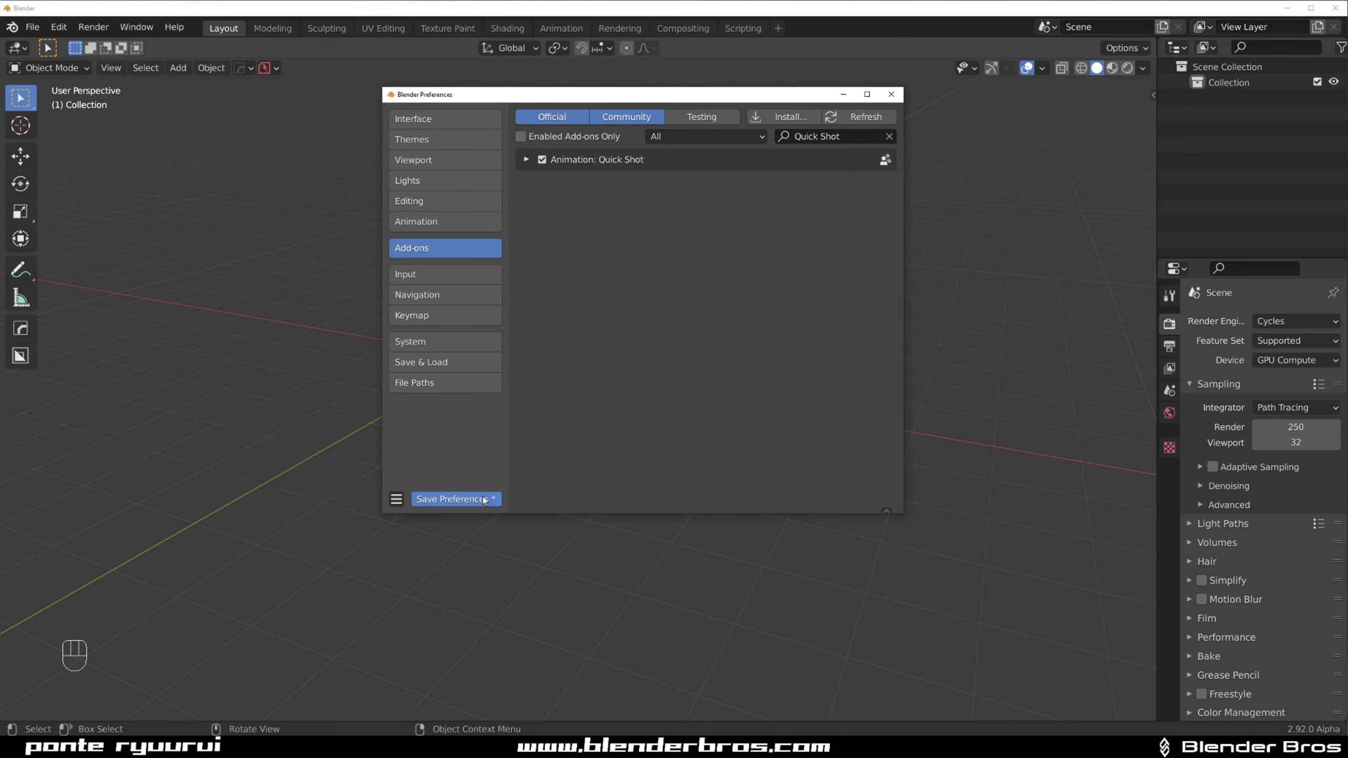
# Close the preferences and check the viewport sidebar for the installed add-ons' tabs, hiding it again when done
pyautogui.click(891, 96)
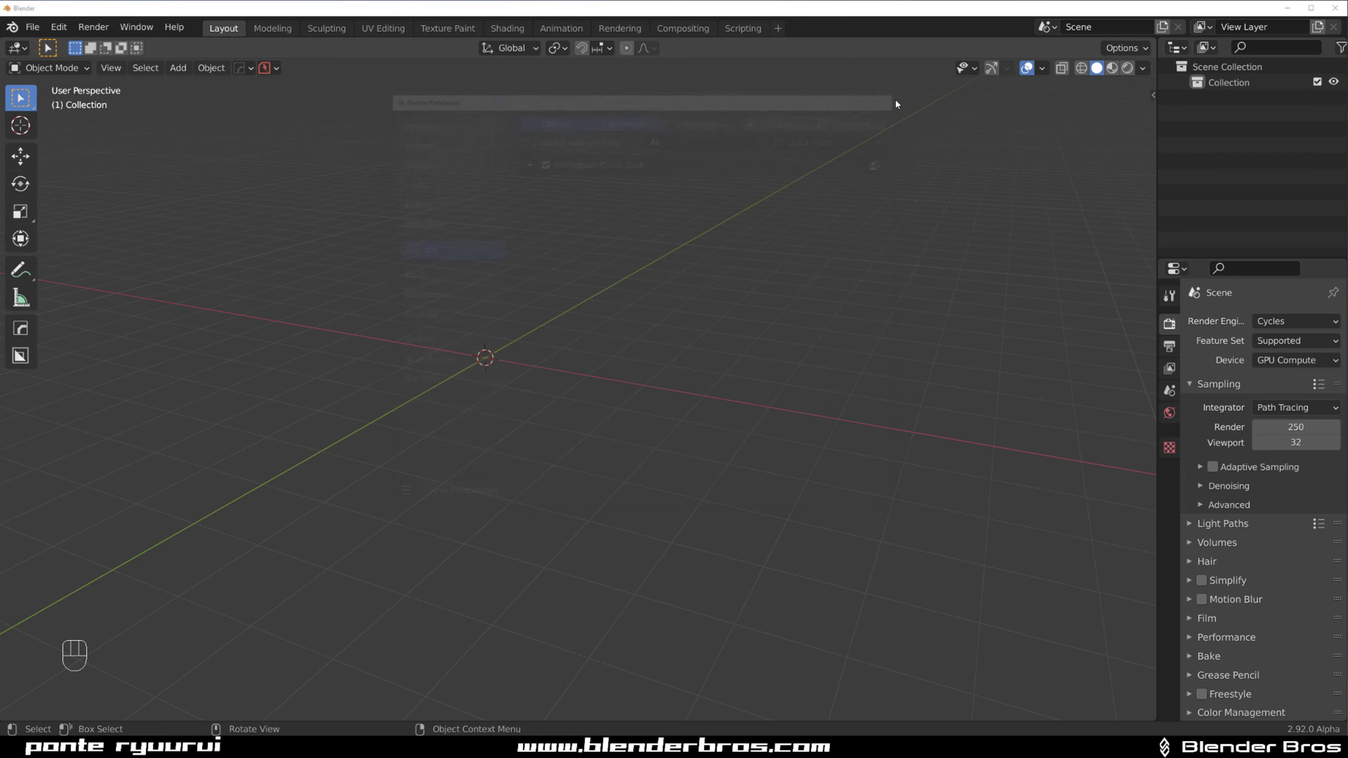
pyautogui.press('n')
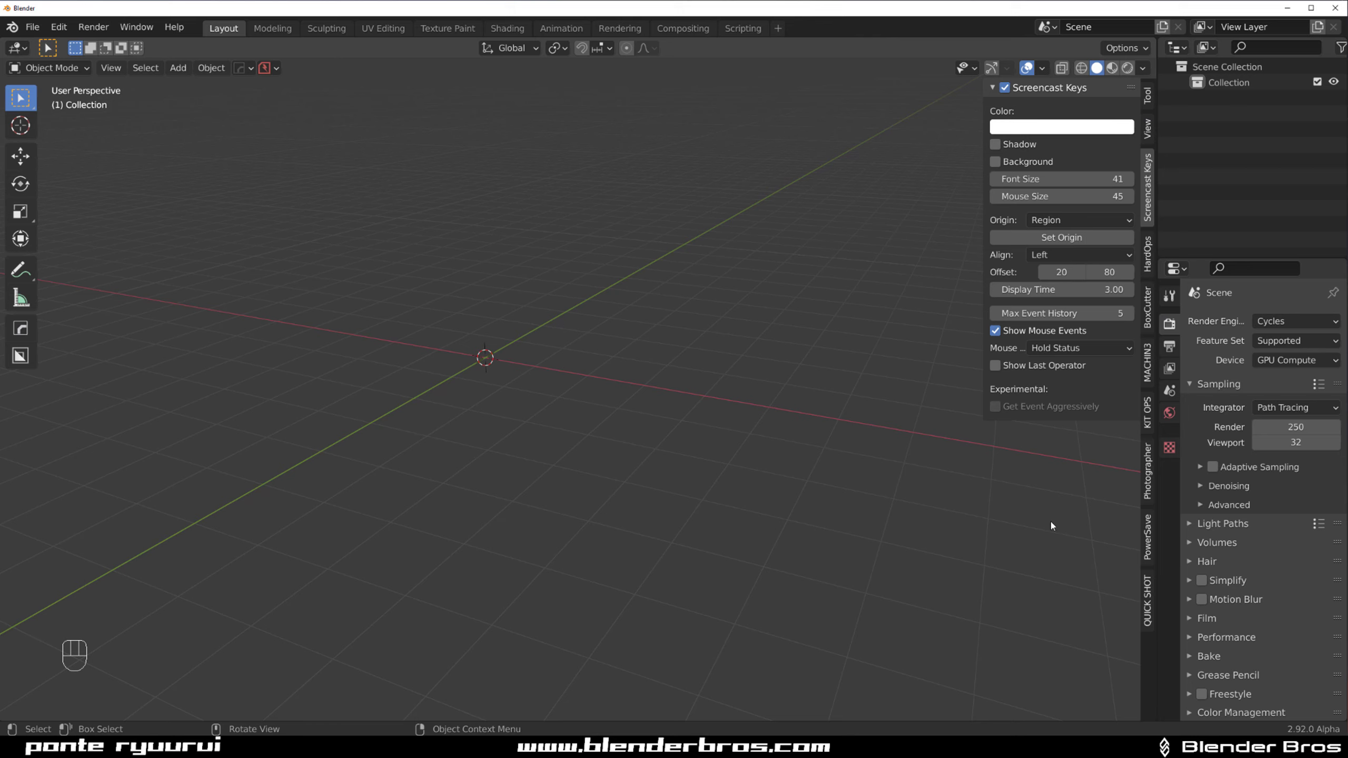
pyautogui.press('n')
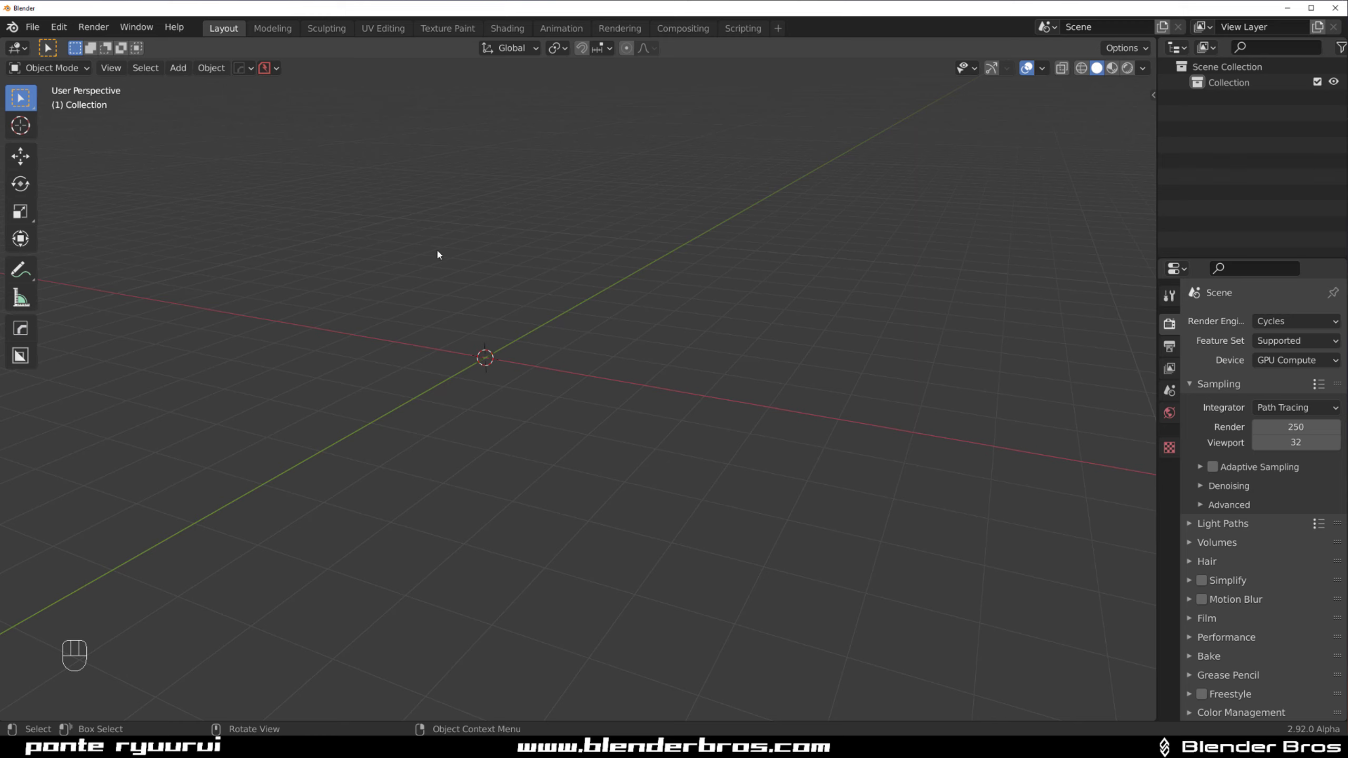
# Enable Use Autosave and Autosave to Copy in the PowerSave settings
pyautogui.click(276, 68)
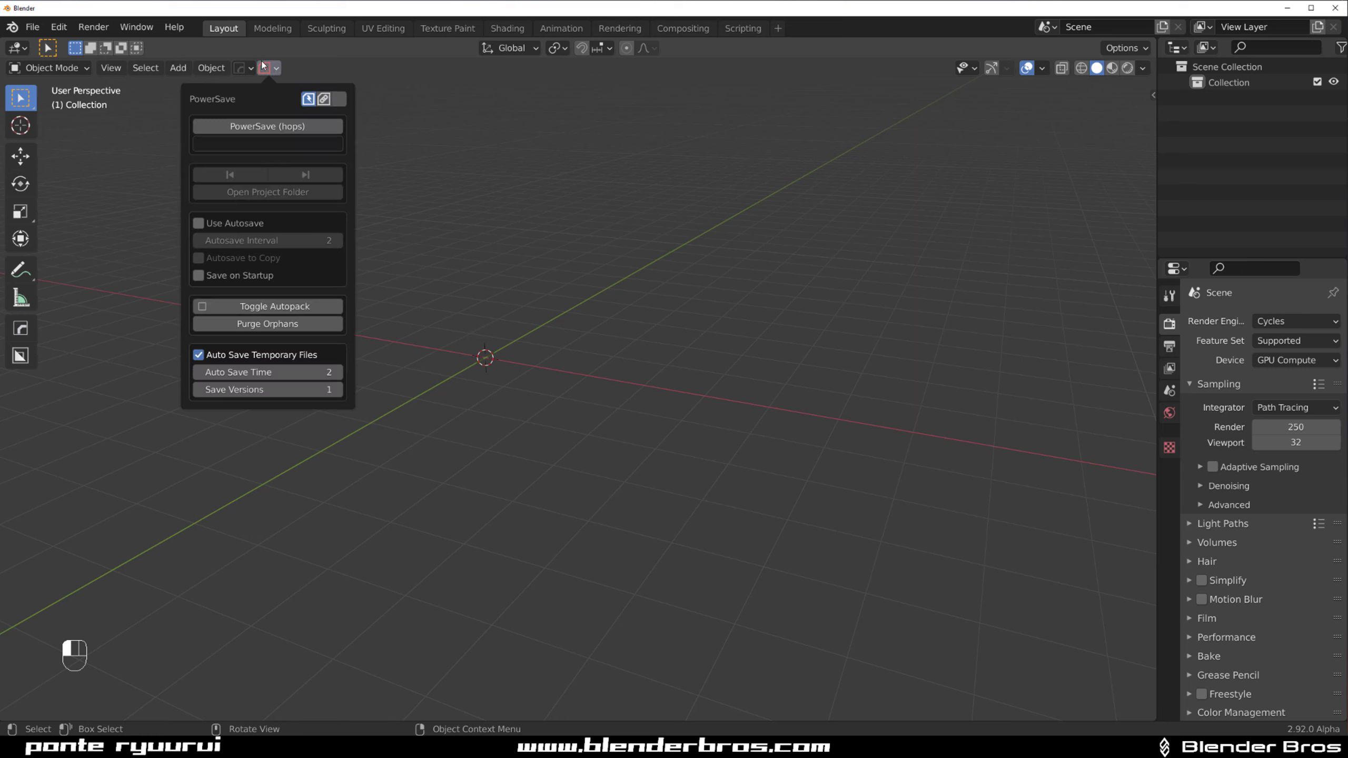
pyautogui.click(202, 224)
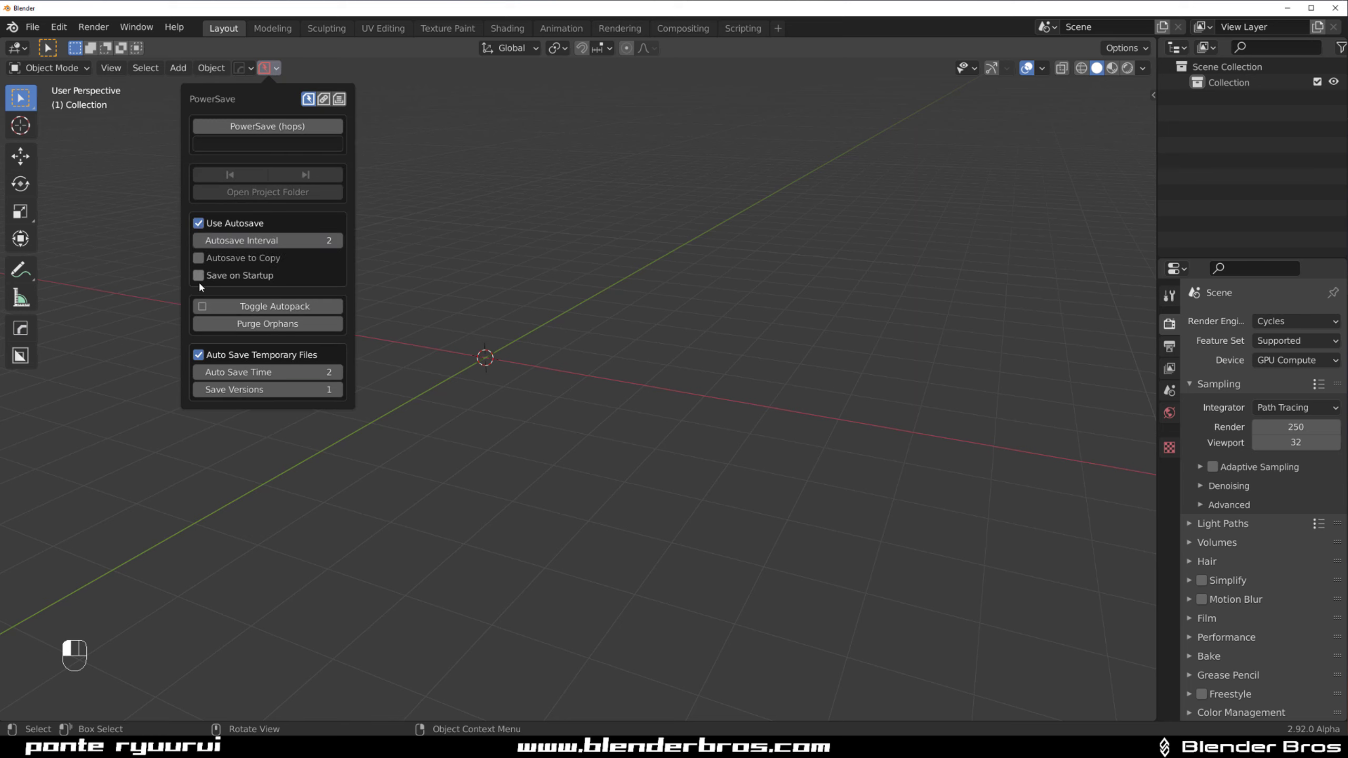
pyautogui.click(198, 258)
# Enable Boxcutter Notifications and Q Menu / Prefixes in the Hard Ops options
pyautogui.click(242, 69)
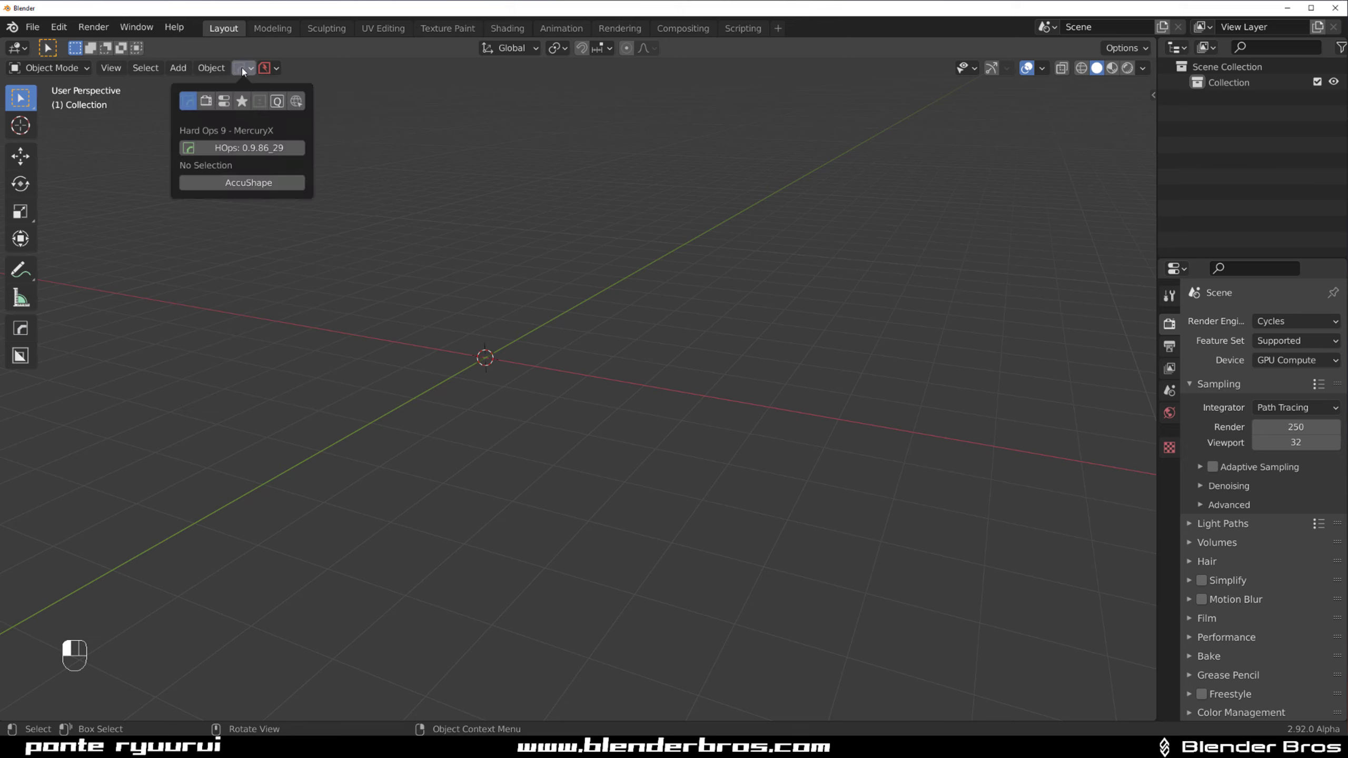
pyautogui.click(242, 102)
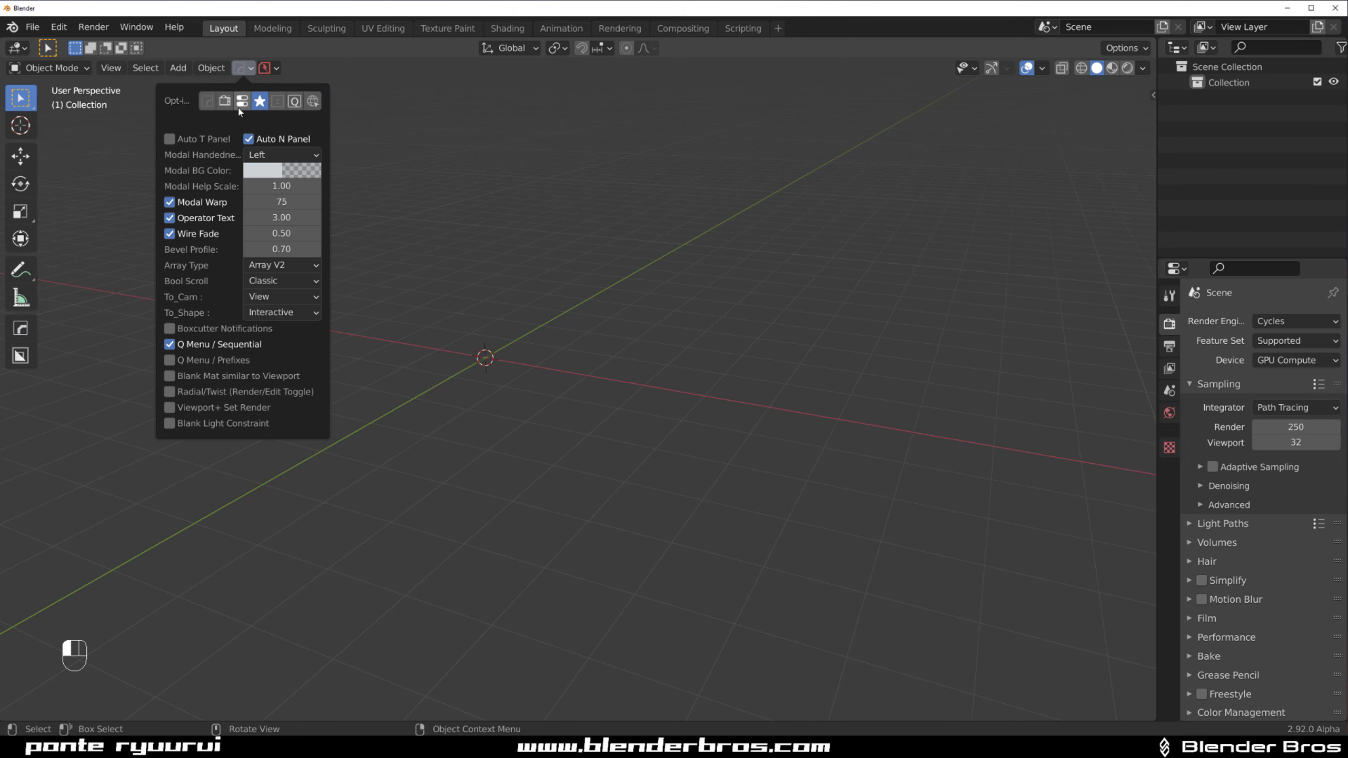
pyautogui.click(195, 330)
pyautogui.click(195, 361)
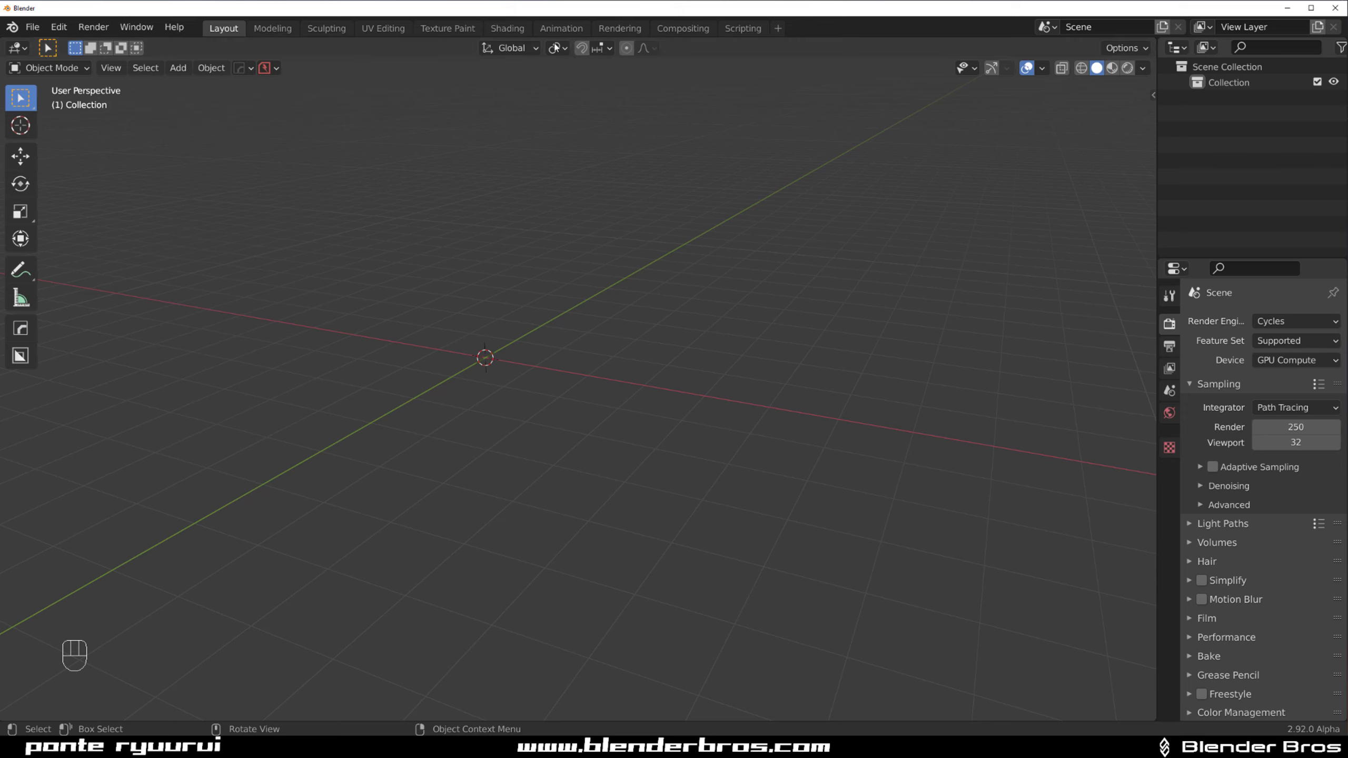
# Activate BoxCutter, review its Behavior settings and enable RMB Cancel Ngon in its Input settings
pyautogui.hotkey('alt', 'w')
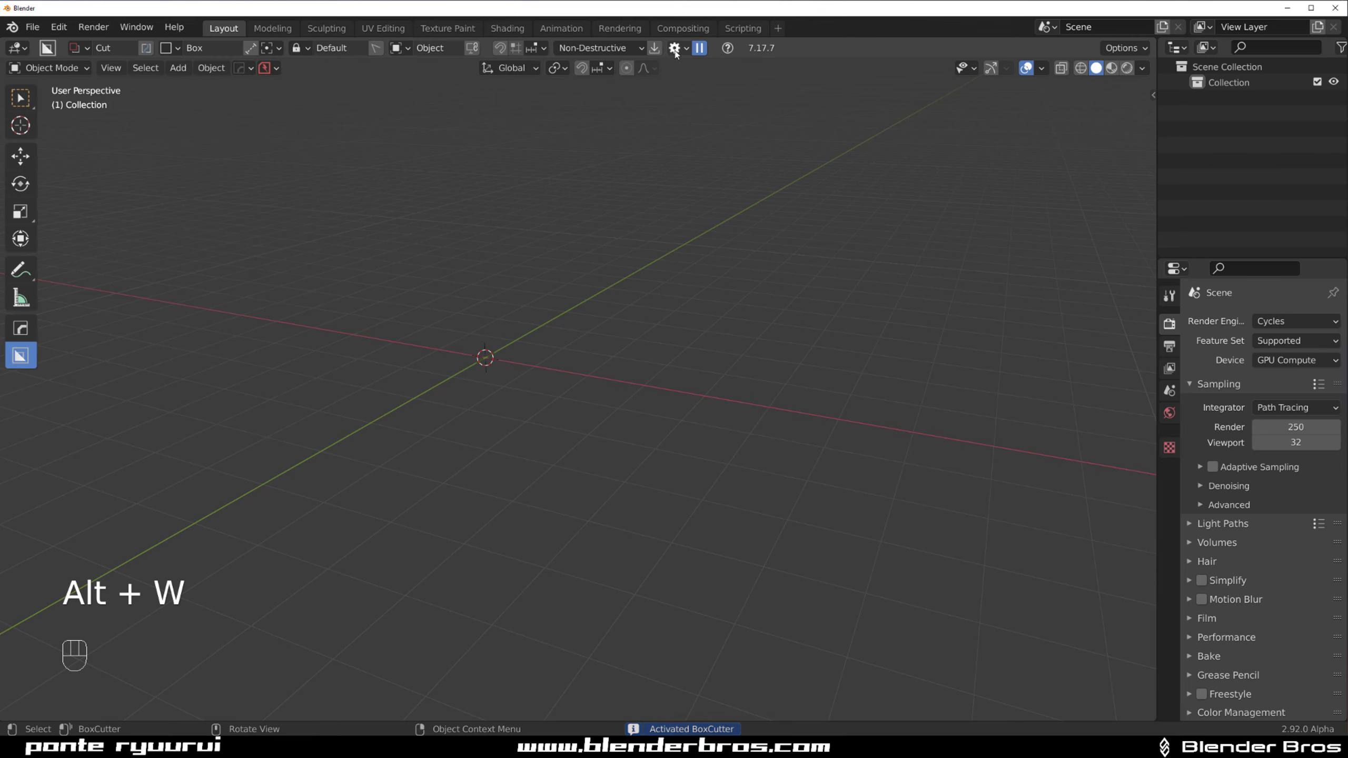
pyautogui.click(675, 52)
pyautogui.click(615, 103)
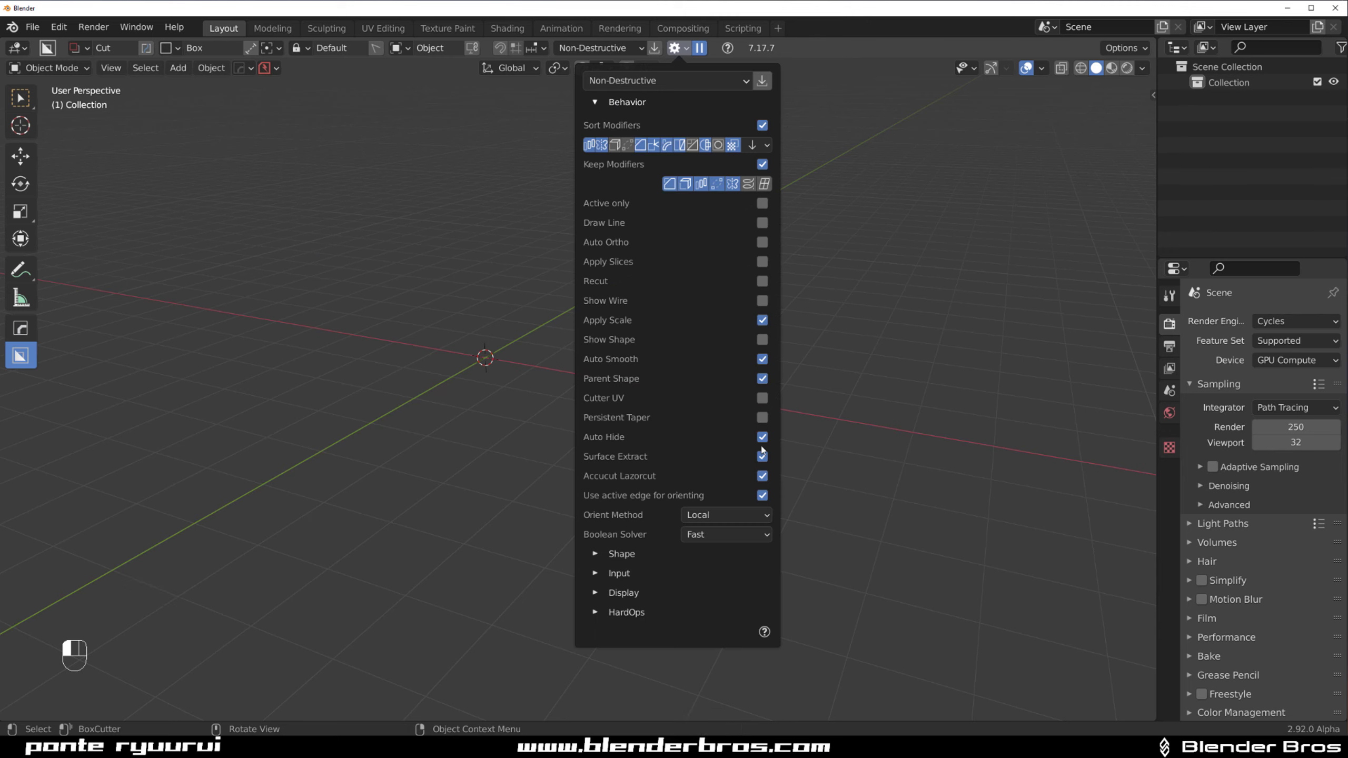
pyautogui.click(618, 102)
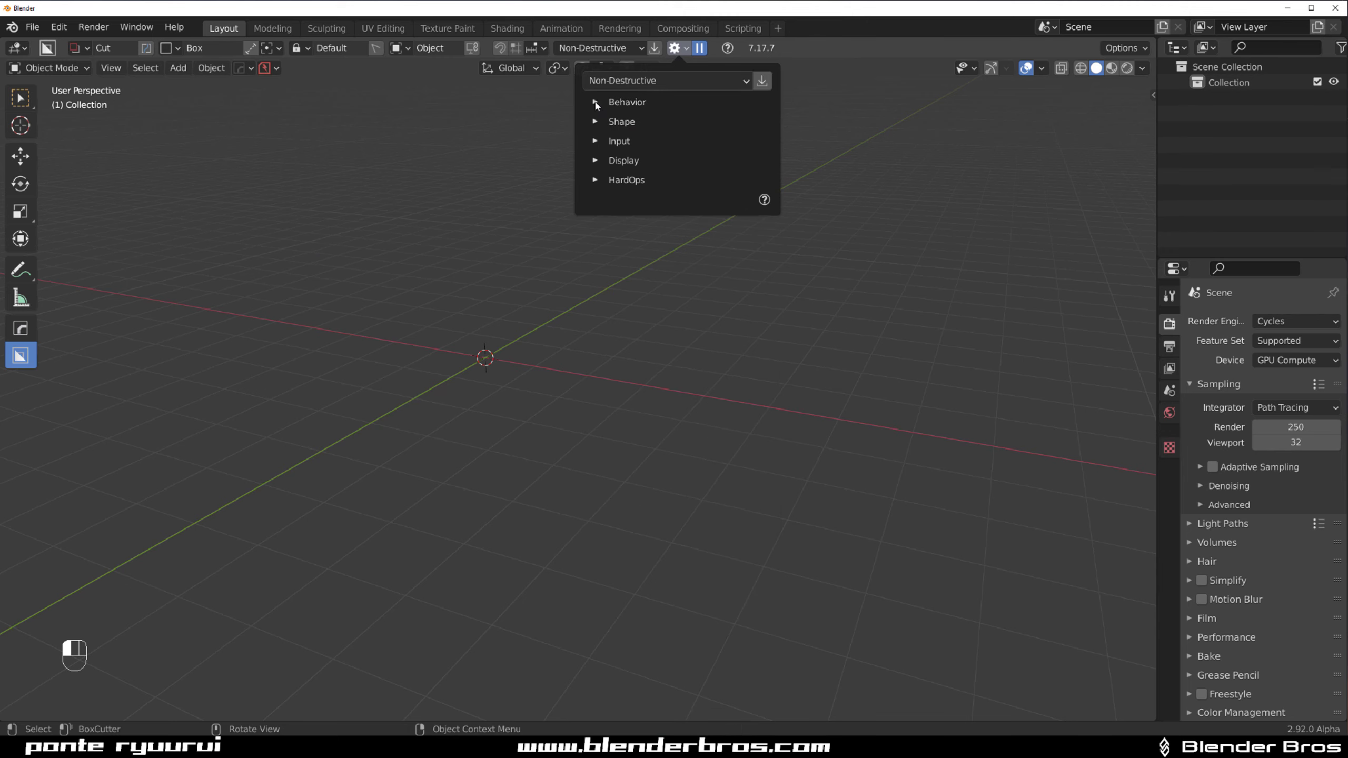
pyautogui.click(600, 141)
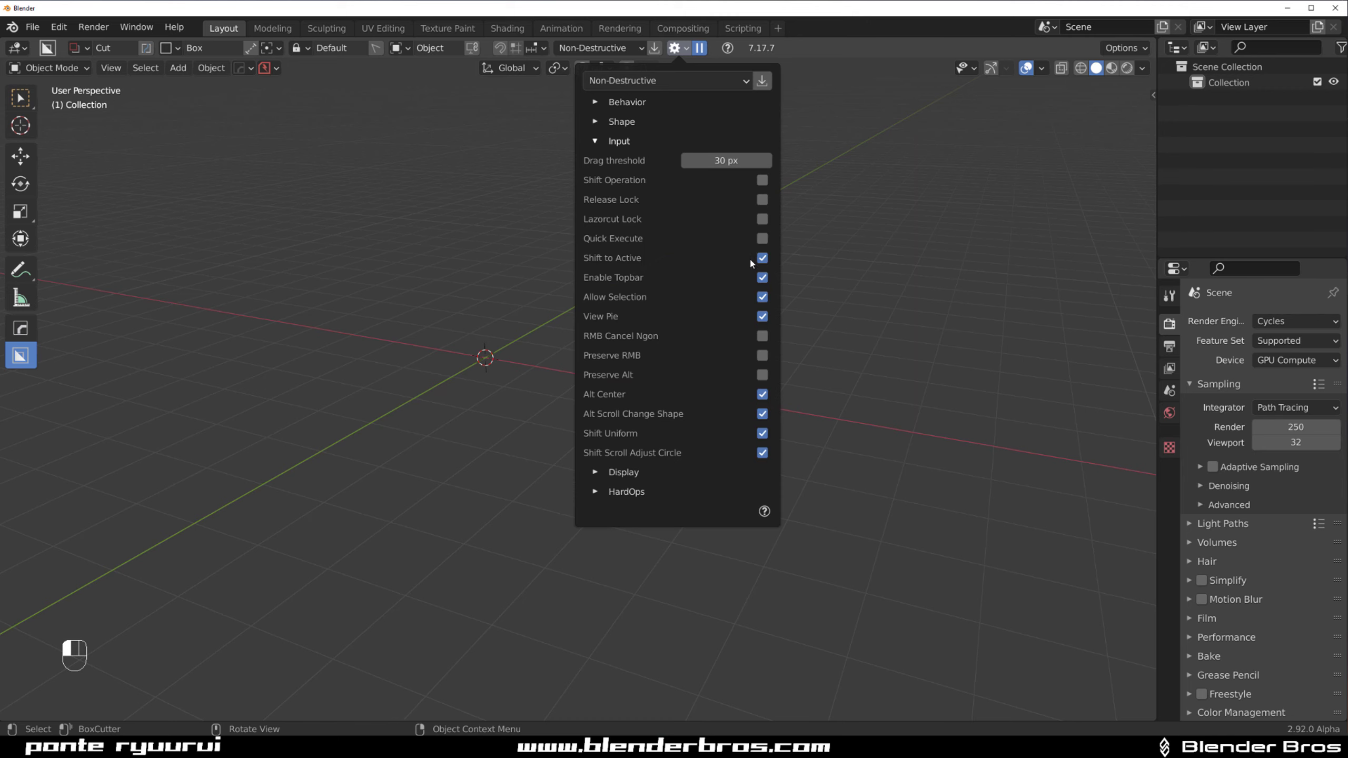
pyautogui.click(766, 337)
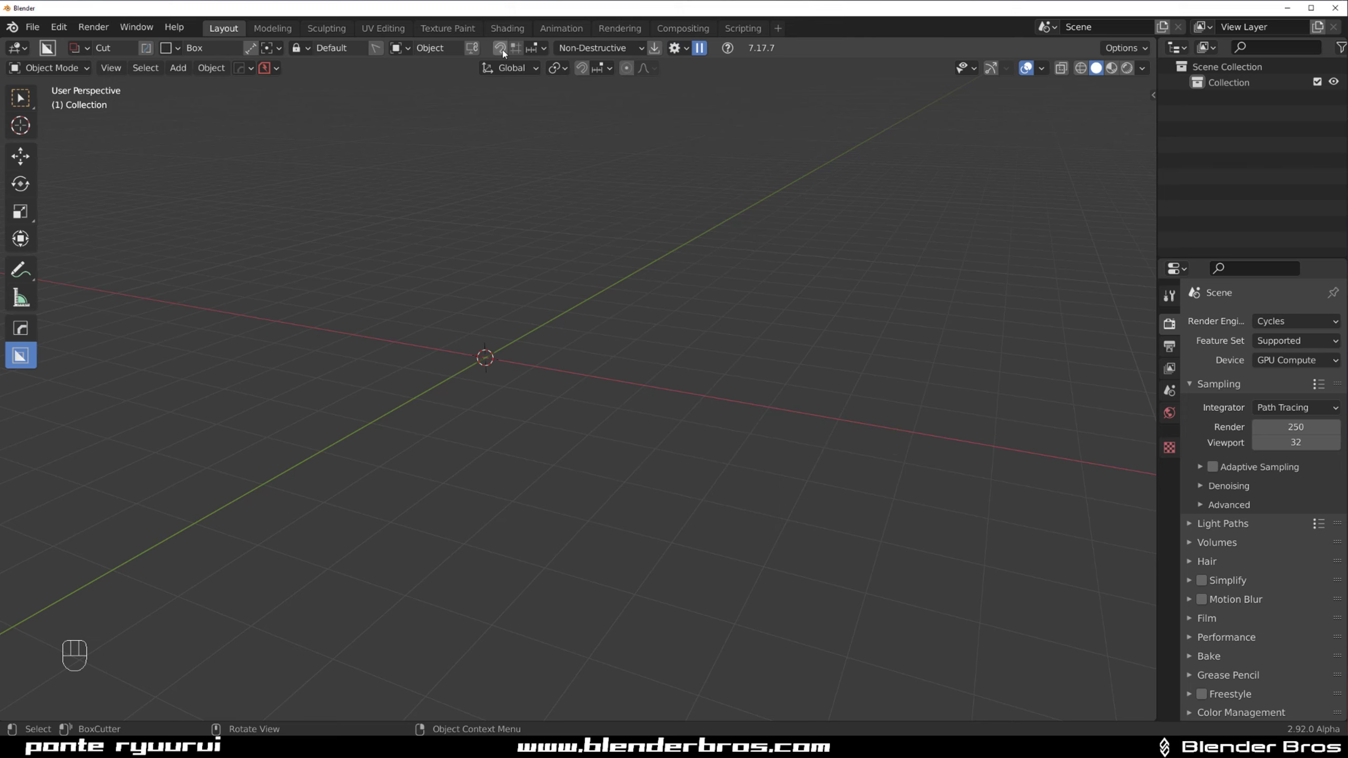
# Configure BoxCutter's grid and incremental snapping with a 0.1 m increment, leaving the main snapping toggle off
pyautogui.click(531, 49)
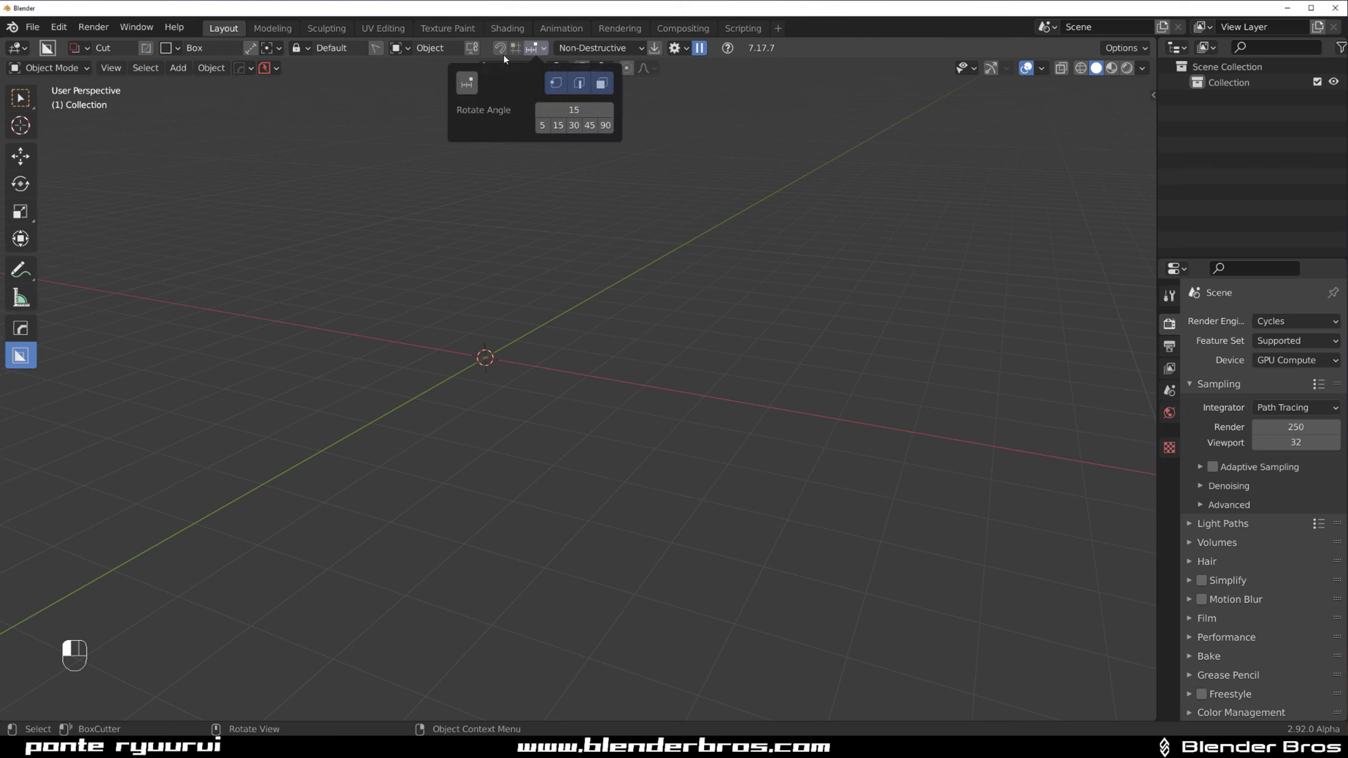
pyautogui.click(500, 49)
pyautogui.click(515, 49)
pyautogui.click(533, 49)
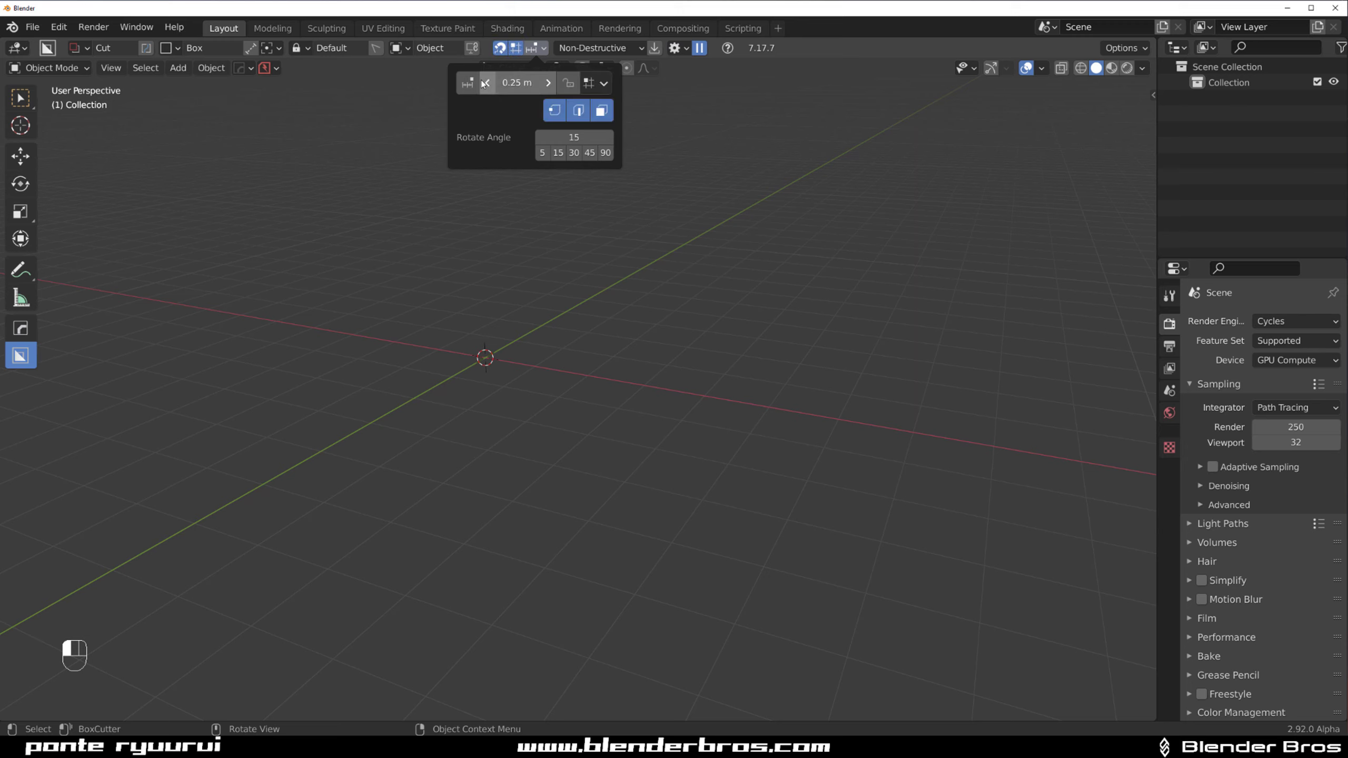
pyautogui.click(467, 83)
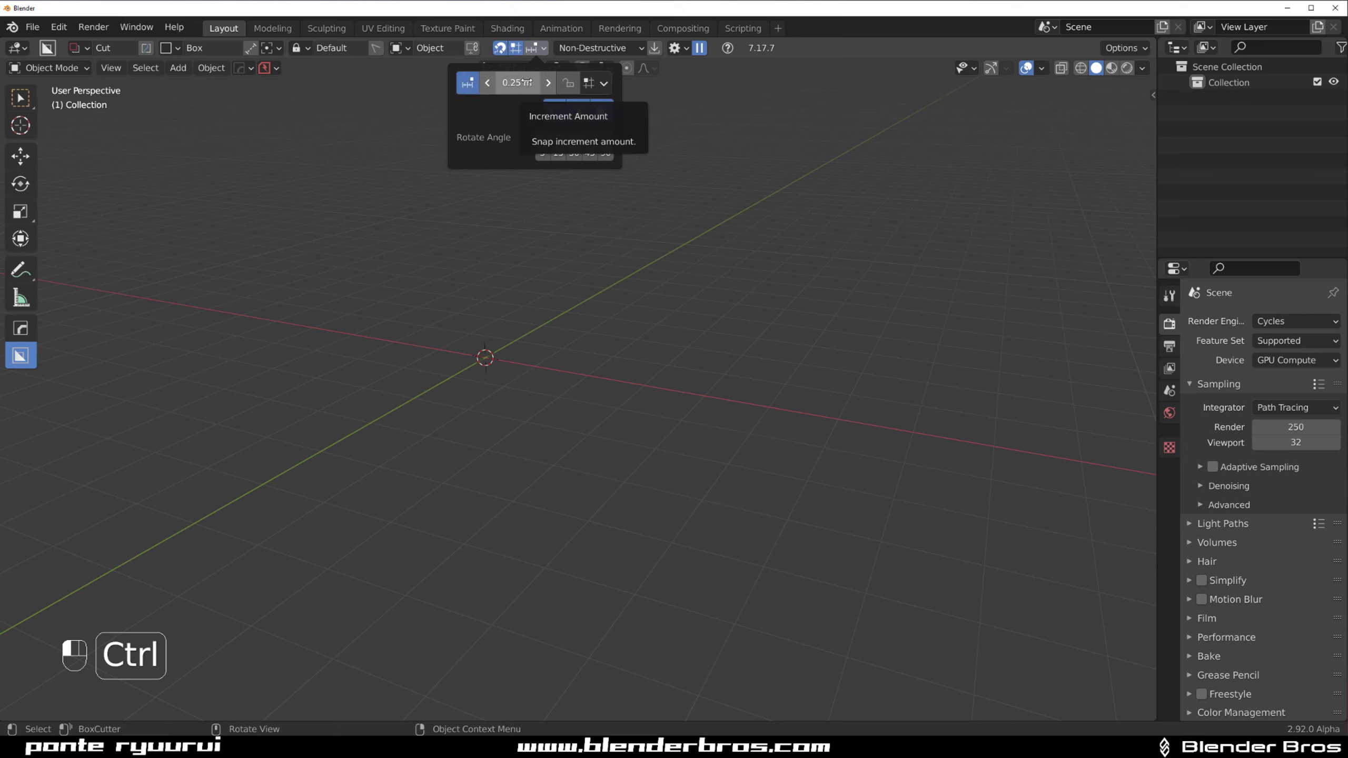
pyautogui.keyDown('ctrl'); pyautogui.moveTo(536, 81); pyautogui.dragTo(522, 77); pyautogui.keyUp('ctrl')
pyautogui.click(501, 49)
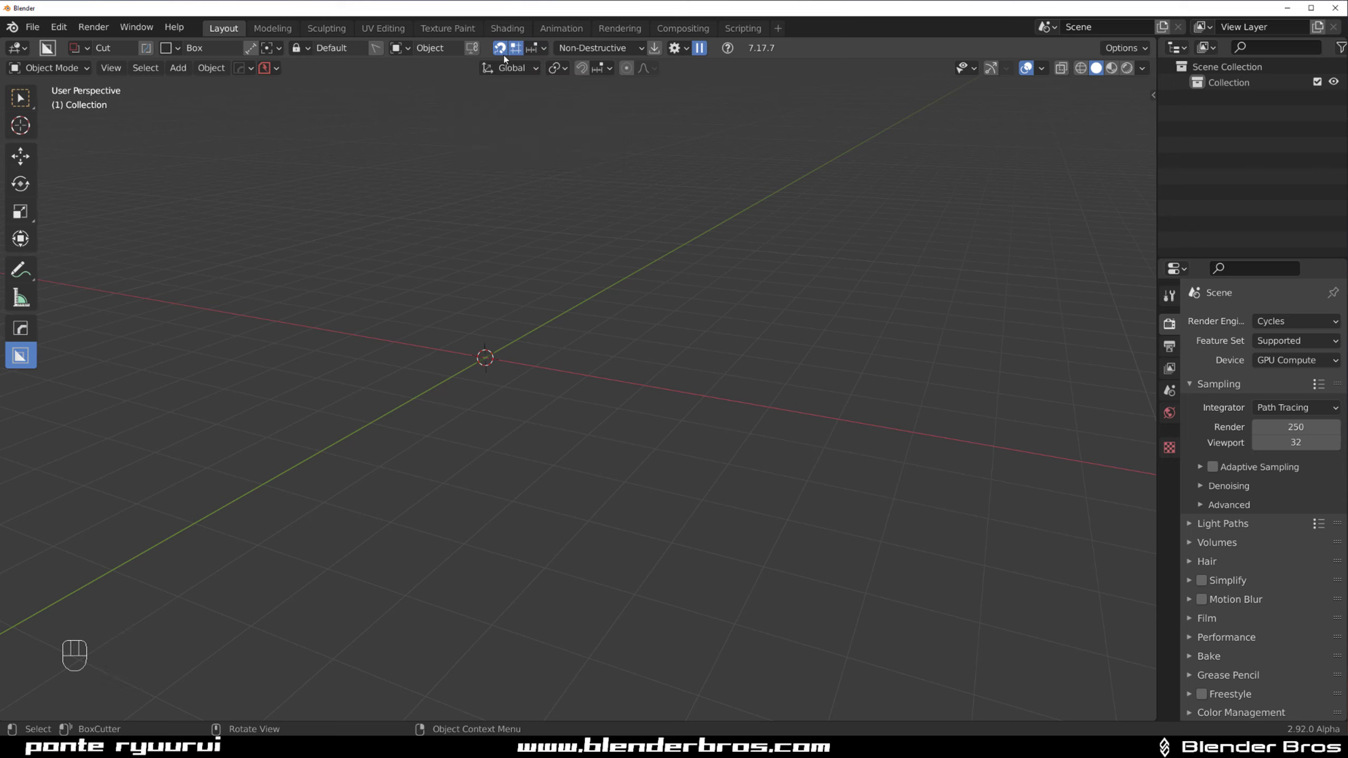
pyautogui.click(501, 49)
# Enable angle snapping for BoxCutter's Ngon shape, and return to the Box shape and the Select Box tool
pyautogui.press('d')
pyautogui.click(554, 326)
pyautogui.press('d')
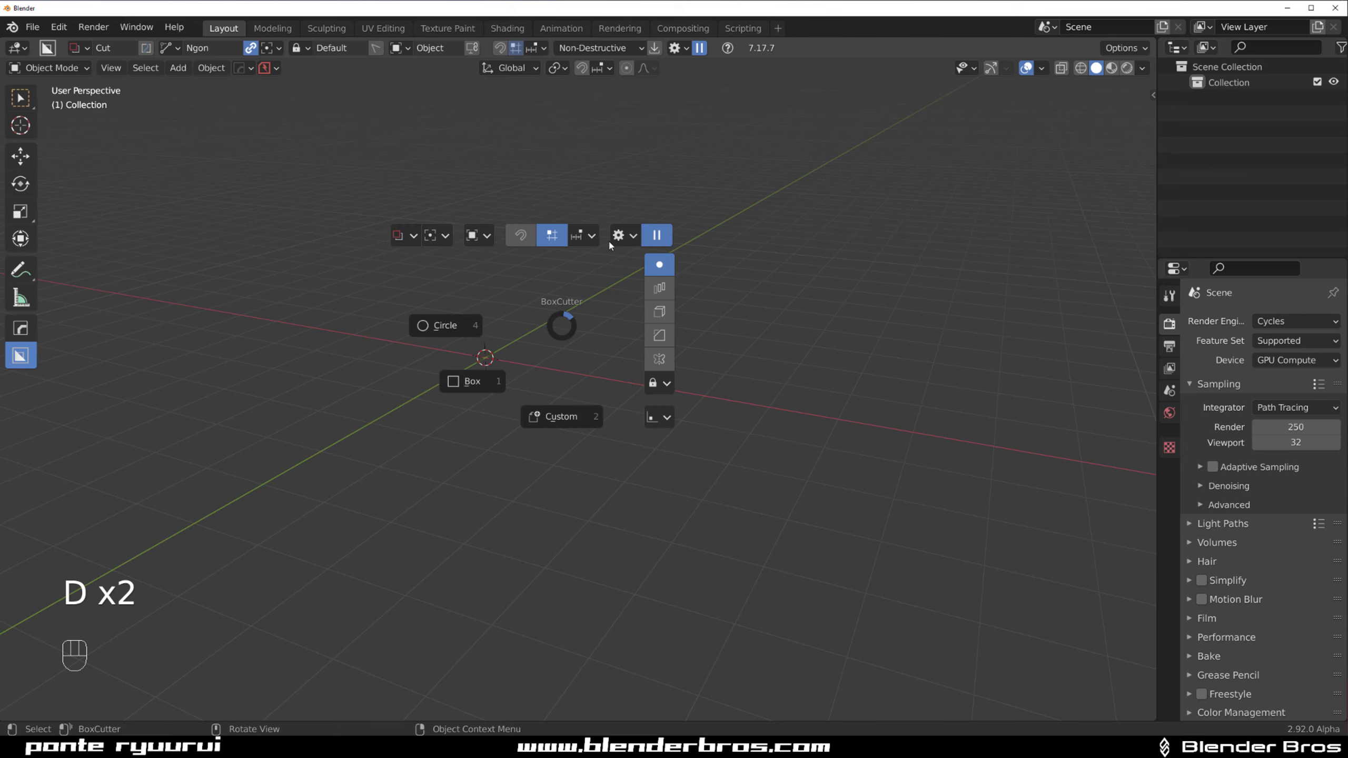
pyautogui.click(590, 236)
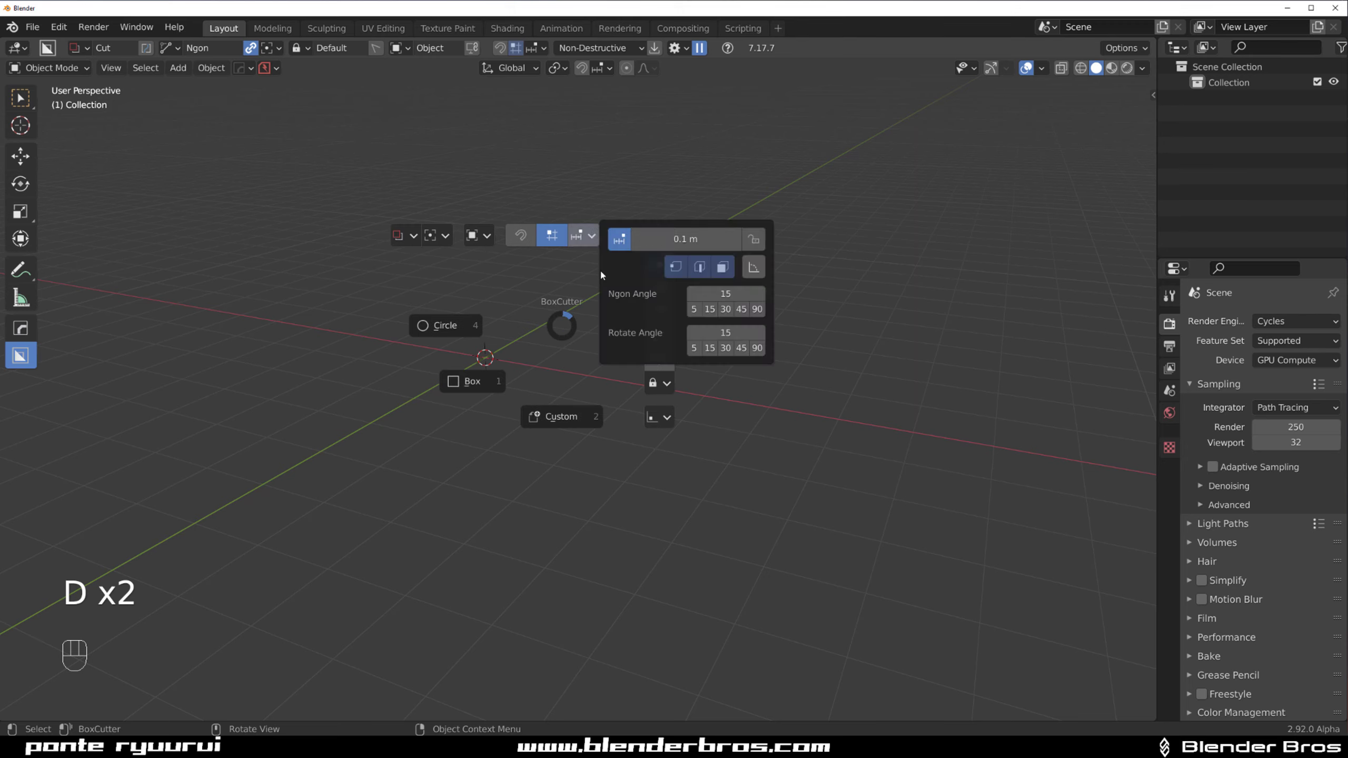
pyautogui.click(759, 269)
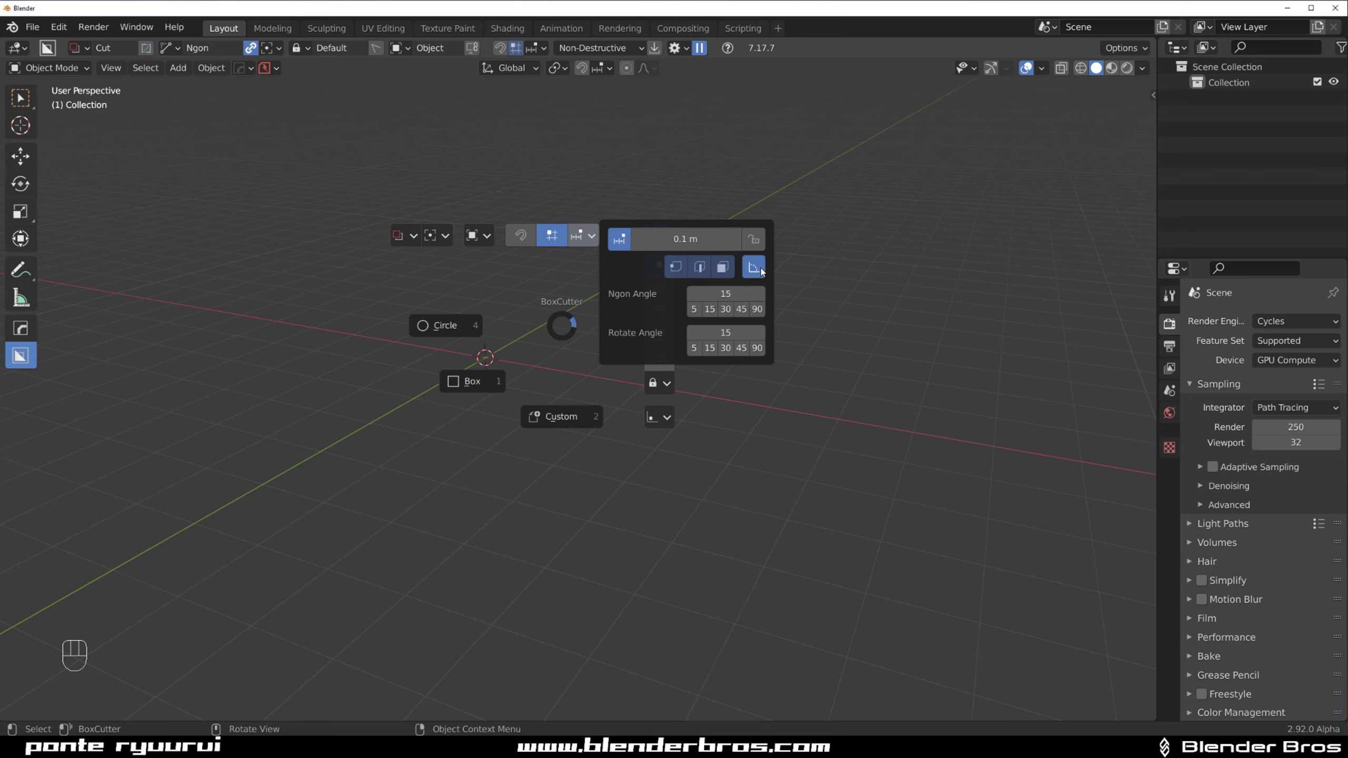
pyautogui.click(471, 380)
pyautogui.press('w')
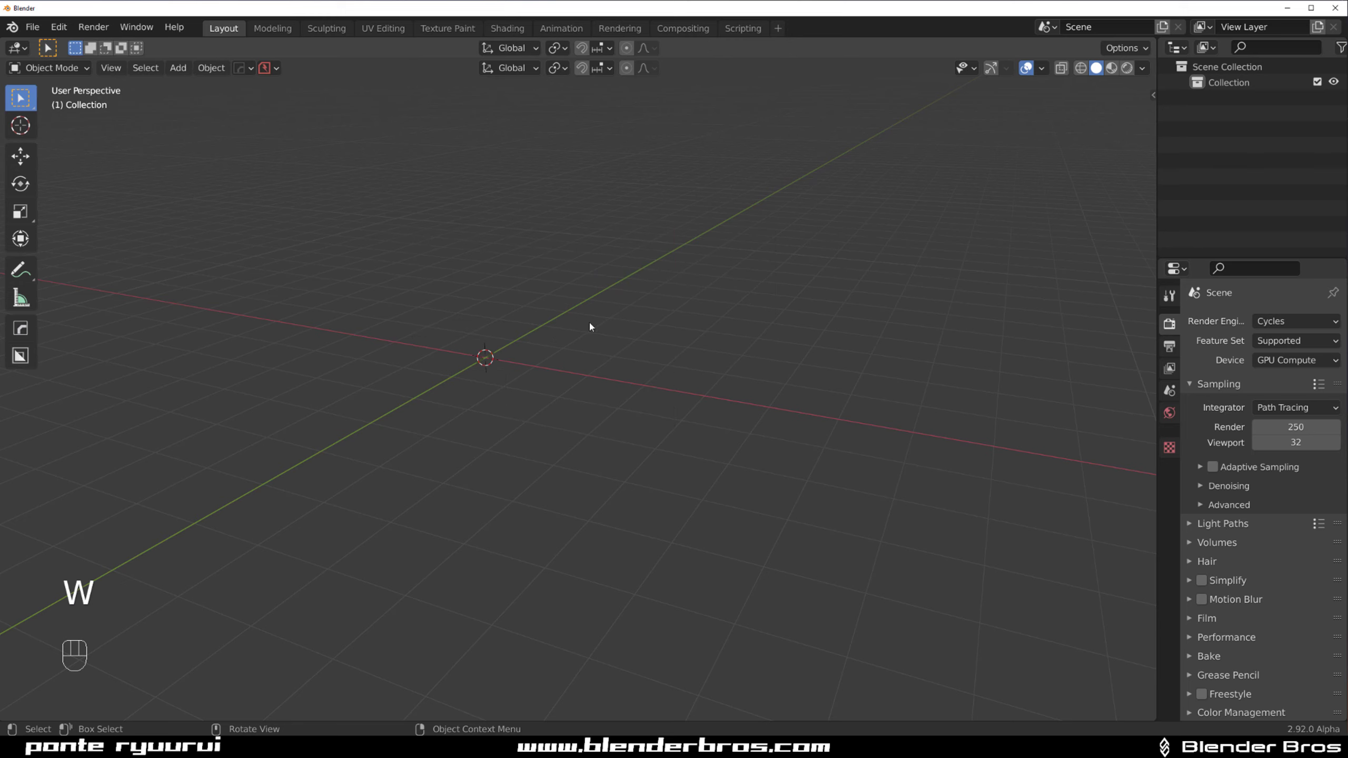
# Open the preferences, search the add-ons for "dec" and expand the DECALmachine settings in an enlarged preferences window
pyautogui.click(58, 26)
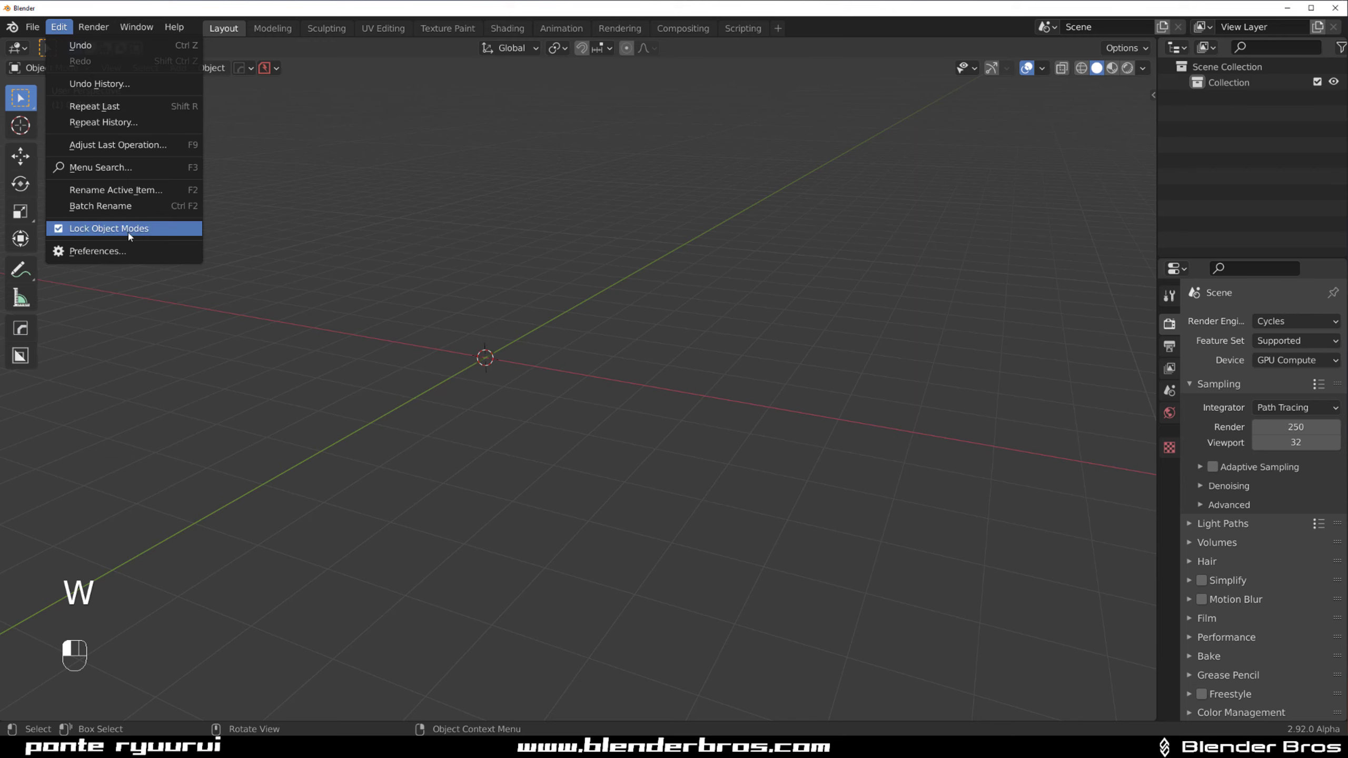
pyautogui.click(141, 256)
pyautogui.moveTo(154, 8); pyautogui.dragTo(579, 23)
pyautogui.moveTo(323, 23); pyautogui.dragTo(830, 148)
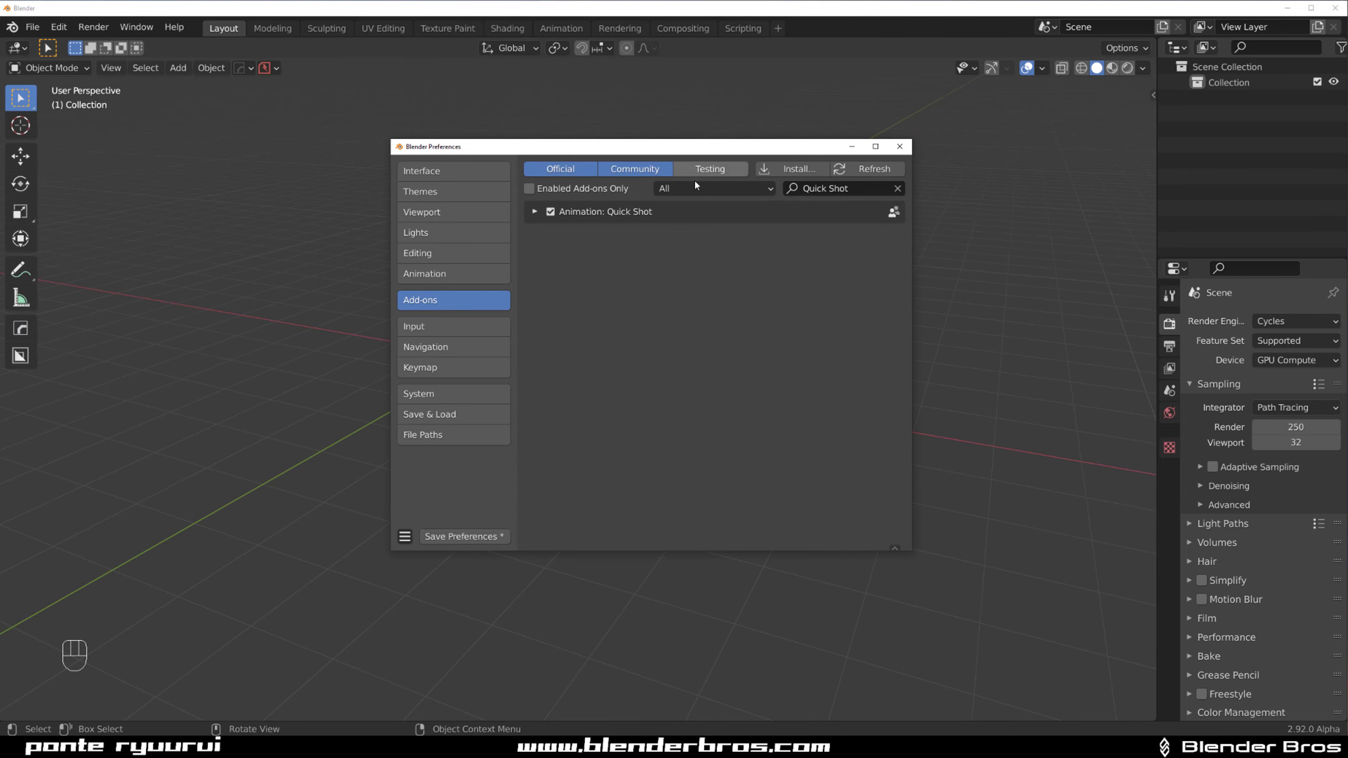
pyautogui.click(841, 190)
pyautogui.write('dec')
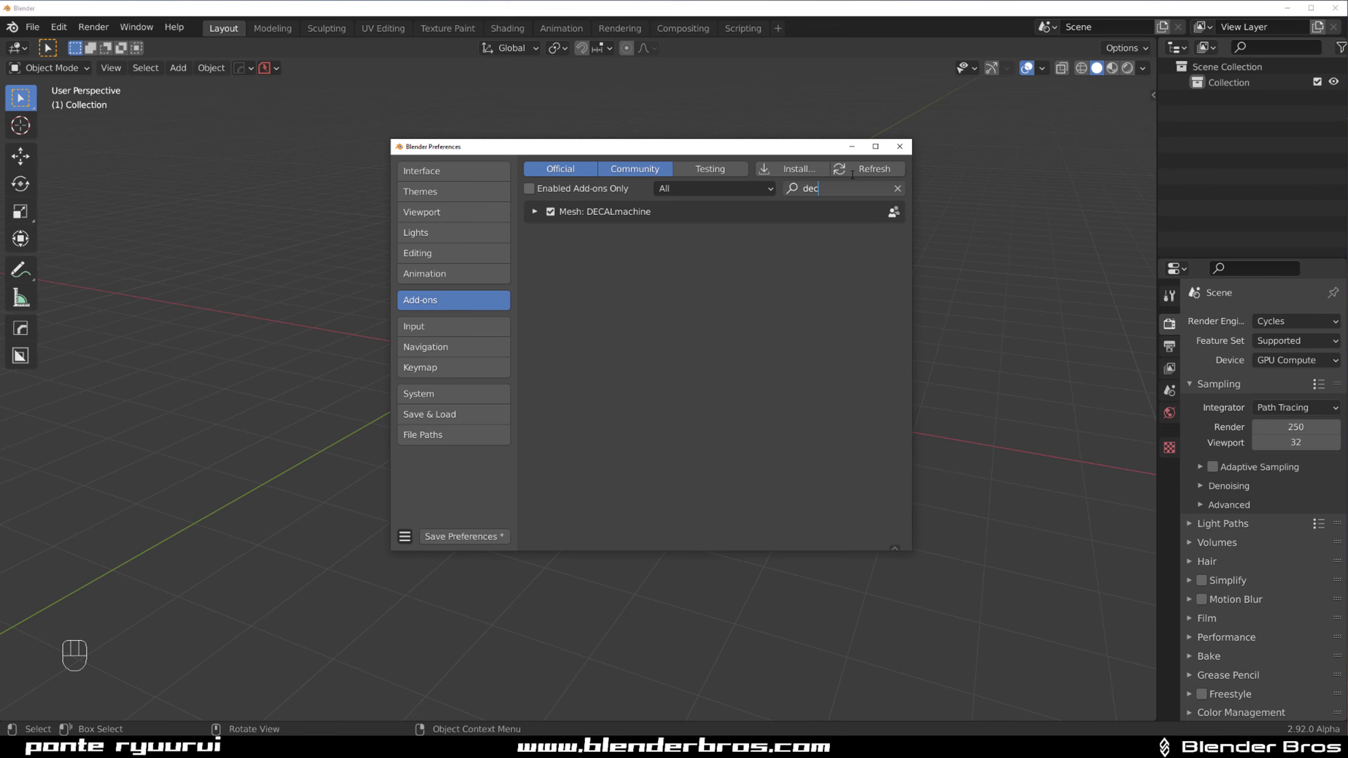
pyautogui.click(536, 211)
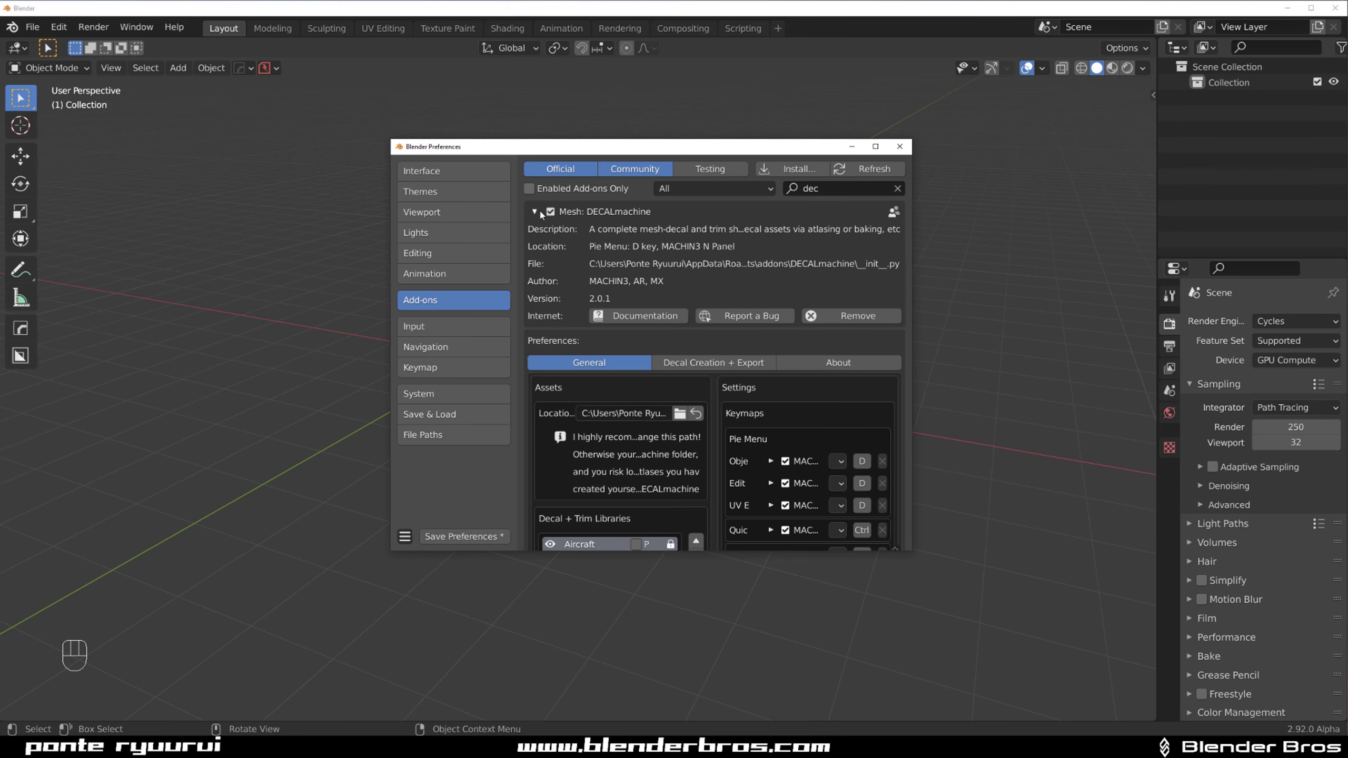
pyautogui.moveTo(664, 152); pyautogui.dragTo(620, 71)
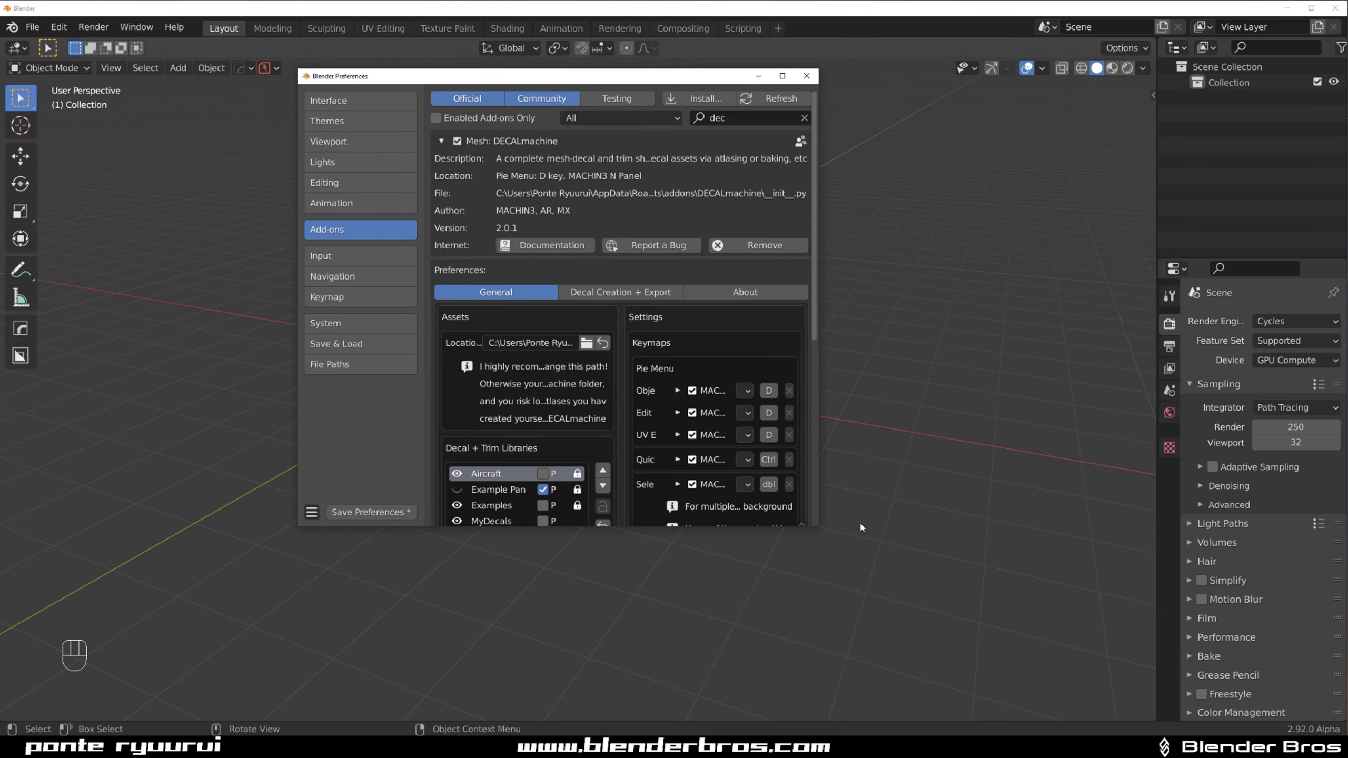
pyautogui.moveTo(817, 528); pyautogui.dragTo(1159, 564)
# Set DECALmachine's assets location to the assets folder on the Desktop
pyautogui.scroll(-5, 604, 365)
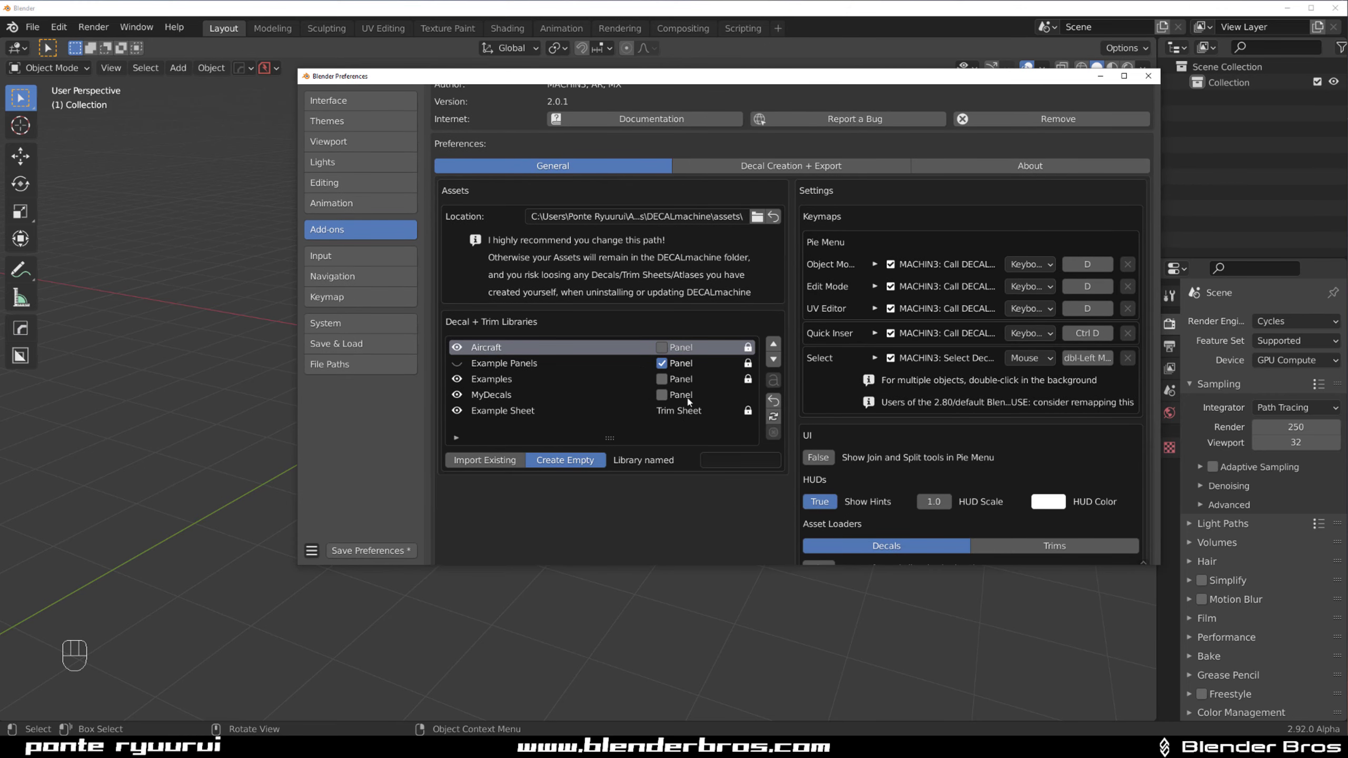
pyautogui.scroll(3, 709, 444)
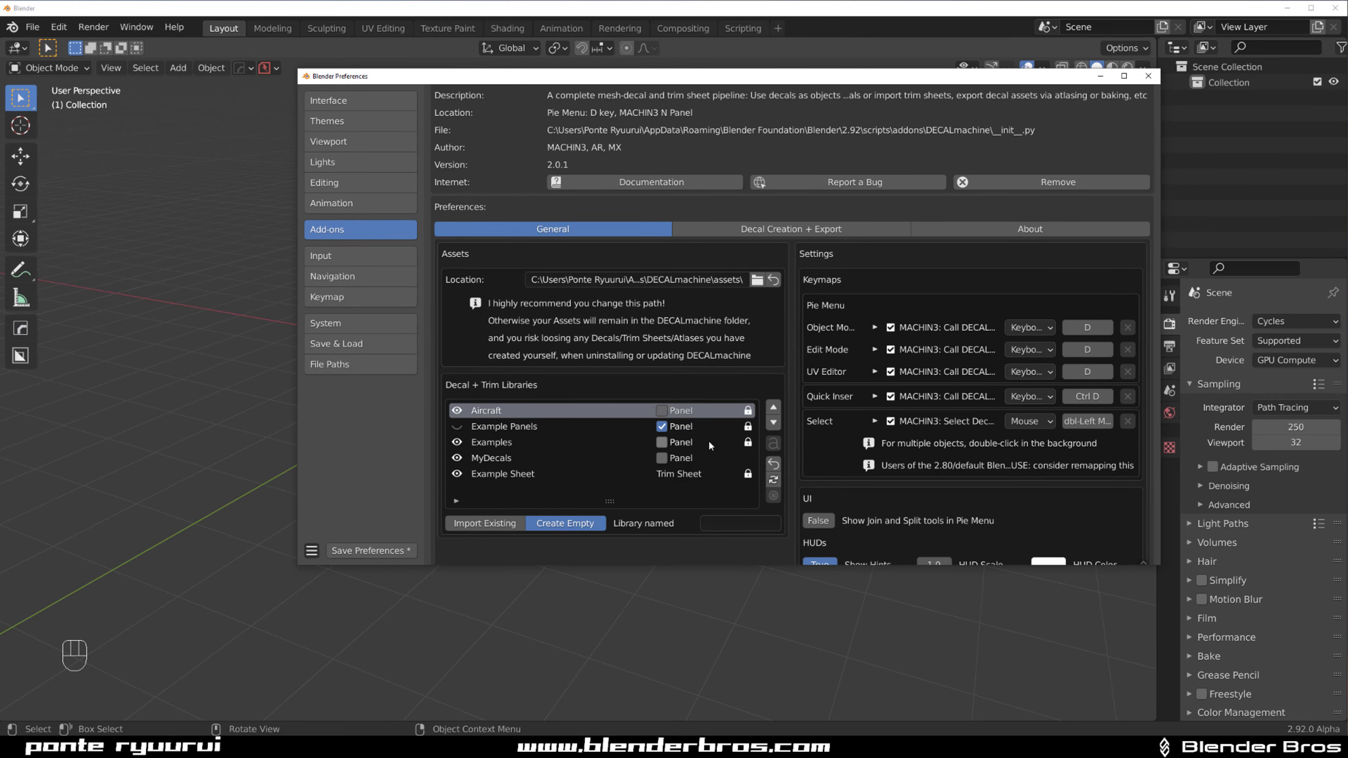
pyautogui.click(757, 279)
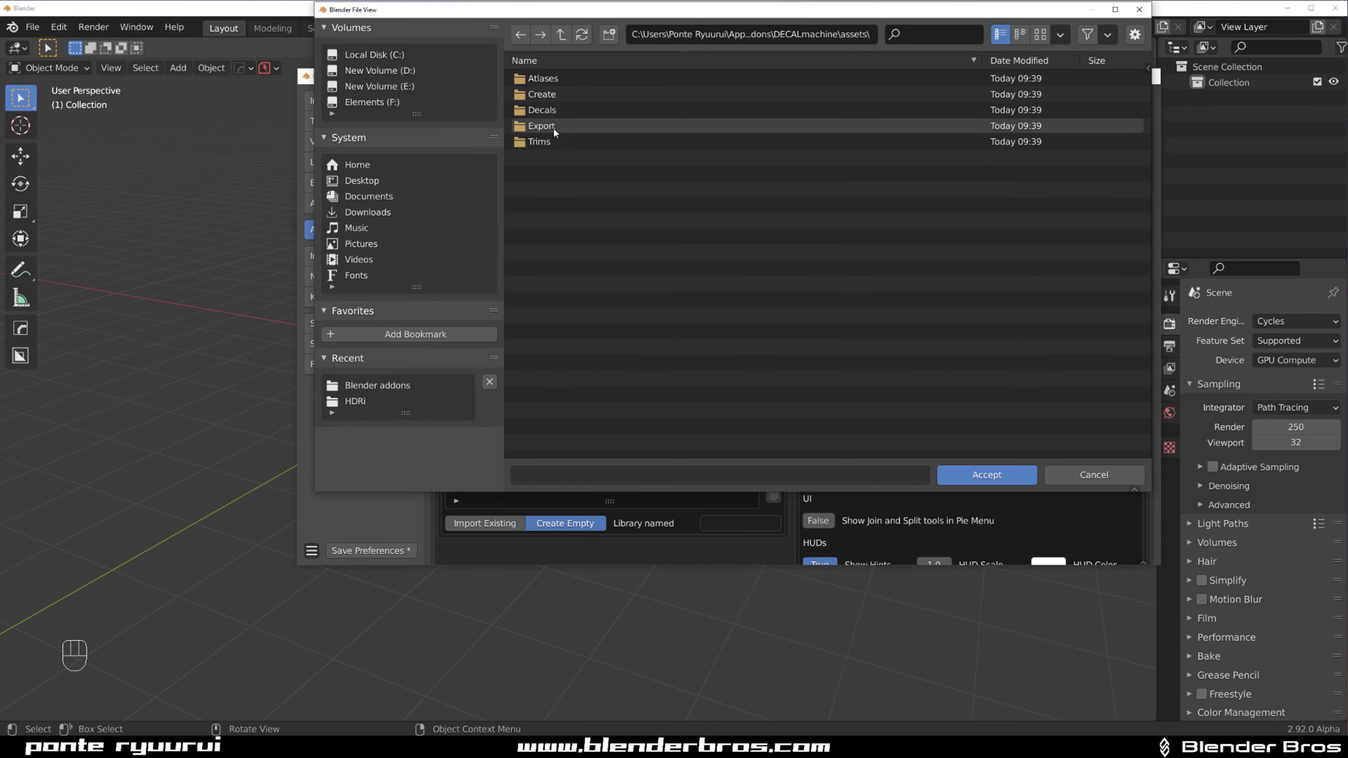
pyautogui.click(381, 179)
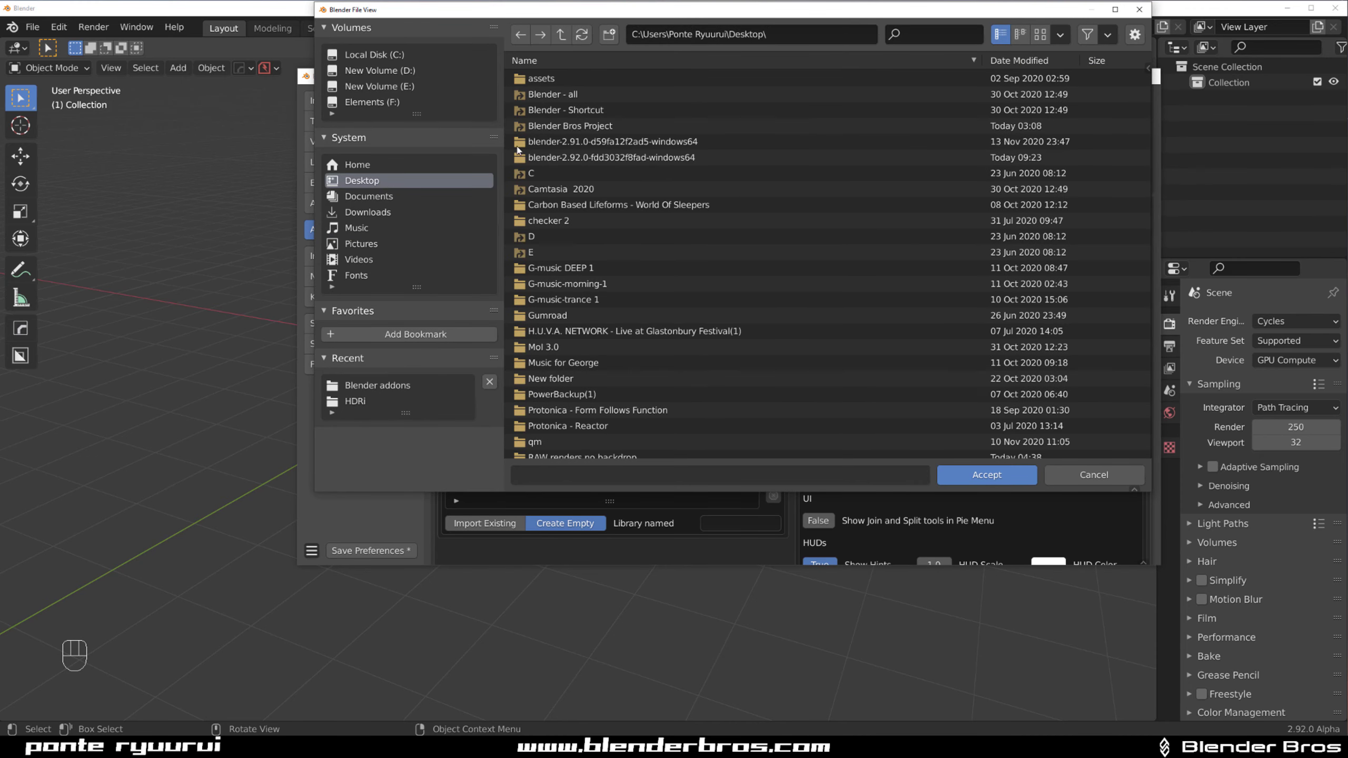
pyautogui.doubleClick(580, 94)
pyautogui.click(368, 185)
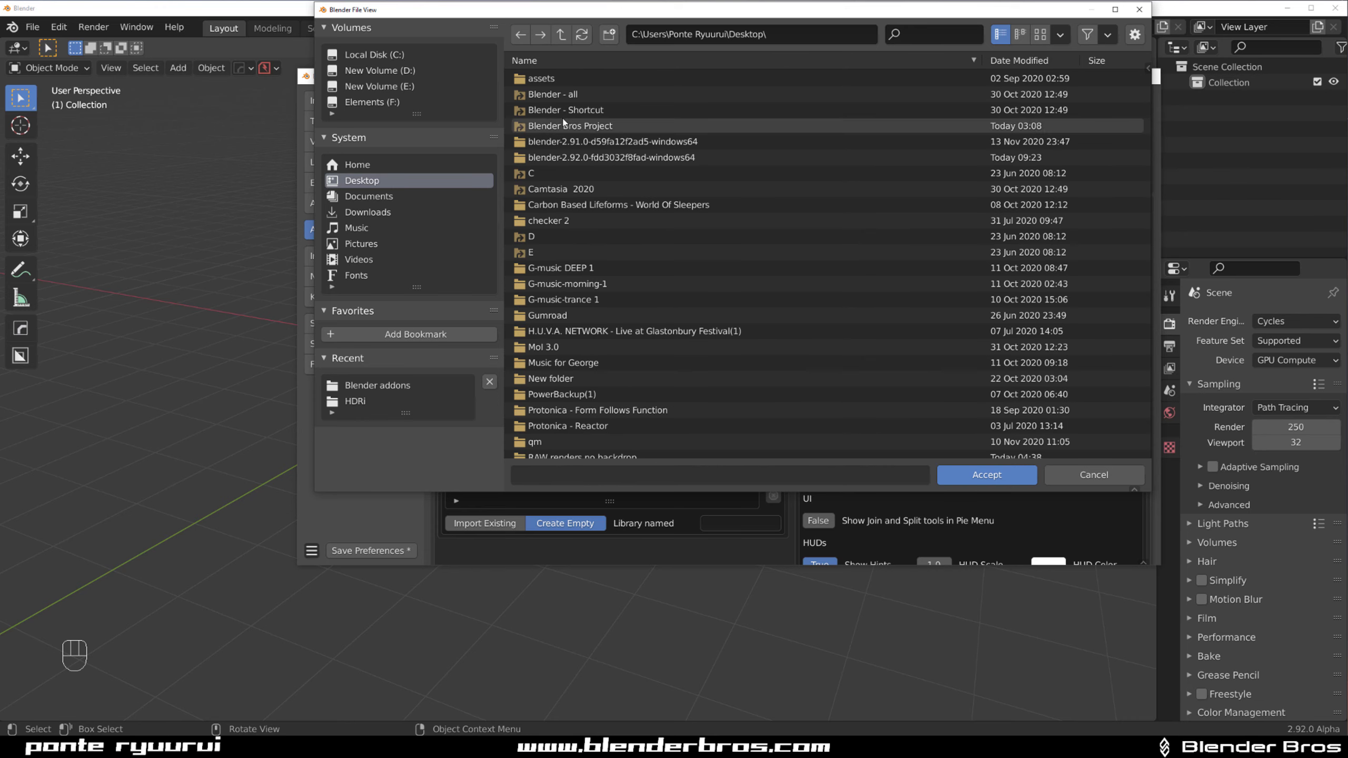
pyautogui.doubleClick(549, 78)
pyautogui.click(985, 477)
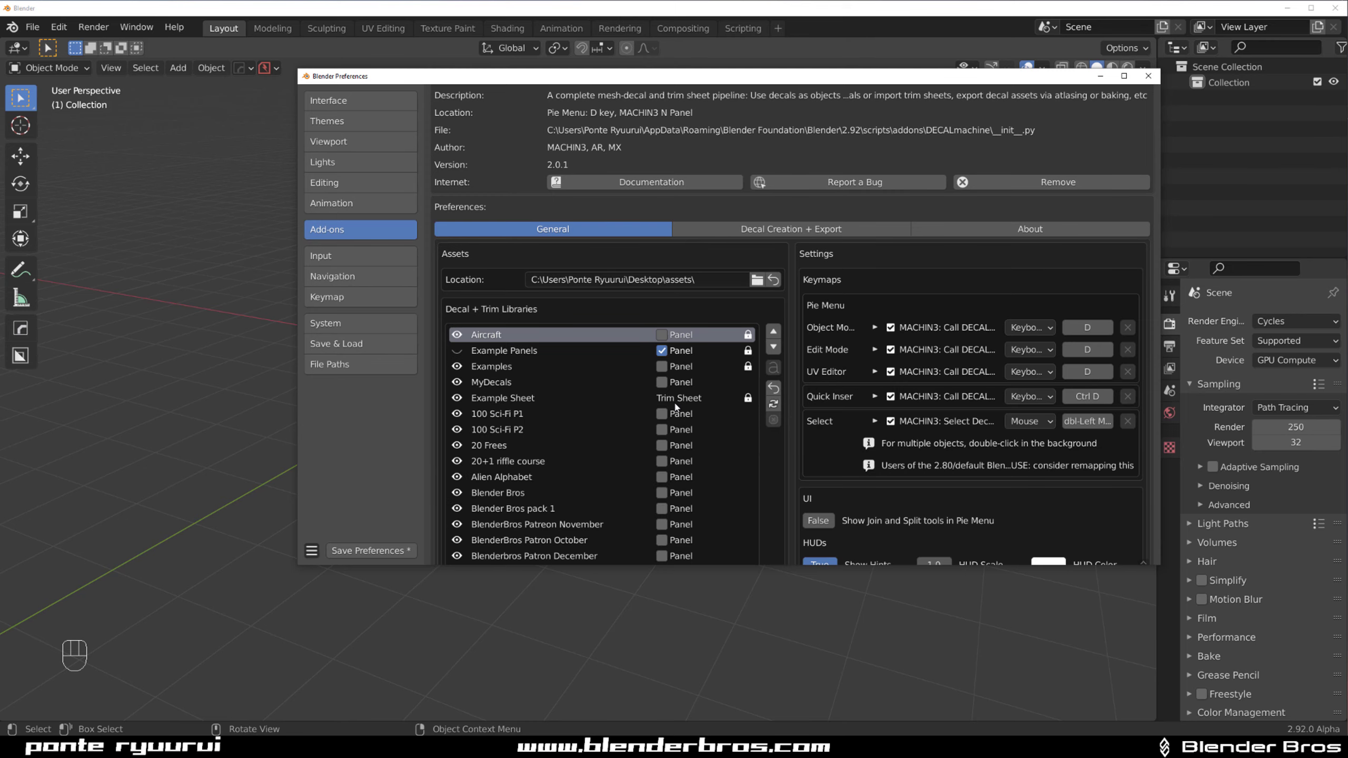
# Review the loaded decal libraries, and set the Decals asset loader to 6 library rows in the pie menu and library icon size 5
pyautogui.scroll(-15, 658, 371)
pyautogui.scroll(-10, 658, 356)
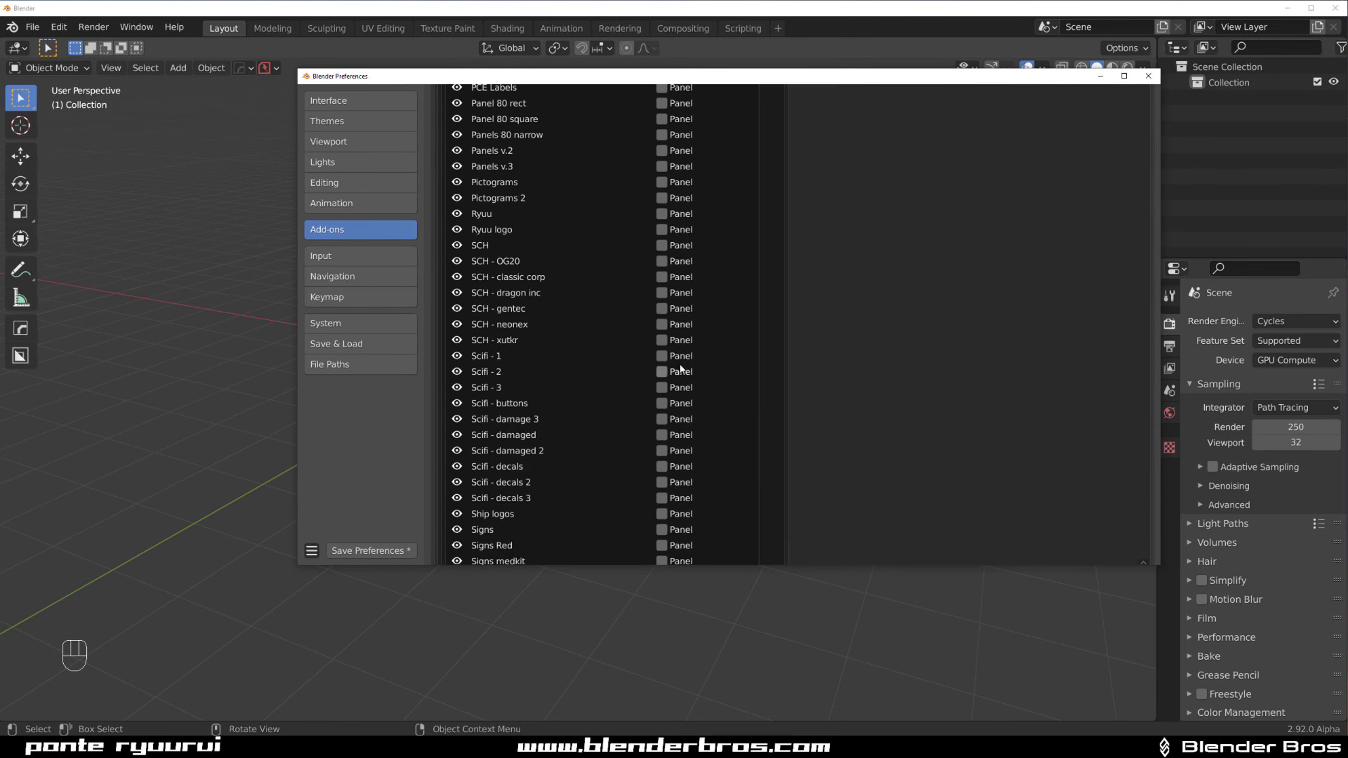
pyautogui.scroll(15, 704, 379)
pyautogui.scroll(15, 714, 385)
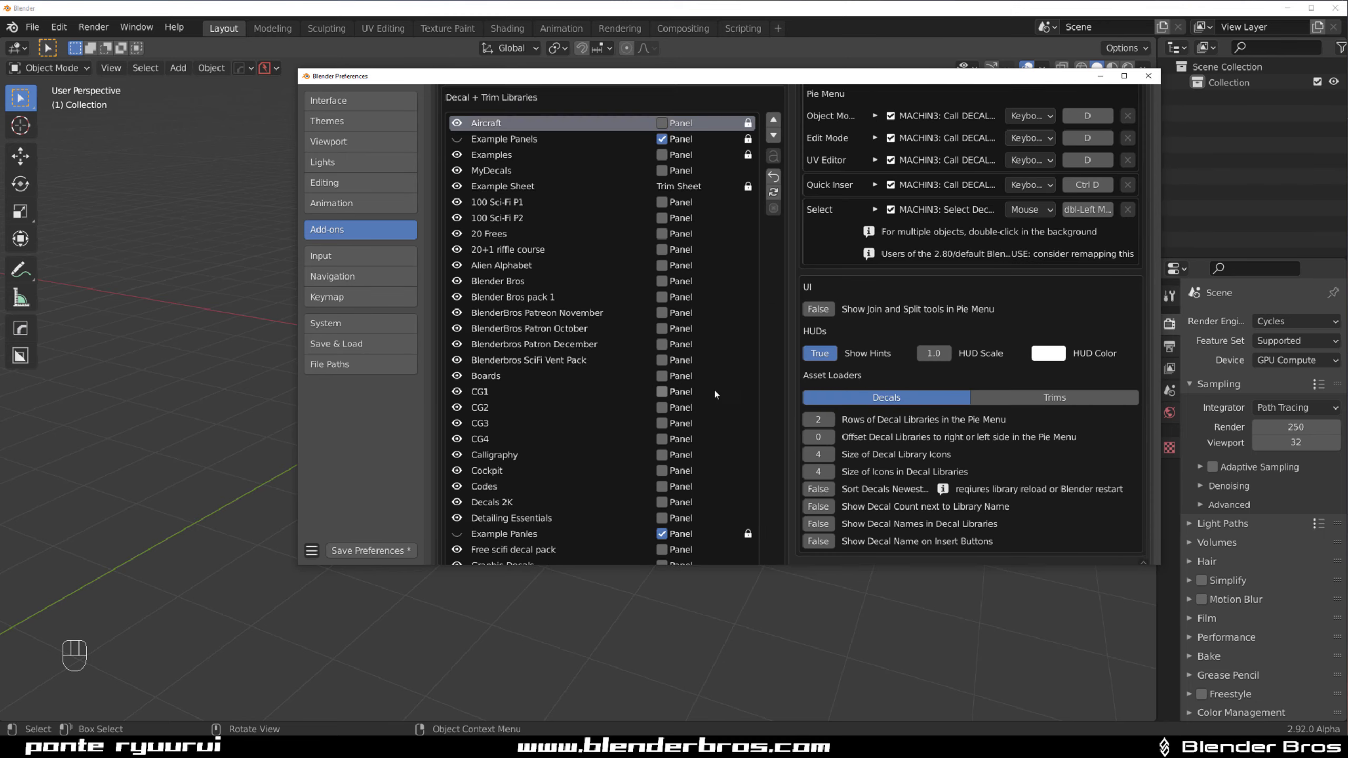
pyautogui.scroll(-5, 764, 337)
pyautogui.scroll(3, 950, 344)
pyautogui.scroll(-8, 882, 449)
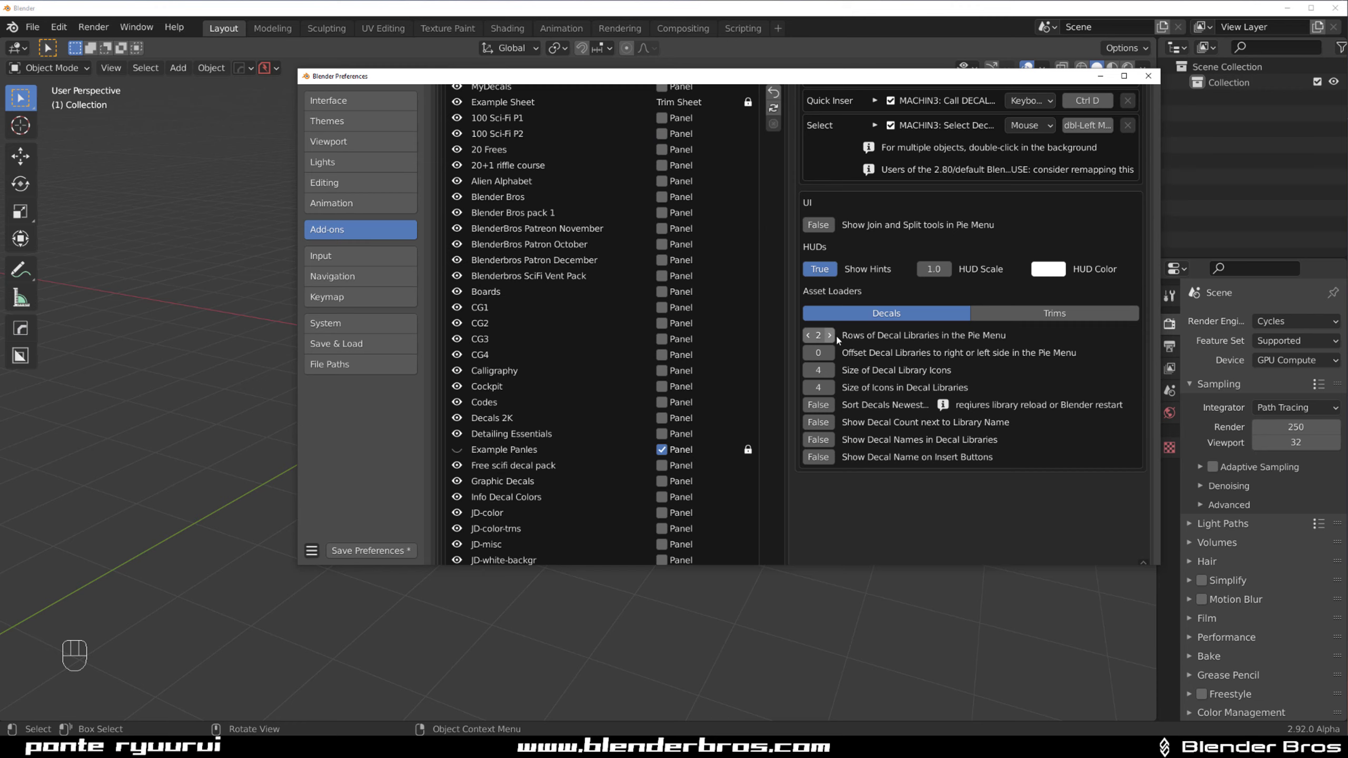
pyautogui.moveTo(830, 337); pyautogui.dragTo(854, 338)
pyautogui.click(829, 335)
pyautogui.click(829, 370)
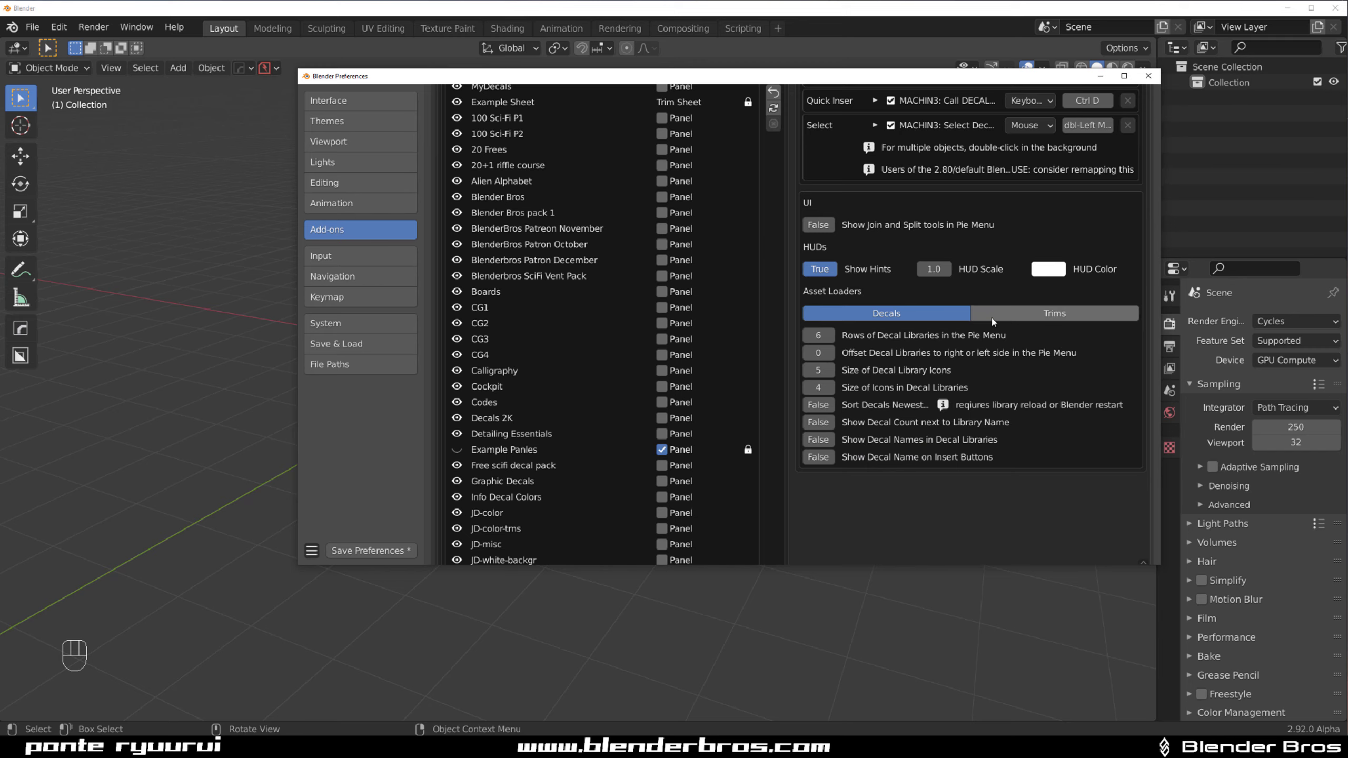
# Enter the decal creator's name and brand in DECALmachine's Decal Creation + Export settings, and save the preferences
pyautogui.scroll(6, 993, 329)
pyautogui.scroll(-5, 991, 335)
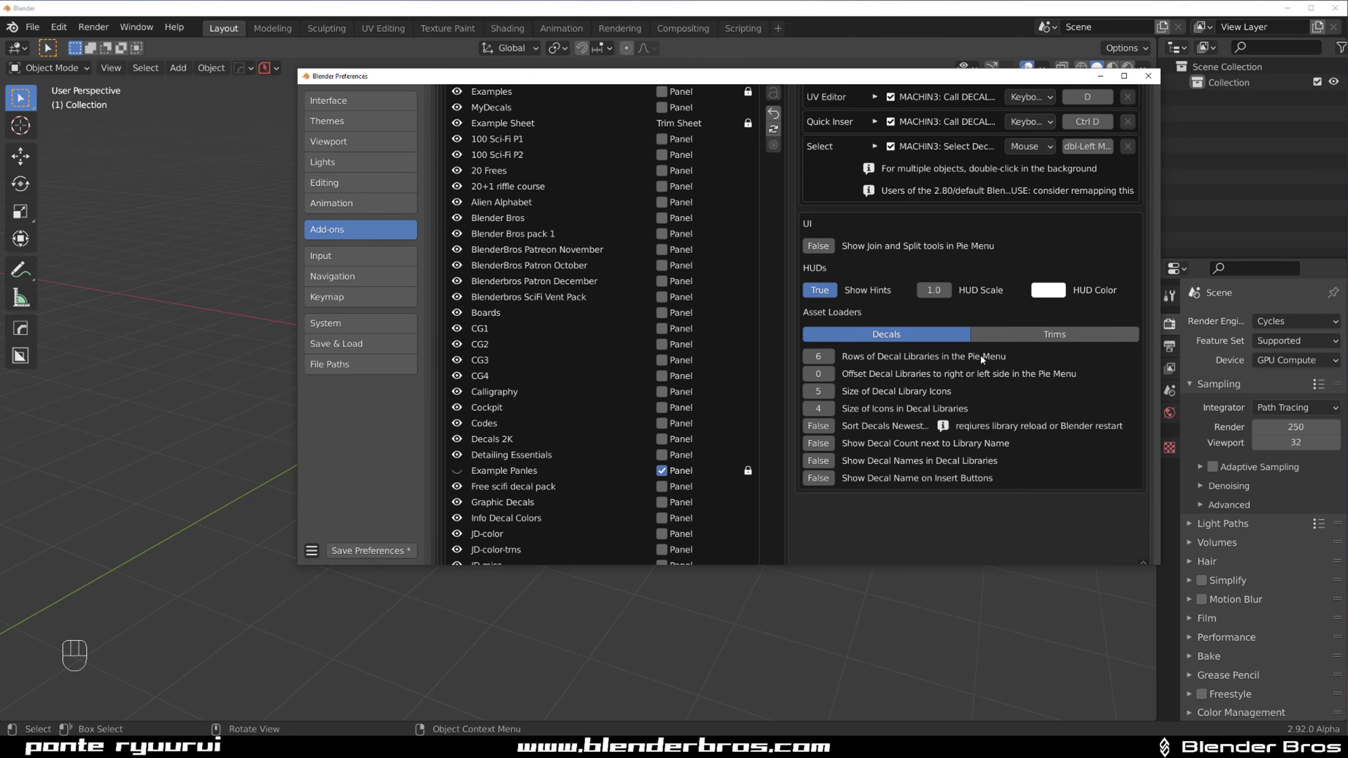
pyautogui.scroll(12, 794, 325)
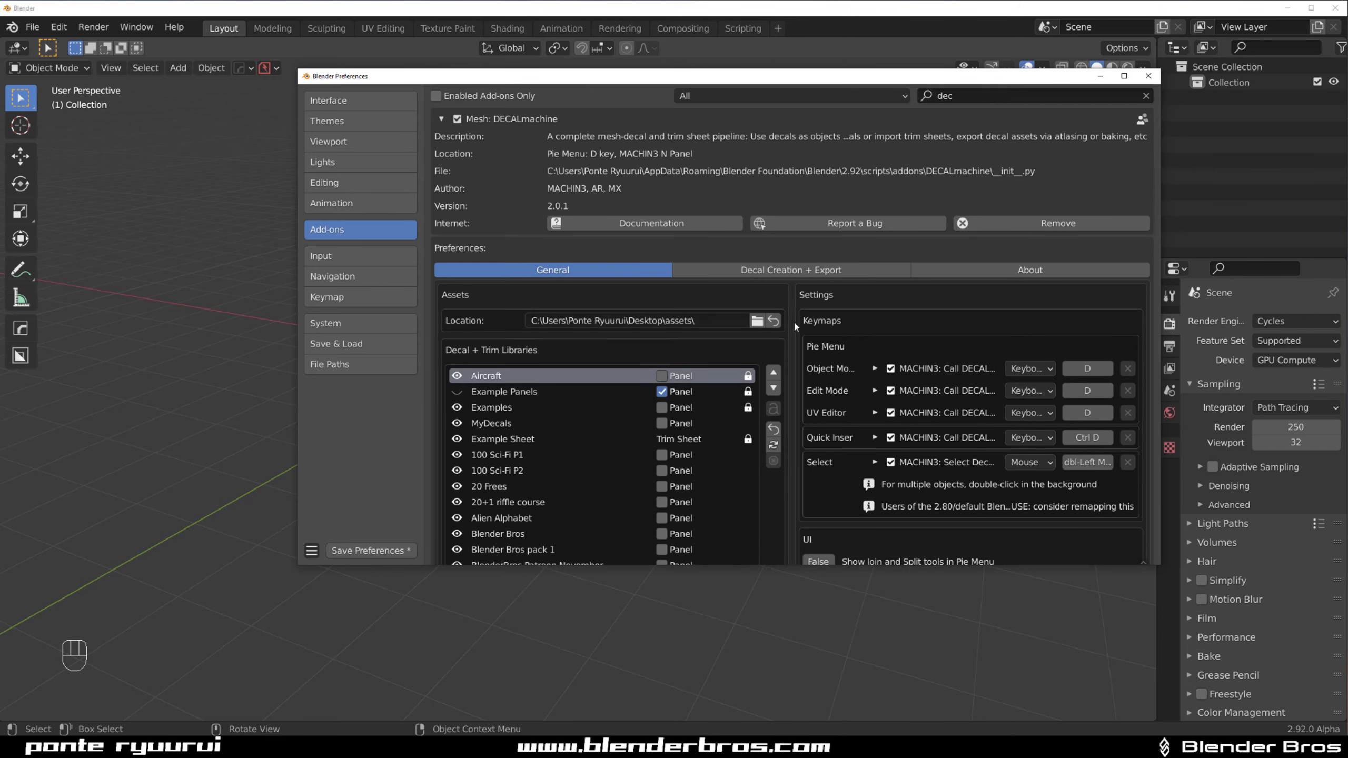
pyautogui.scroll(1, 794, 320)
pyautogui.click(837, 296)
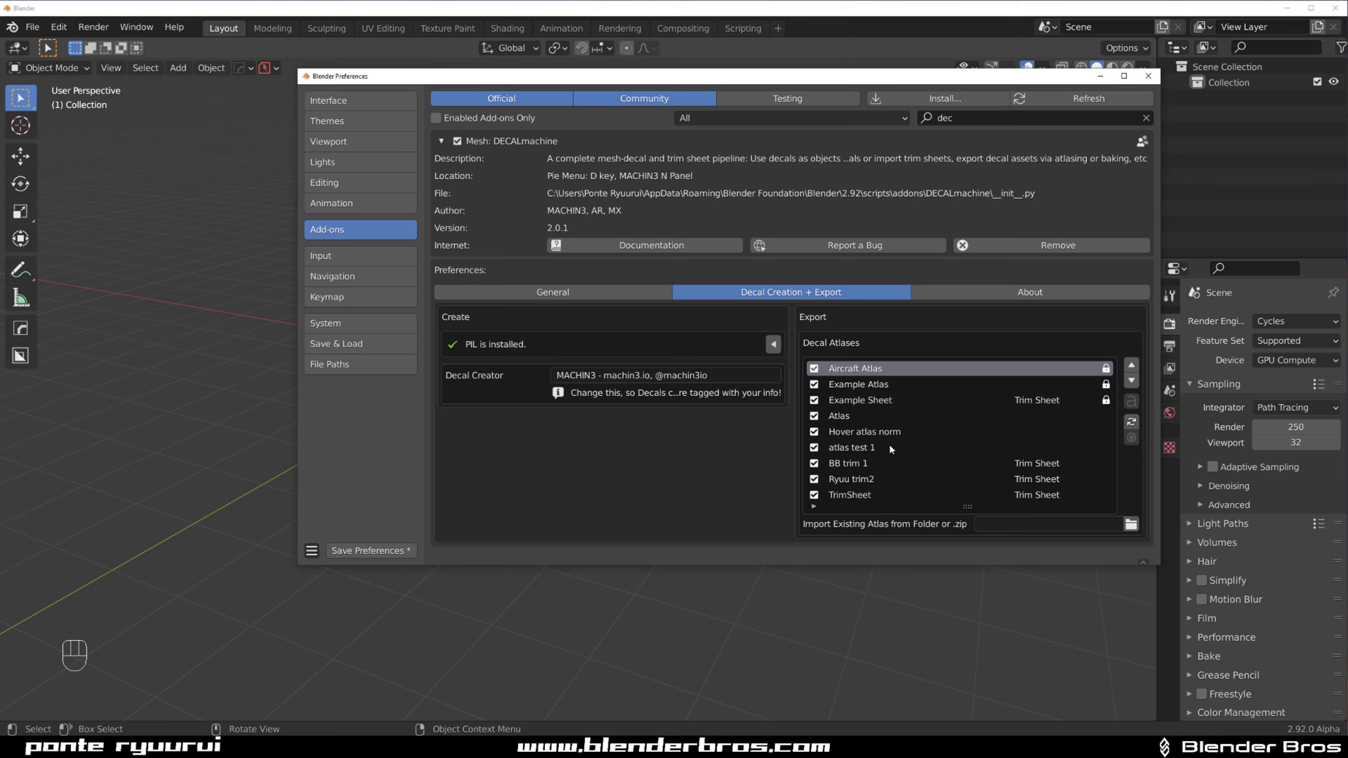
pyautogui.click(712, 375)
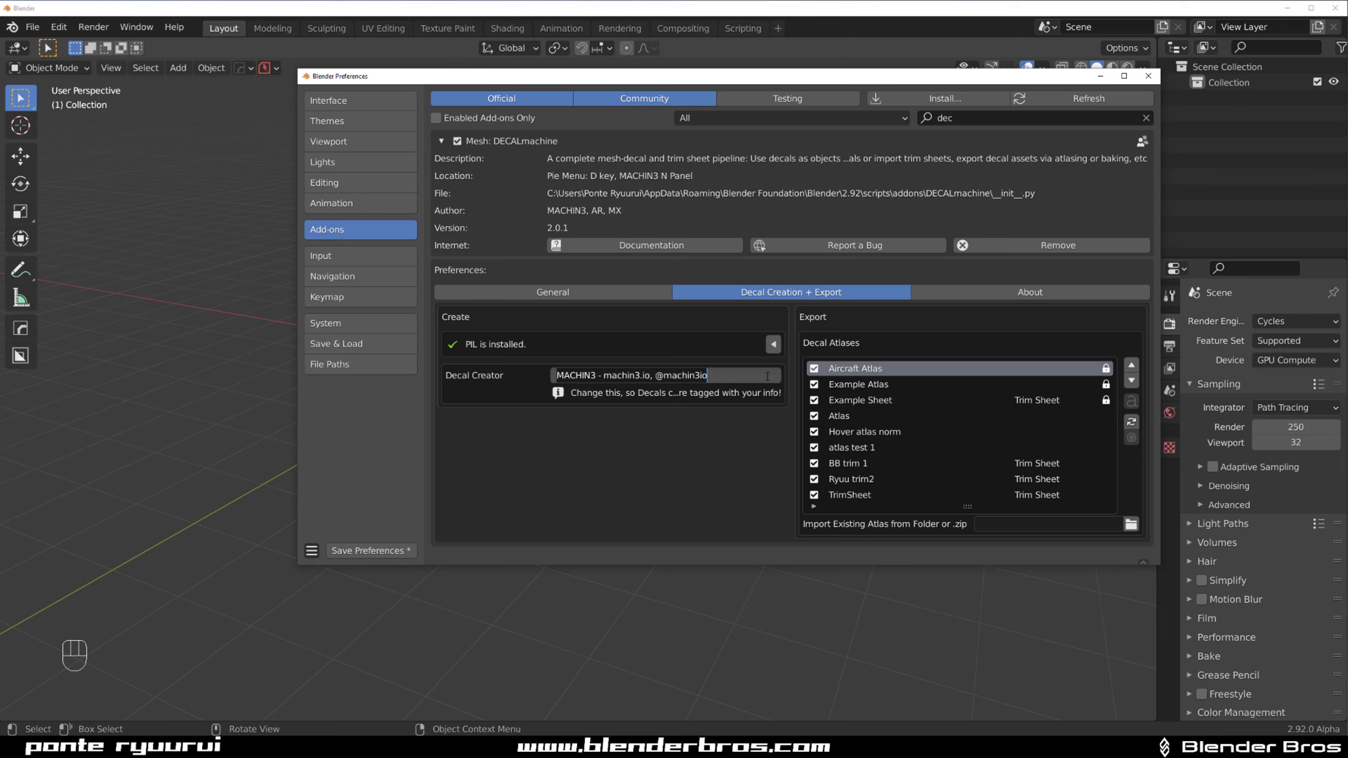
pyautogui.write('pont')
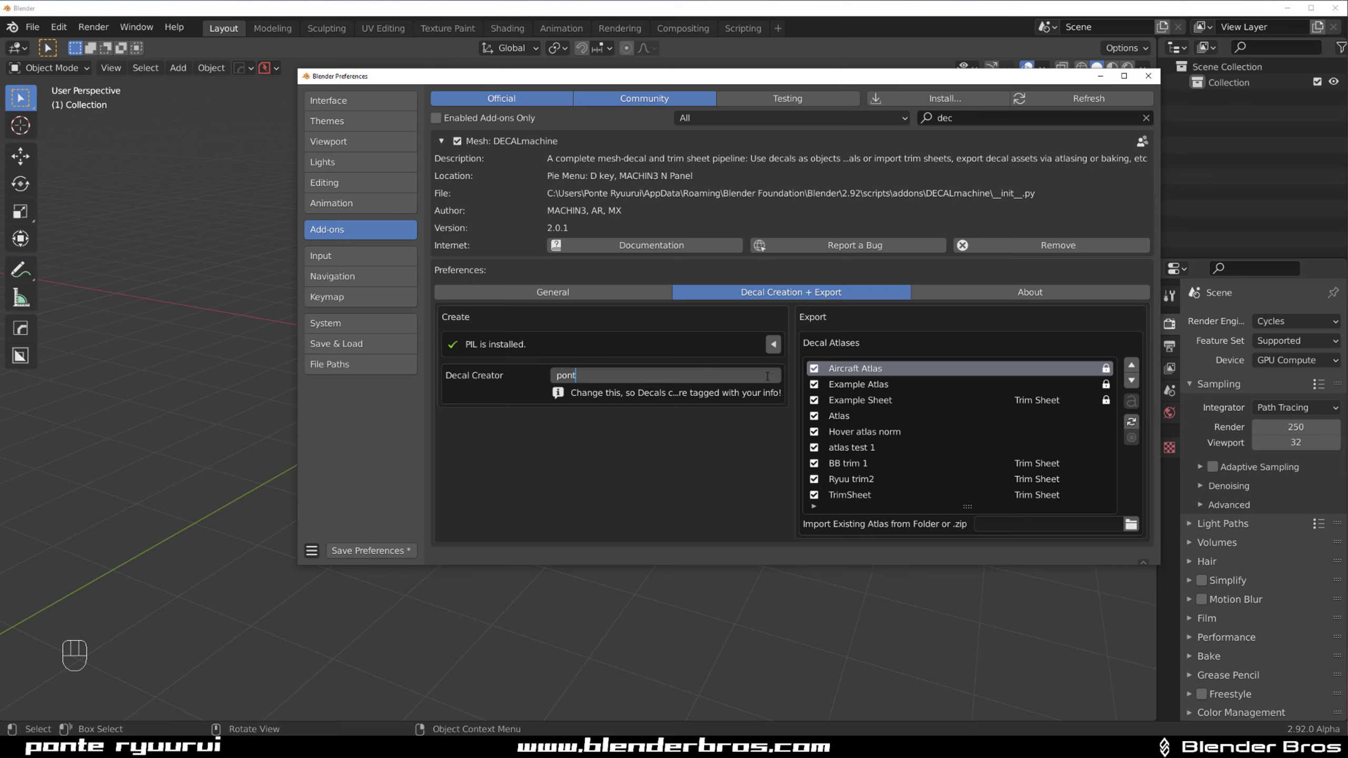
pyautogui.write('e ryuurui blender bros')
pyautogui.click(629, 297)
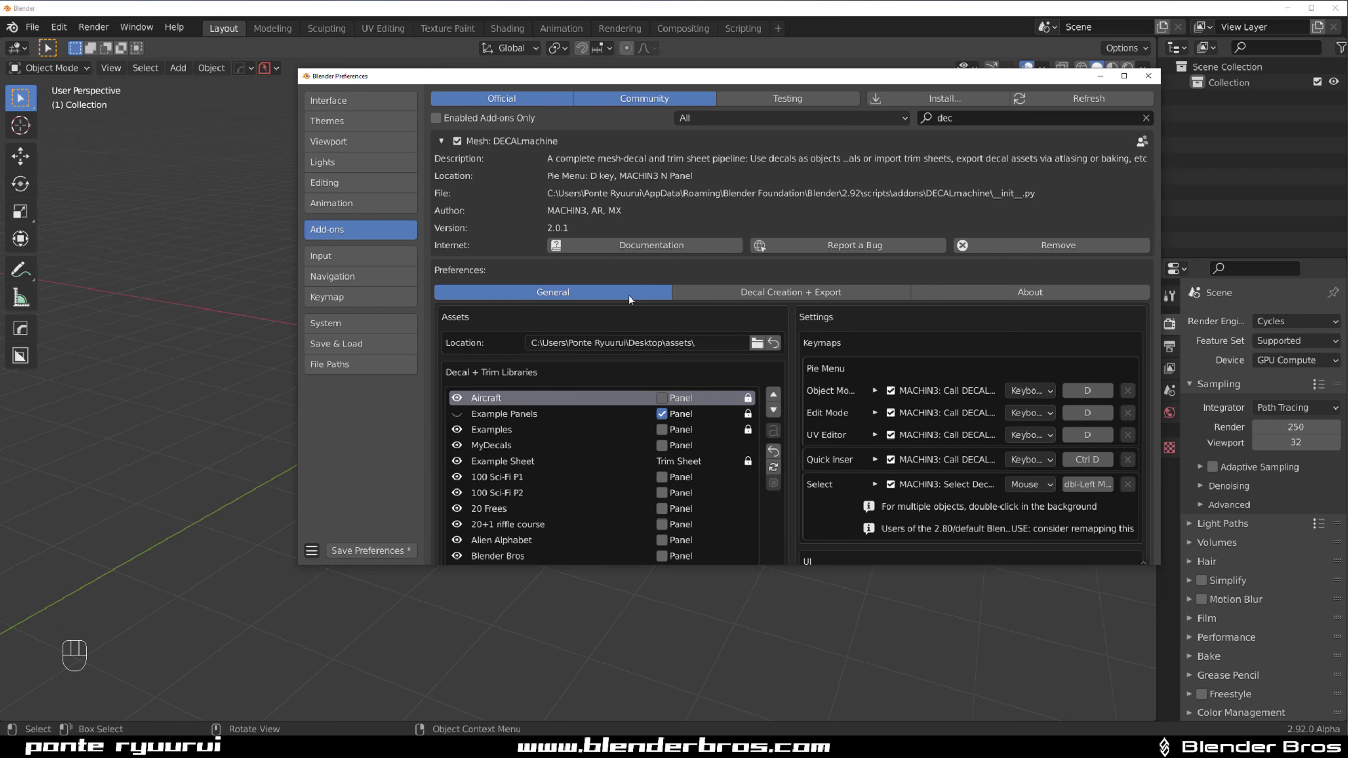
pyautogui.click(355, 553)
# Search the add-ons for "kit" and open the File Paths settings of KIT OPS
pyautogui.click(959, 119)
pyautogui.write('kit')
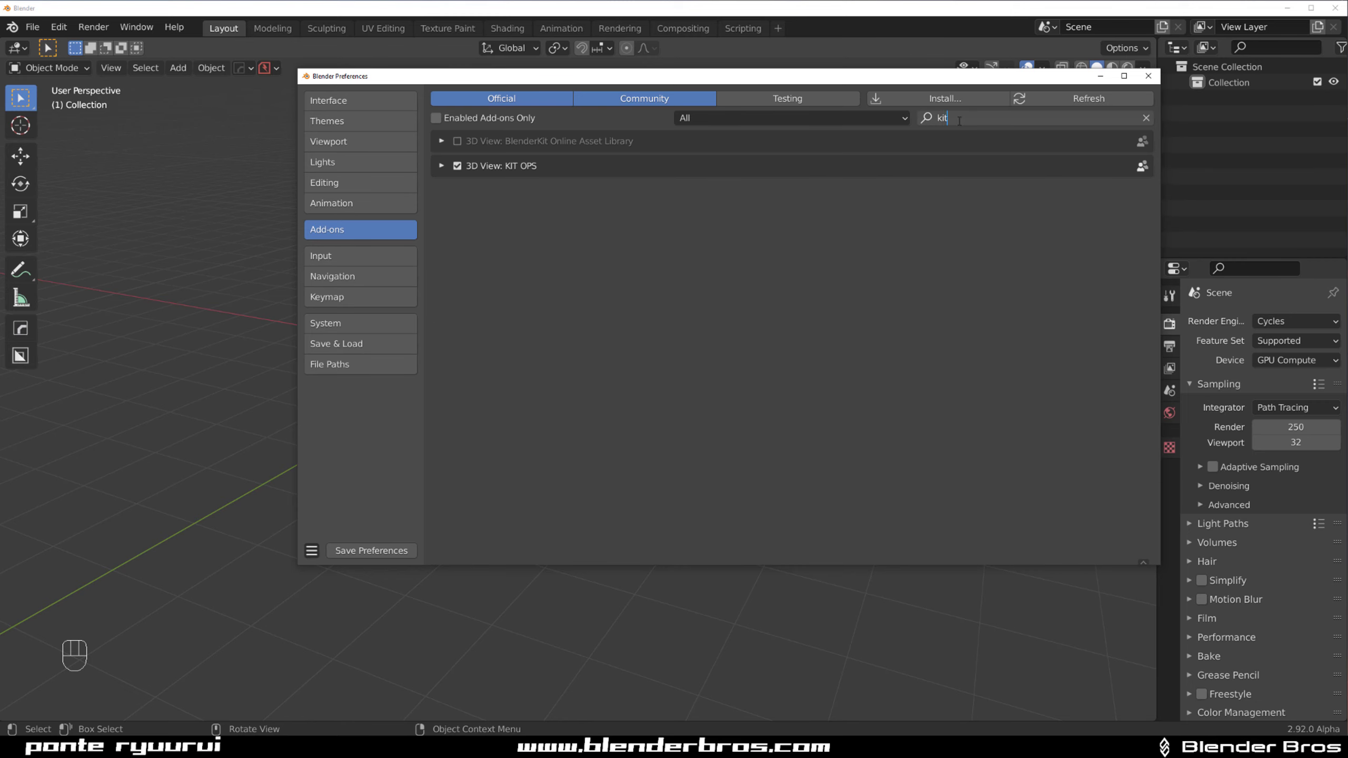
pyautogui.click(442, 166)
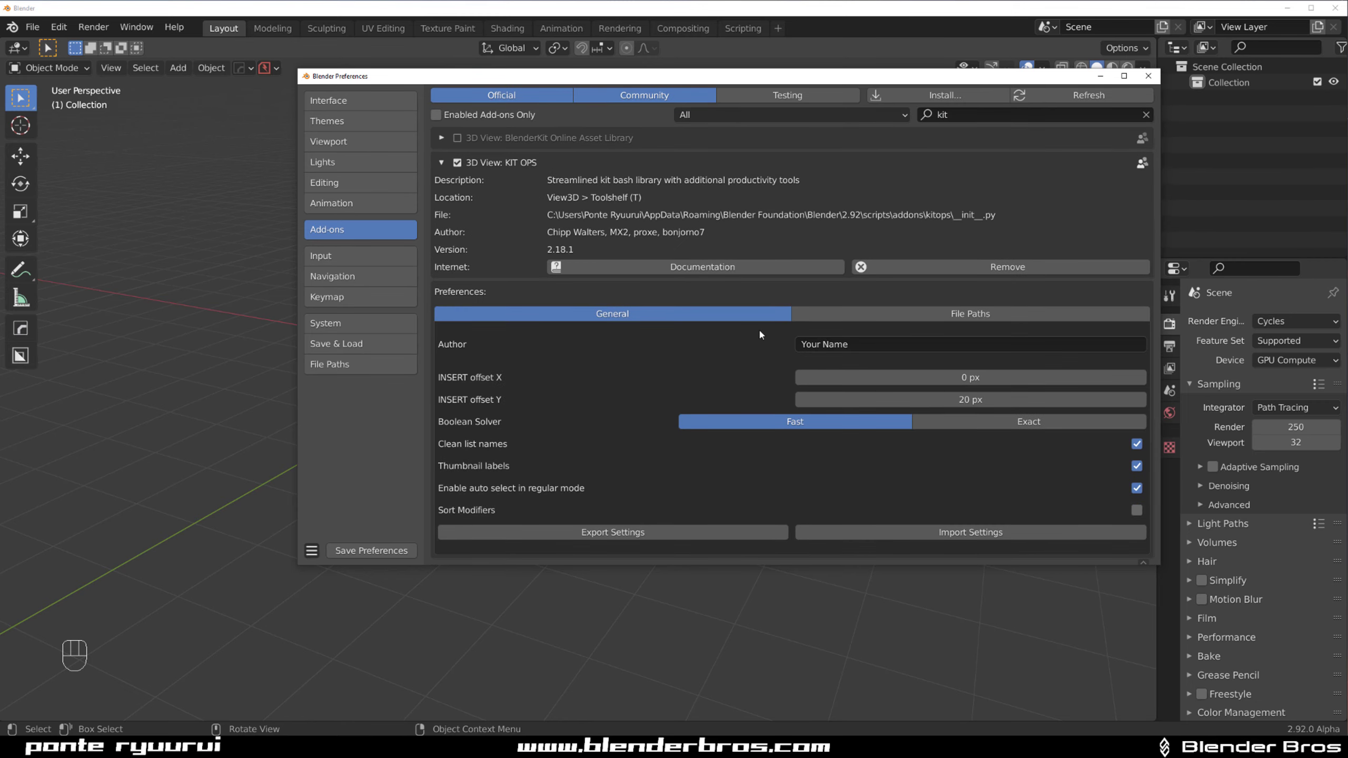
pyautogui.click(873, 314)
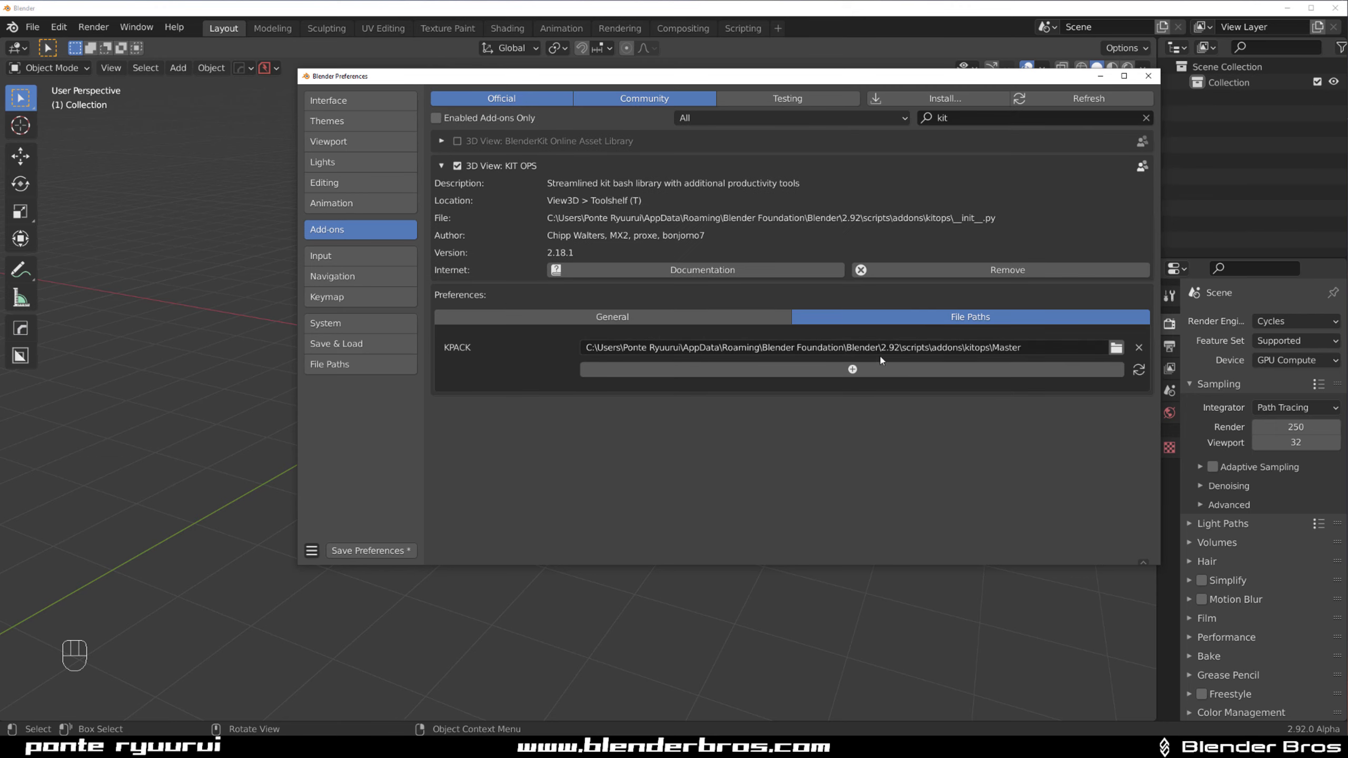
# Set the KIT OPS KPACK path to the Master folder inside Blender addons, and save the preferences
pyautogui.click(1117, 348)
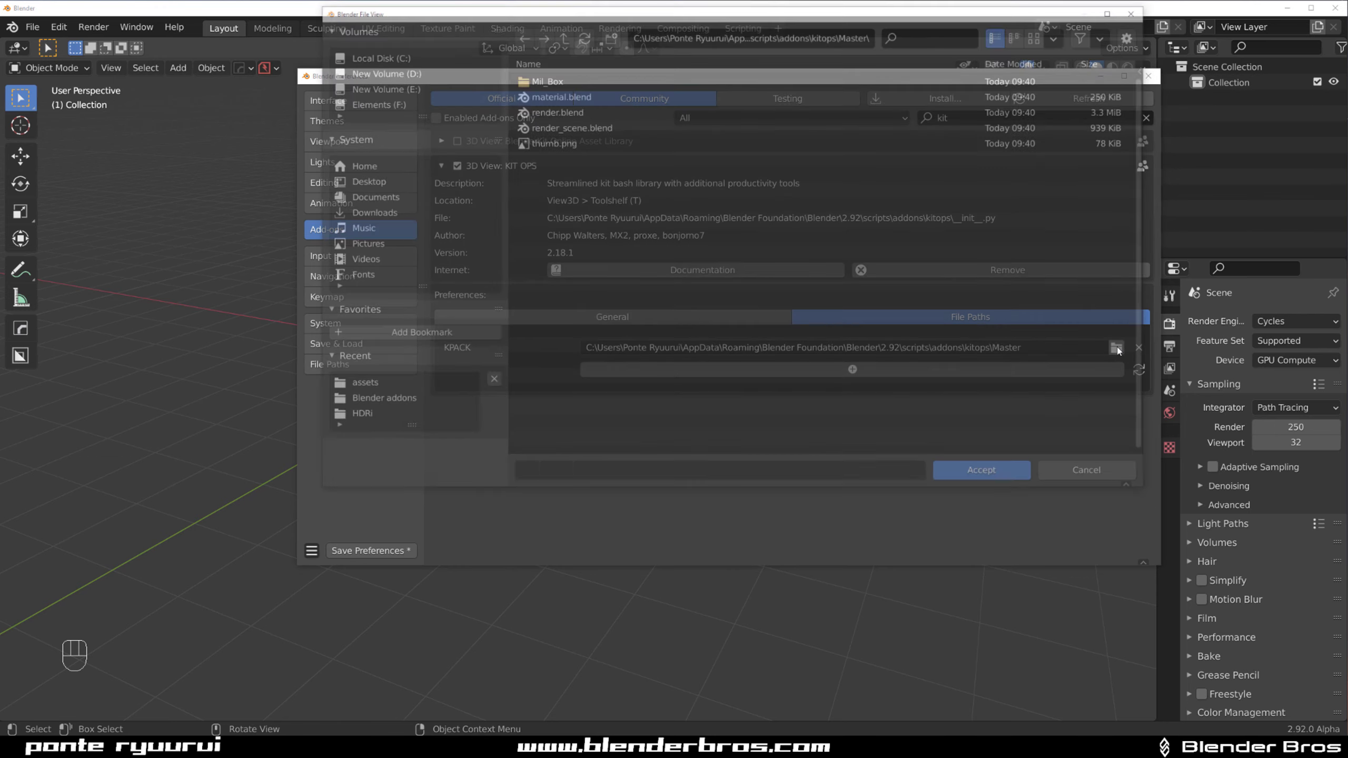
pyautogui.click(362, 180)
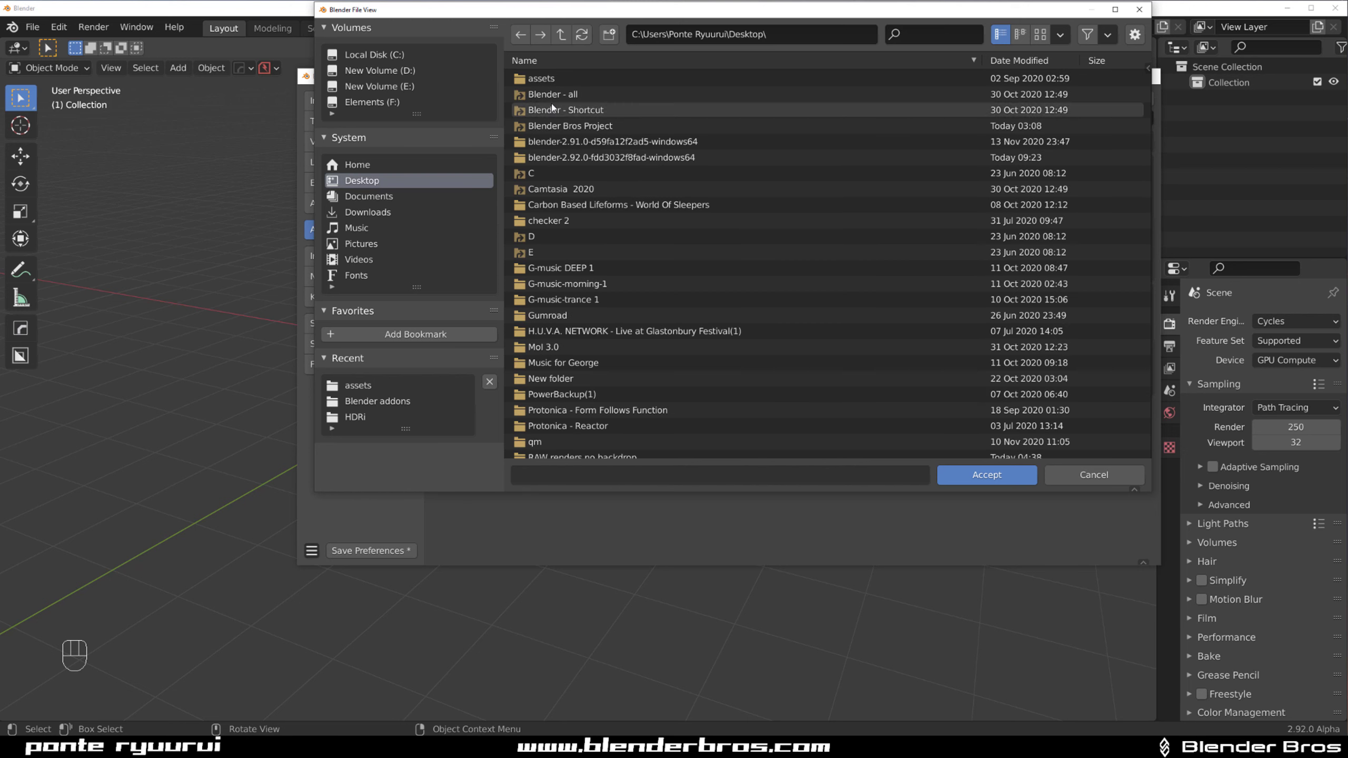
pyautogui.doubleClick(581, 125)
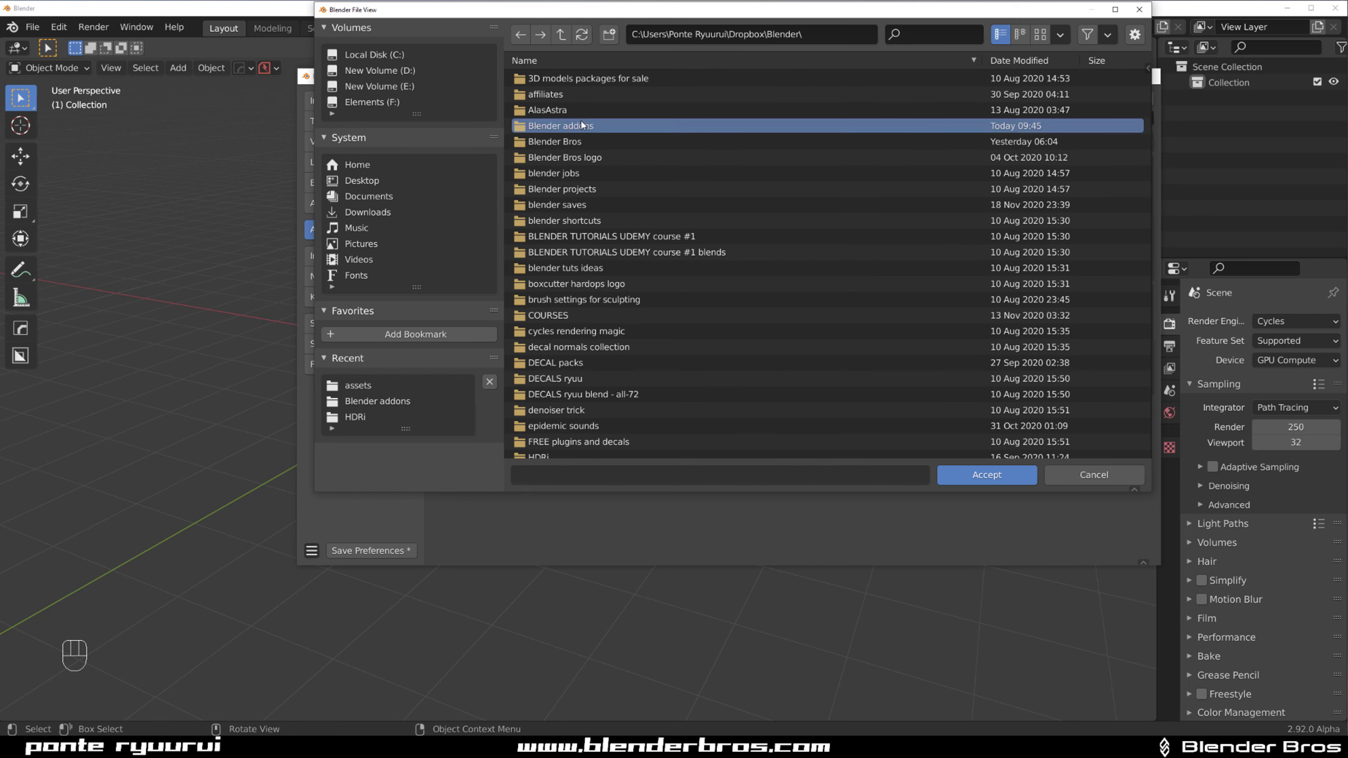
pyautogui.click(577, 175)
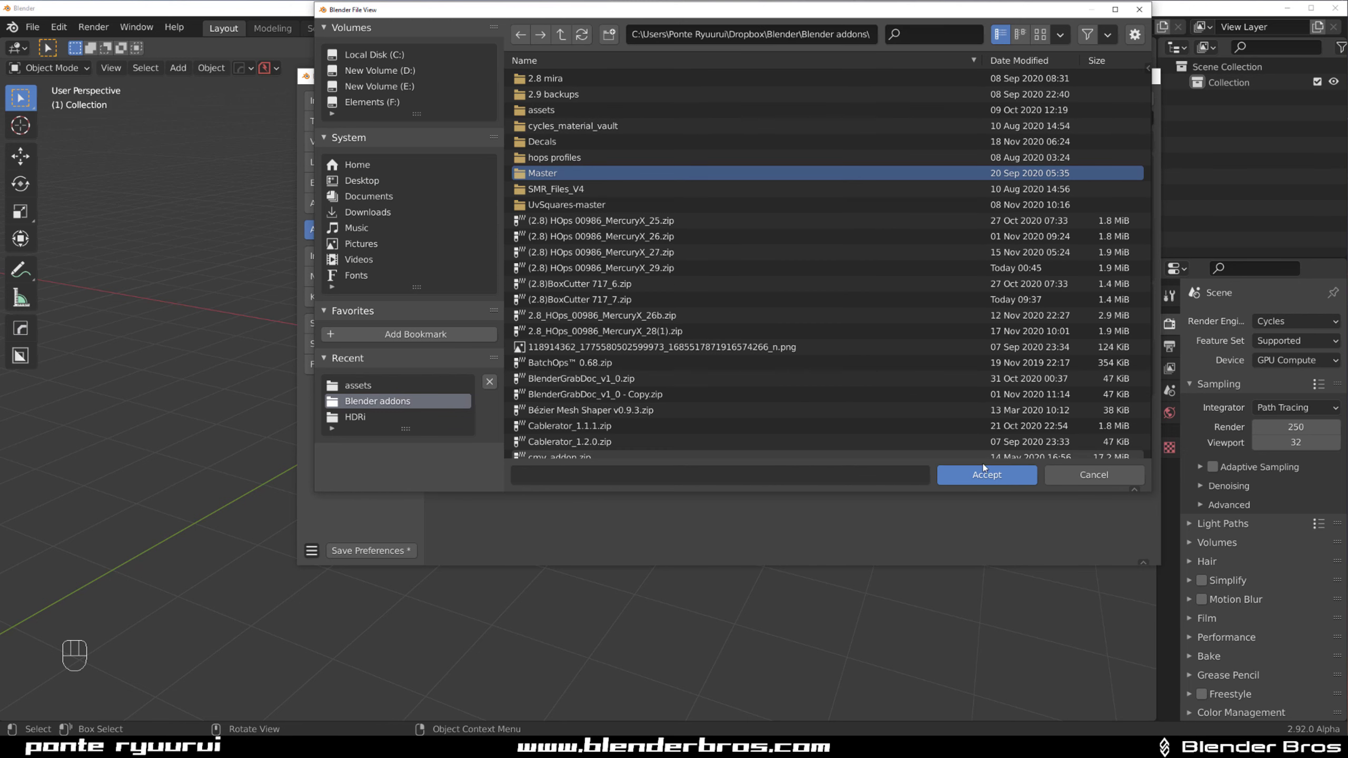
pyautogui.doubleClick(577, 175)
pyautogui.click(983, 475)
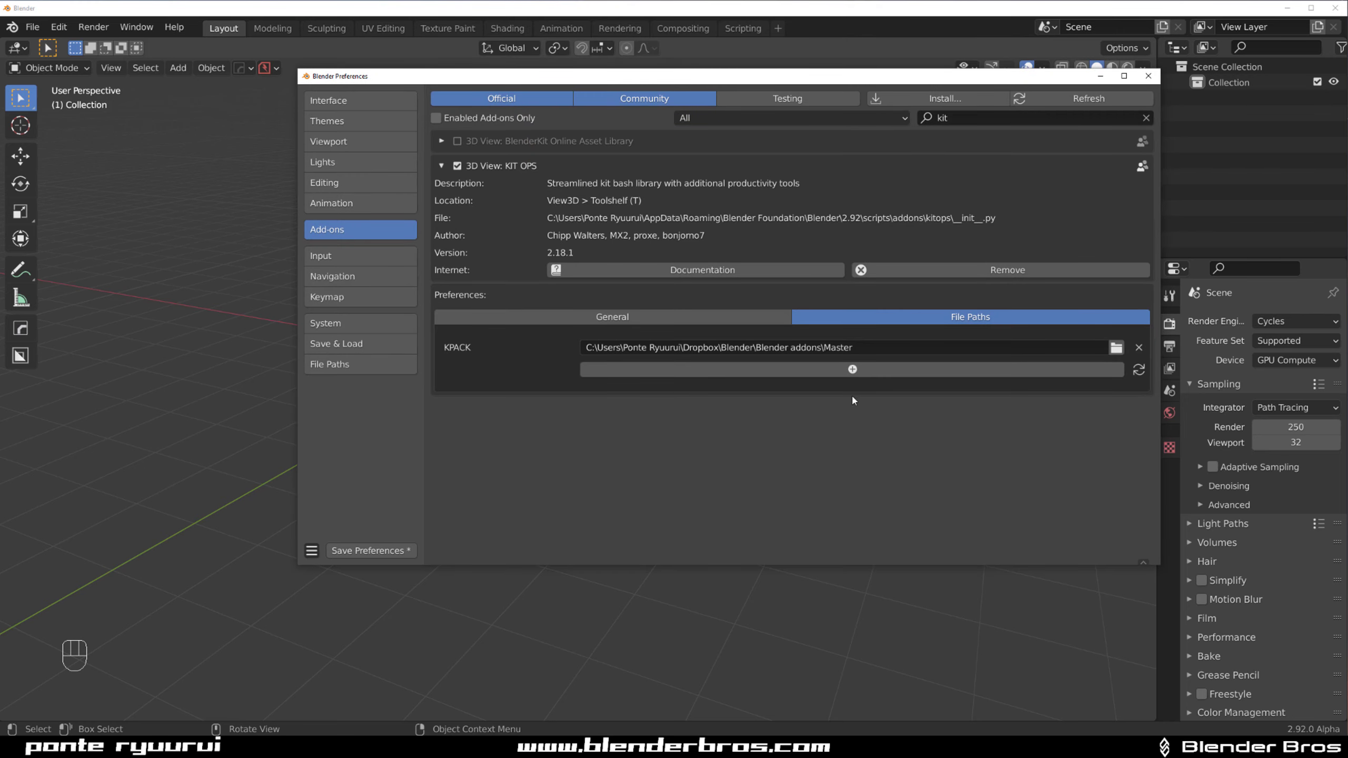
pyautogui.click(396, 553)
# Install SMR_PRO_EXPERIMENTAL_V6.zip from the Blender addons folder, and enable the SMUDGR Pro add-on with its settings expanded
pyautogui.click(965, 100)
pyautogui.scroll(-10, 701, 287)
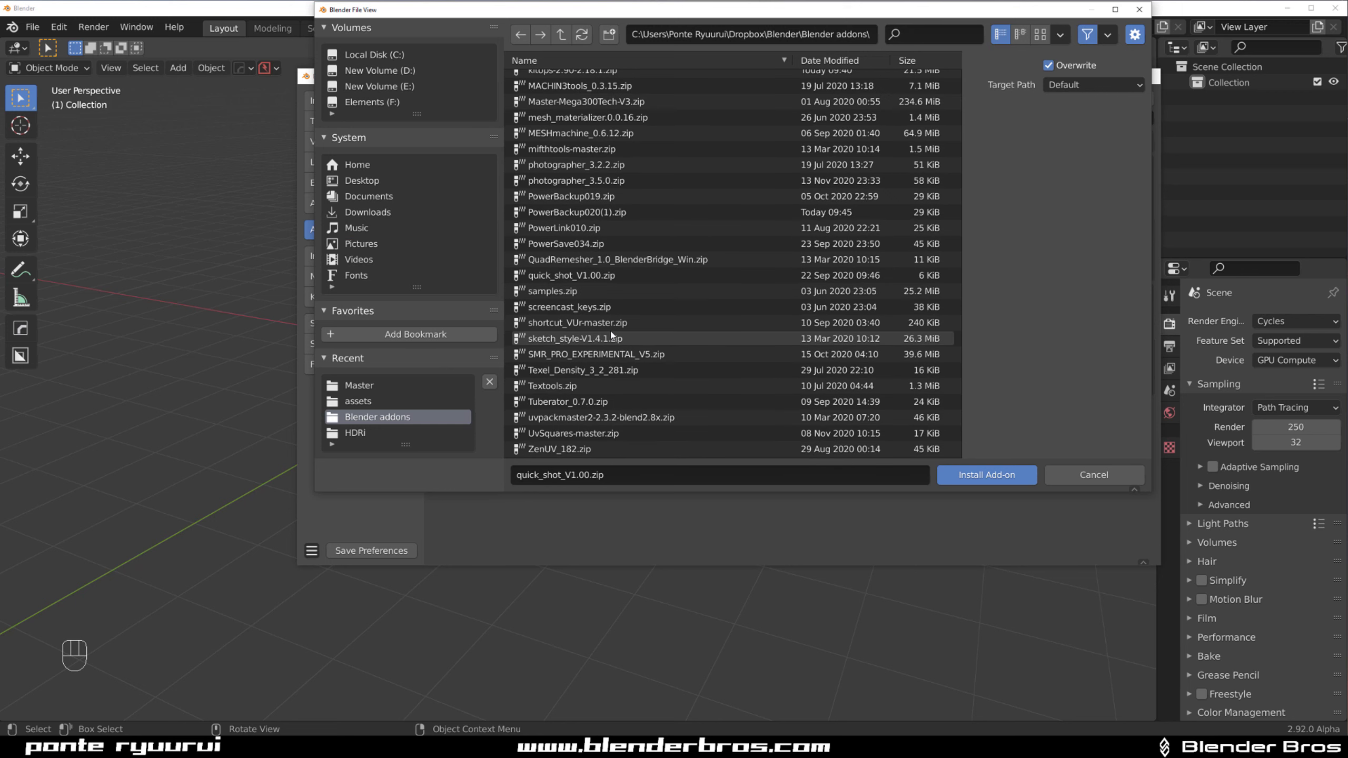
pyautogui.click(594, 354)
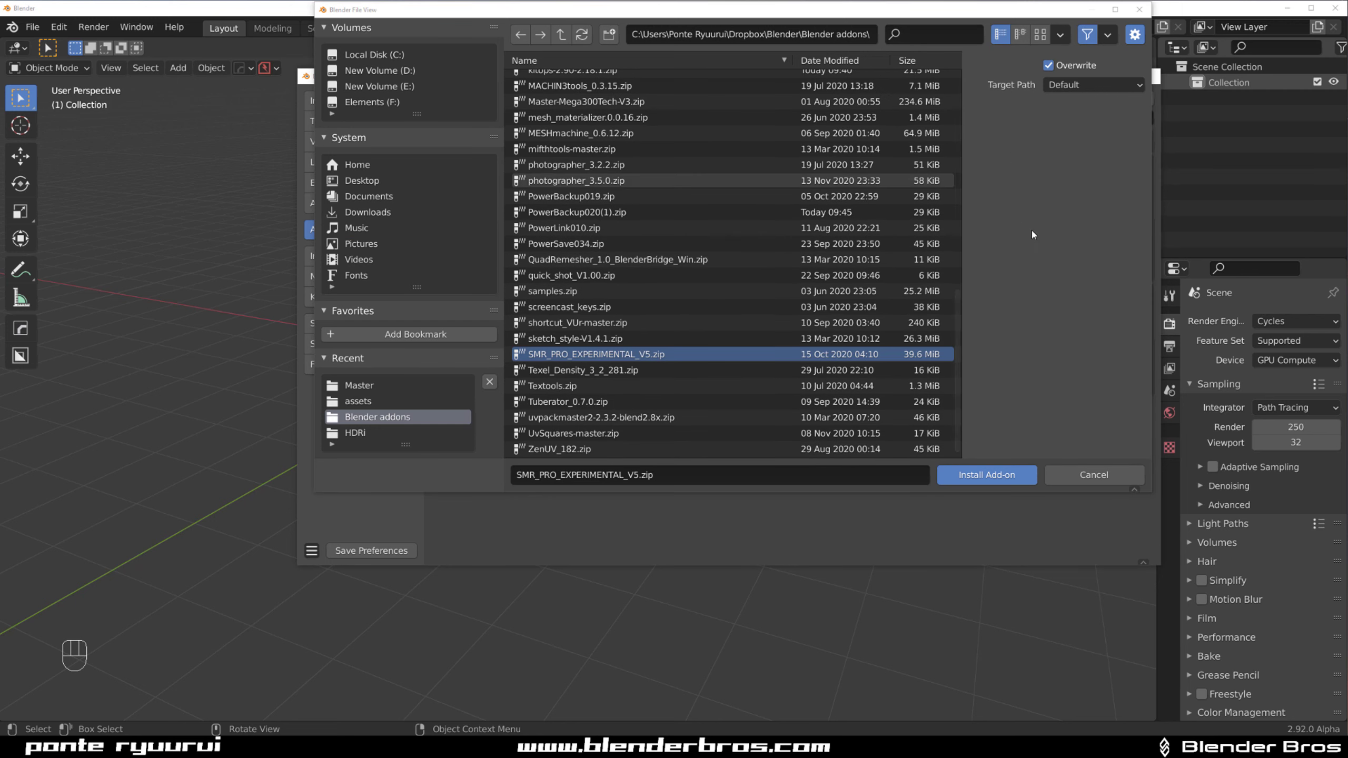
pyautogui.scroll(5, 586, 286)
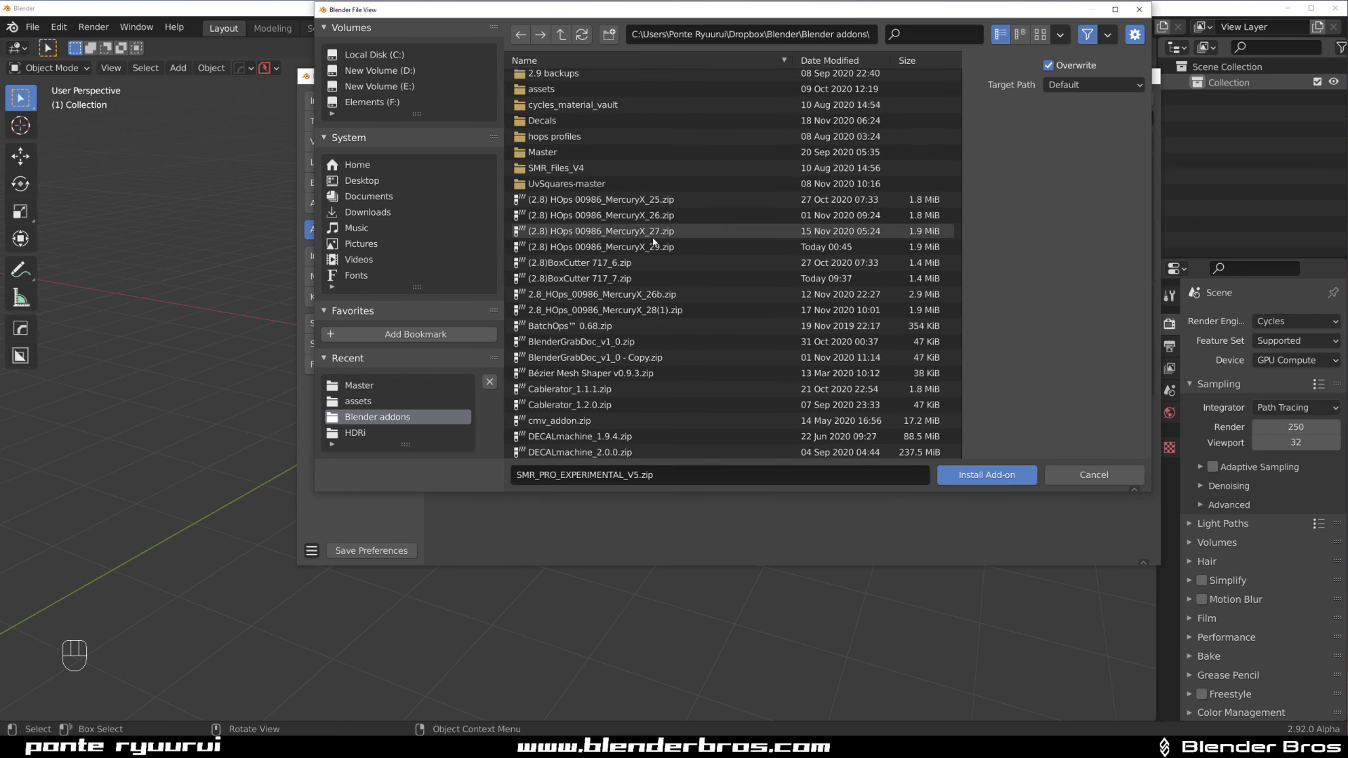
pyautogui.scroll(-5, 587, 285)
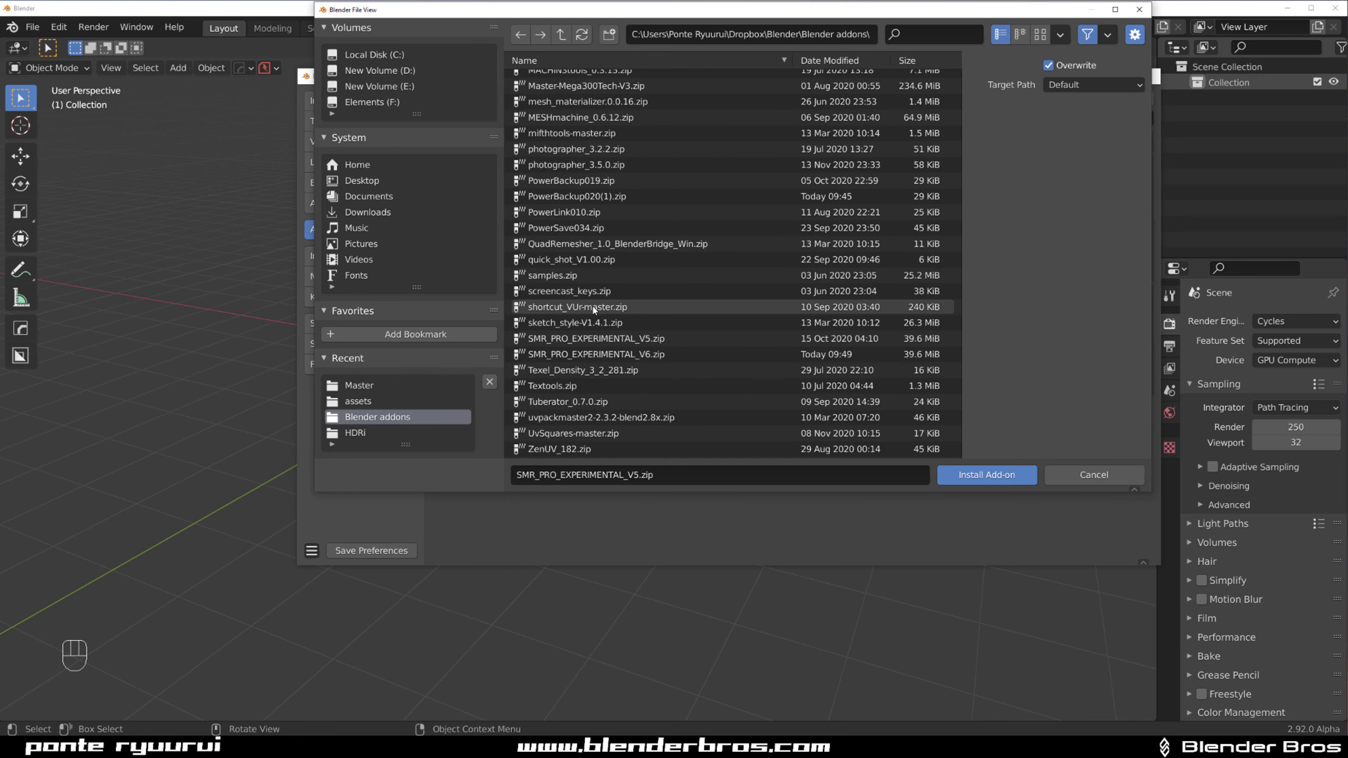
pyautogui.click(615, 354)
pyautogui.click(986, 475)
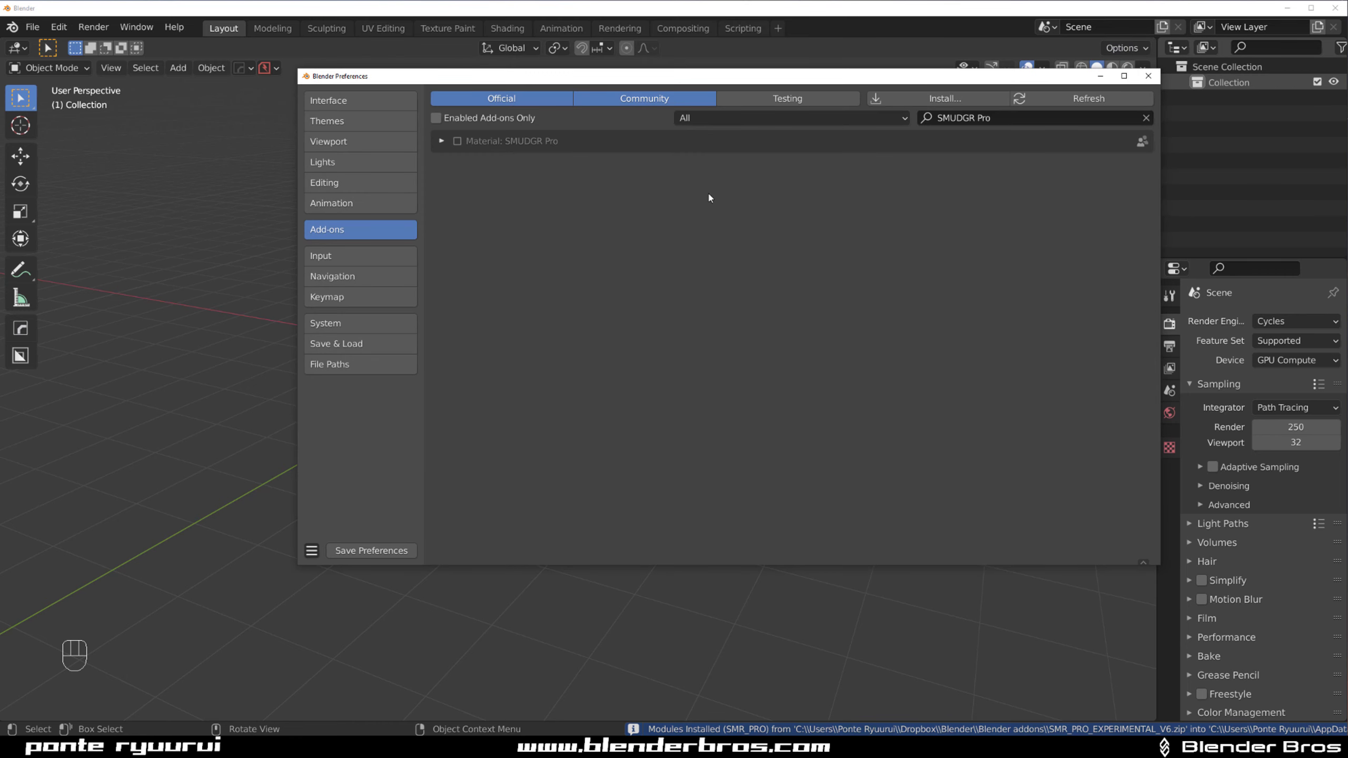
pyautogui.click(457, 141)
pyautogui.click(441, 141)
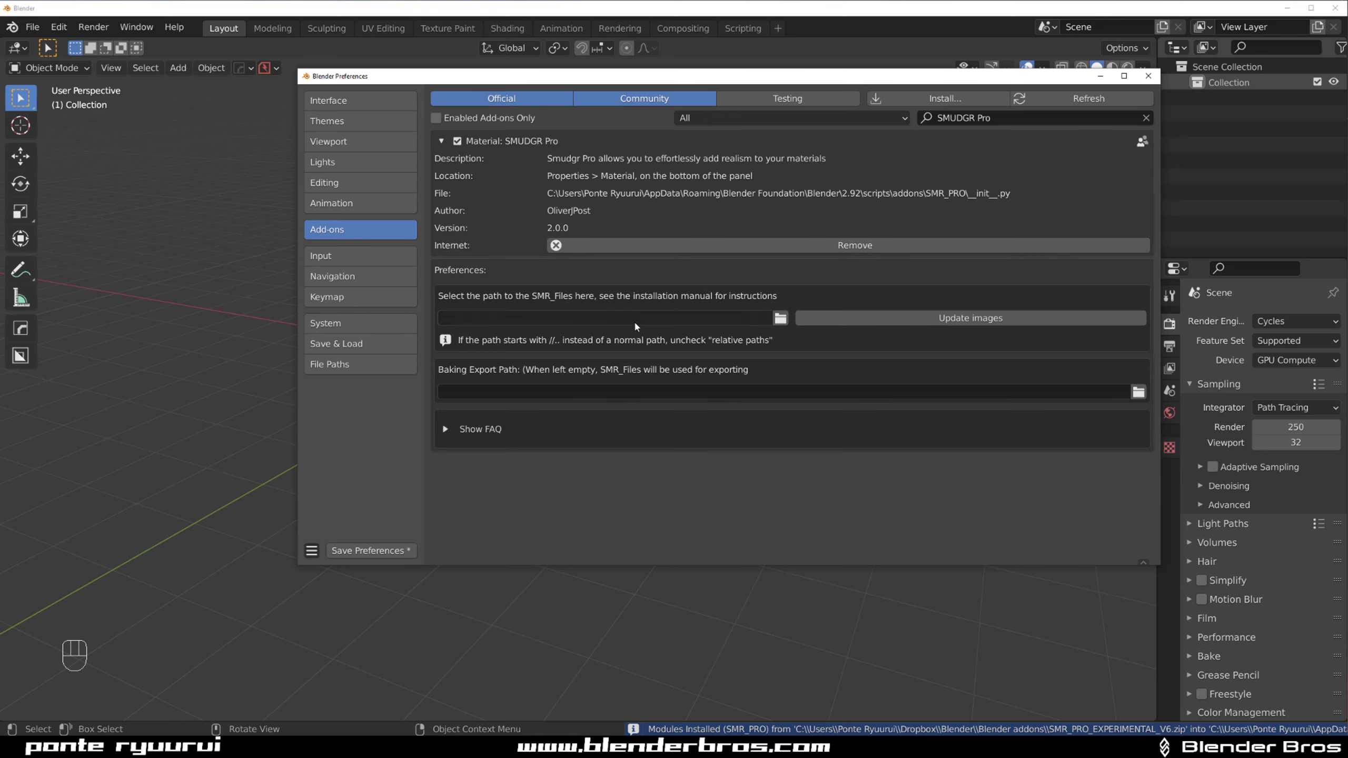
# Set SMUDGR Pro's SMR_Files path to the SMR_Files_V4 folder inside Blender addons, and save the preferences
pyautogui.click(781, 317)
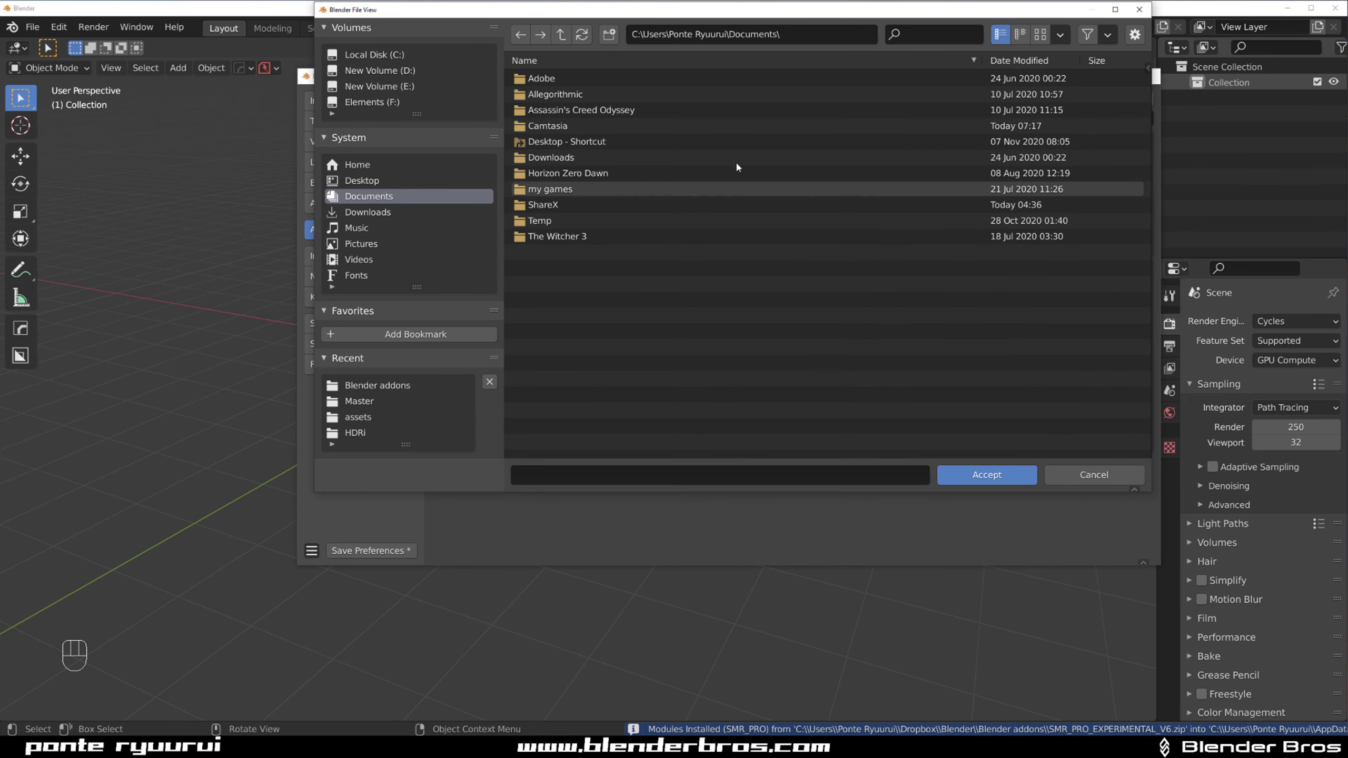
pyautogui.click(387, 181)
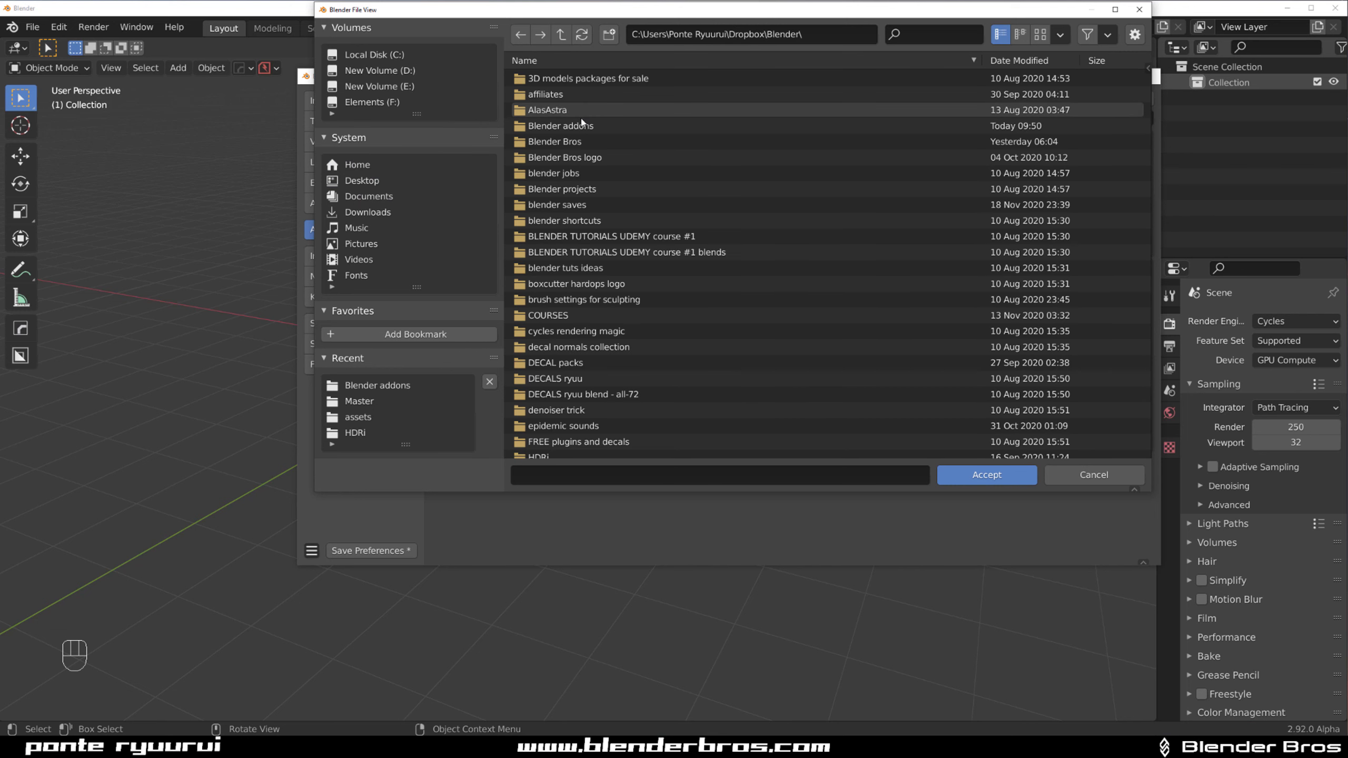
pyautogui.doubleClick(582, 124)
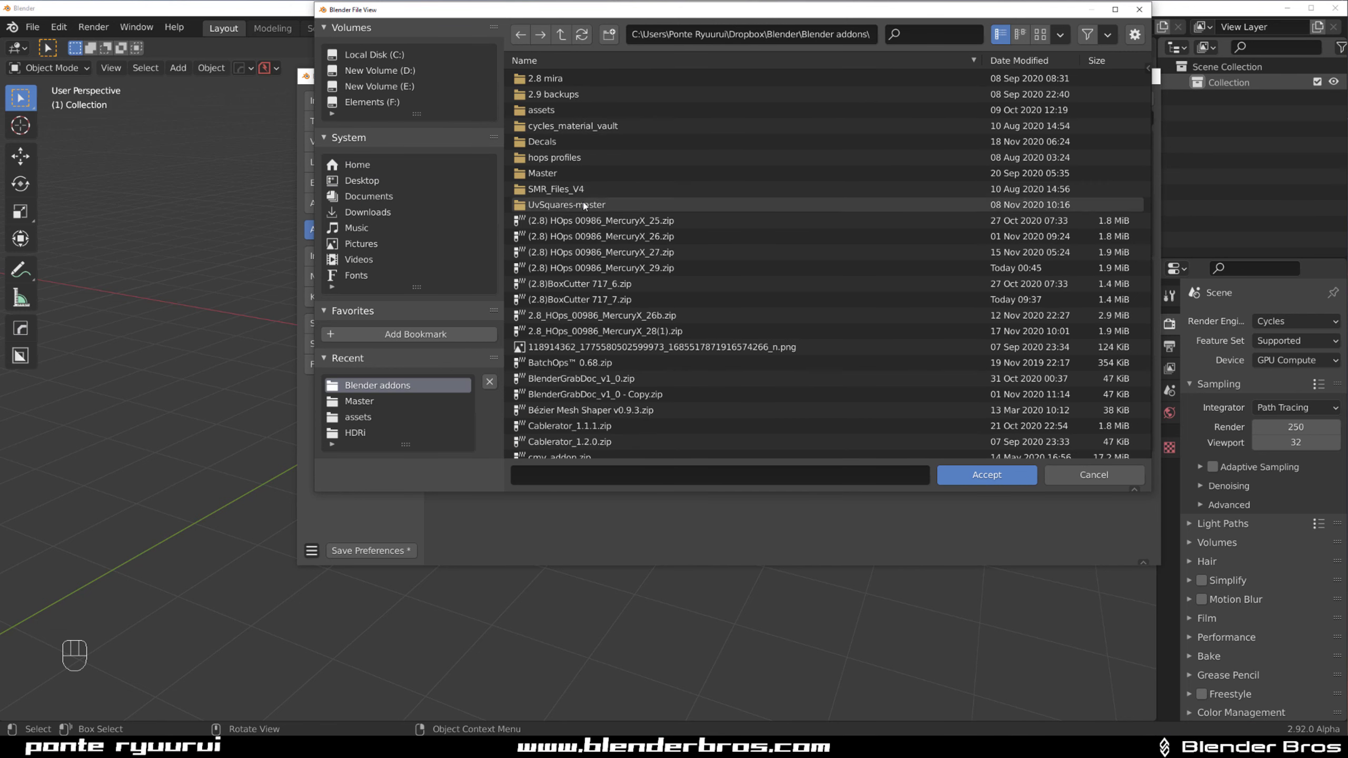
pyautogui.click(588, 187)
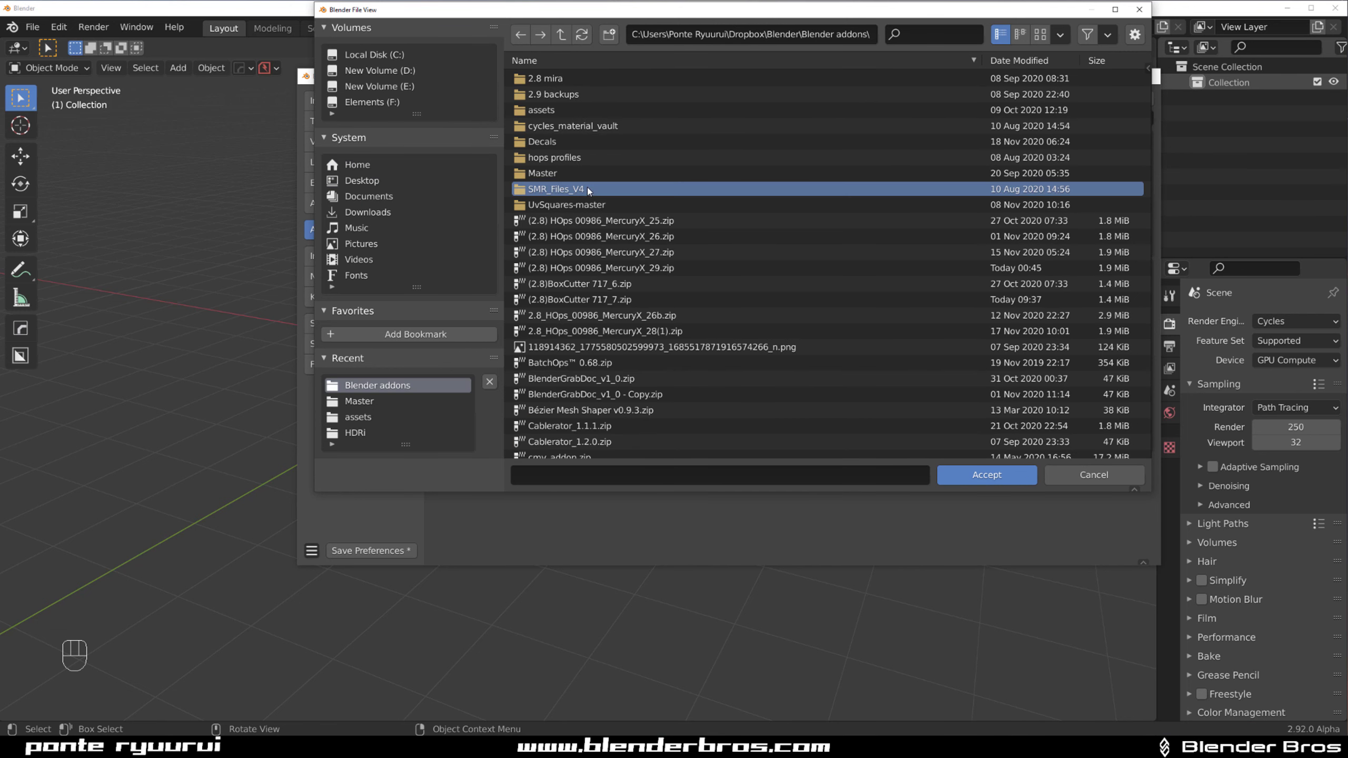
pyautogui.click(978, 476)
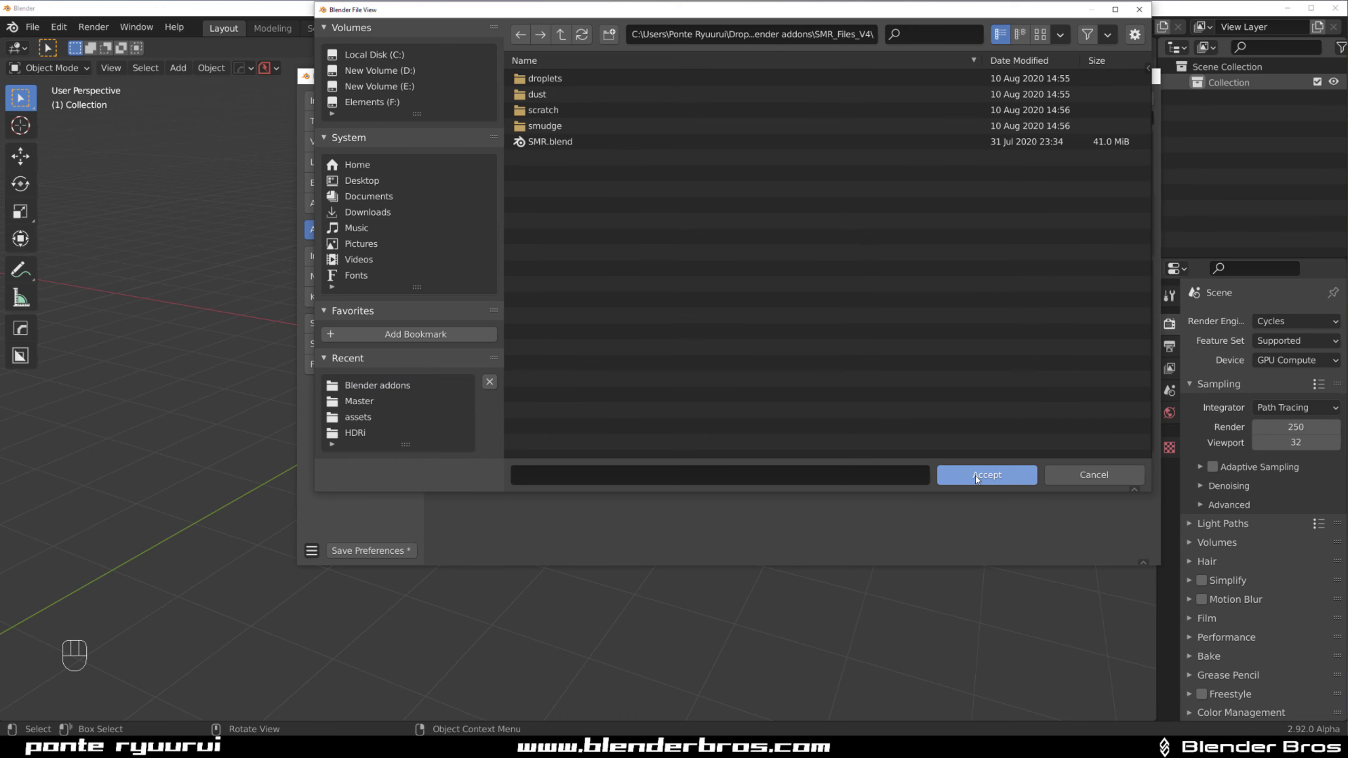
pyautogui.click(981, 477)
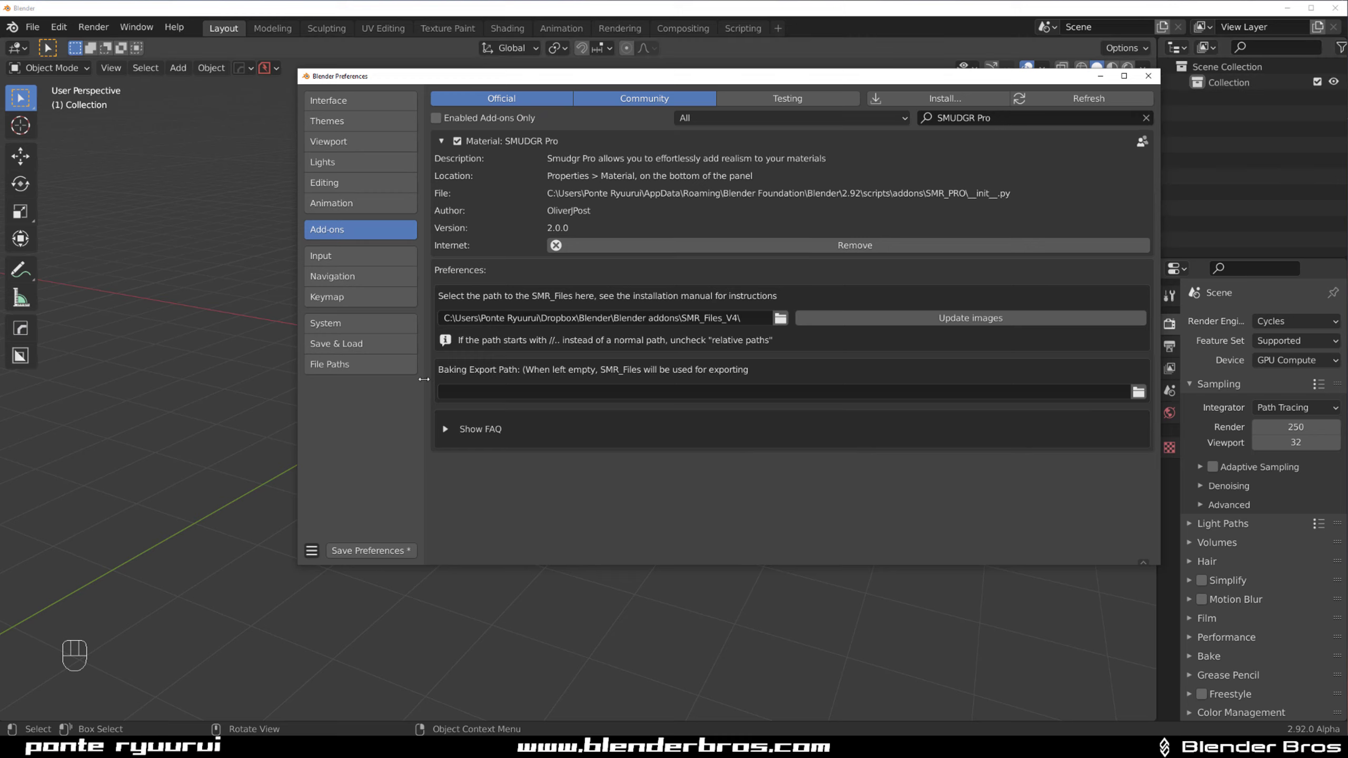
pyautogui.click(372, 551)
# Deactivate the Mirror tool in the MACHIN3tools add-on settings, save the preferences, and close the Preferences window
pyautogui.click(1038, 114)
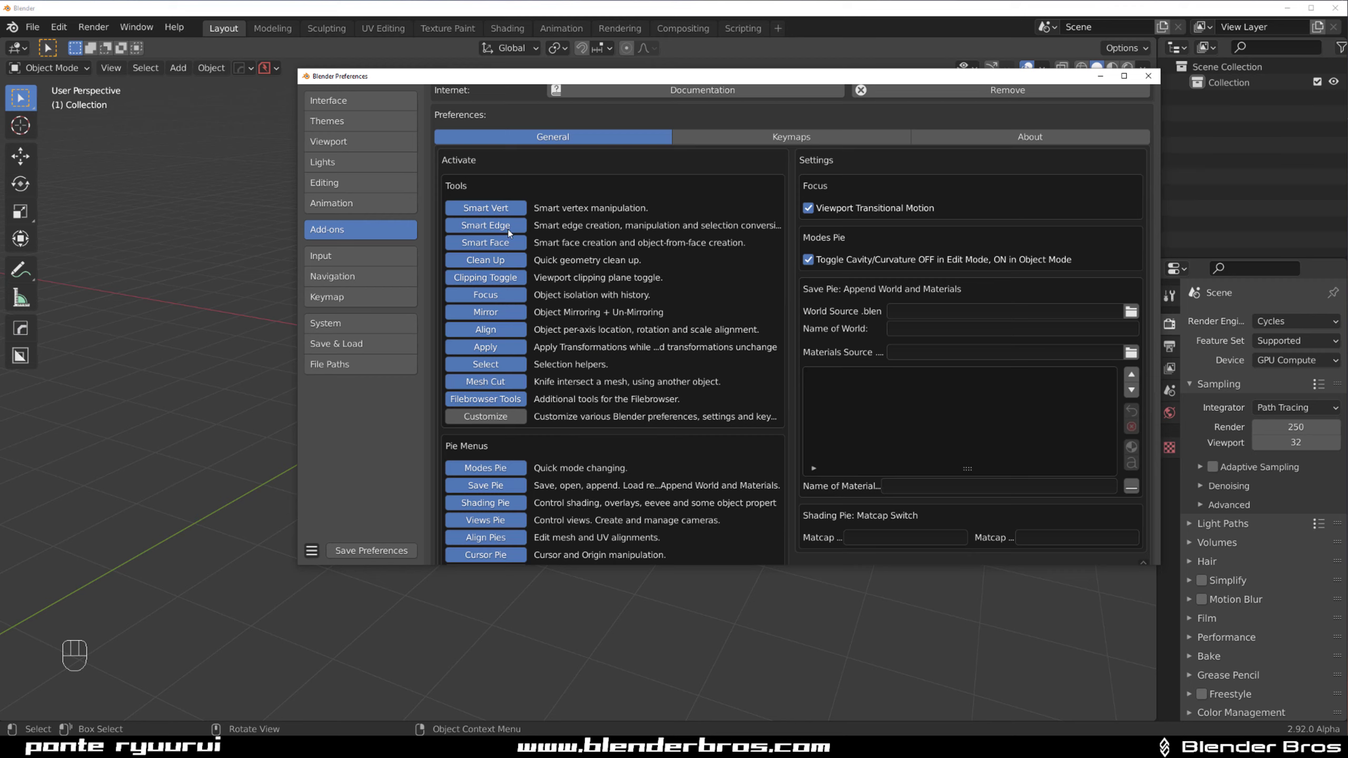
pyautogui.click(487, 313)
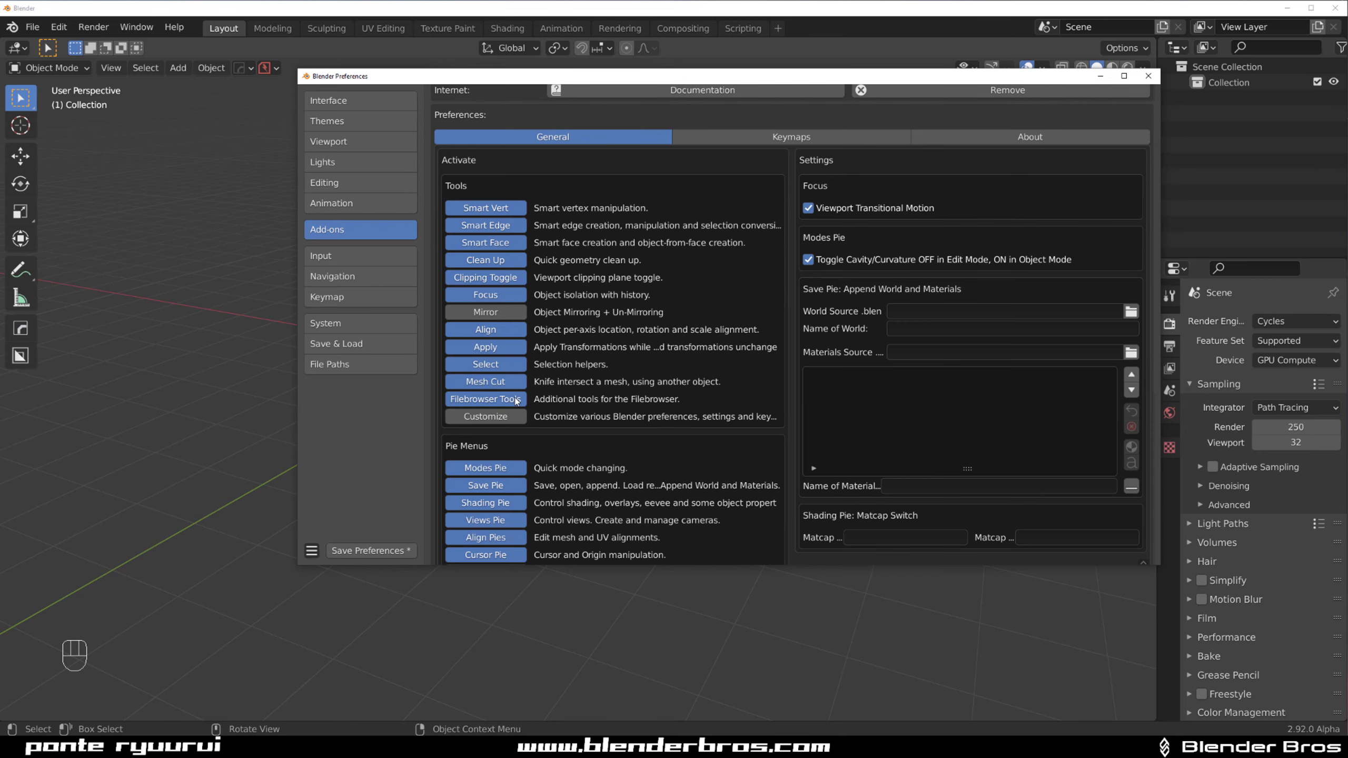
pyautogui.scroll(-6, 561, 313)
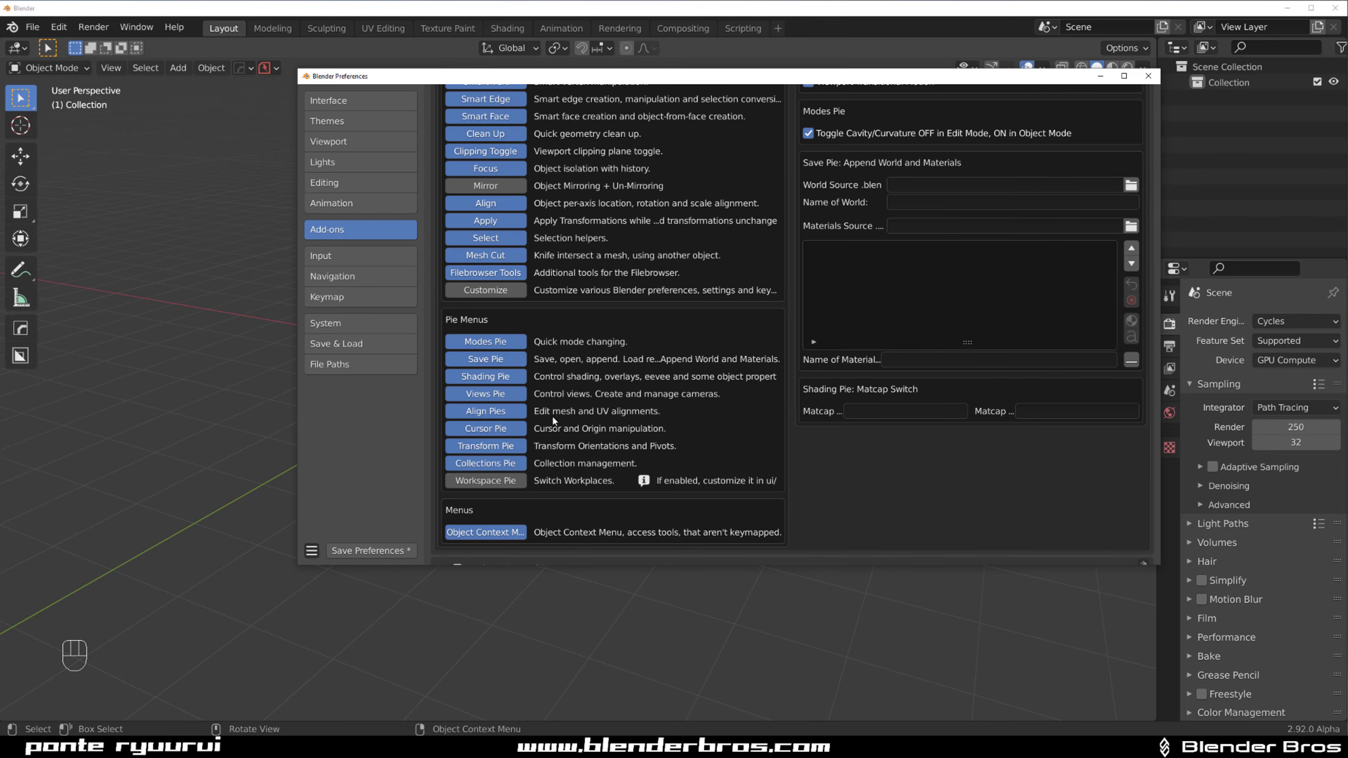
pyautogui.scroll(-1, 555, 417)
pyautogui.click(393, 549)
pyautogui.scroll(14, 923, 292)
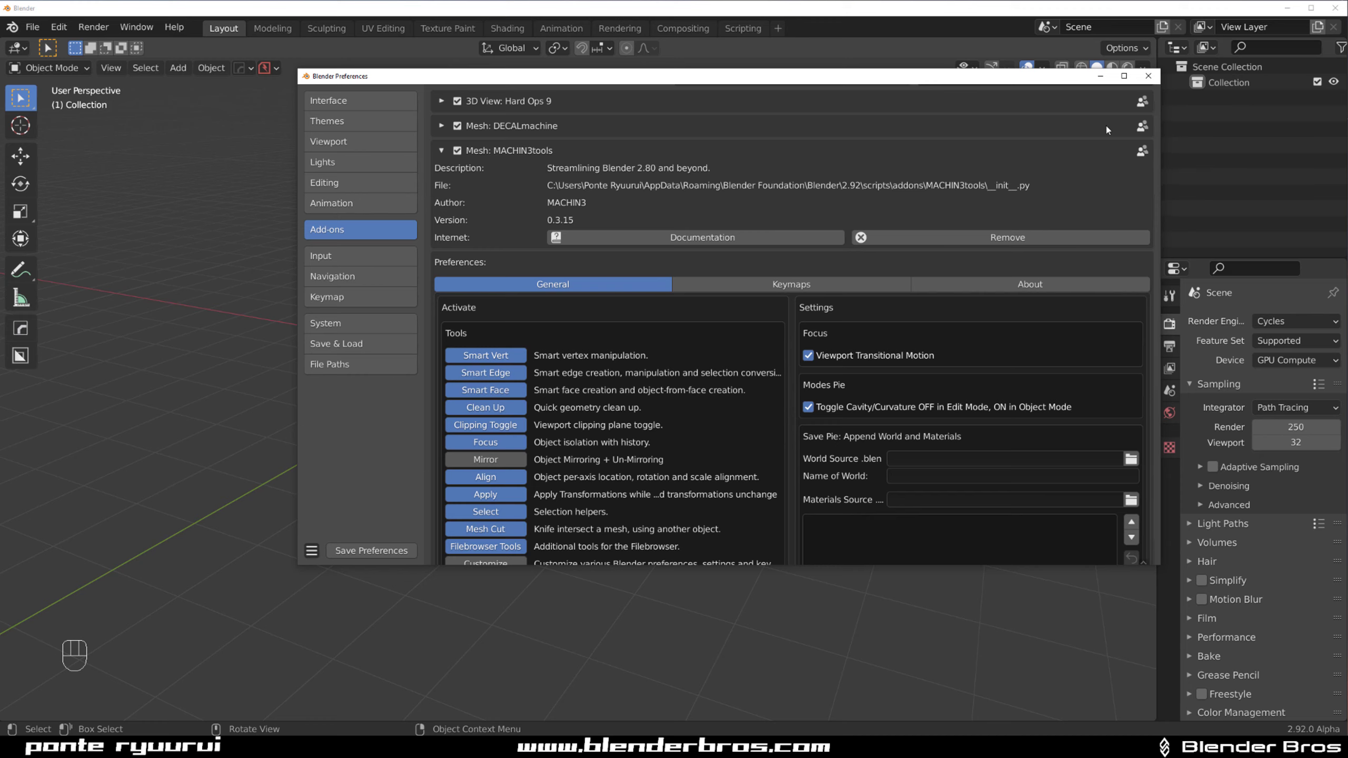
pyautogui.click(1148, 76)
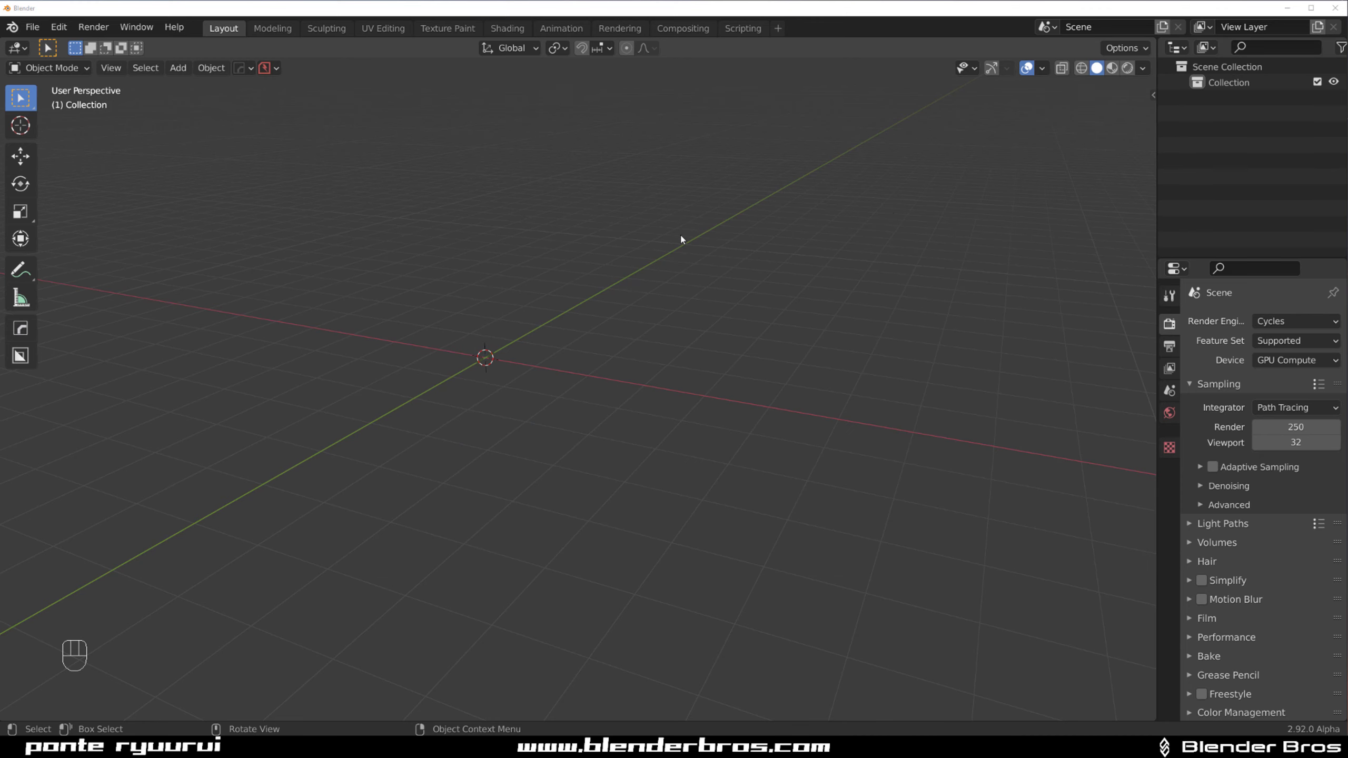
# Save the current empty scene and view as the startup file
pyautogui.moveTo(638, 254)
pyautogui.mouseDown(button='middle')
pyautogui.moveTo(692, 214)
pyautogui.moveTo(652, 247)
pyautogui.mouseUp(button='middle')
pyautogui.click(33, 26)
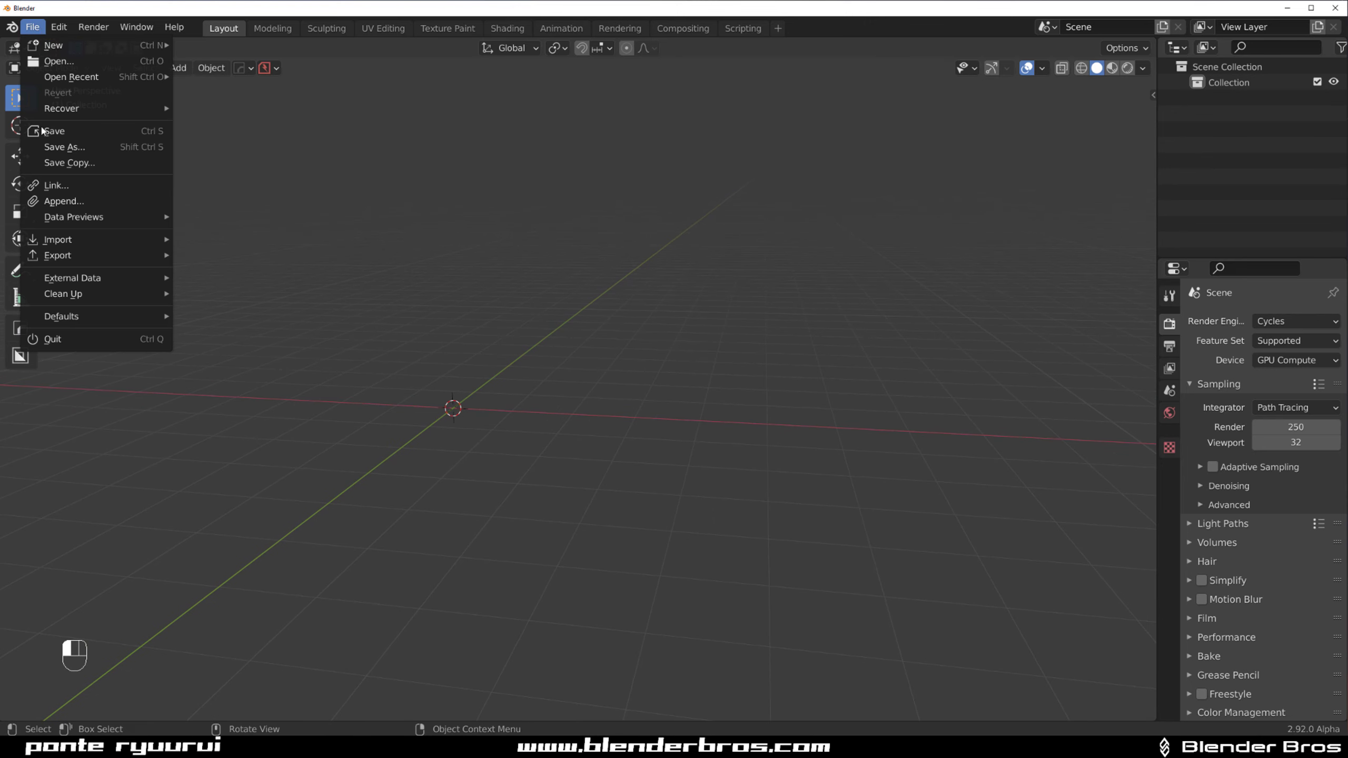
pyautogui.moveTo(107, 316)
pyautogui.click(239, 316)
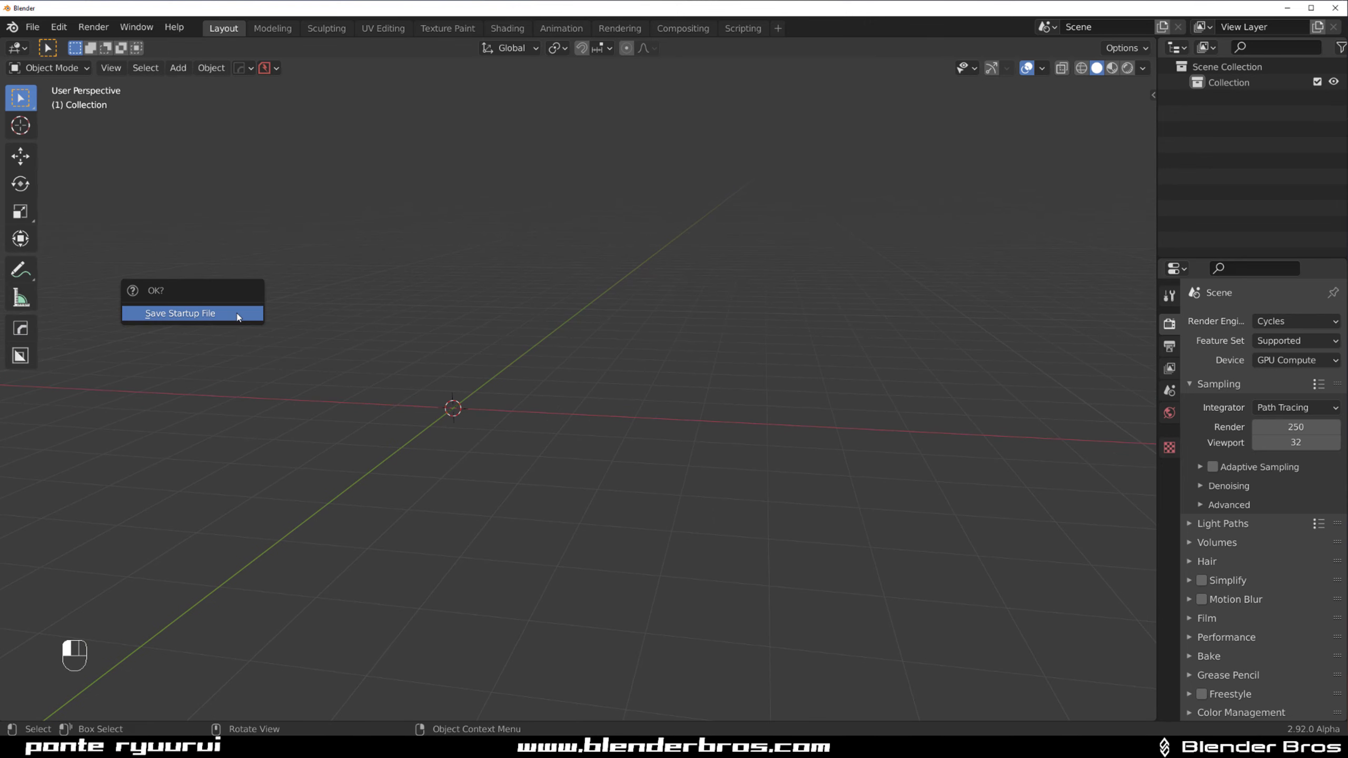
pyautogui.click(241, 314)
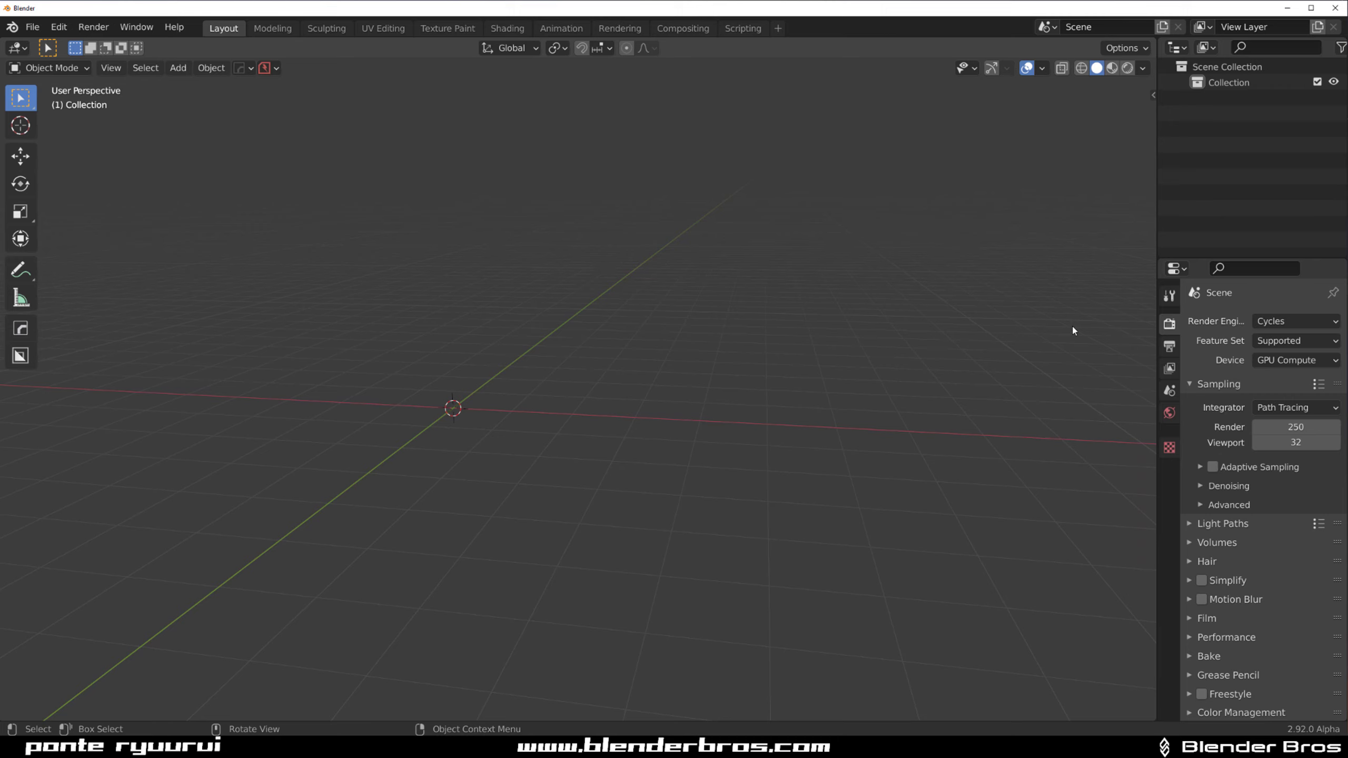
# Start a PowerBackup of the preferences in PowerSave, and delete the existing prefs.powerbackup file from the PowerSave folder
pyautogui.press('n')
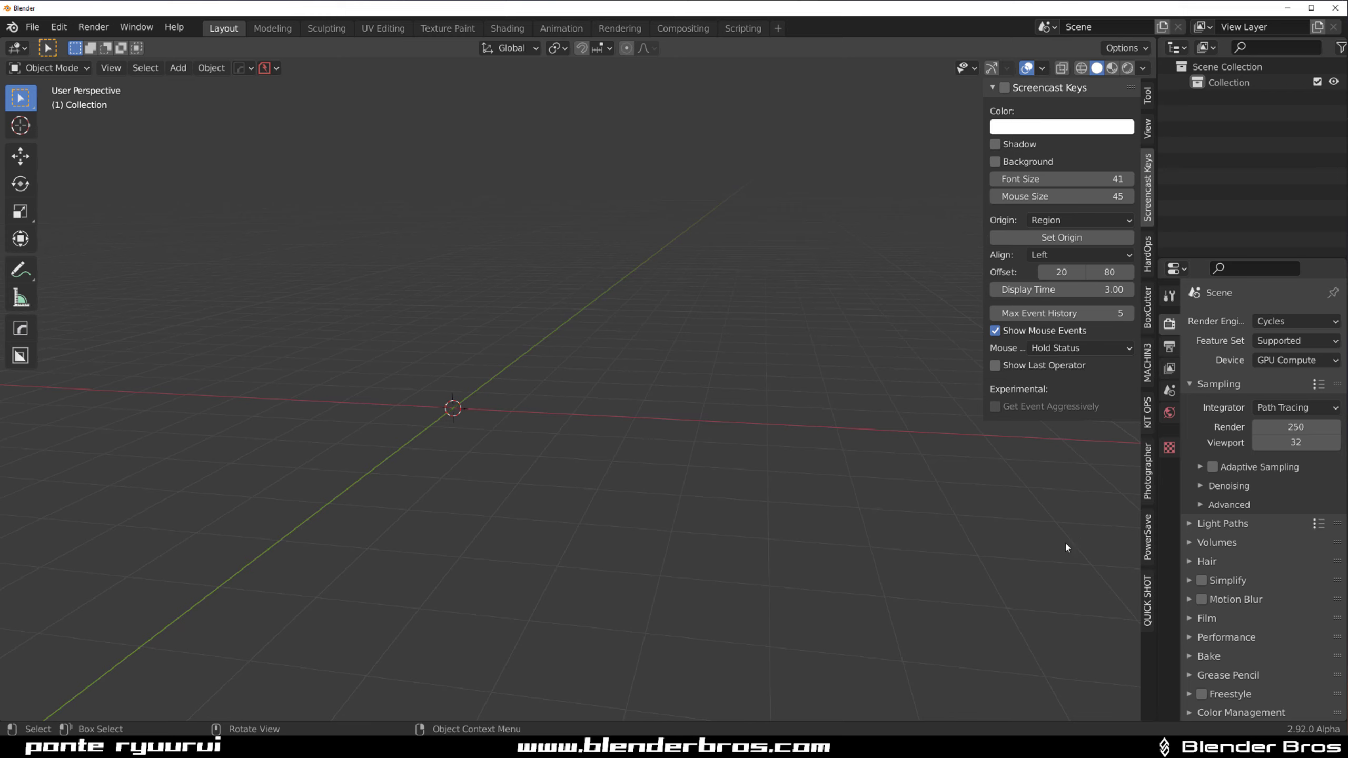
pyautogui.click(1147, 548)
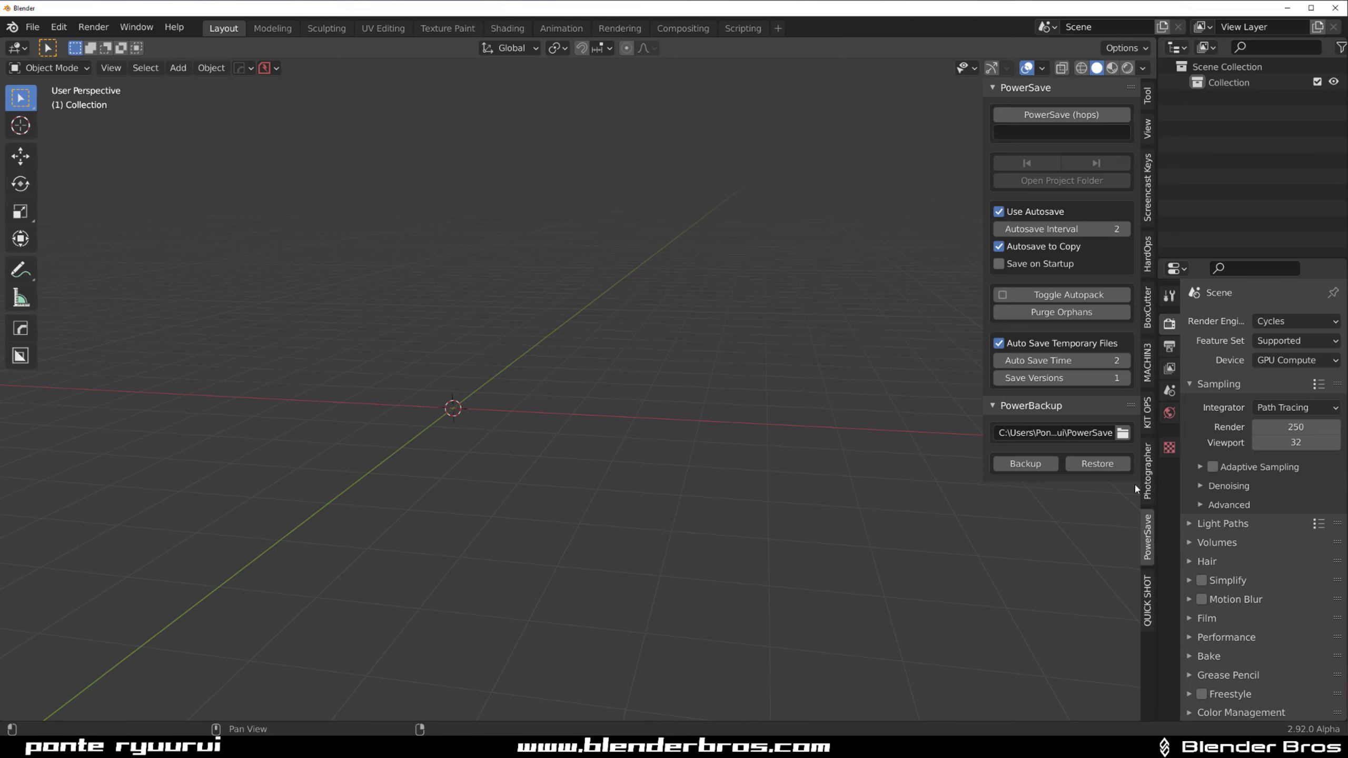
pyautogui.click(1025, 463)
pyautogui.click(535, 131)
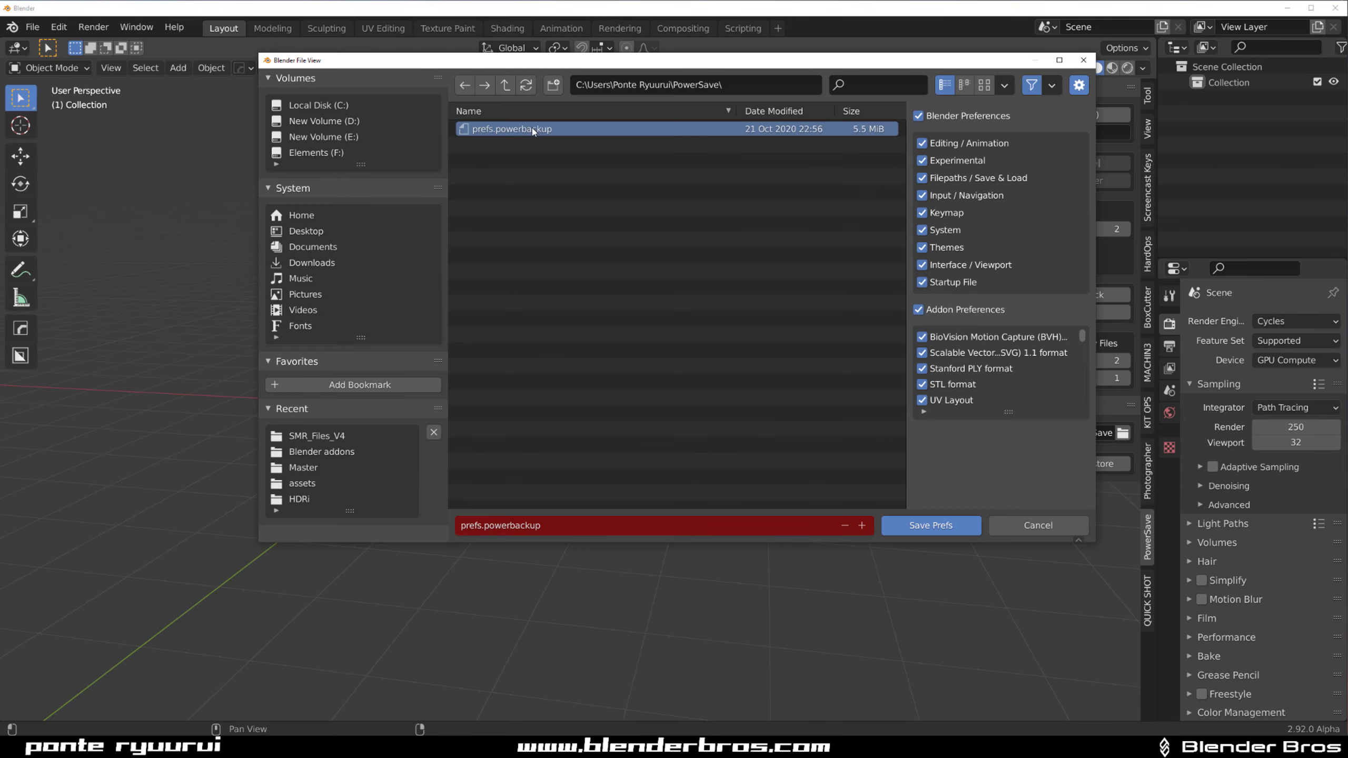
pyautogui.press('x')
pyautogui.click(555, 141)
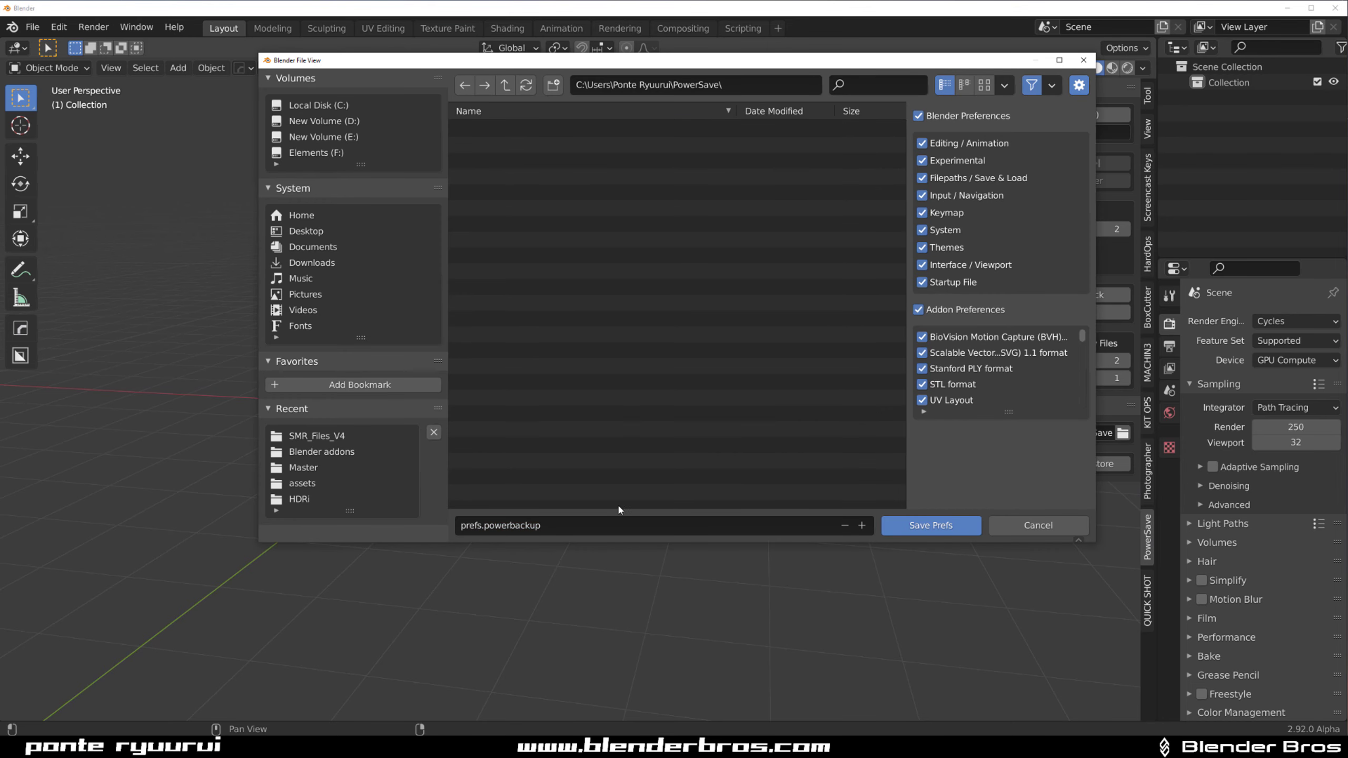
# Save the Blender and add-on preferences backup as prefs.powerbackup in the PowerSave folder
pyautogui.click(533, 529)
pyautogui.press('Return')
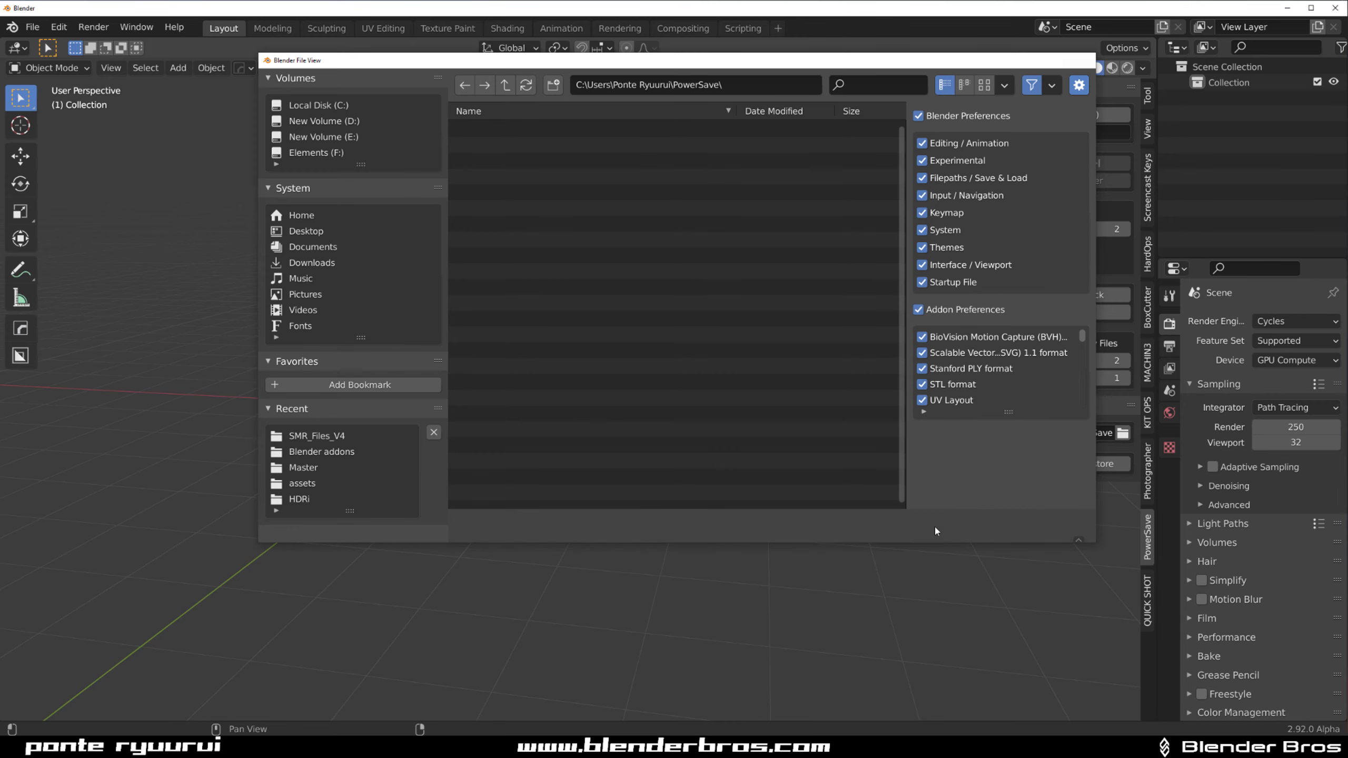
pyautogui.click(934, 524)
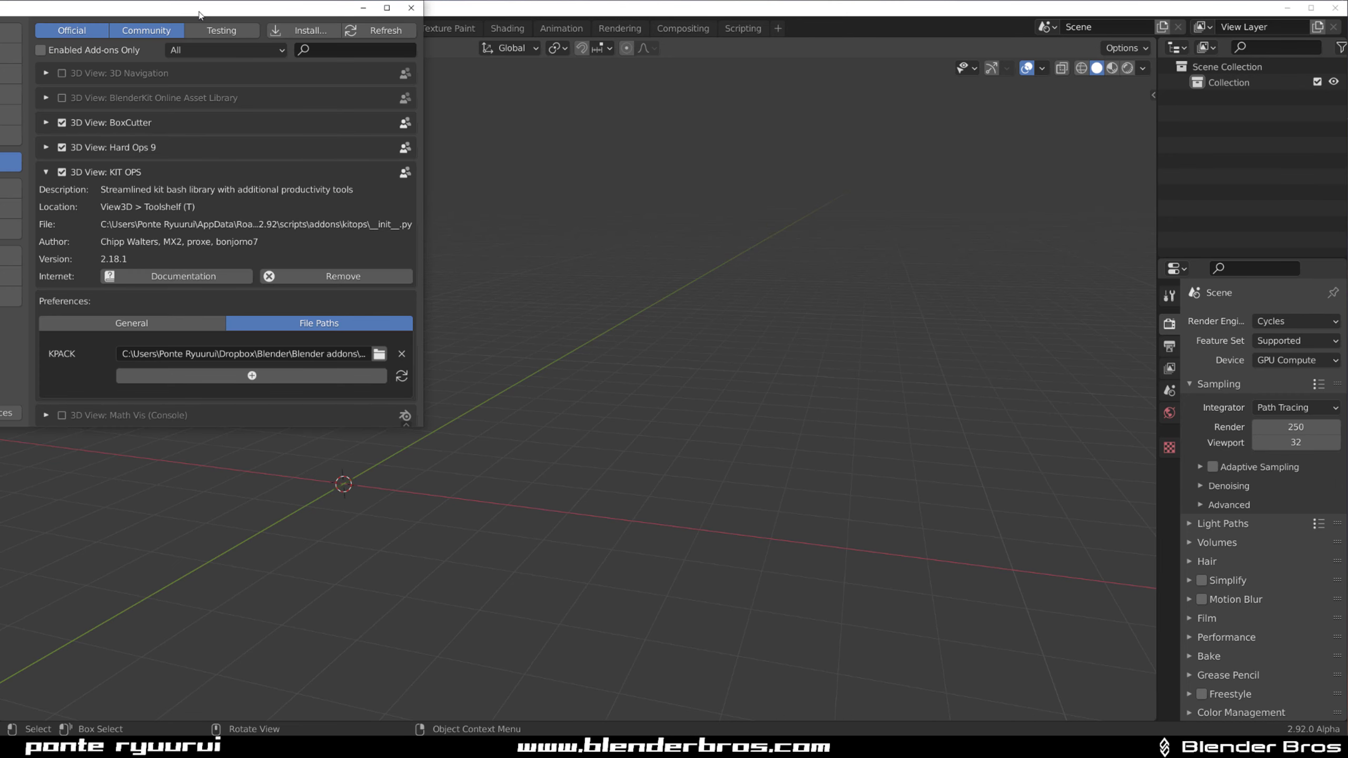
# Install ZenUV_182.zip from the Blender addons folder, and enable the Zen UV add-on
pyautogui.moveTo(200, 14); pyautogui.dragTo(796, 123)
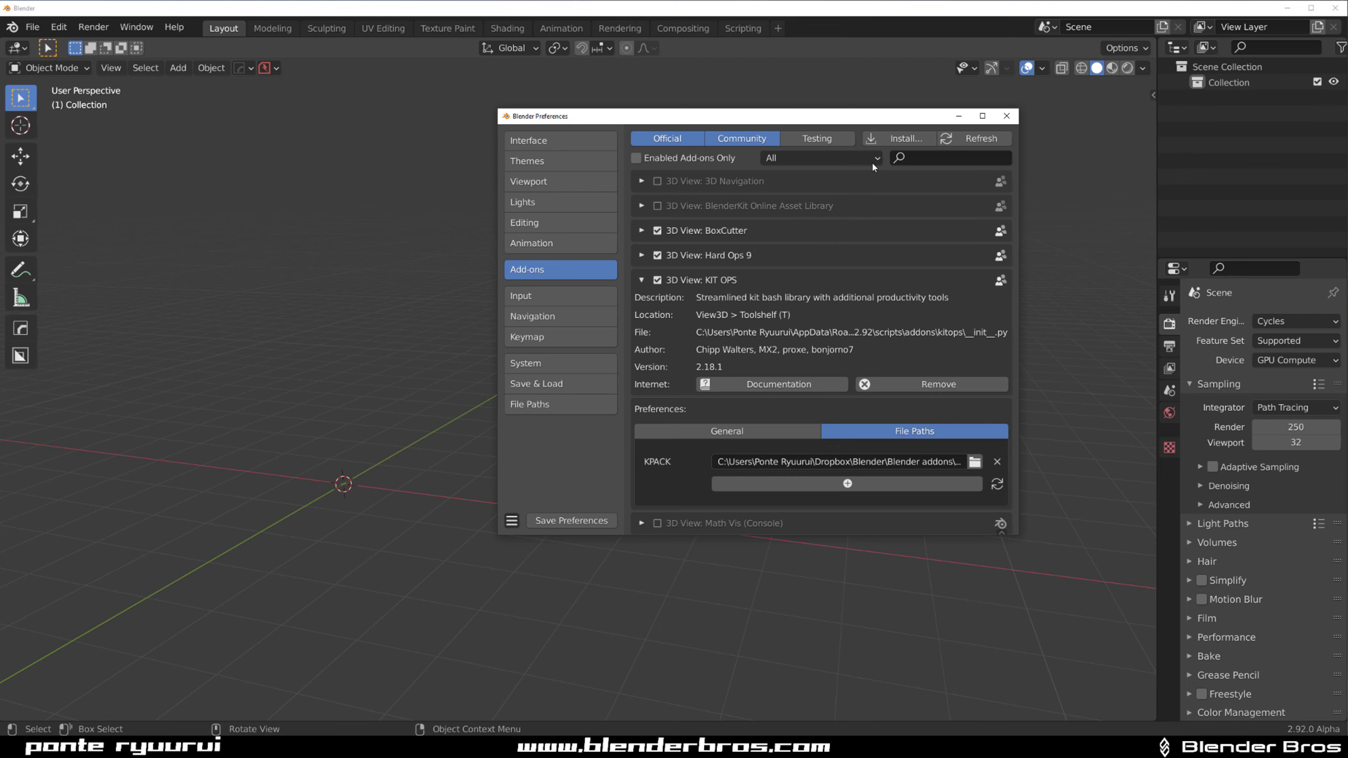
pyautogui.click(888, 140)
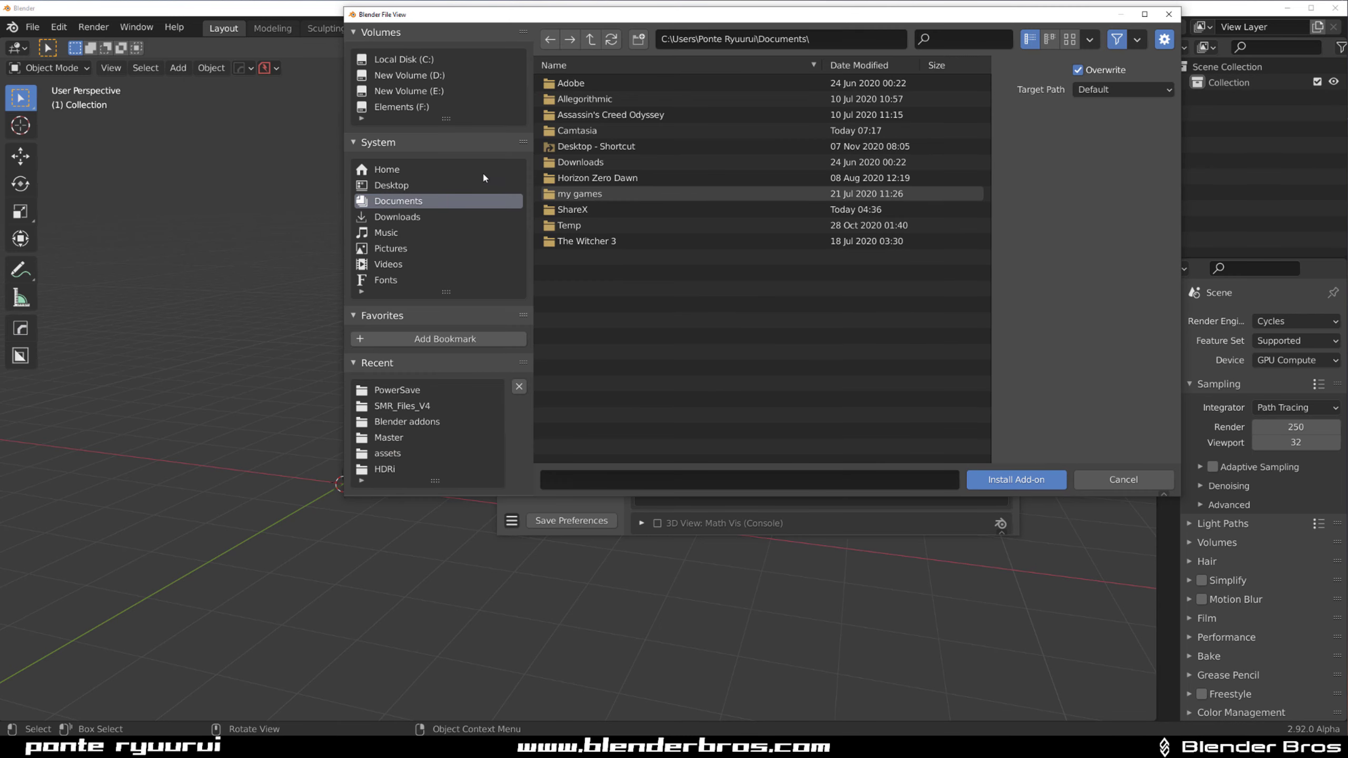
pyautogui.click(470, 184)
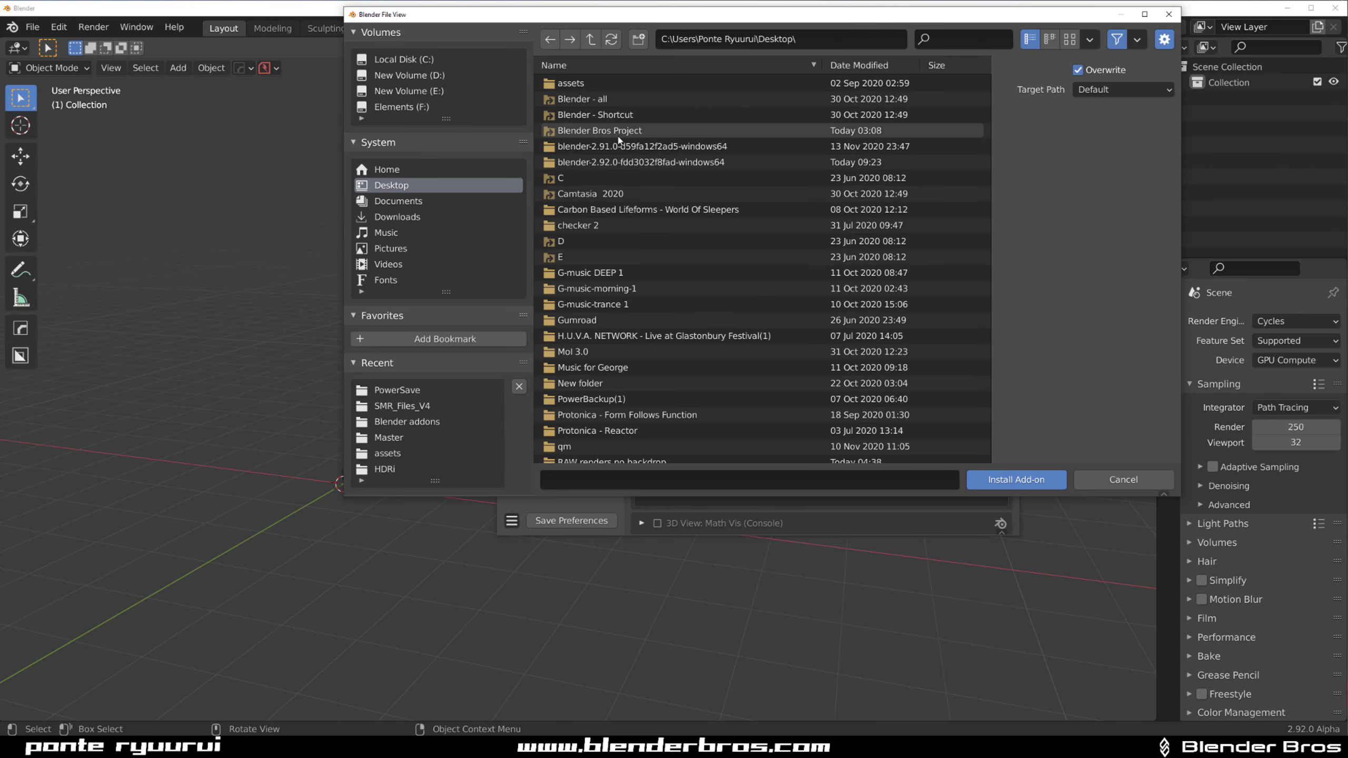
pyautogui.click(617, 102)
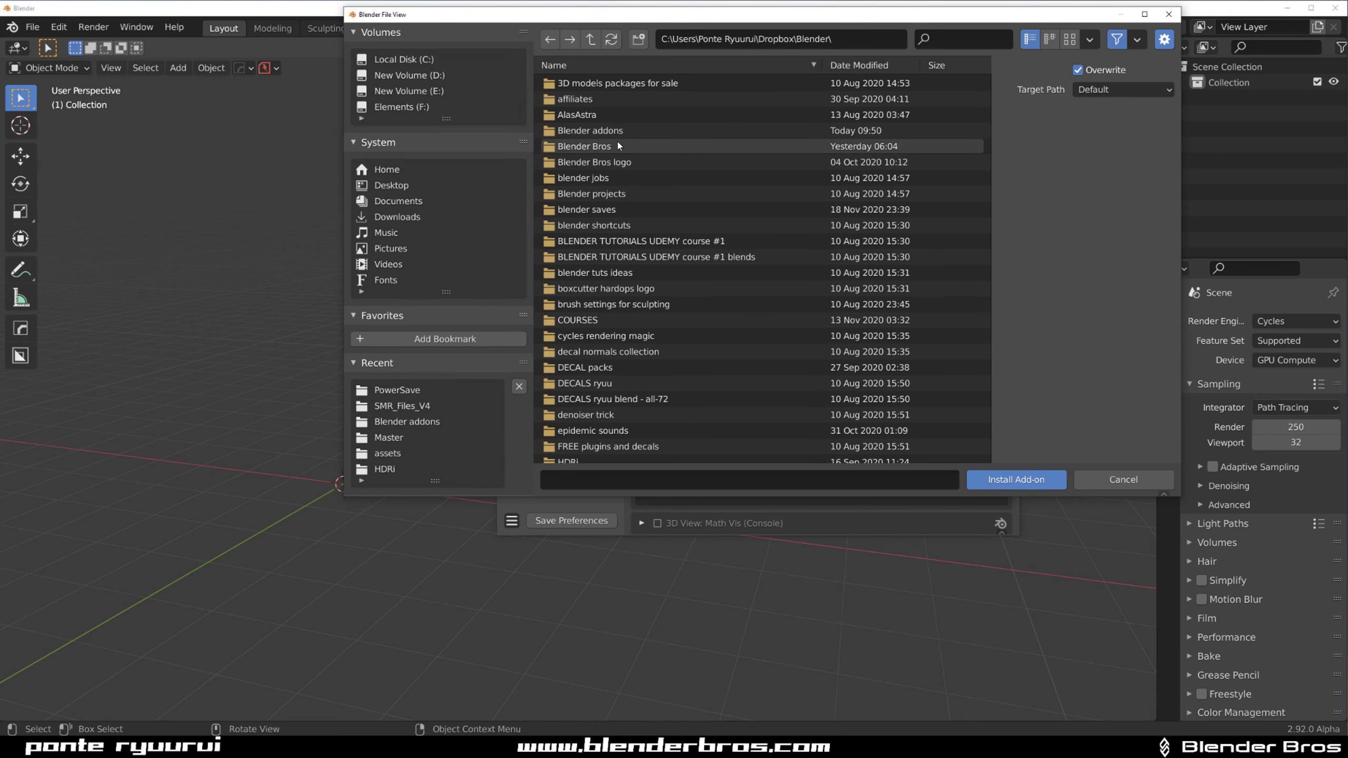
pyautogui.click(493, 185)
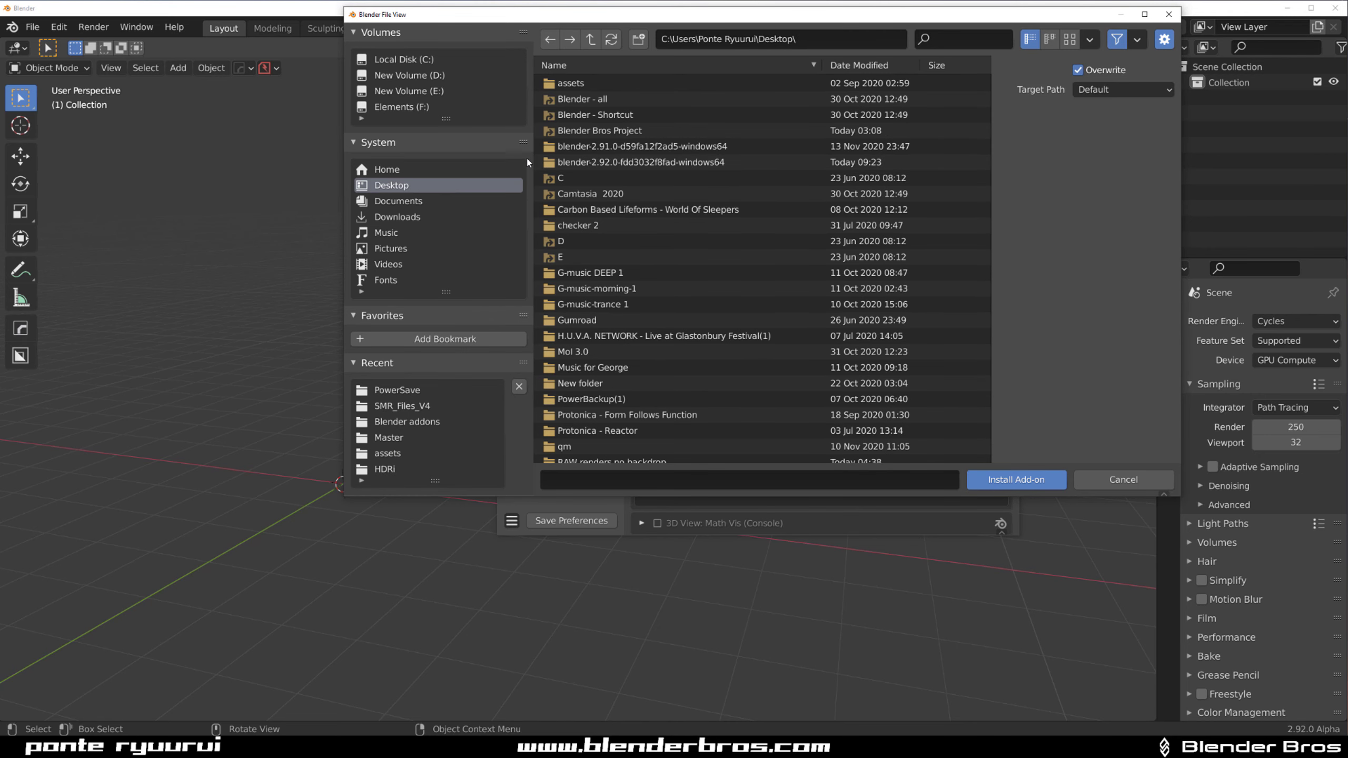
pyautogui.click(623, 101)
pyautogui.click(621, 130)
pyautogui.scroll(-4, 743, 287)
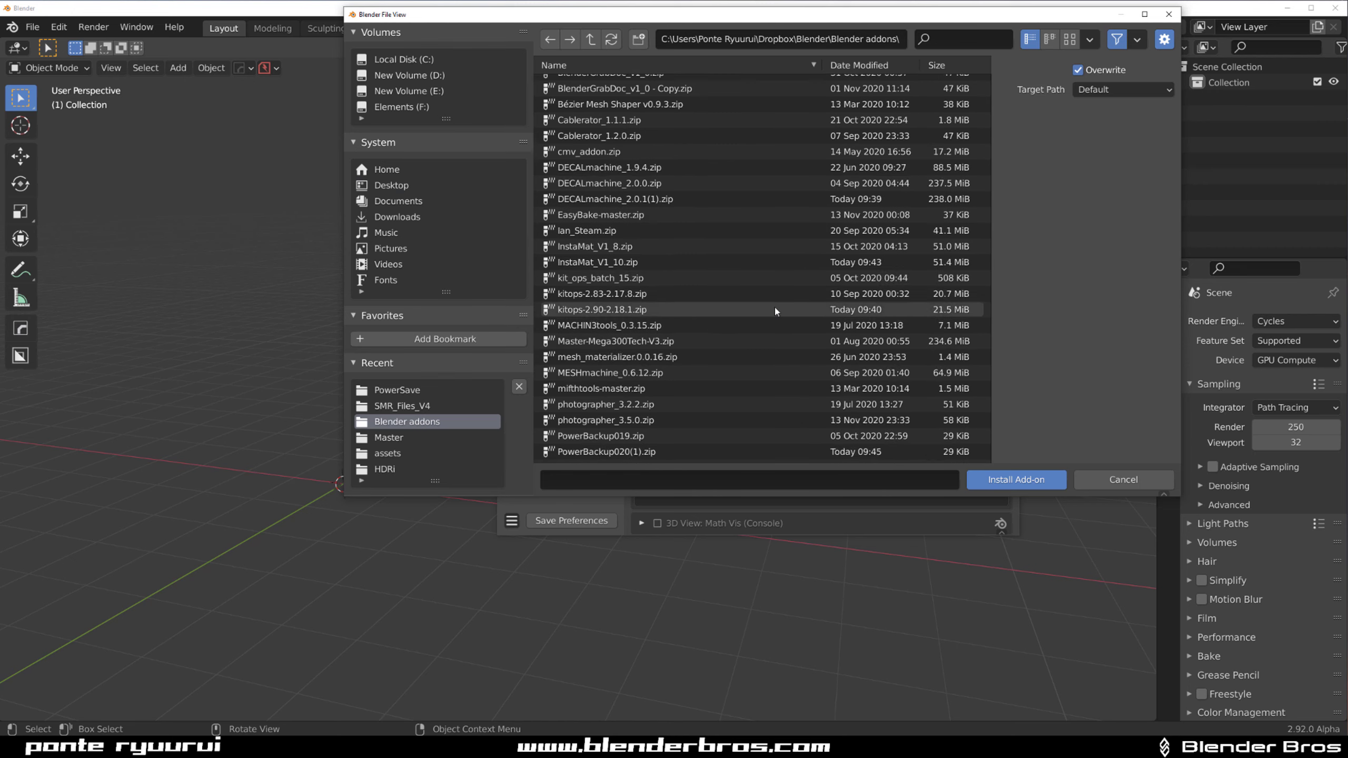
pyautogui.scroll(-5, 758, 293)
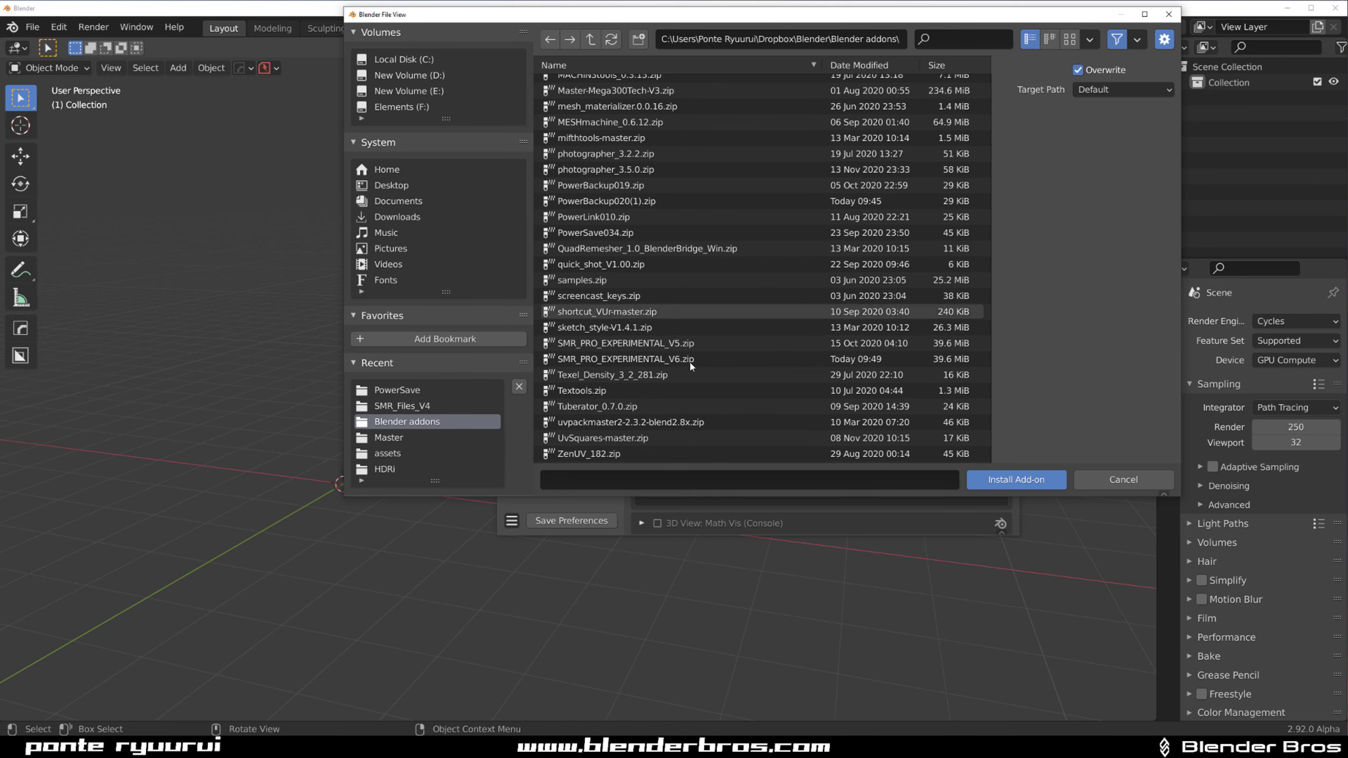
pyautogui.click(673, 455)
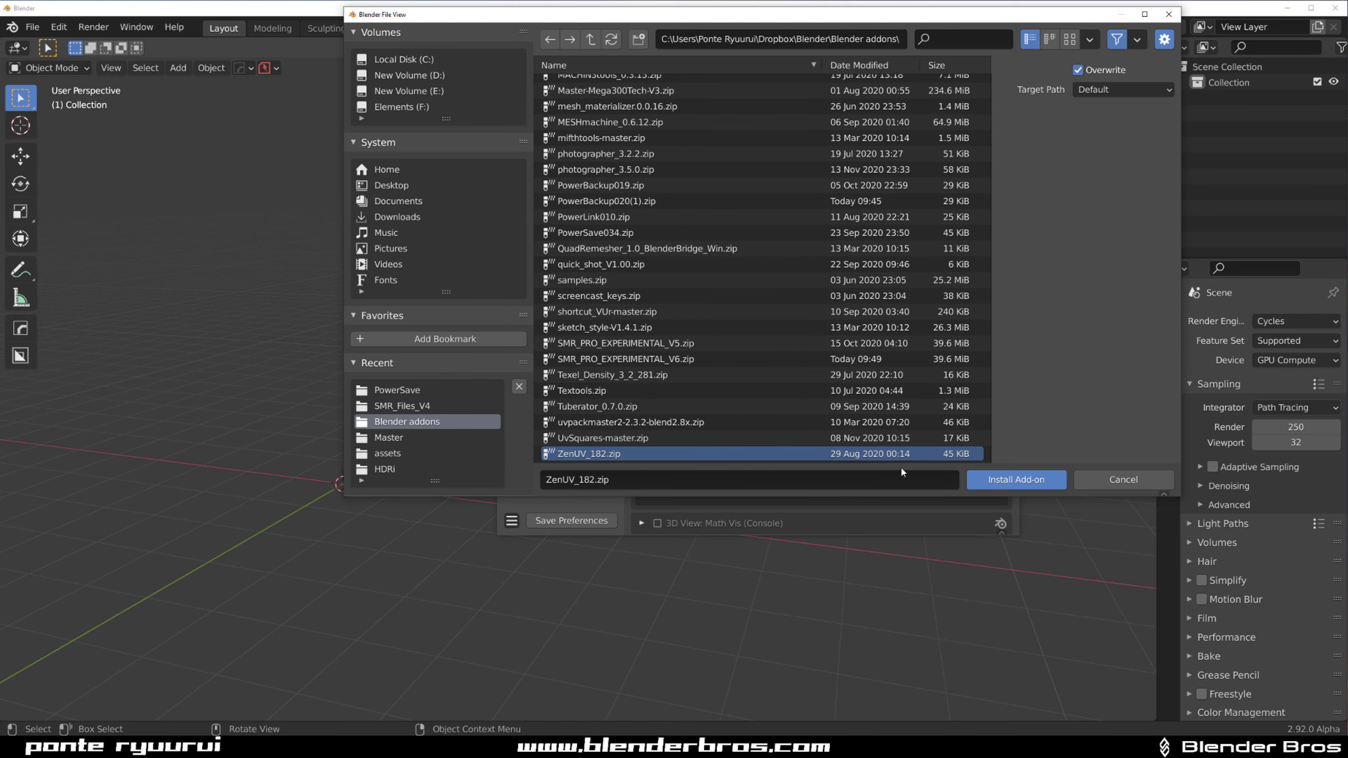
pyautogui.click(1004, 480)
pyautogui.click(659, 182)
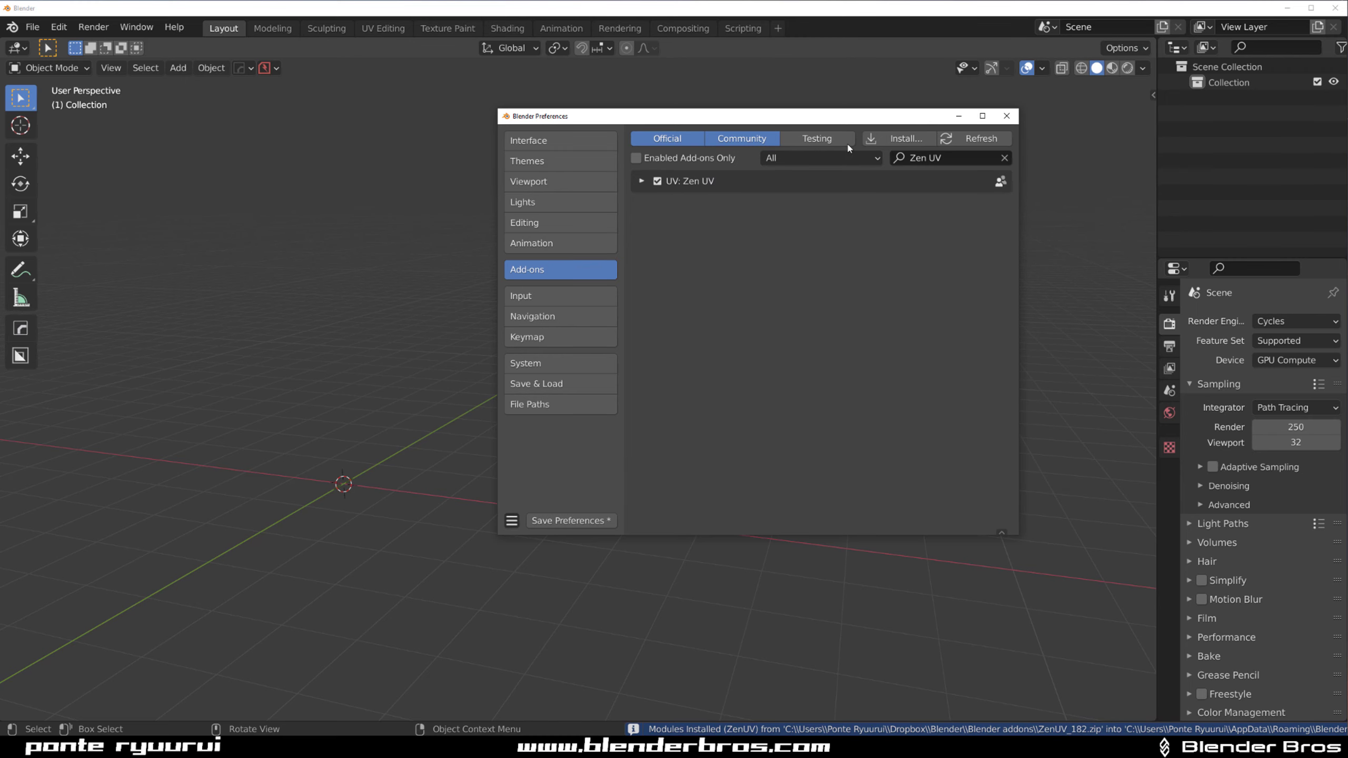
# Install the UV Squares add-on from UvSquares-master.zip in the Blender addons folder
pyautogui.click(881, 139)
pyautogui.scroll(-4, 634, 316)
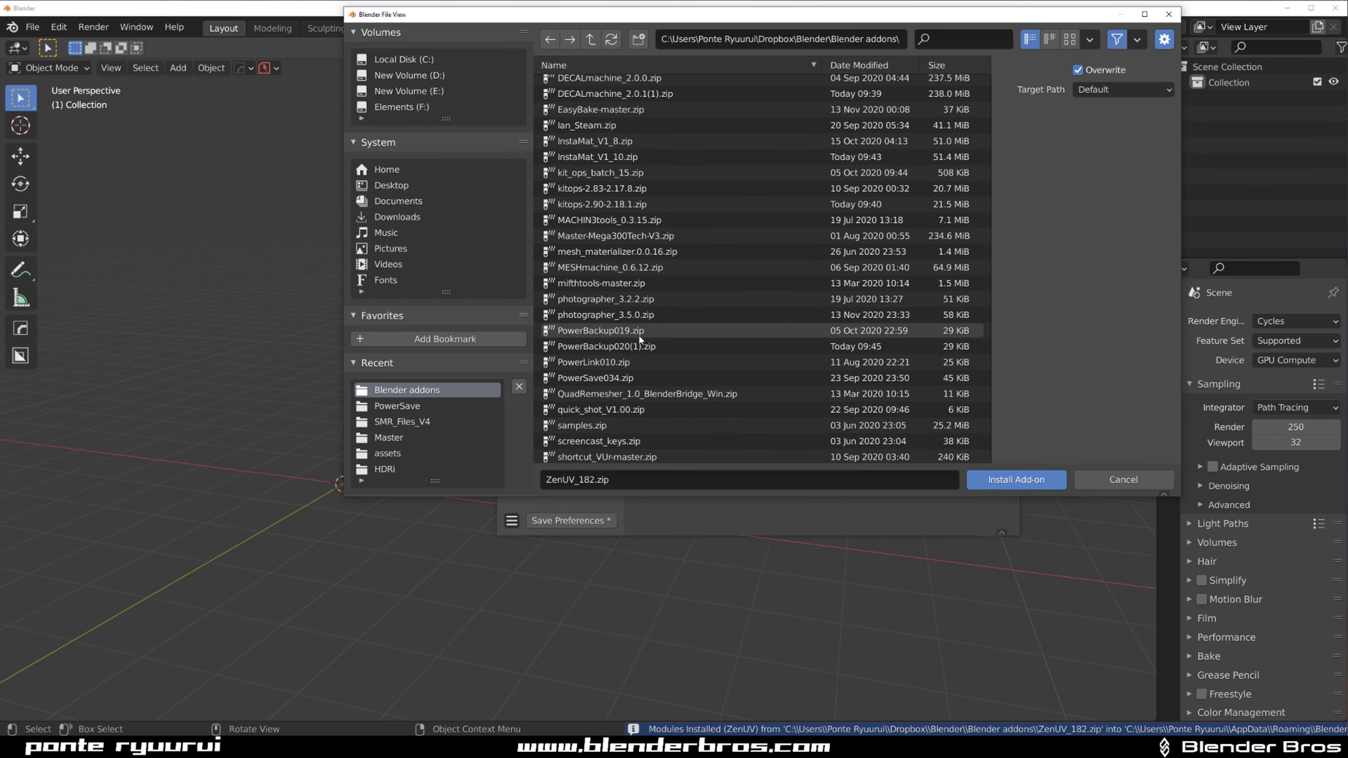
pyautogui.scroll(-3, 639, 340)
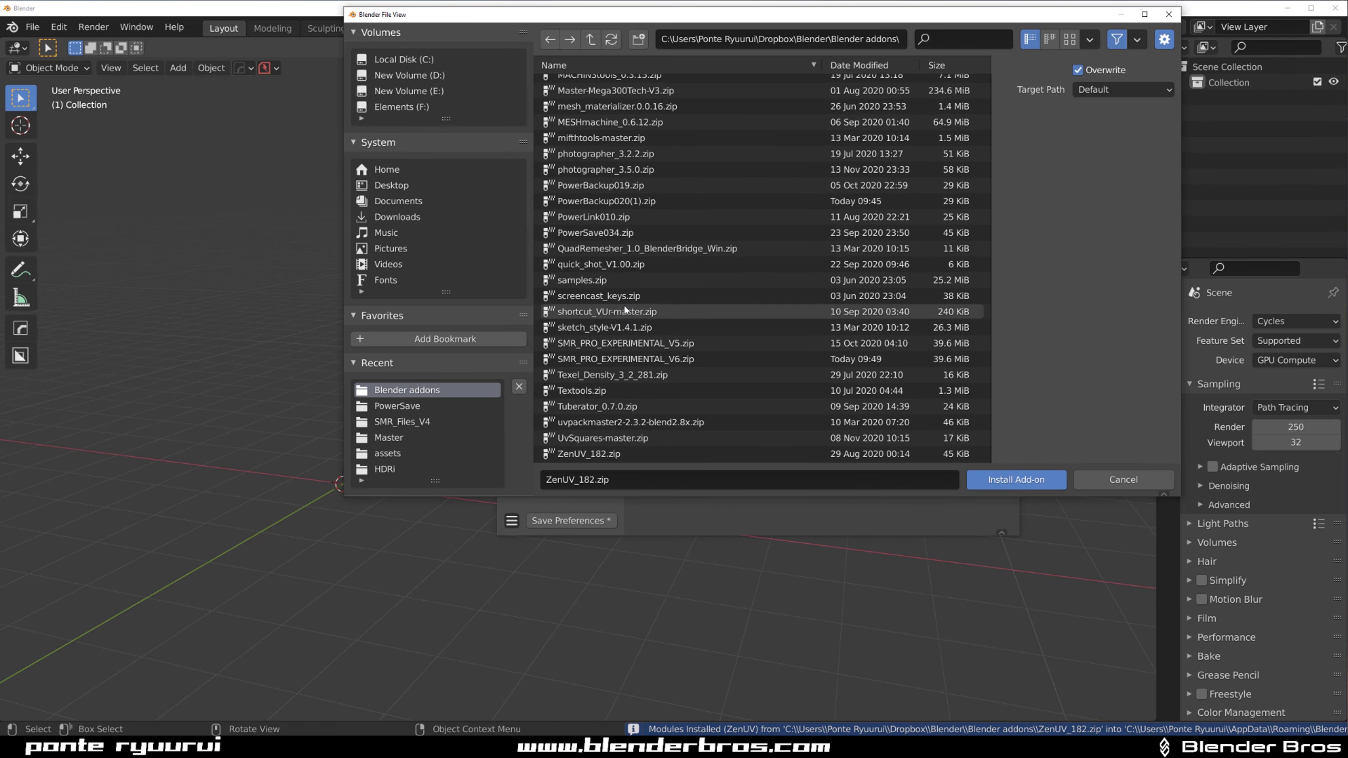
pyautogui.click(800, 443)
pyautogui.click(1015, 480)
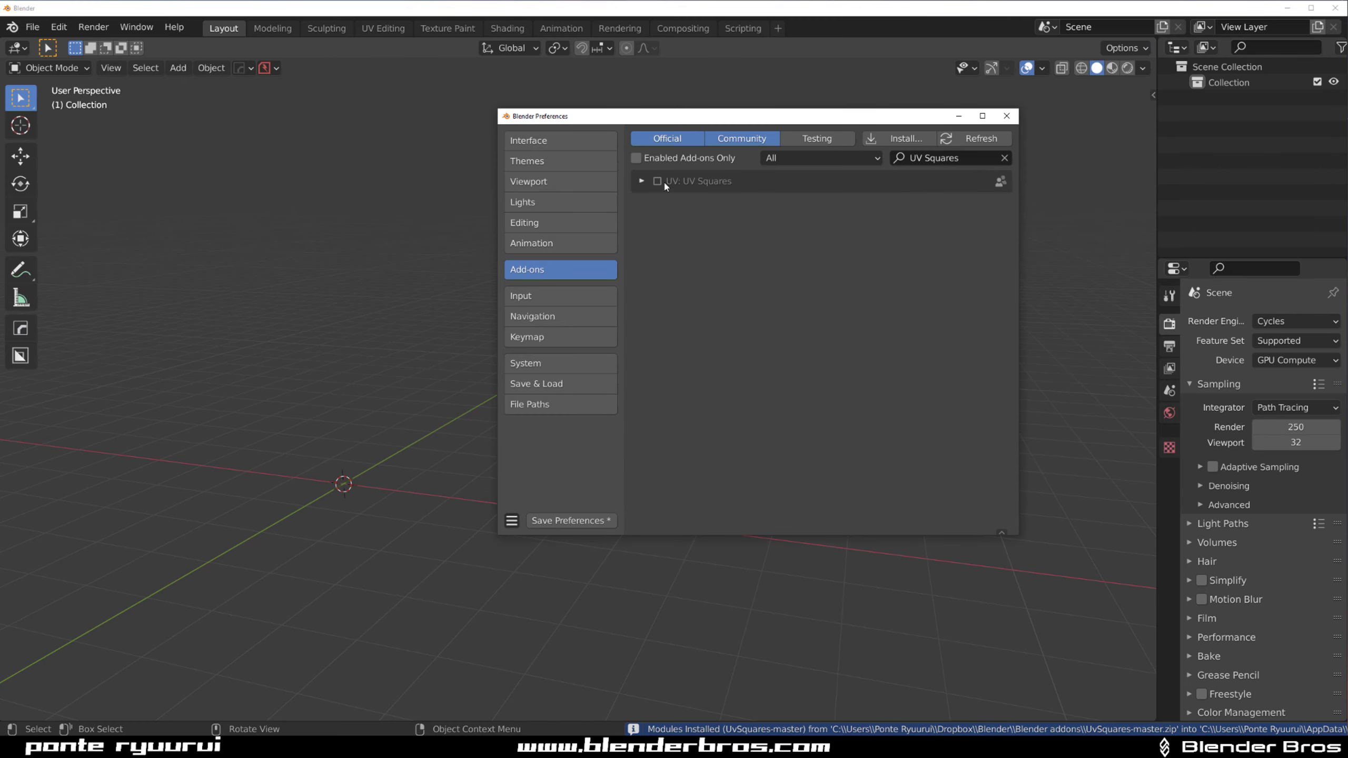
# Install the UVPackmaster2 add-on from uvpackmaster2-2.3.2-blend2.8x.zip in the Blender addons folder
pyautogui.click(897, 139)
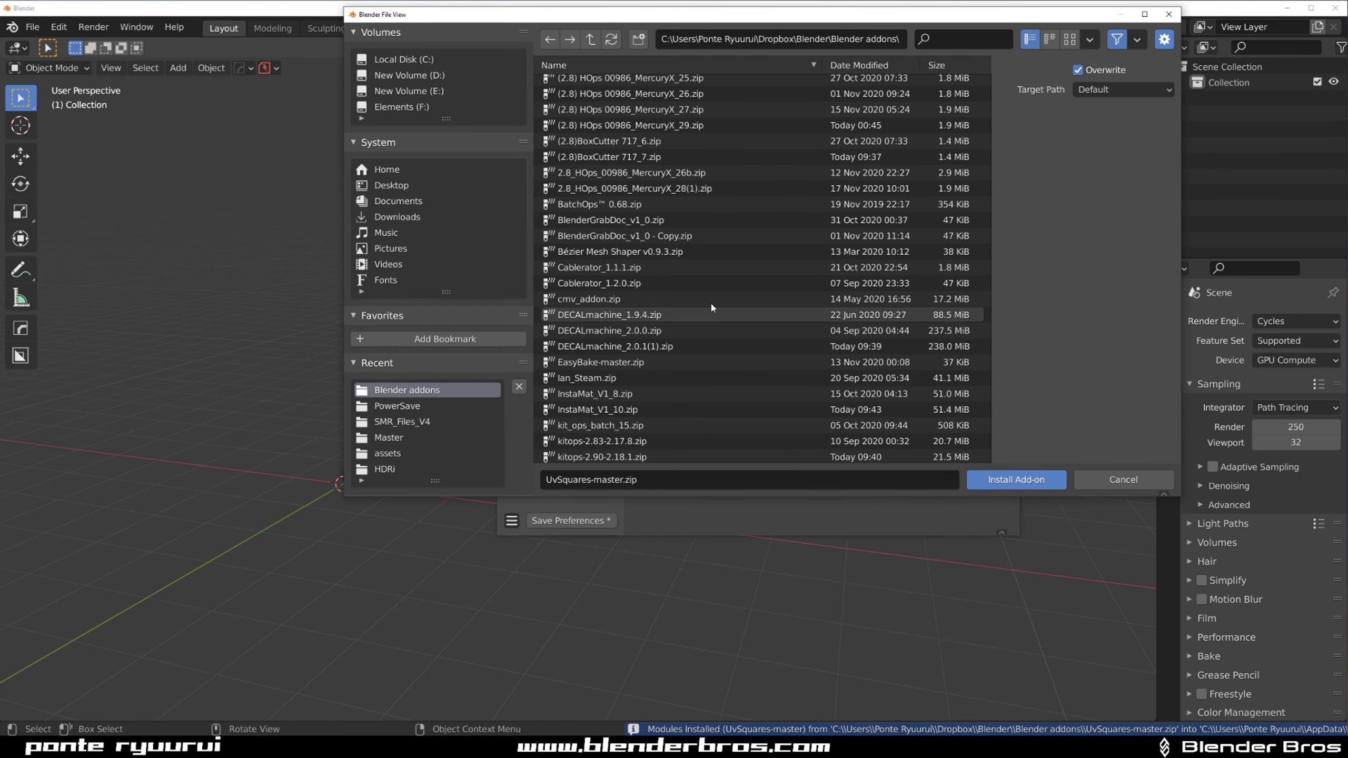
pyautogui.scroll(-10, 710, 308)
pyautogui.click(565, 424)
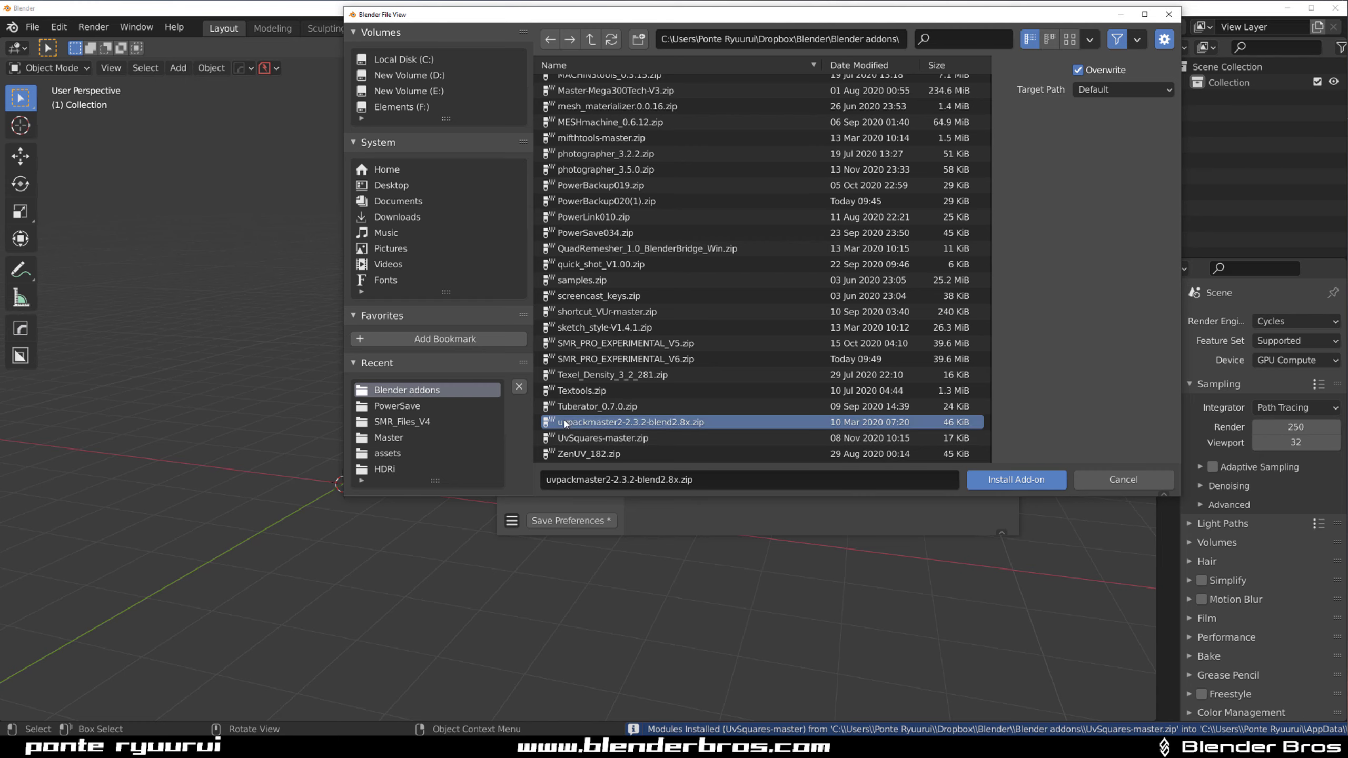
pyautogui.click(1015, 481)
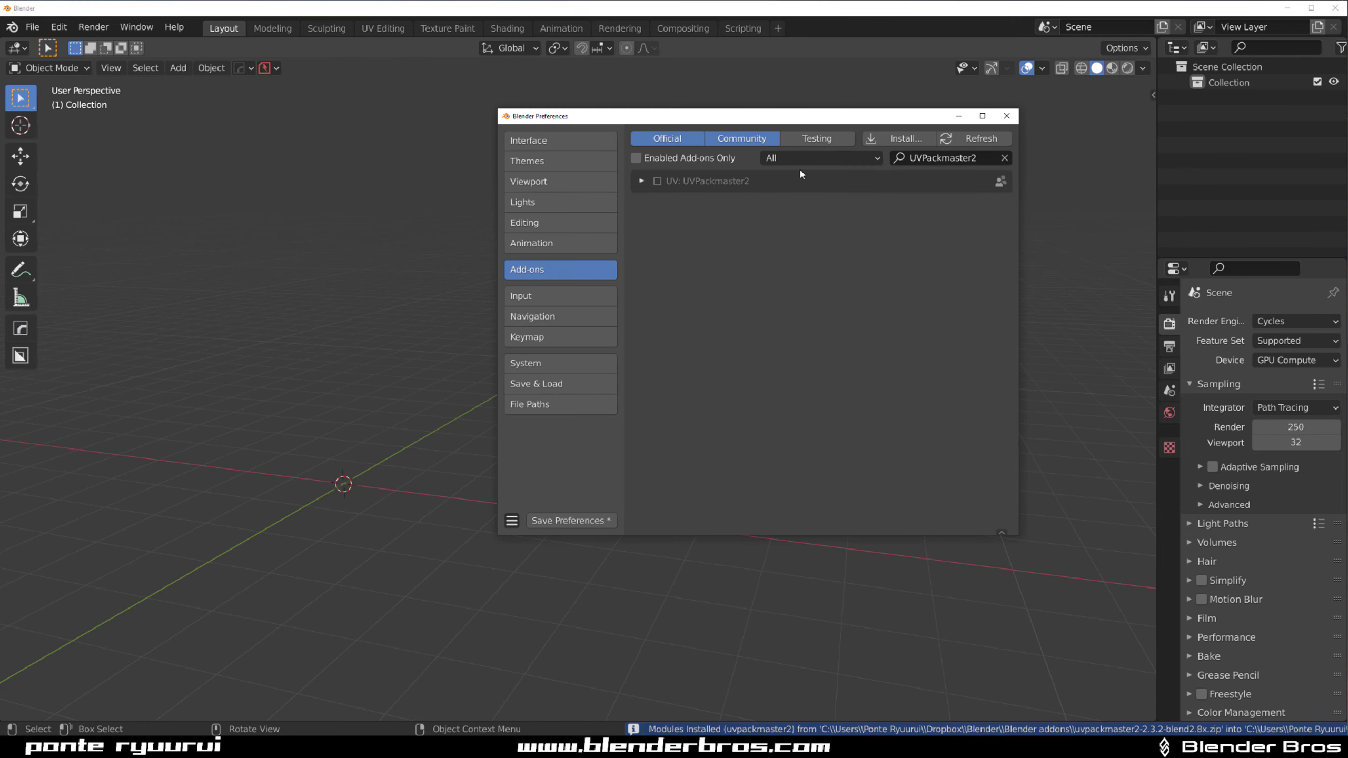
# Try to install the TexTools add-on from Textools.zip in the Blender addons folder and enable it
pyautogui.click(898, 138)
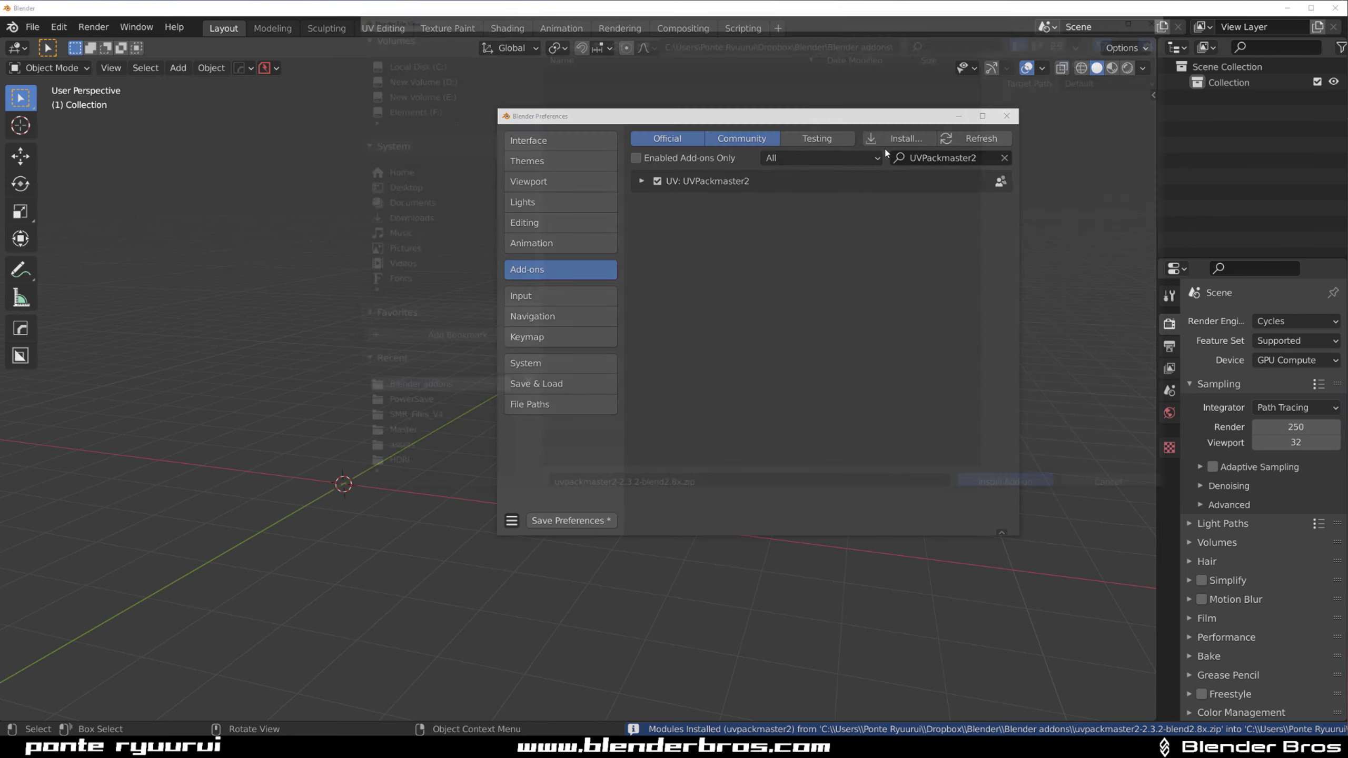
pyautogui.scroll(-8, 674, 324)
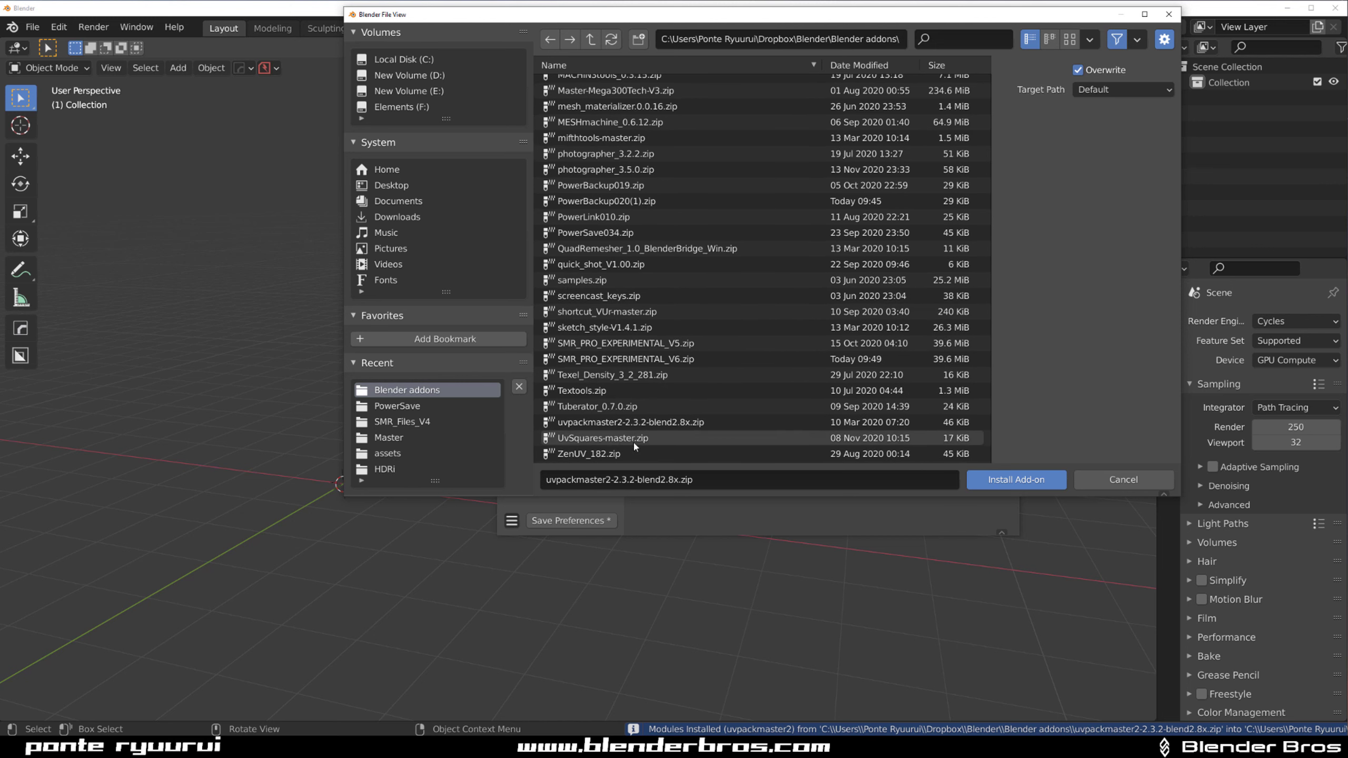
pyautogui.click(611, 394)
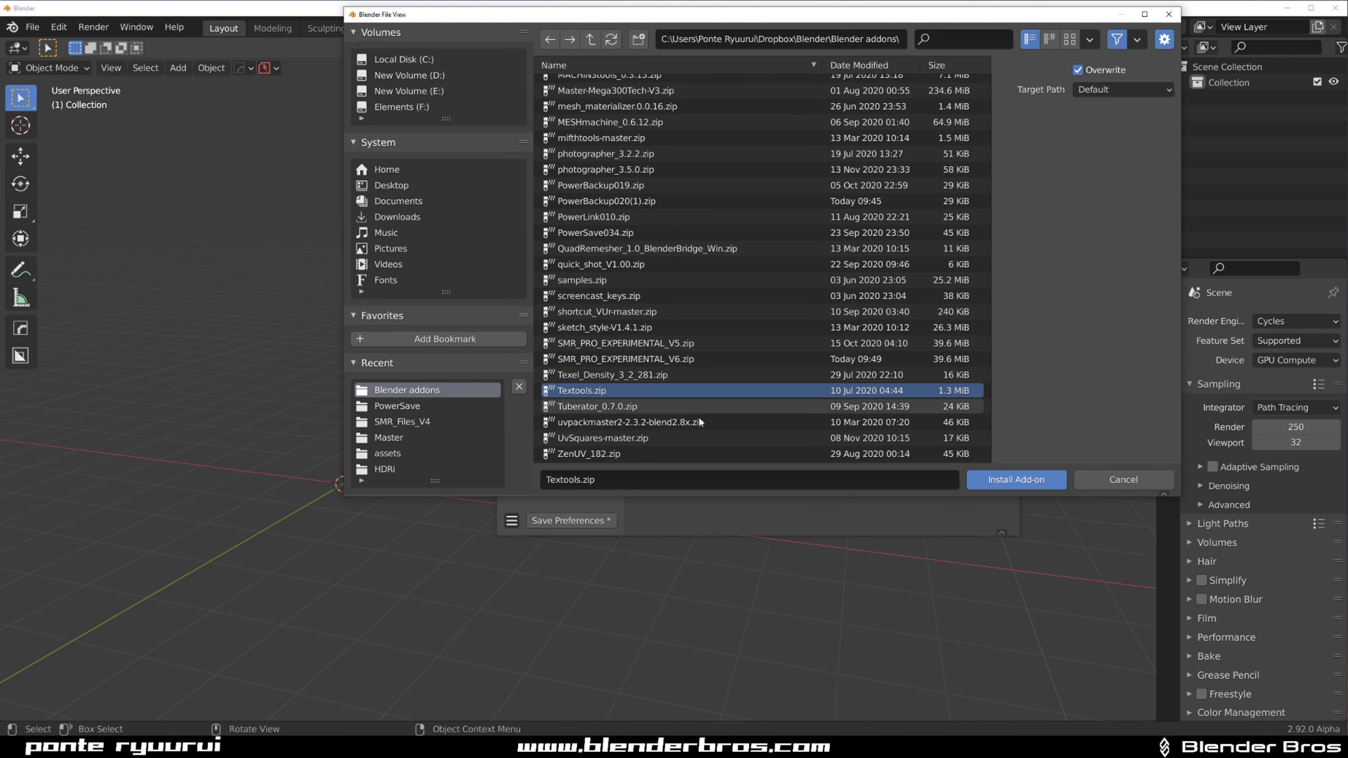
pyautogui.click(969, 481)
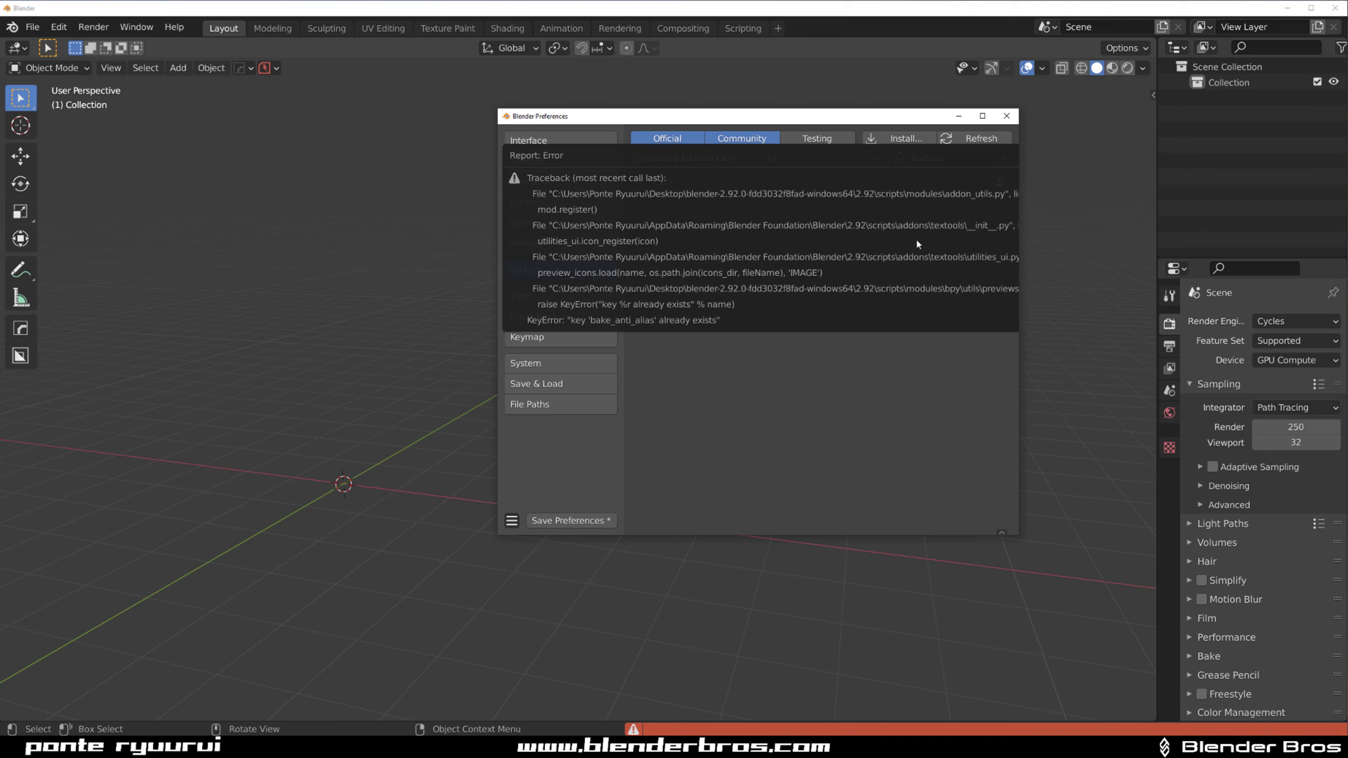
pyautogui.click(651, 180)
pyautogui.click(657, 181)
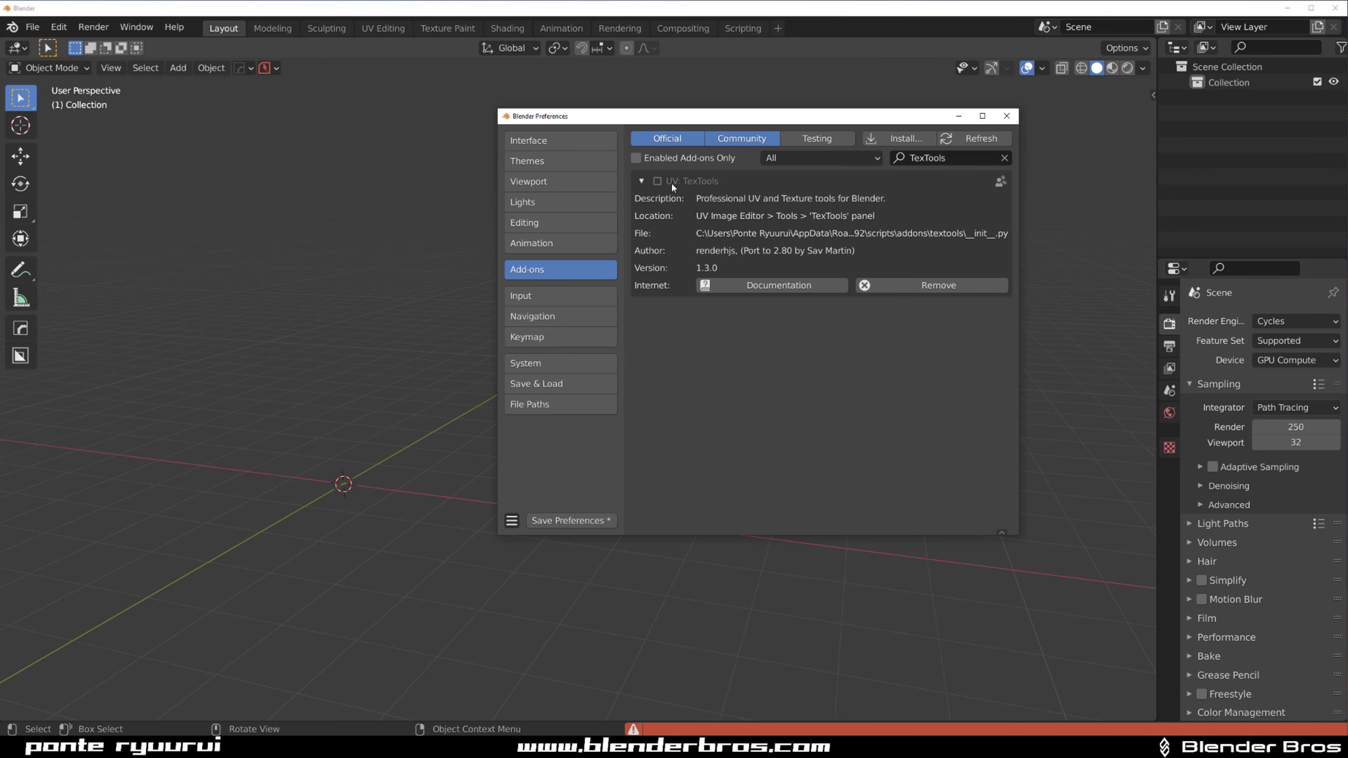
pyautogui.click(658, 181)
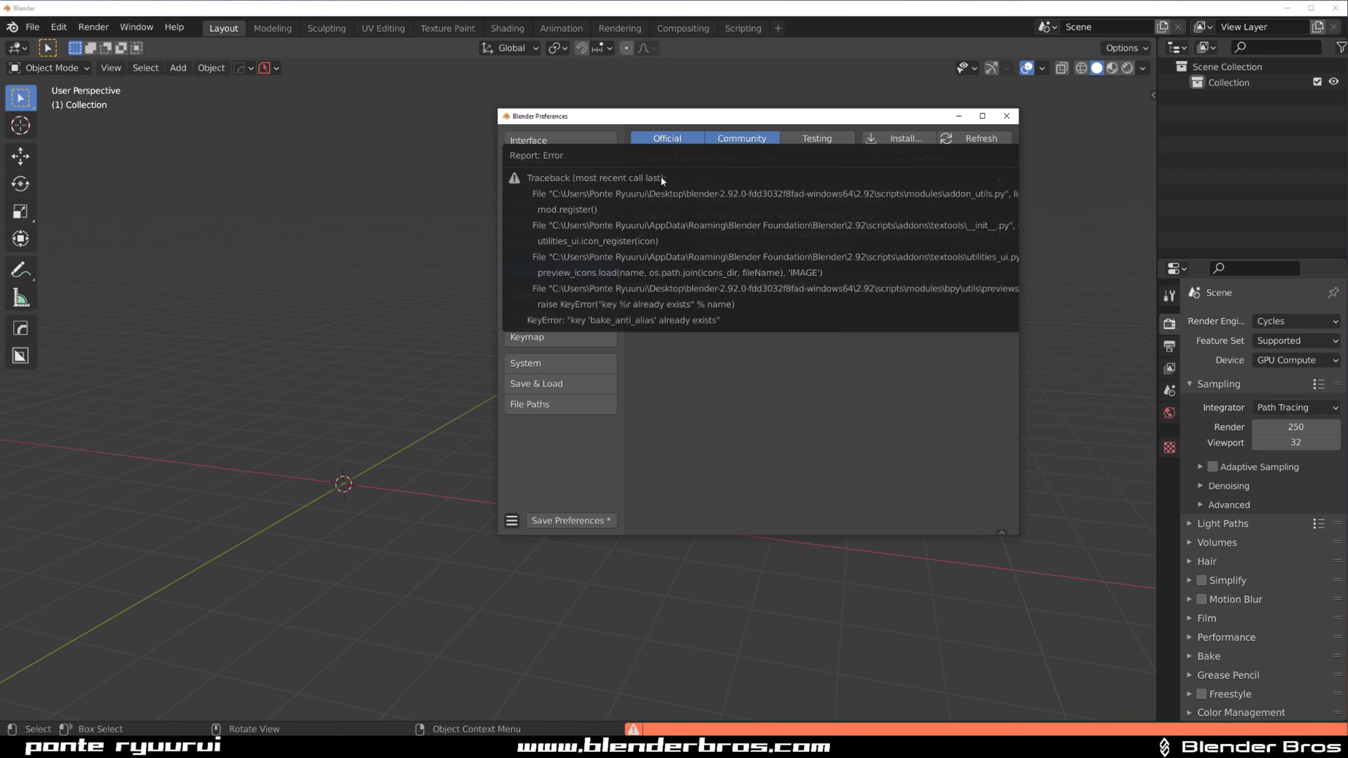
pyautogui.click(1007, 116)
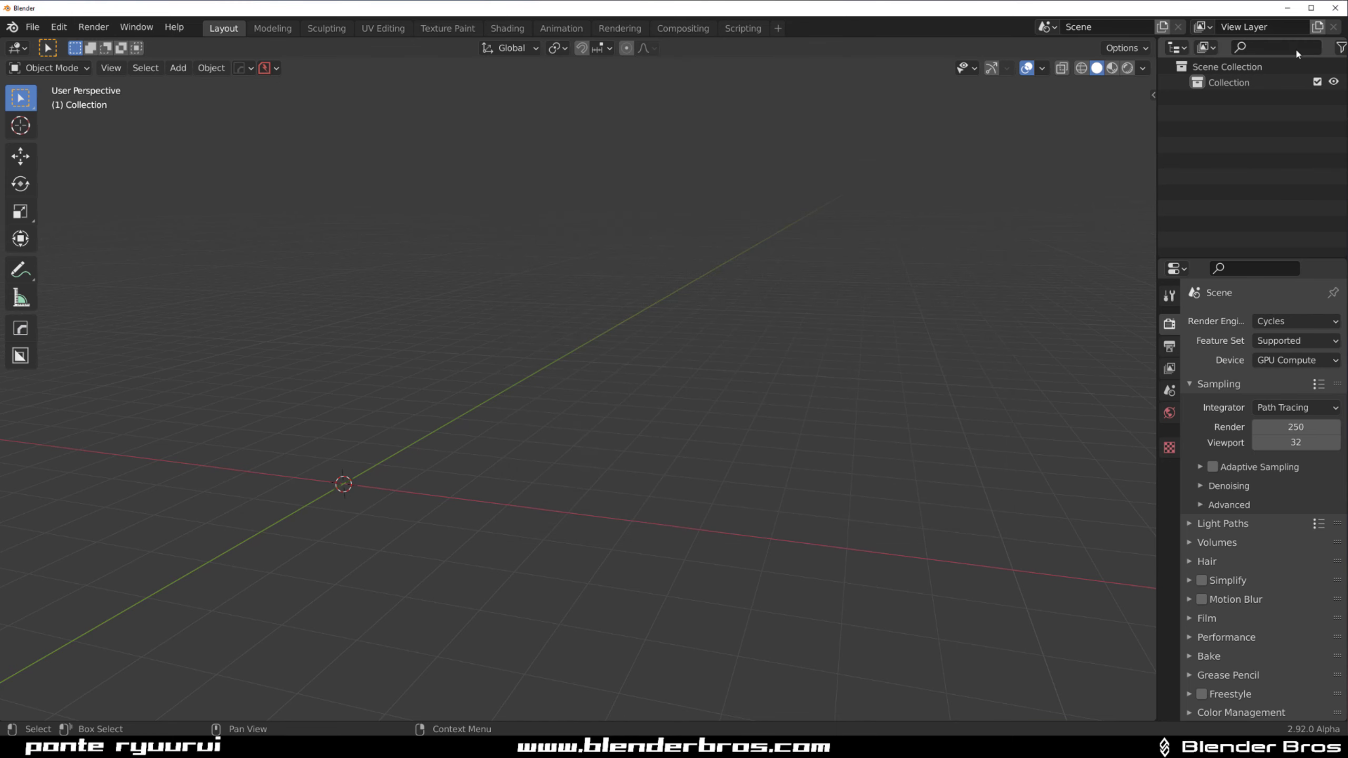
# Save the preferences with the new UV add-ons, close Blender and start it again
pyautogui.click(77, 31)
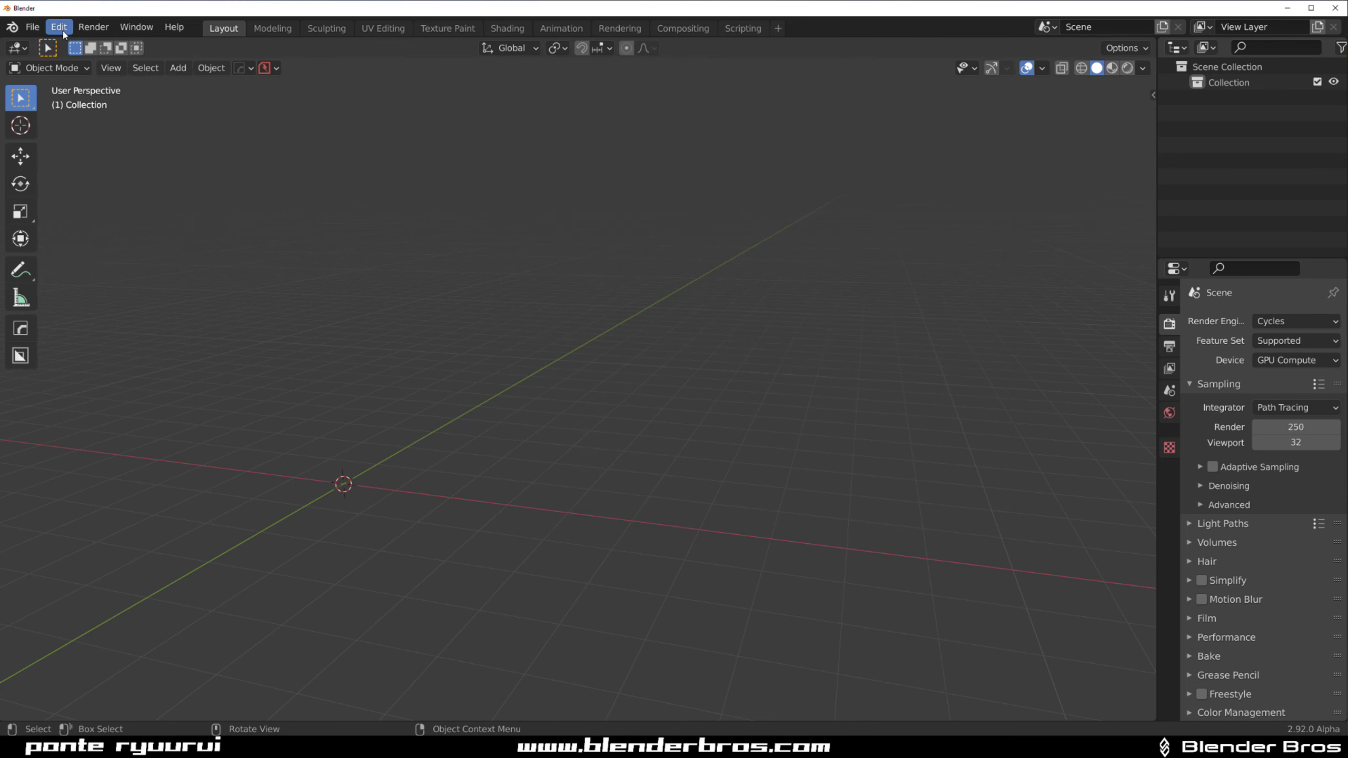
pyautogui.click(56, 28)
pyautogui.click(122, 251)
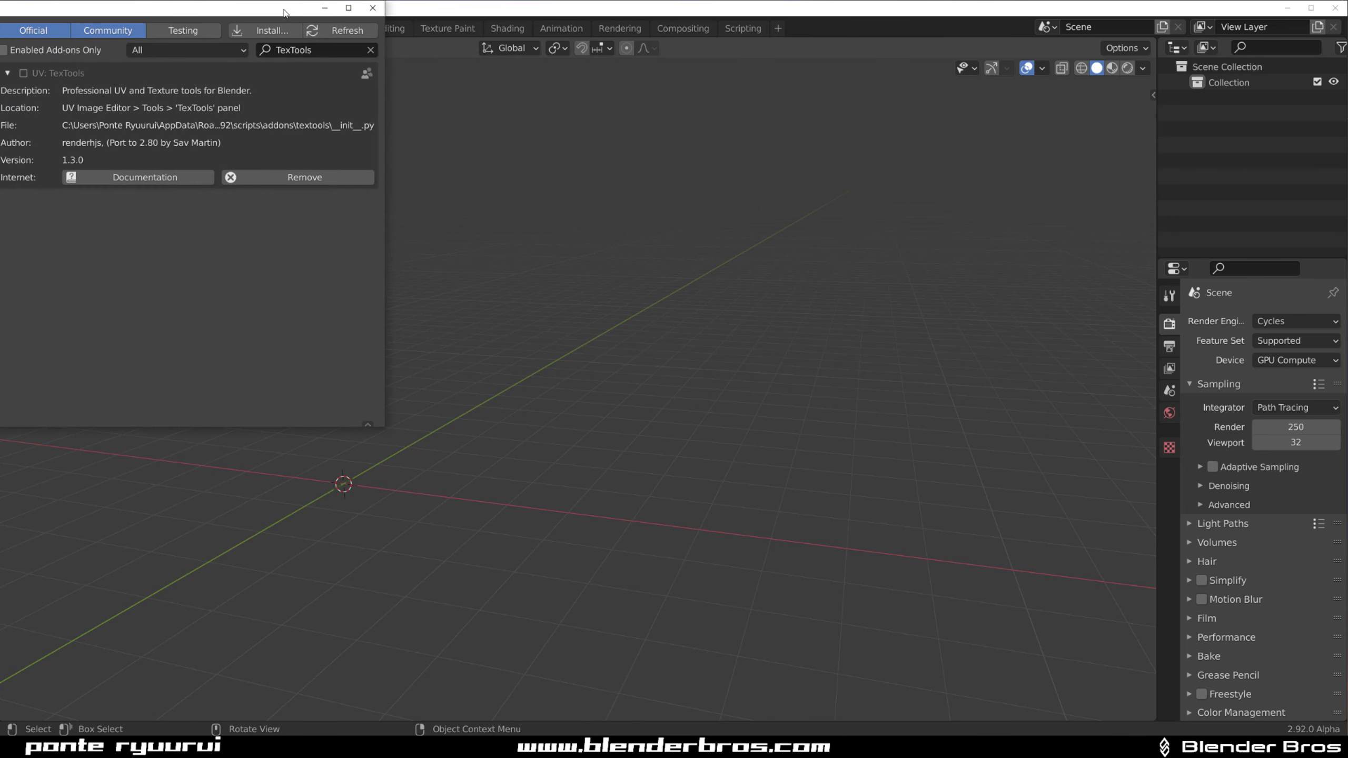
pyautogui.click(818, 279)
pyautogui.click(789, 347)
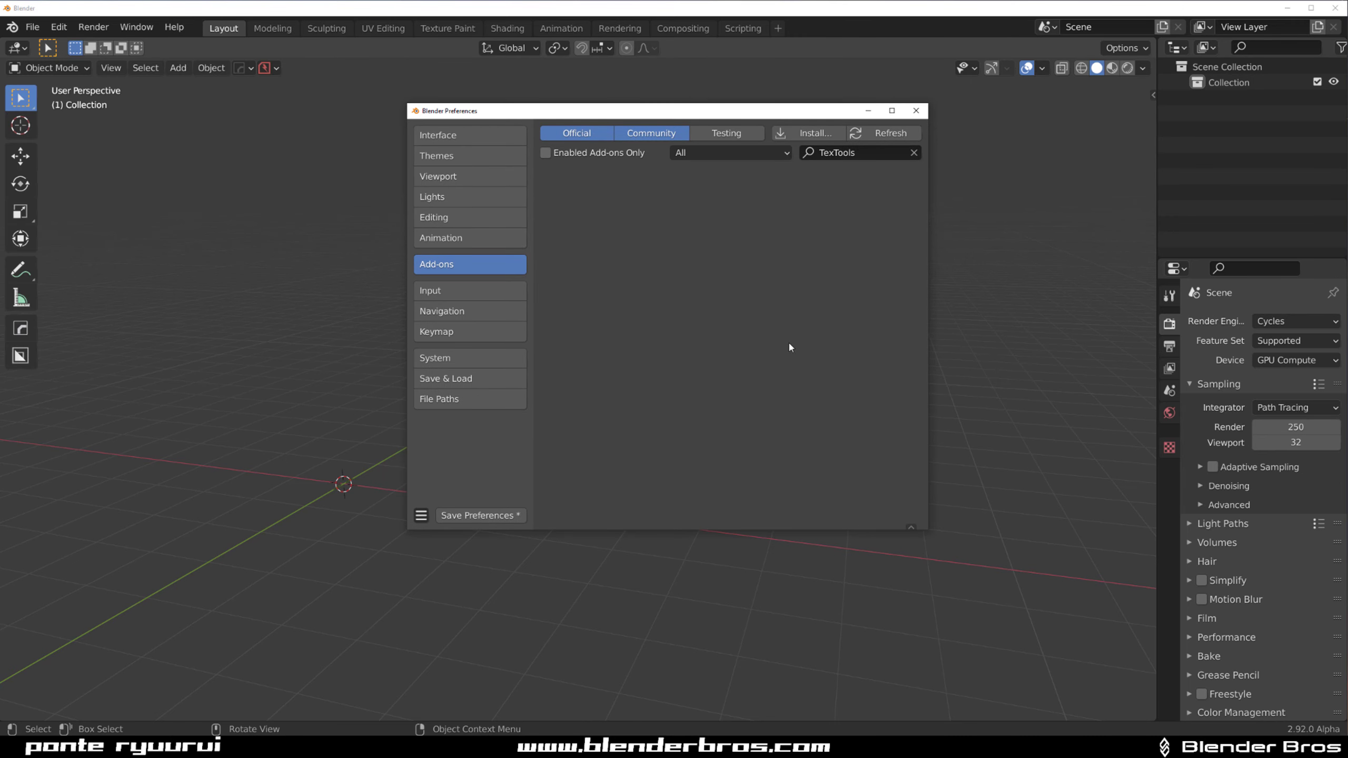
pyautogui.click(468, 515)
pyautogui.click(916, 111)
pyautogui.click(1335, 8)
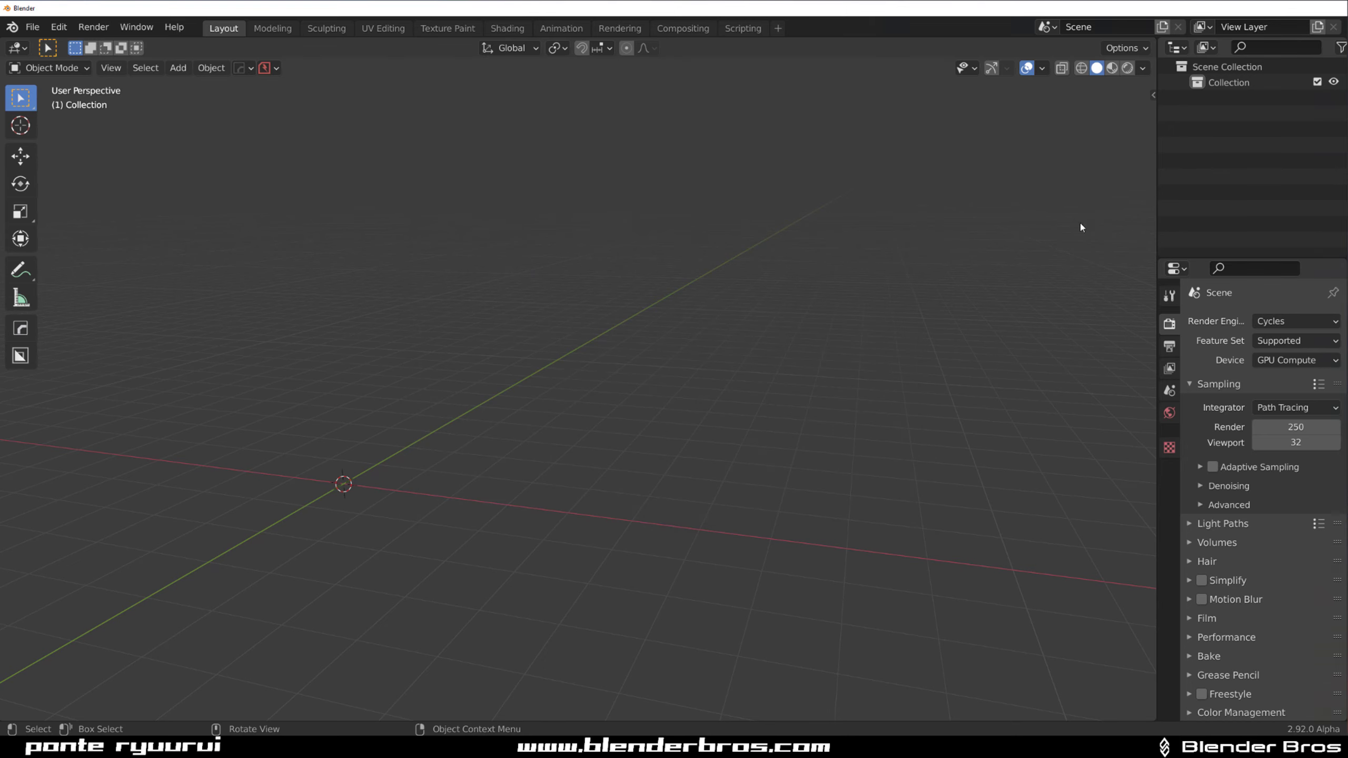
pyautogui.press('Return')
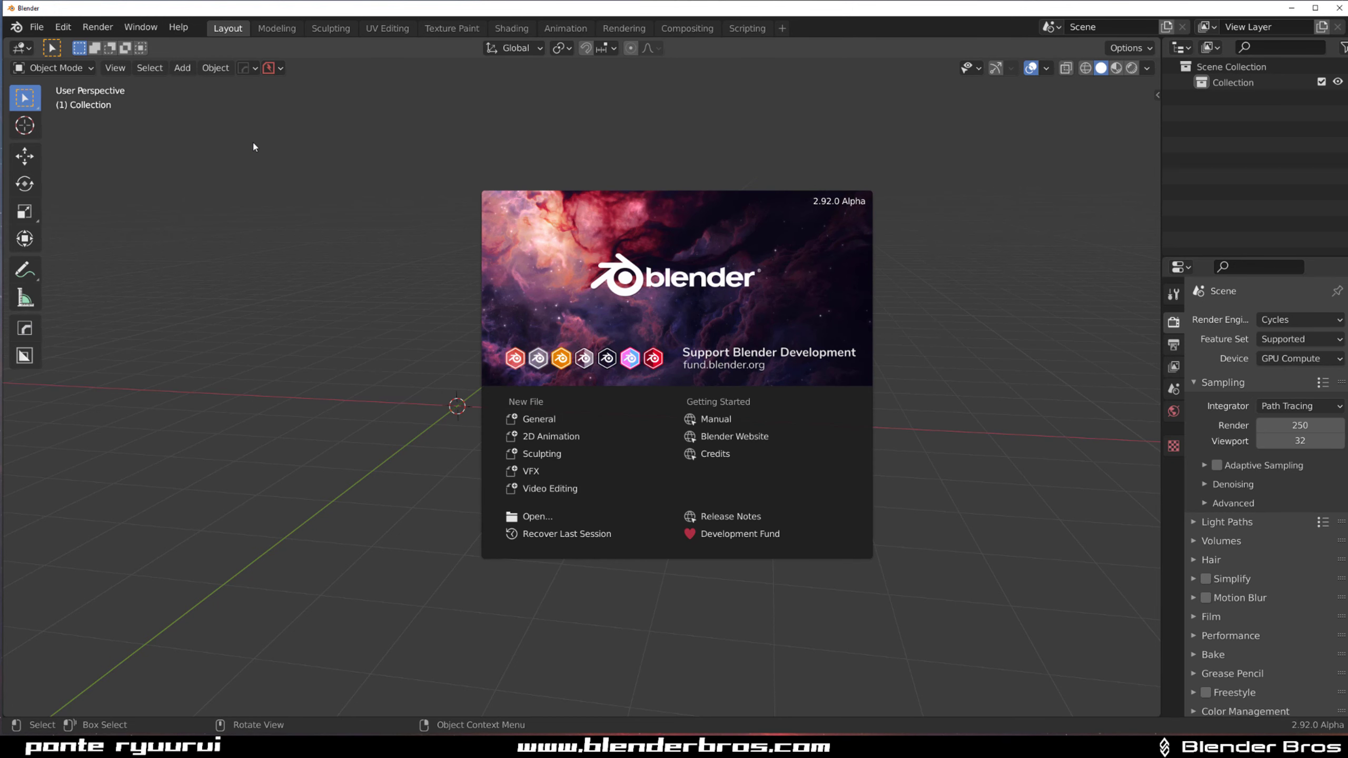
# Install Textools.zip from the Blender addons folder on the desktop's Blender shortcut, and enable the TexTools add-on
pyautogui.click(254, 146)
pyautogui.click(62, 27)
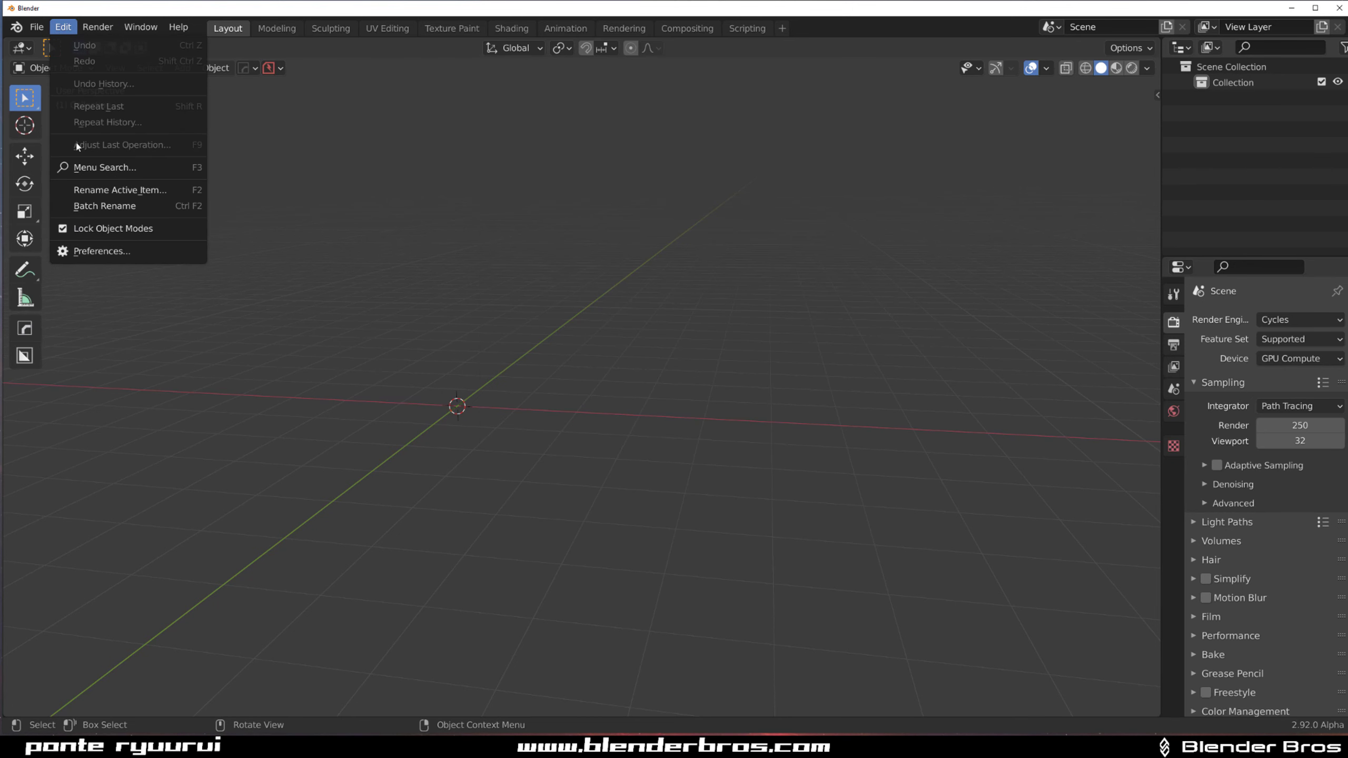
pyautogui.click(93, 250)
pyautogui.moveTo(268, 4); pyautogui.dragTo(844, 122)
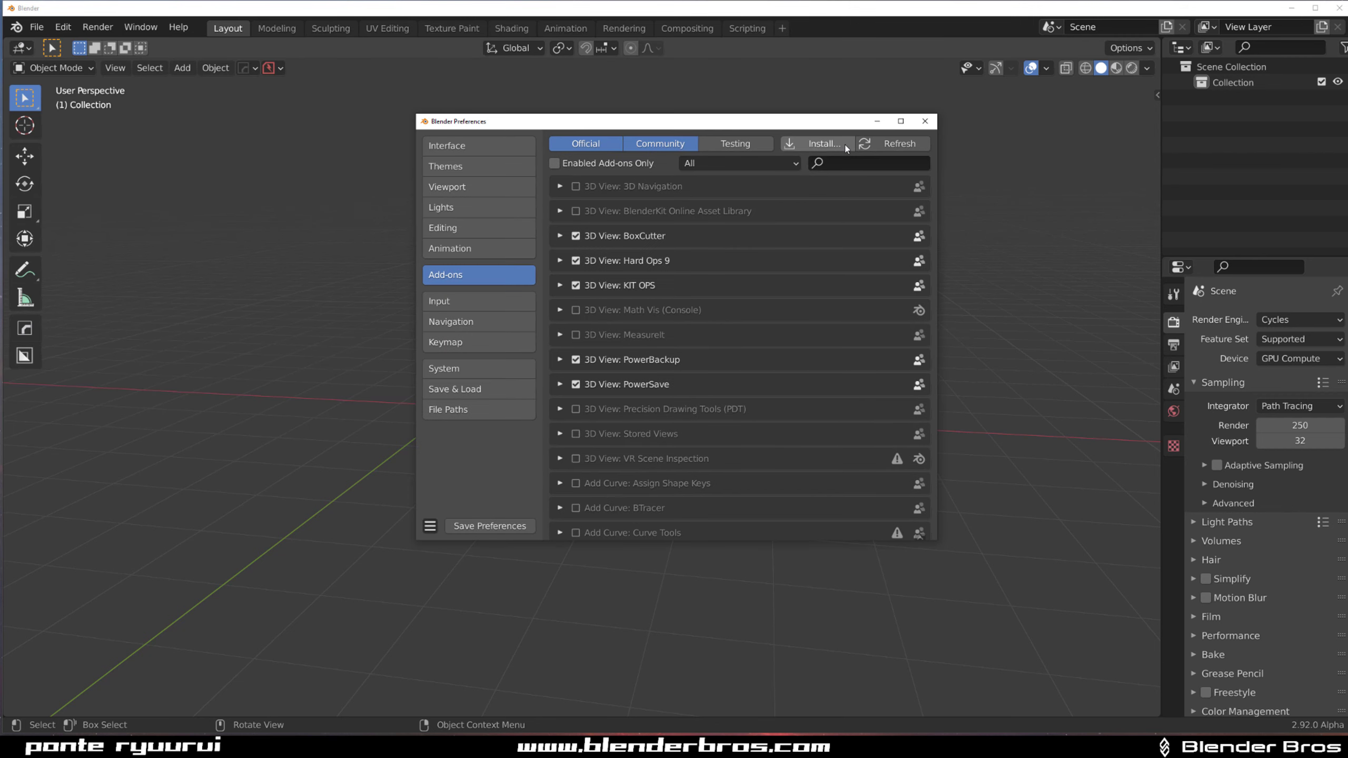
pyautogui.click(843, 143)
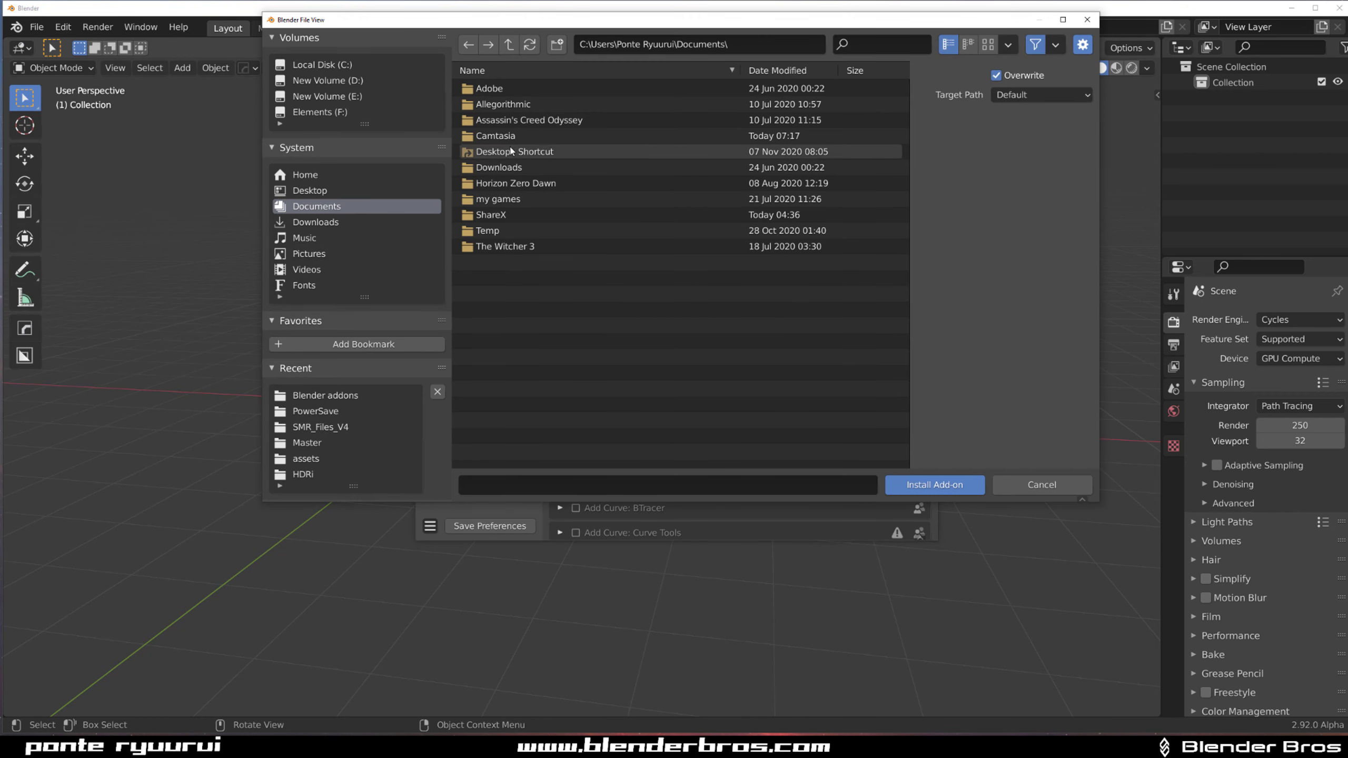
pyautogui.click(340, 190)
pyautogui.click(534, 106)
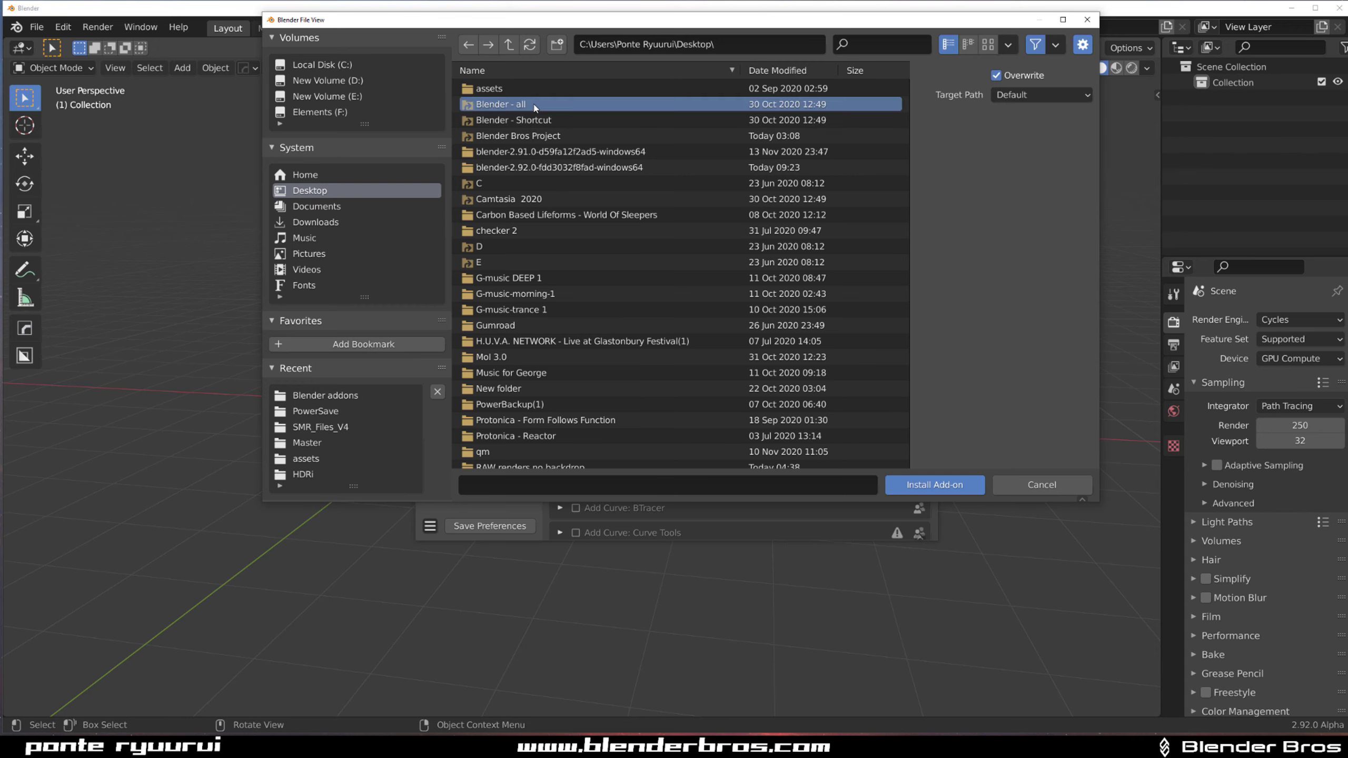
pyautogui.doubleClick(533, 105)
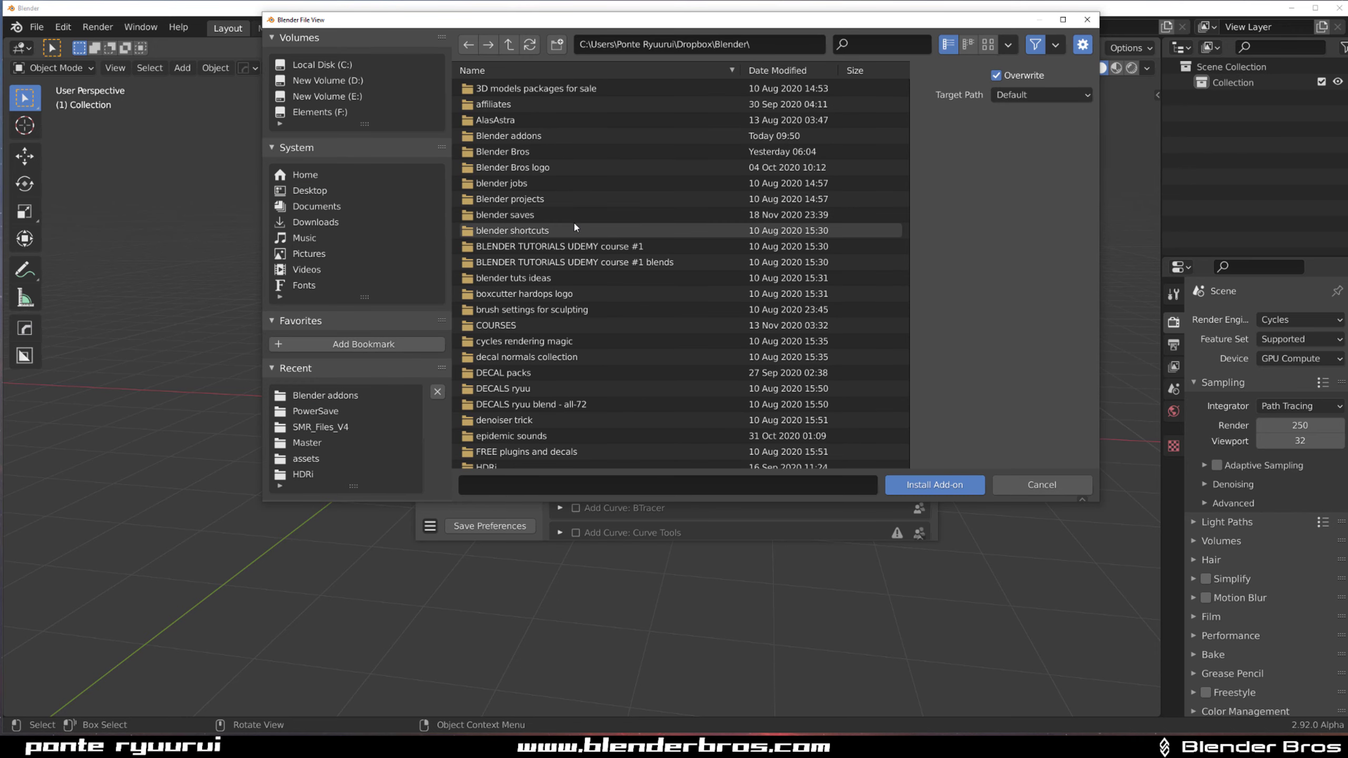
pyautogui.doubleClick(573, 136)
pyautogui.scroll(-15, 589, 319)
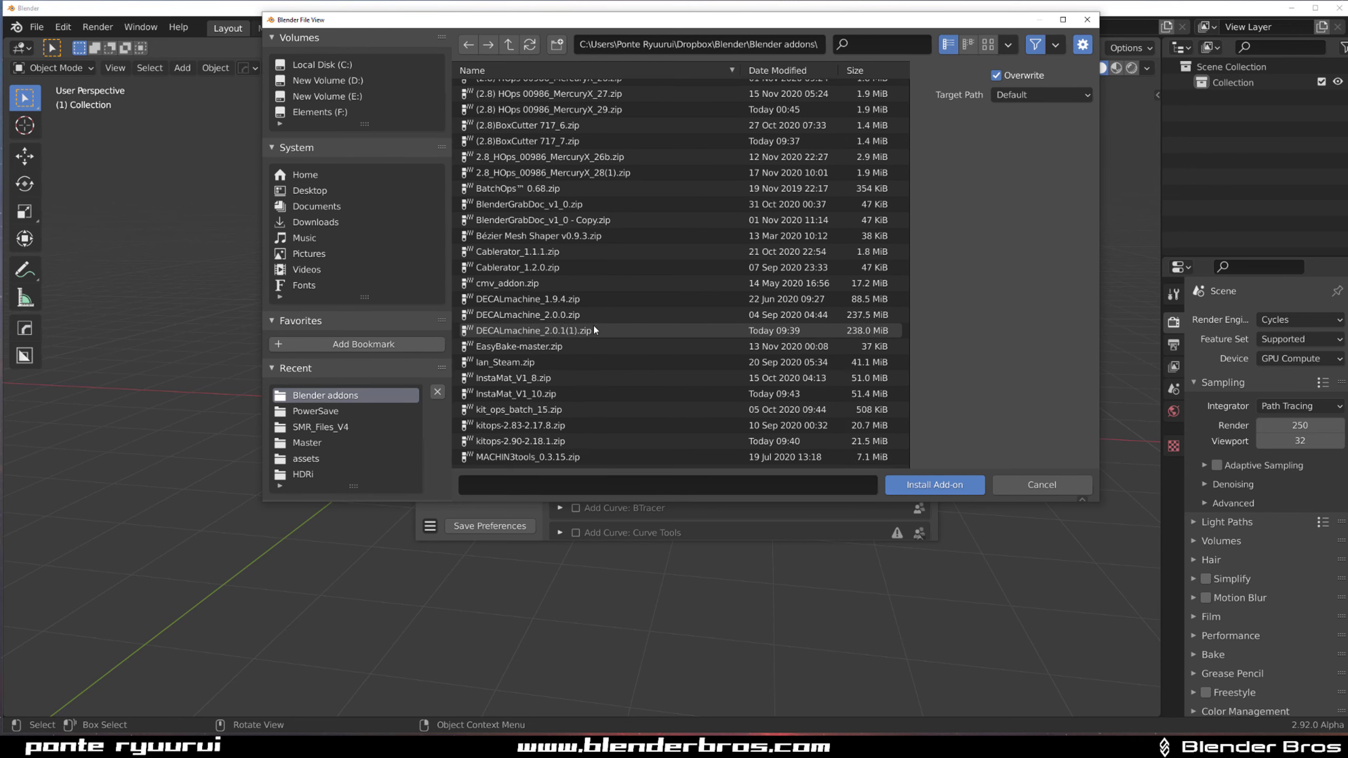
pyautogui.click(574, 395)
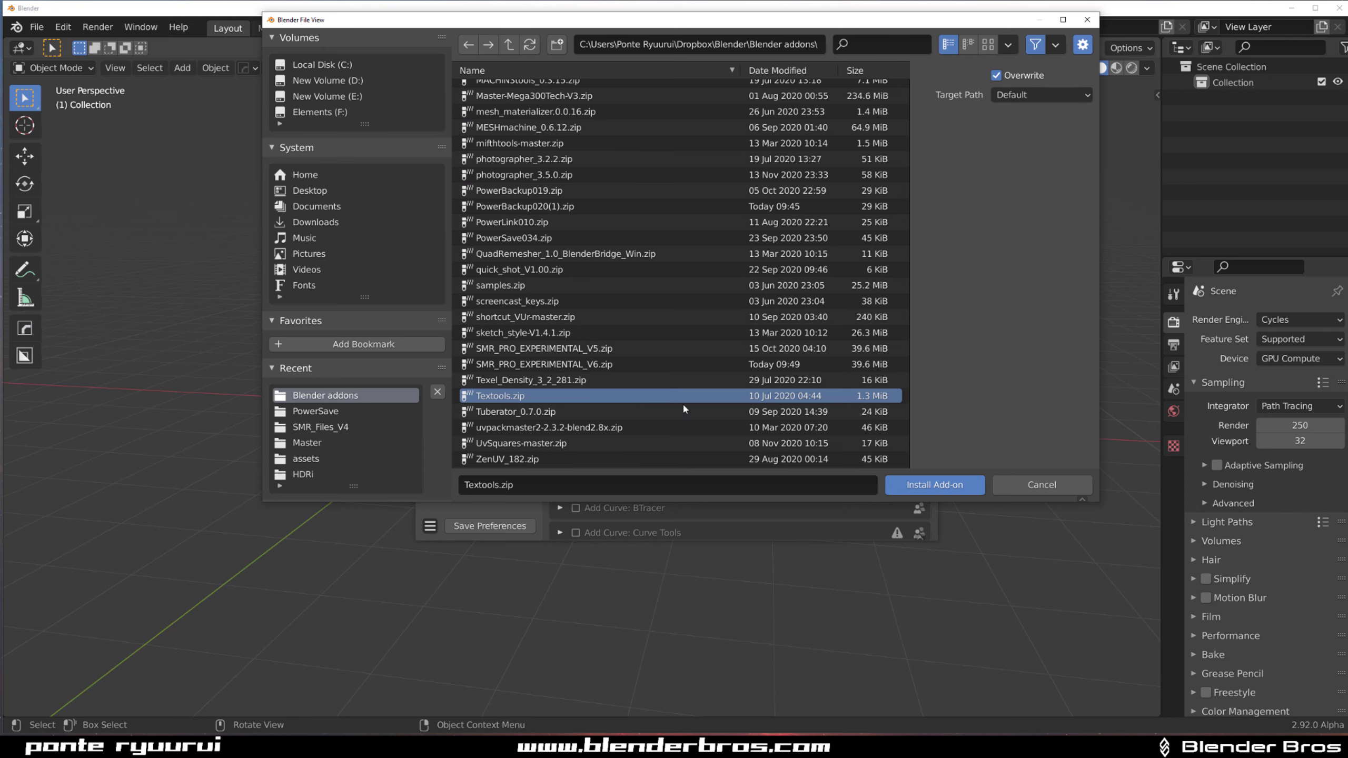
pyautogui.click(936, 485)
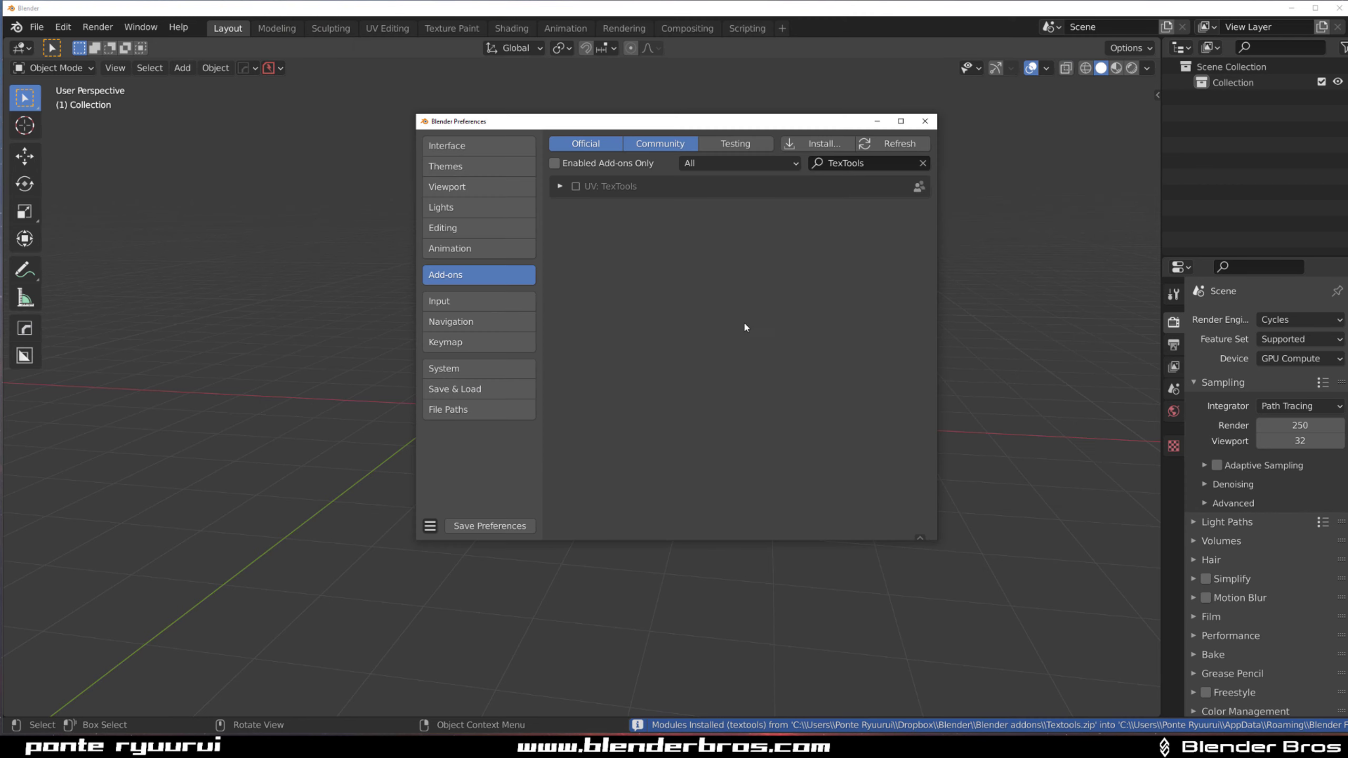
pyautogui.click(576, 186)
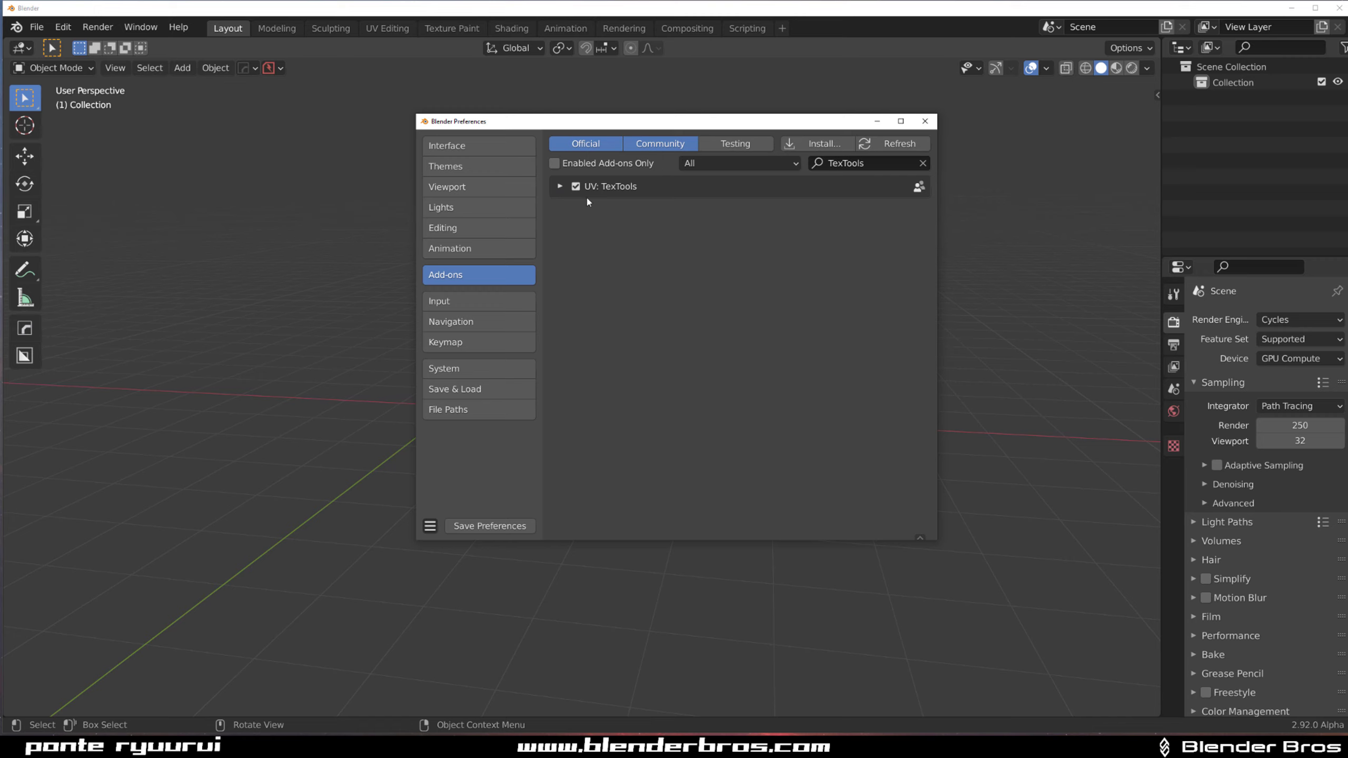
pyautogui.click(814, 144)
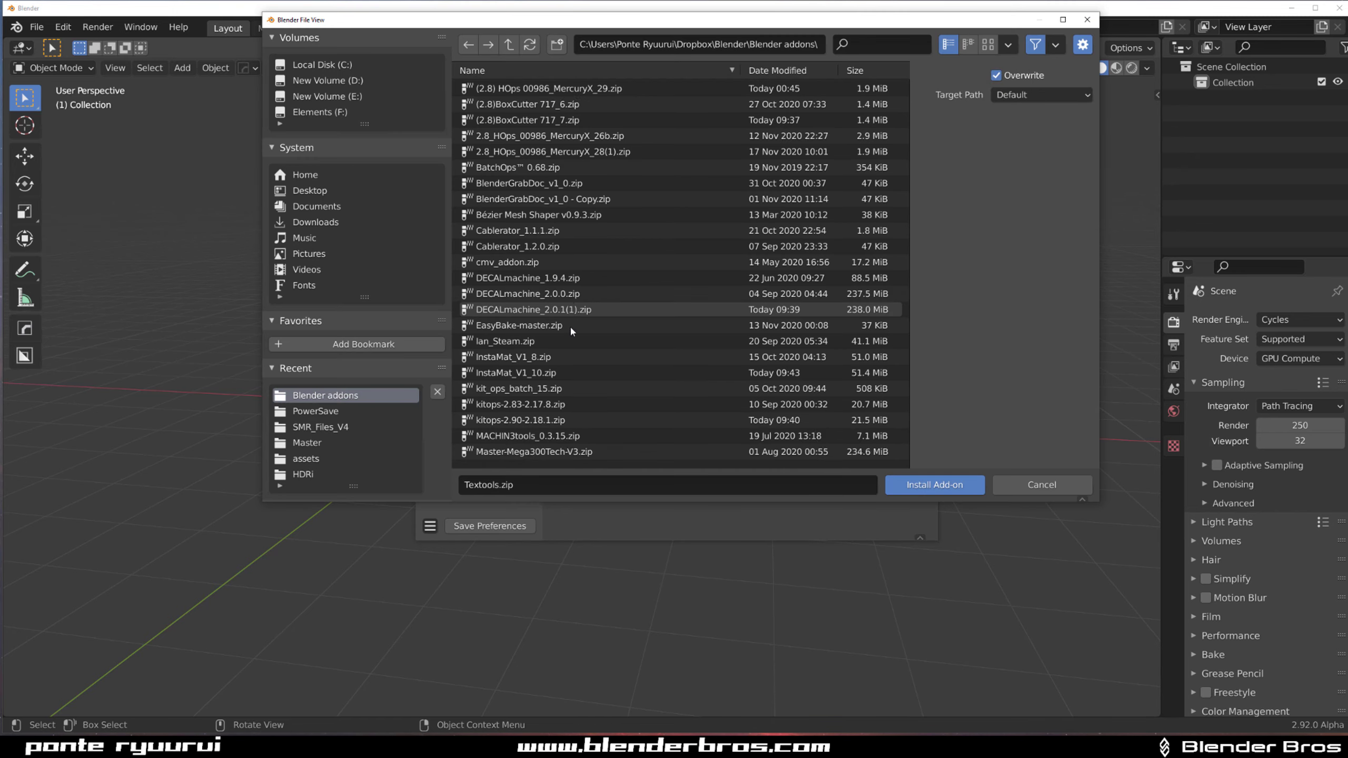
pyautogui.scroll(-7, 569, 325)
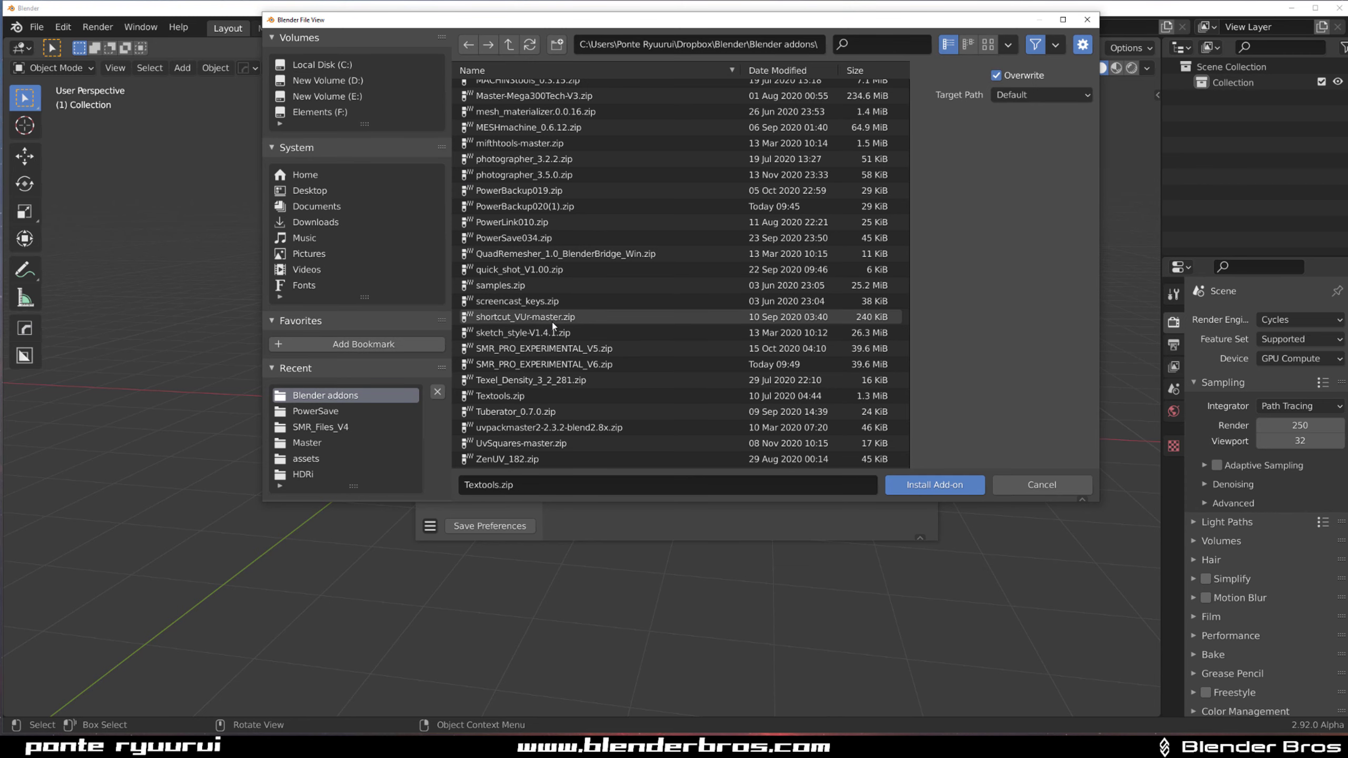
pyautogui.click(574, 253)
pyautogui.scroll(12, 581, 224)
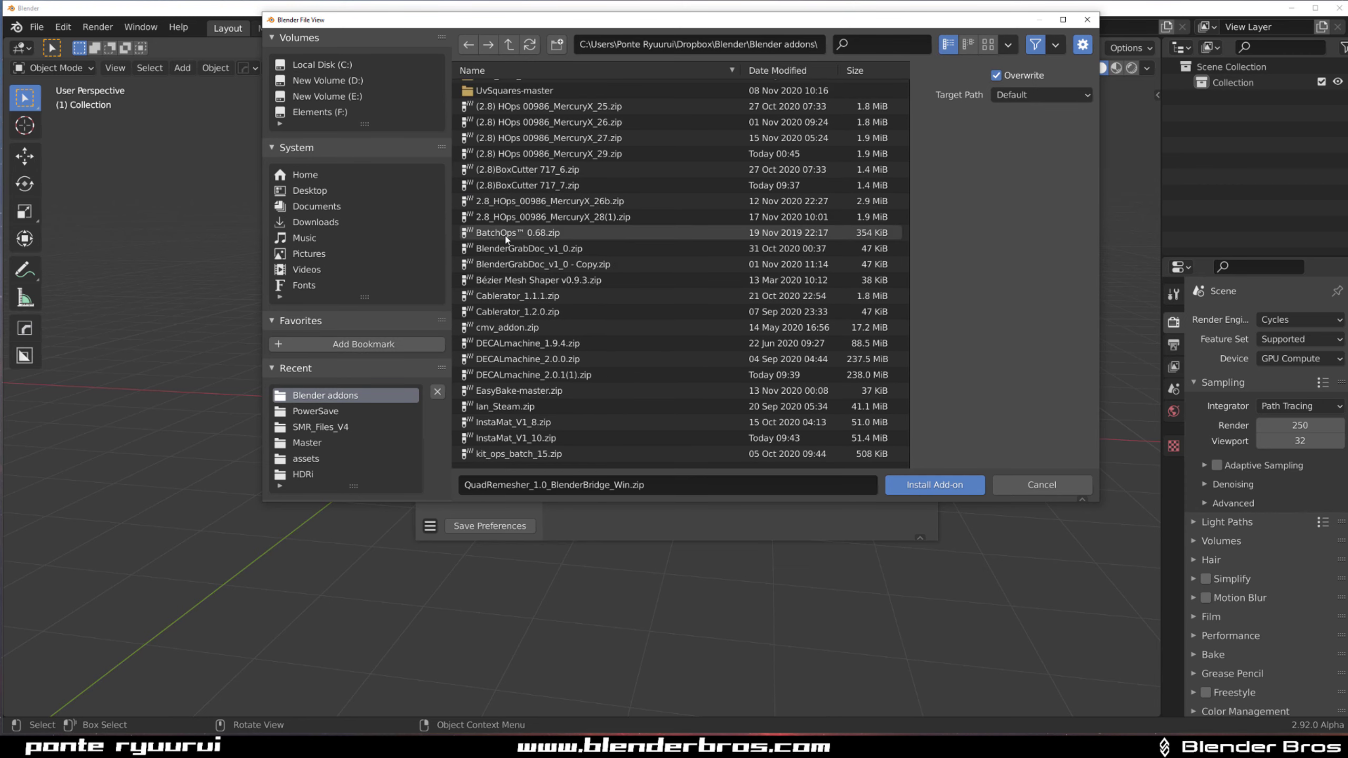
pyautogui.click(1087, 20)
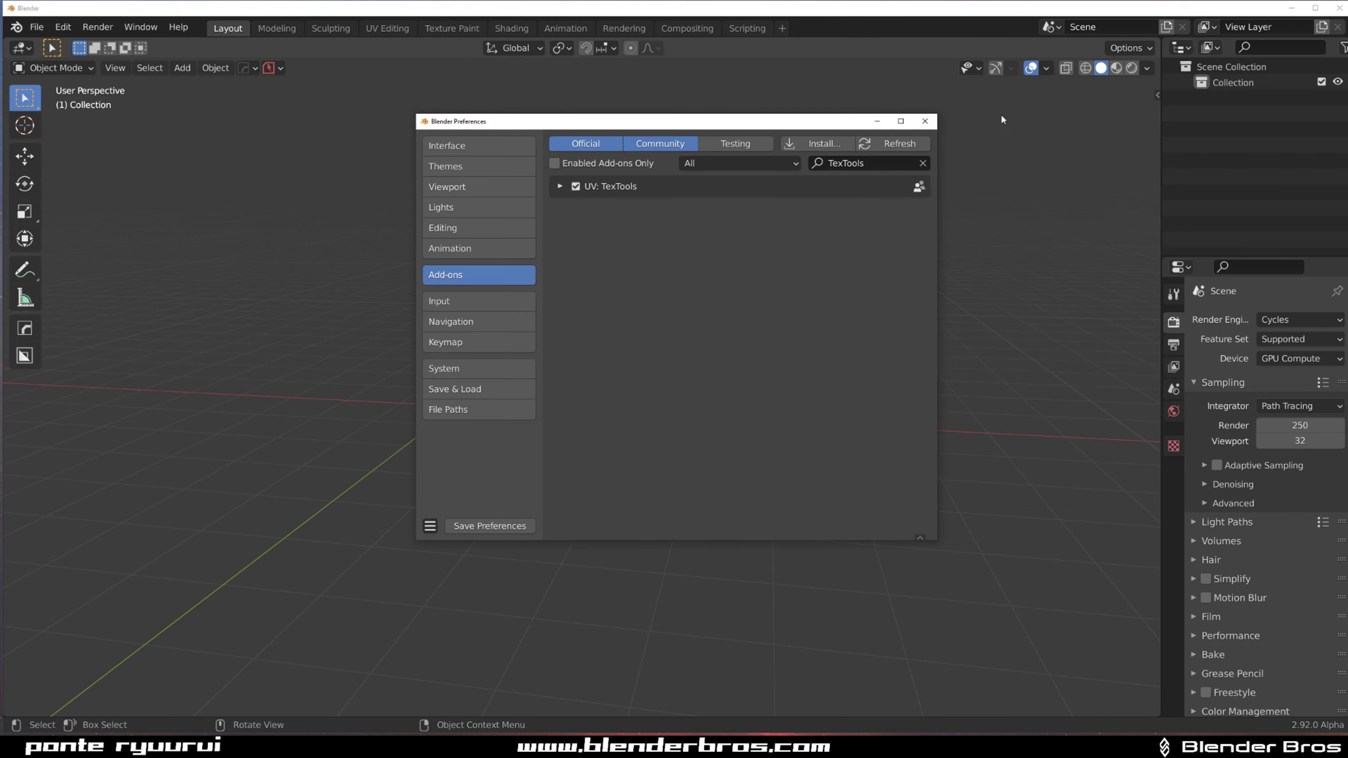
# Close the preferences and save the current scene setup as the startup file
pyautogui.click(925, 121)
pyautogui.click(37, 27)
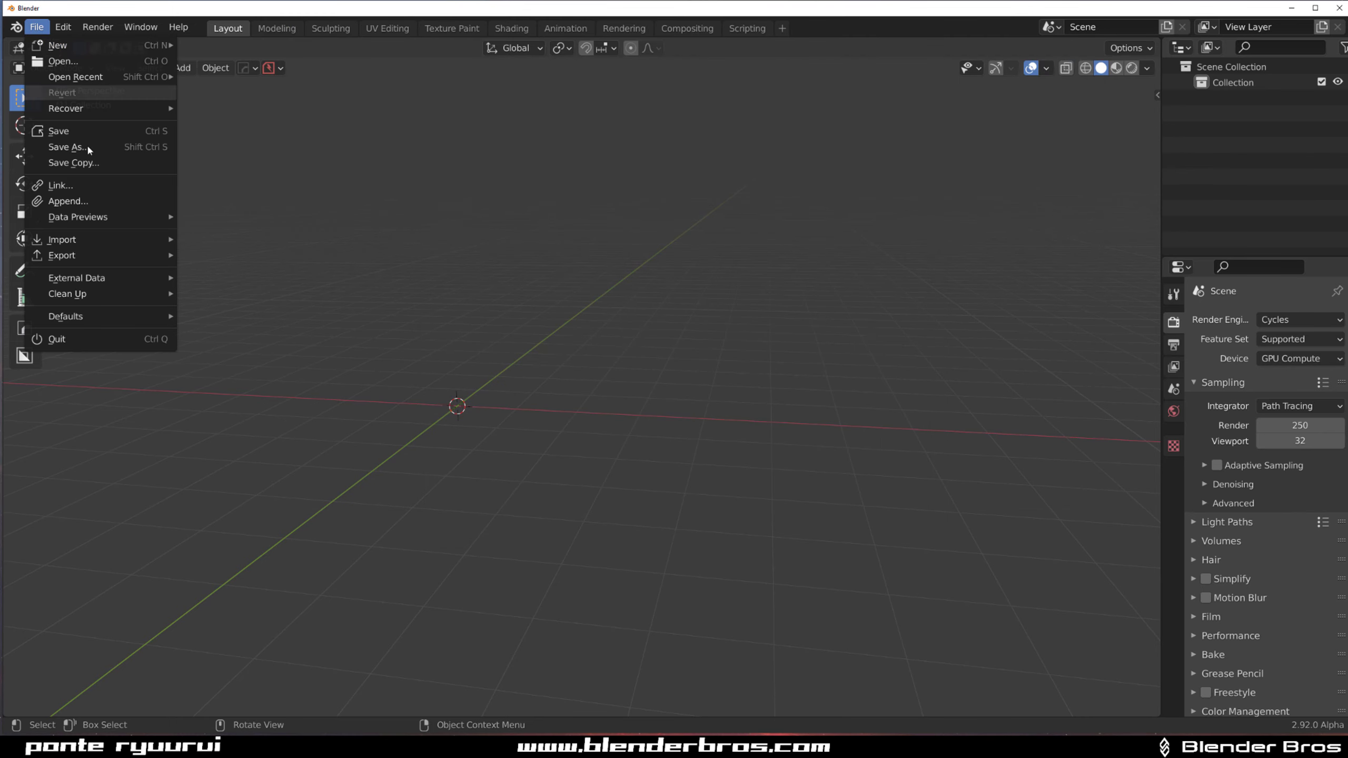
pyautogui.moveTo(92, 315)
pyautogui.click(277, 319)
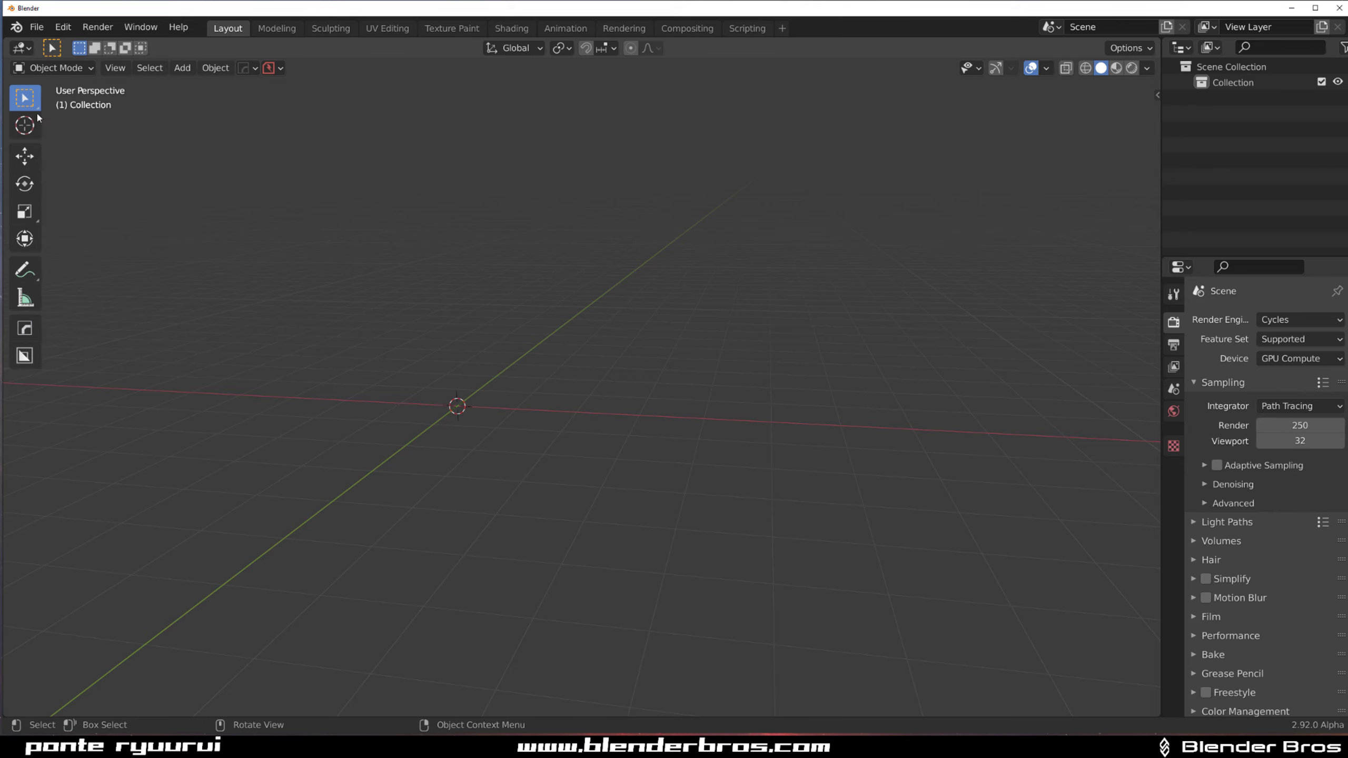
pyautogui.click(37, 26)
pyautogui.moveTo(117, 316)
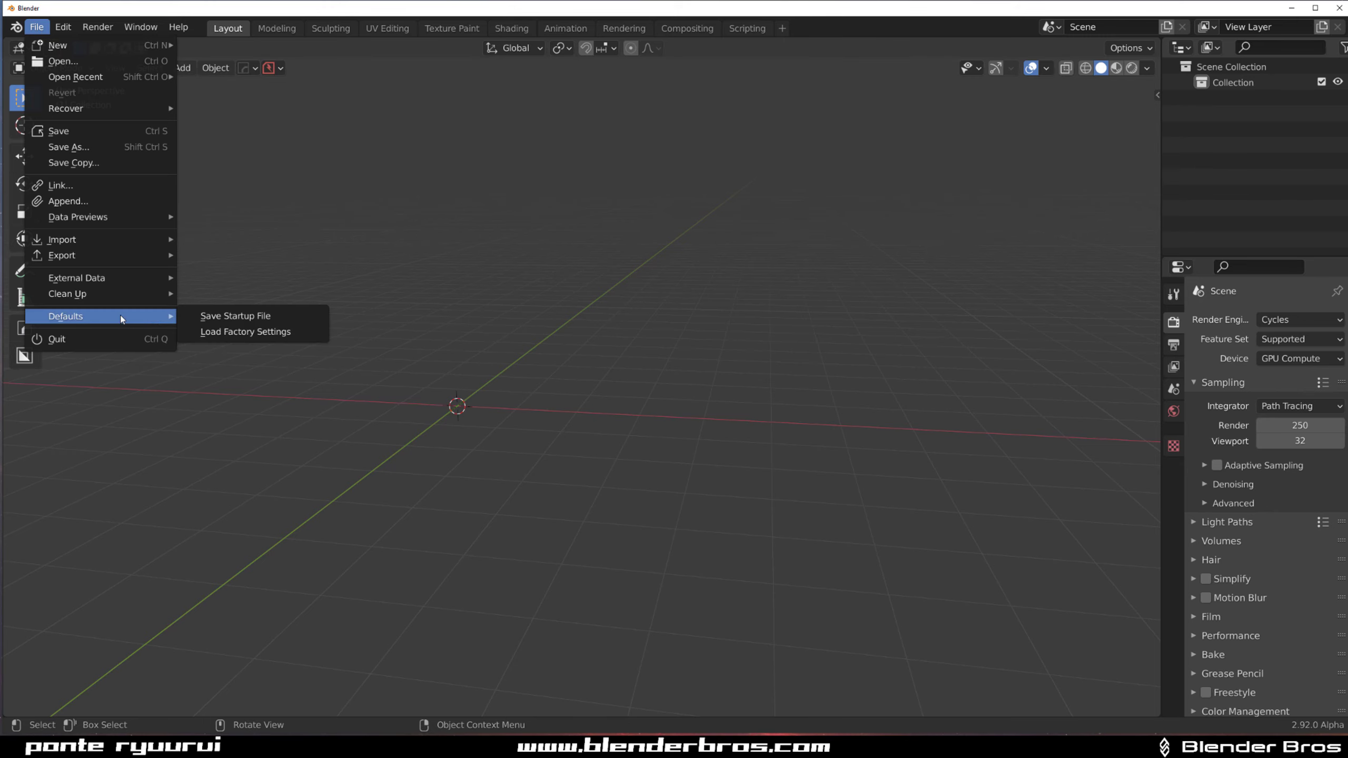
pyautogui.click(189, 319)
pyautogui.click(191, 319)
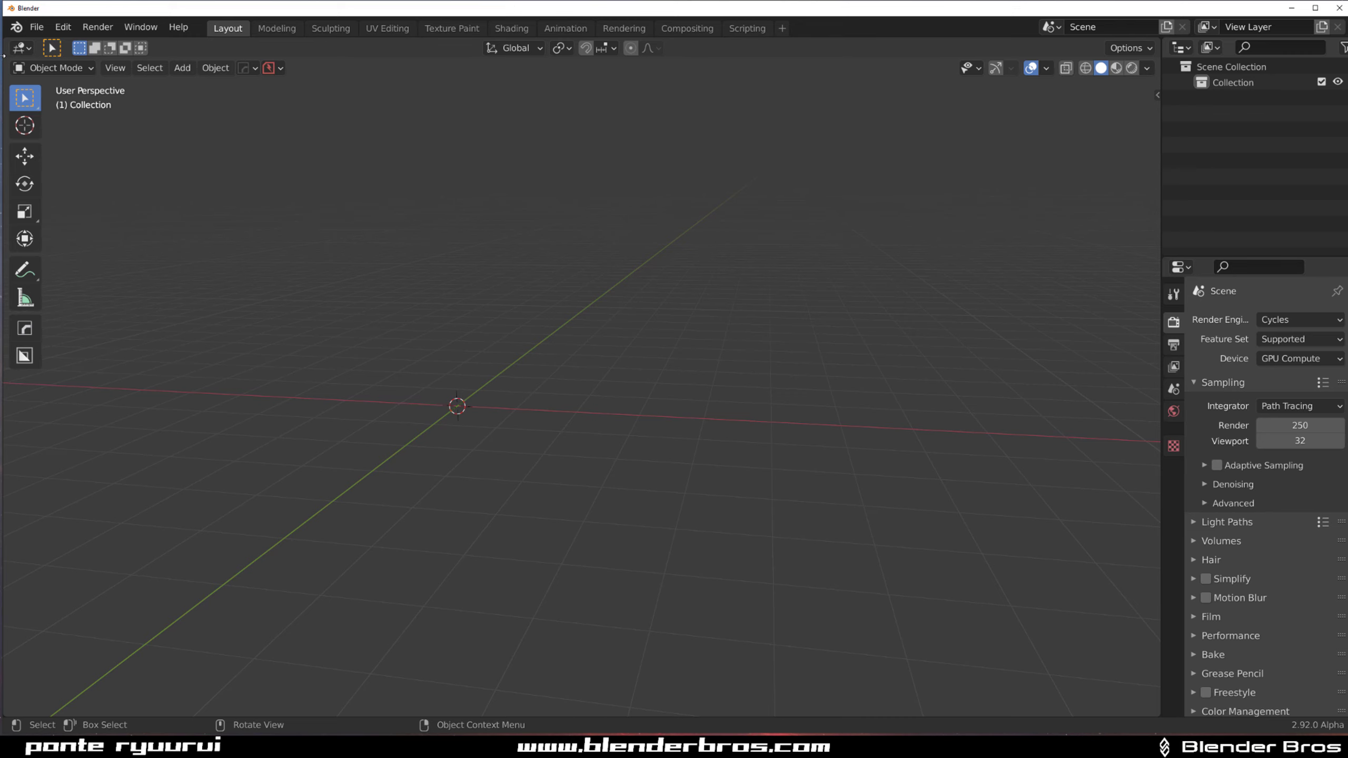
# Stretch the Blender window to the screen edges and save the startup file with that window size
pyautogui.moveTo(3, 61); pyautogui.dragTo(0, 61)
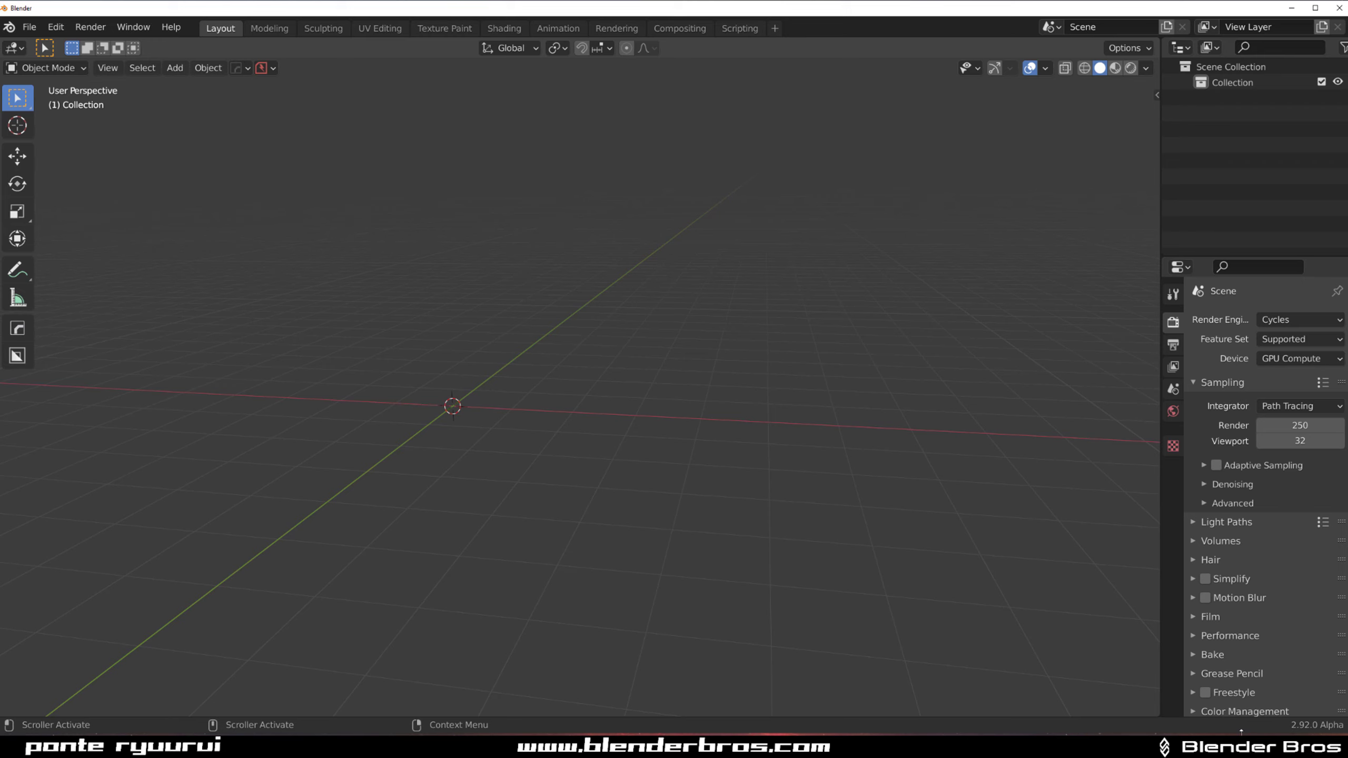
pyautogui.moveTo(1242, 734); pyautogui.dragTo(1241, 738)
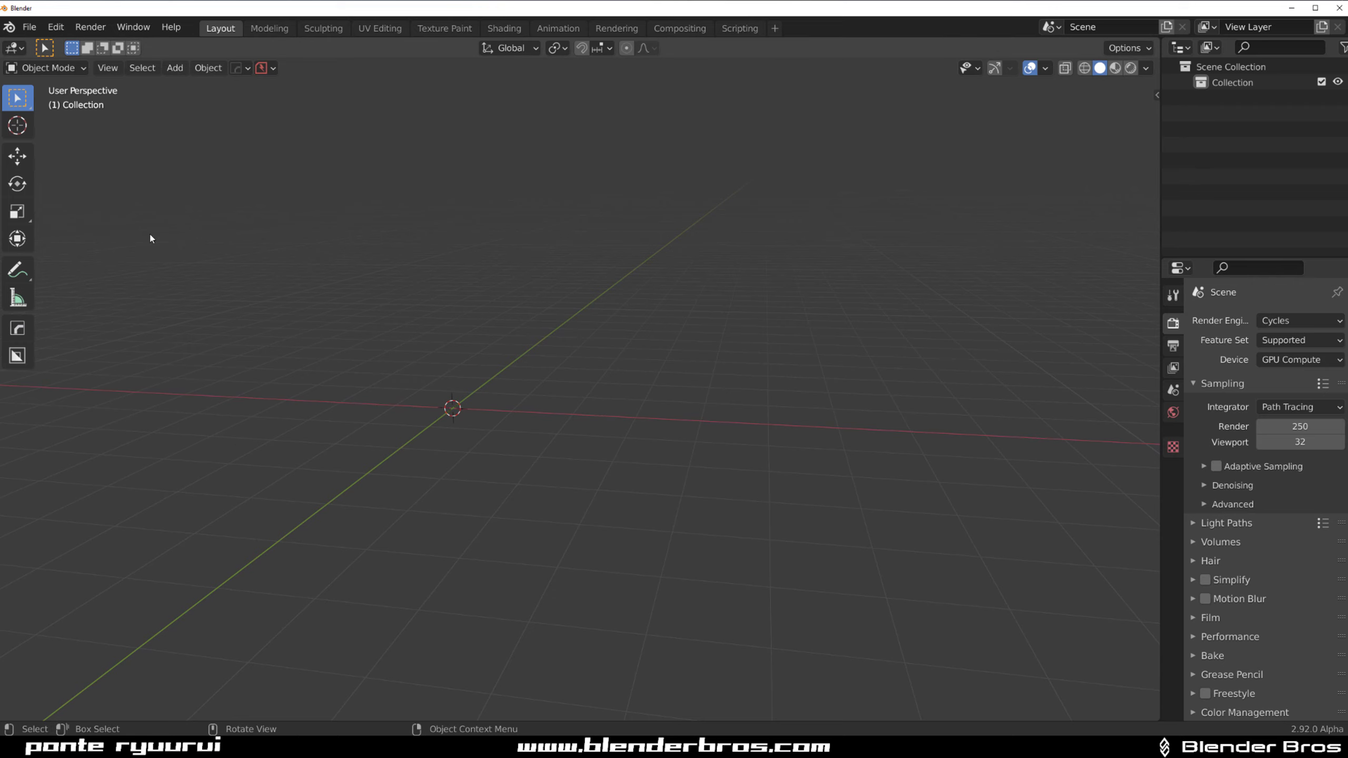
pyautogui.click(29, 26)
pyautogui.moveTo(109, 317)
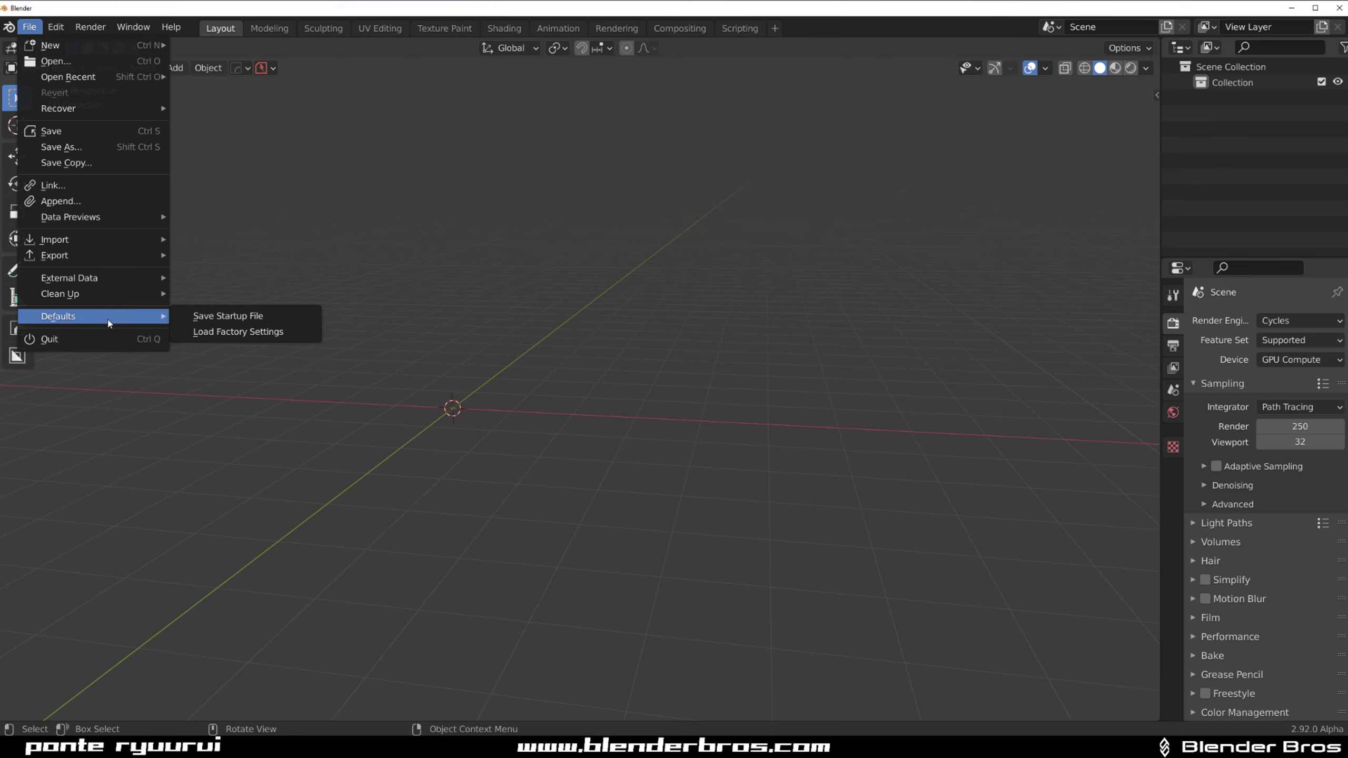
pyautogui.click(192, 317)
pyautogui.click(195, 318)
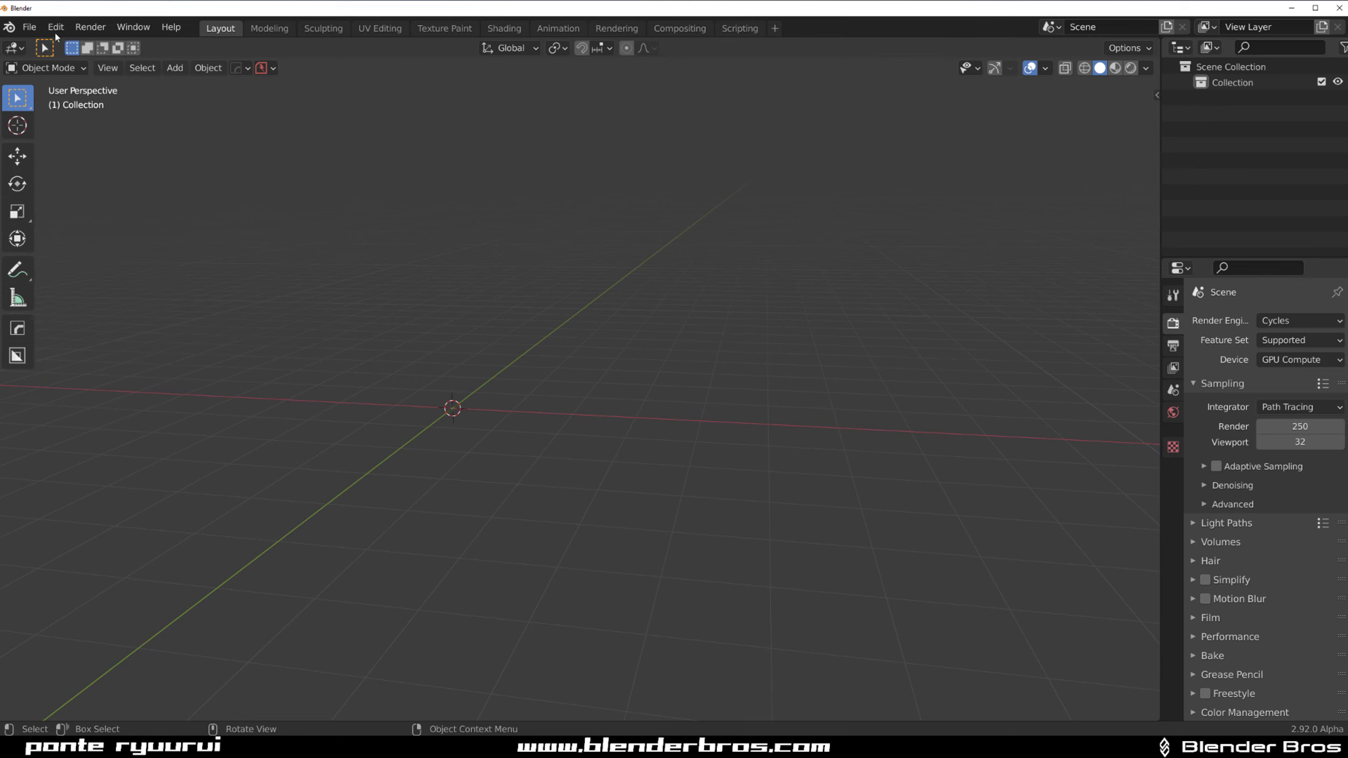
# Check in the add-on preferences whether TexTools is enabled, and close the preferences
pyautogui.click(56, 26)
pyautogui.click(95, 251)
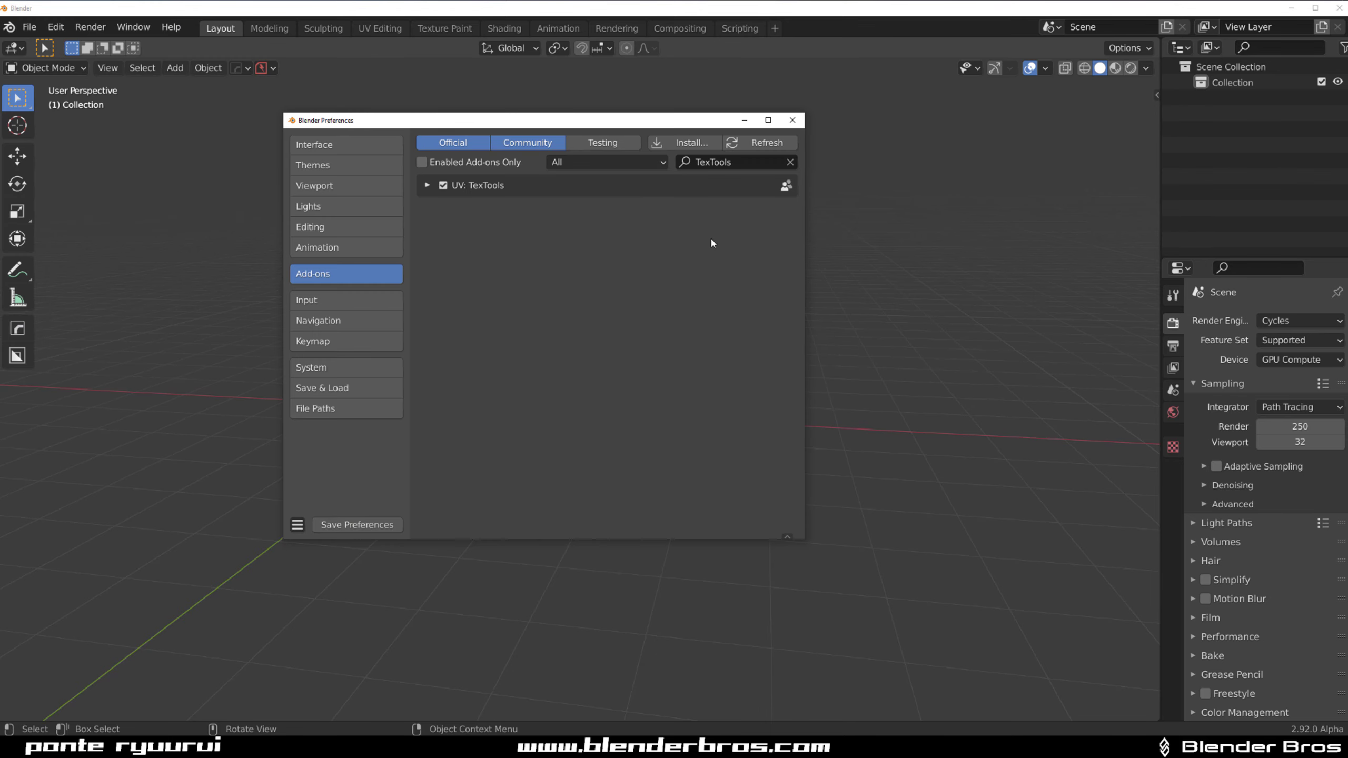
pyautogui.click(793, 120)
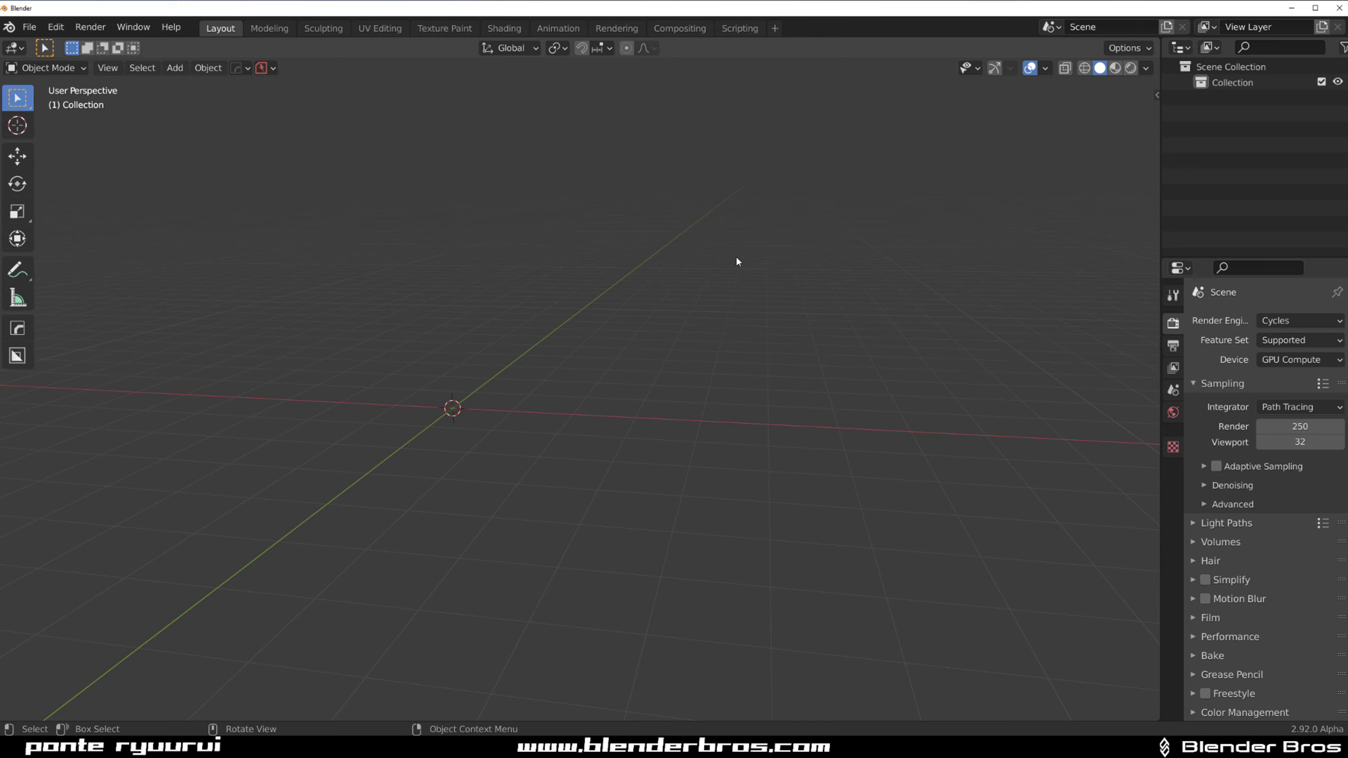